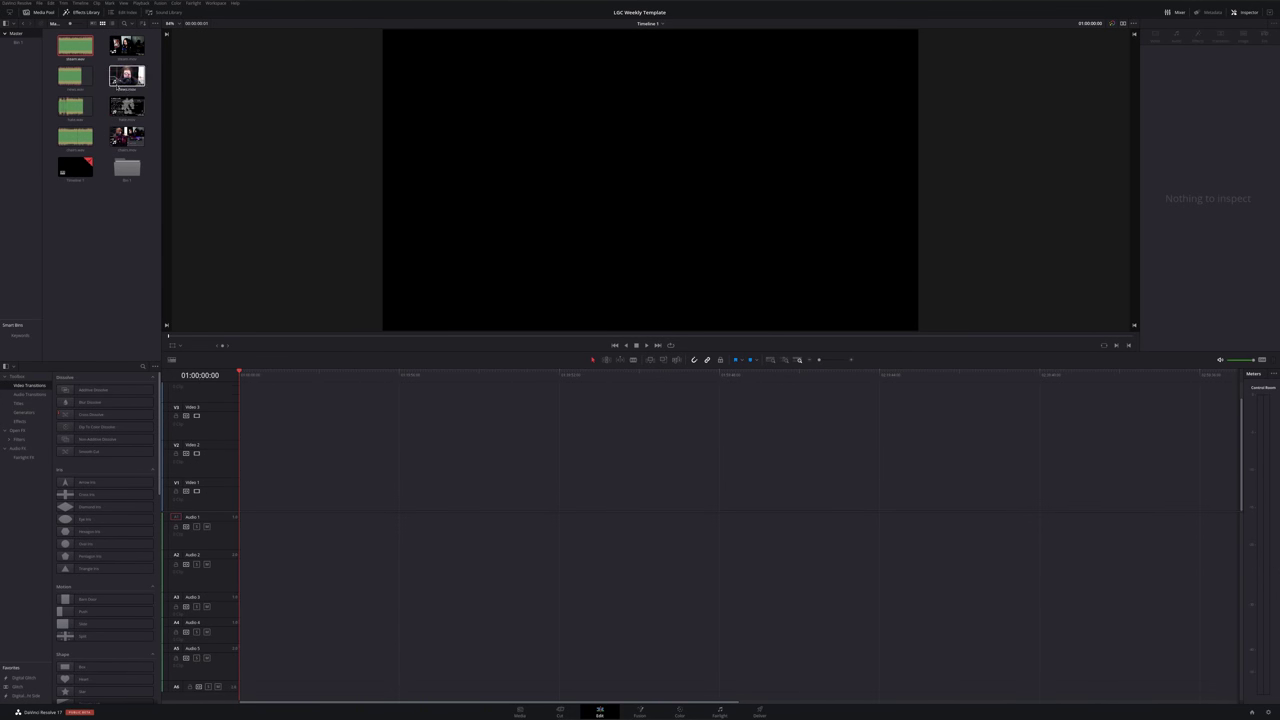
# Launch a terminal from the dock and run htop to show live CPU and memory usage
pyautogui.click(127, 76)
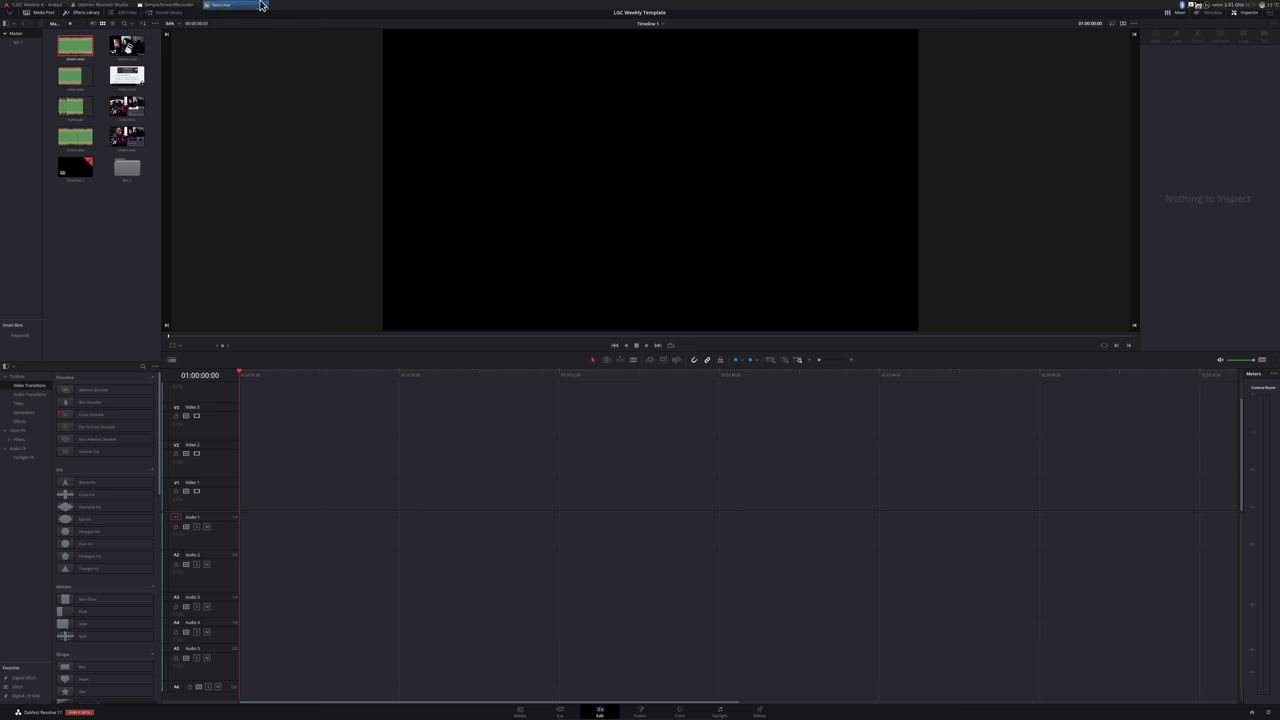
pyautogui.click(583, 712)
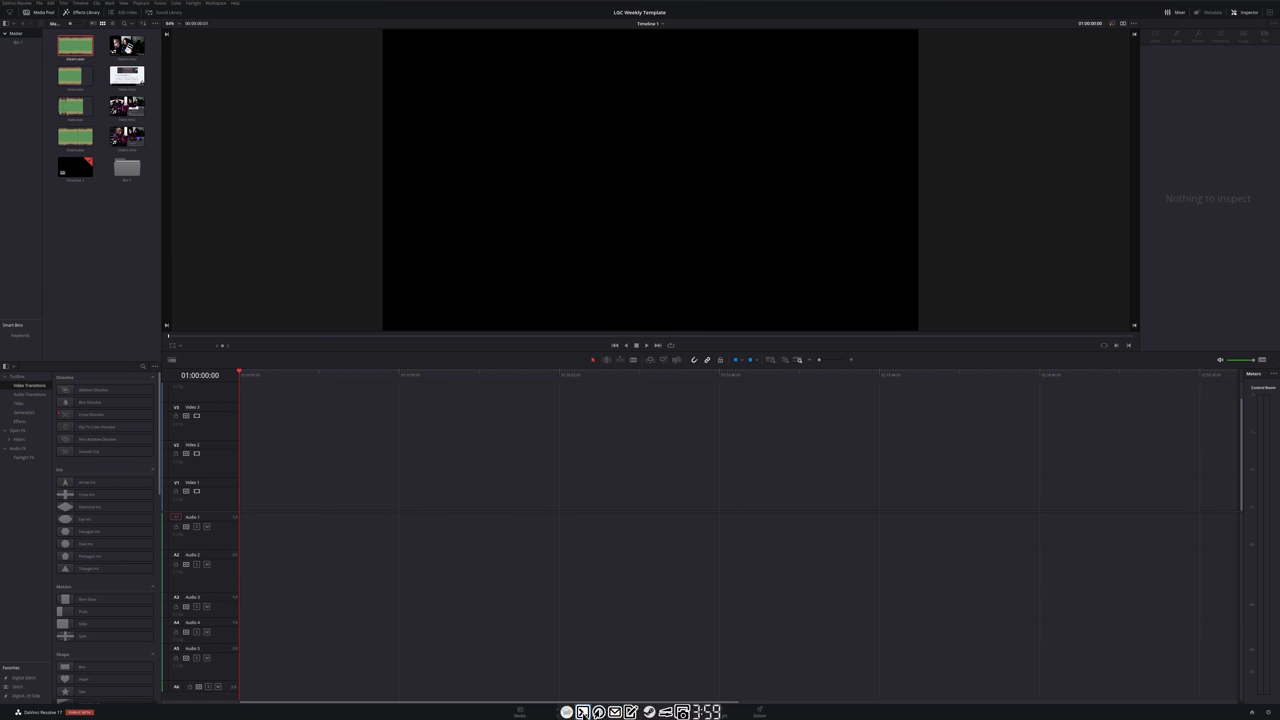
pyautogui.write('hto')
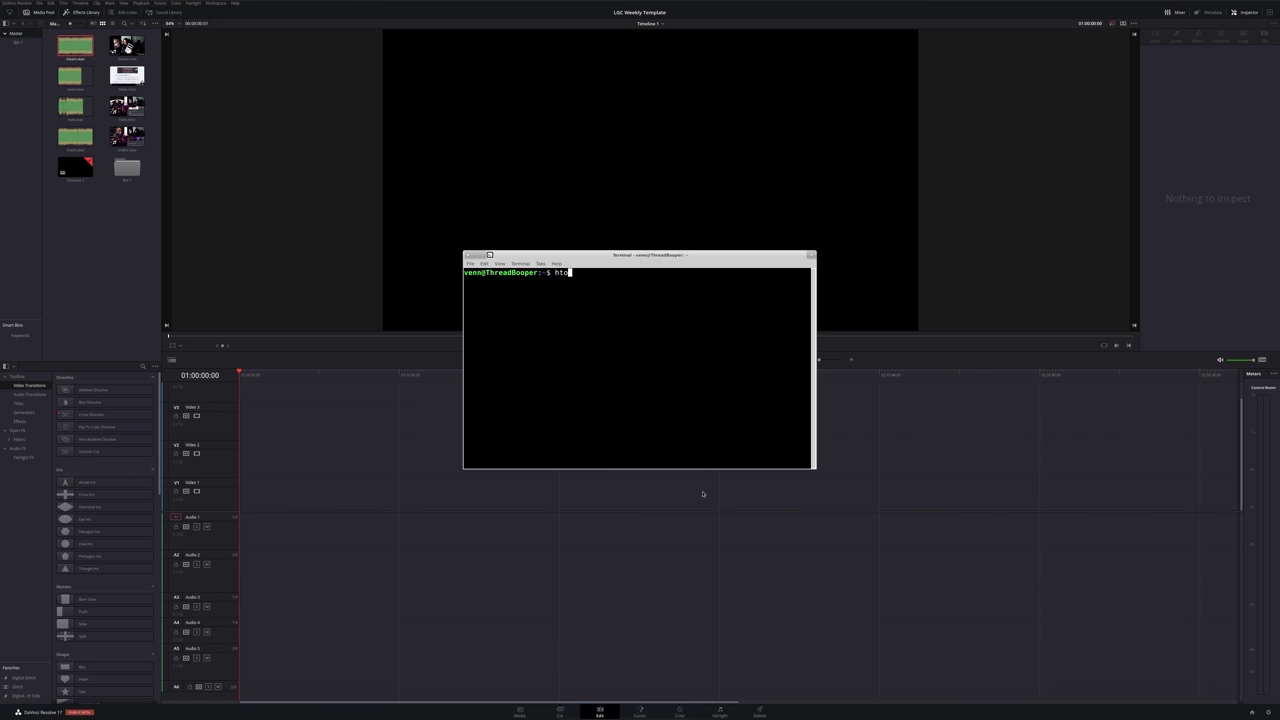
pyautogui.write('p')
pyautogui.press('Return')
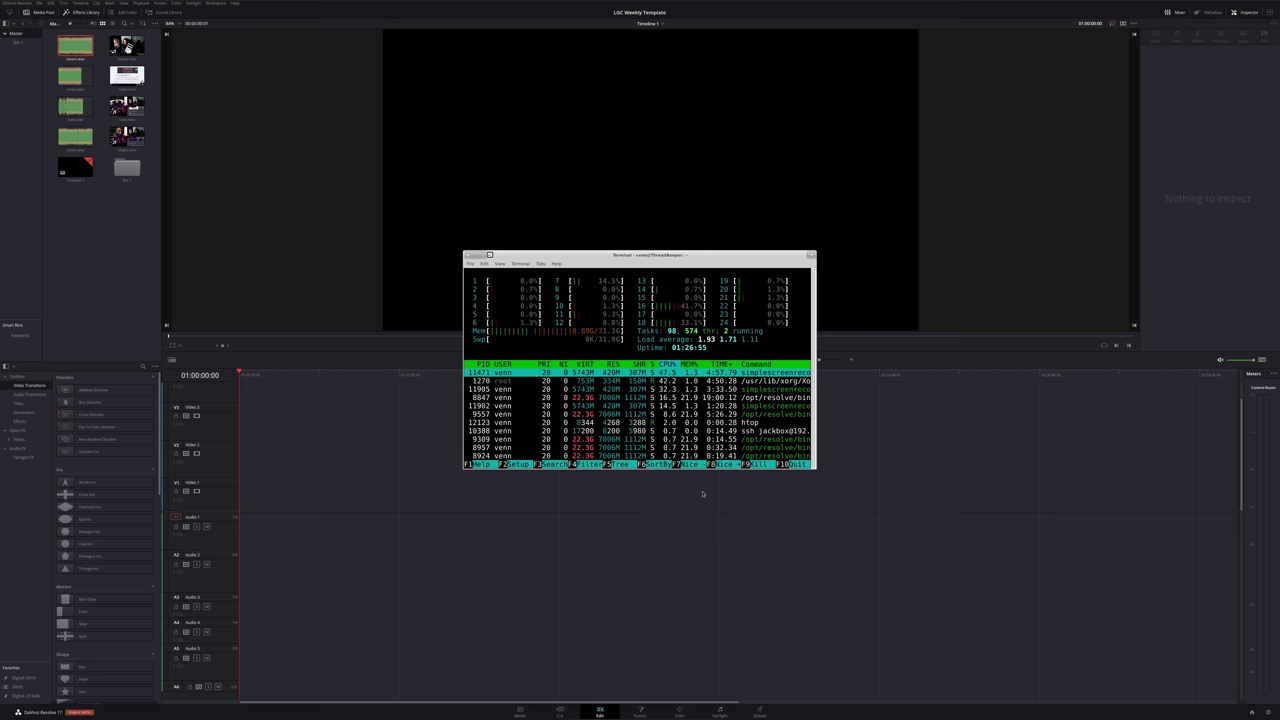
# Quit htop, run nvidia-smi to check the GPU status, and close the terminal
pyautogui.write('qnvidi')
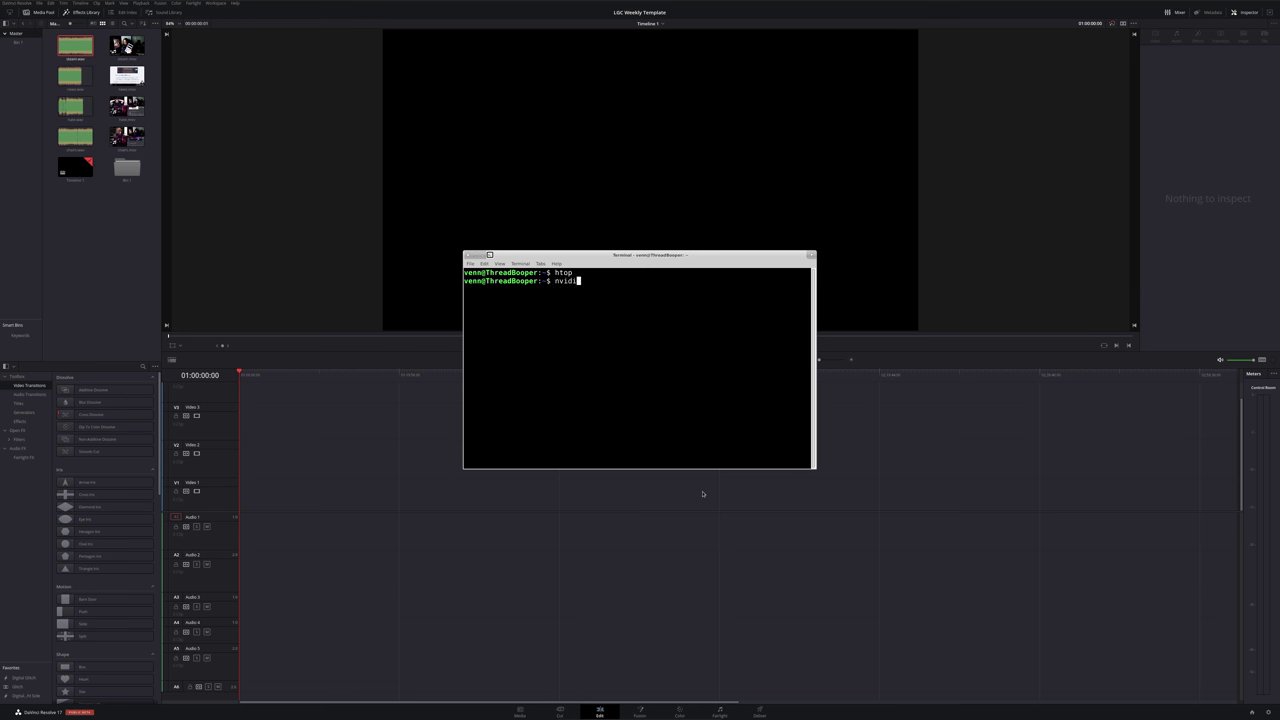
pyautogui.write('a-smi')
pyautogui.press('Return')
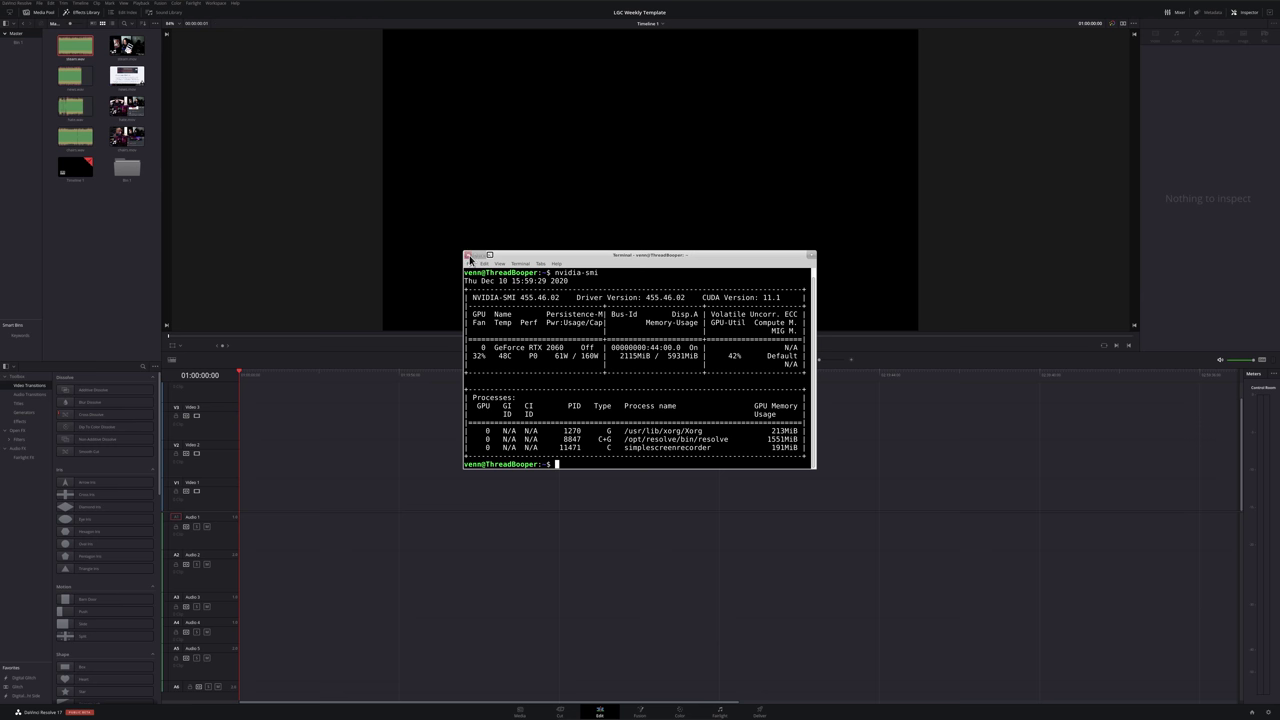
pyautogui.click(467, 256)
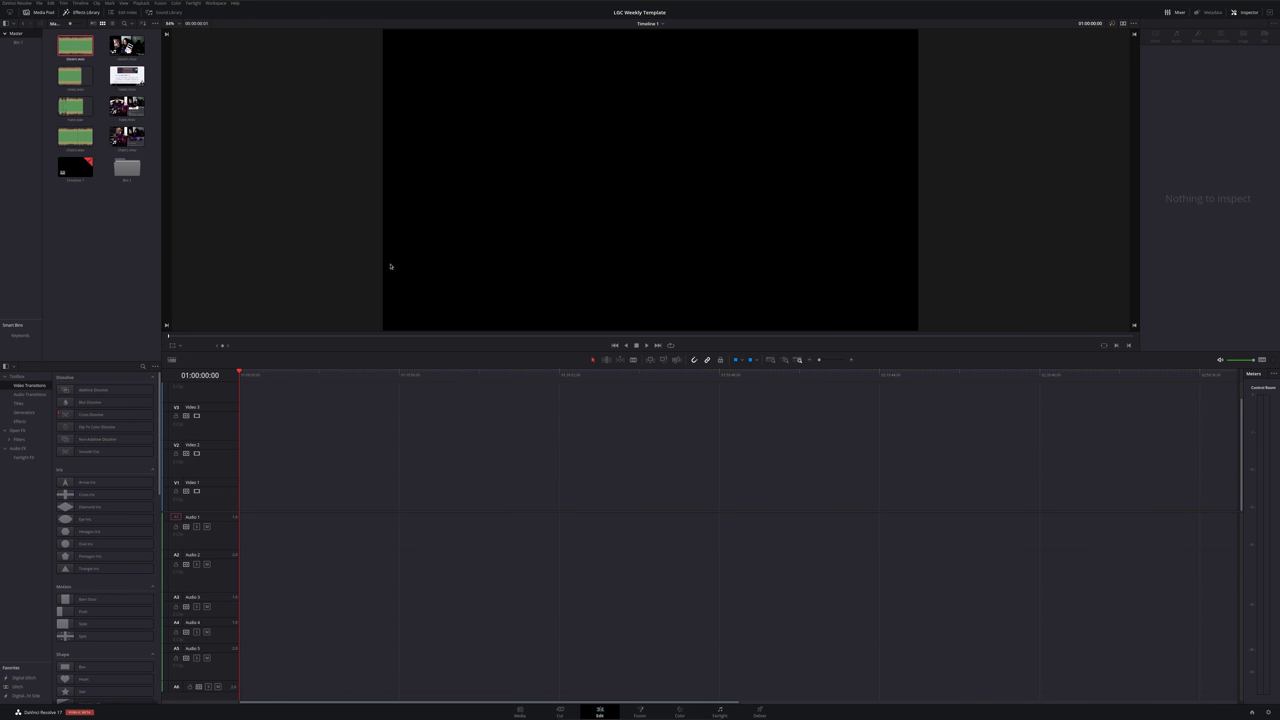
# Launch the File Manager and open the LGCWEP folder on the CRUNCH drive
pyautogui.moveTo(379, 5)
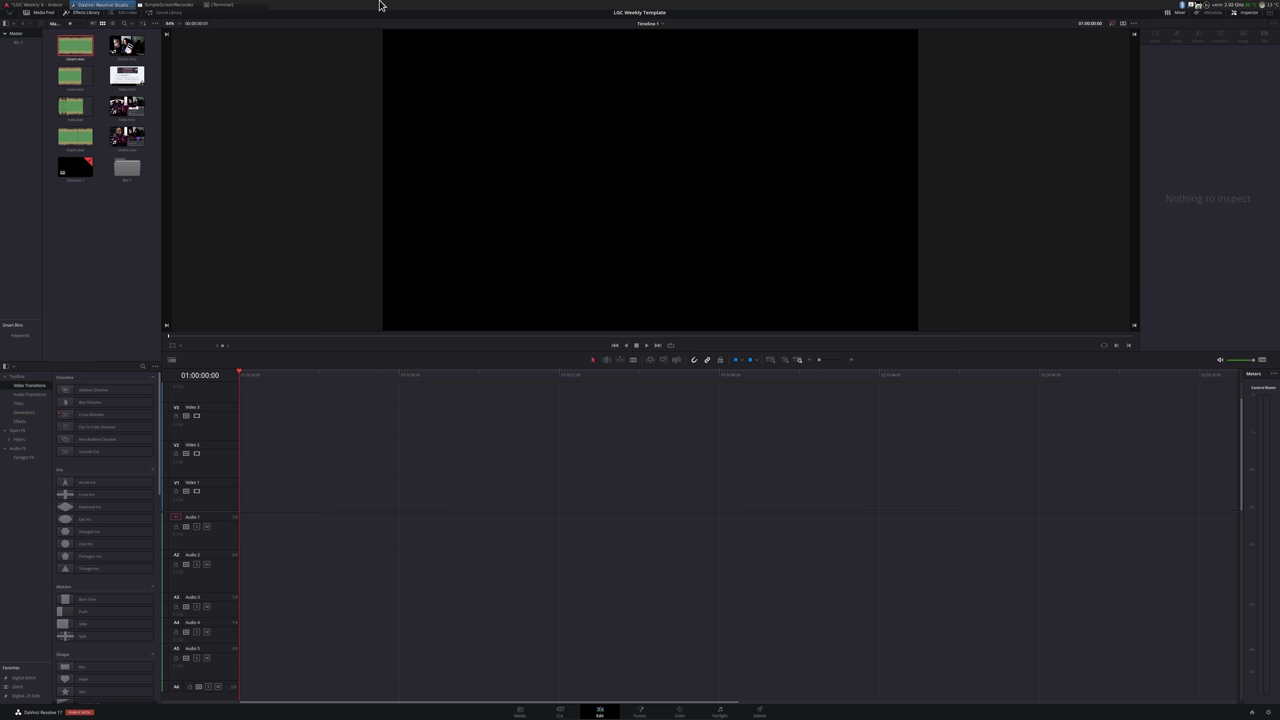
pyautogui.click(566, 712)
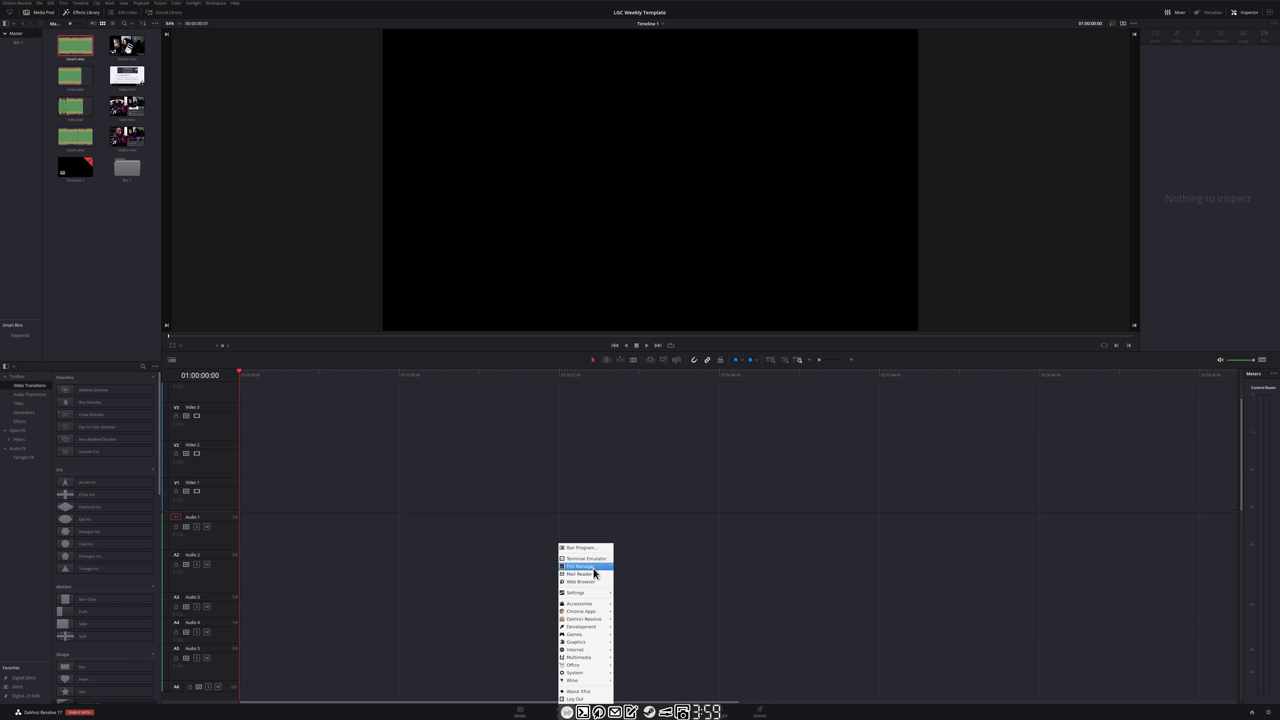
pyautogui.click(594, 567)
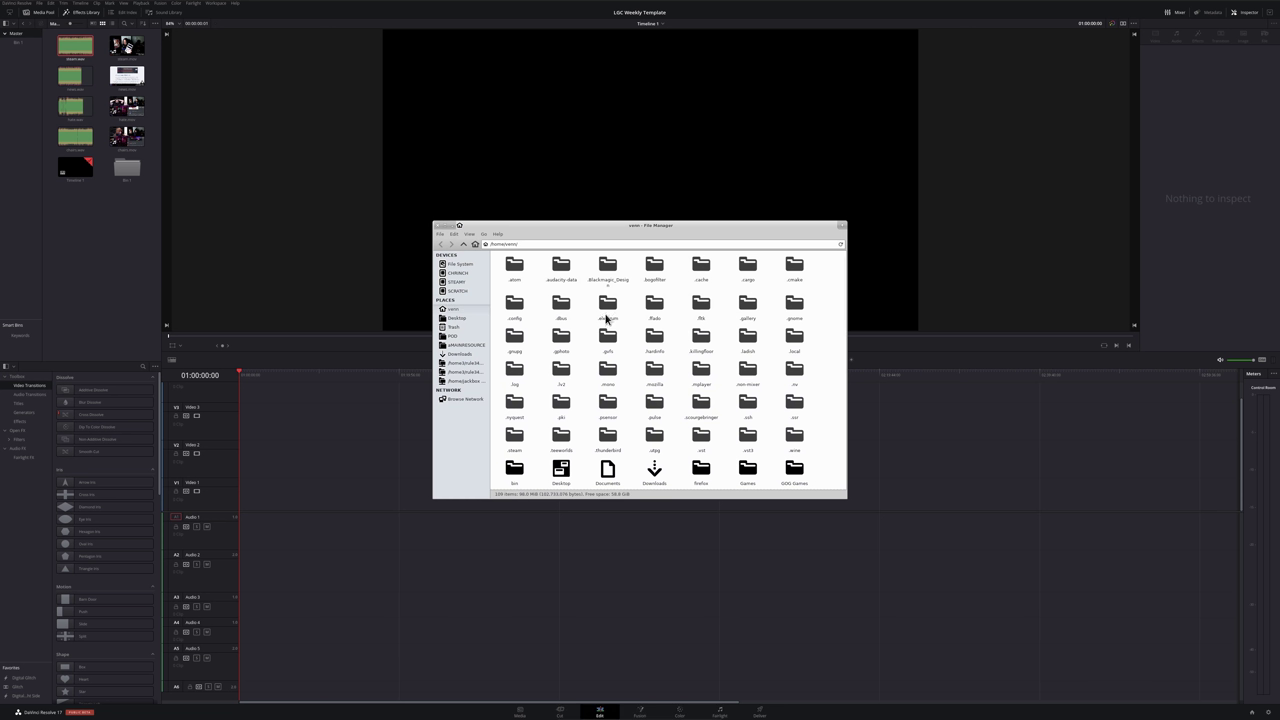
pyautogui.click(458, 273)
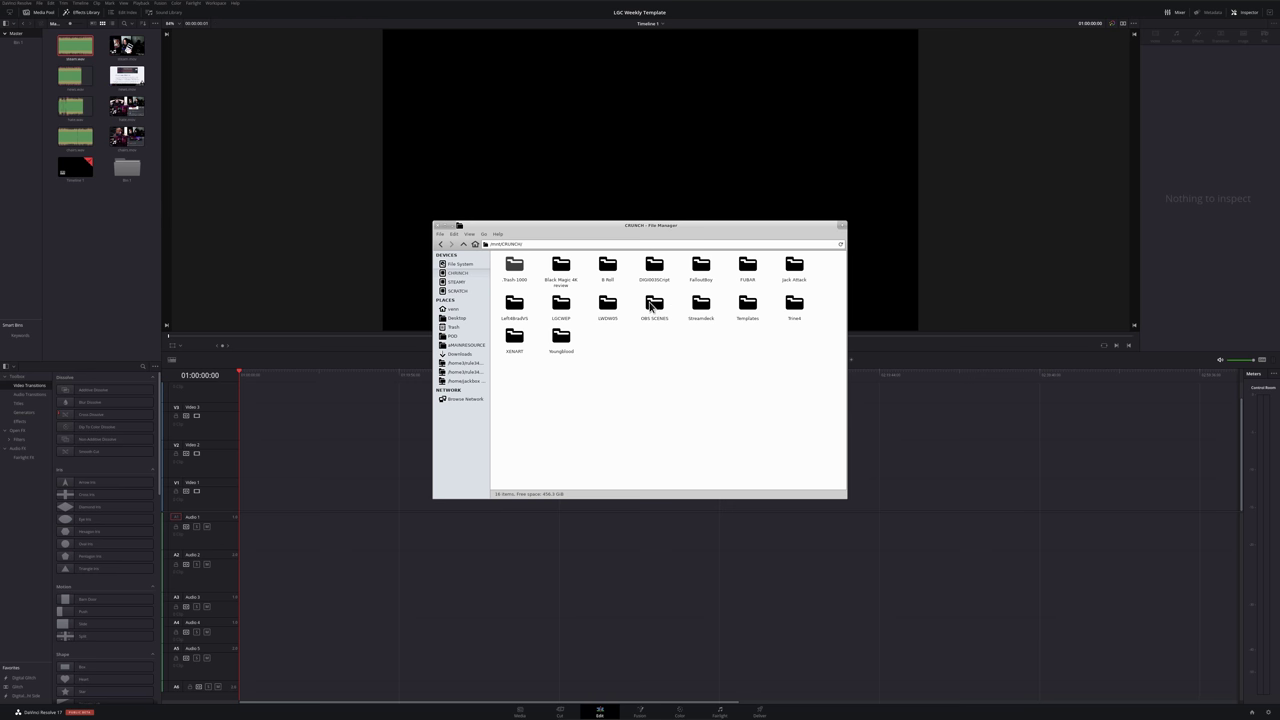
pyautogui.doubleClick(561, 302)
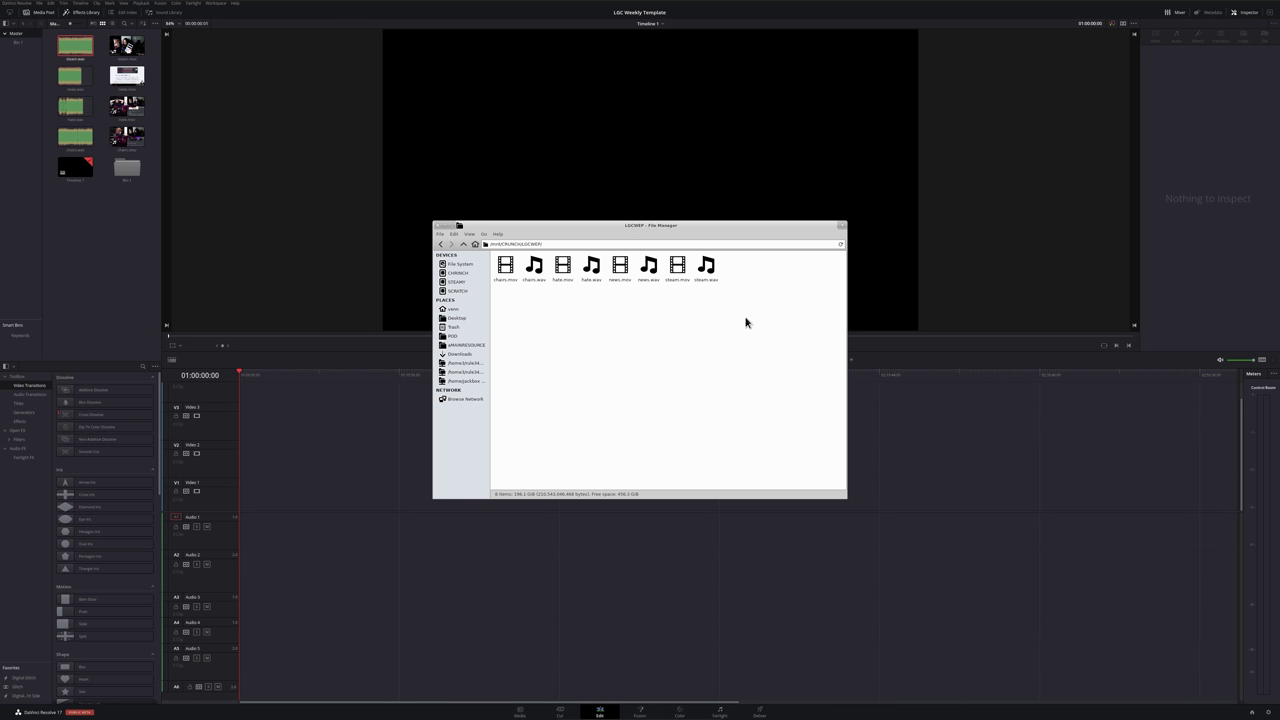
# Select the eight media files, then inspect chairs.mov and hate.mov individually
pyautogui.moveTo(746, 303); pyautogui.dragTo(487, 272)
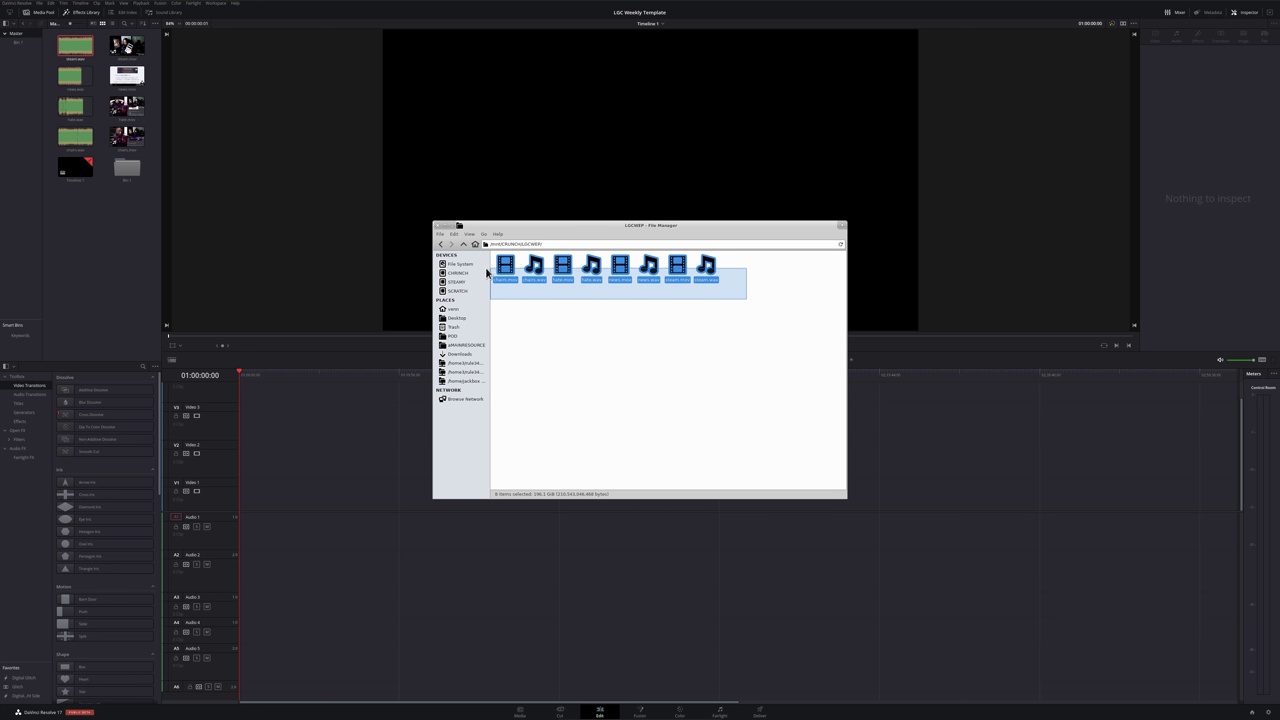
pyautogui.click(544, 299)
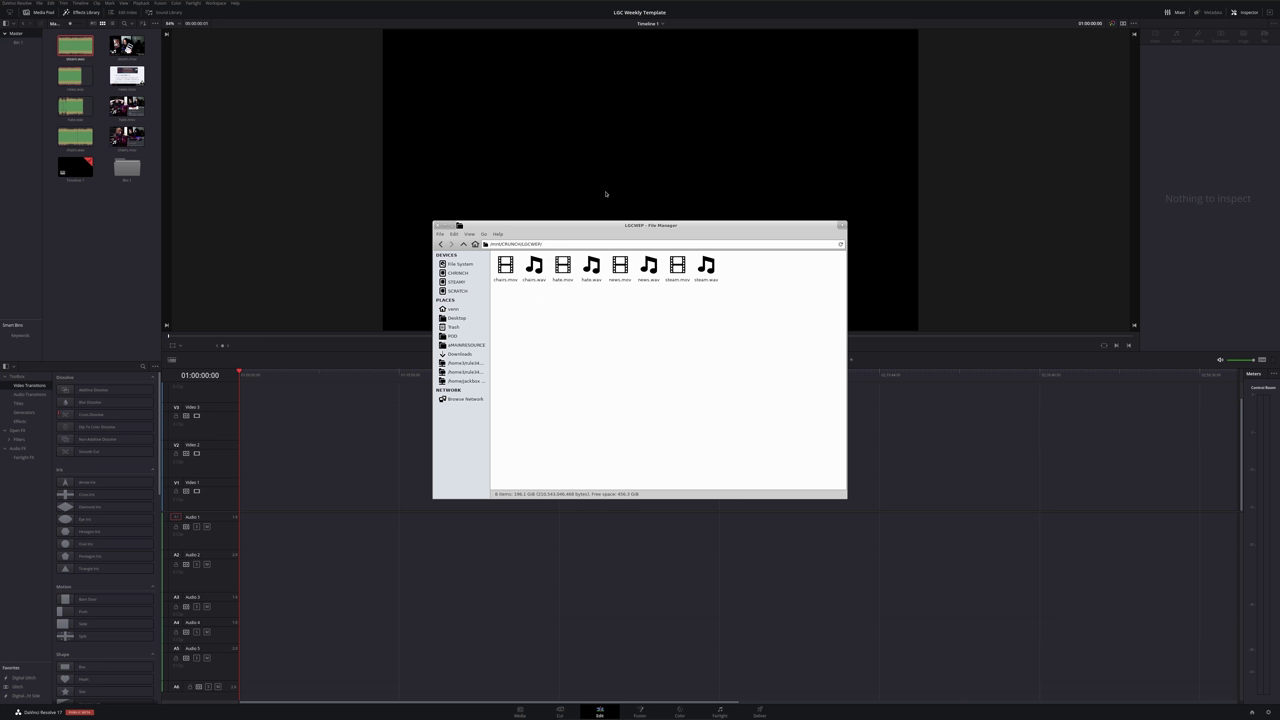
pyautogui.click(512, 268)
pyautogui.click(565, 272)
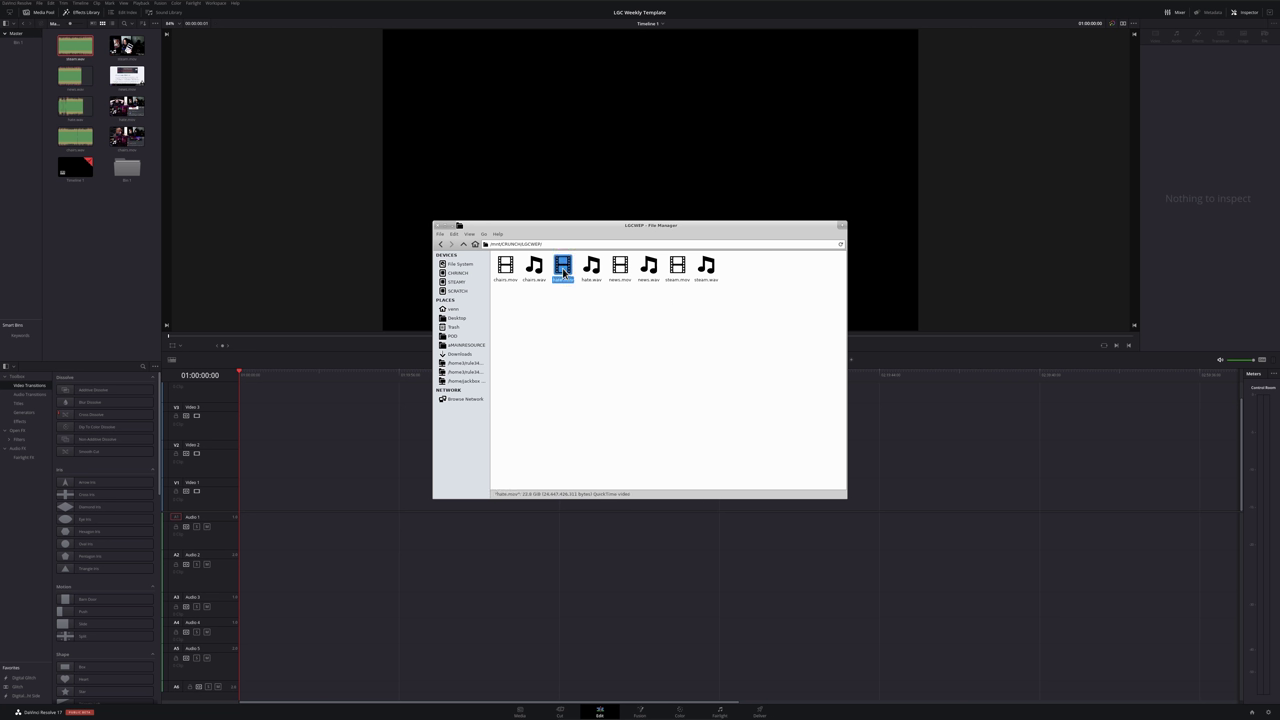
# Inspect news.mov, hate.wav and steam.wav, then close the File Manager window
pyautogui.click(618, 270)
pyautogui.click(591, 278)
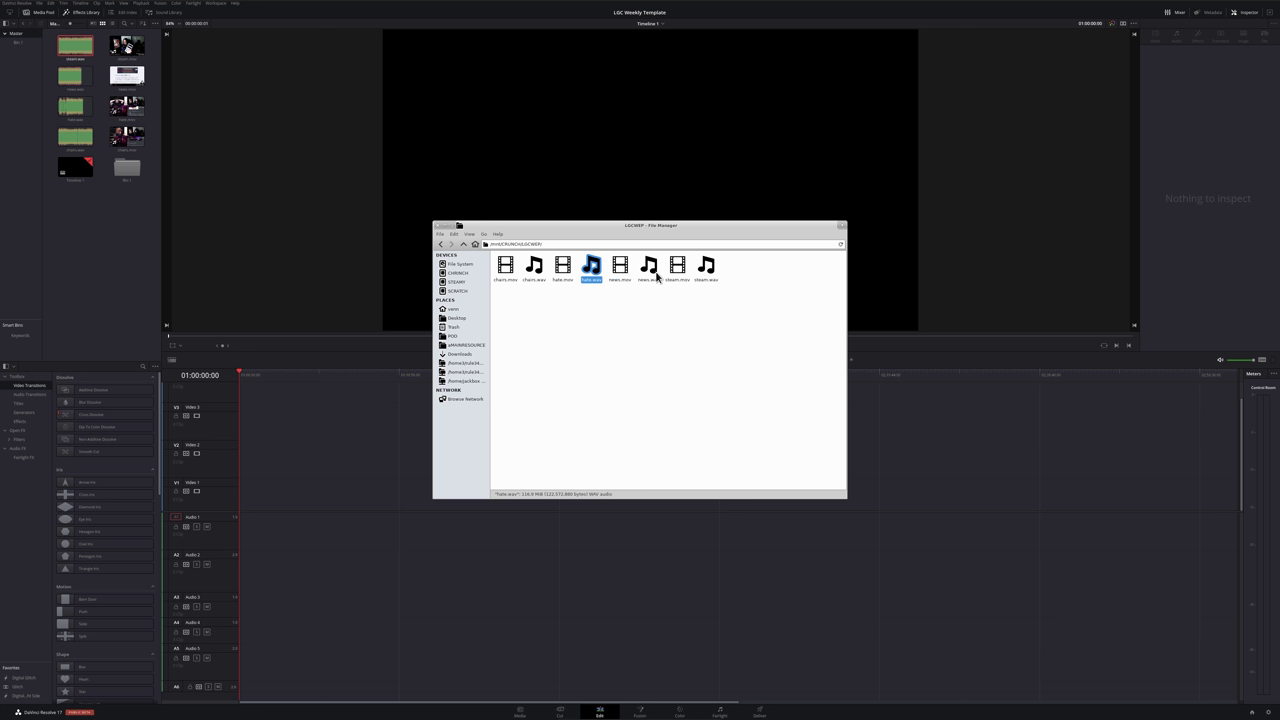
pyautogui.click(706, 280)
pyautogui.click(691, 337)
pyautogui.click(438, 227)
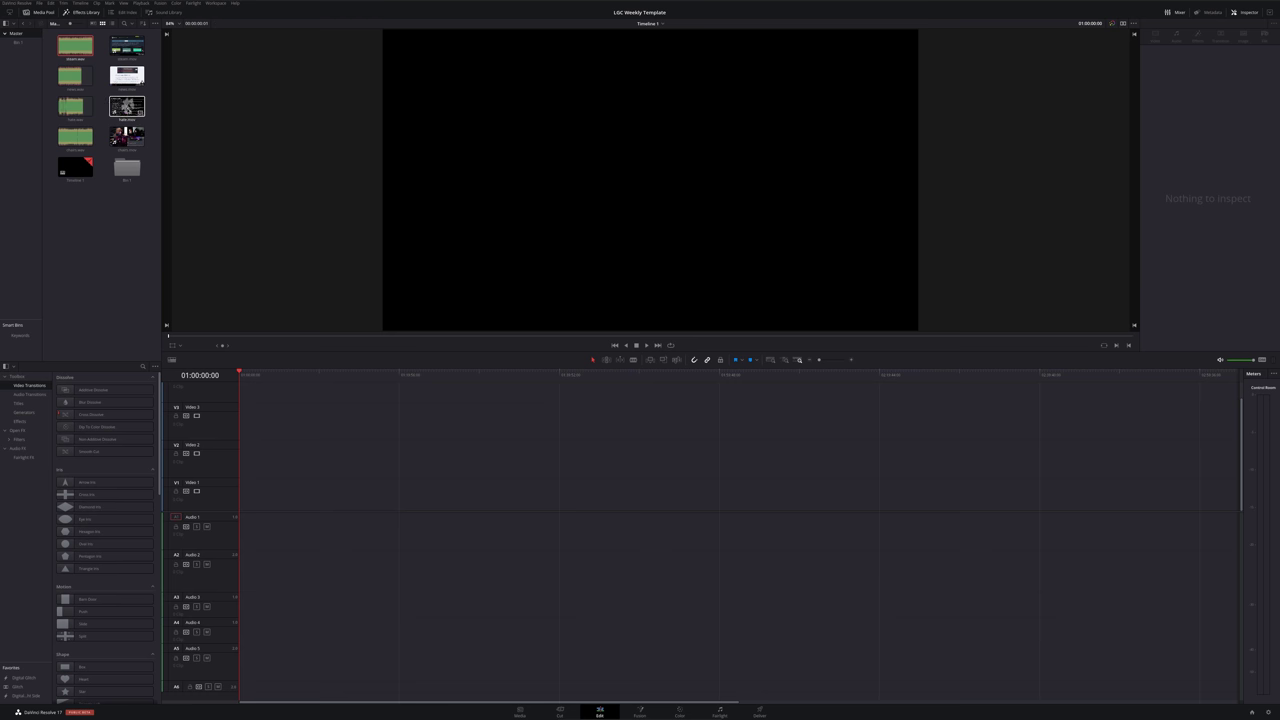
# Drop hate.mov at the start of Timeline 1 and play and scrub through it
pyautogui.moveTo(127, 106)
pyautogui.mouseDown()
pyautogui.moveTo(358, 492)
pyautogui.moveTo(285, 497)
pyautogui.mouseUp()
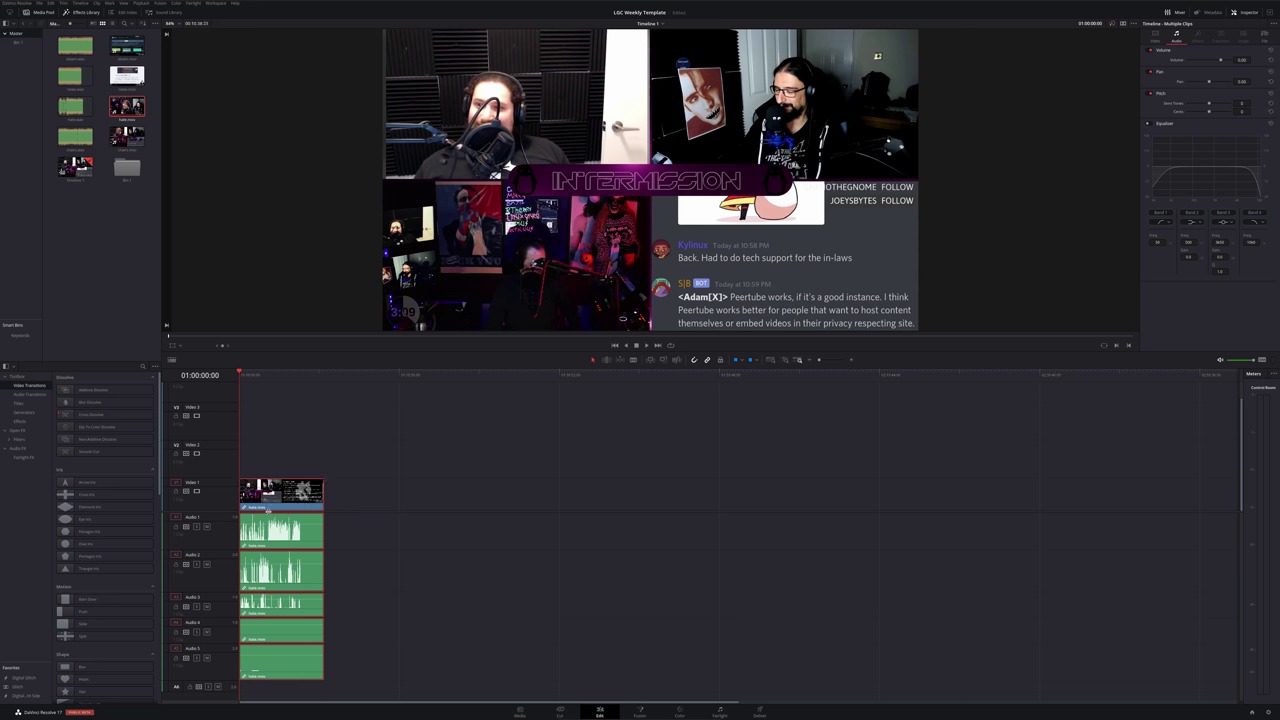
pyautogui.press('End')
pyautogui.moveTo(307, 378); pyautogui.dragTo(278, 384)
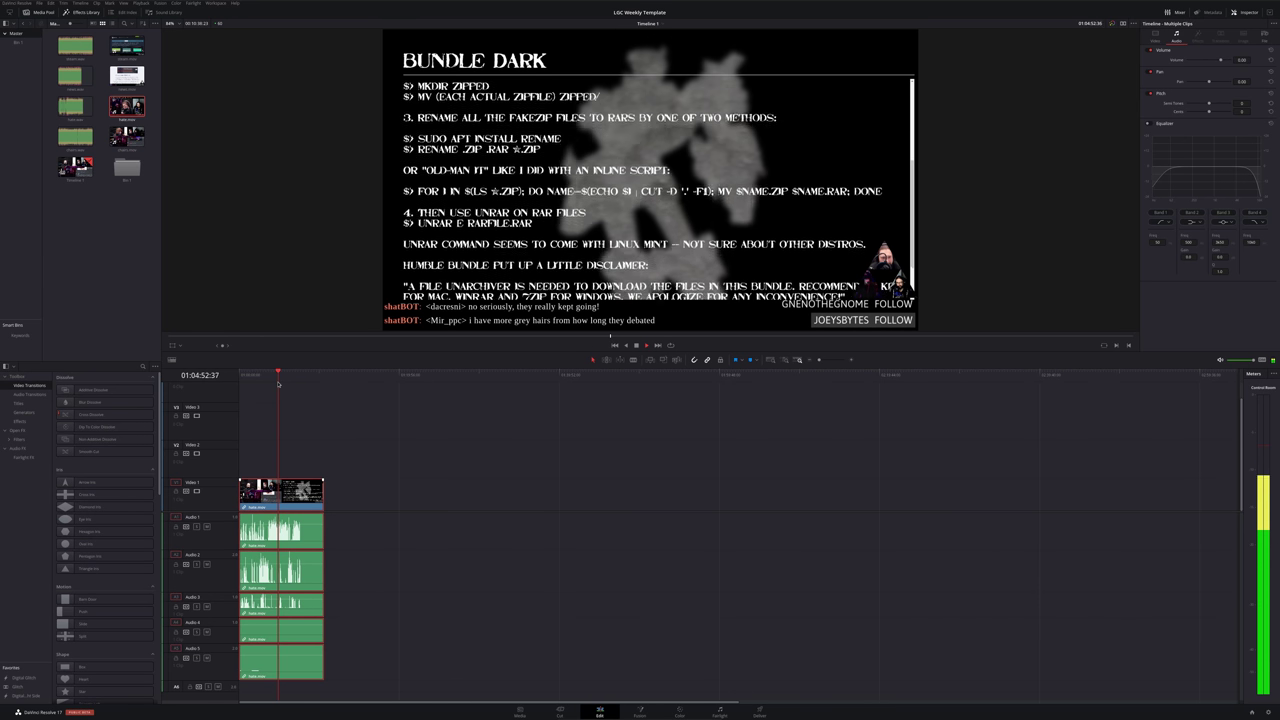
# Show the audio Mixer, stop playback, then switch the audio panel back to Meters
pyautogui.click(1273, 374)
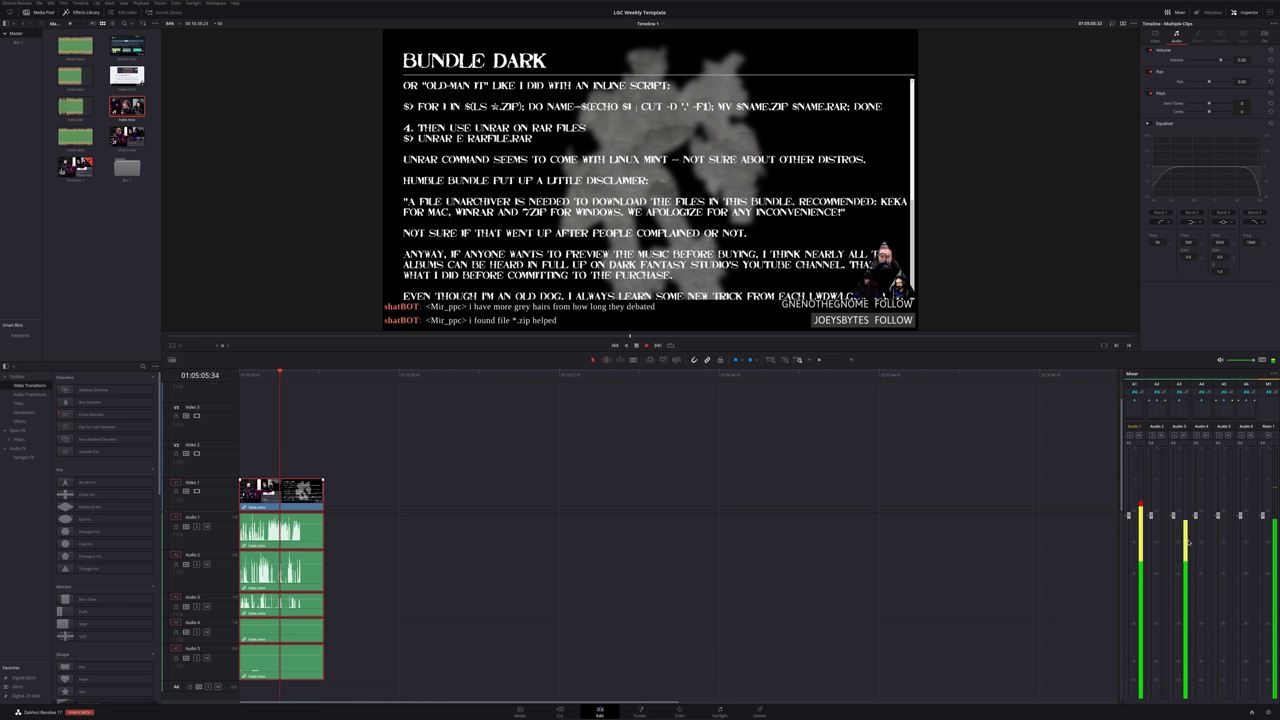
pyautogui.press('space')
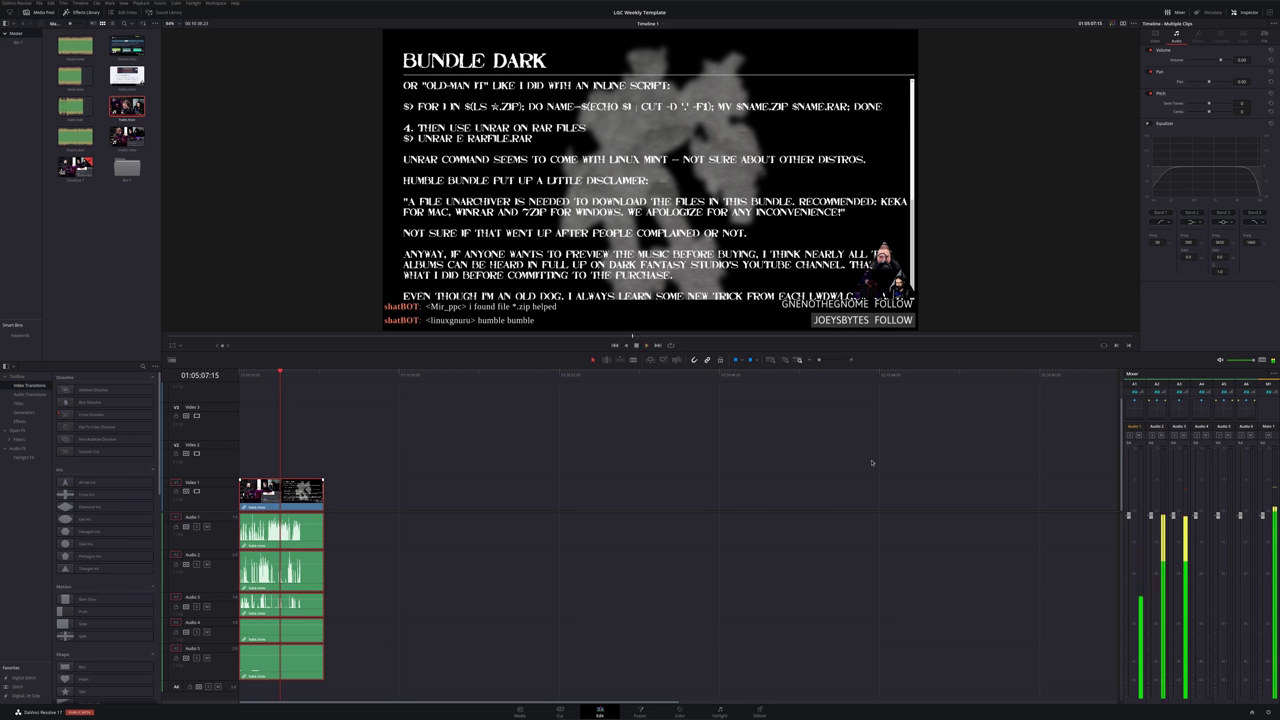
pyautogui.click(1272, 375)
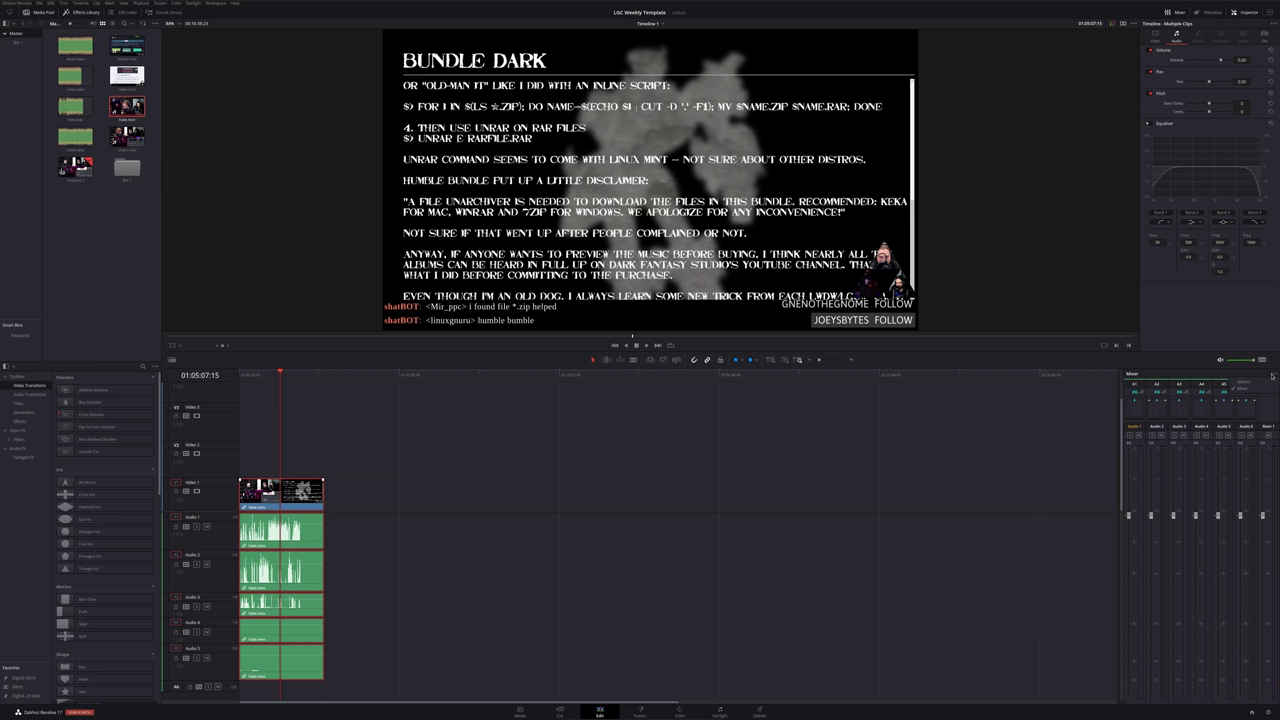
pyautogui.click(1273, 374)
pyautogui.click(1273, 374)
pyautogui.click(1267, 382)
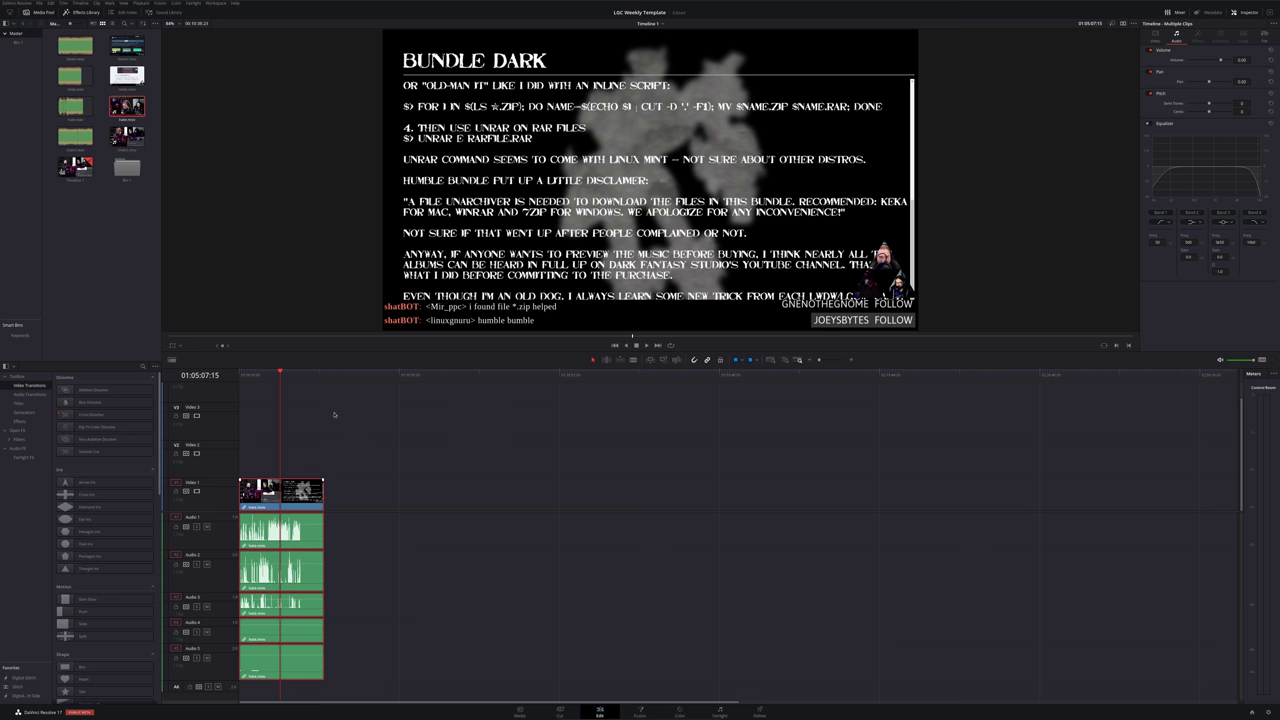
# Delete the hate.mov audio on Audio 1–4 and drop hate.wav onto Audio 1
pyautogui.moveTo(297, 383); pyautogui.dragTo(276, 378)
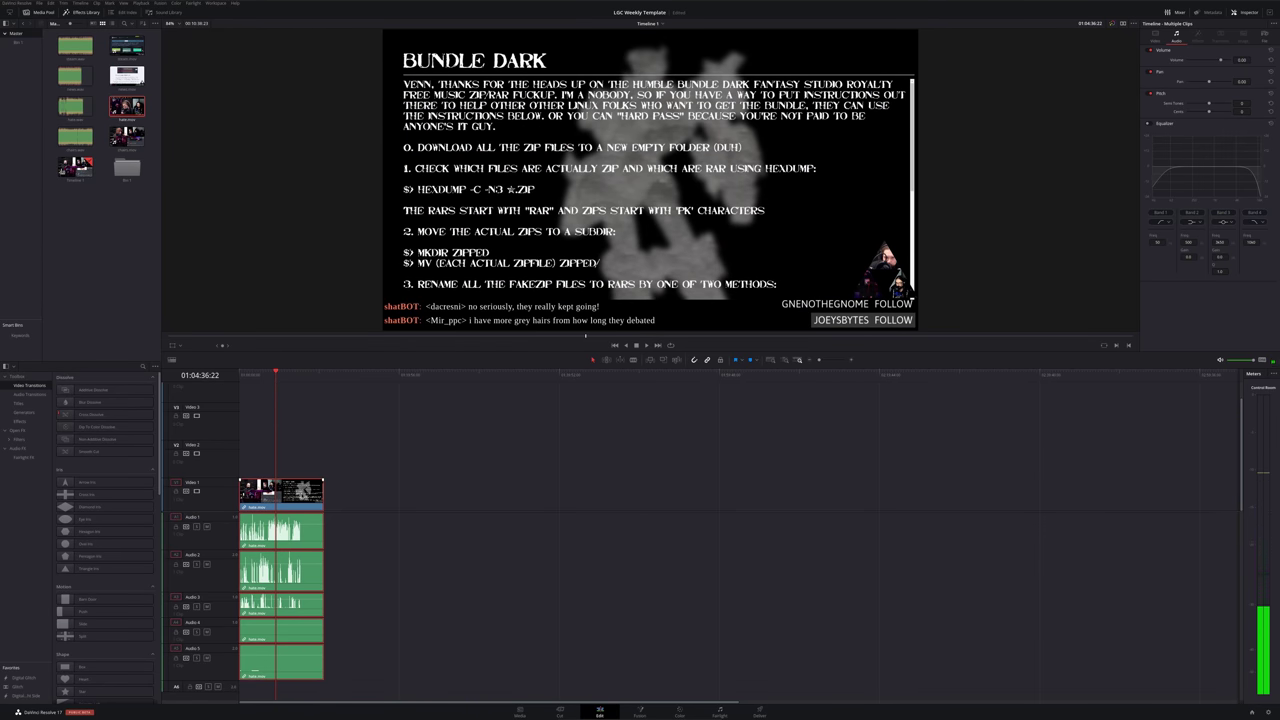
pyautogui.hotkey('ctrl', 'shift', 'a')
pyautogui.click(316, 490)
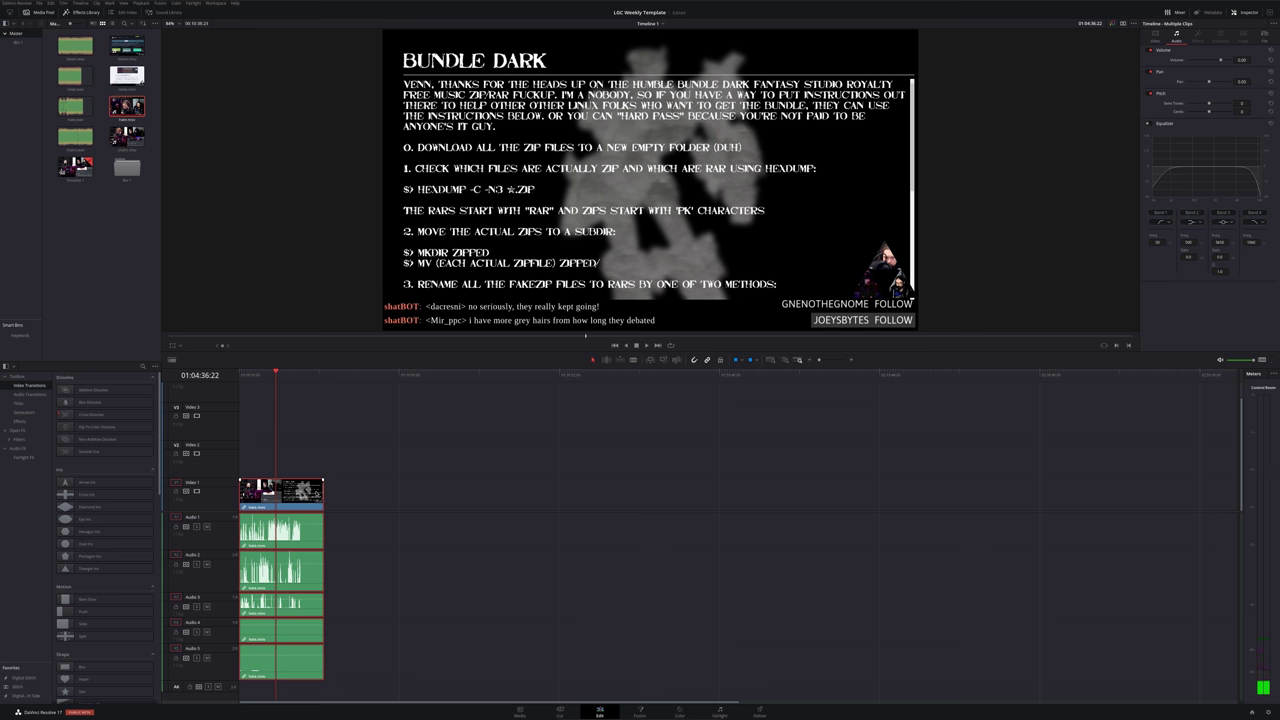
pyautogui.rightClick(316, 490)
pyautogui.click(365, 613)
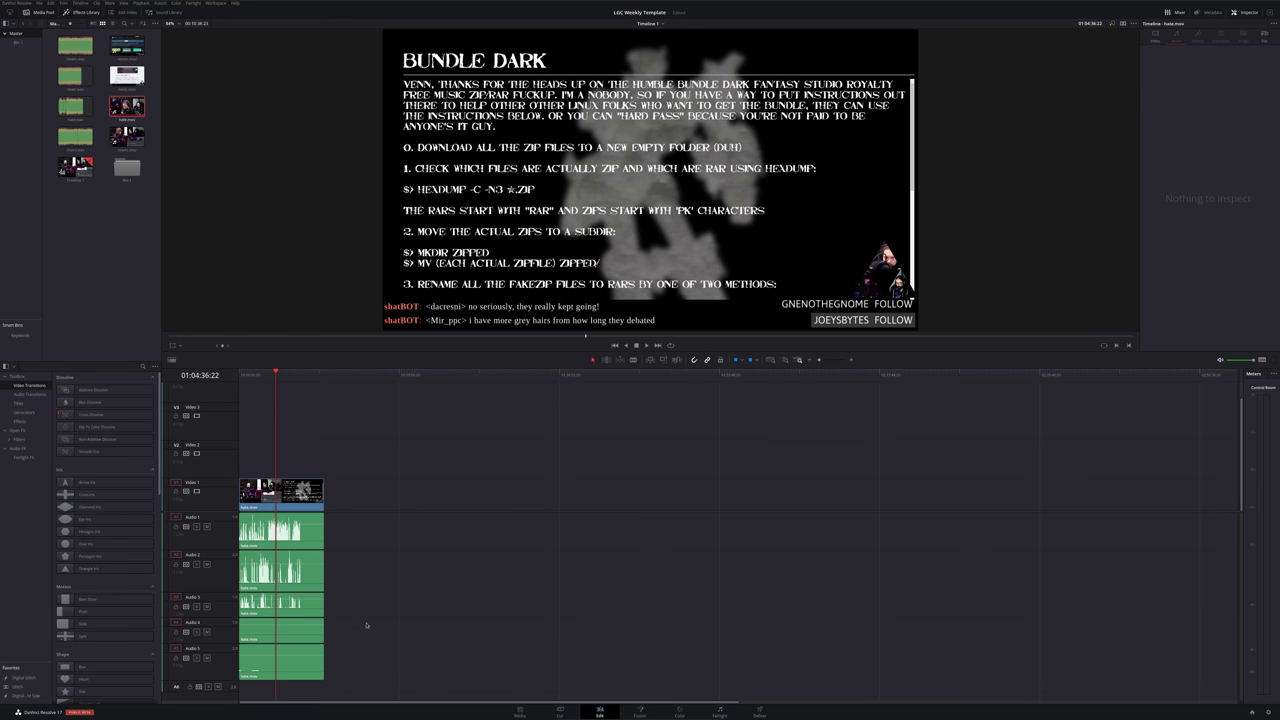
pyautogui.moveTo(365, 613); pyautogui.dragTo(277, 537)
pyautogui.press('Delete')
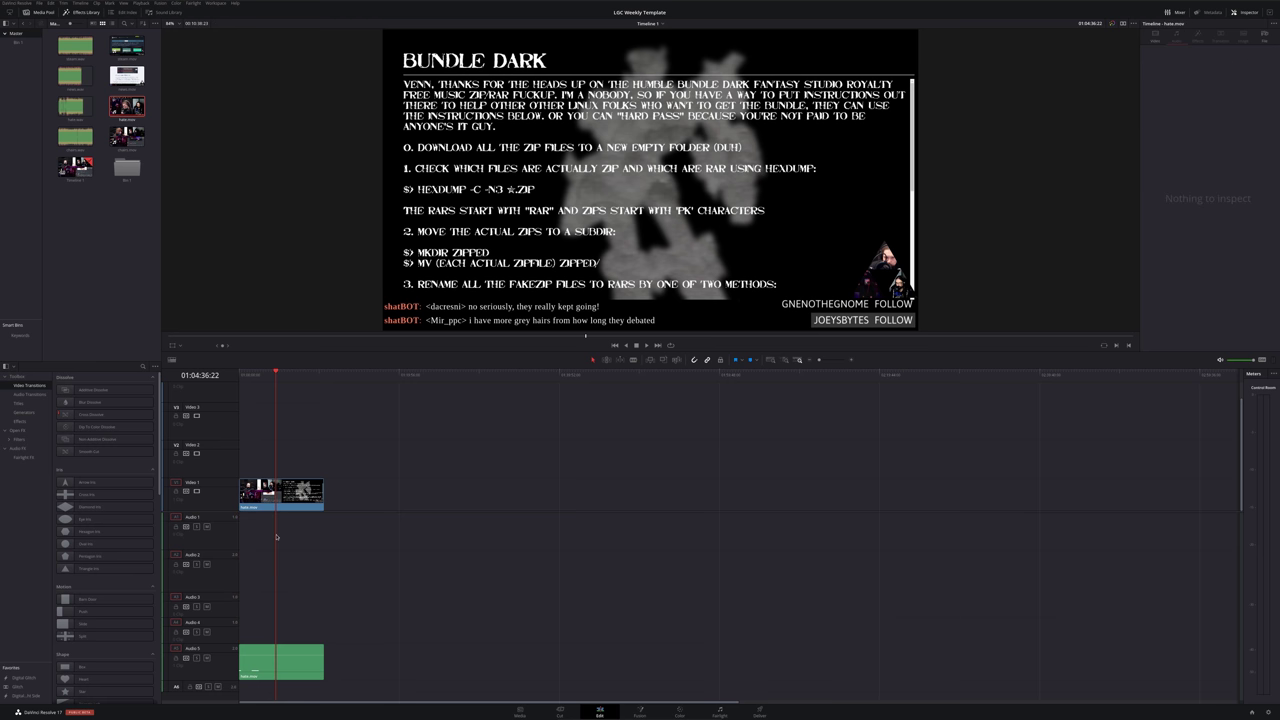
pyautogui.moveTo(75, 106)
pyautogui.mouseDown()
pyautogui.moveTo(285, 505)
pyautogui.moveTo(242, 520)
pyautogui.mouseUp()
# Scrub the hate clip on Audio 1 and play it from an earlier point to check sync
pyautogui.moveTo(294, 388); pyautogui.dragTo(317, 385)
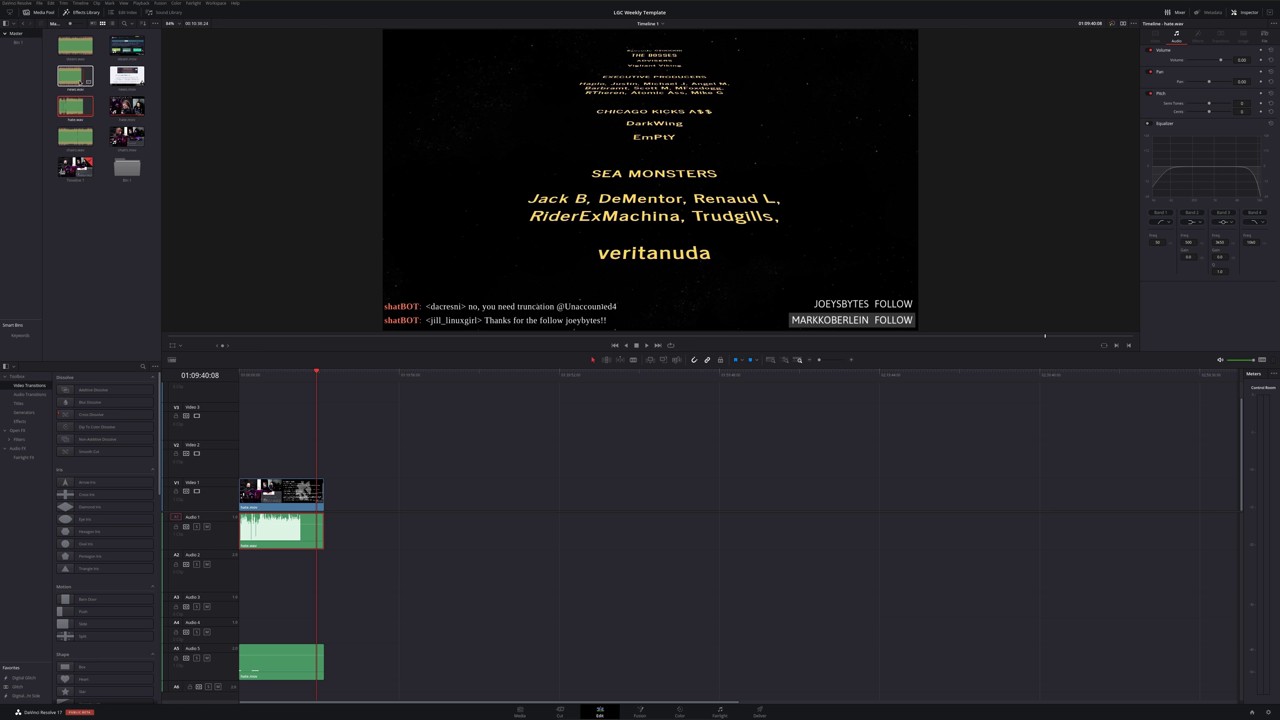
pyautogui.click(306, 375)
pyautogui.press('space')
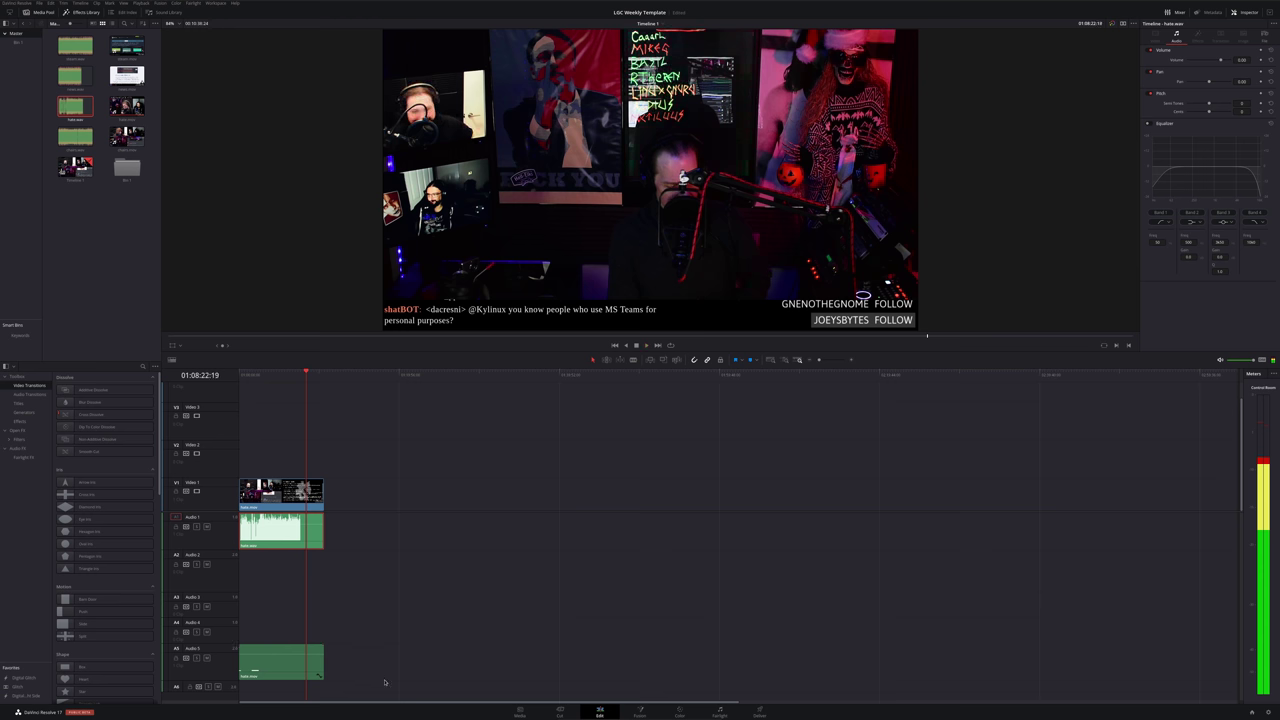
# Link the hate clips on Video 1, Audio 1 and Audio 5 and move them further right
pyautogui.moveTo(376, 674); pyautogui.dragTo(260, 478)
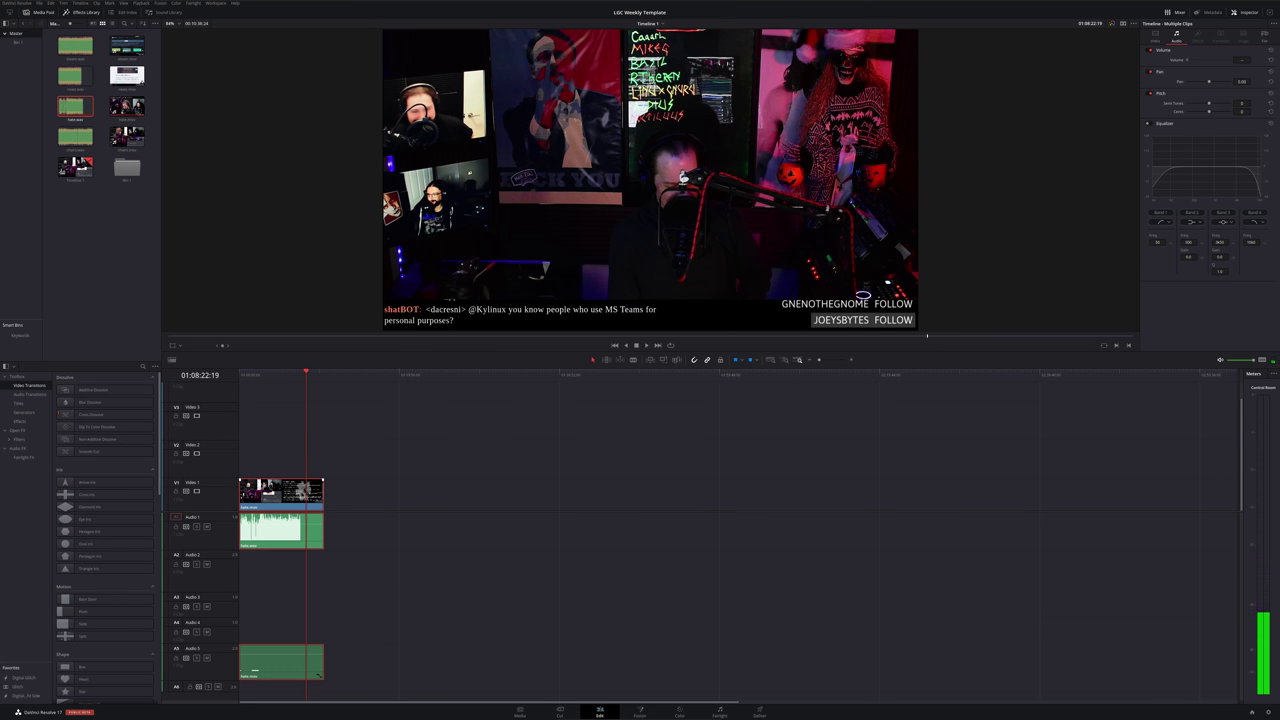
pyautogui.rightClick(264, 482)
pyautogui.click(276, 480)
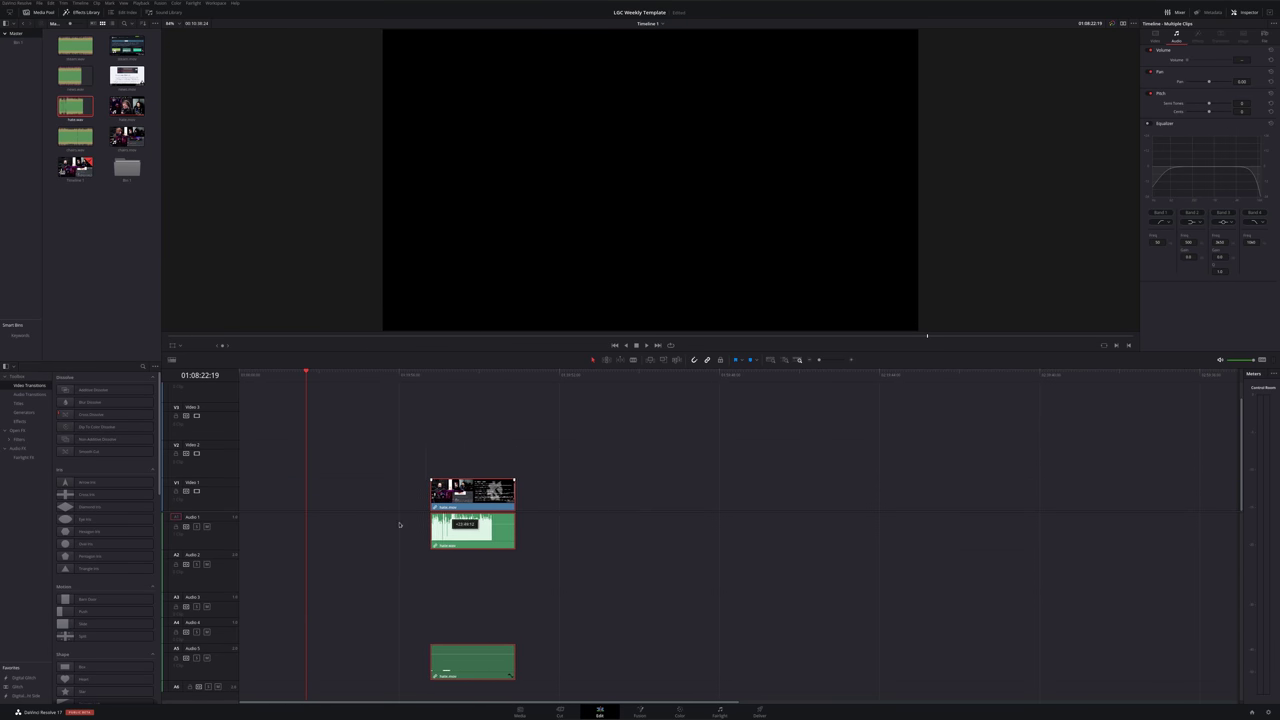
pyautogui.moveTo(278, 490); pyautogui.dragTo(336, 508)
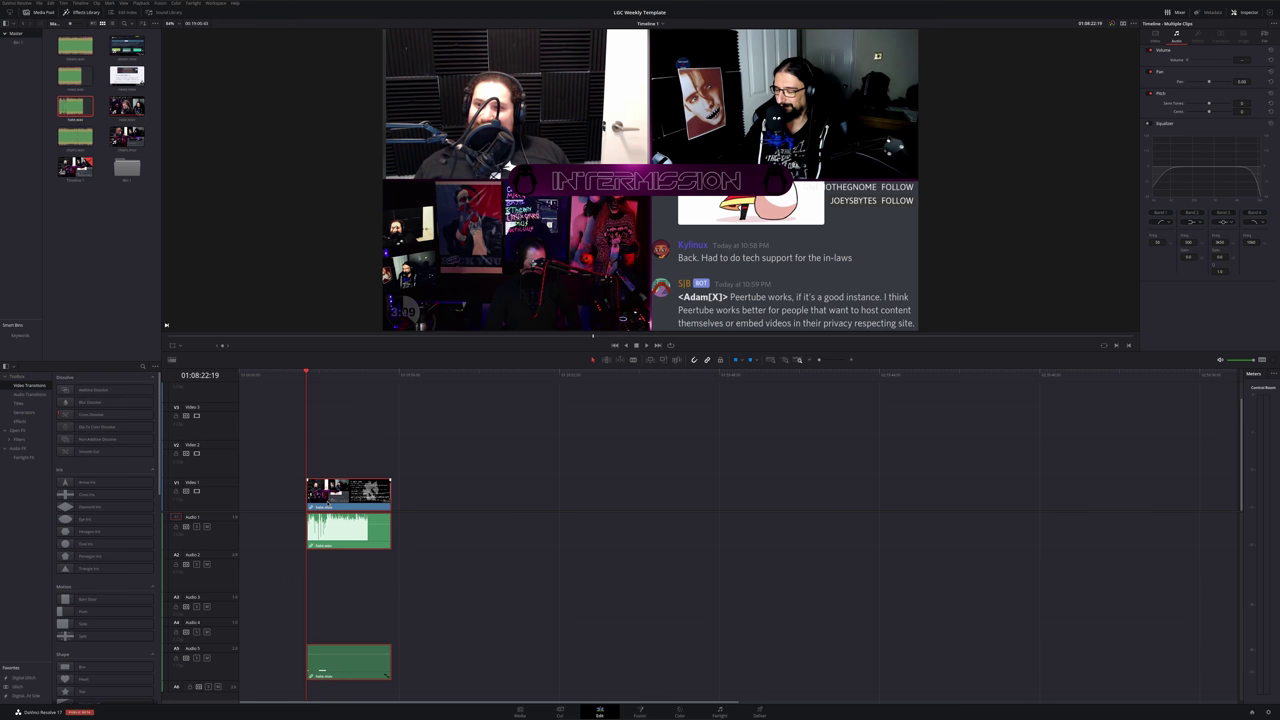
pyautogui.moveTo(373, 540); pyautogui.dragTo(960, 572)
pyautogui.click(857, 517)
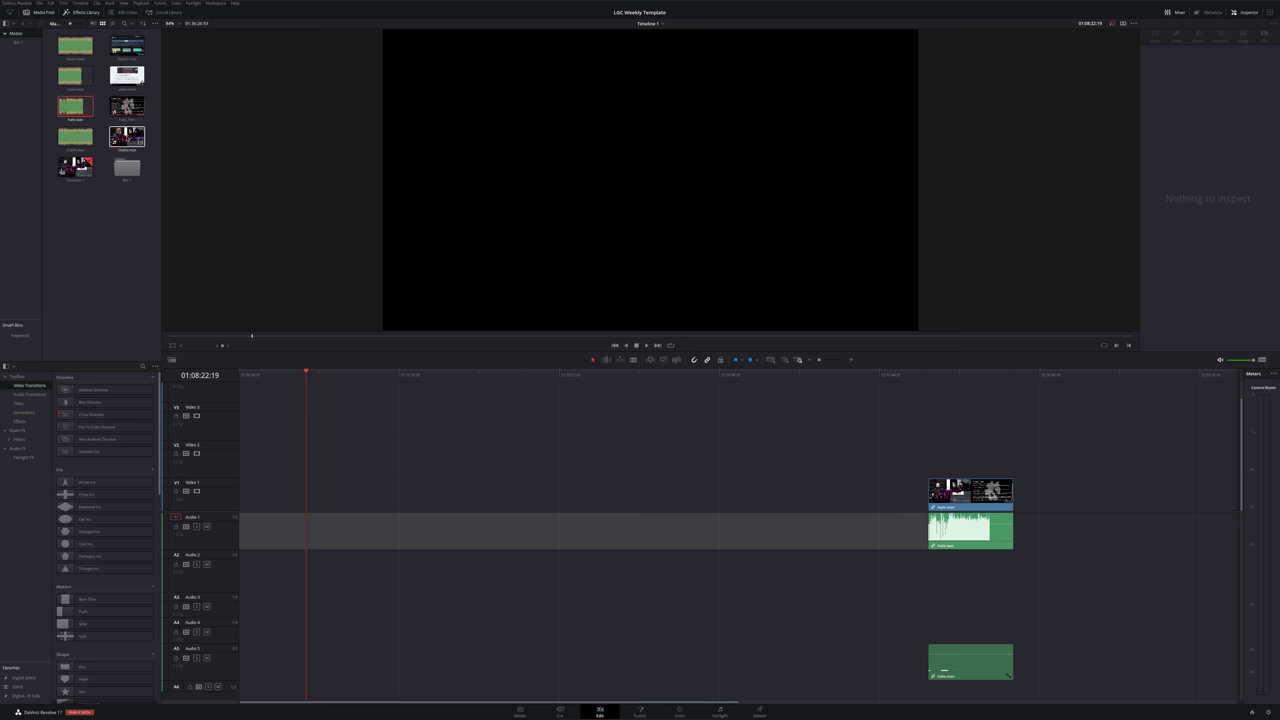
# Add chairs.mov at the timeline start, unlink it, delete its five audio tracks, and place chairs.wav on Audio 1
pyautogui.moveTo(127, 136)
pyautogui.mouseDown()
pyautogui.moveTo(340, 494)
pyautogui.moveTo(259, 494)
pyautogui.mouseUp()
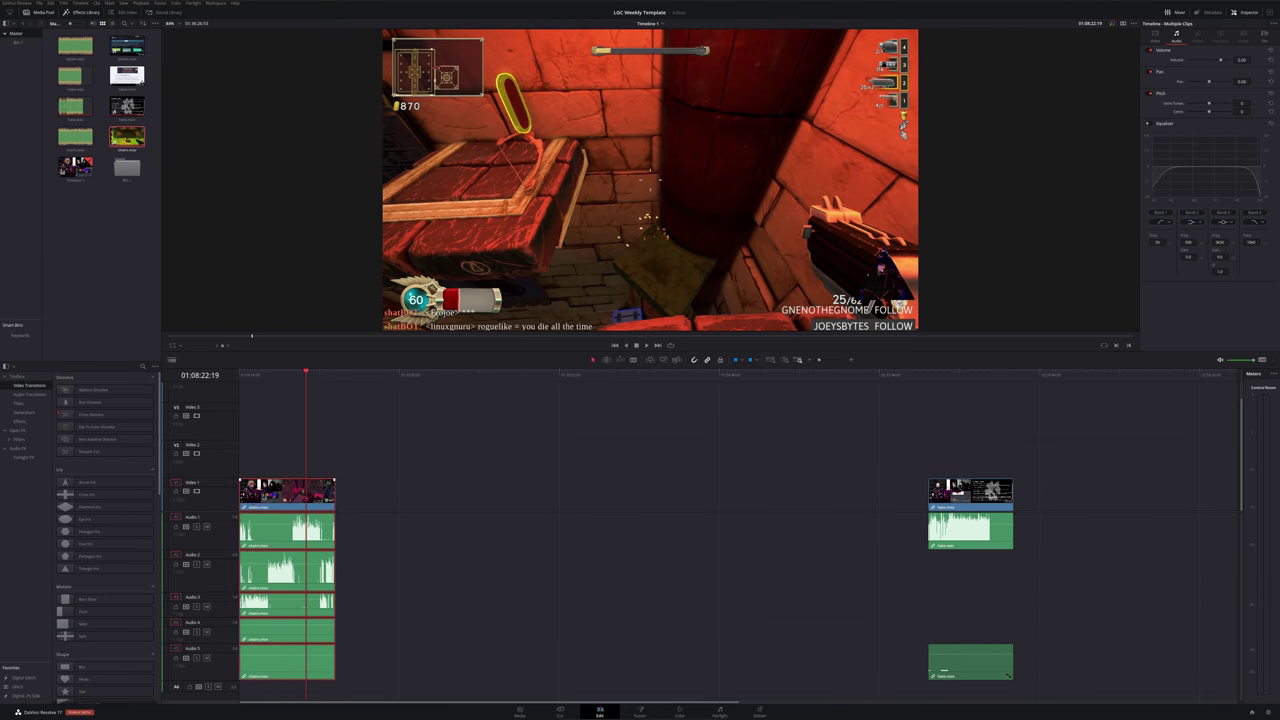
pyautogui.rightClick(265, 498)
pyautogui.click(386, 623)
pyautogui.click(383, 661)
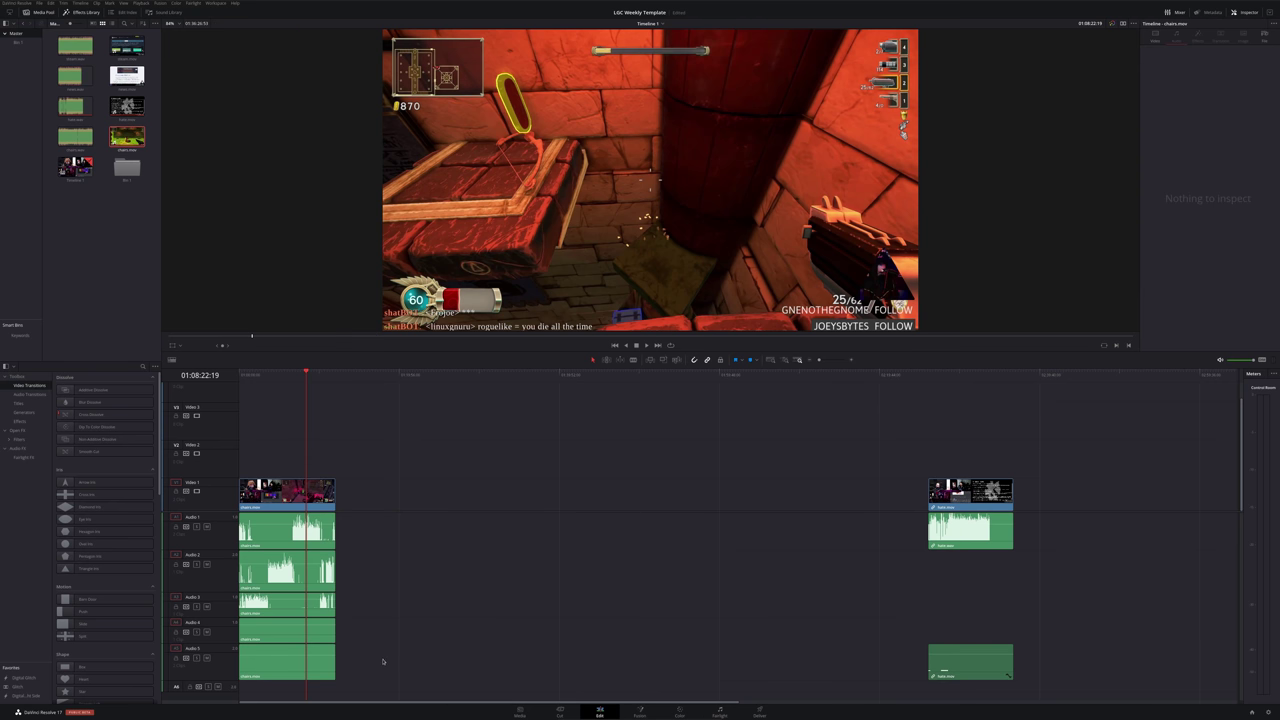
pyautogui.moveTo(383, 661); pyautogui.dragTo(302, 524)
pyautogui.press('Delete')
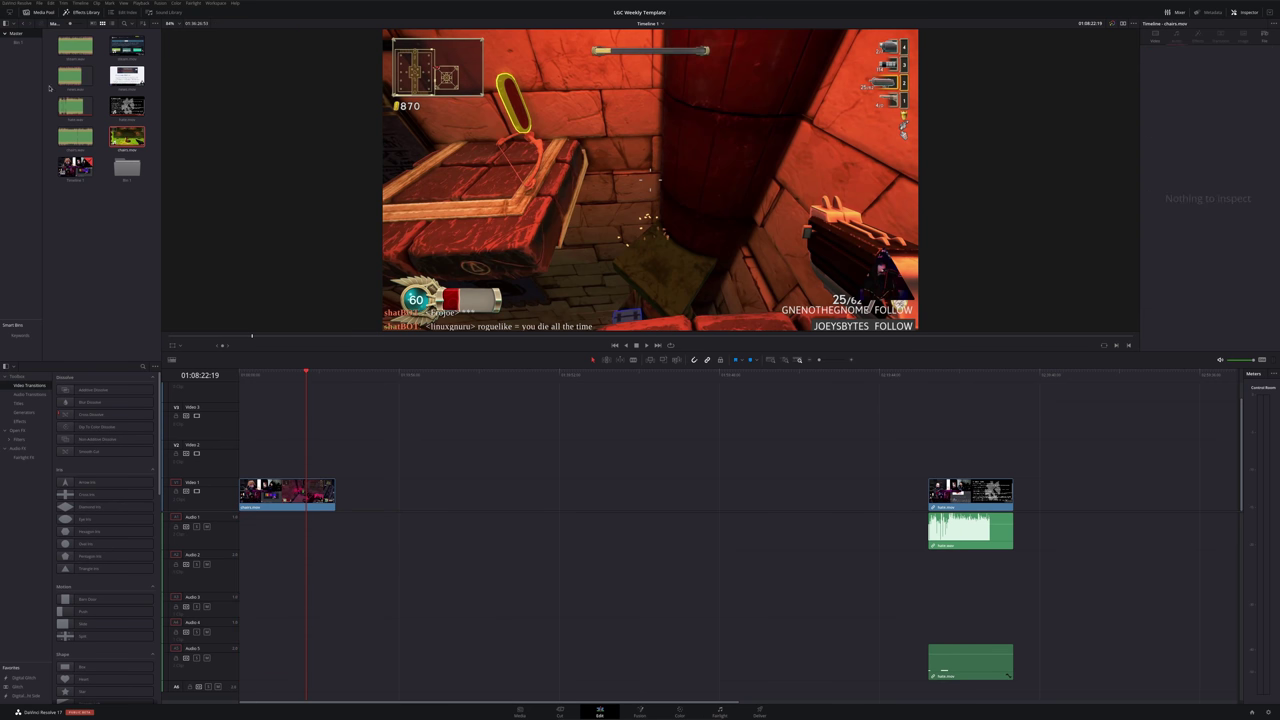
pyautogui.moveTo(75, 136)
pyautogui.mouseDown()
pyautogui.moveTo(253, 515)
pyautogui.moveTo(282, 543)
pyautogui.mouseUp()
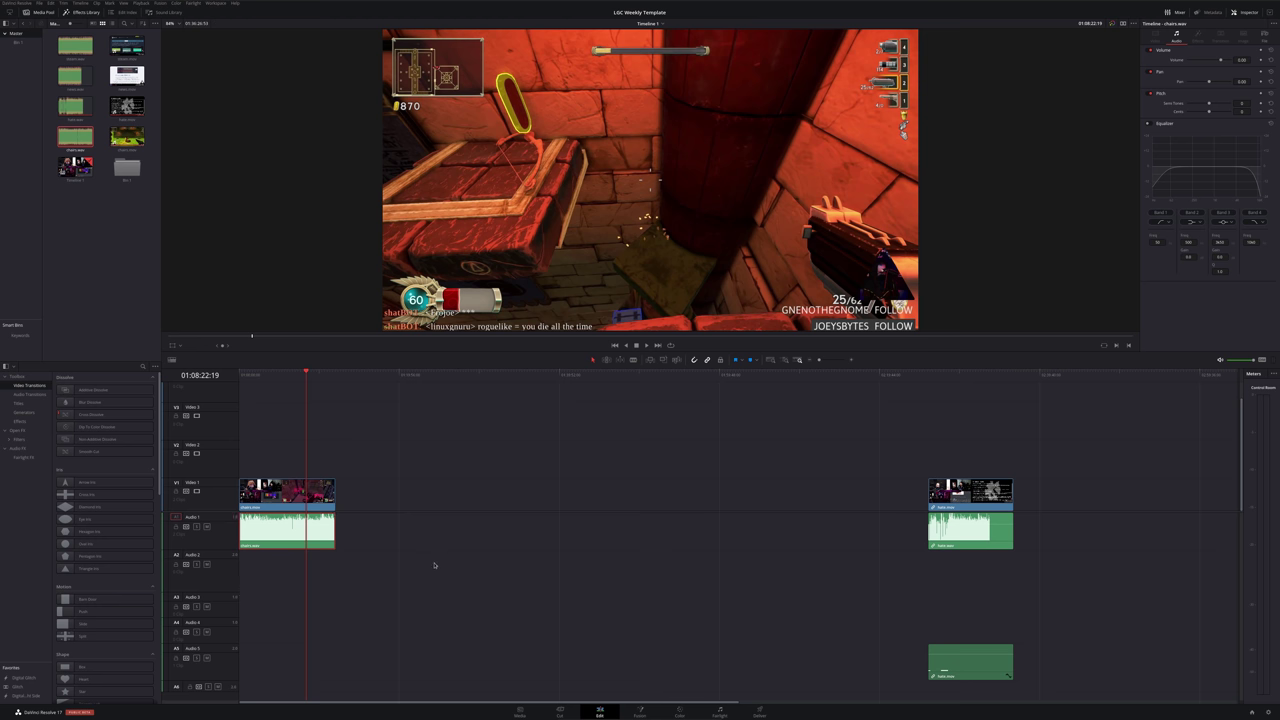
# Link the chairs video with chairs.wav and move the clip right, next to the hate clips
pyautogui.rightClick(289, 493)
pyautogui.click(300, 490)
pyautogui.moveTo(253, 508); pyautogui.dragTo(832, 508)
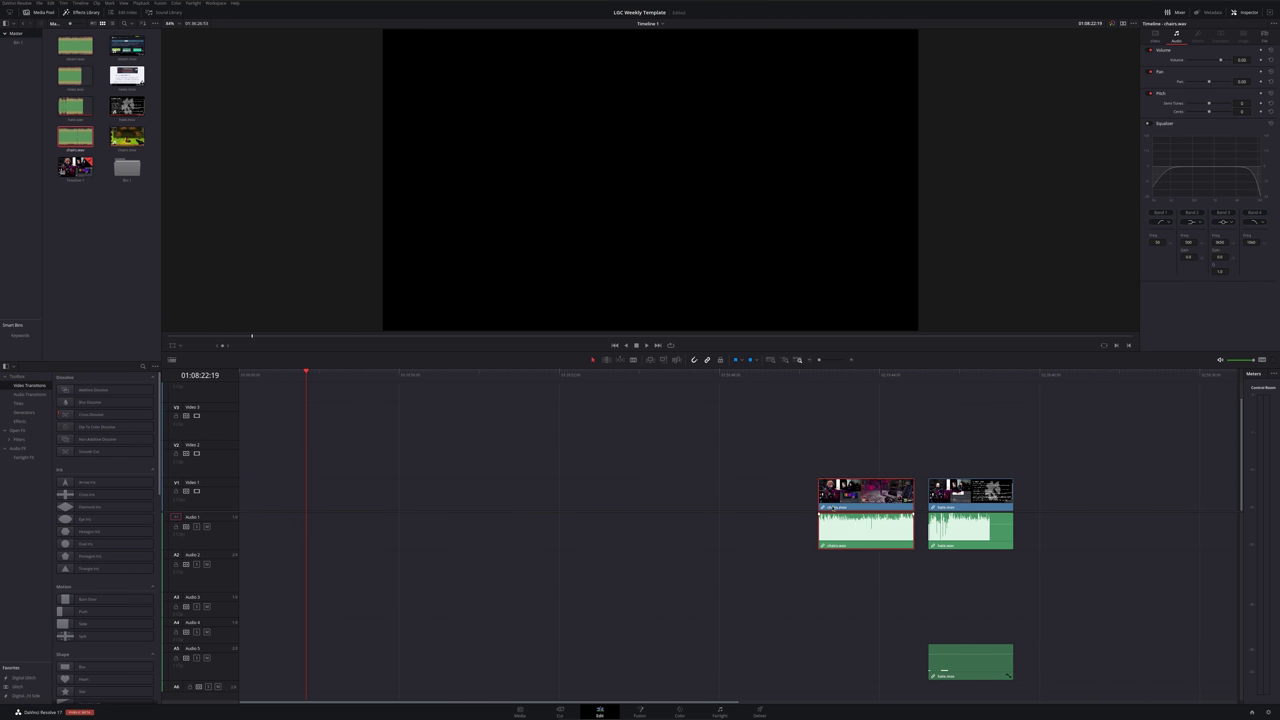
# Add news.mov to the timeline start, unlink it and delete its embedded audio
pyautogui.click(133, 56)
pyautogui.moveTo(128, 78)
pyautogui.mouseDown()
pyautogui.moveTo(320, 500)
pyautogui.moveTo(238, 488)
pyautogui.mouseUp()
pyautogui.rightClick(332, 491)
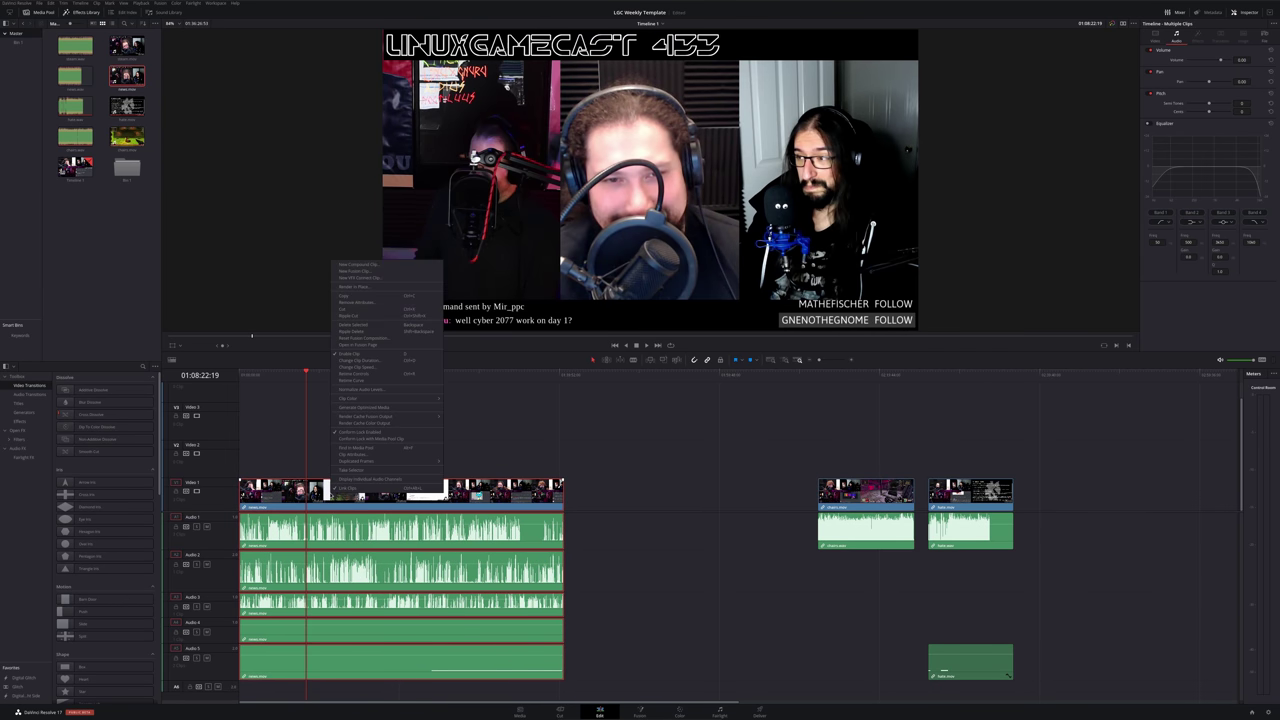
pyautogui.click(338, 488)
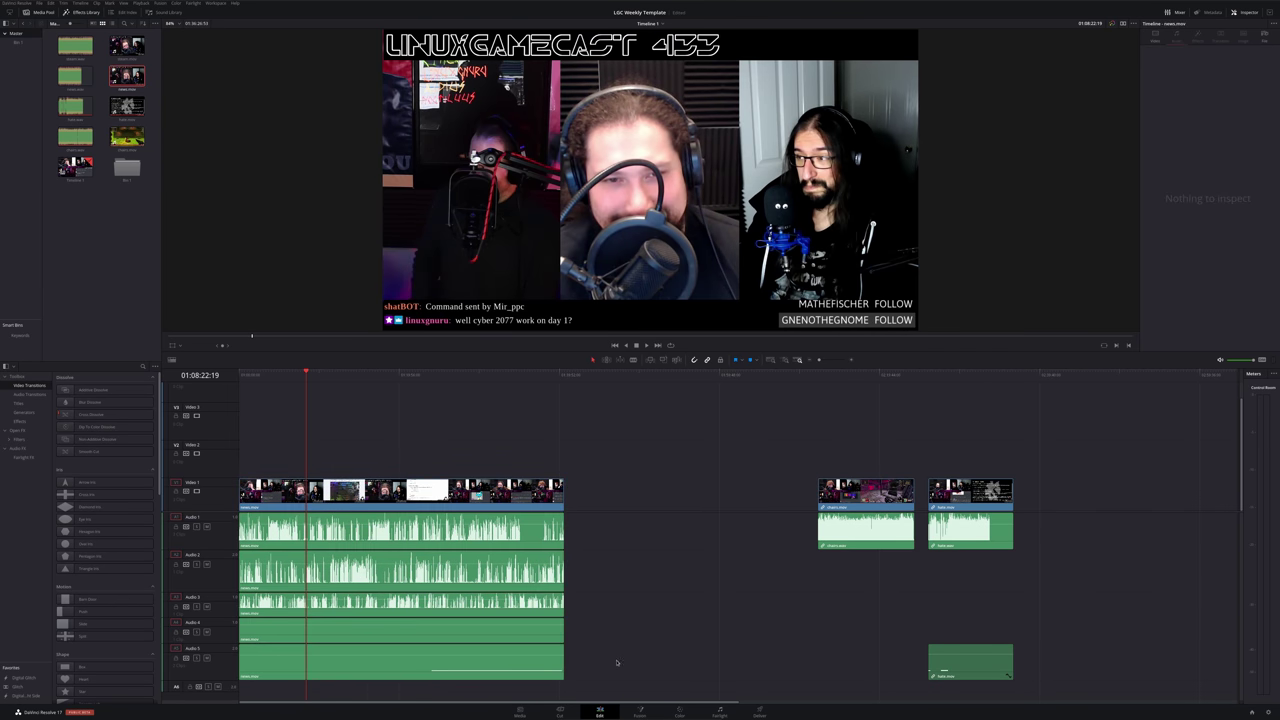
pyautogui.moveTo(610, 667); pyautogui.dragTo(464, 531)
pyautogui.press('Delete')
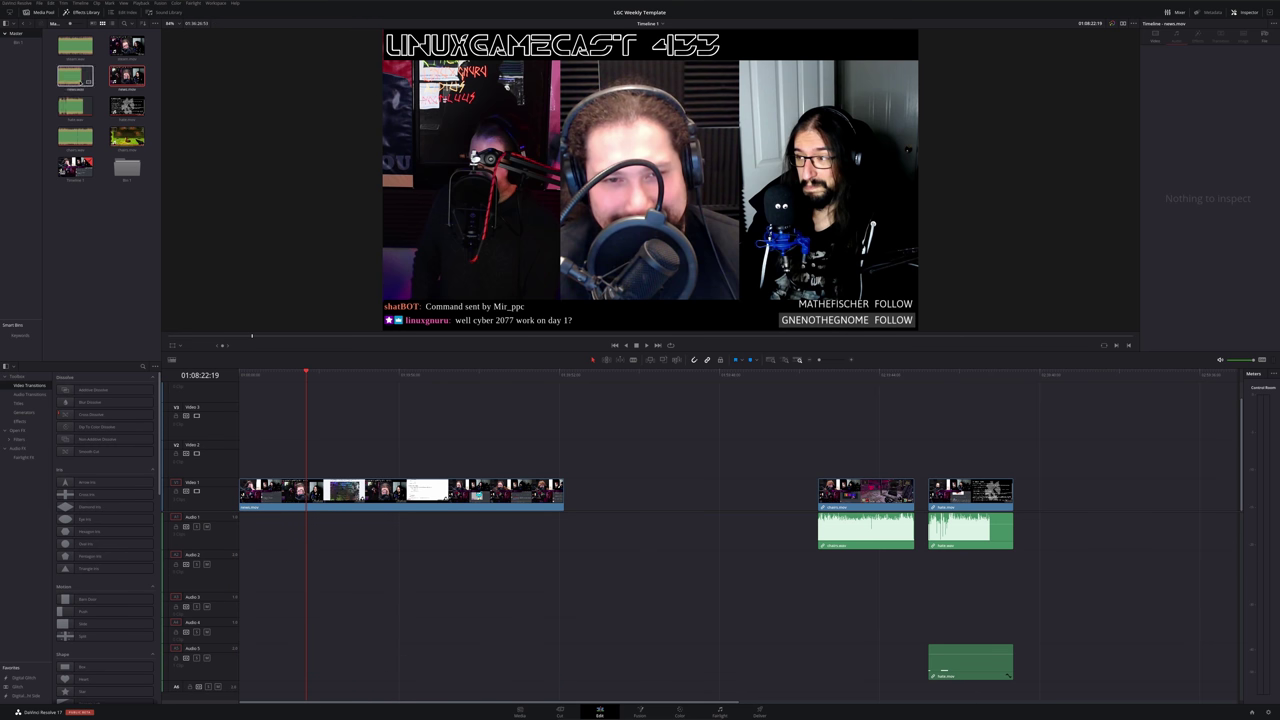
# Put news.wav on Audio 1, link it with the news video, and scrub to preview
pyautogui.moveTo(75, 76)
pyautogui.mouseDown()
pyautogui.moveTo(367, 530)
pyautogui.moveTo(347, 530)
pyautogui.mouseUp()
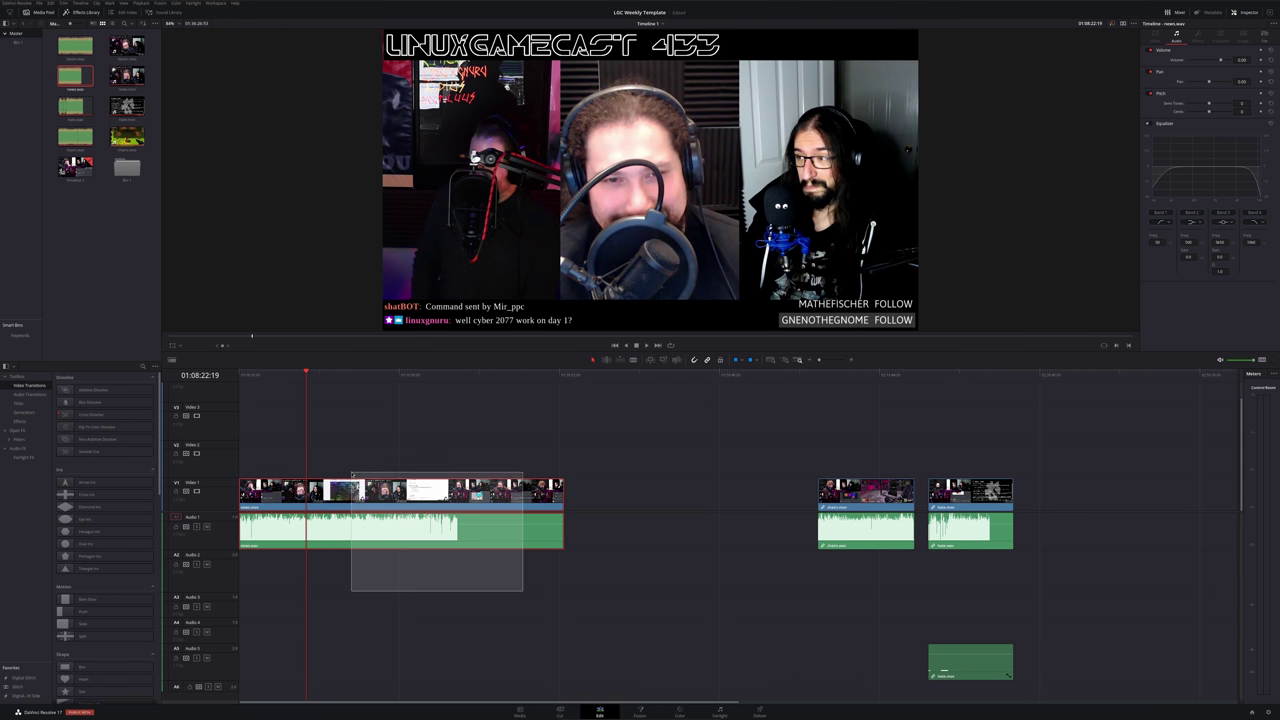
pyautogui.rightClick(362, 498)
pyautogui.click(375, 494)
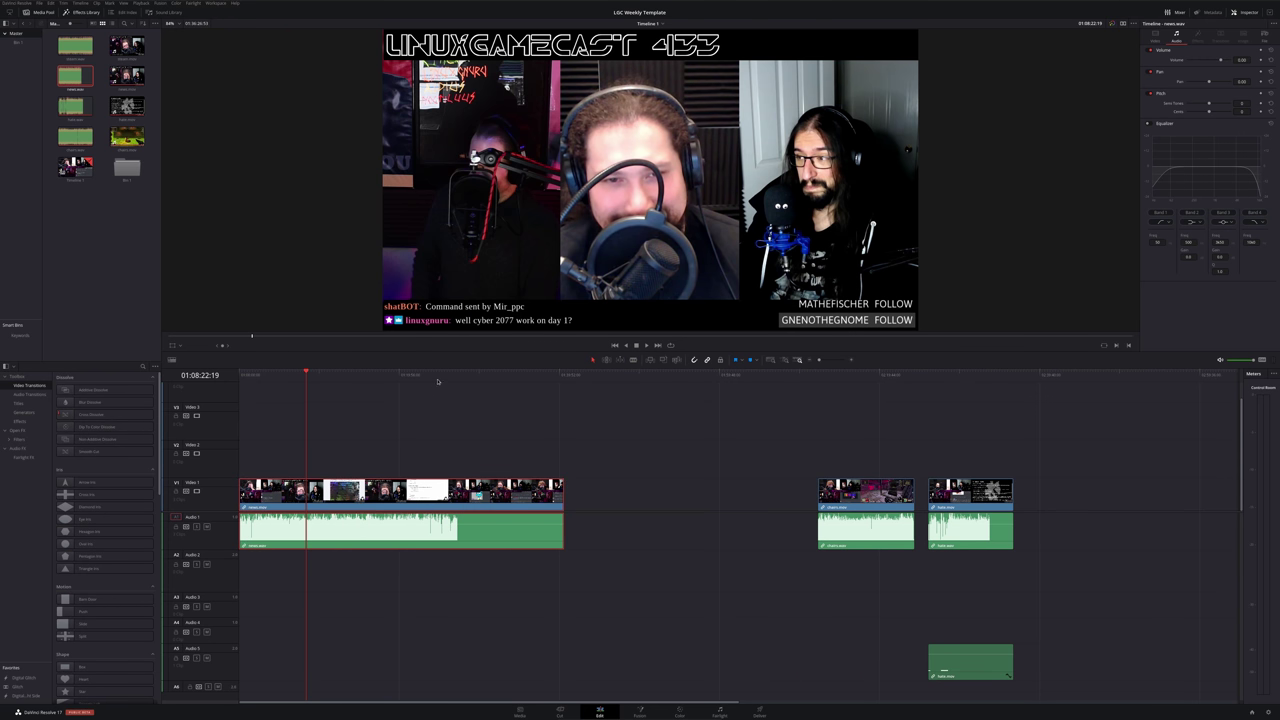
pyautogui.moveTo(439, 380); pyautogui.dragTo(431, 396)
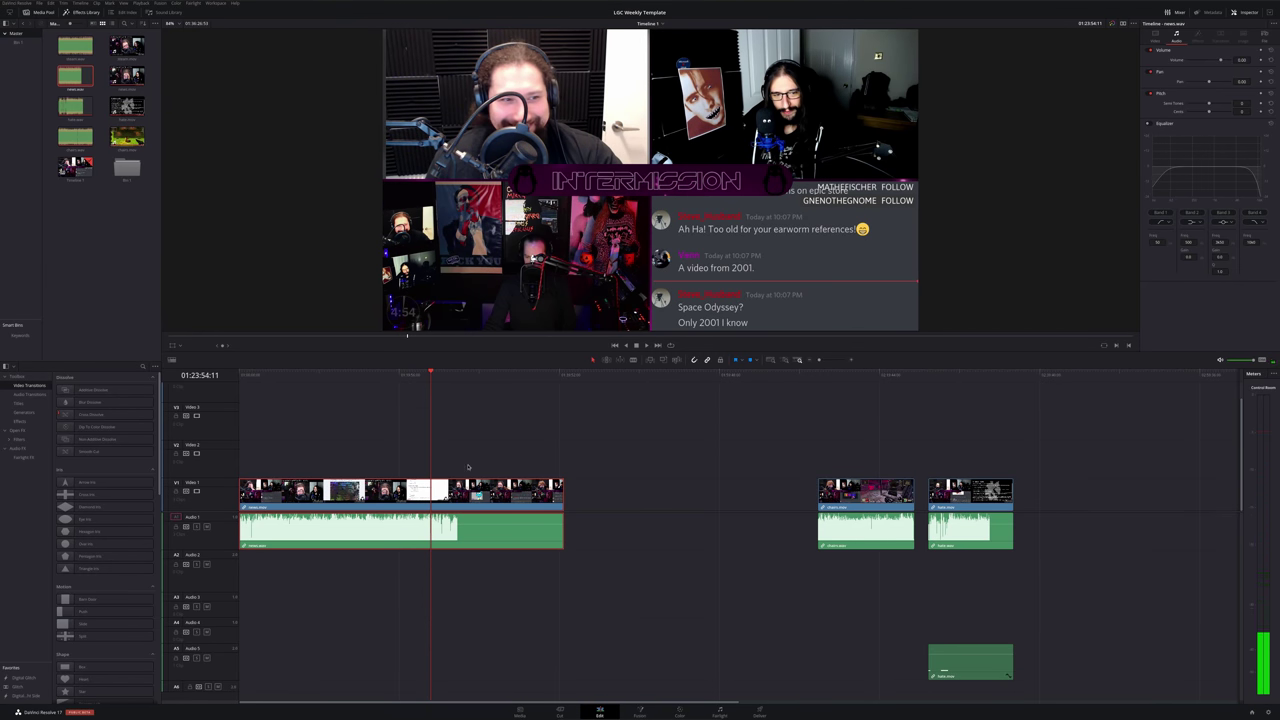
# Blade-cut the news clip at 01:23:47:35 and delete the portion after the cut
pyautogui.hotkey('shift', 'z')
pyautogui.moveTo(731, 378); pyautogui.dragTo(726, 380)
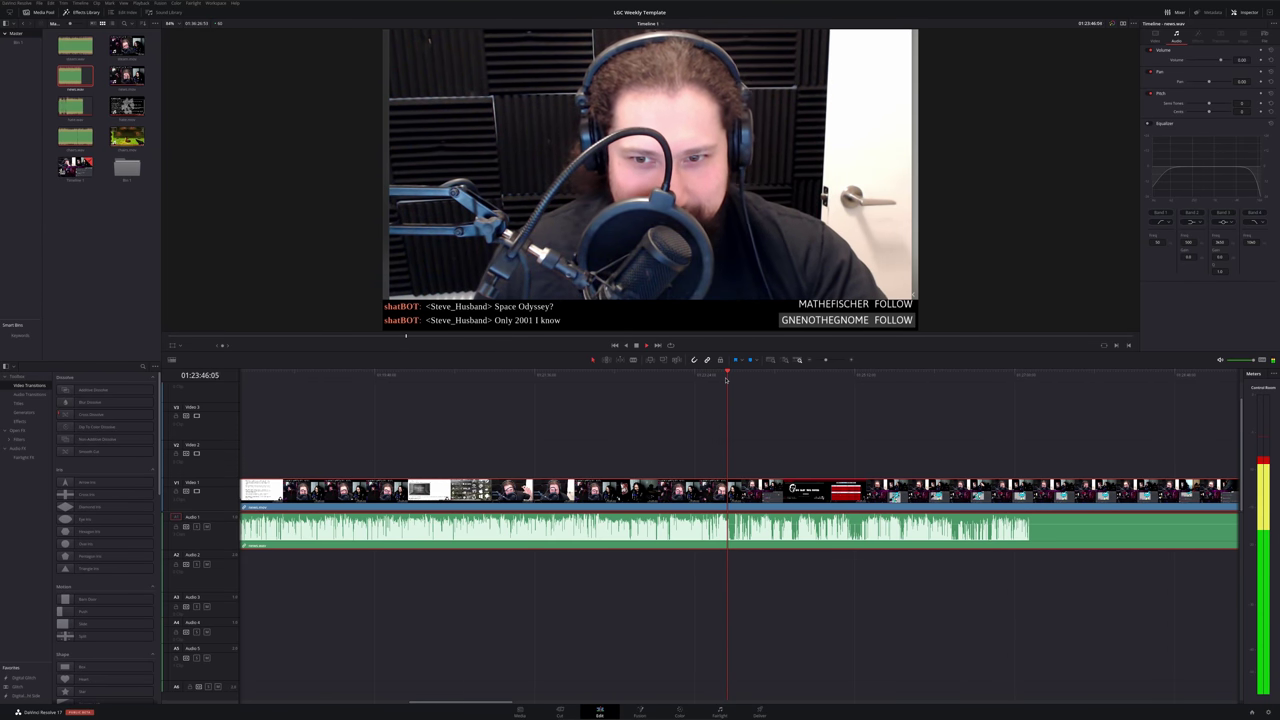
pyautogui.press('space')
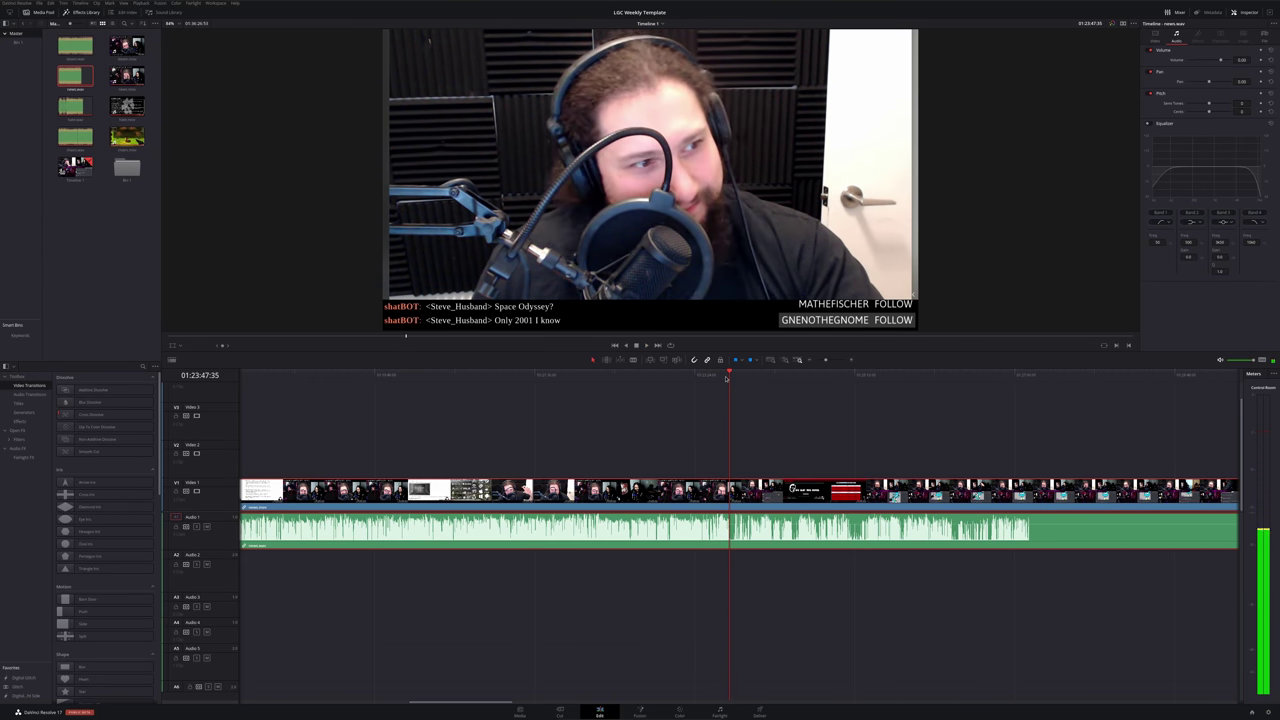
pyautogui.click(731, 481)
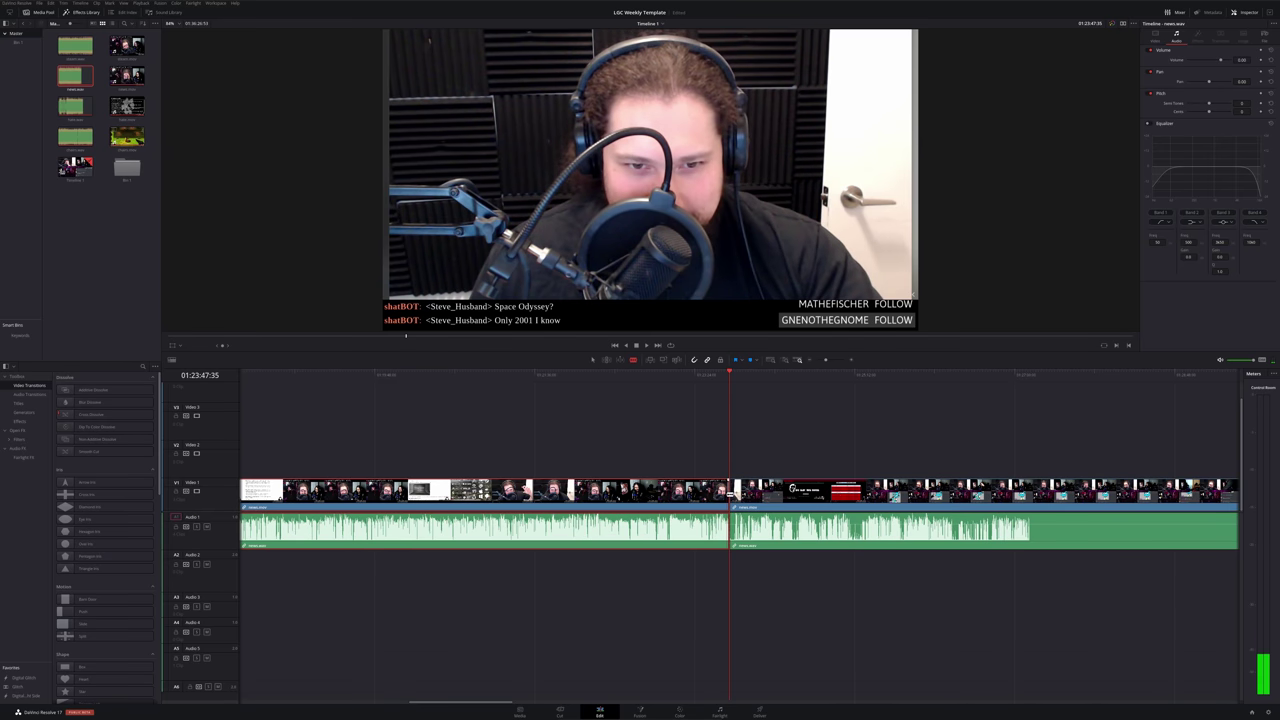
pyautogui.press('a')
pyautogui.press('Delete')
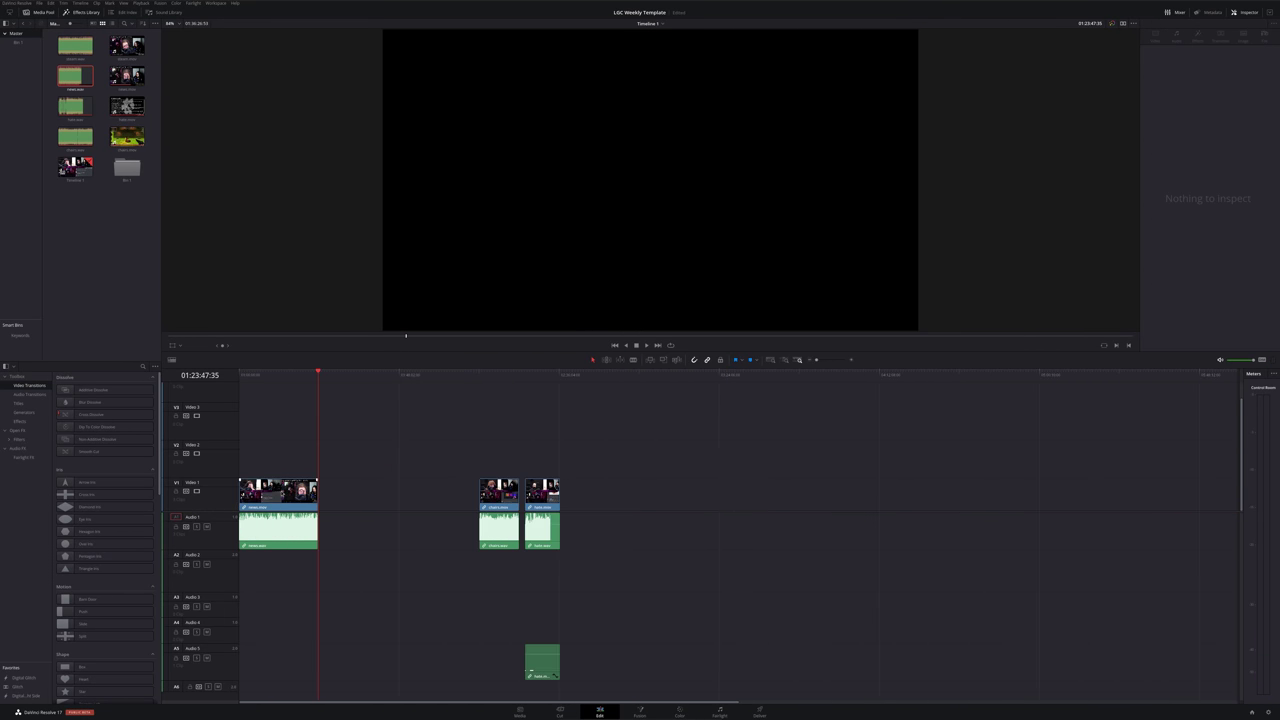
# Shift the news and other clips rightward and drop stream.mov at the timeline start
pyautogui.moveTo(274, 503); pyautogui.dragTo(425, 503)
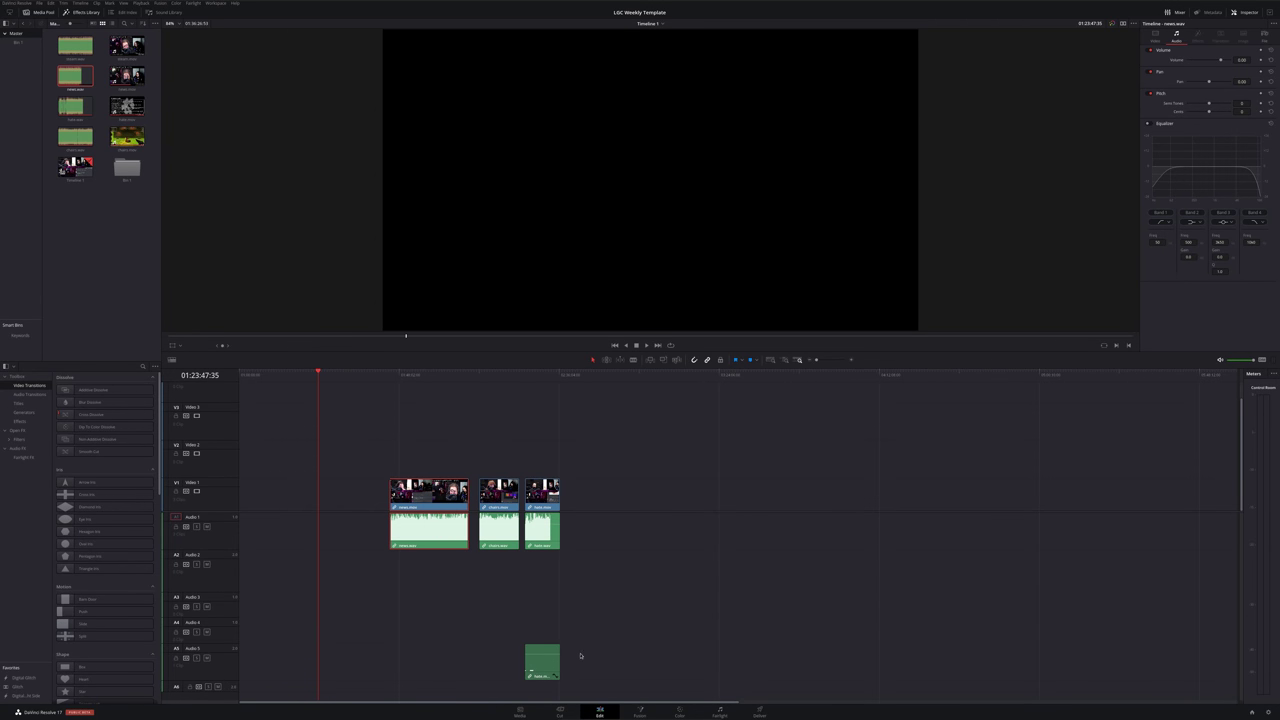
pyautogui.moveTo(607, 670)
pyautogui.mouseDown()
pyautogui.moveTo(430, 538)
pyautogui.moveTo(596, 512)
pyautogui.mouseUp()
pyautogui.click(469, 491)
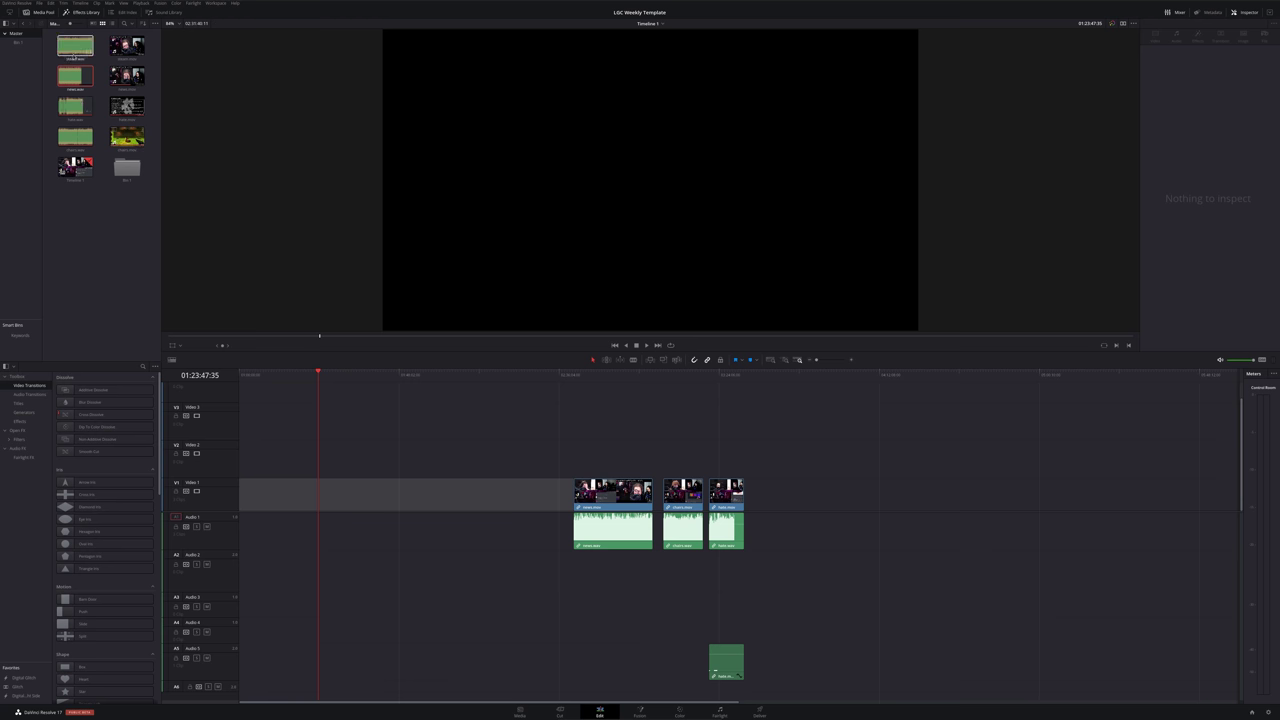
pyautogui.moveTo(127, 45)
pyautogui.mouseDown()
pyautogui.moveTo(310, 455)
pyautogui.moveTo(310, 492)
pyautogui.moveTo(276, 492)
pyautogui.mouseUp()
# Replace stream.mov's A1–A5 audio with stream.wav on Audio 1 and link them
pyautogui.rightClick(284, 497)
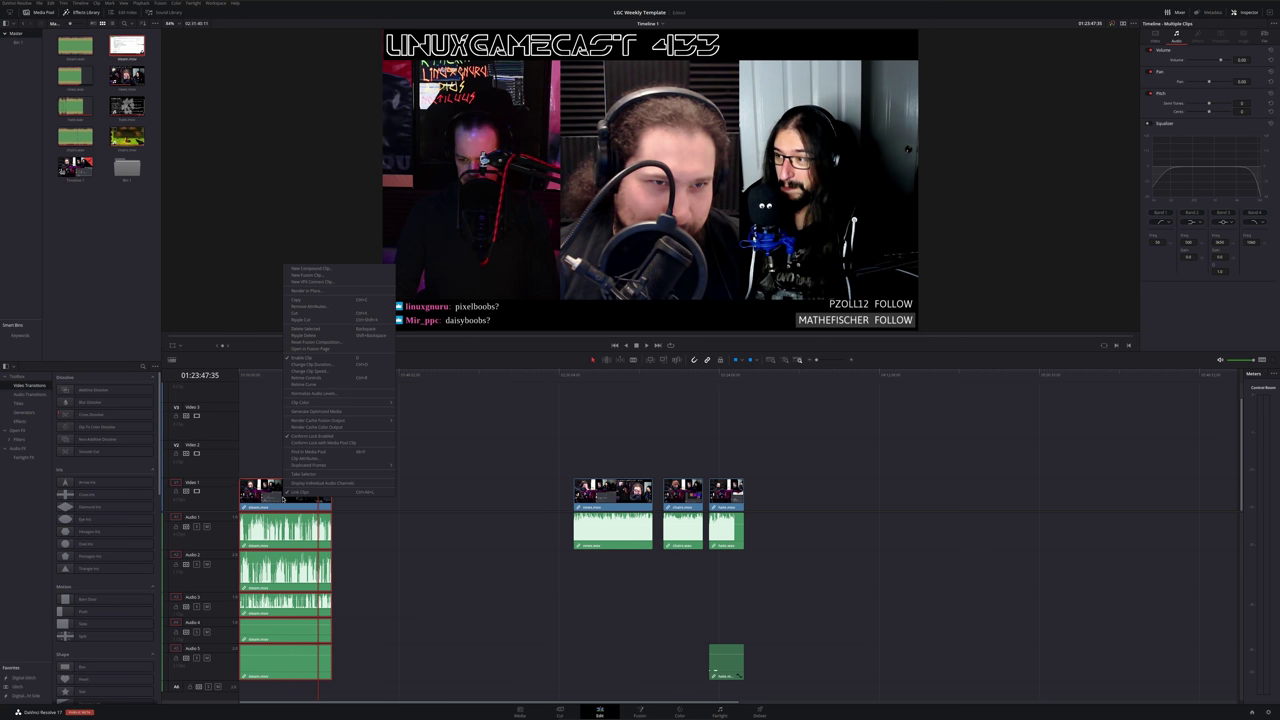
pyautogui.click(296, 492)
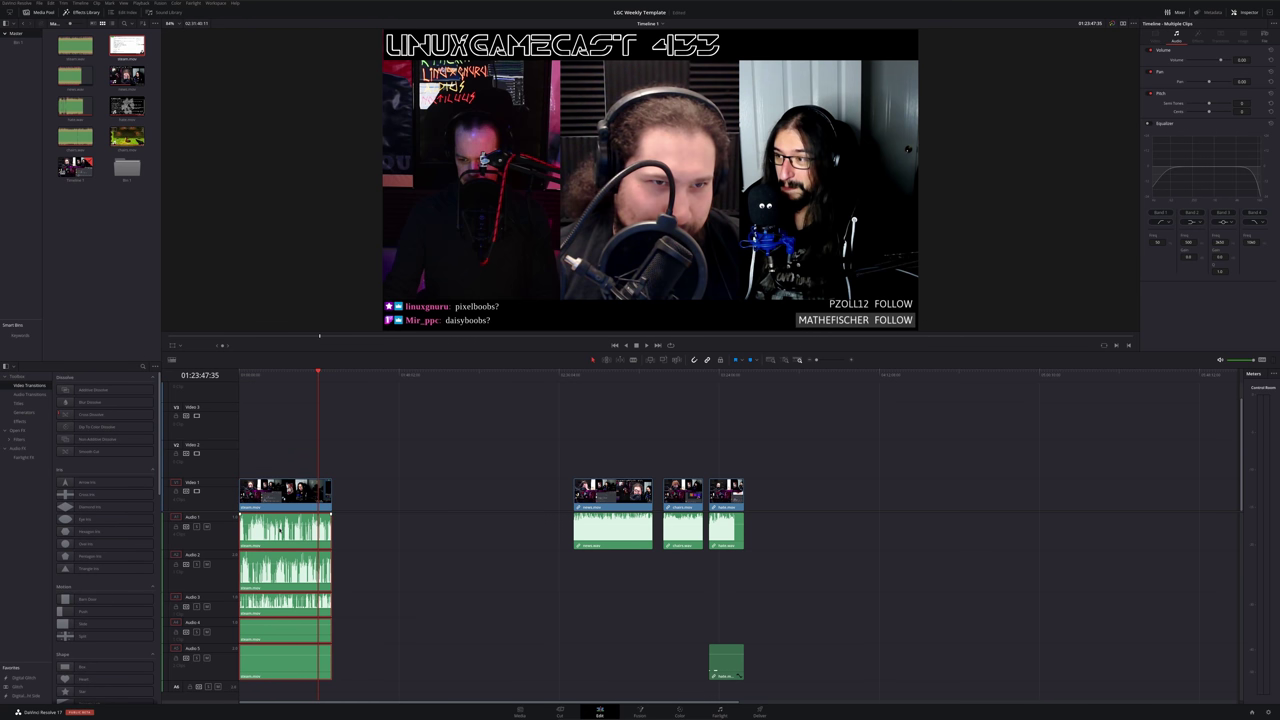
pyautogui.press('Delete')
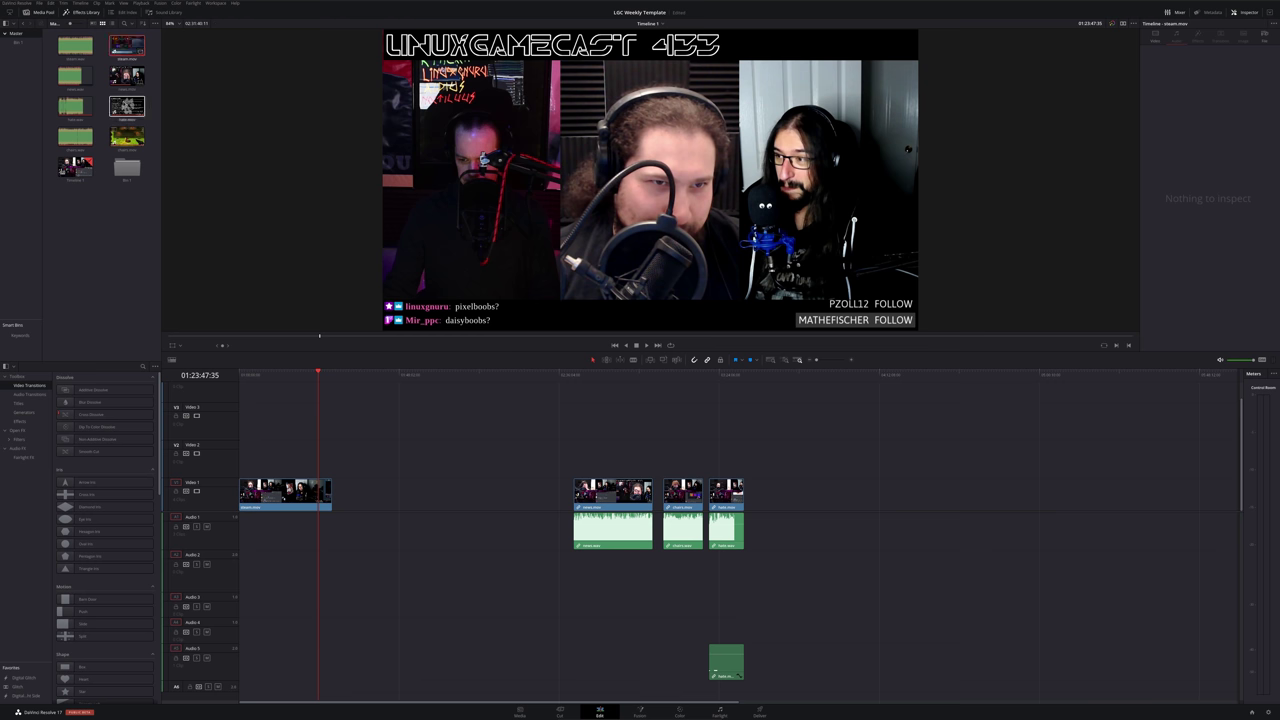
pyautogui.moveTo(75, 45)
pyautogui.mouseDown()
pyautogui.moveTo(201, 415)
pyautogui.moveTo(259, 543)
pyautogui.moveTo(282, 540)
pyautogui.mouseUp()
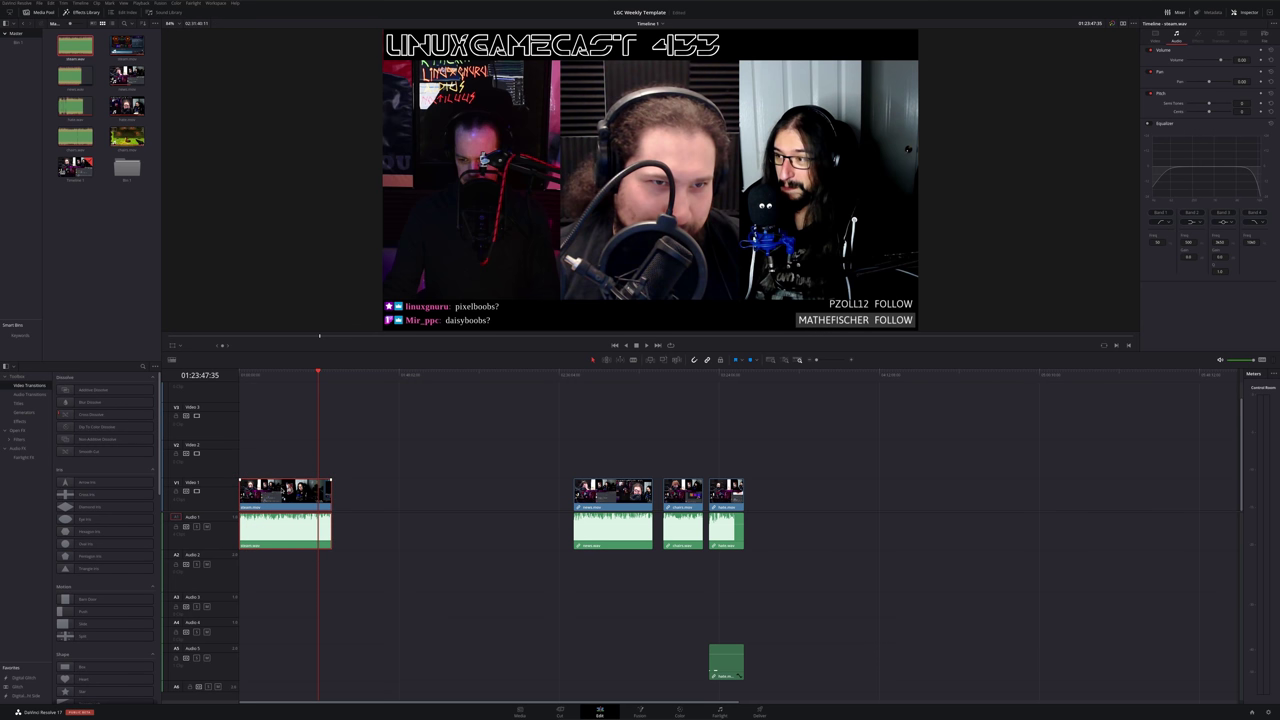
pyautogui.rightClick(283, 484)
pyautogui.press('Escape')
pyautogui.click(291, 460)
# Move the stream clip next to the news clip and shift all clips back left
pyautogui.moveTo(284, 510); pyautogui.dragTo(510, 510)
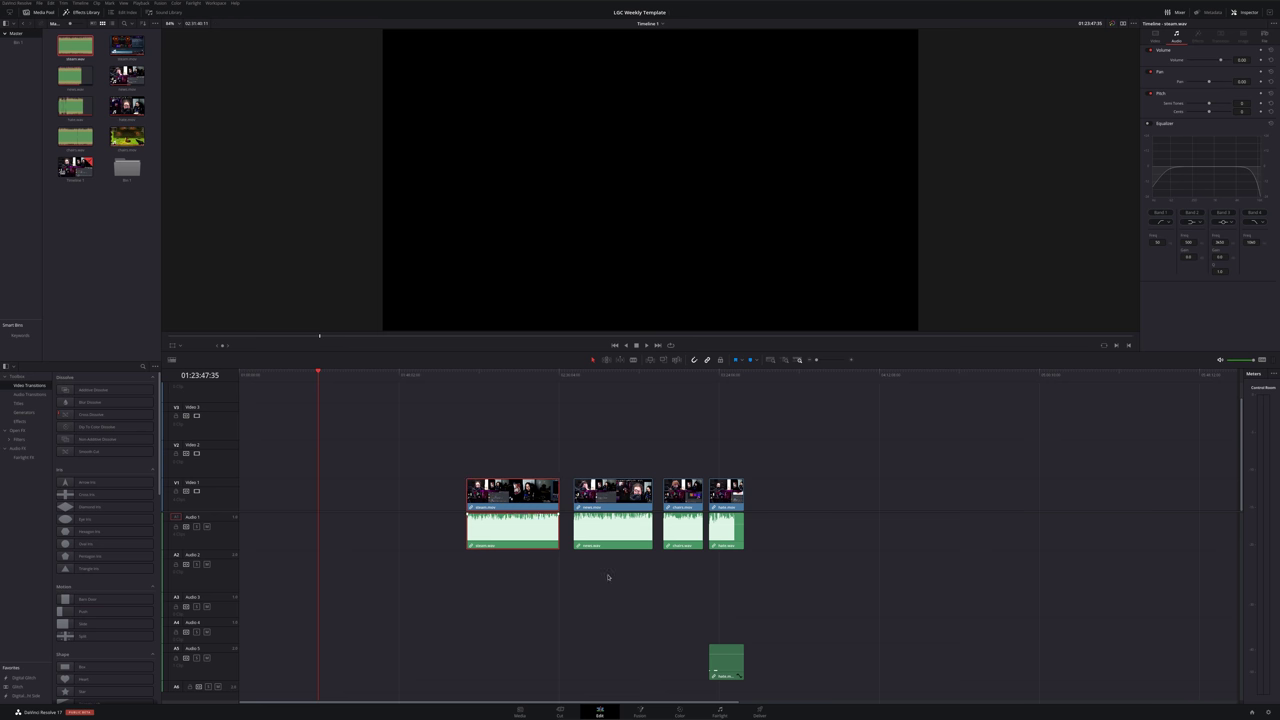
pyautogui.moveTo(446, 456); pyautogui.dragTo(848, 704)
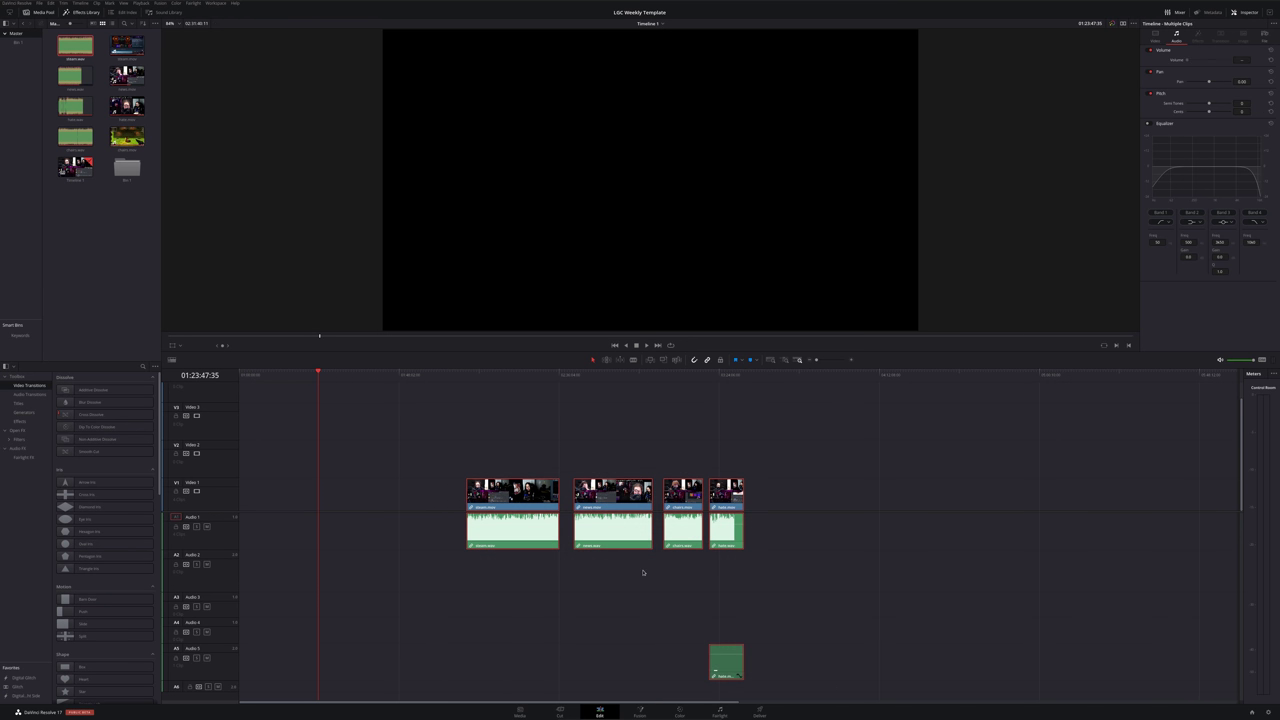
pyautogui.moveTo(601, 496); pyautogui.dragTo(412, 506)
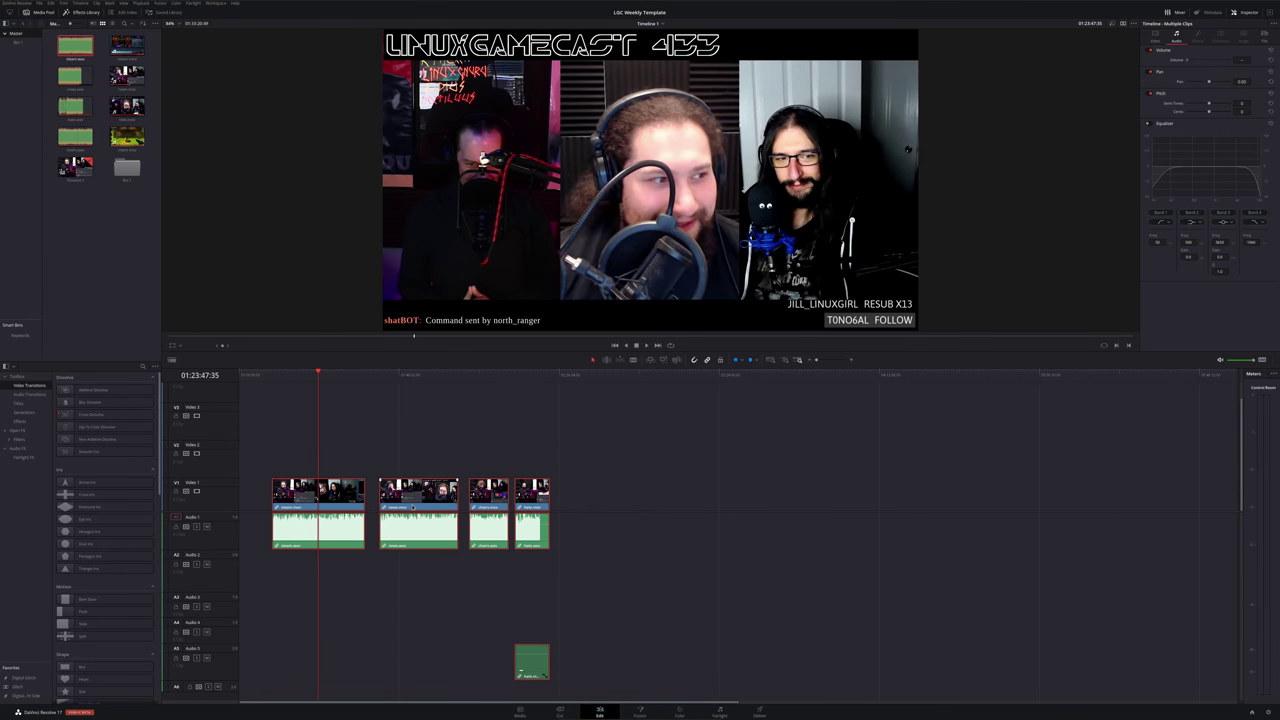
pyautogui.scroll(5, 370, 465)
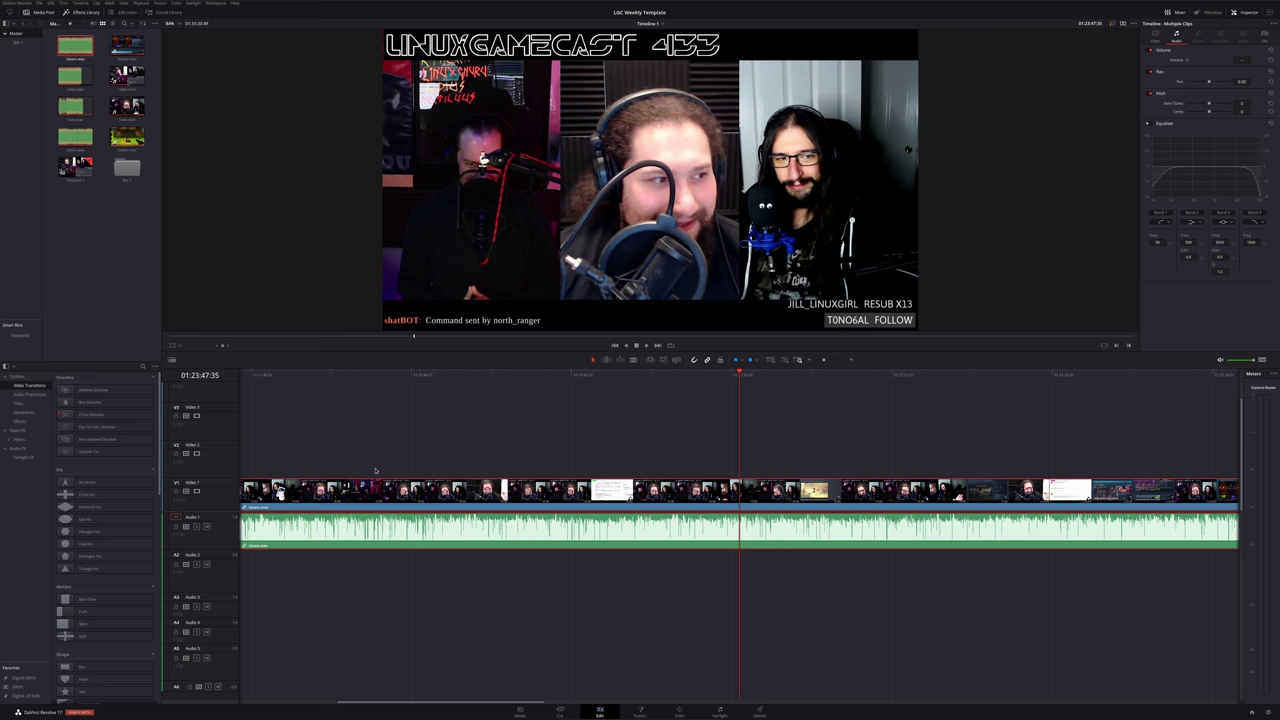
pyautogui.hscroll(5, 375, 470)
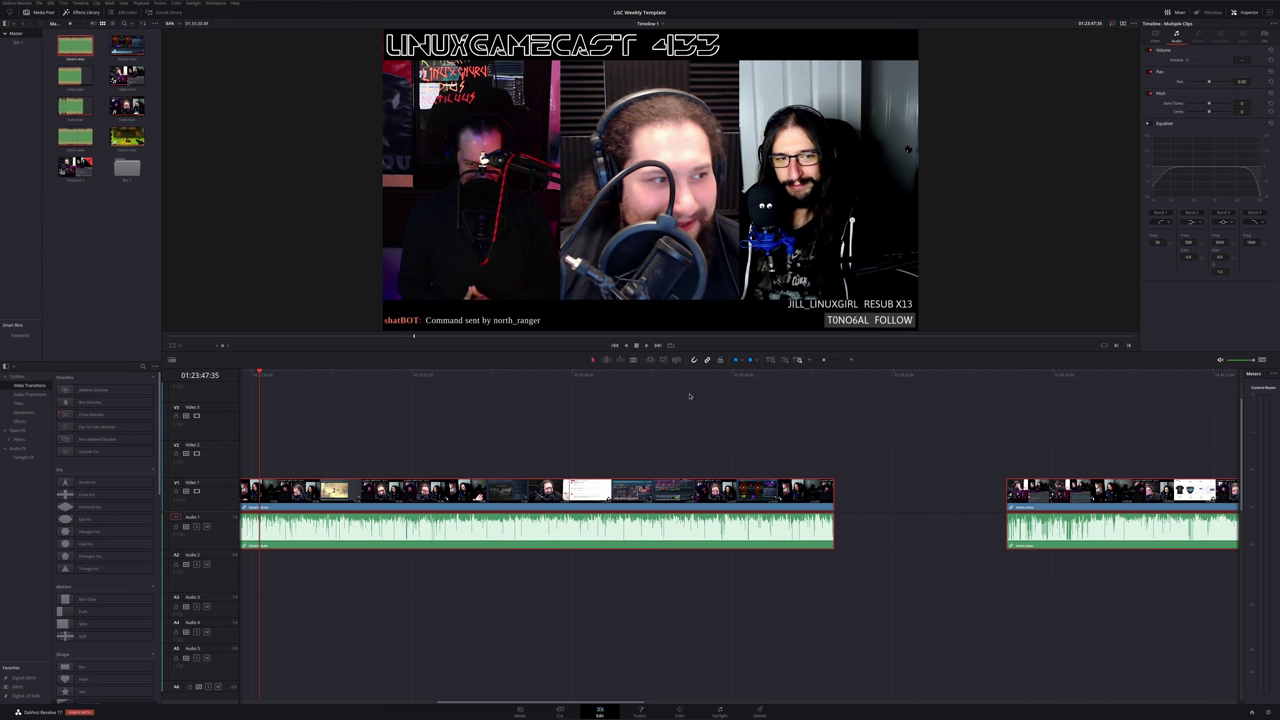
pyautogui.click(611, 375)
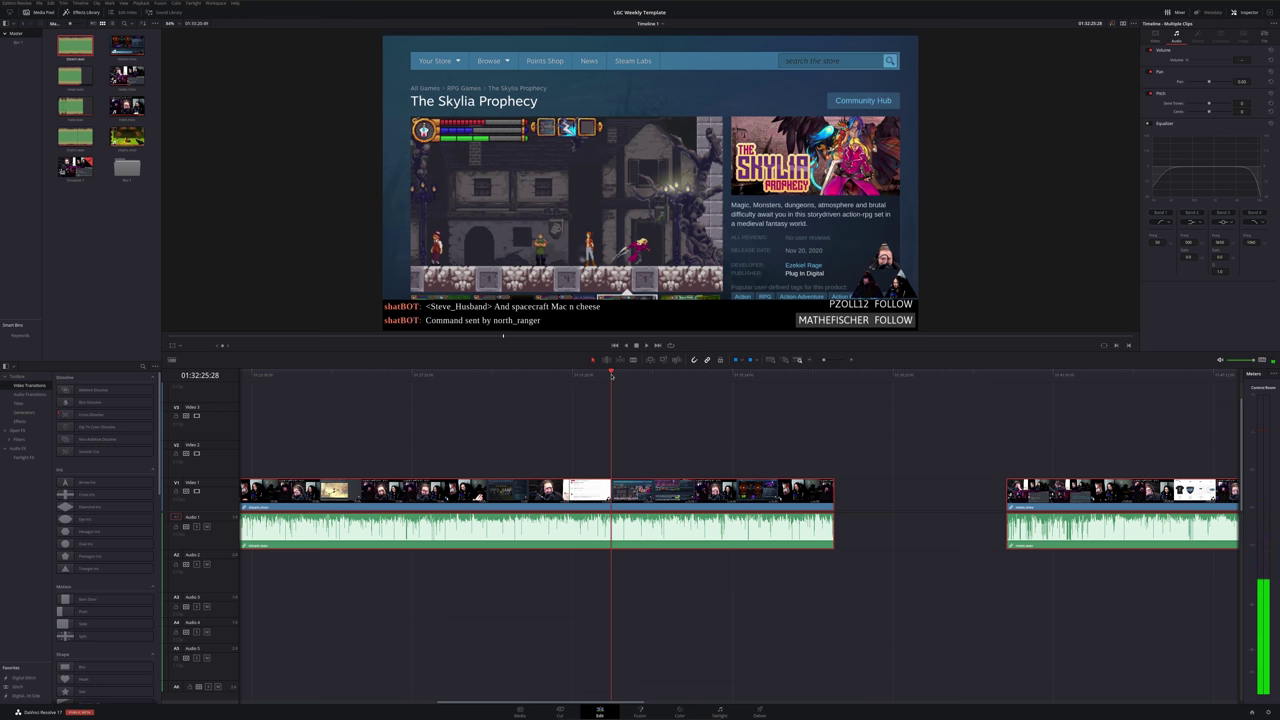
pyautogui.moveTo(610, 376)
pyautogui.mouseDown()
pyautogui.moveTo(323, 408)
pyautogui.moveTo(357, 410)
pyautogui.mouseUp()
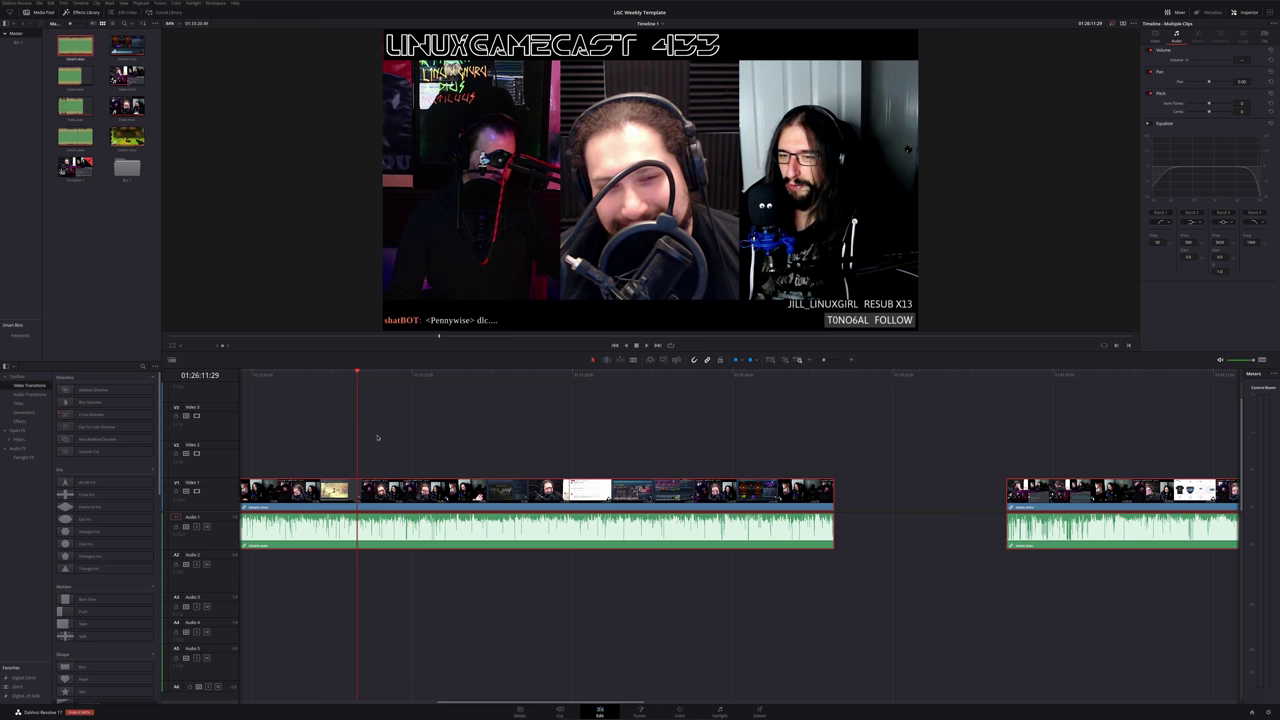
pyautogui.hscroll(-5, 378, 437)
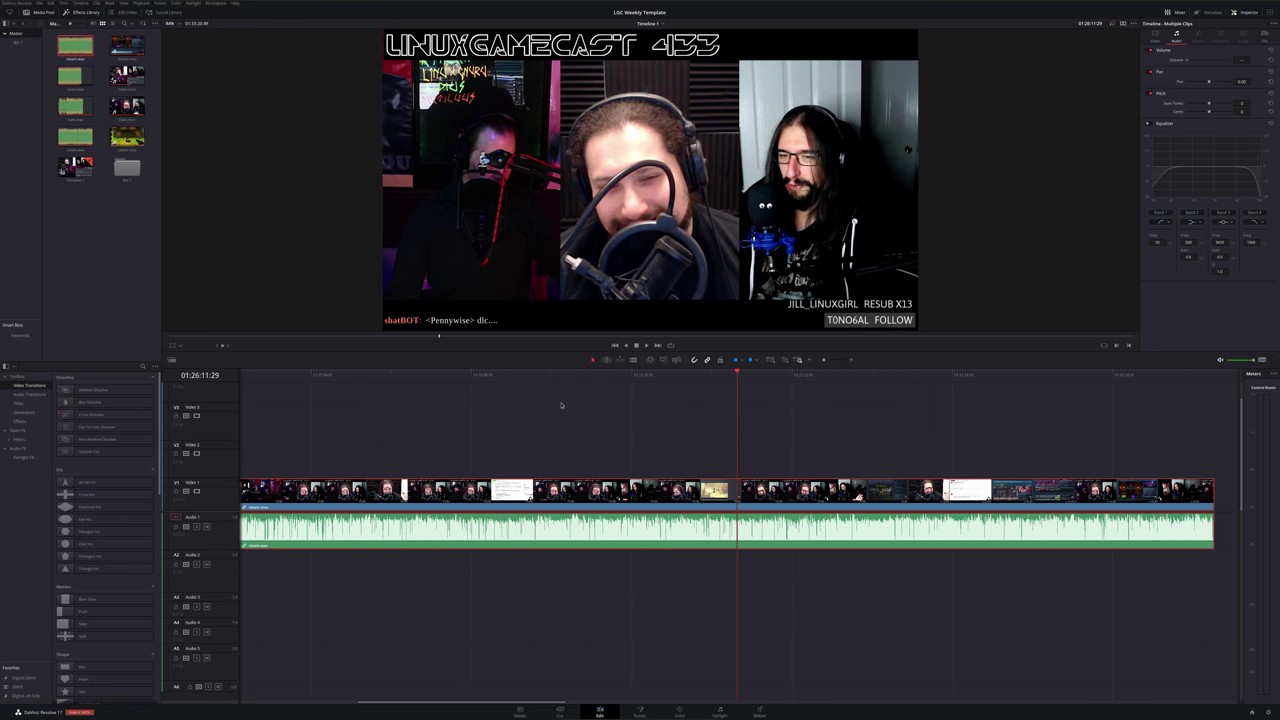
pyautogui.moveTo(676, 378)
pyautogui.mouseDown()
pyautogui.moveTo(317, 385)
pyautogui.moveTo(881, 436)
pyautogui.mouseUp()
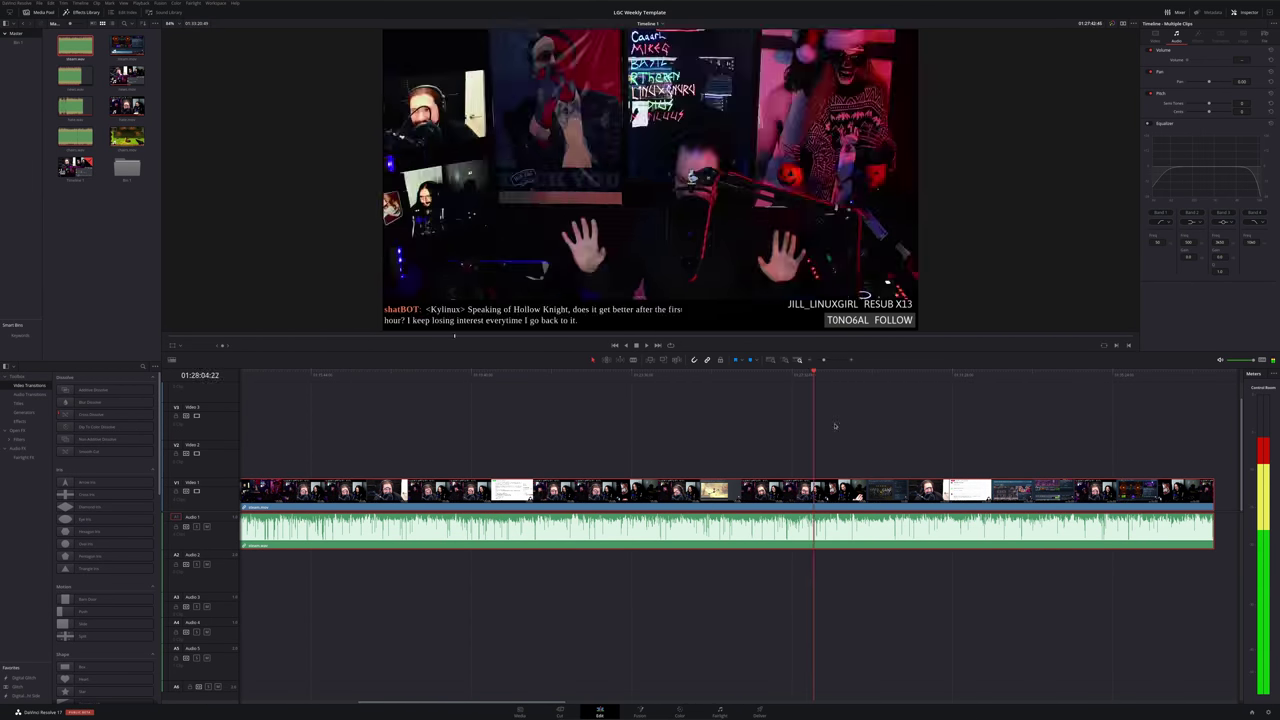
pyautogui.scroll(-5, 859, 484)
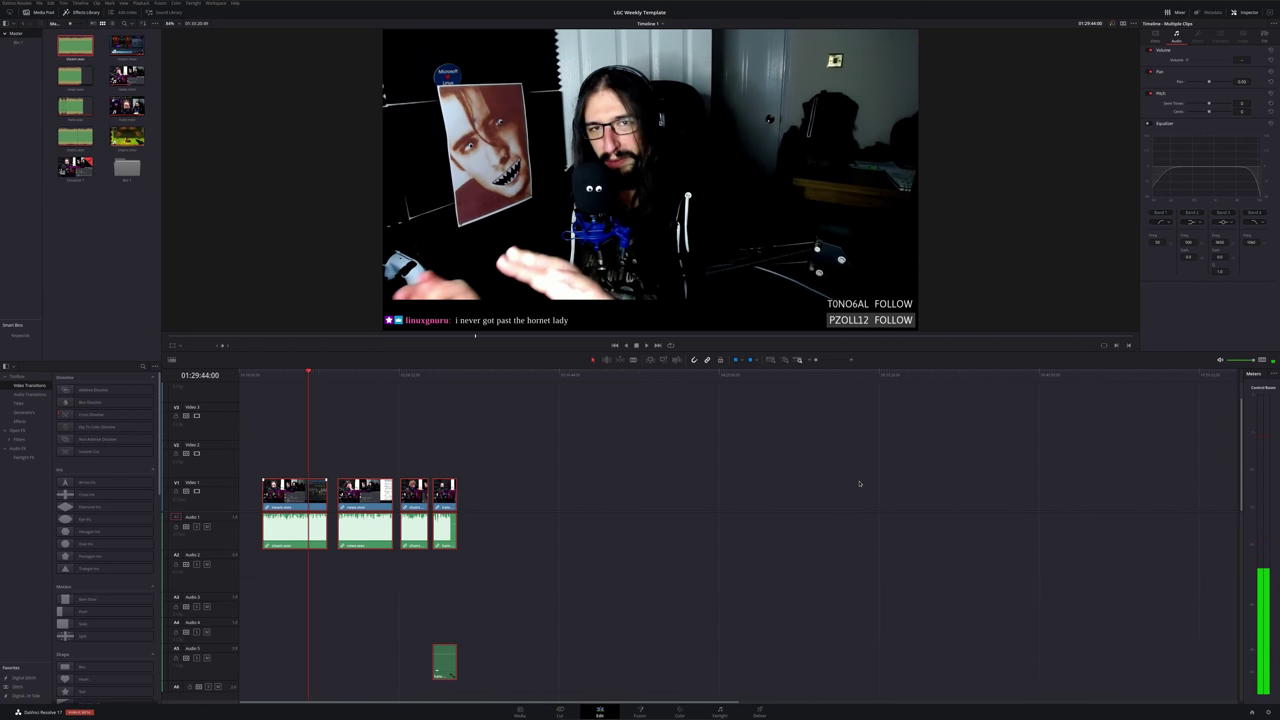
pyautogui.scroll(3, 859, 484)
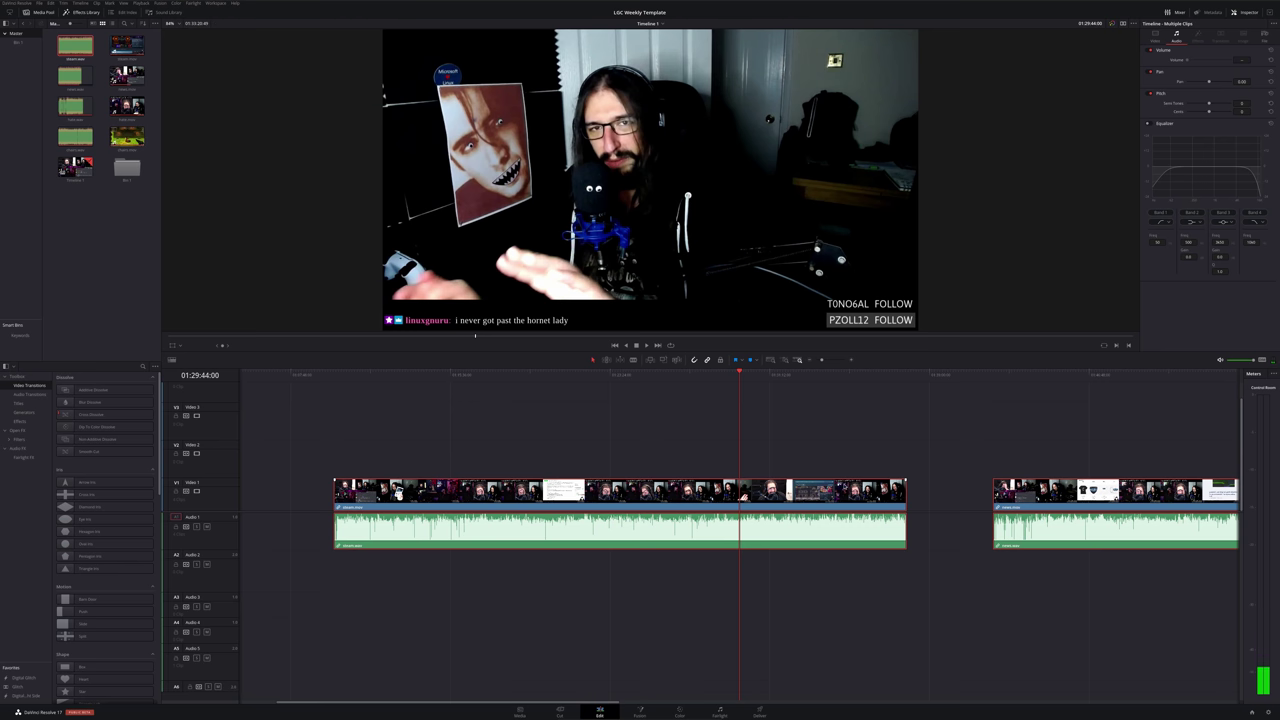
pyautogui.hscroll(8, 907, 444)
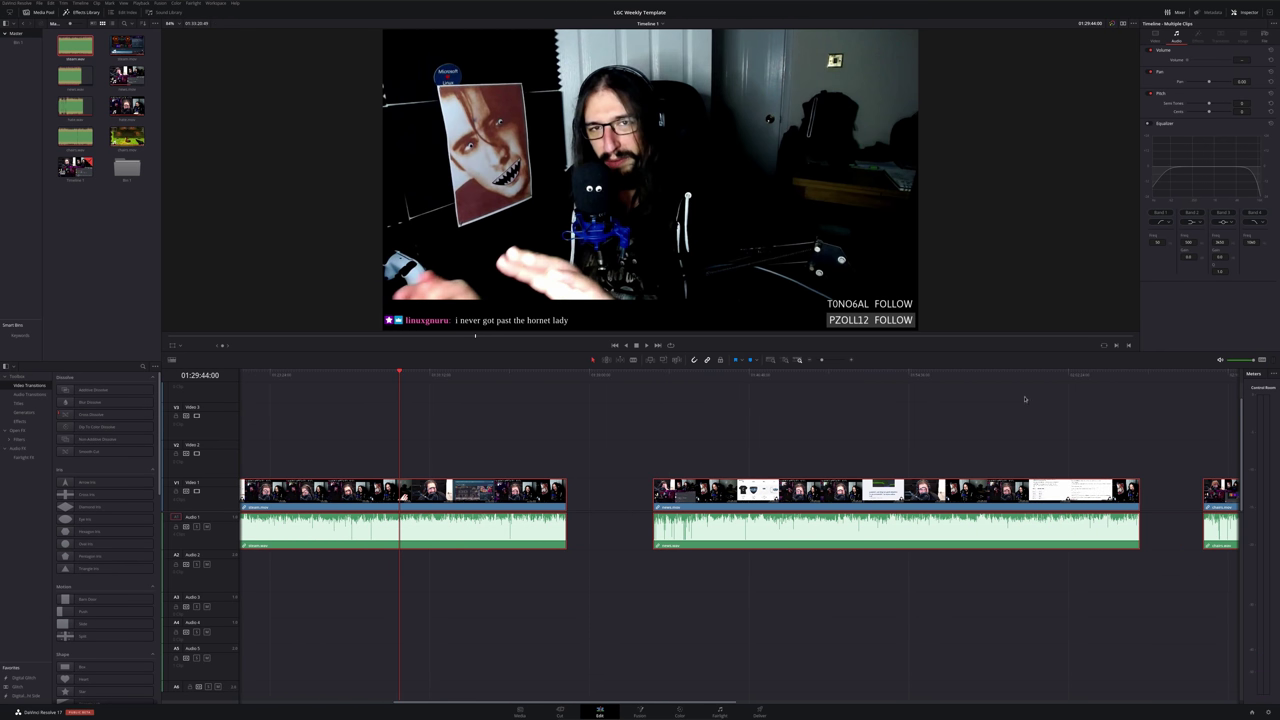
pyautogui.moveTo(931, 375)
pyautogui.mouseDown()
pyautogui.moveTo(785, 378)
pyautogui.moveTo(847, 376)
pyautogui.mouseUp()
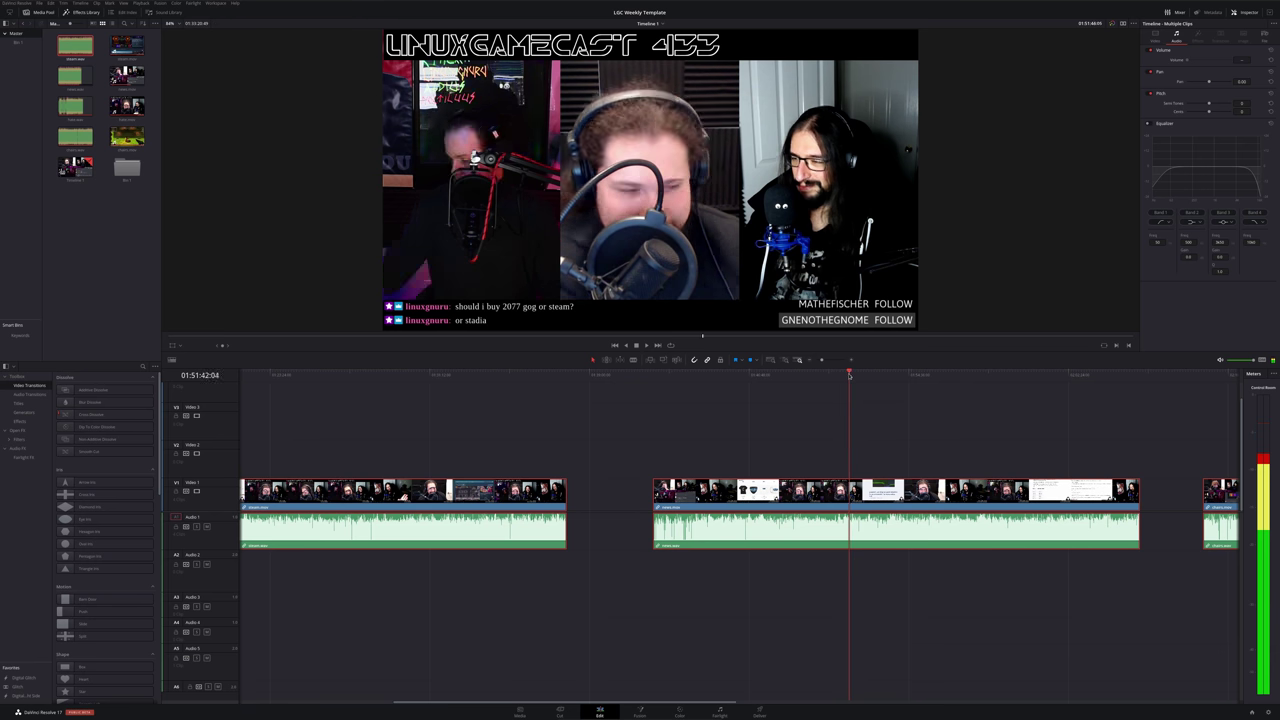
pyautogui.press('space')
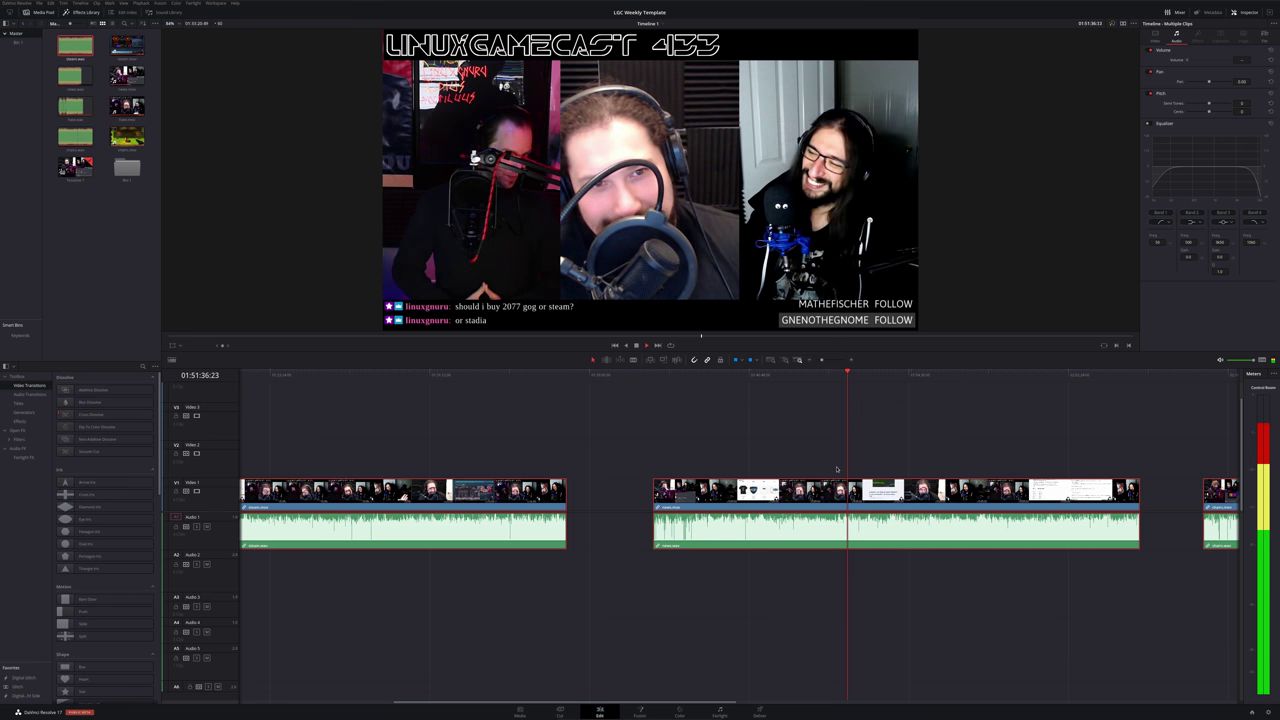
pyautogui.scroll(2, 862, 470)
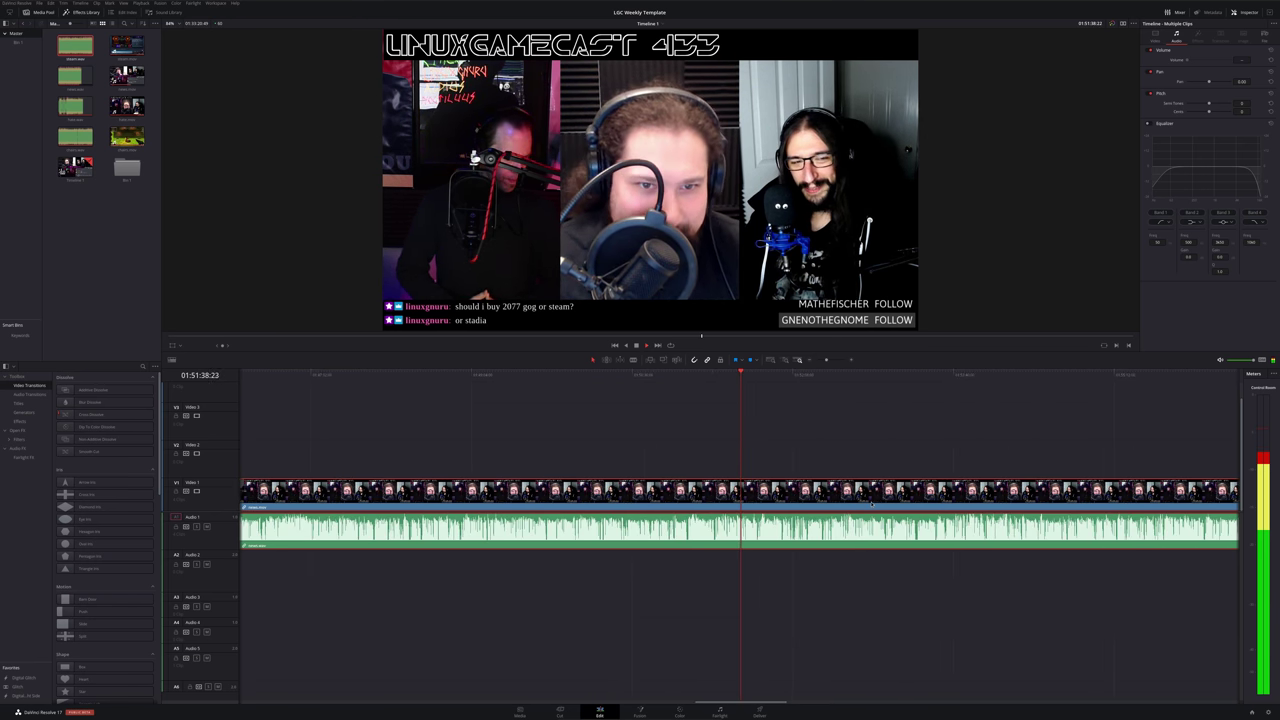
pyautogui.scroll(-2, 872, 505)
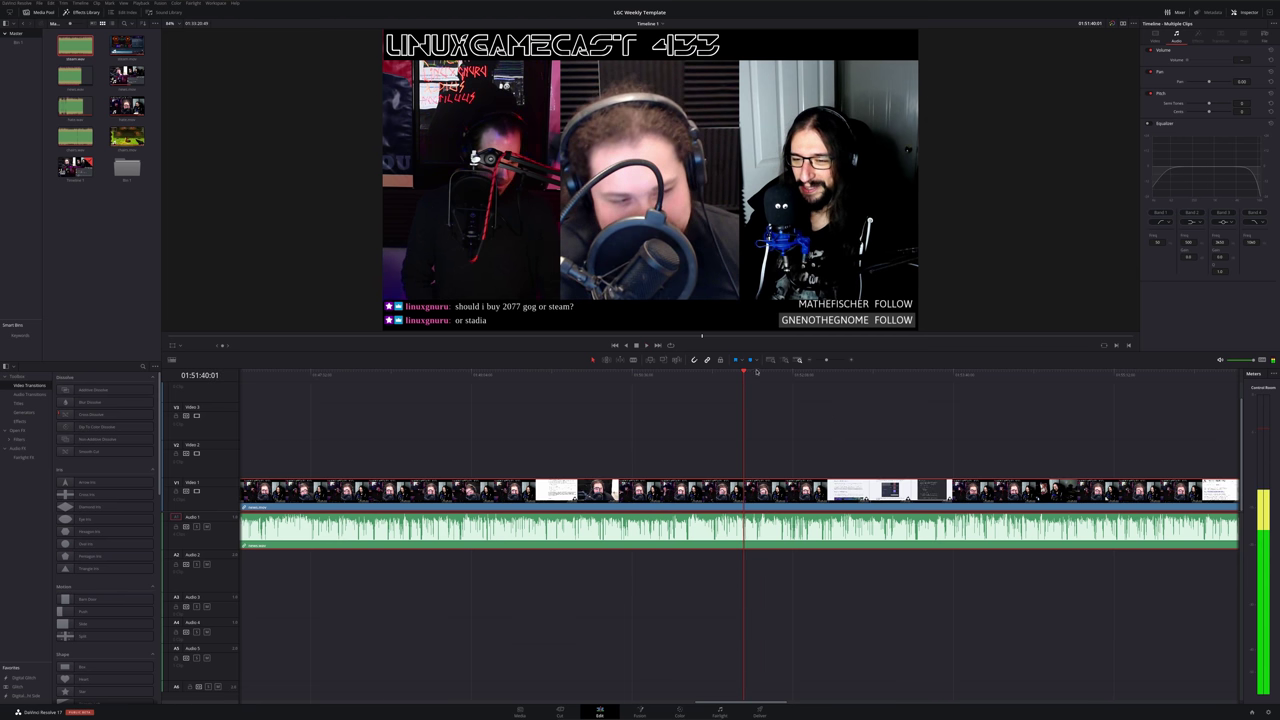
pyautogui.click(758, 374)
pyautogui.moveTo(760, 376); pyautogui.dragTo(969, 400)
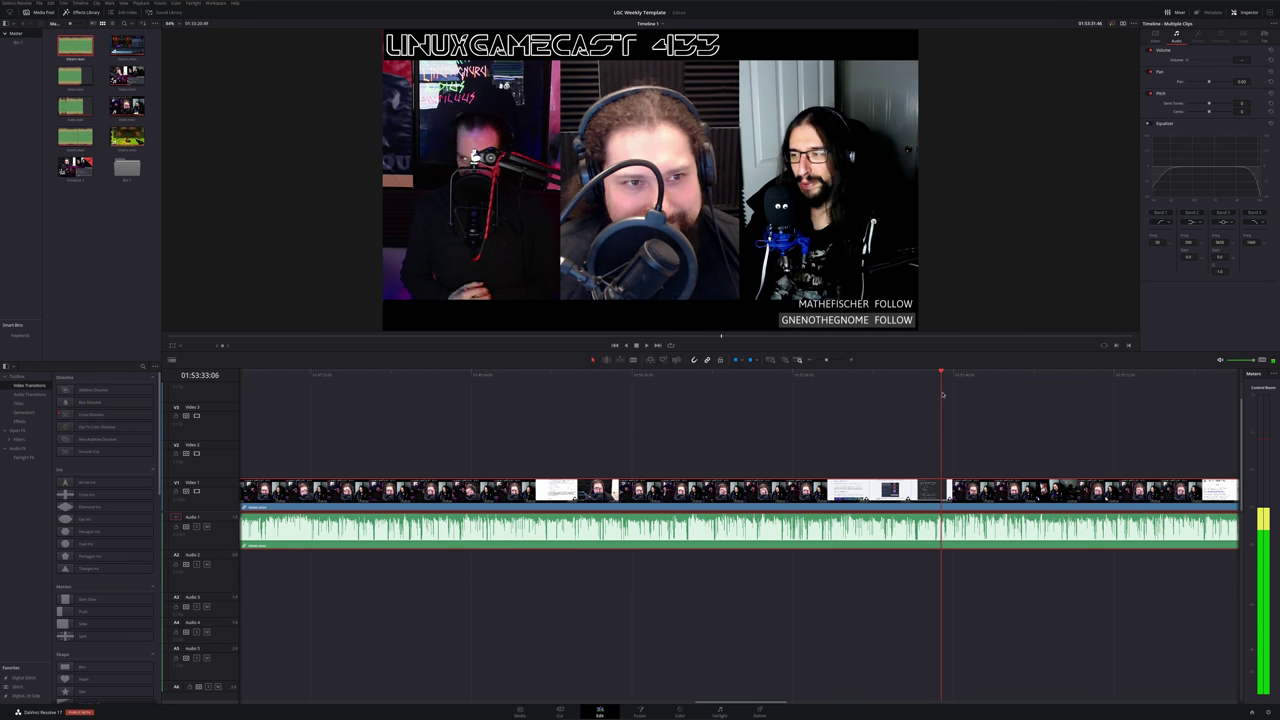
pyautogui.moveTo(969, 400); pyautogui.dragTo(967, 405)
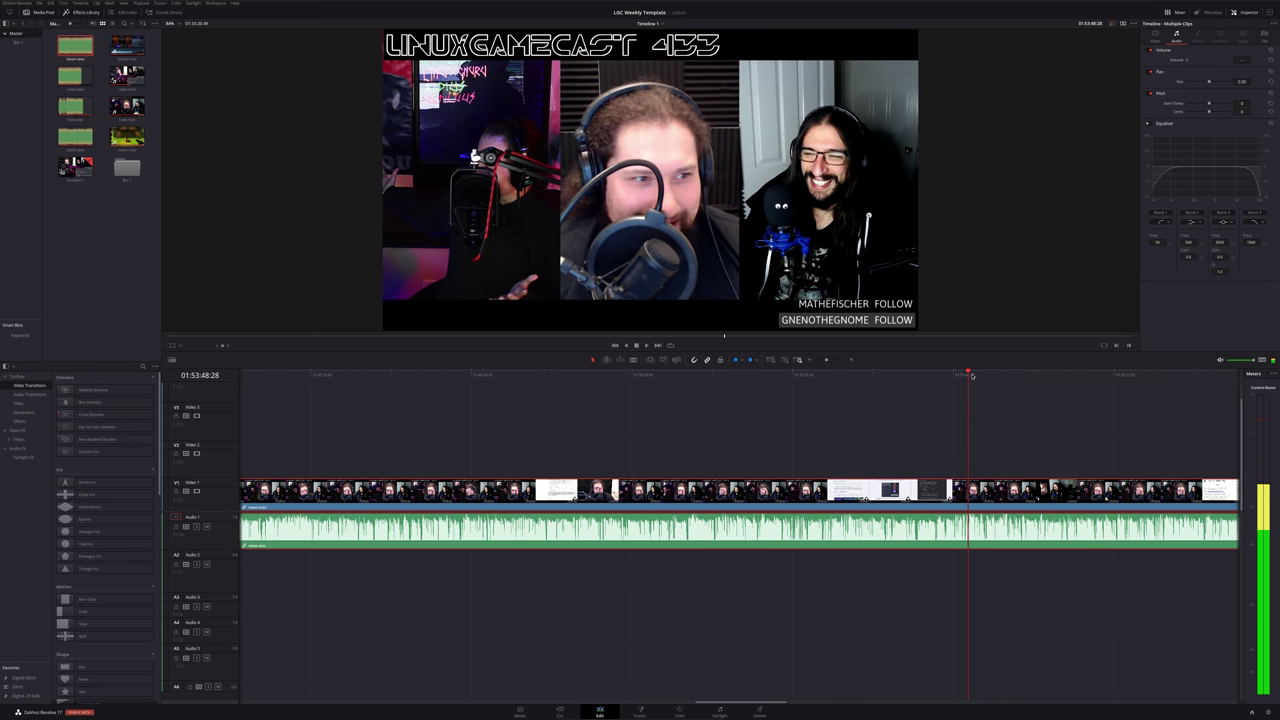
pyautogui.hscroll(3, 965, 428)
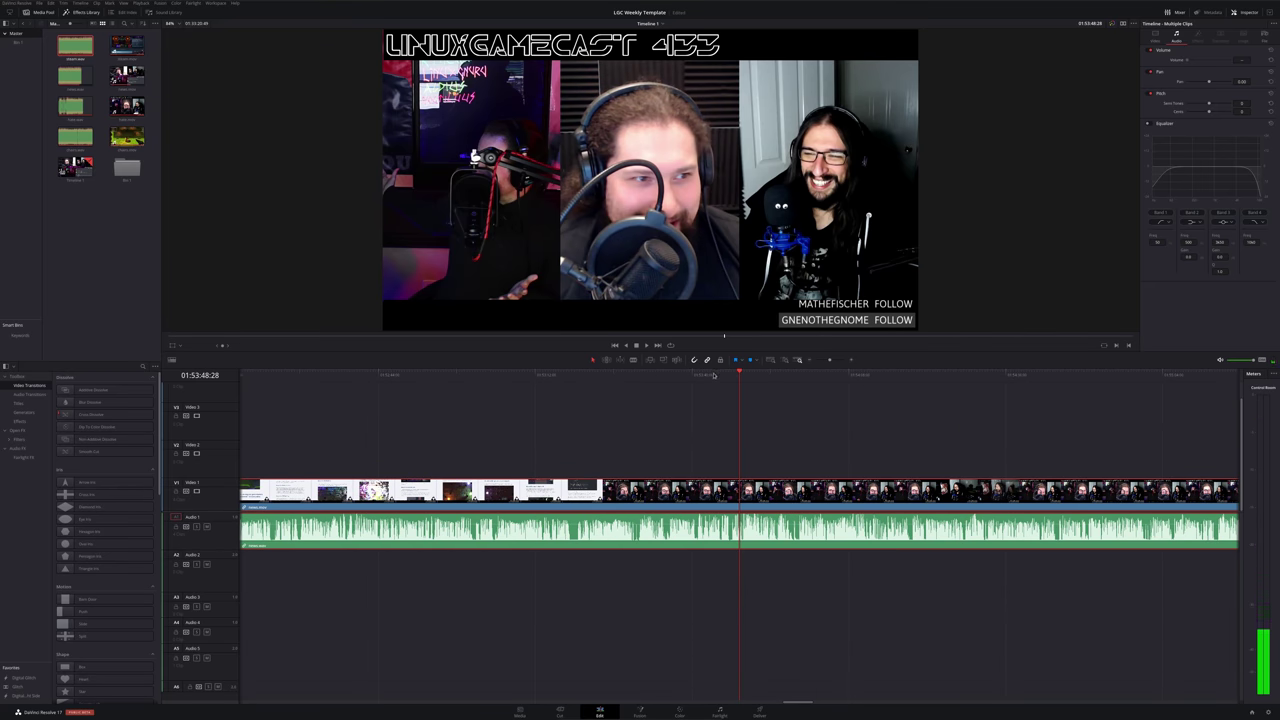
# Replay the stream section and stop the playhead at 01:53:41:58
pyautogui.click(712, 378)
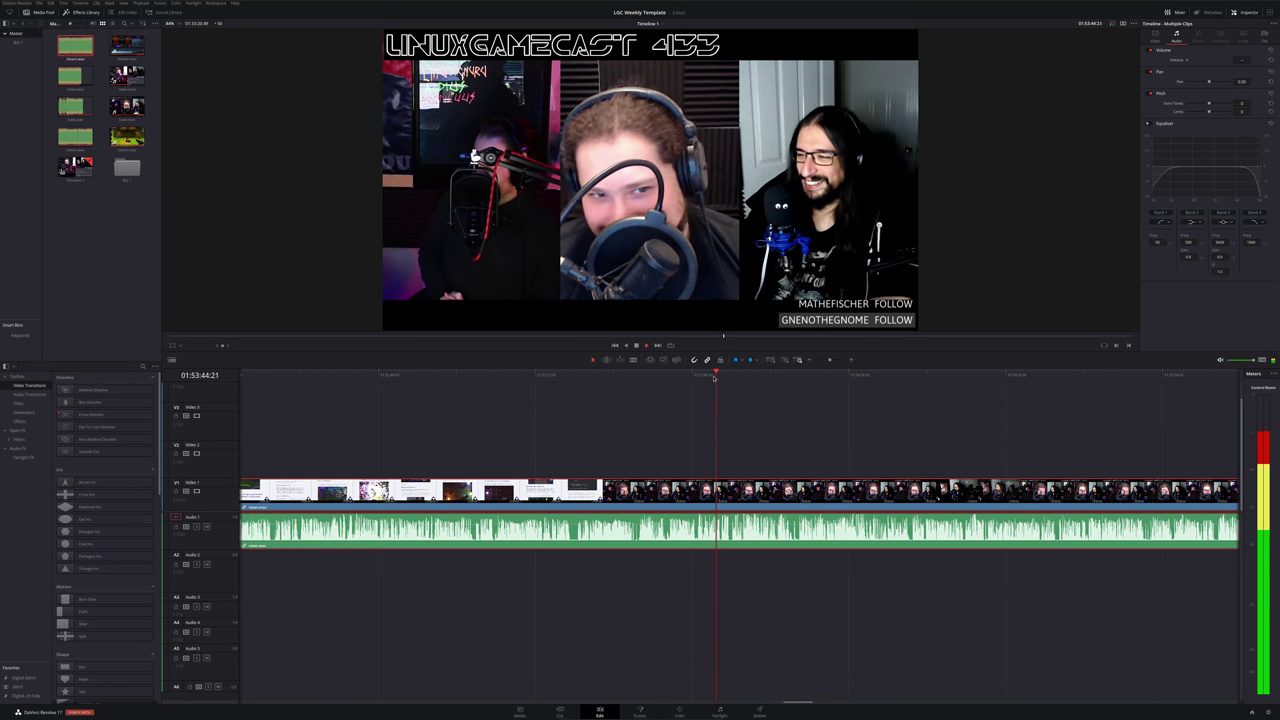
pyautogui.press('space')
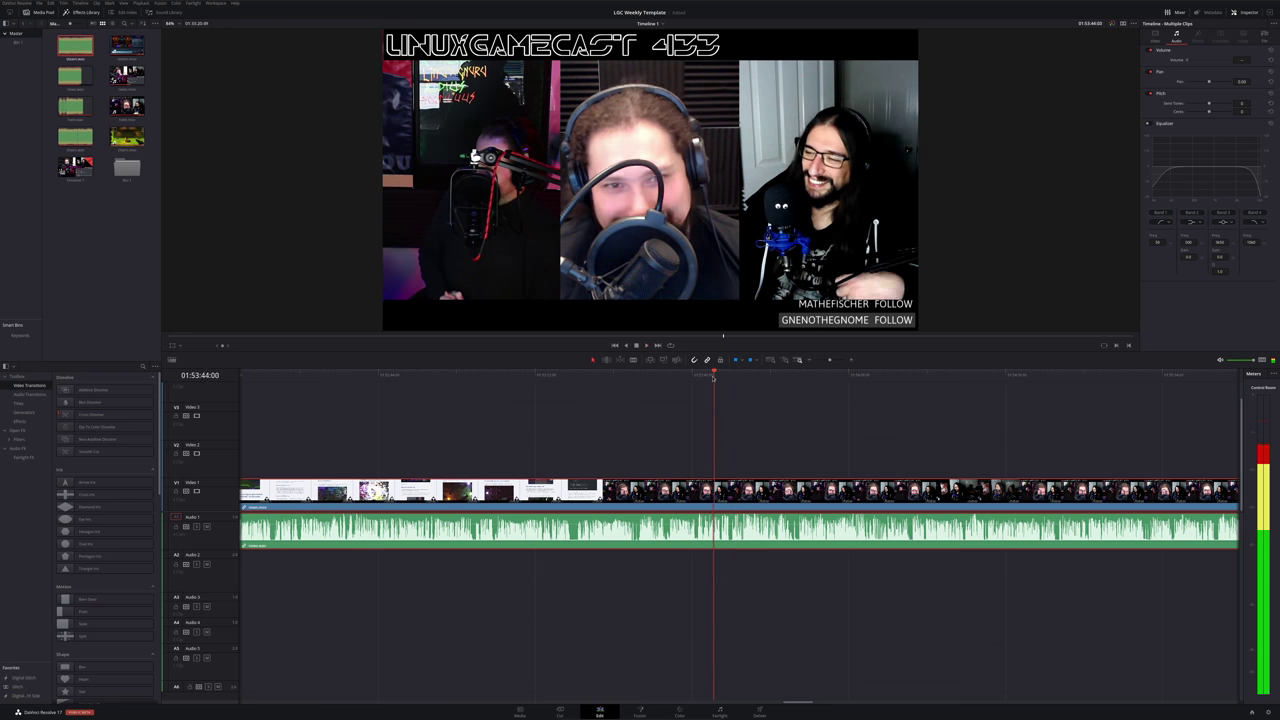
pyautogui.click(694, 376)
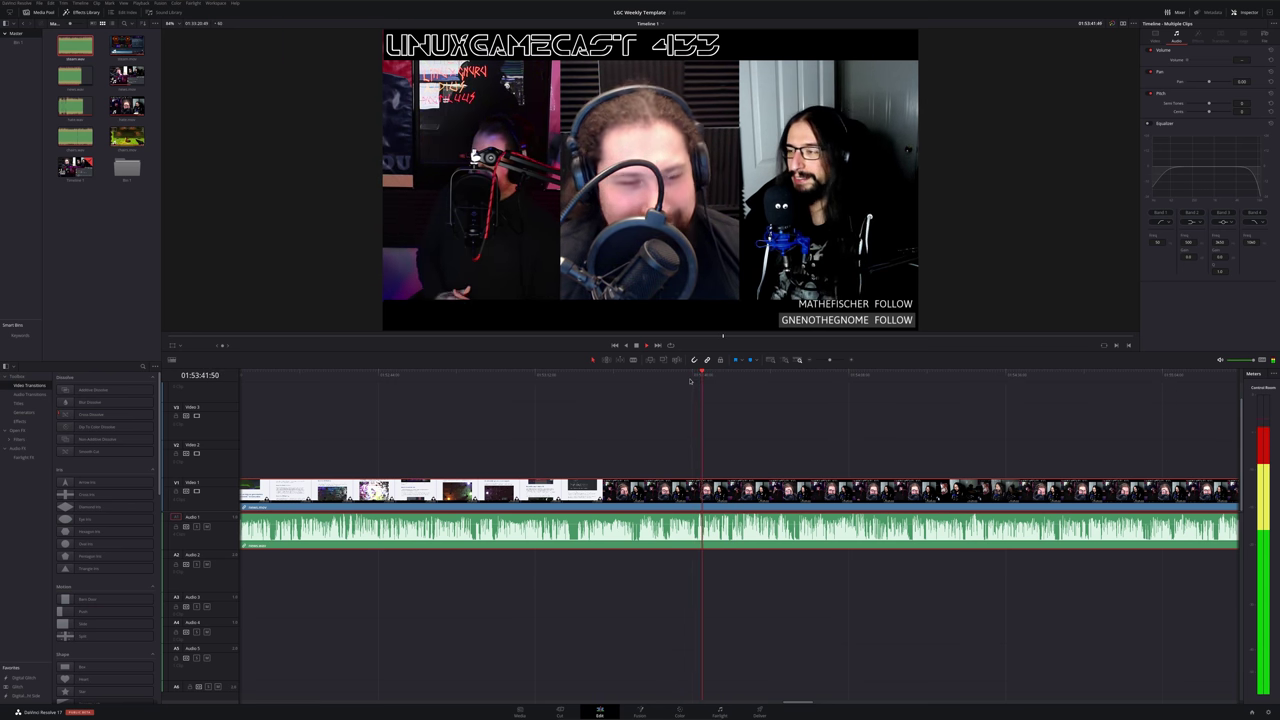
pyautogui.click(668, 380)
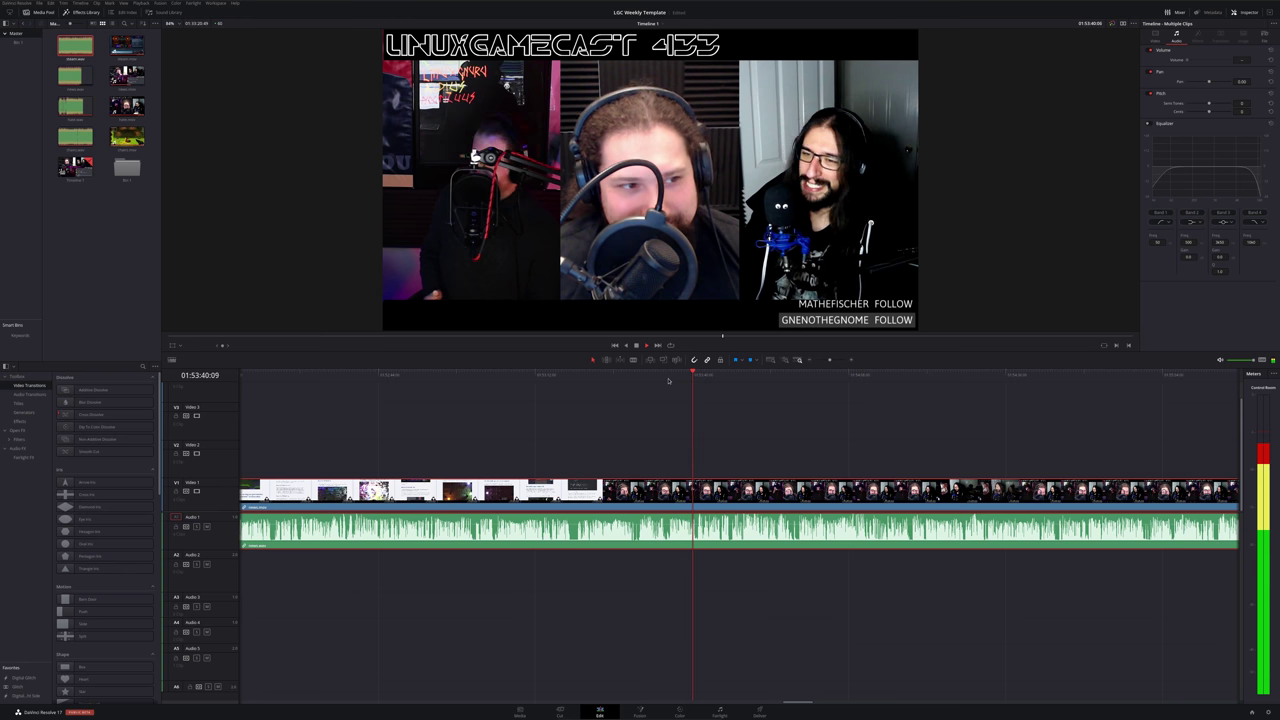
pyautogui.press('space')
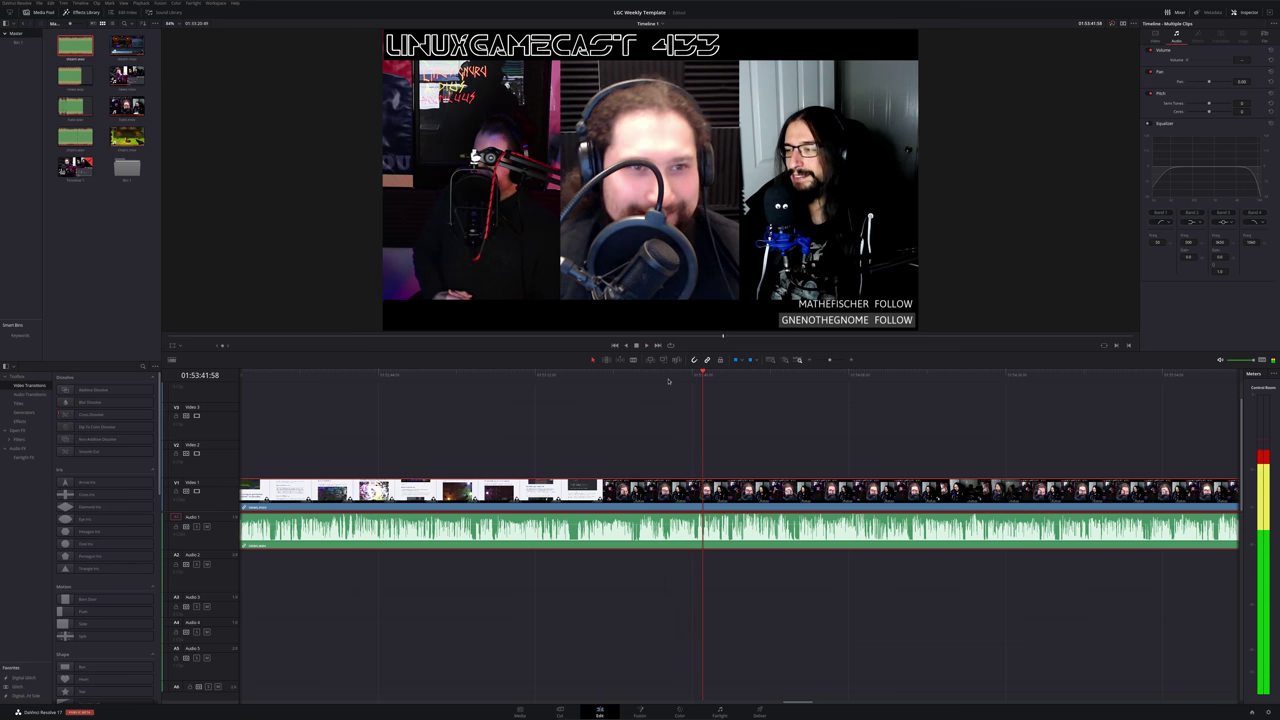
# Blade-cut the stream clip at 01:53:41:58 and at 01:53:35:47
pyautogui.press('b')
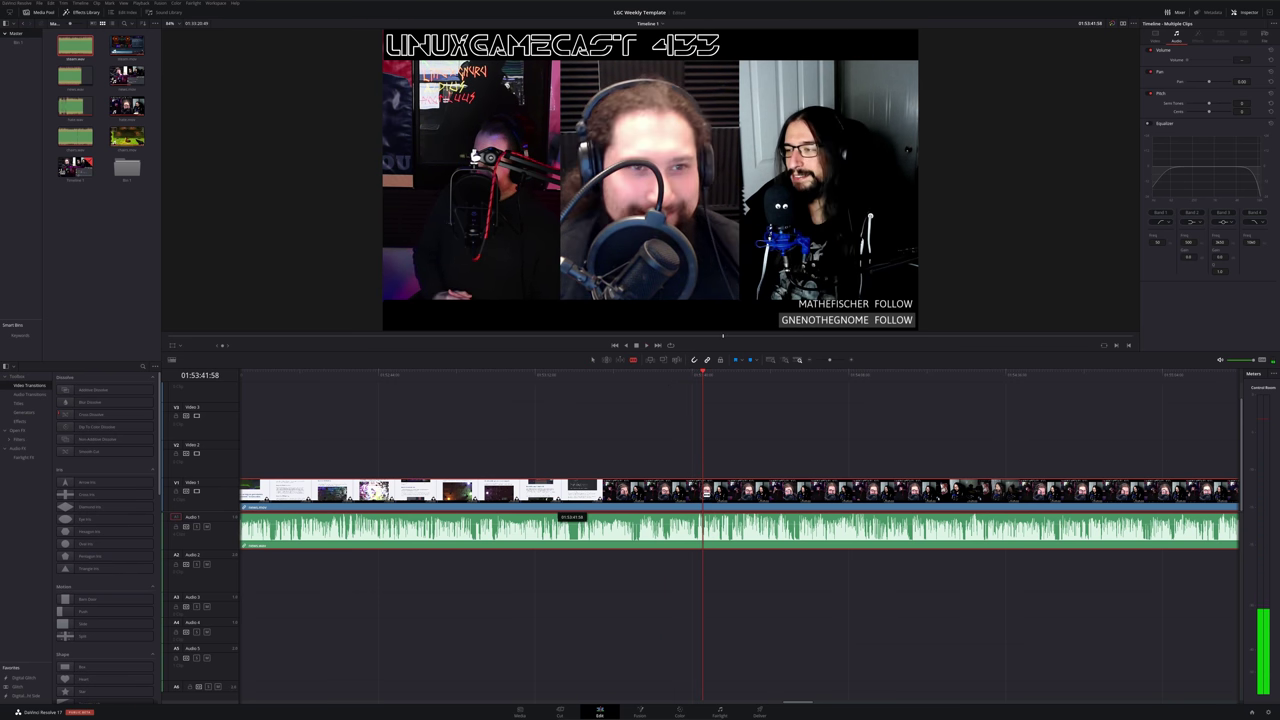
pyautogui.click(703, 525)
pyautogui.moveTo(685, 384); pyautogui.dragTo(666, 385)
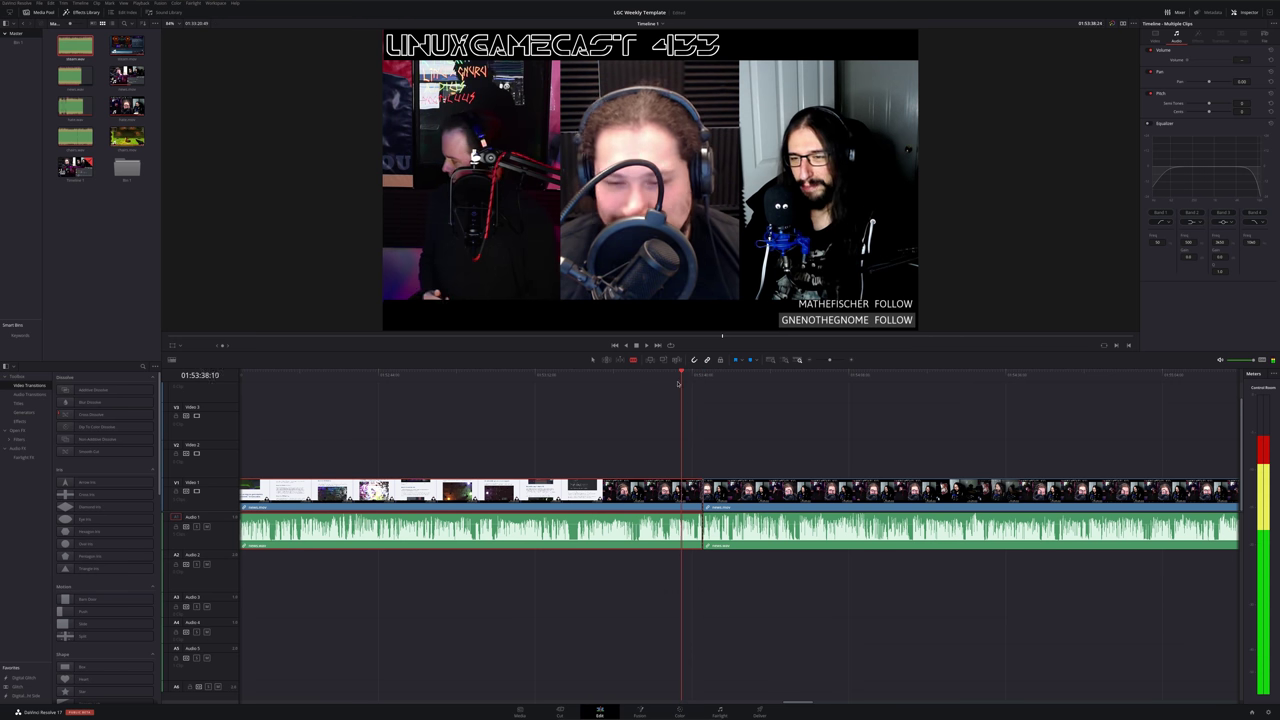
pyautogui.press('space')
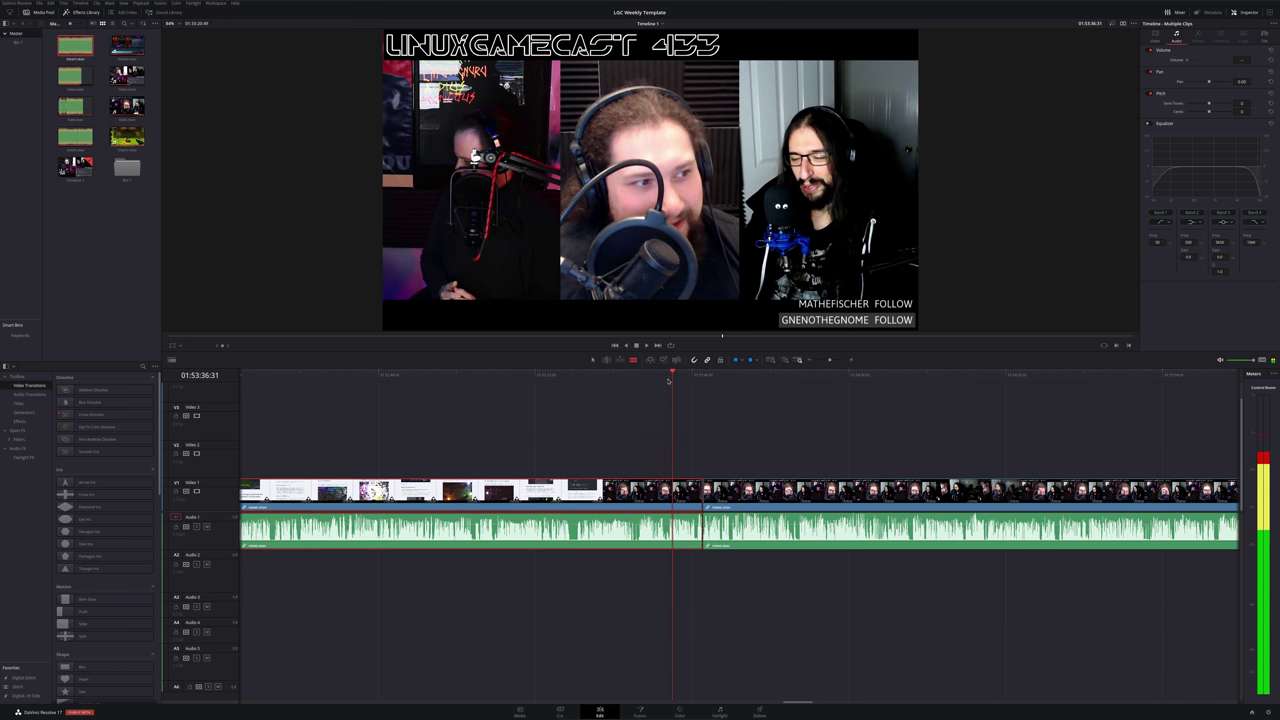
pyautogui.click(668, 384)
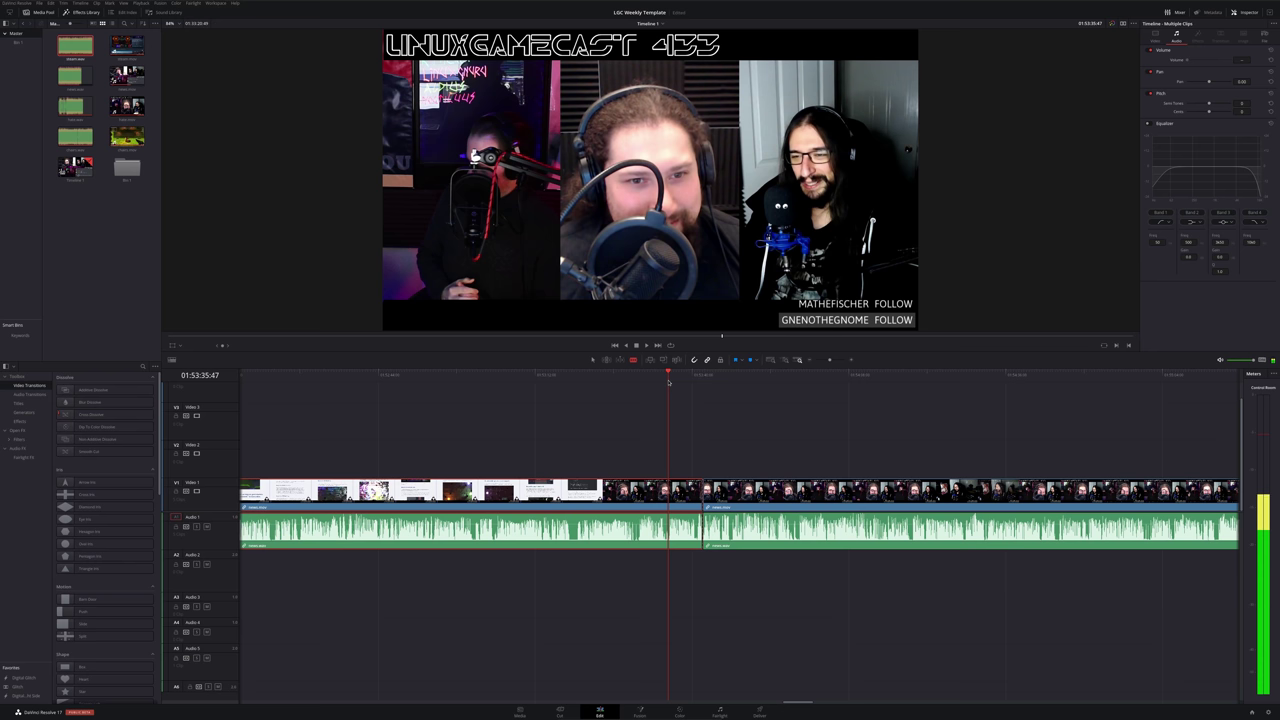
pyautogui.click(668, 495)
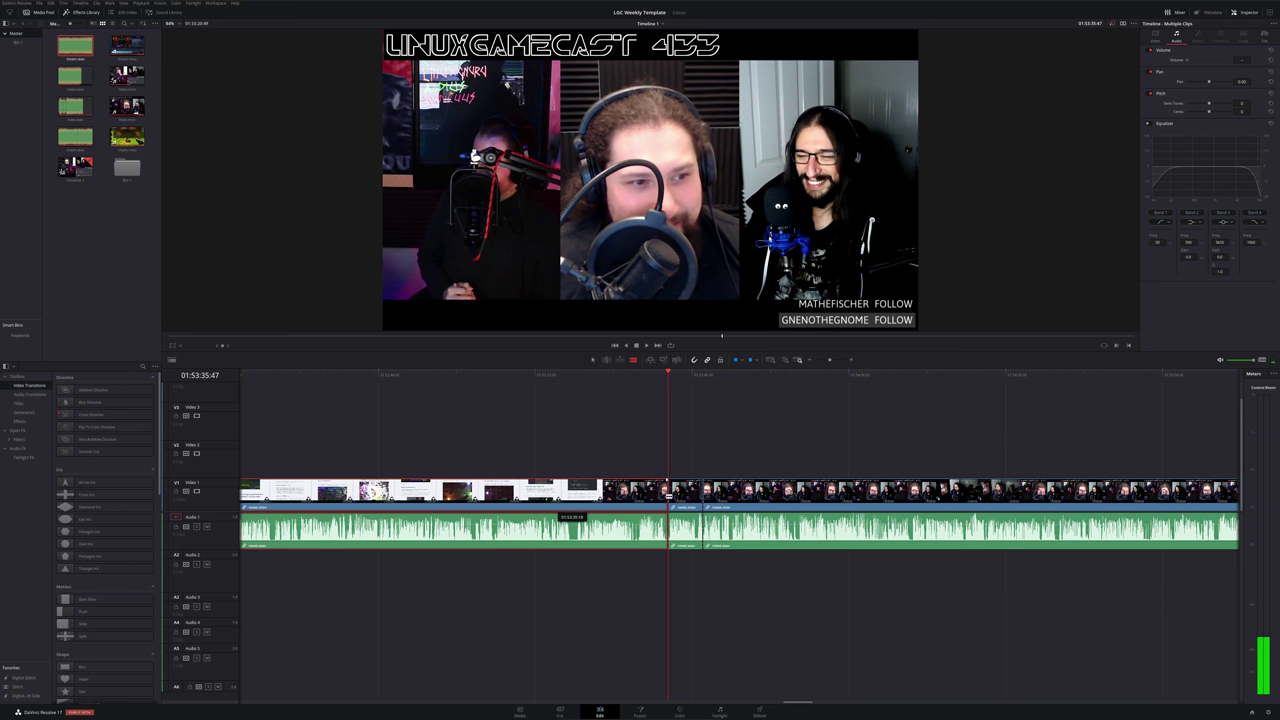
# Copy the short piece between the cuts and paste it at the timeline start
pyautogui.click(681, 495)
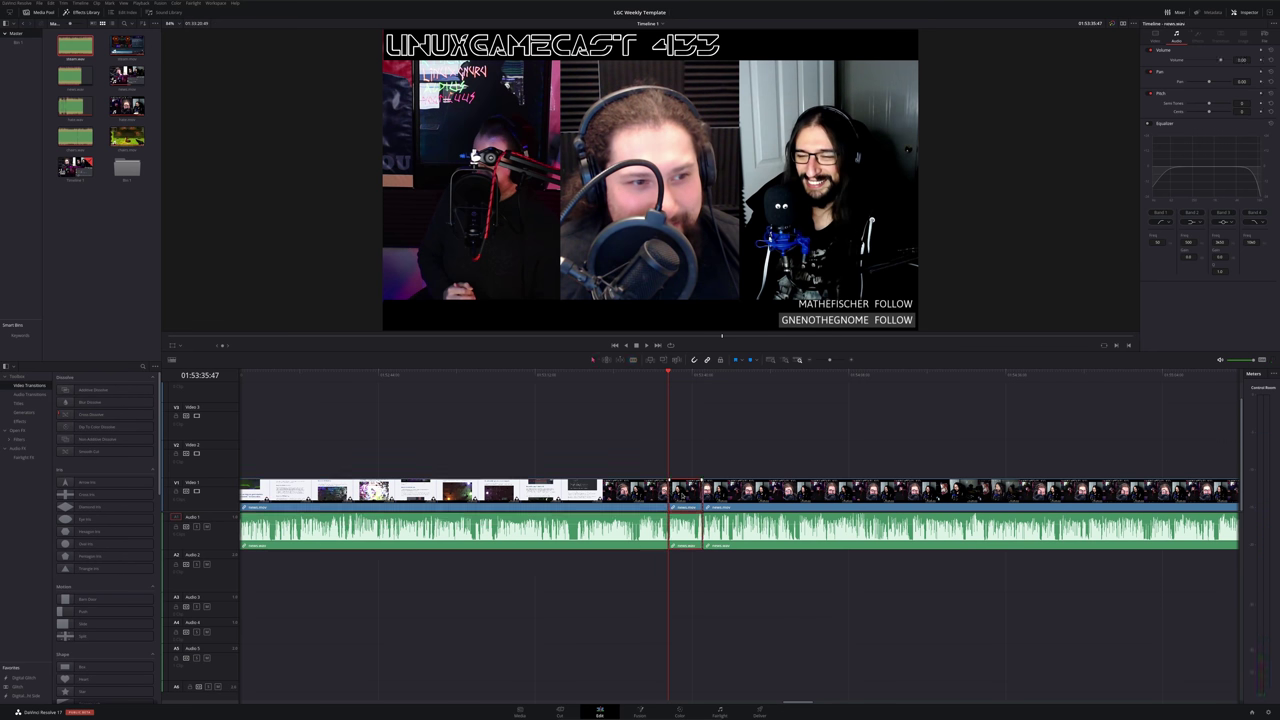
pyautogui.rightClick(683, 493)
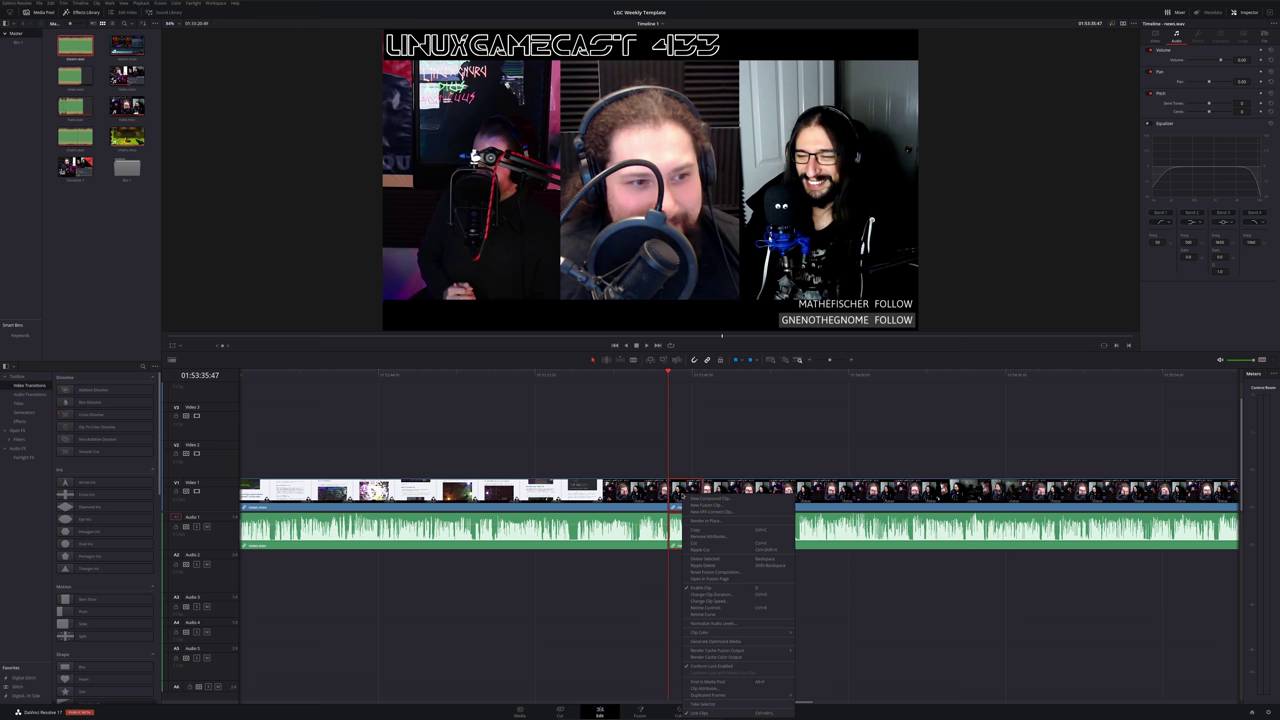
pyautogui.click(701, 532)
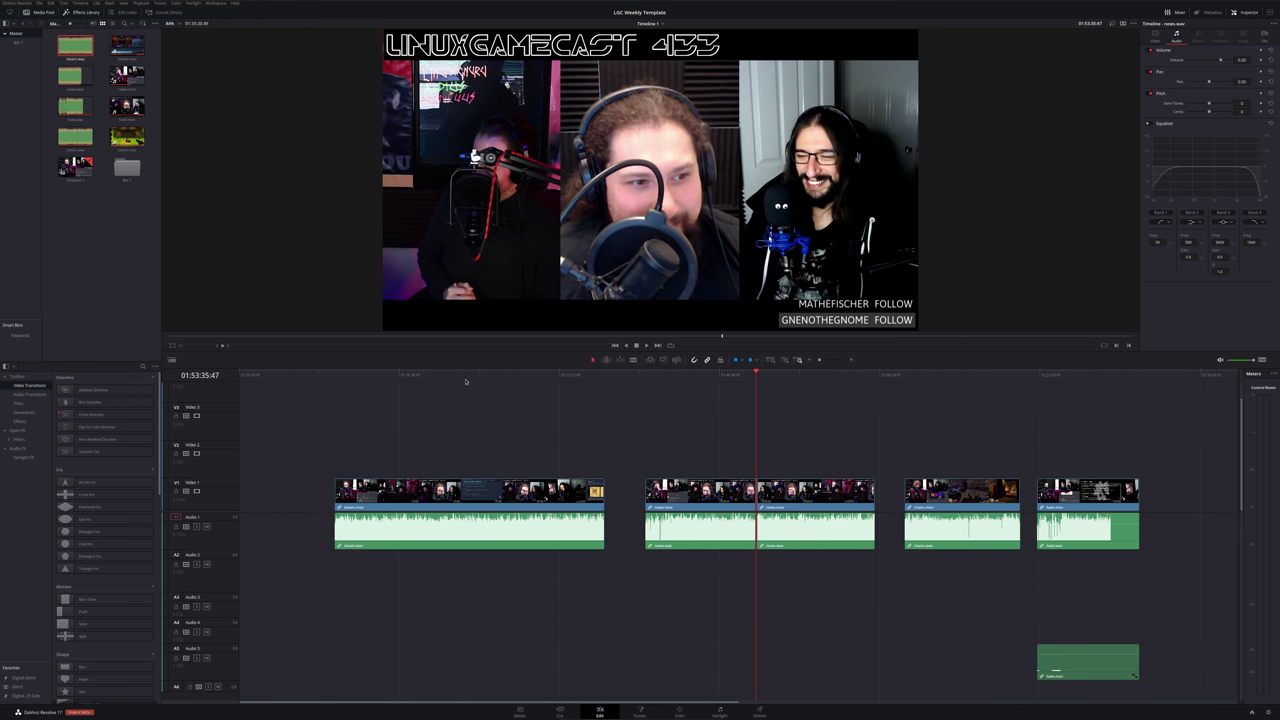
pyautogui.moveTo(467, 377); pyautogui.dragTo(239, 377)
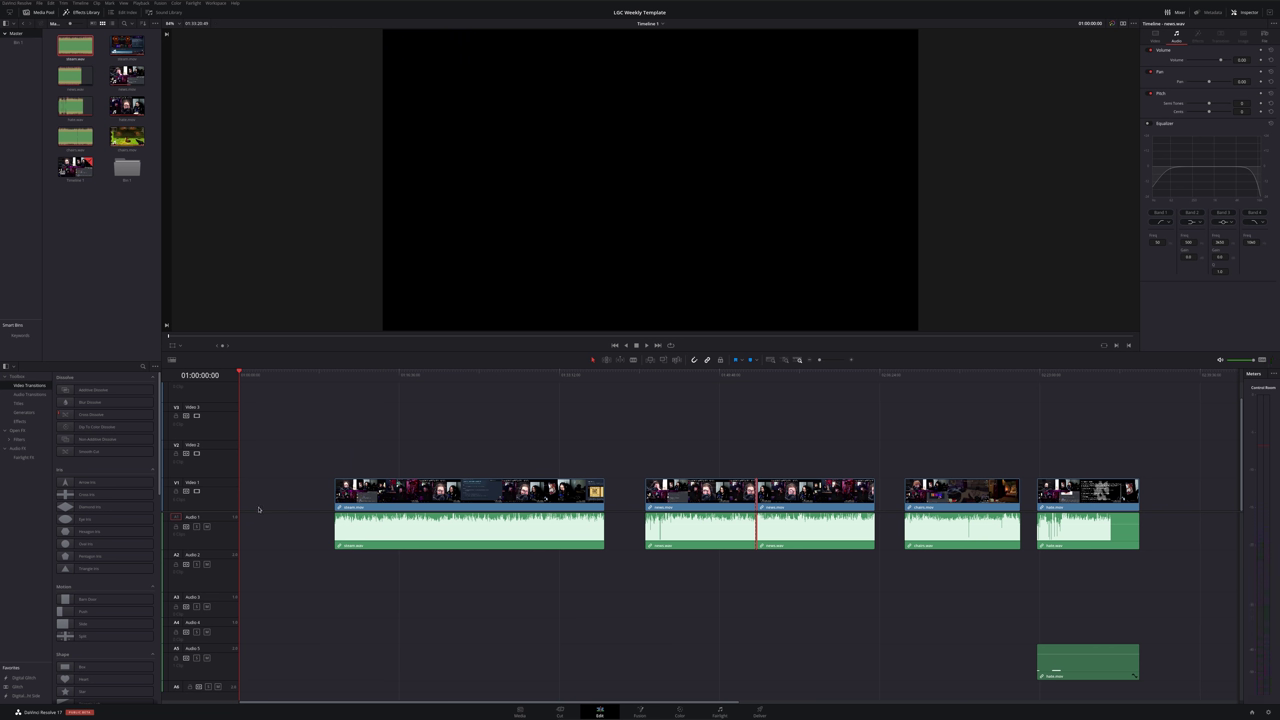
pyautogui.press('space')
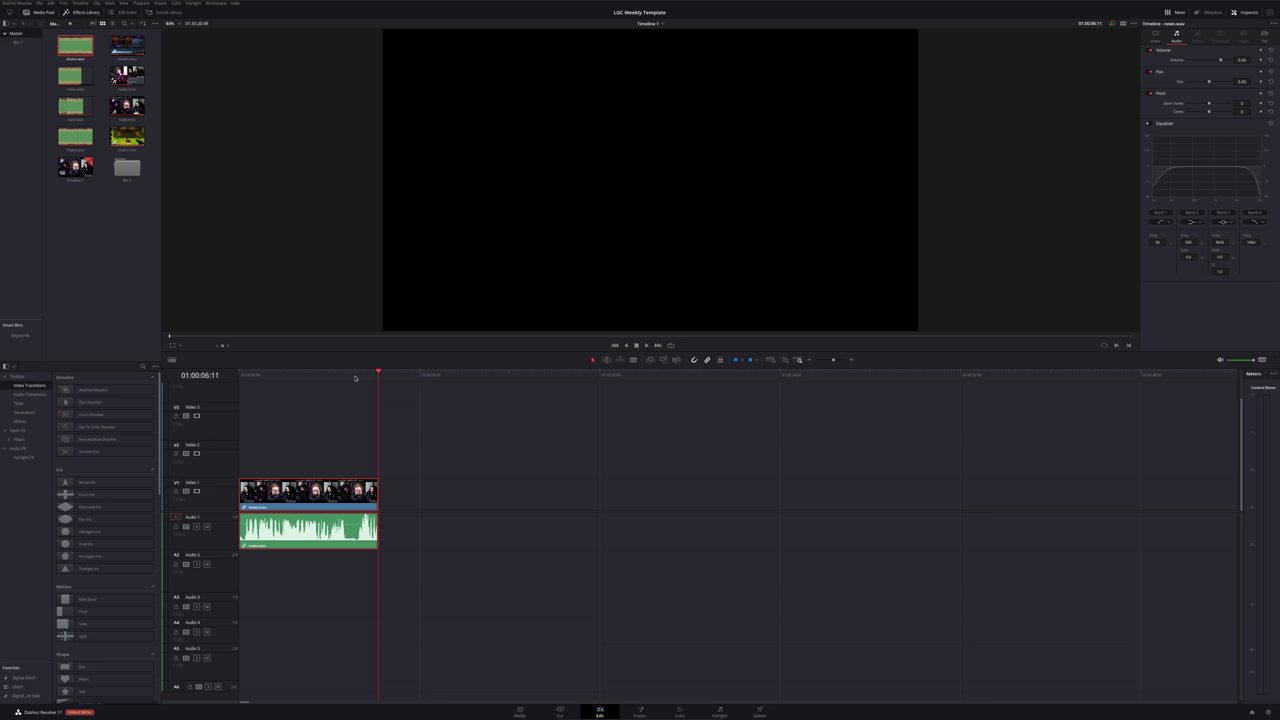
# Replay the pasted six-second opening clip from the start, then go to the Color page
pyautogui.moveTo(354, 377); pyautogui.dragTo(230, 383)
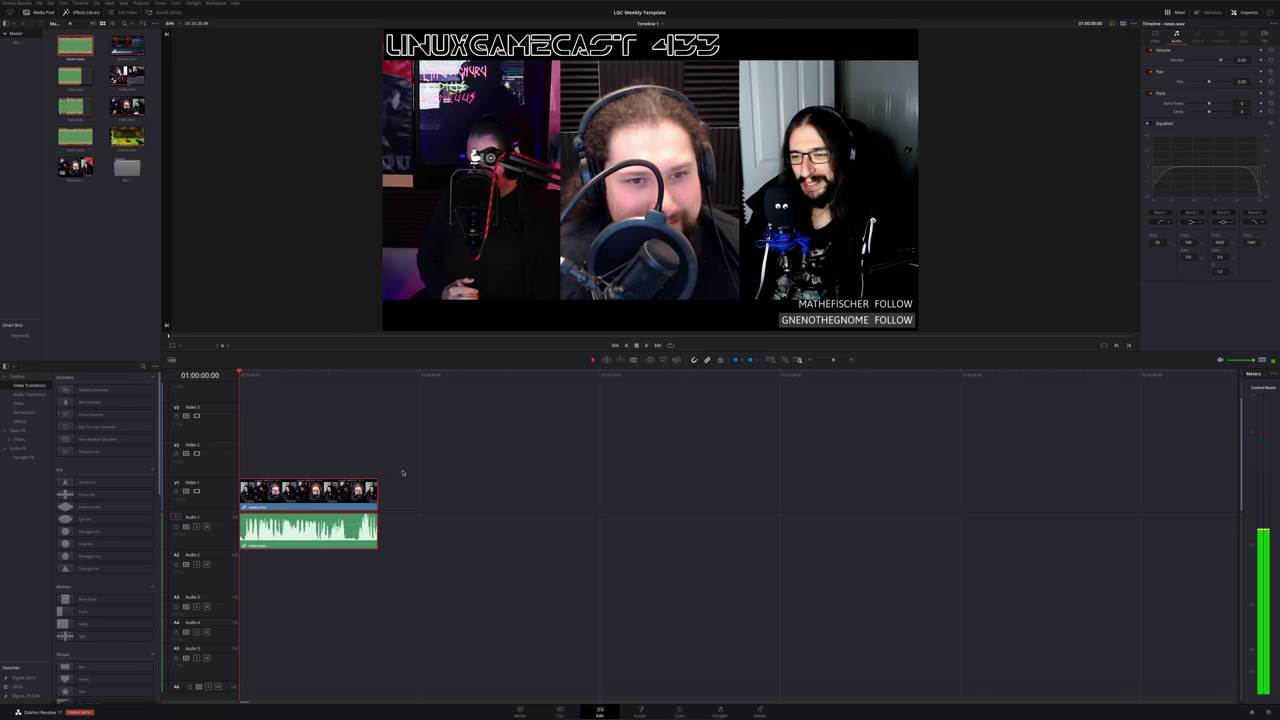
pyautogui.press('space')
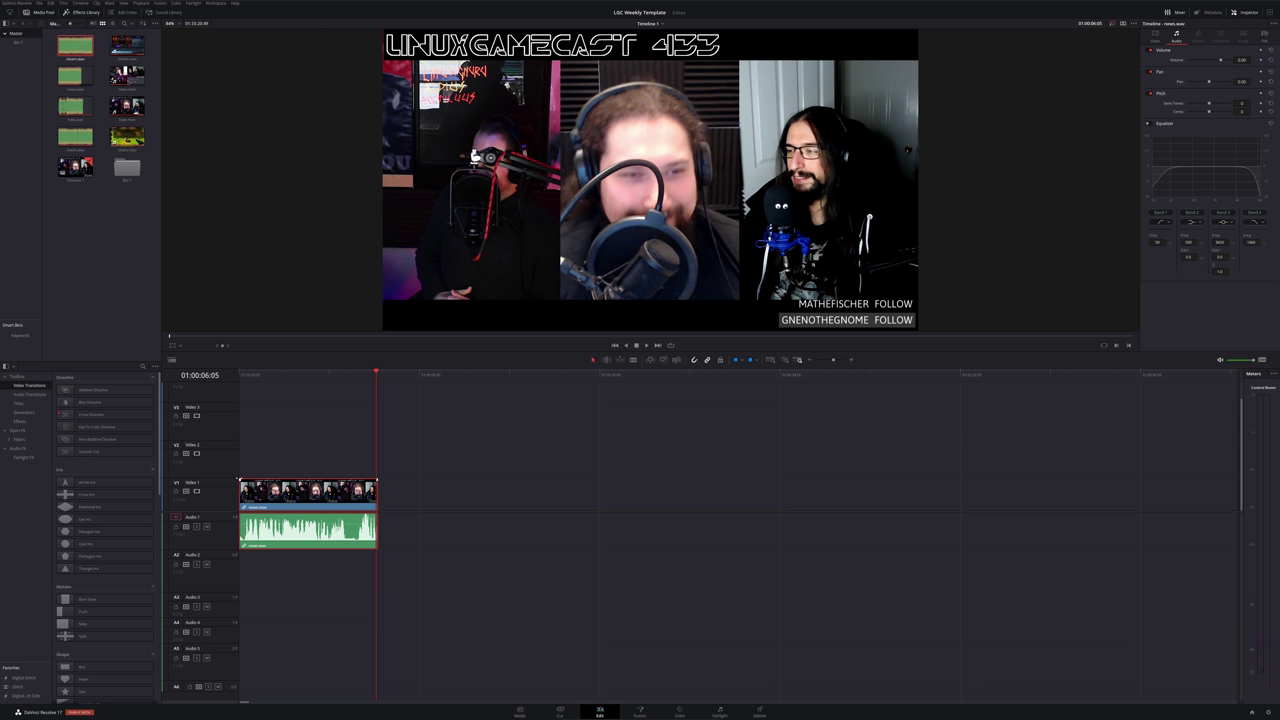
pyautogui.click(246, 375)
pyautogui.press('space')
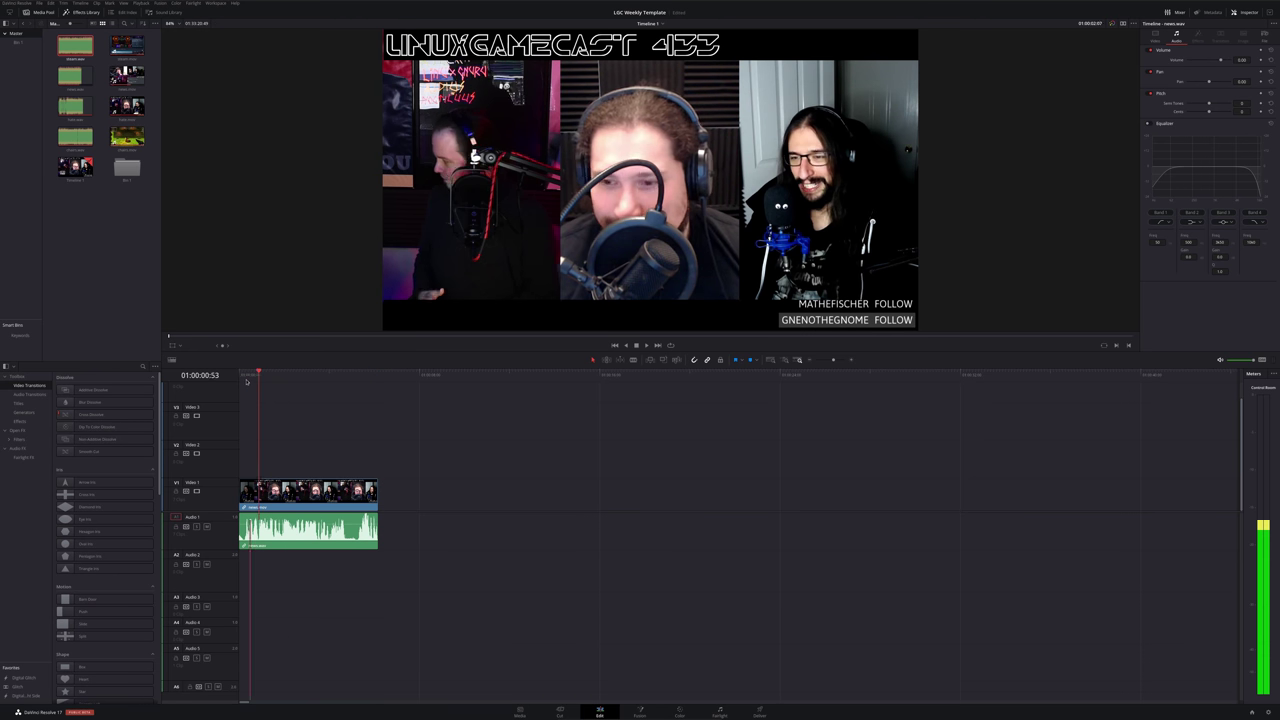
pyautogui.click(246, 378)
pyautogui.press('space')
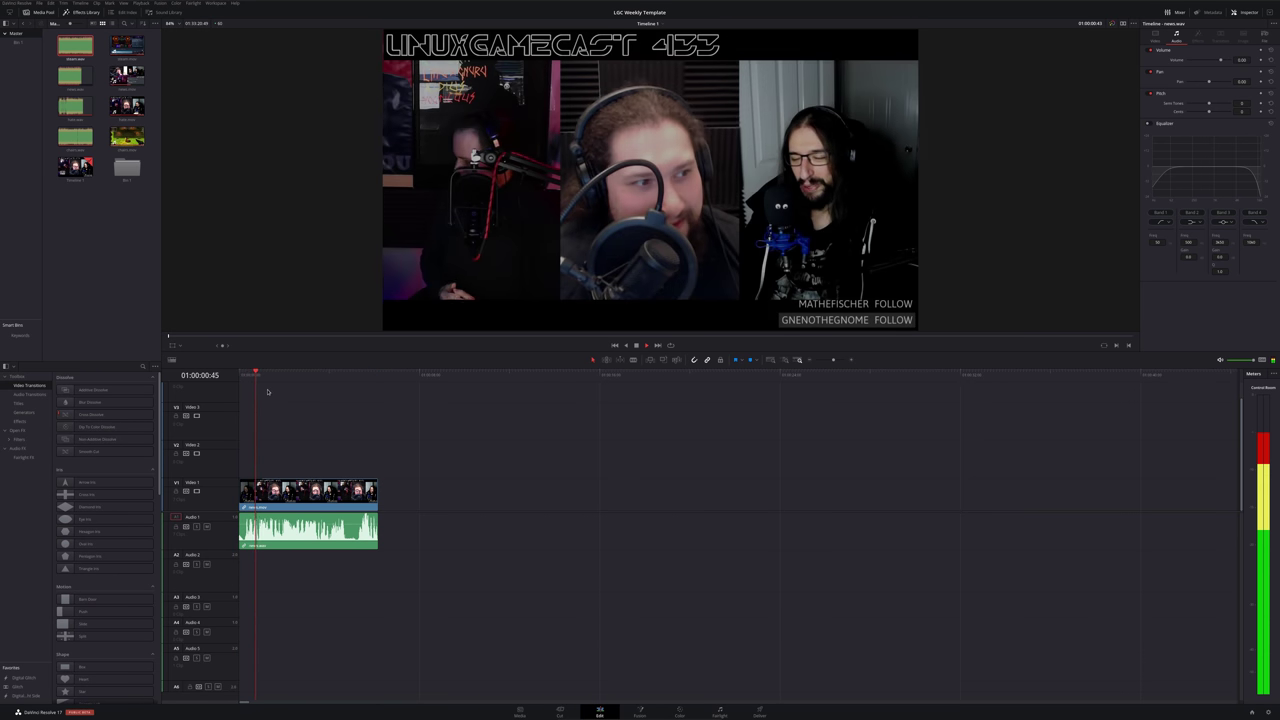
pyautogui.click(246, 377)
pyautogui.press('space')
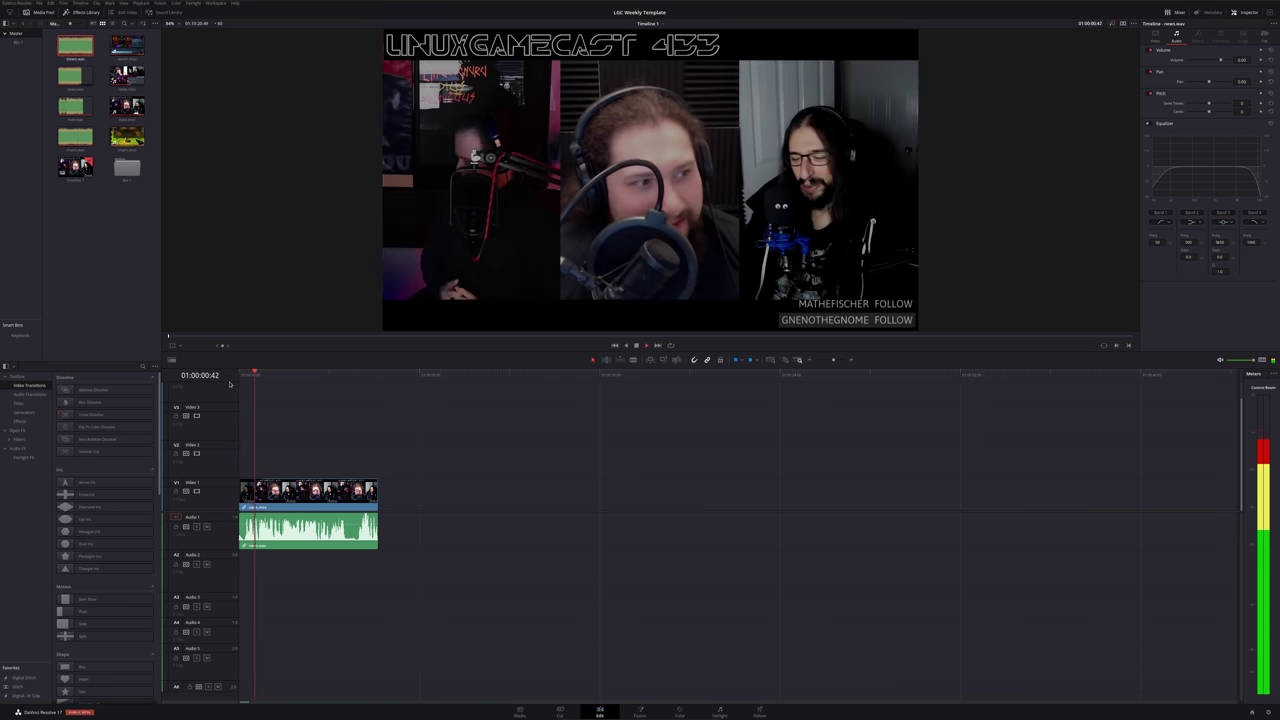
pyautogui.press('space')
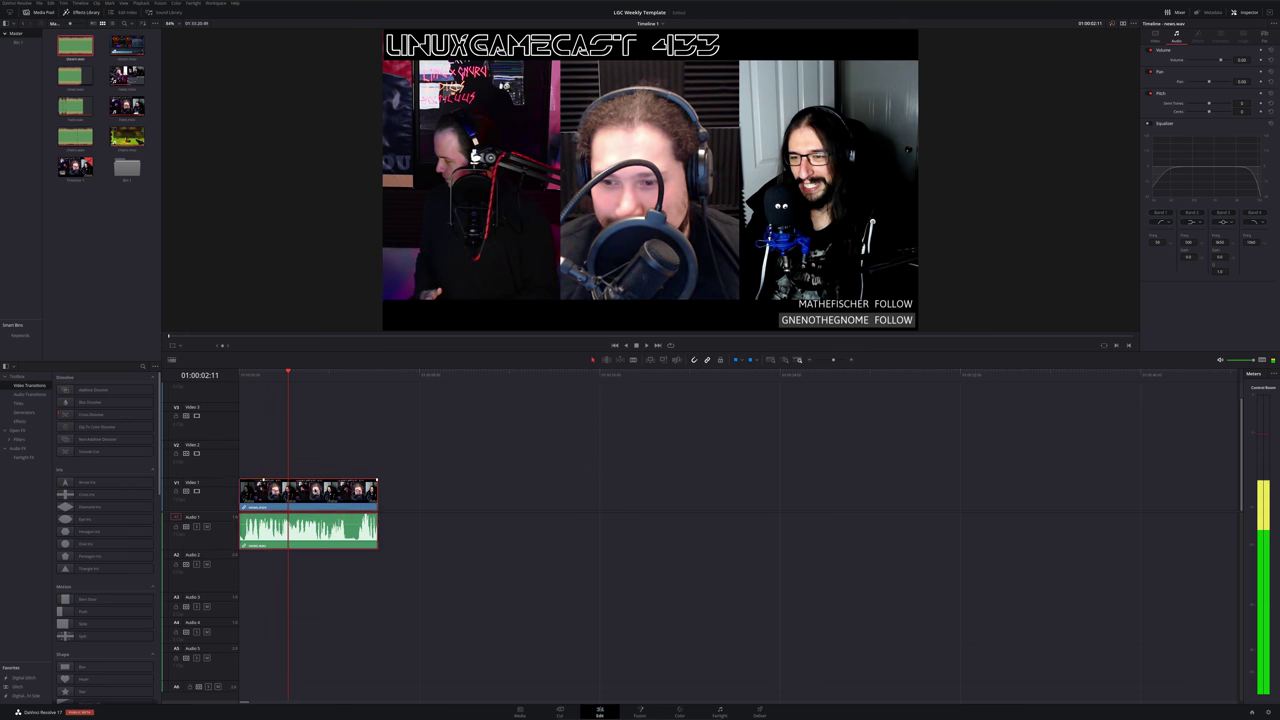
pyautogui.click(680, 711)
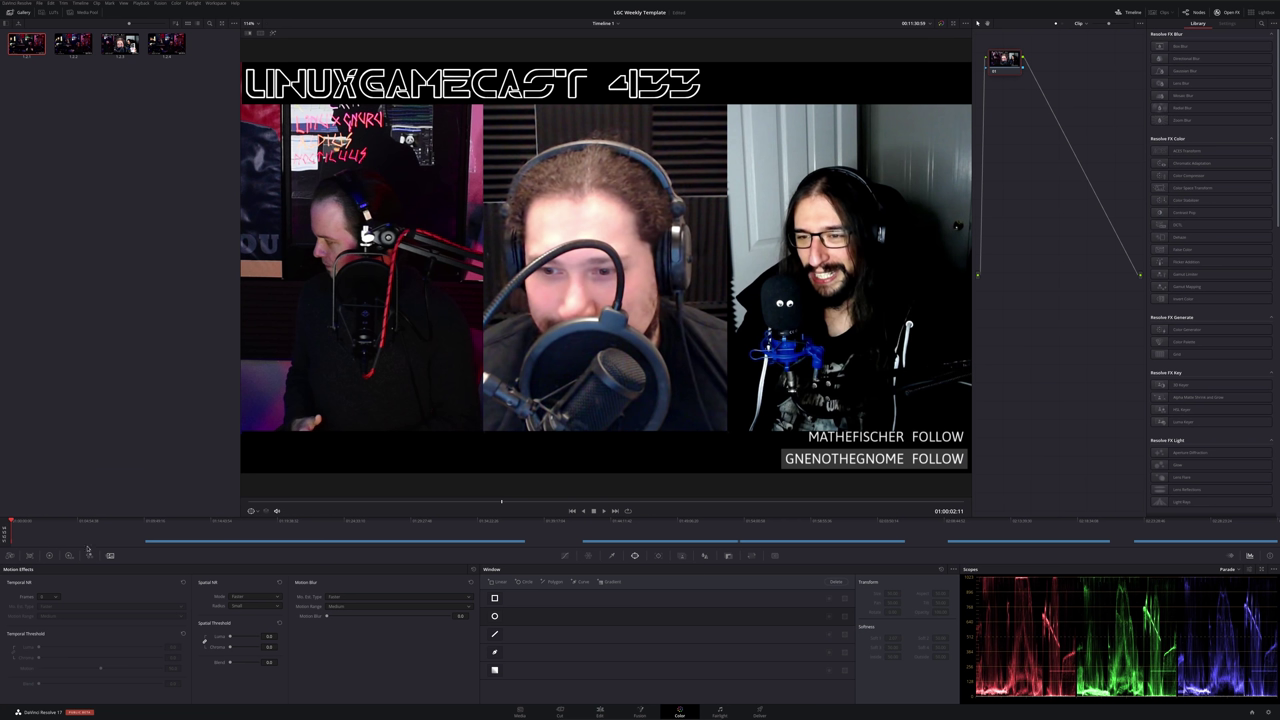
# Turn the first node black-and-white with Monochrome in the RGB Mixer
pyautogui.click(49, 555)
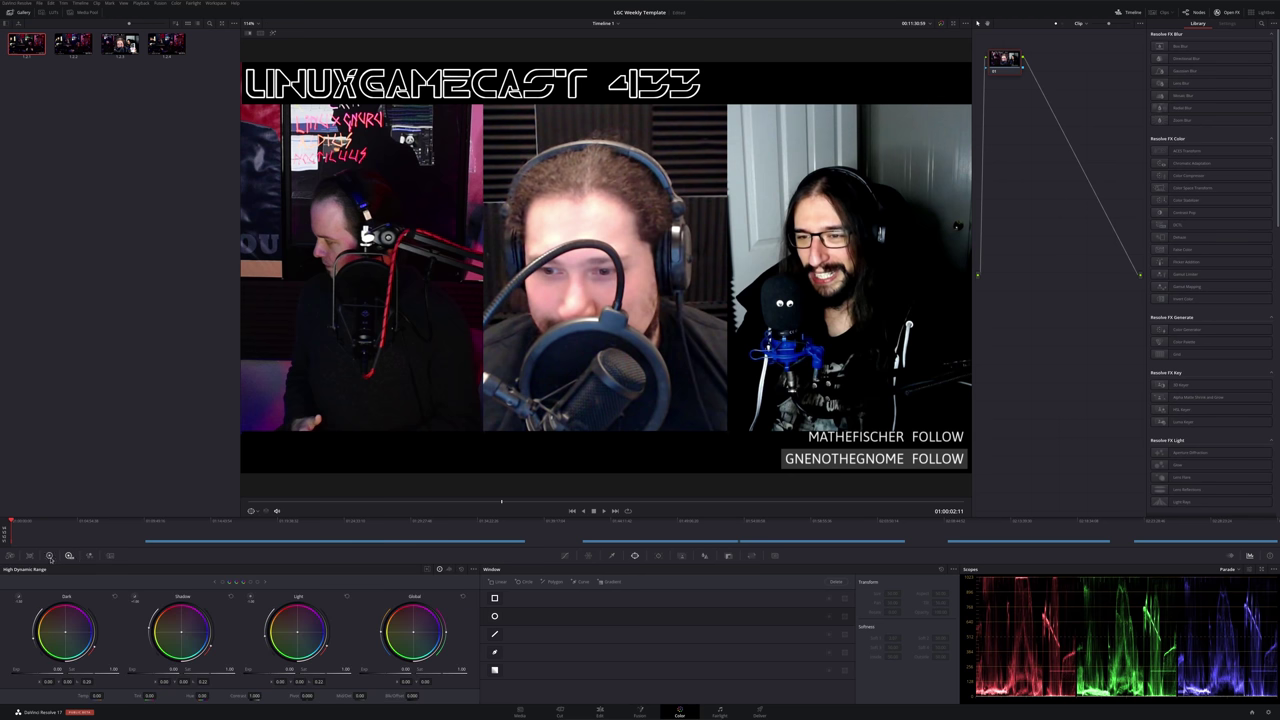
pyautogui.click(49, 555)
pyautogui.click(93, 556)
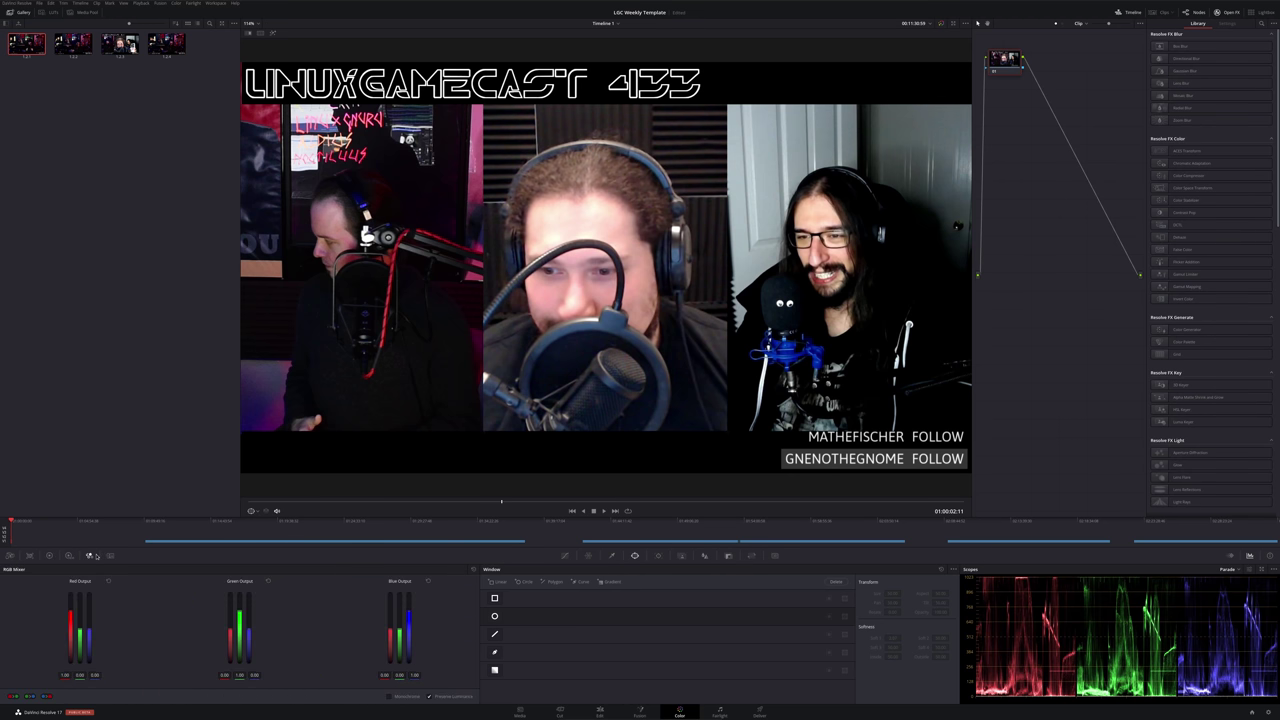
pyautogui.click(389, 696)
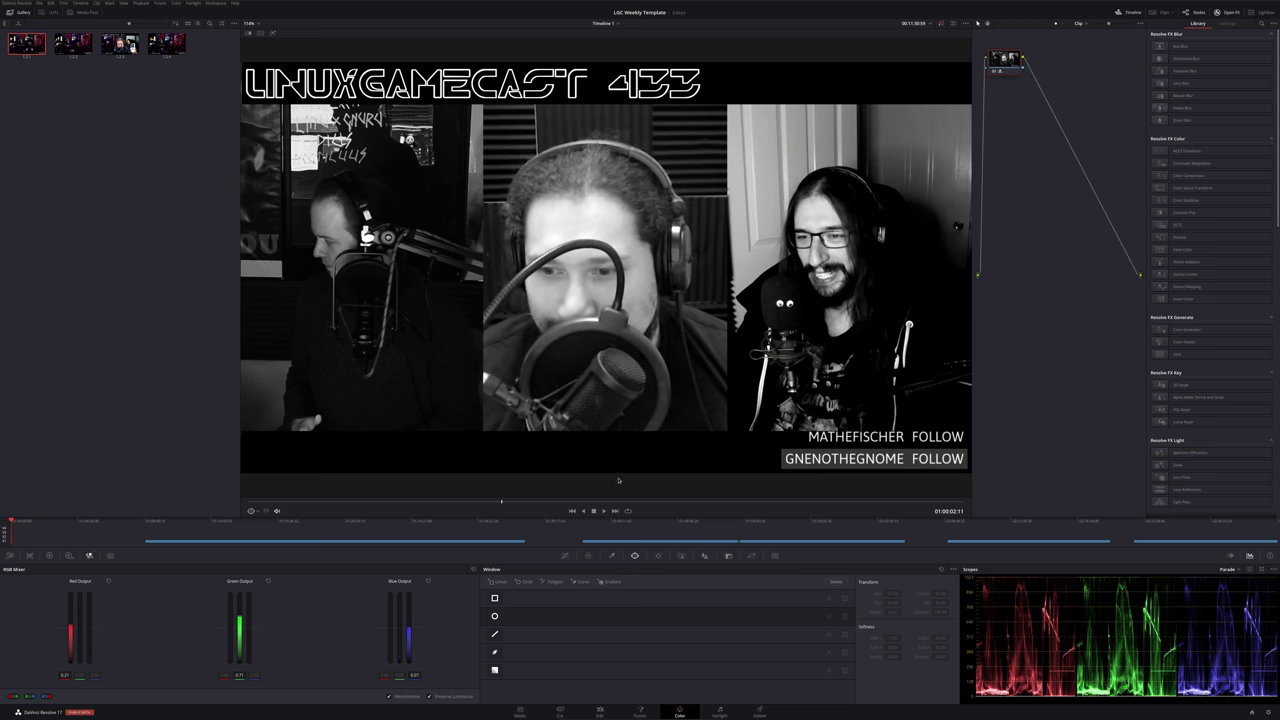
# Add a serial node with a Curve window and zoom the viewer onto the neon sign
pyautogui.hotkey('alt', 's')
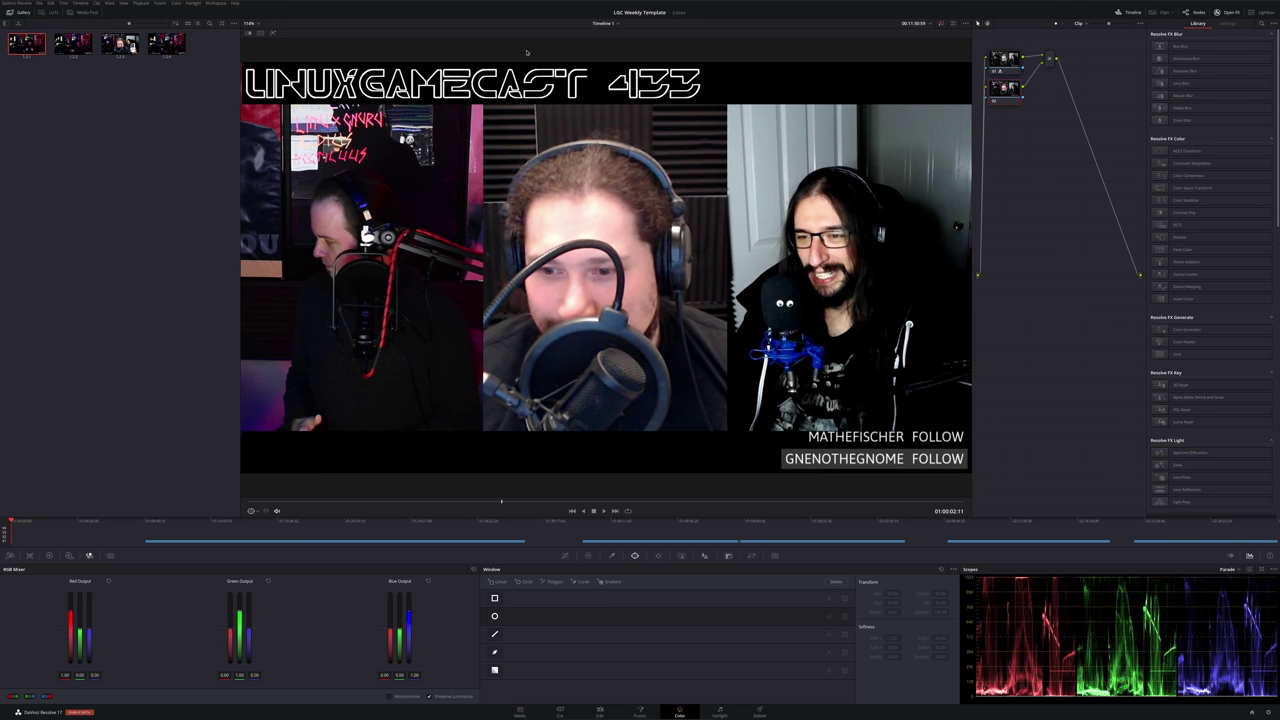
pyautogui.click(585, 583)
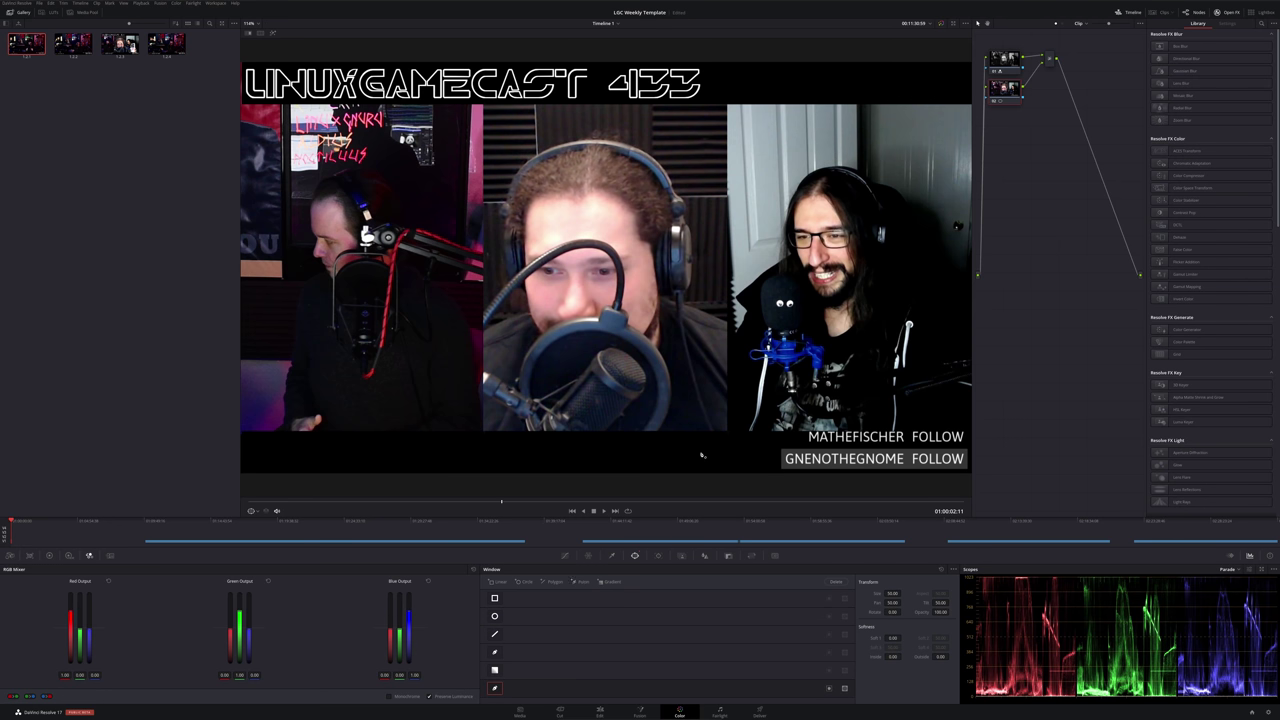
pyautogui.scroll(5, 310, 133)
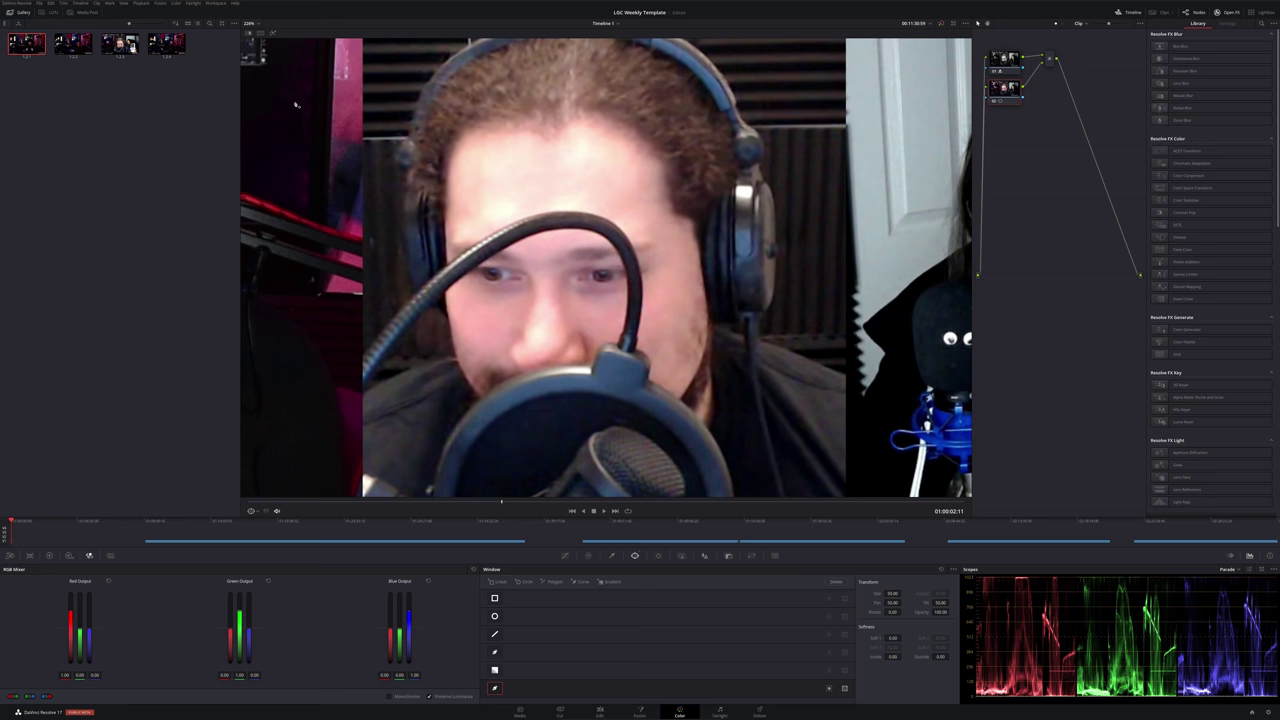
pyautogui.moveTo(311, 133); pyautogui.dragTo(827, 334)
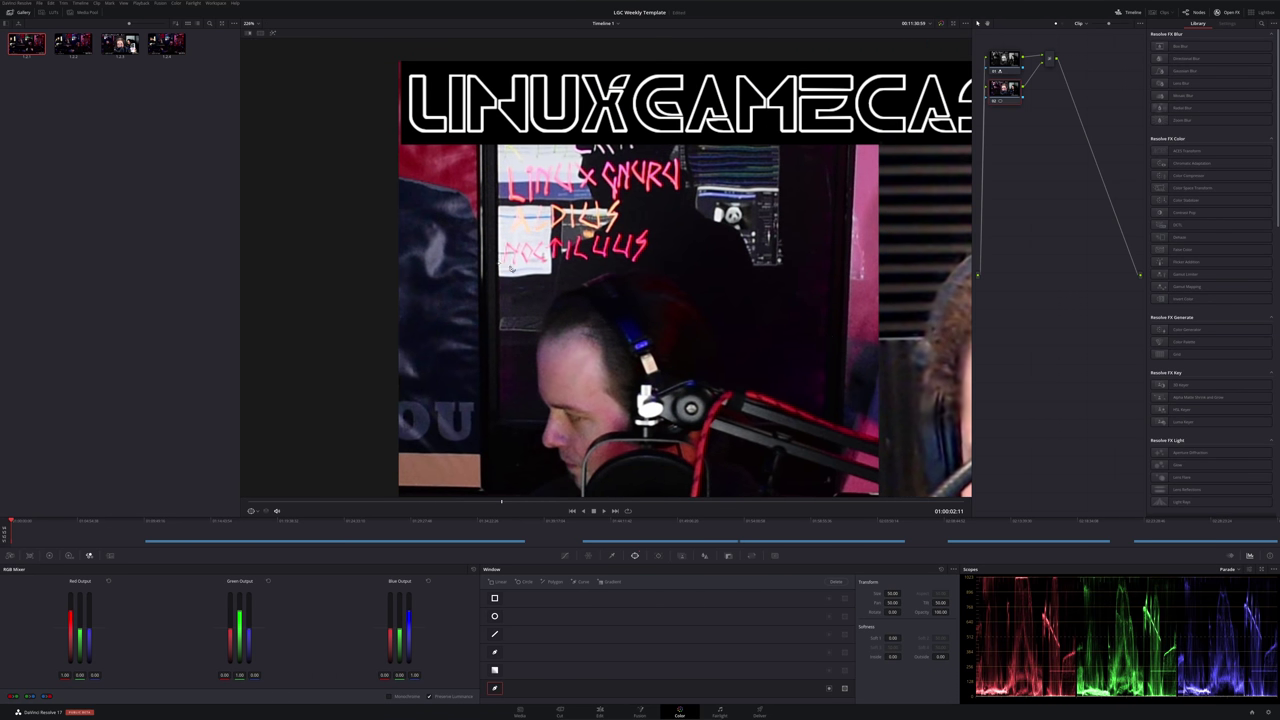
# Draw a curve window around the neon sign and add an outside node to keep it coloured
pyautogui.moveTo(511, 259)
pyautogui.mouseDown()
pyautogui.moveTo(636, 266)
pyautogui.moveTo(654, 241)
pyautogui.moveTo(618, 228)
pyautogui.moveTo(641, 191)
pyautogui.mouseUp()
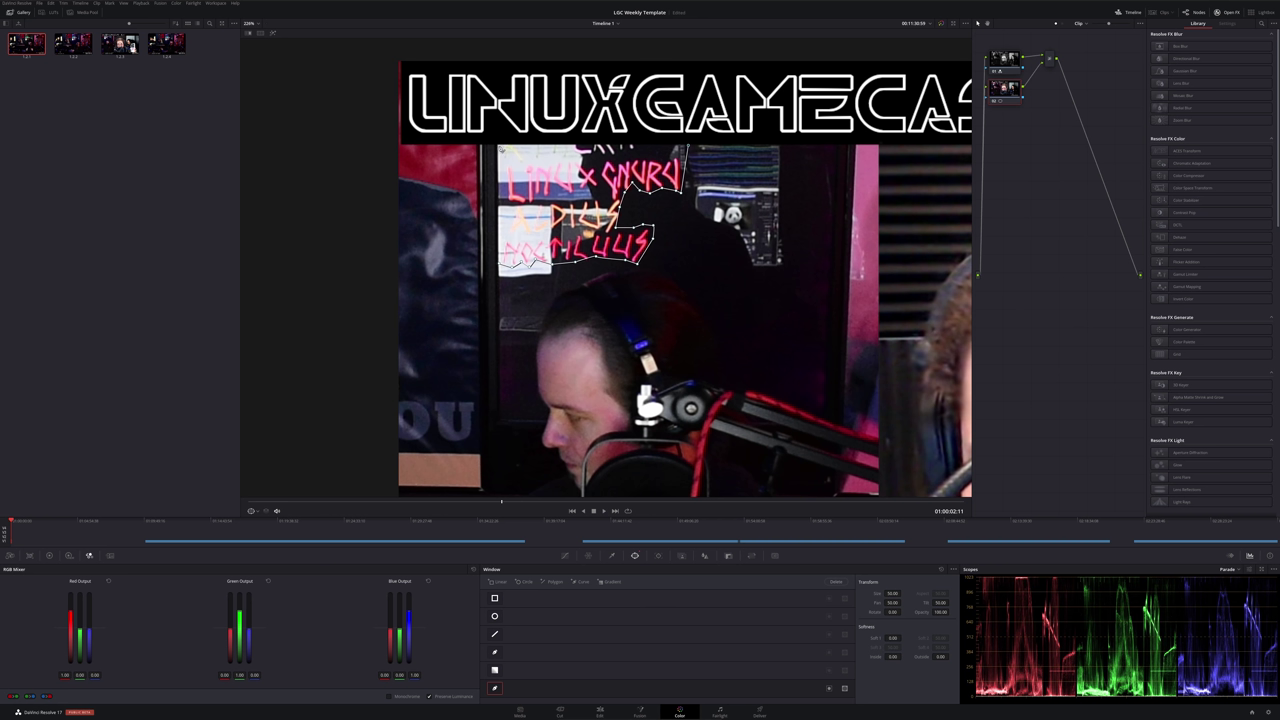
pyautogui.moveTo(502, 150); pyautogui.dragTo(500, 149)
pyautogui.hotkey('shift', 'h')
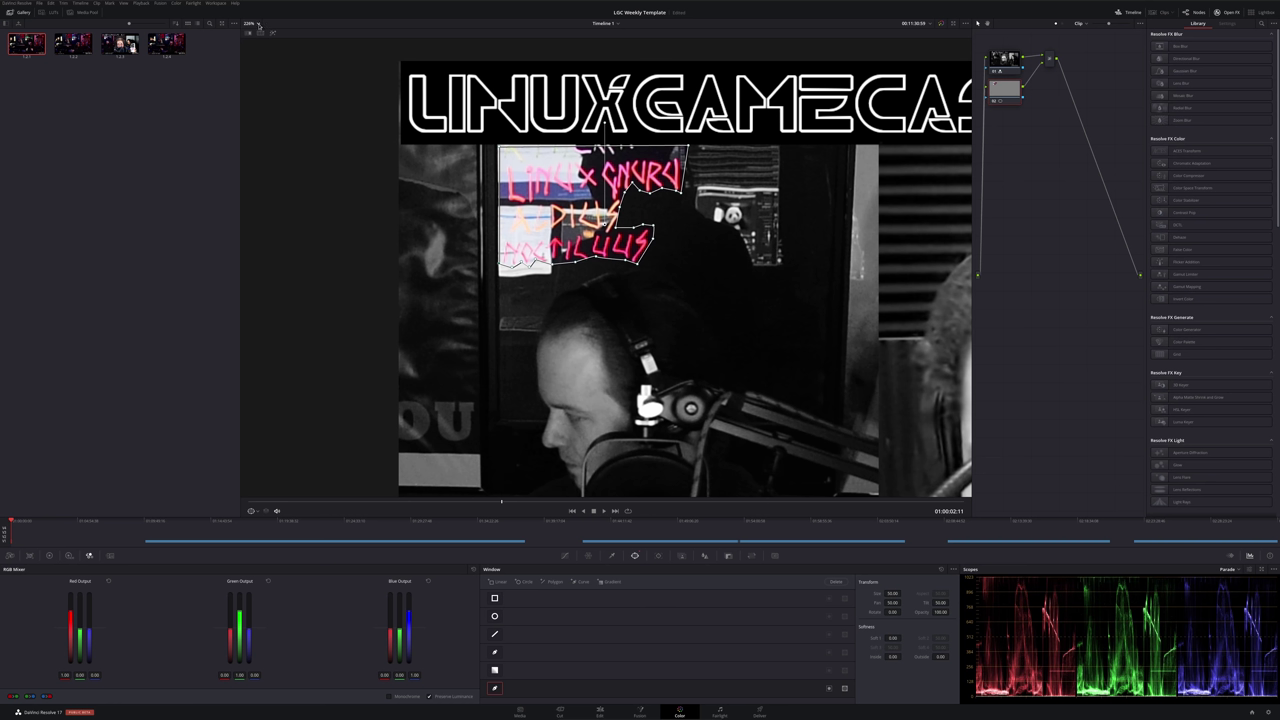
# Set the viewer zoom to Fit and return to the Edit page
pyautogui.click(258, 24)
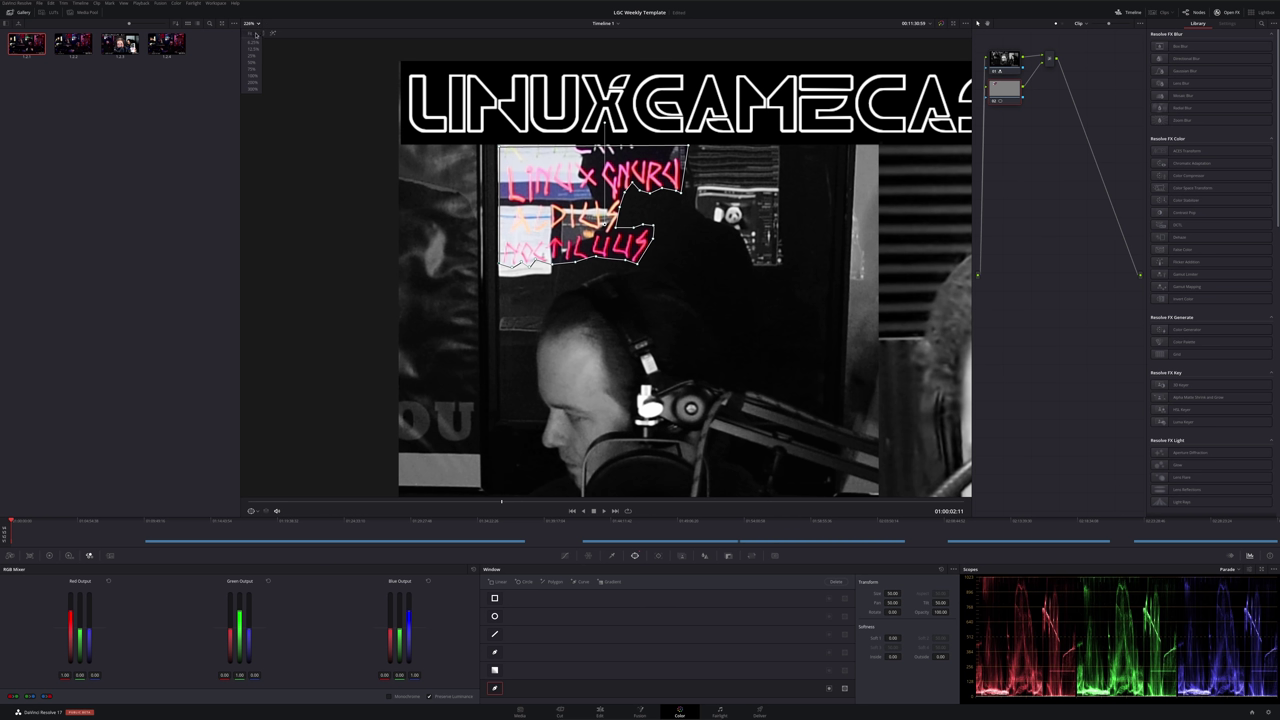
pyautogui.click(255, 35)
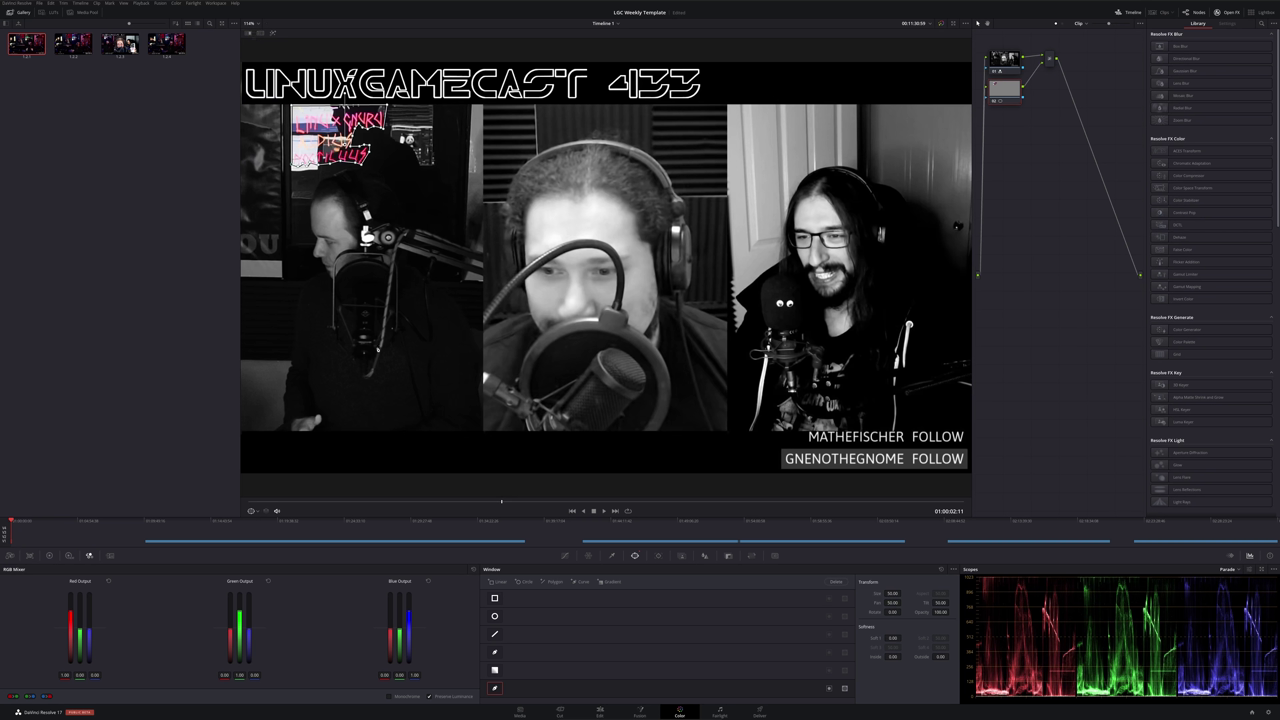
pyautogui.click(601, 710)
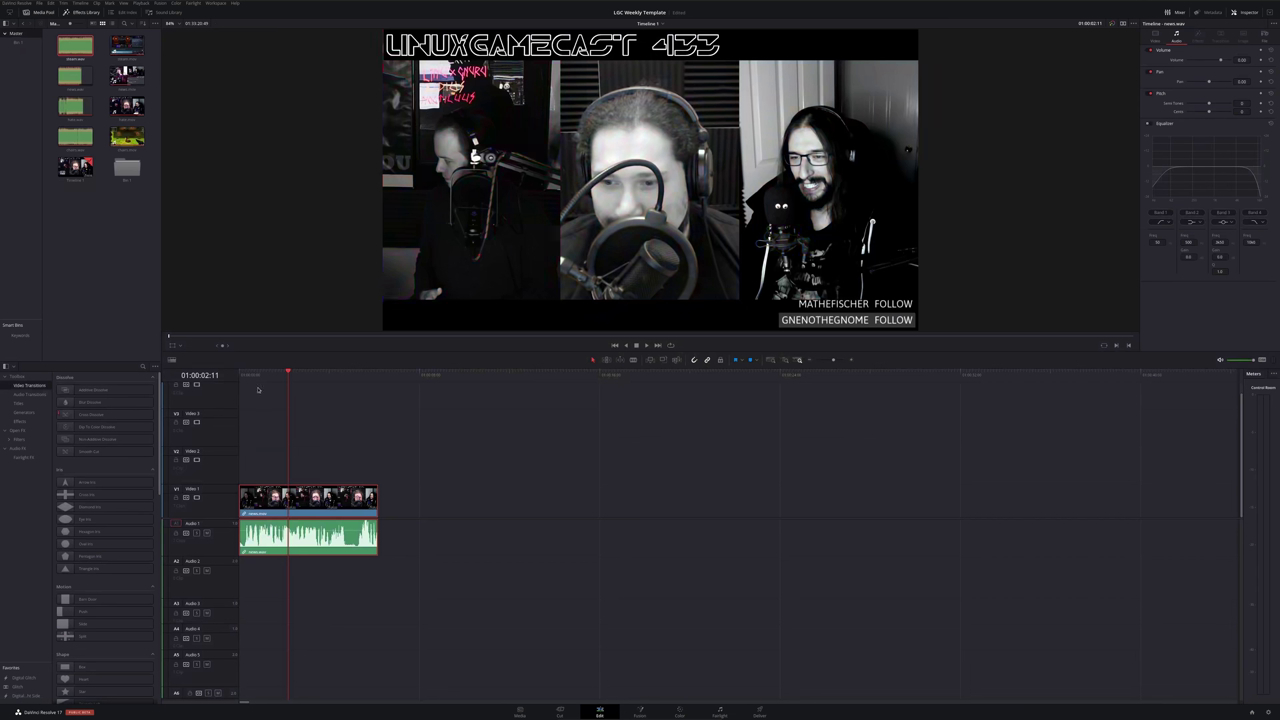
pyautogui.press('Home')
pyautogui.press('space')
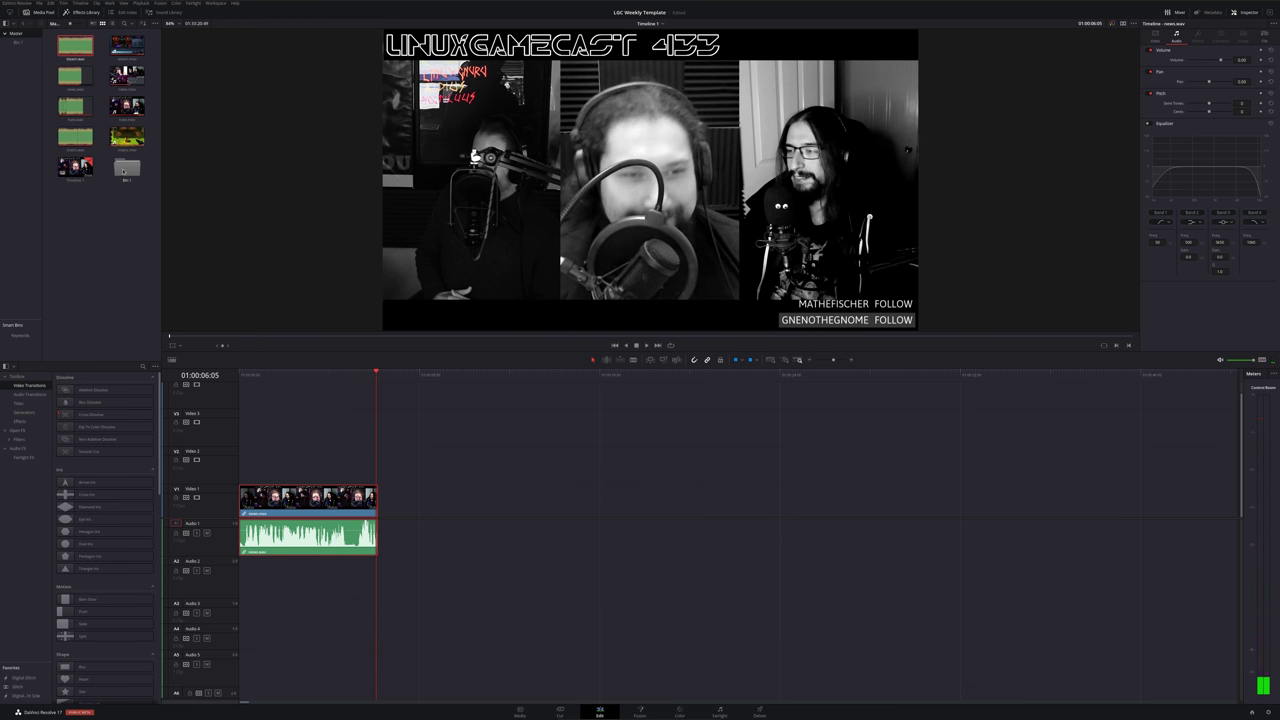
# Place the Bin 1 music clip on Audio 2 after the intro and Digital Glitch on Video 2
pyautogui.doubleClick(124, 171)
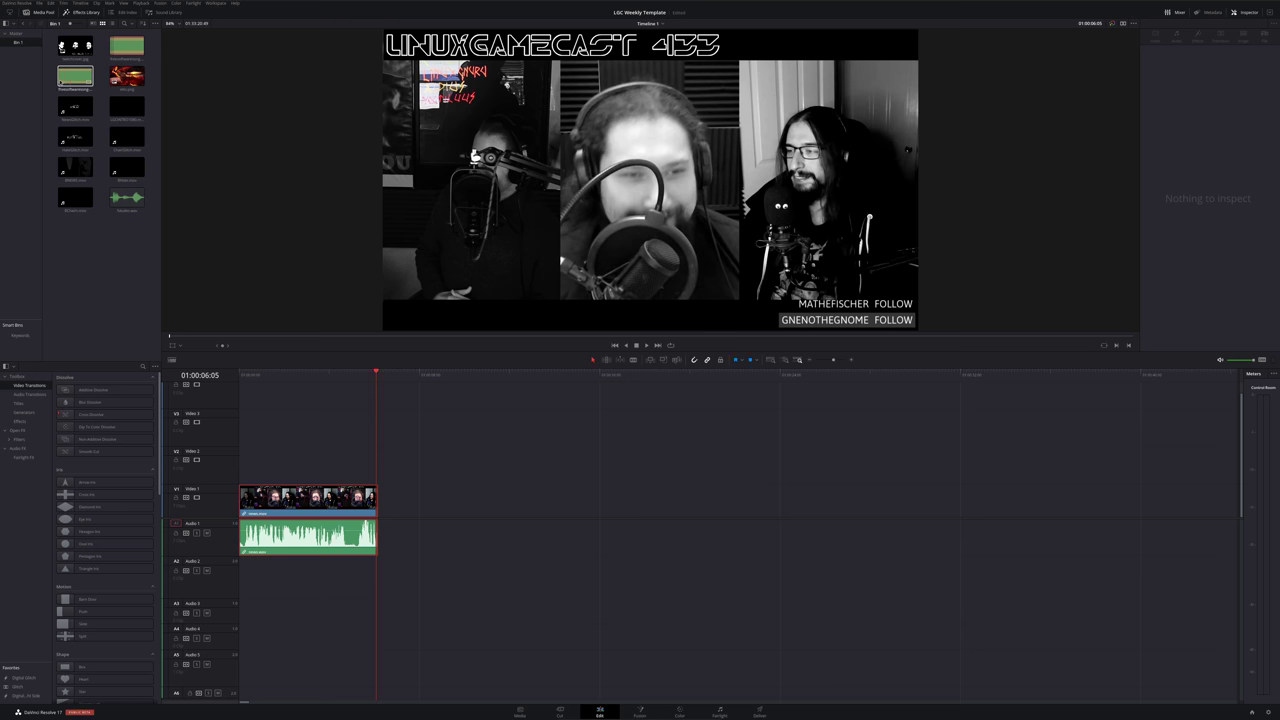
pyautogui.click(70, 77)
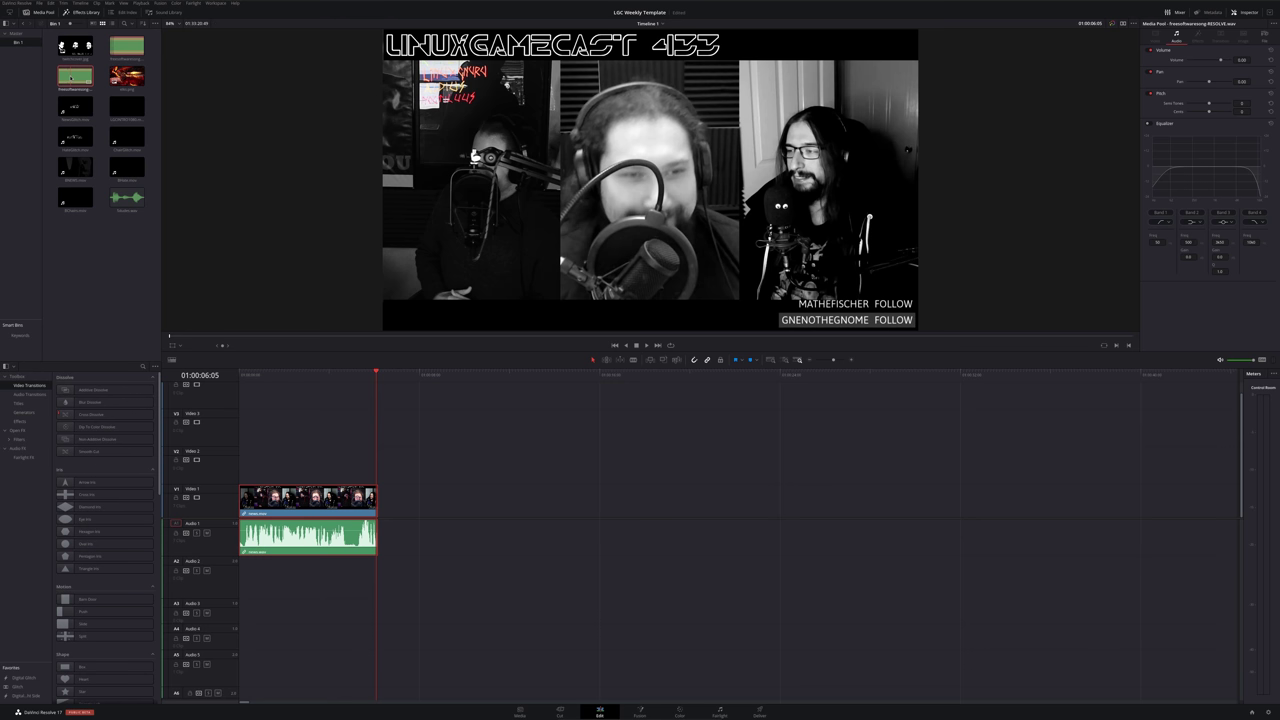
pyautogui.moveTo(70, 77); pyautogui.dragTo(380, 590)
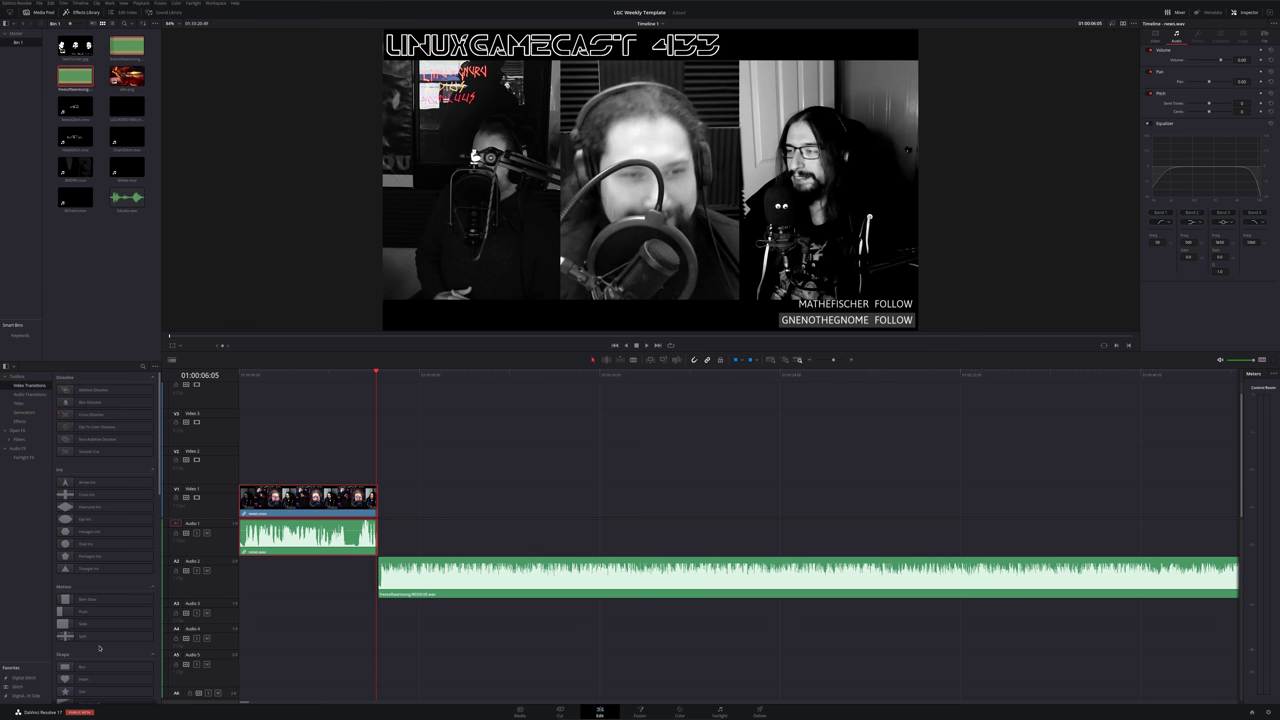
pyautogui.moveTo(22, 678); pyautogui.dragTo(386, 463)
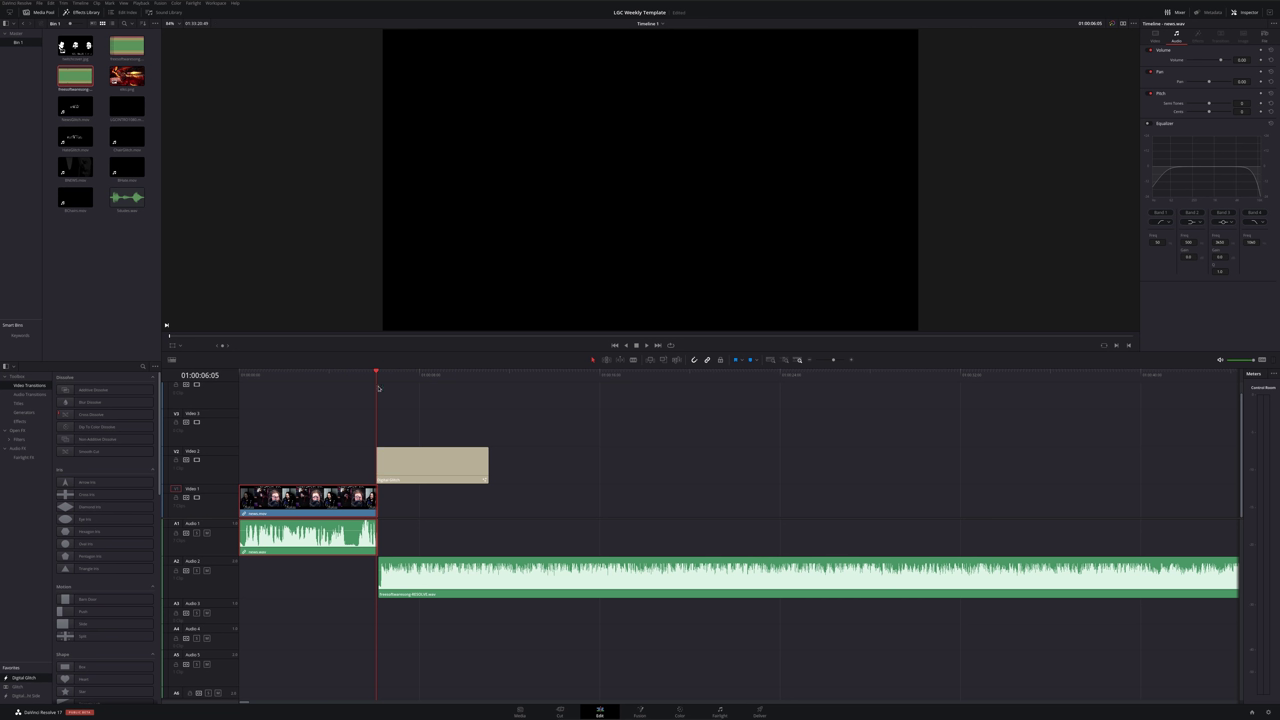
# Change the title's large text to 'linuxgamecast' in the TR2N font
pyautogui.click(409, 375)
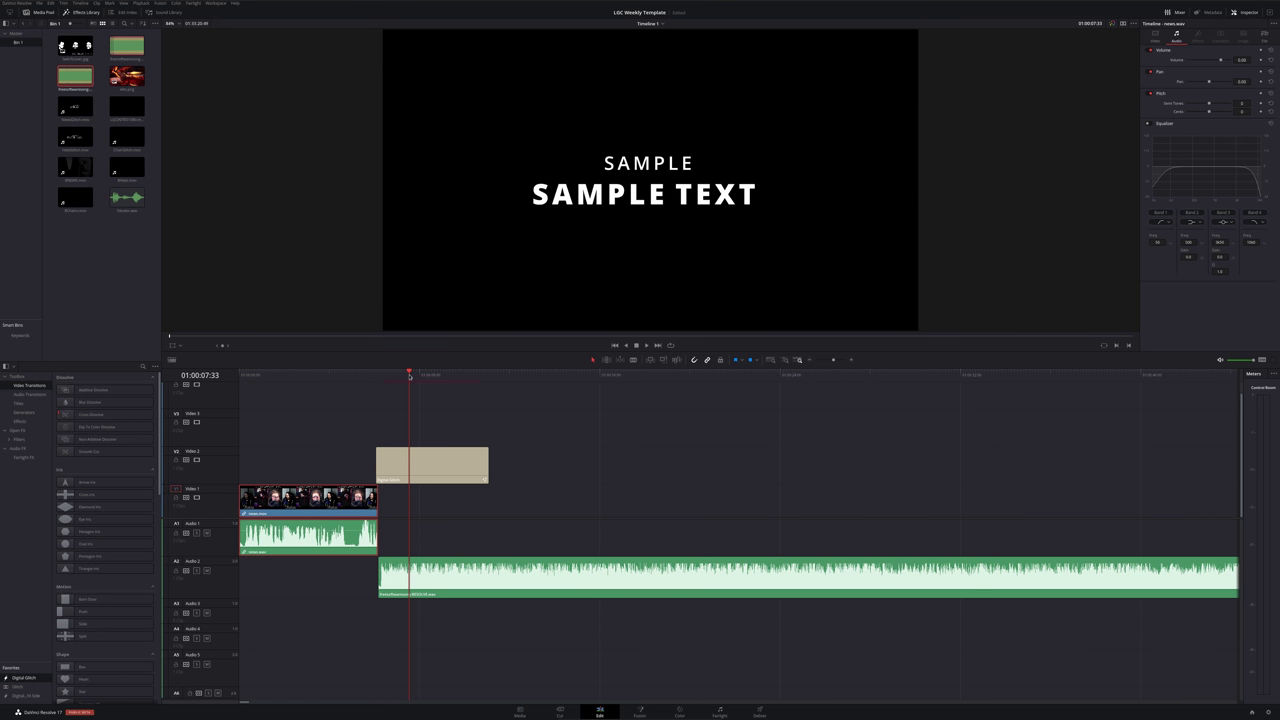
pyautogui.click(450, 468)
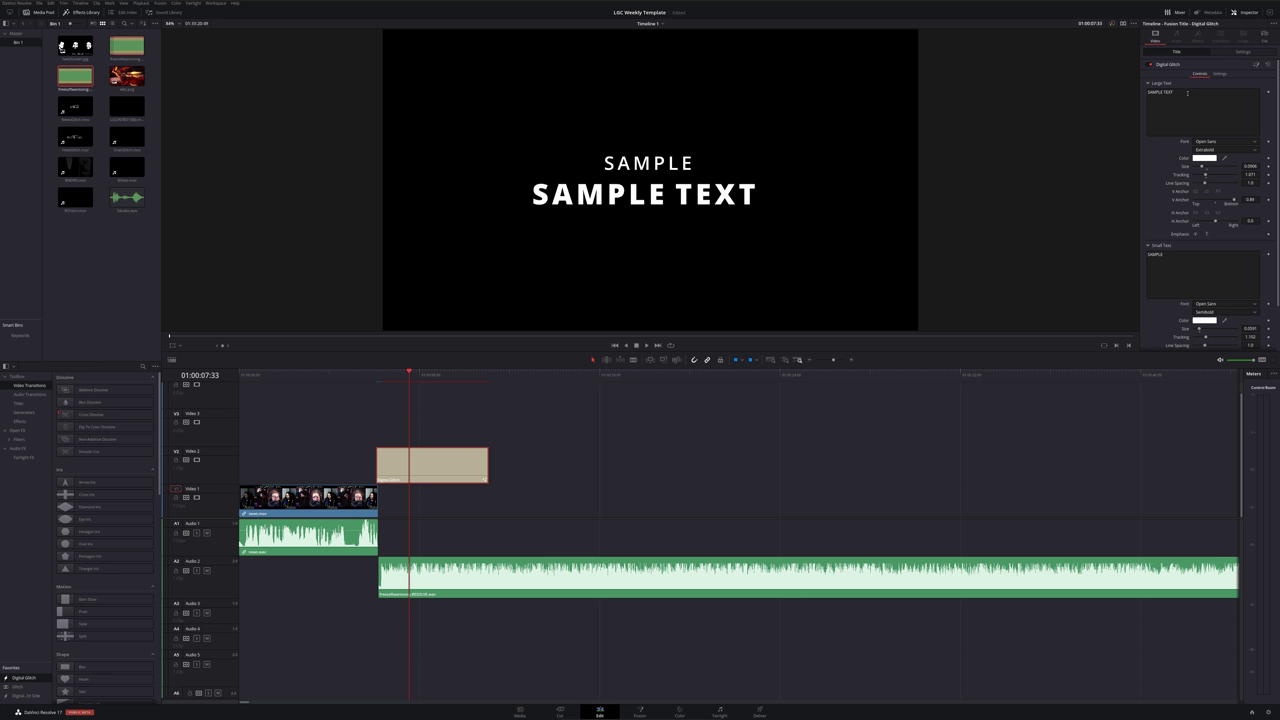
pyautogui.moveTo(1187, 92); pyautogui.dragTo(1128, 89)
pyautogui.write('linuxgamecast')
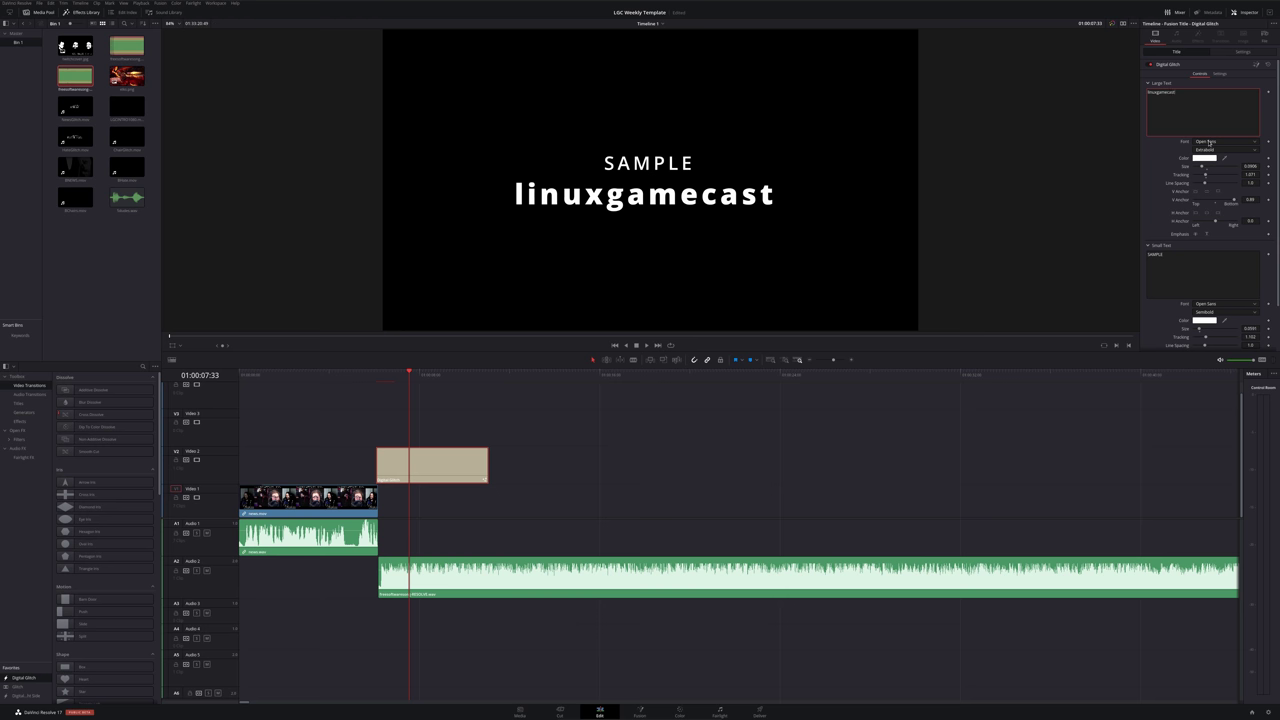
pyautogui.click(1211, 143)
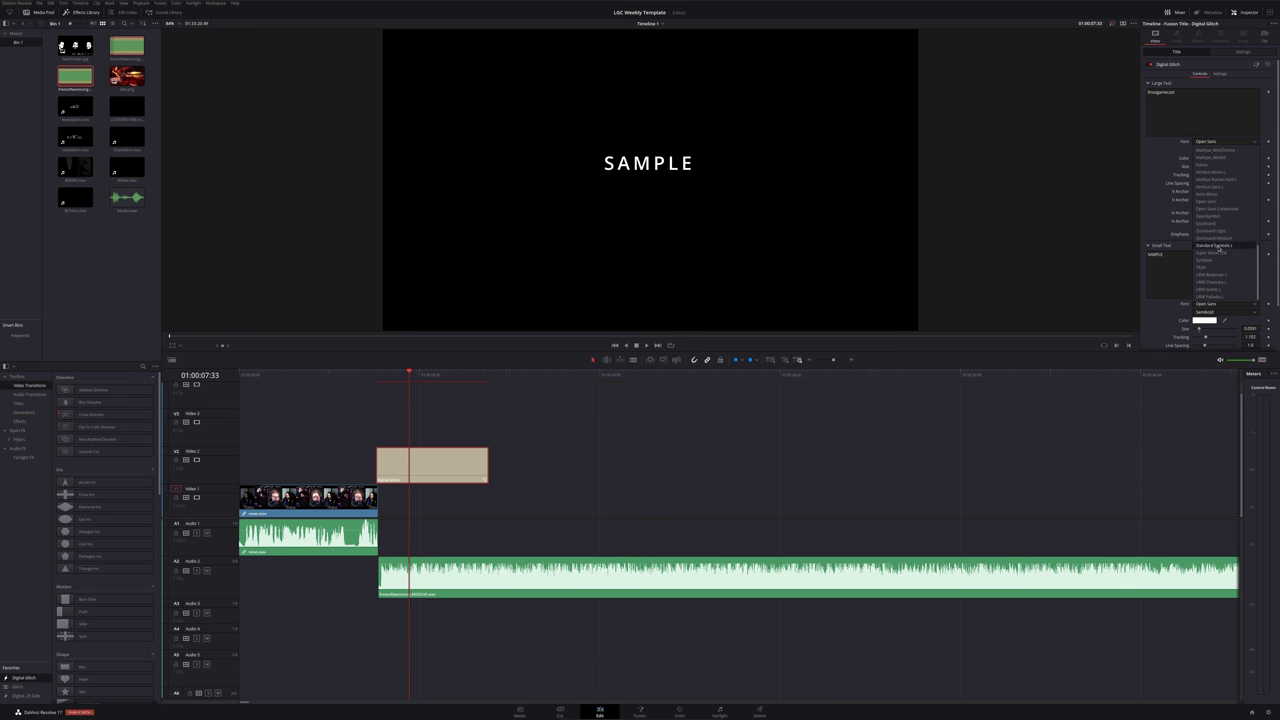
pyautogui.click(1208, 268)
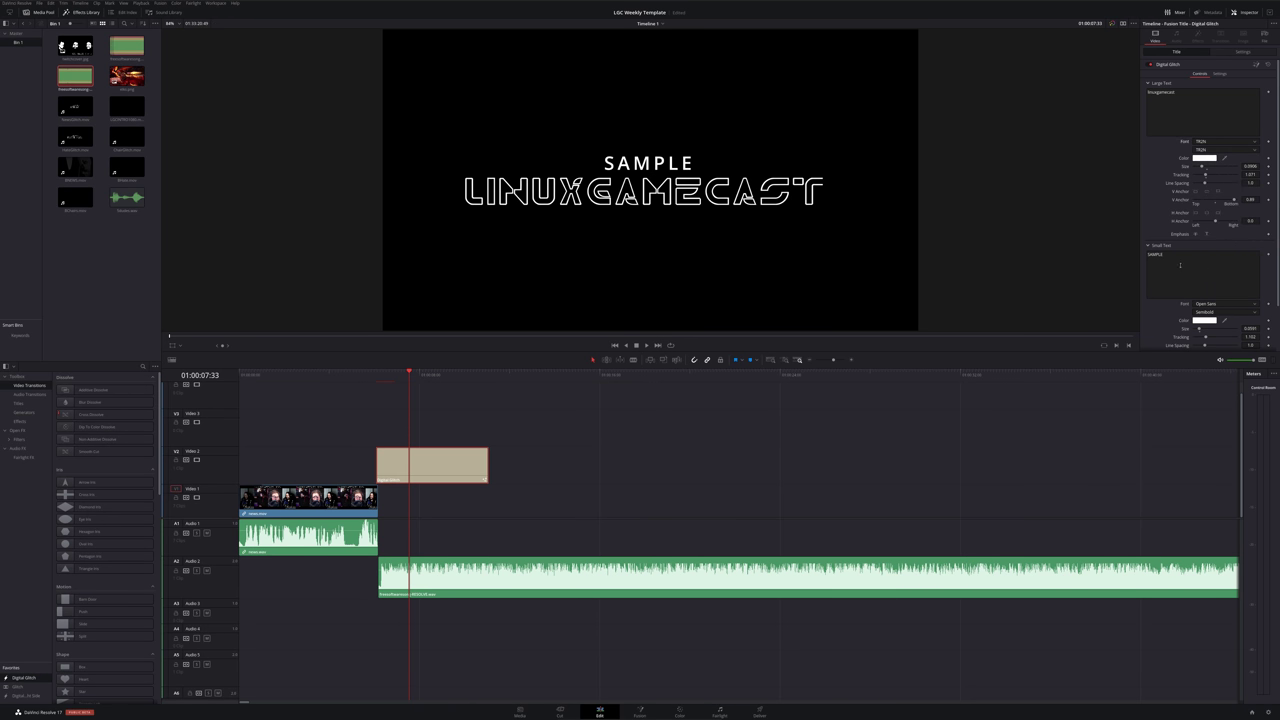
# Replace the small text with 'ep434' and preview the title
pyautogui.click(1180, 265)
pyautogui.hotkey('ctrl', 'a')
pyautogui.write('ep')
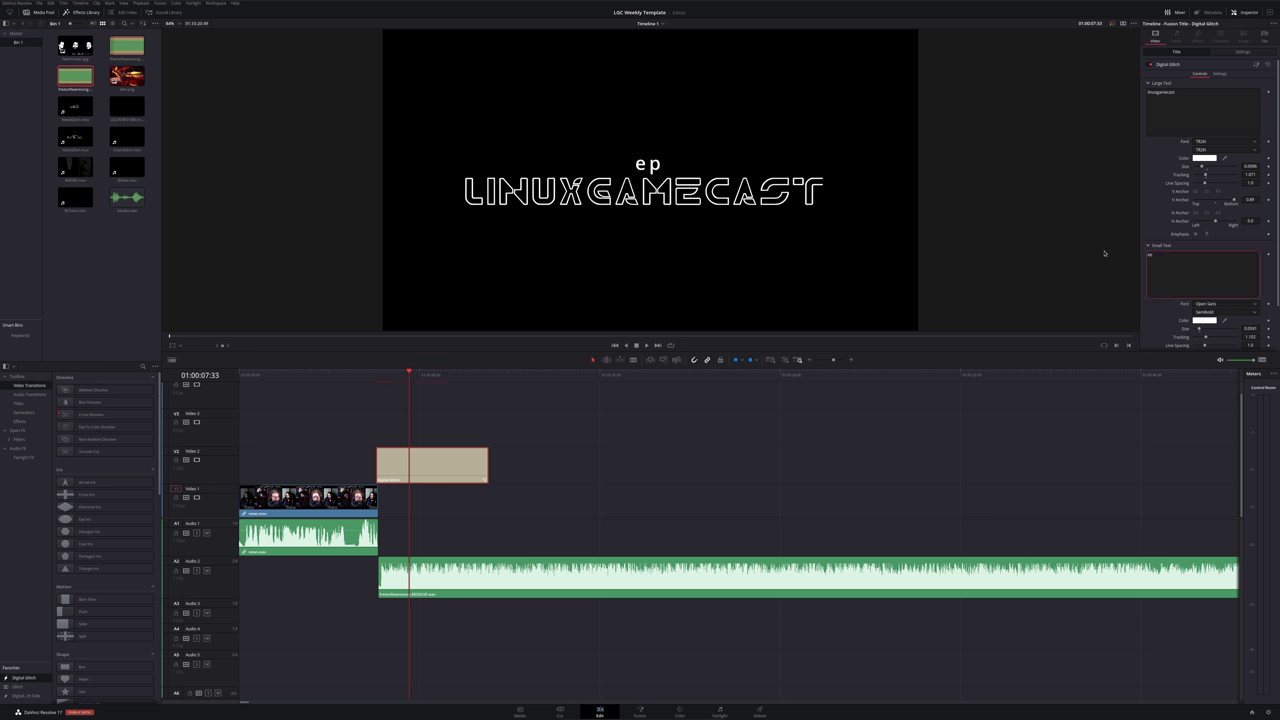
pyautogui.write('4')
pyautogui.write('34')
pyautogui.moveTo(427, 376); pyautogui.dragTo(443, 376)
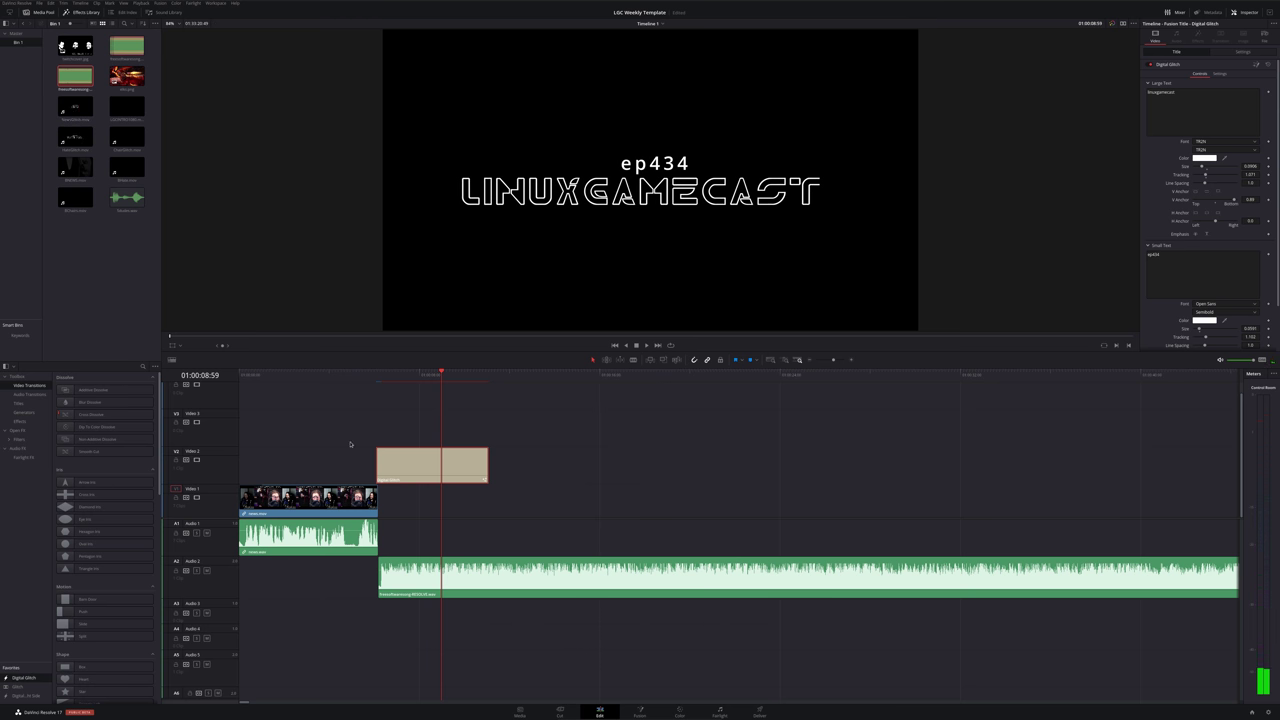
# Play the title animation from just before it
pyautogui.click(379, 377)
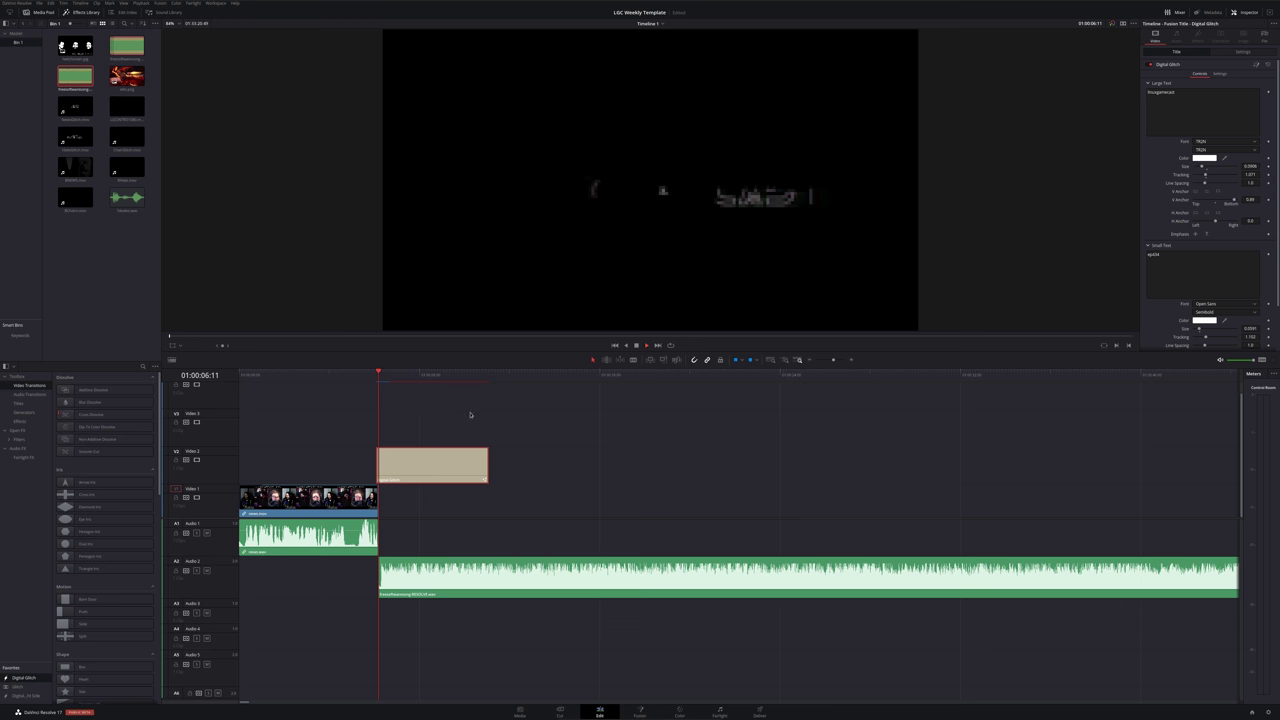
pyautogui.press('space')
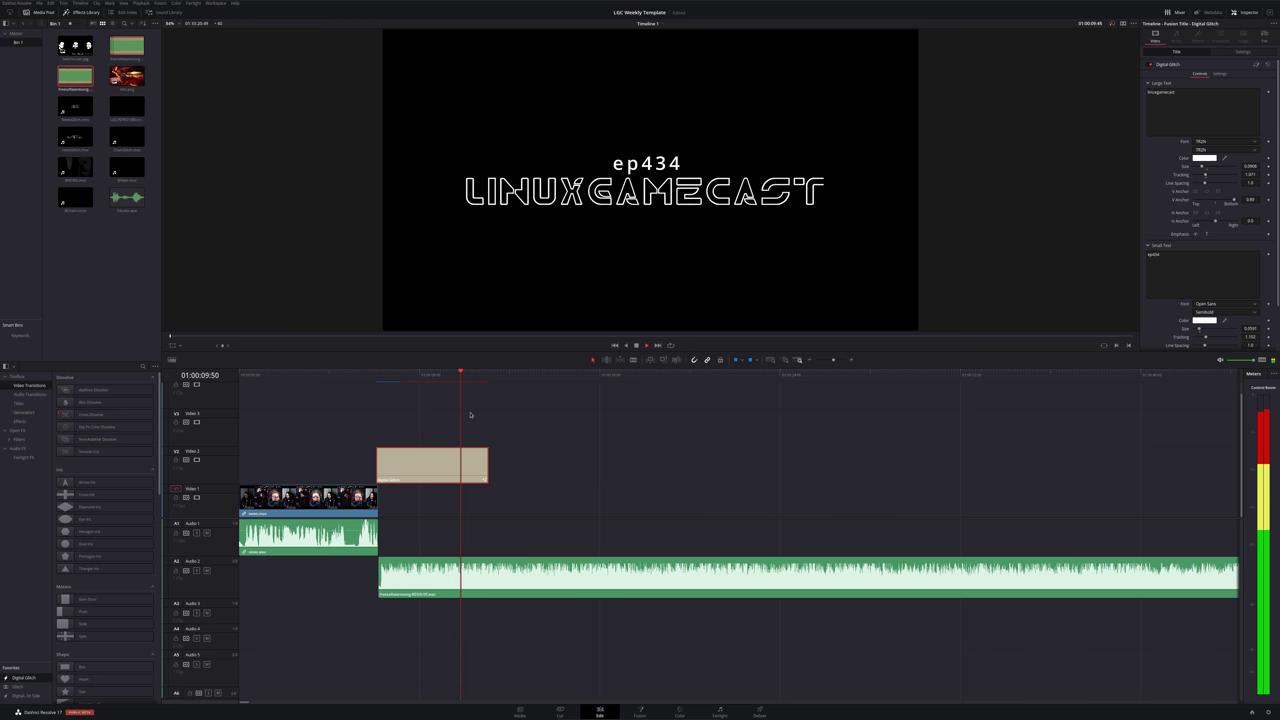
pyautogui.press('space')
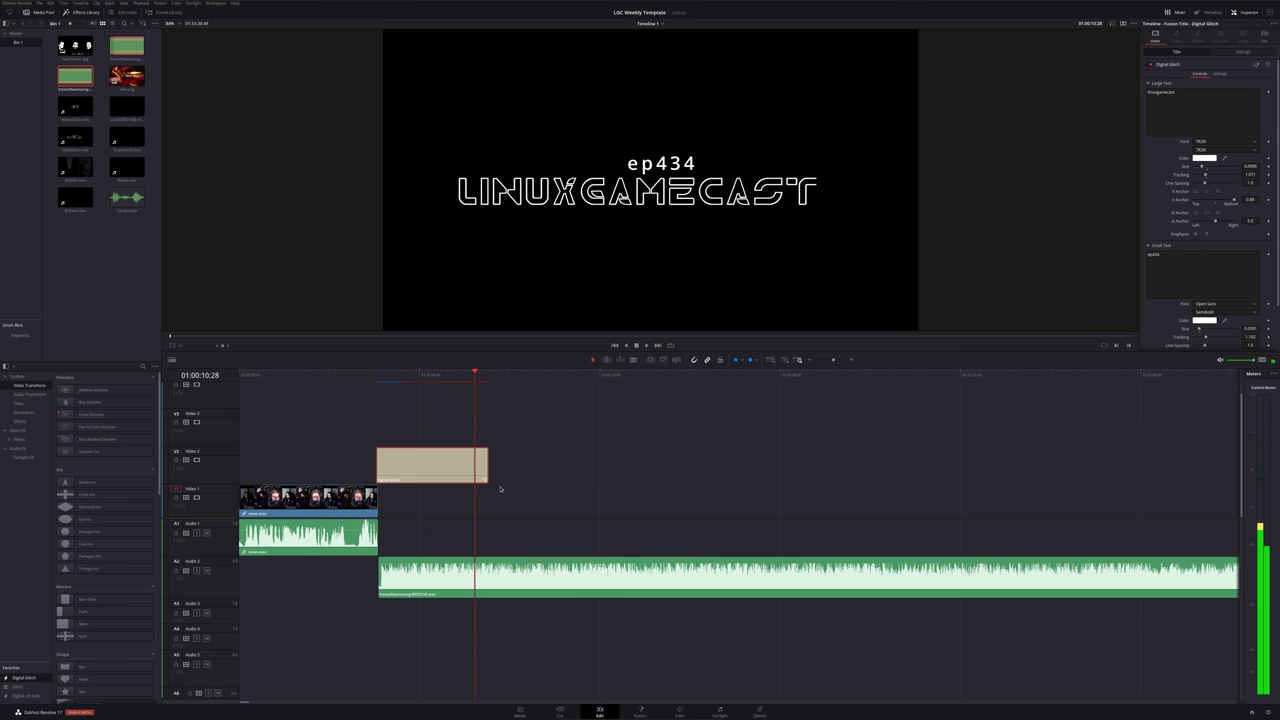
# Select every timeline clip and close the gap after the music bed
pyautogui.scroll(-8, 500, 489)
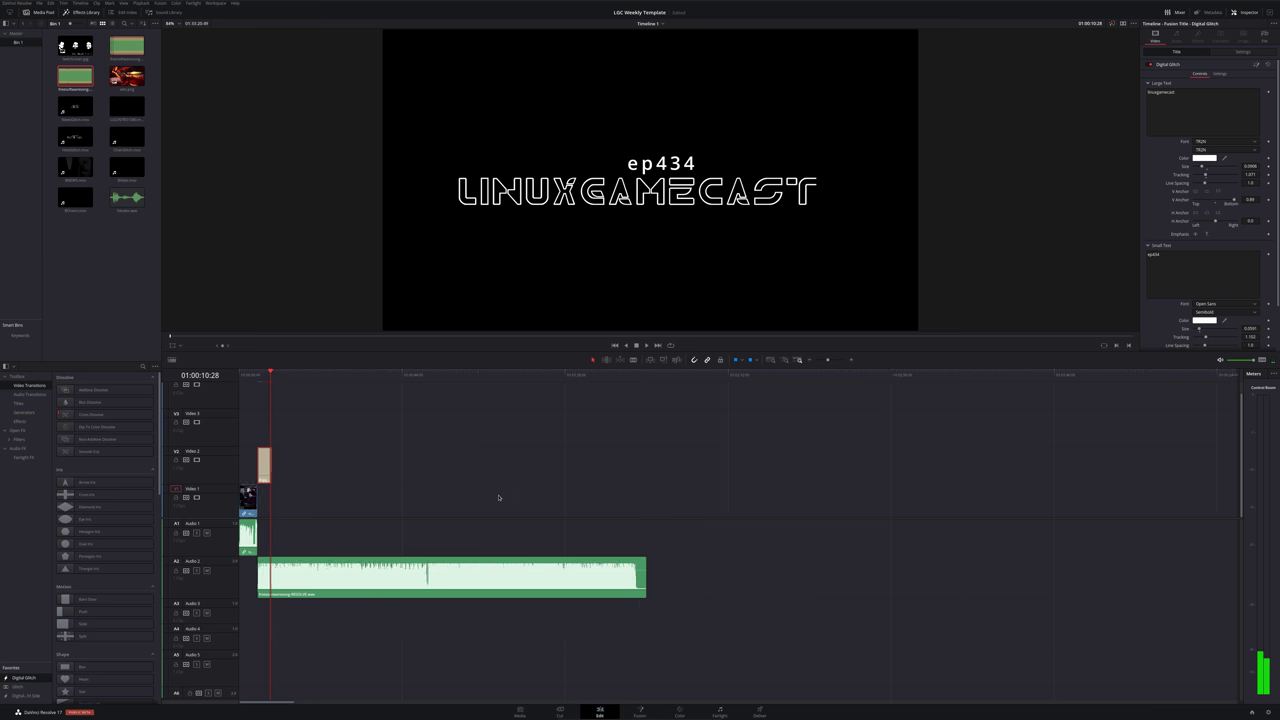
pyautogui.scroll(-3, 499, 497)
pyautogui.scroll(-2, 499, 497)
pyautogui.scroll(-2, 499, 497)
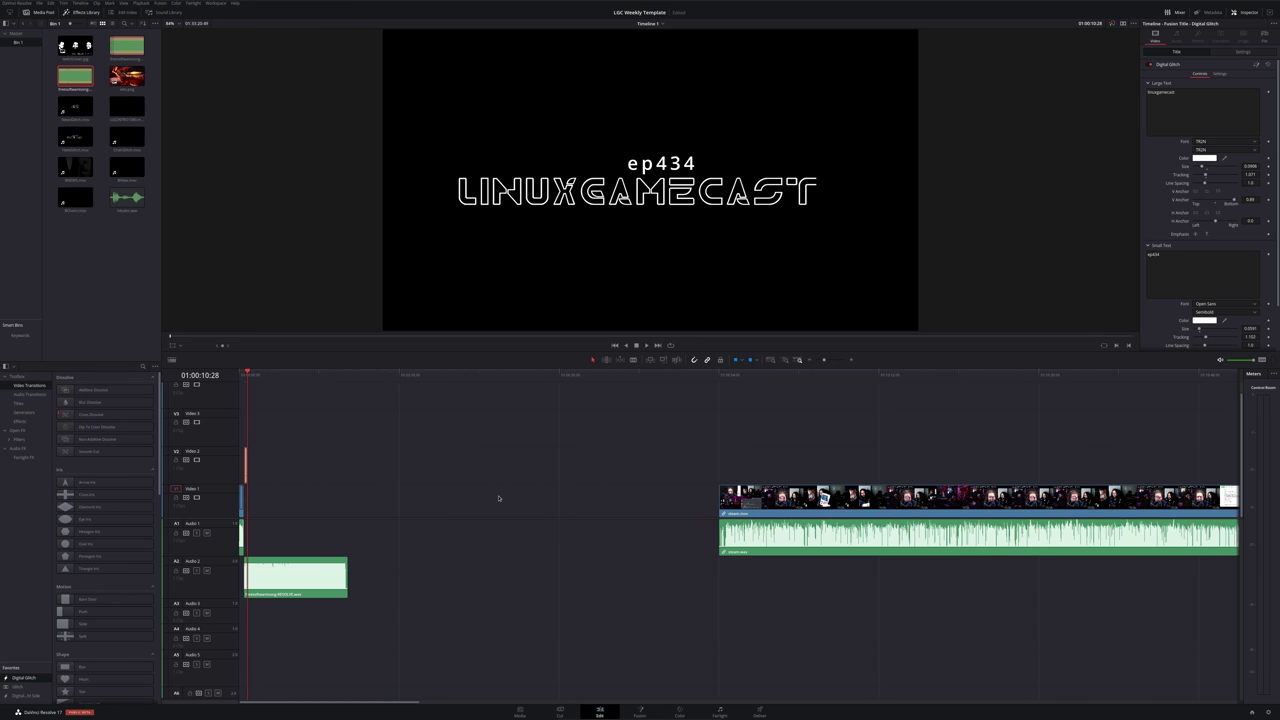
pyautogui.scroll(-2, 499, 497)
pyautogui.scroll(-2, 499, 497)
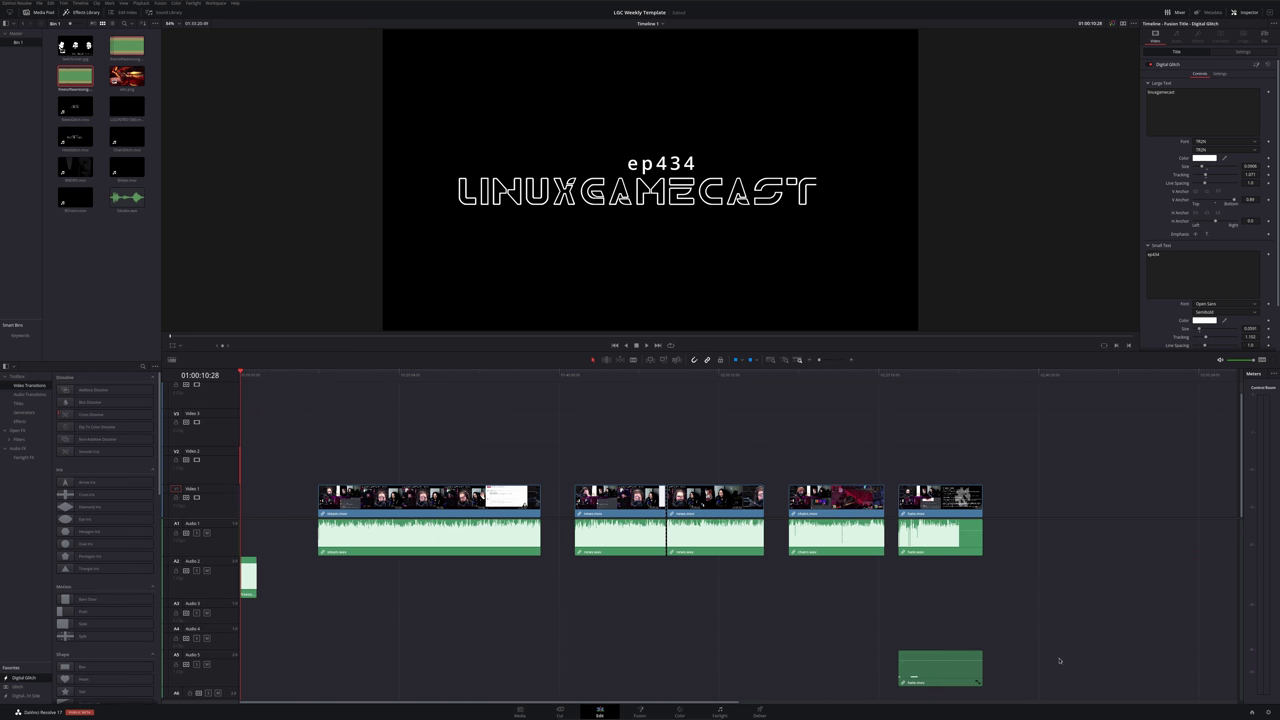
pyautogui.moveTo(1059, 660)
pyautogui.mouseDown()
pyautogui.moveTo(403, 475)
pyautogui.moveTo(305, 482)
pyautogui.mouseUp()
pyautogui.scroll(2, 305, 482)
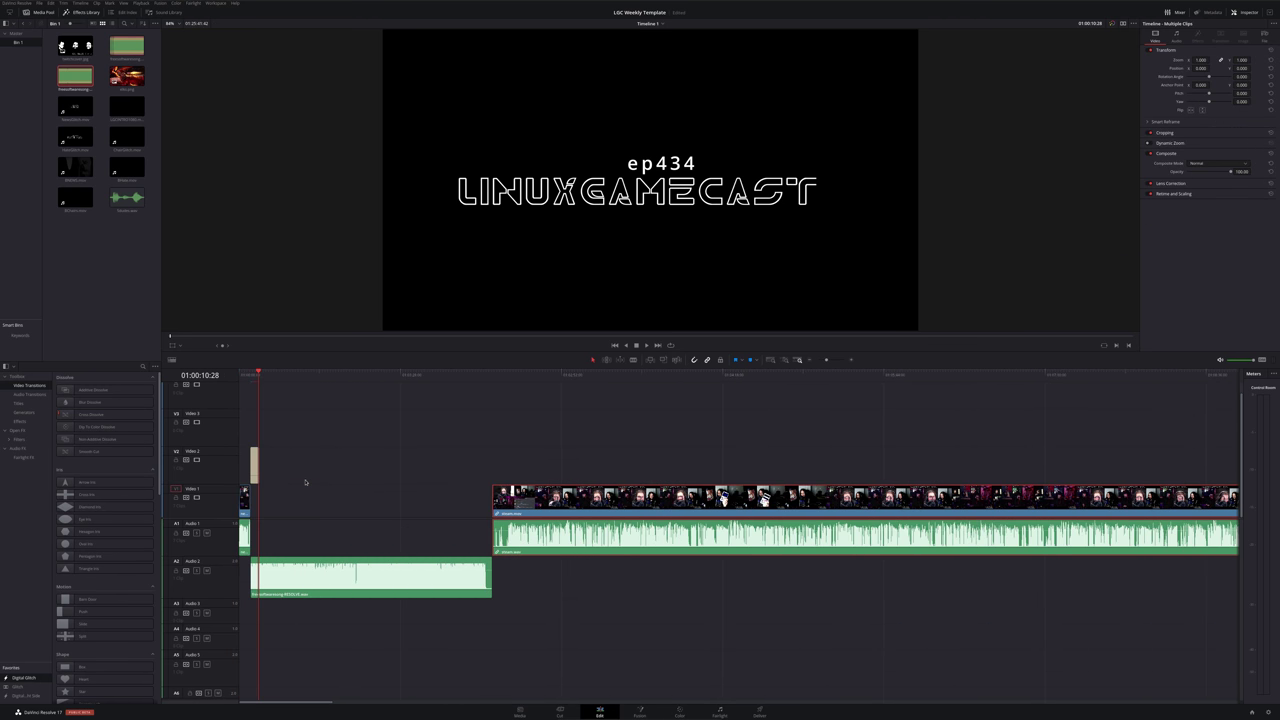
pyautogui.scroll(2, 305, 482)
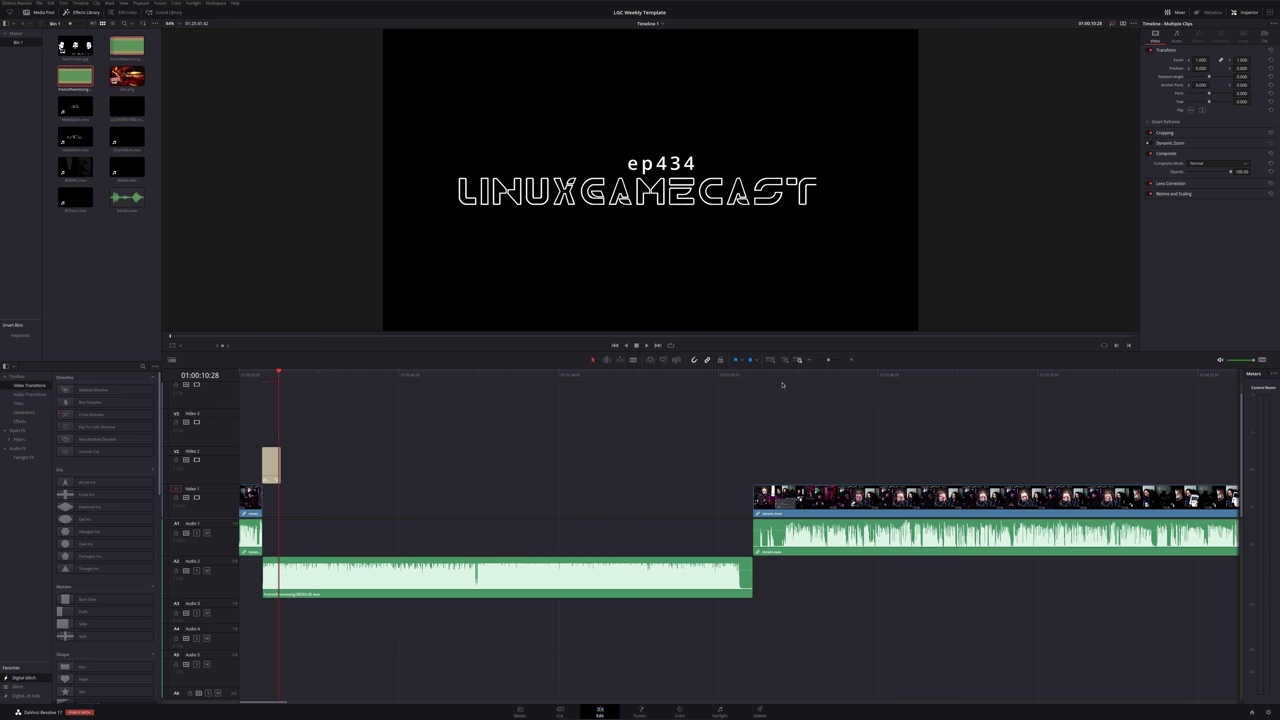
pyautogui.moveTo(772, 377); pyautogui.dragTo(785, 380)
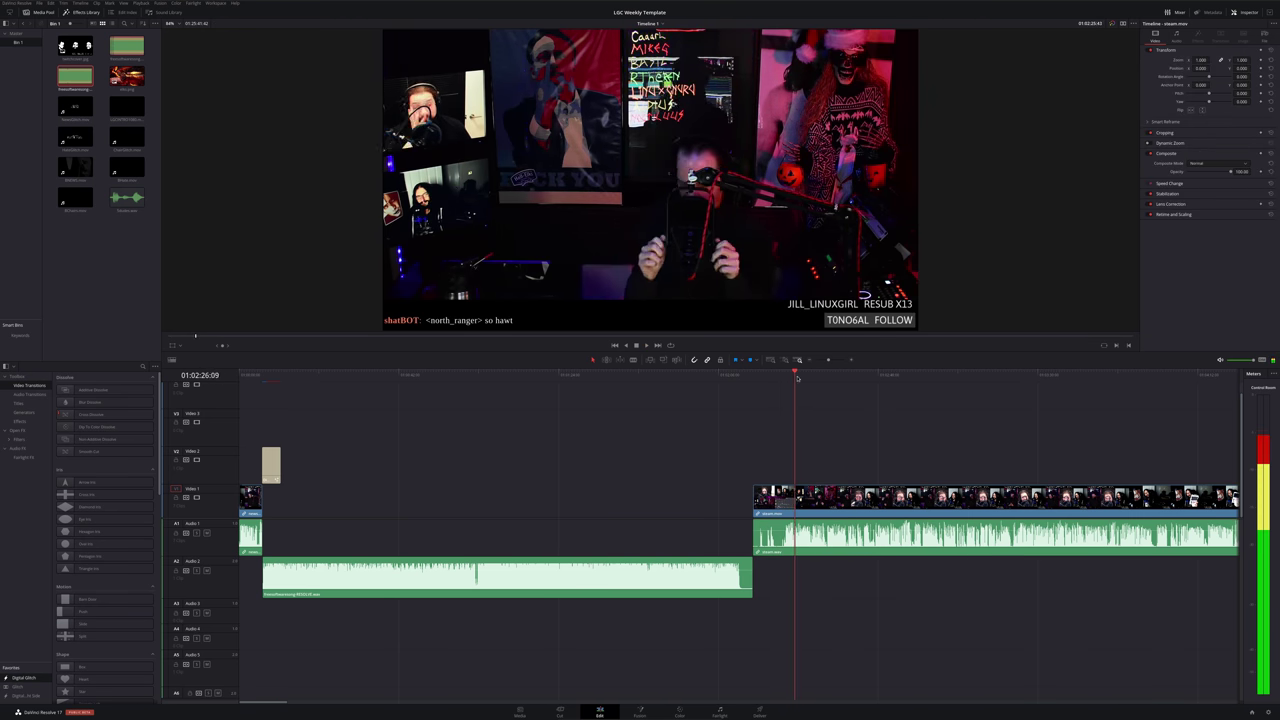
# Split the stream clip at a chosen frame with Ctrl+B and delete its earlier piece
pyautogui.moveTo(785, 379); pyautogui.dragTo(725, 387)
pyautogui.scroll(5, 799, 434)
pyautogui.click(714, 378)
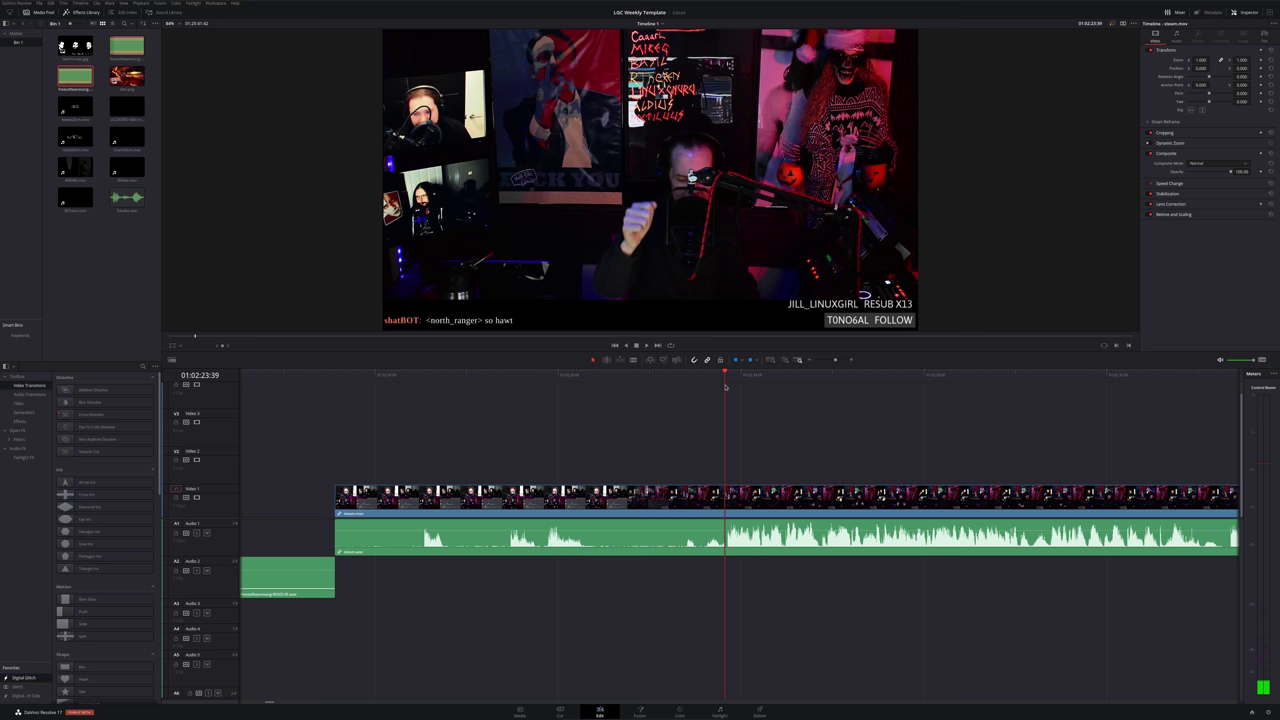
pyautogui.hotkey('ctrl', 'b')
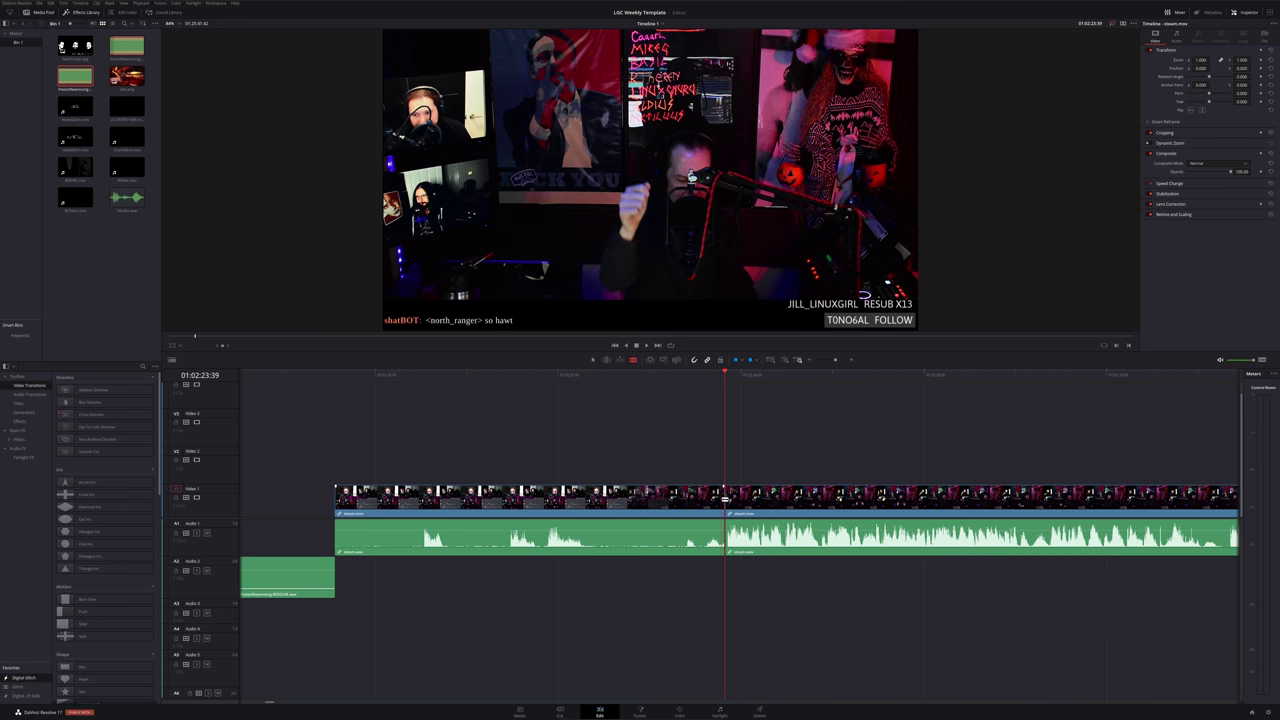
pyautogui.click(705, 504)
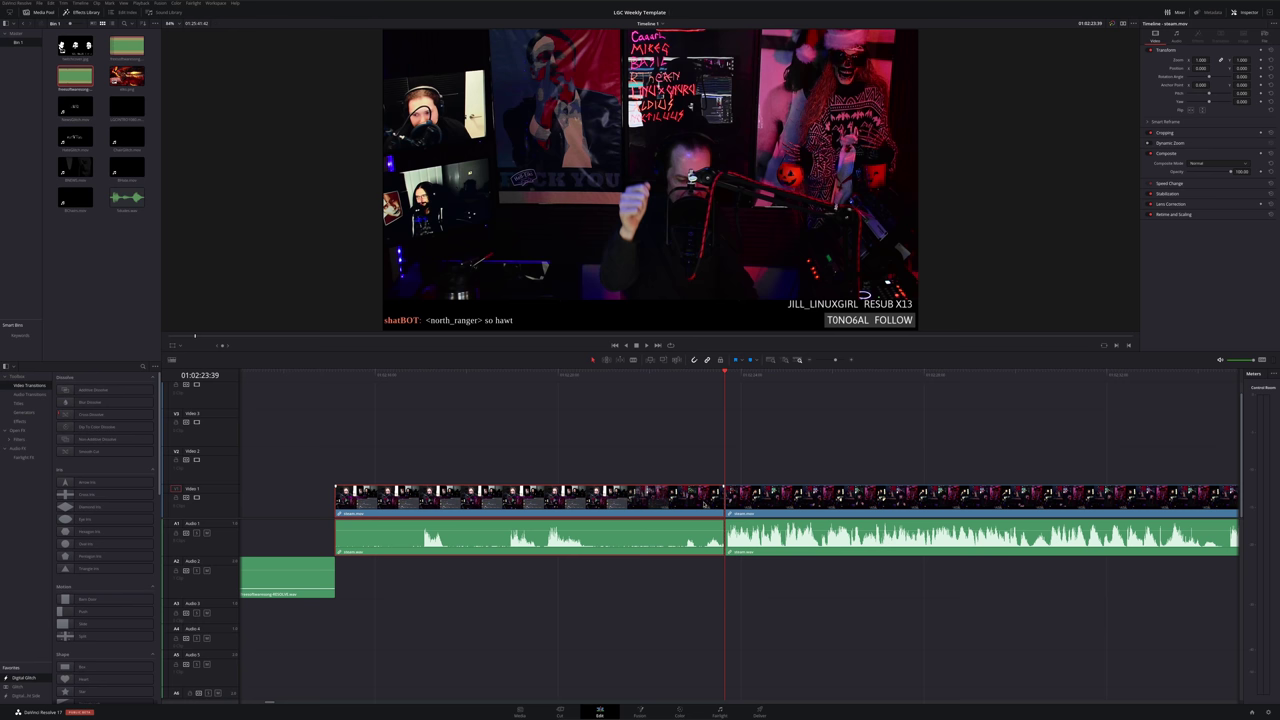
pyautogui.press('BackSpace')
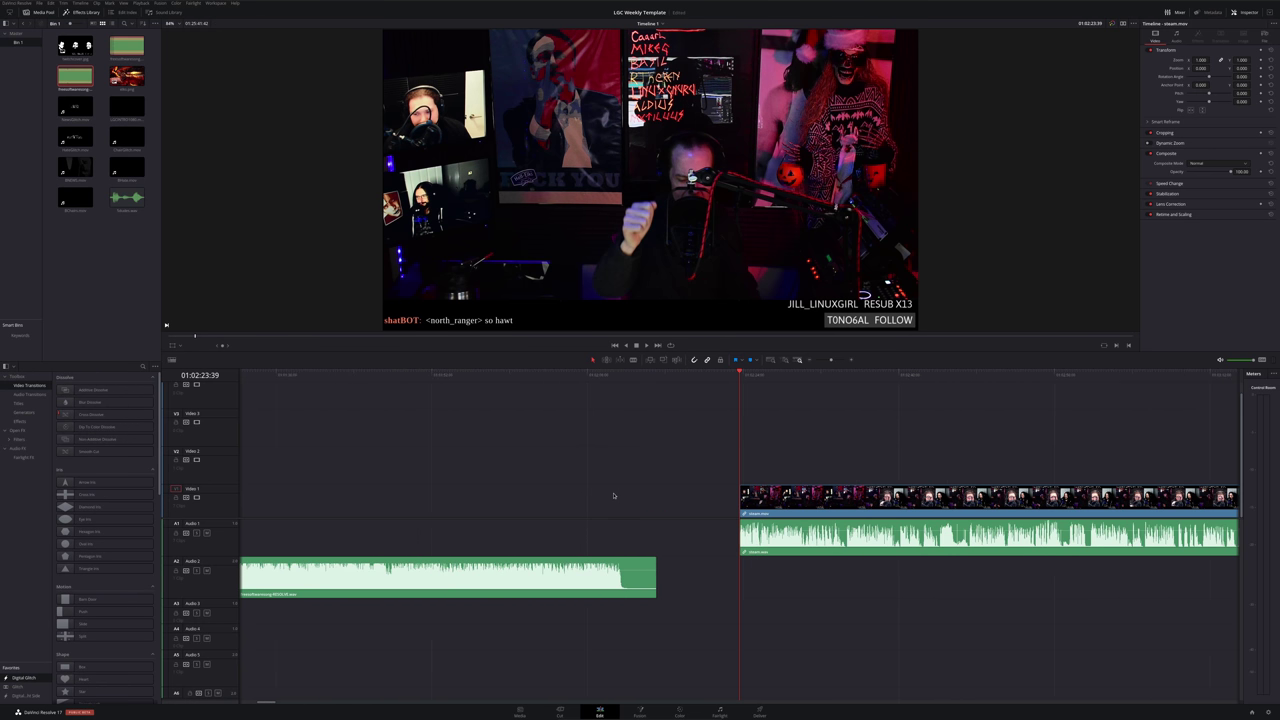
pyautogui.scroll(-3, 614, 496)
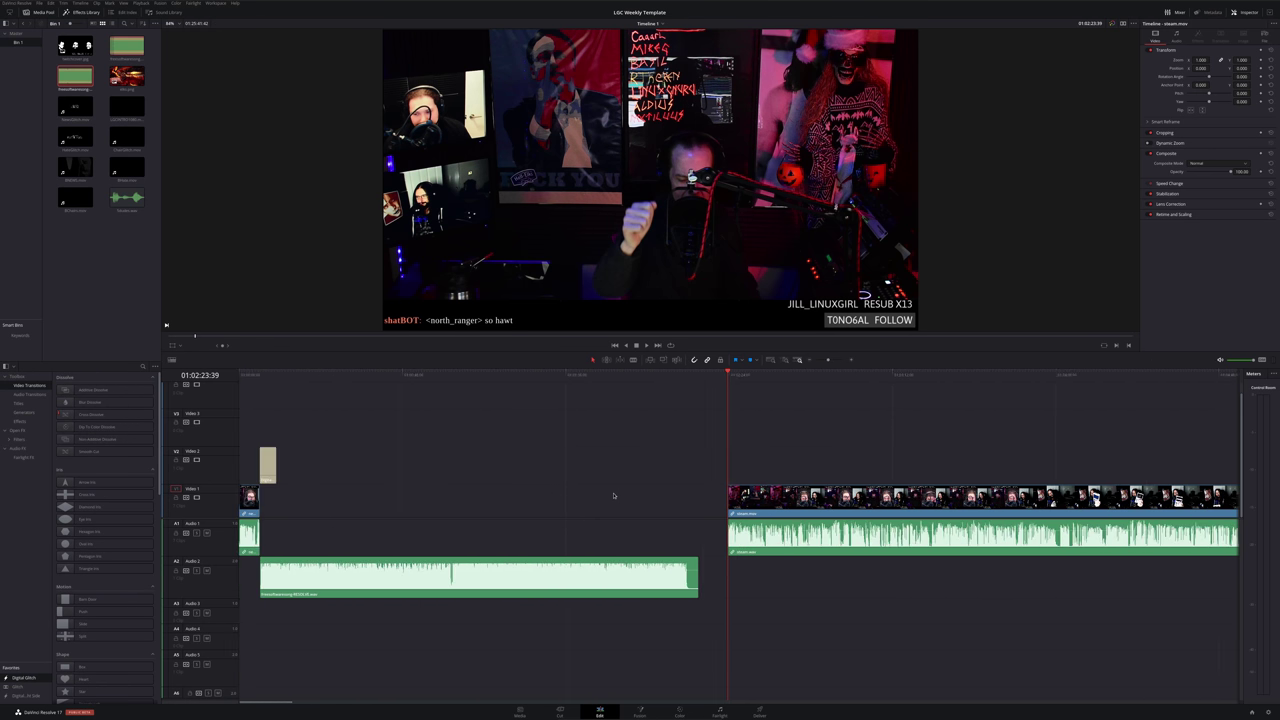
pyautogui.scroll(-2, 614, 496)
pyautogui.scroll(-2, 614, 496)
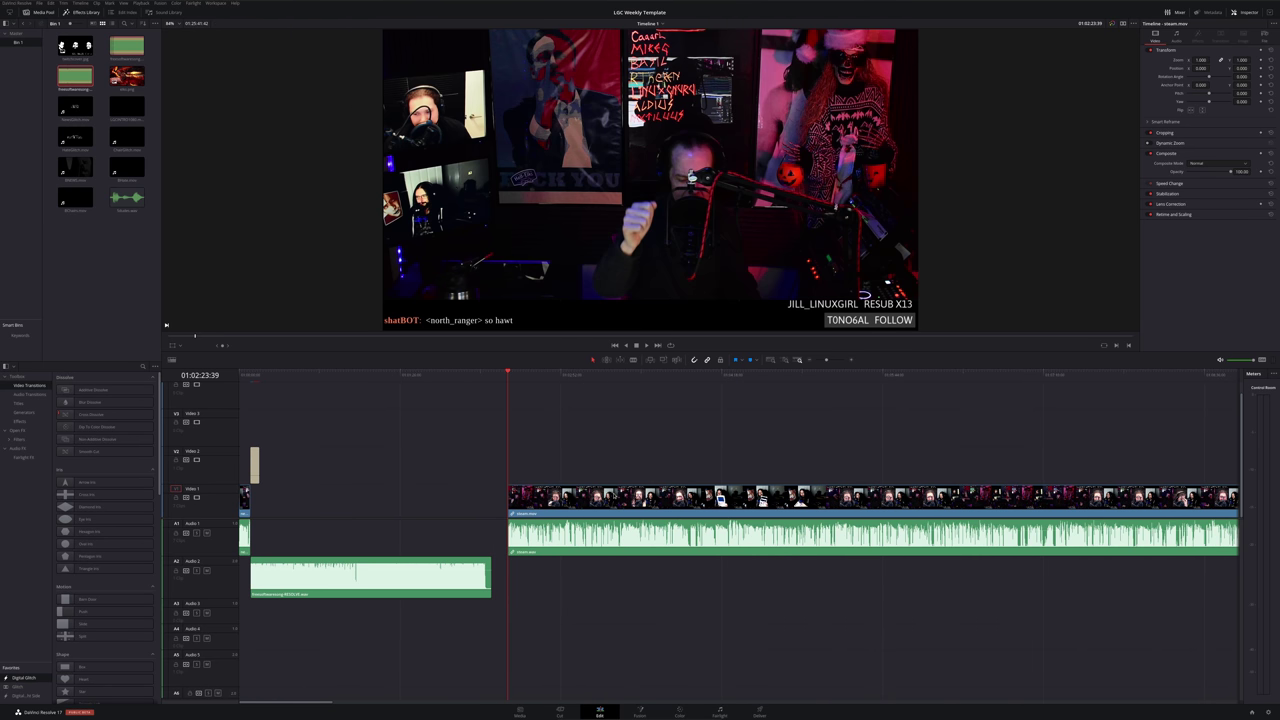
pyautogui.scroll(-1, 614, 496)
pyautogui.scroll(-1, 614, 496)
pyautogui.scroll(-1, 614, 496)
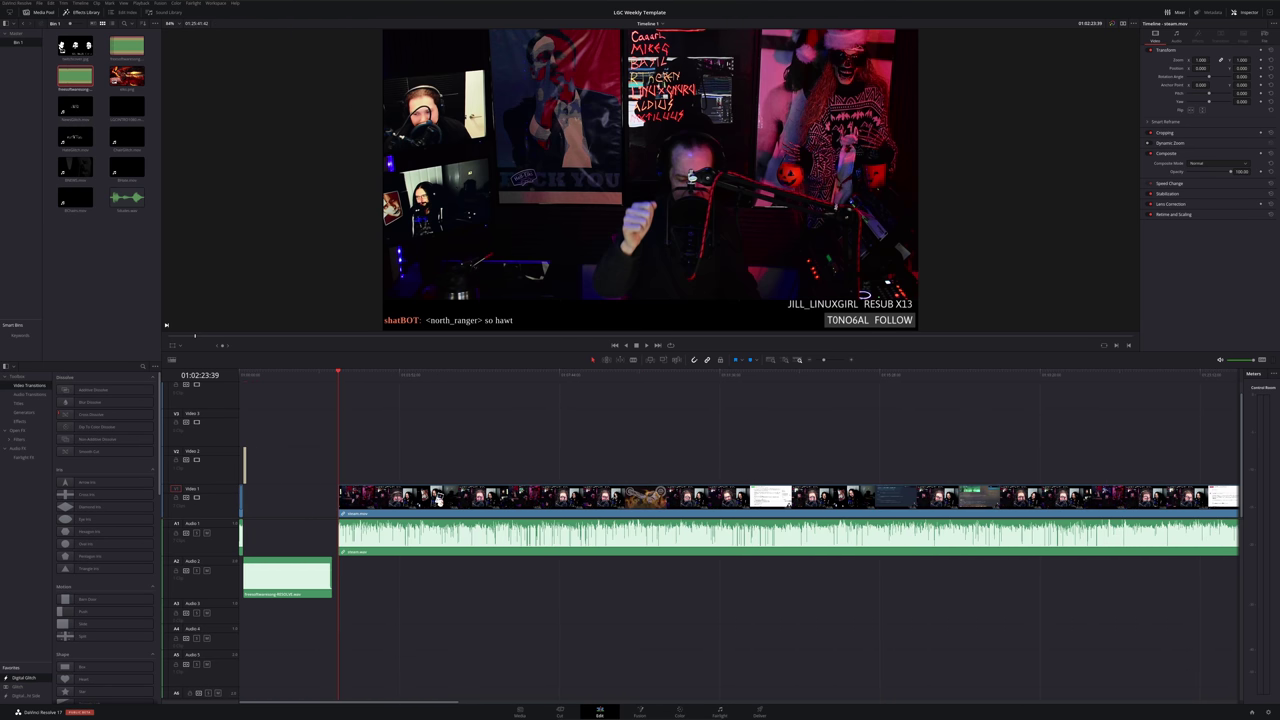
pyautogui.moveTo(325, 378); pyautogui.dragTo(249, 391)
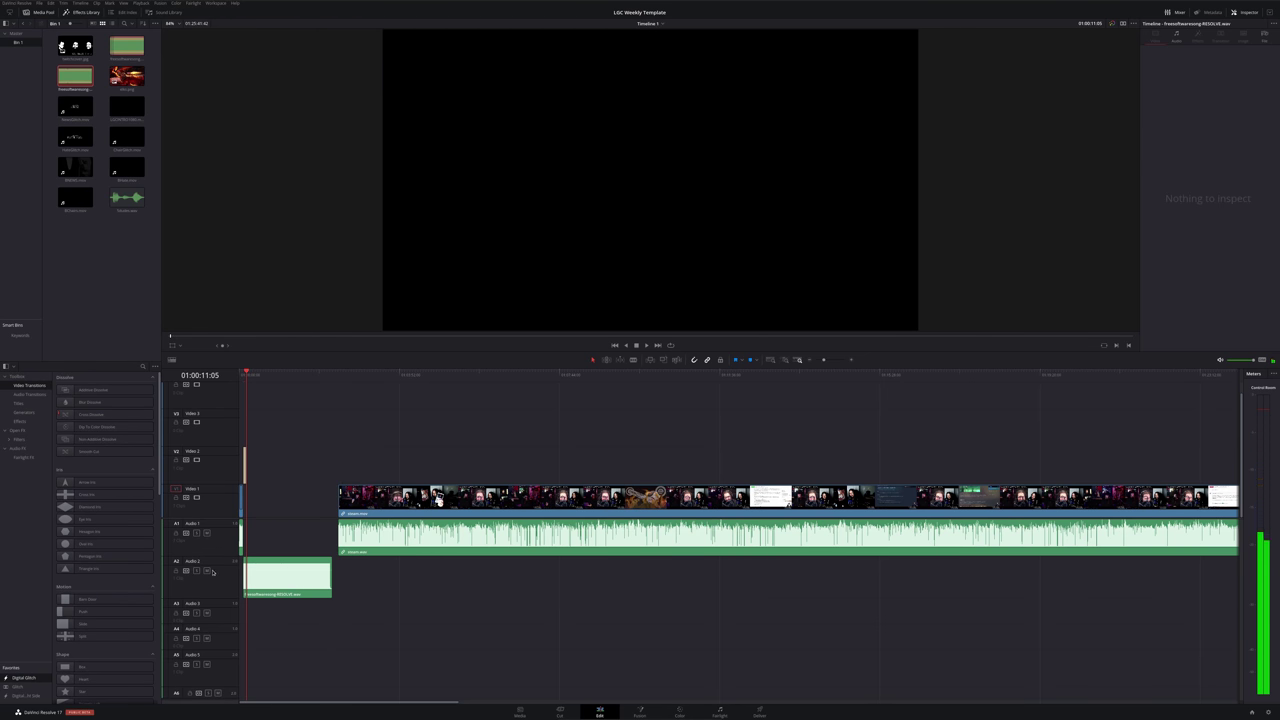
# Mute the Audio 2 music bed and slide the stream clip earlier
pyautogui.click(207, 570)
pyautogui.moveTo(437, 500); pyautogui.dragTo(345, 499)
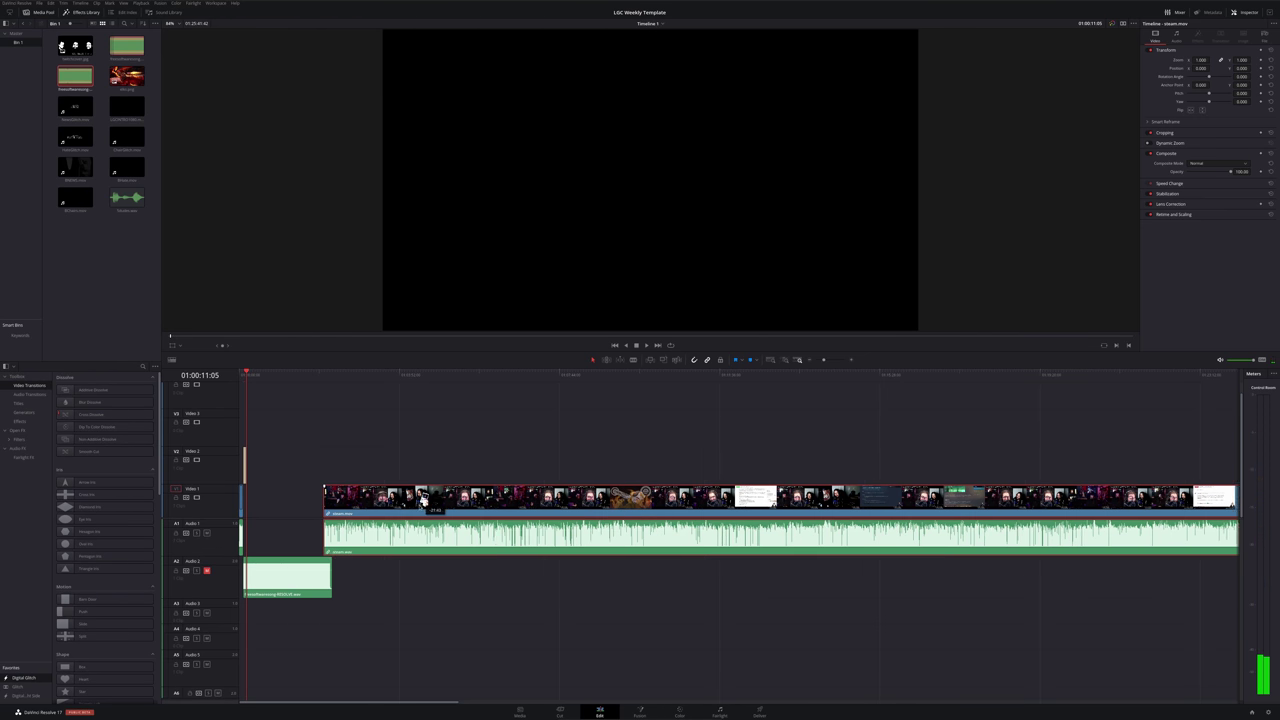
pyautogui.scroll(8, 345, 499)
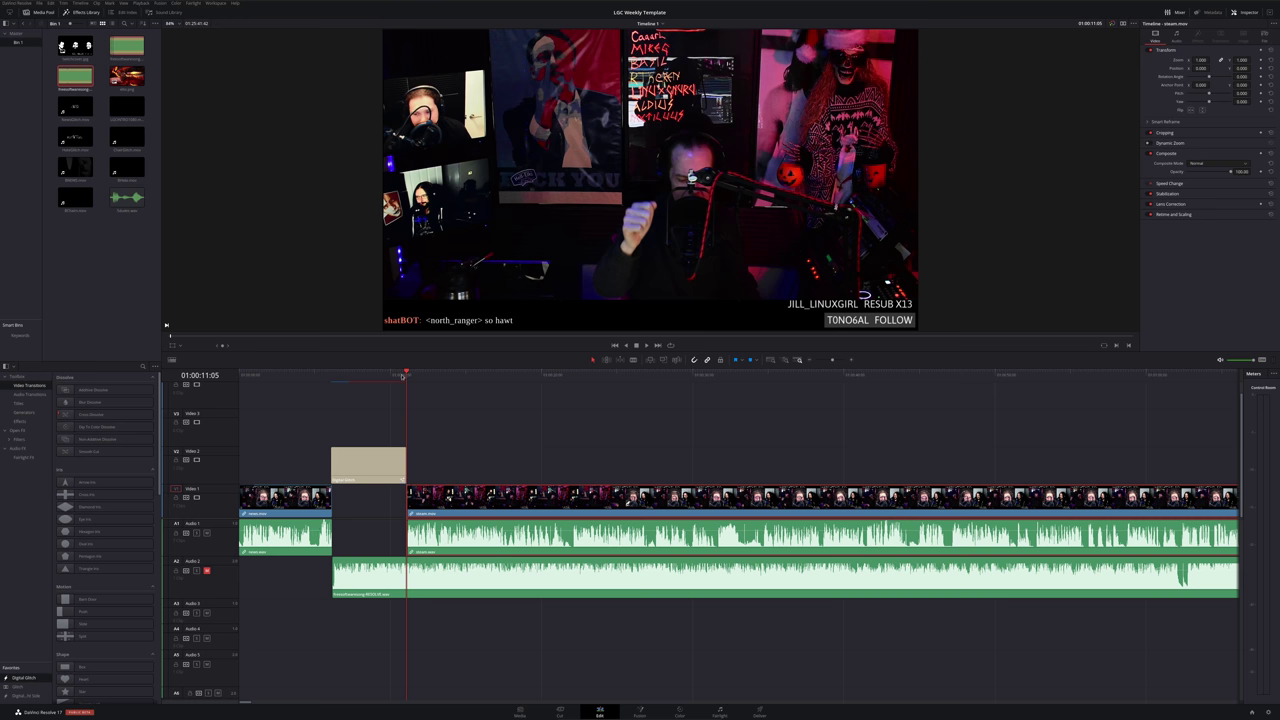
# Shorten the Digital Glitch title's end and extend the stream clip's start back under it
pyautogui.moveTo(401, 376); pyautogui.dragTo(382, 385)
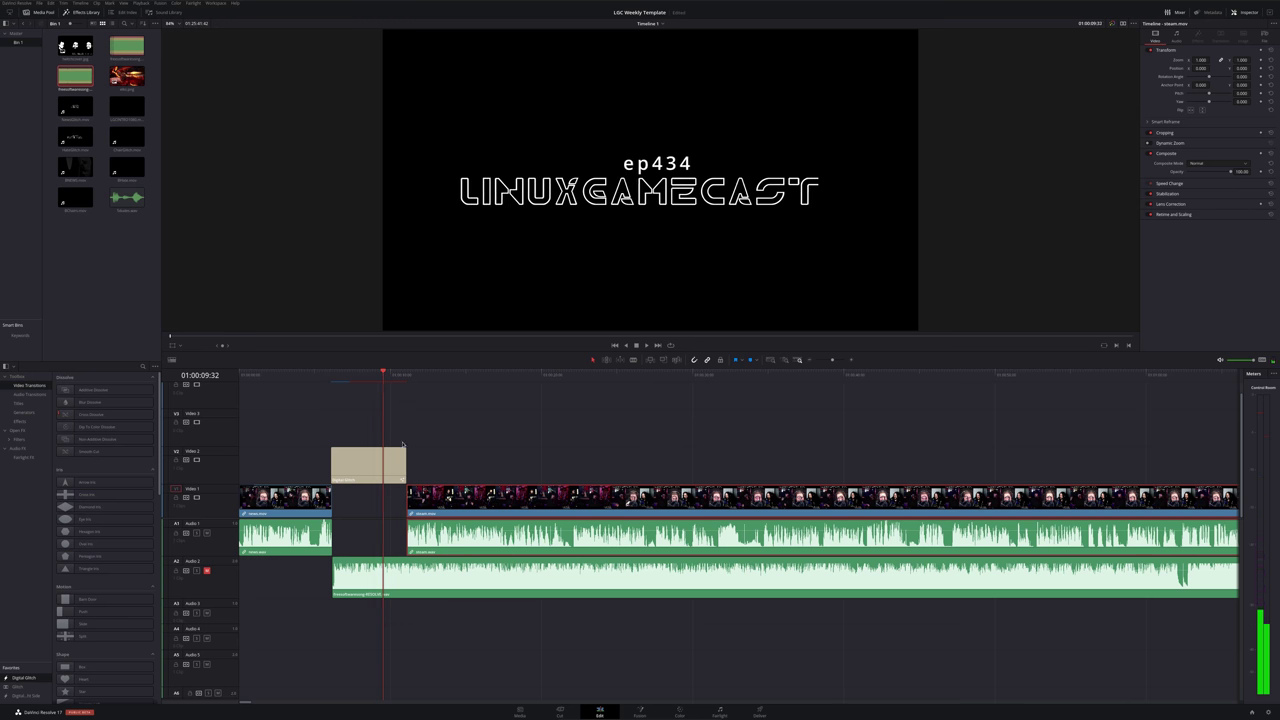
pyautogui.moveTo(405, 449); pyautogui.dragTo(386, 455)
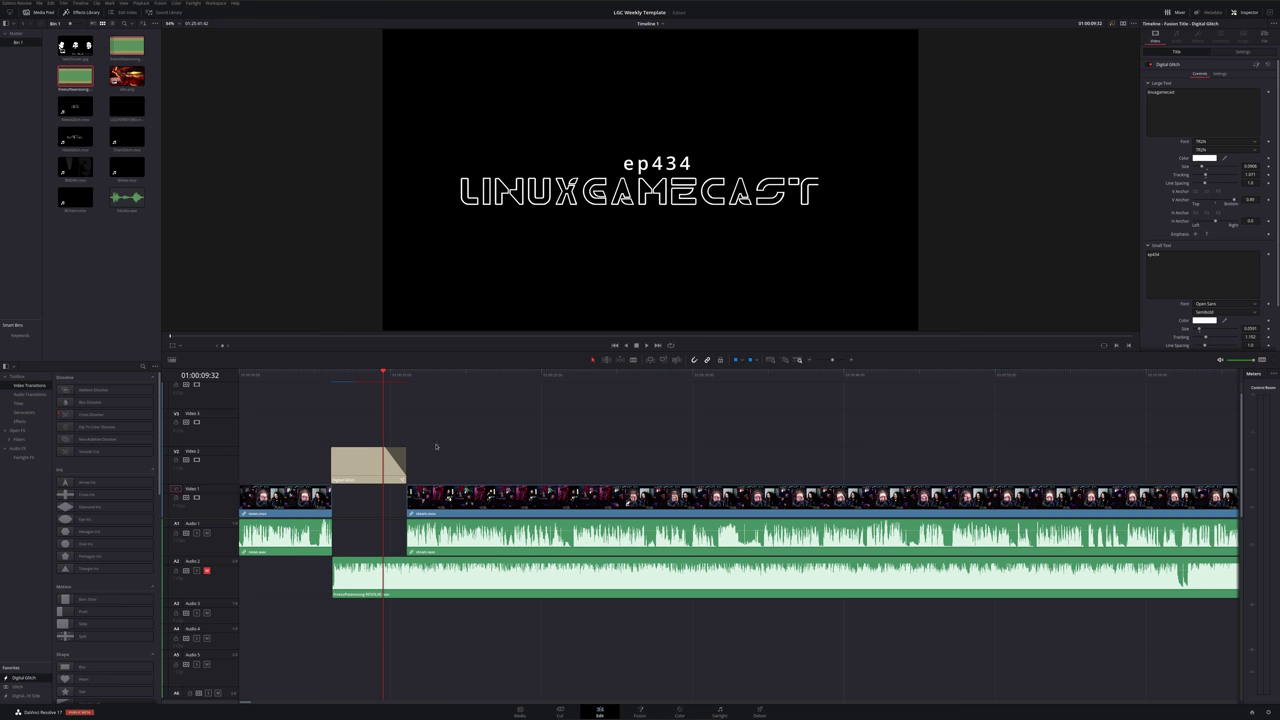
pyautogui.moveTo(408, 497); pyautogui.dragTo(384, 497)
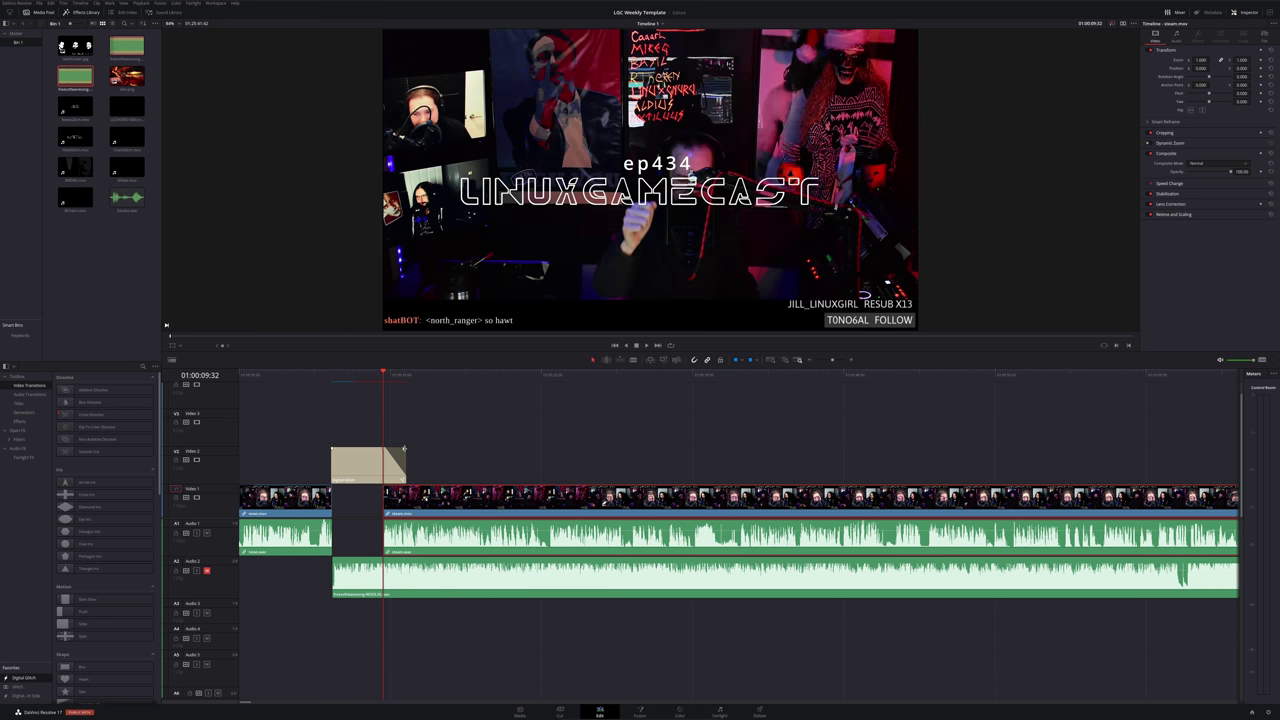
pyautogui.press('space')
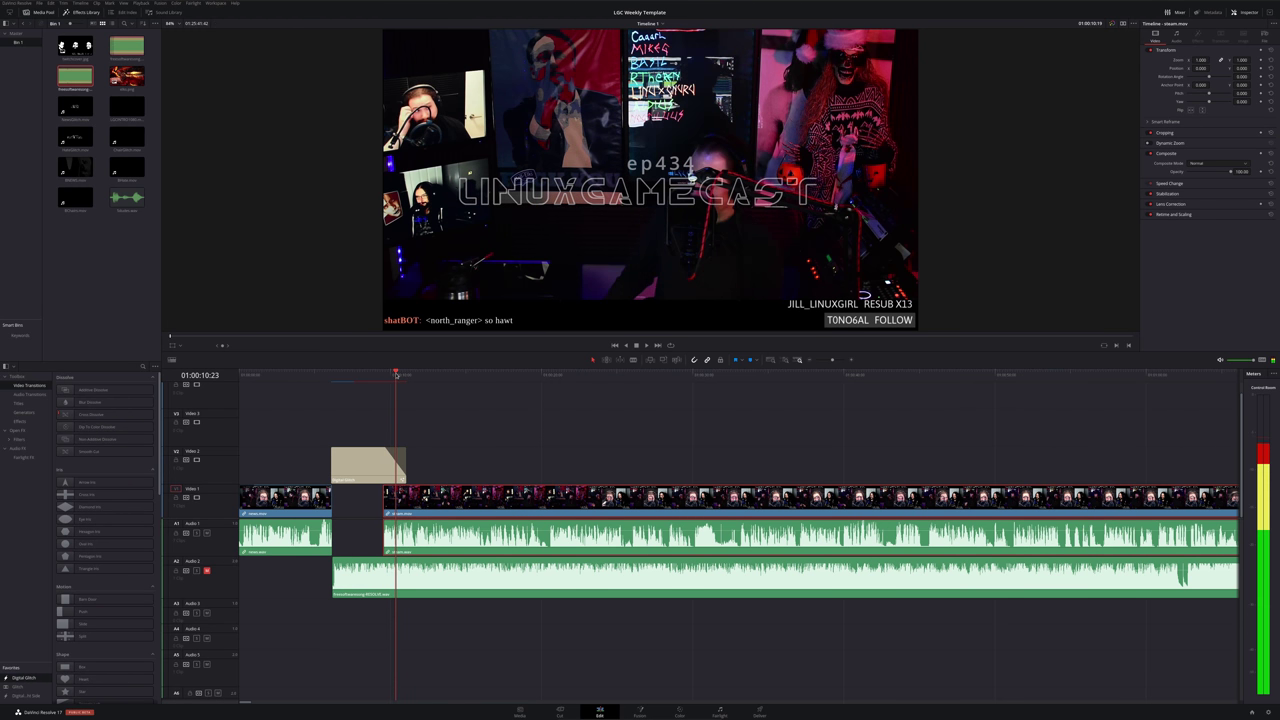
pyautogui.moveTo(398, 375); pyautogui.dragTo(405, 378)
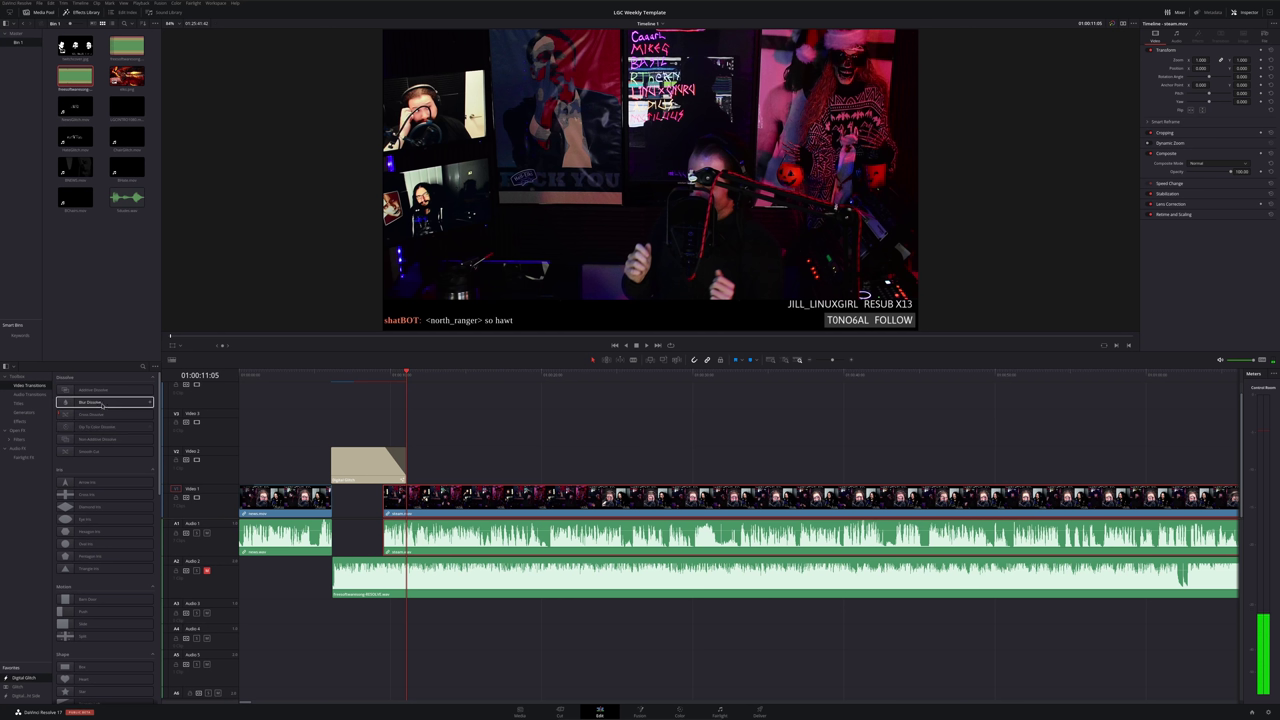
# Apply a Blur Dissolve to the start of the stream clip and preview it
pyautogui.moveTo(100, 402)
pyautogui.mouseDown()
pyautogui.moveTo(388, 511)
pyautogui.moveTo(347, 489)
pyautogui.mouseUp()
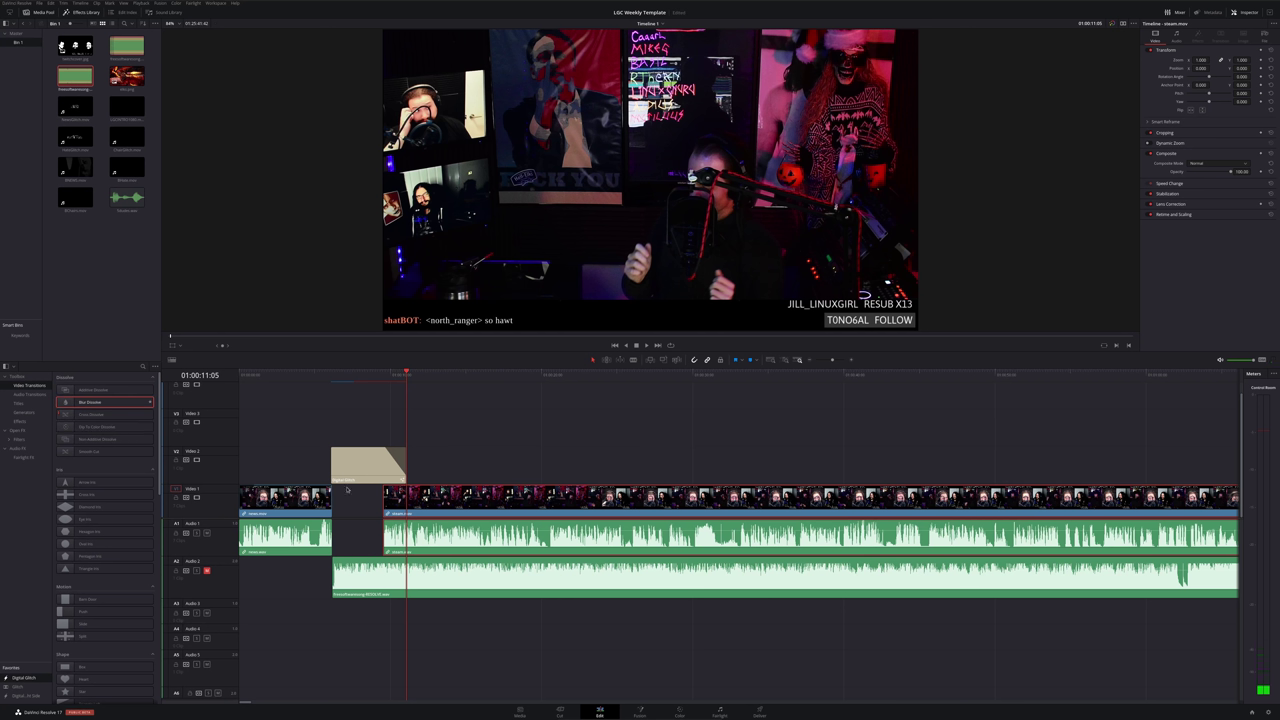
pyautogui.moveTo(100, 402); pyautogui.dragTo(393, 505)
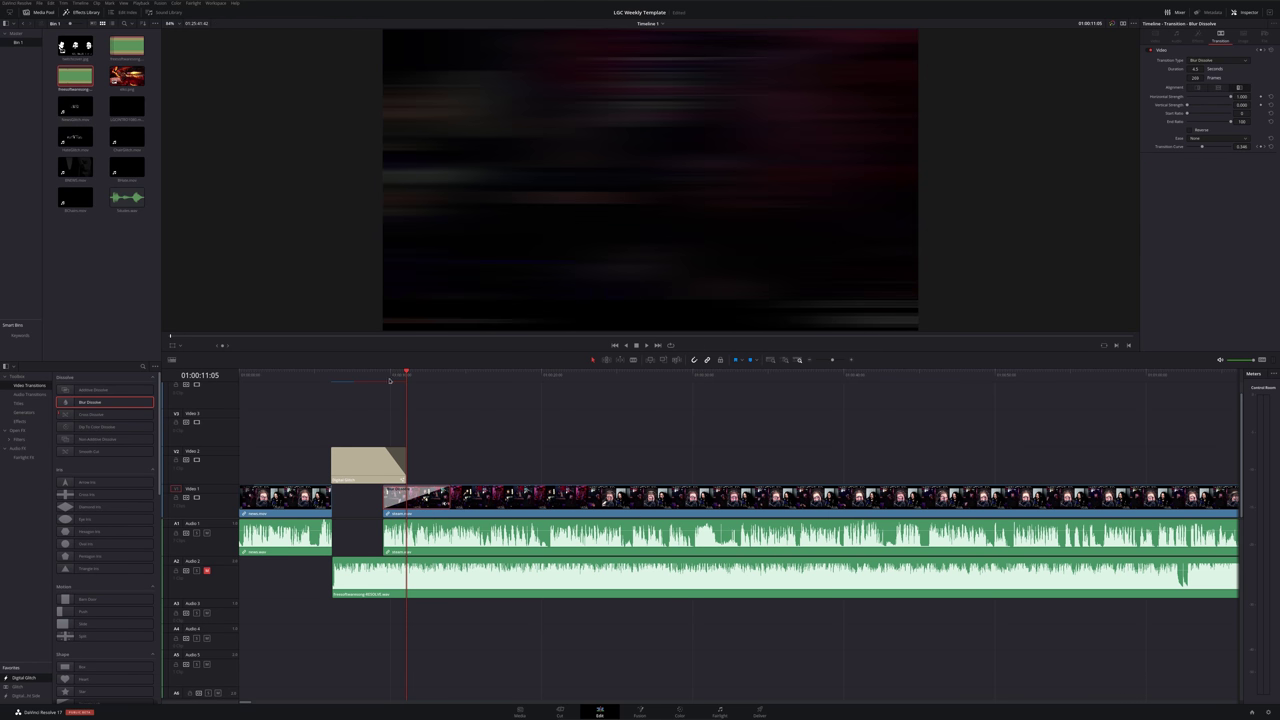
pyautogui.moveTo(390, 380); pyautogui.dragTo(460, 392)
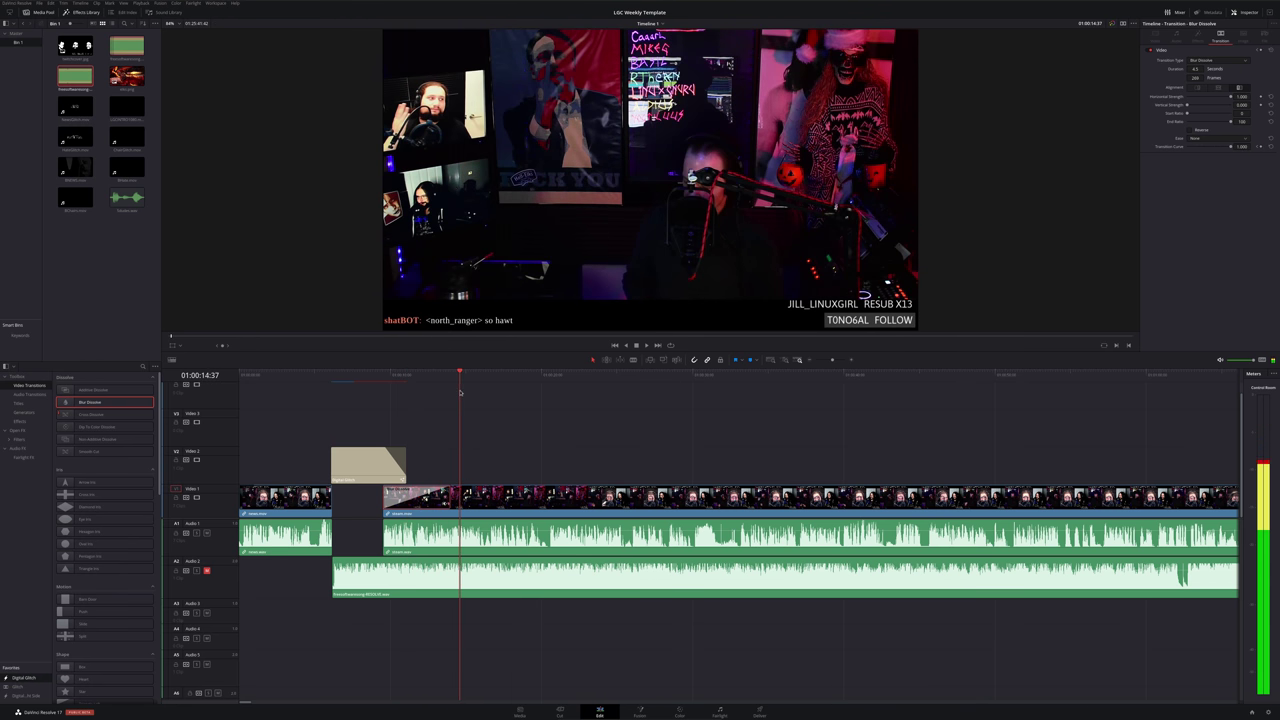
pyautogui.click(421, 380)
pyautogui.press('space')
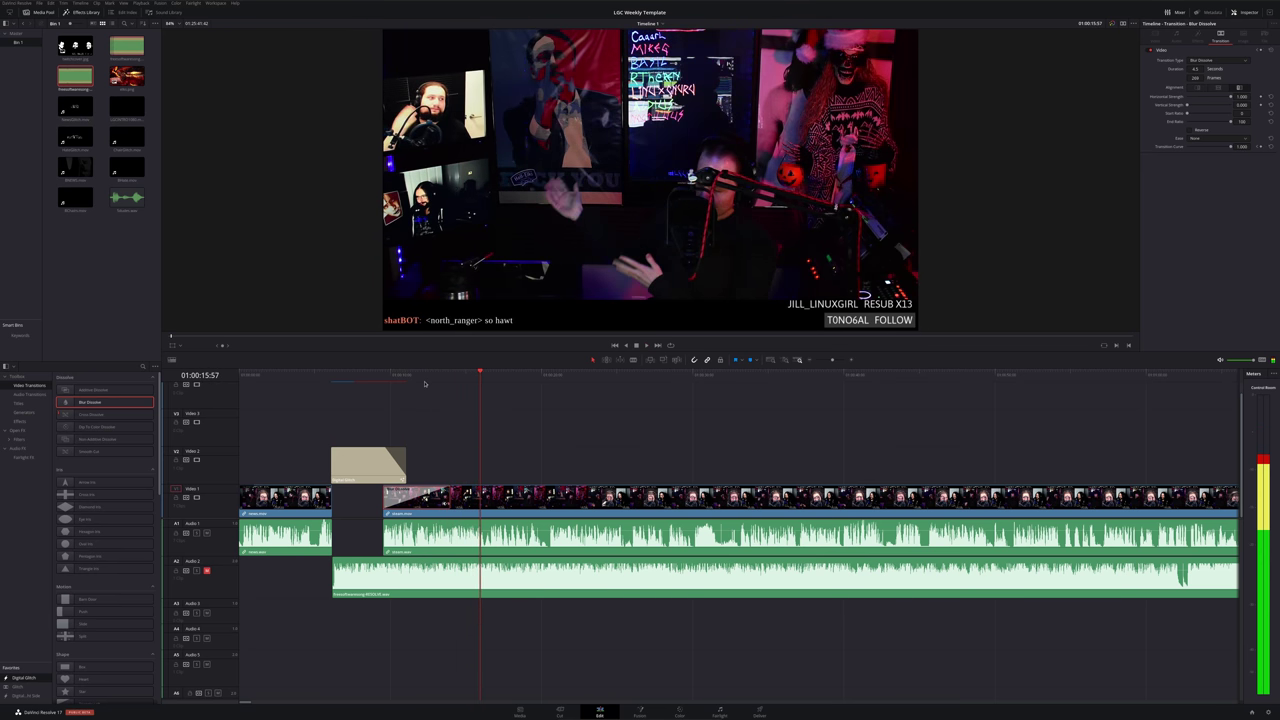
# Replay the blur transition and set the viewer zoom to Fit
pyautogui.scroll(2, 399, 151)
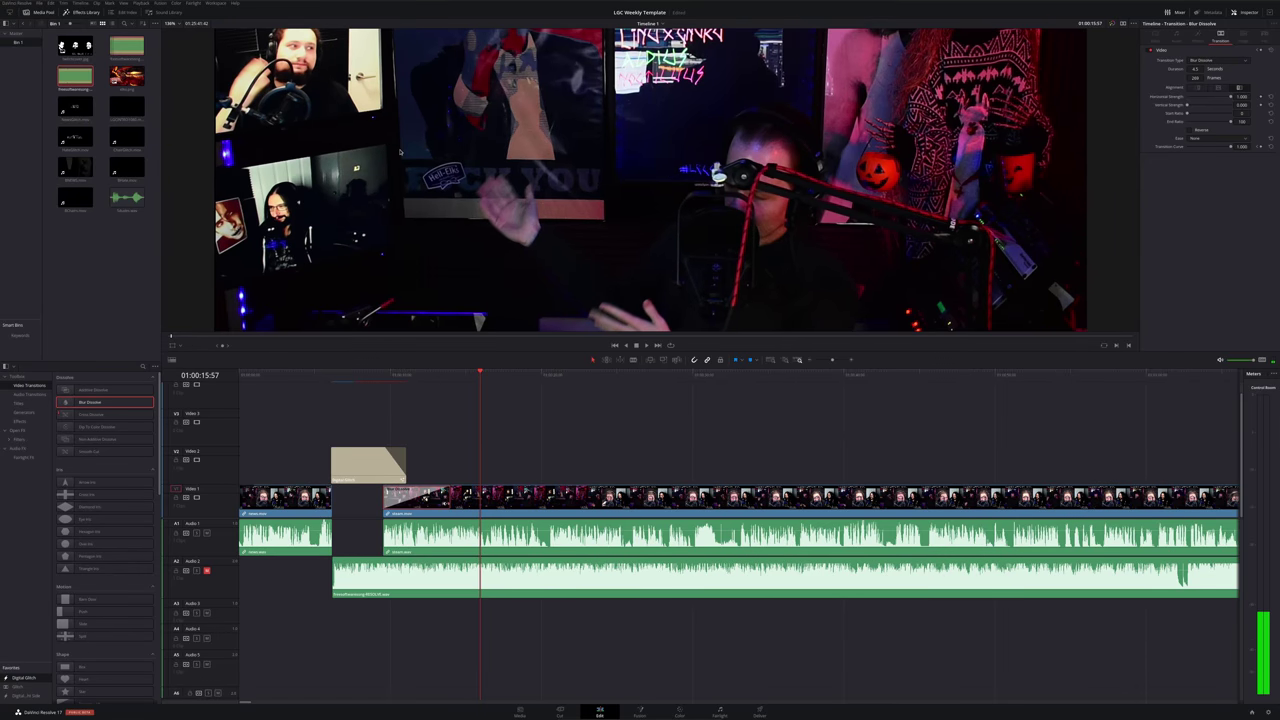
pyautogui.scroll(1, 399, 151)
pyautogui.scroll(1, 560, 180)
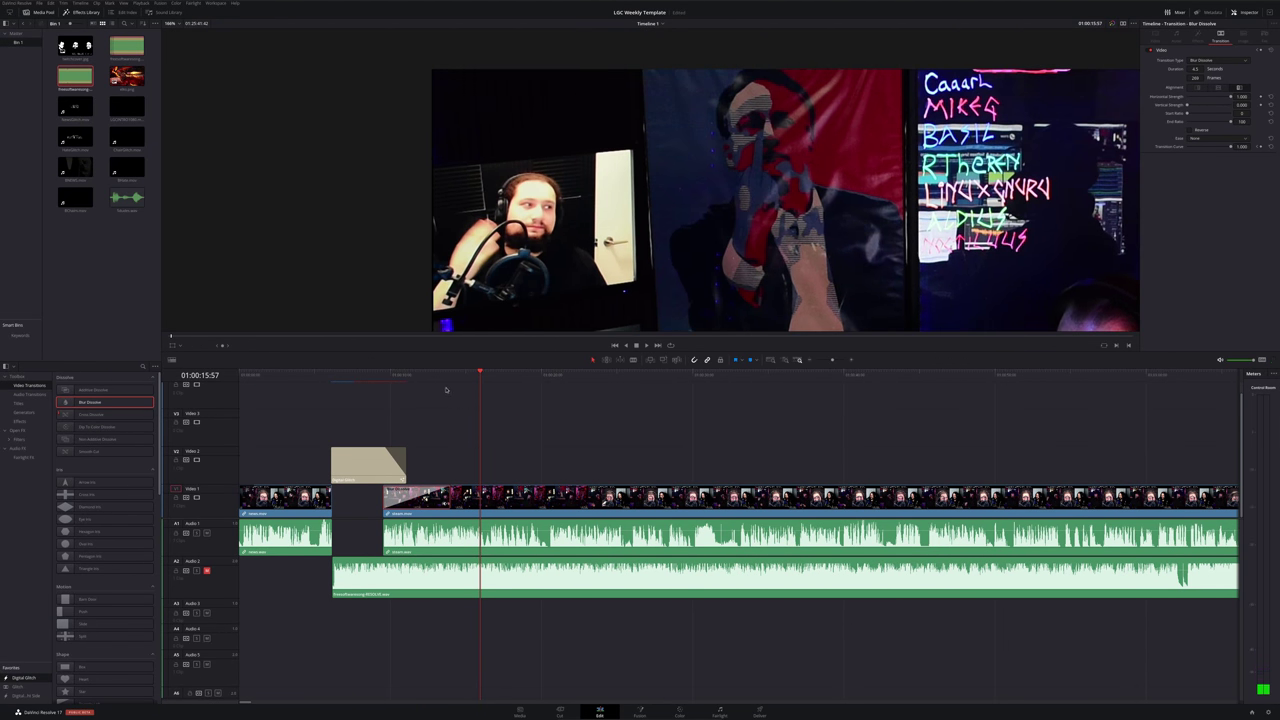
pyautogui.click(449, 374)
pyautogui.press('space')
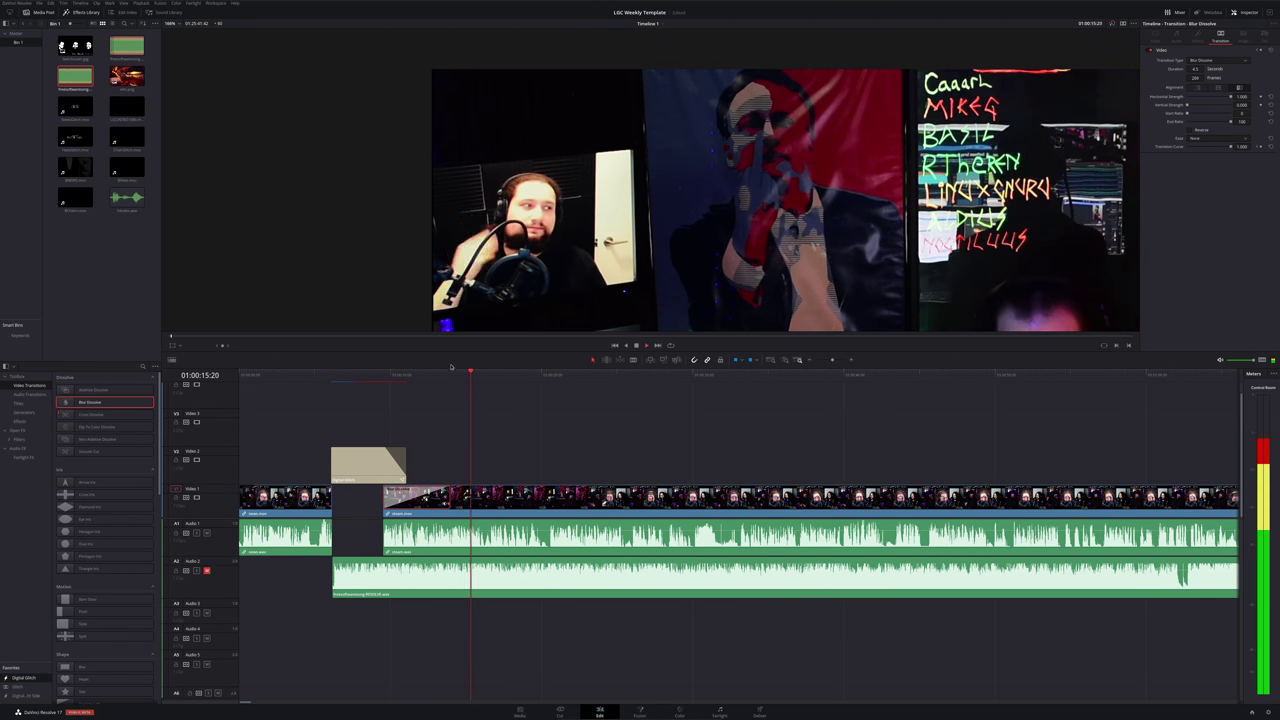
pyautogui.press('space')
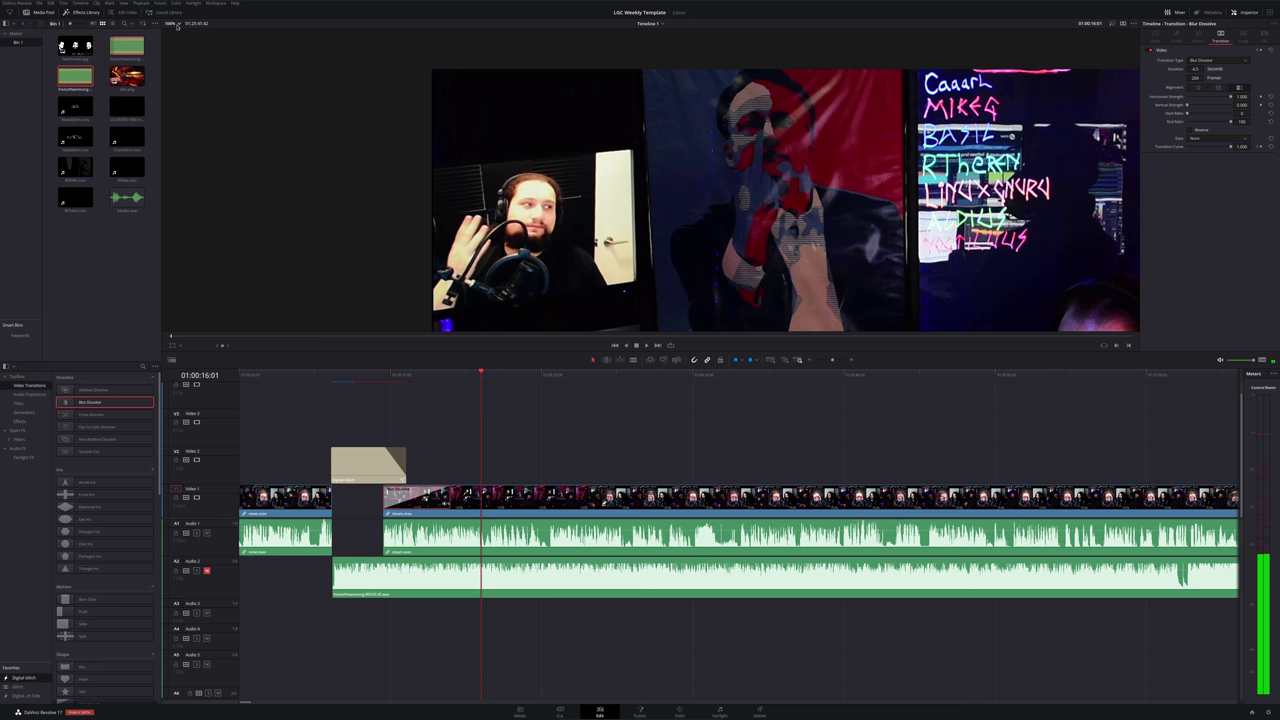
pyautogui.click(178, 24)
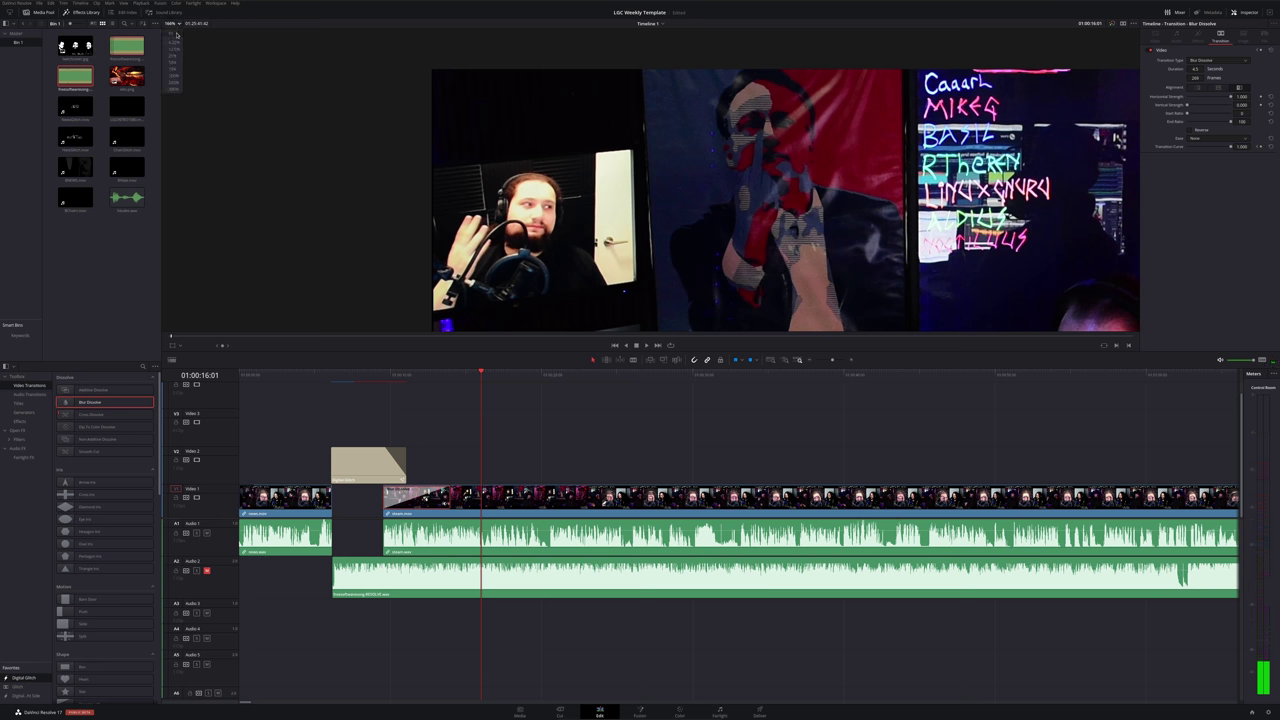
pyautogui.click(176, 36)
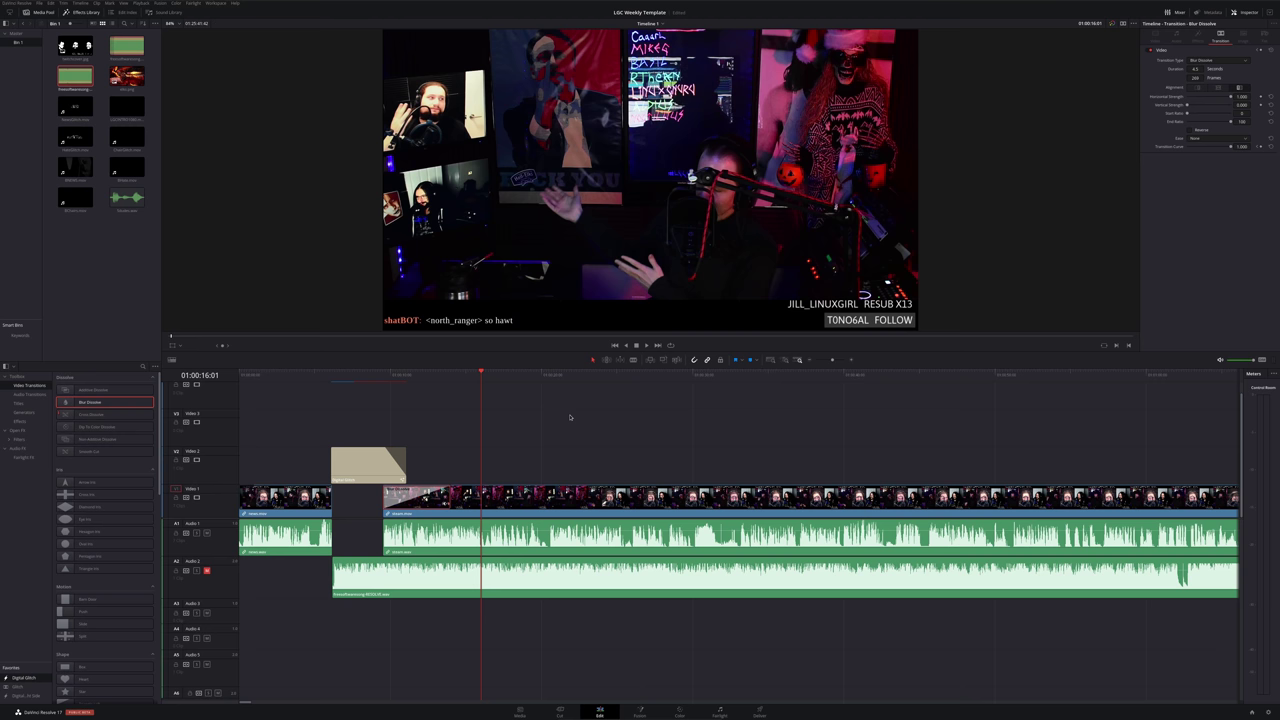
pyautogui.scroll(-2, 531, 442)
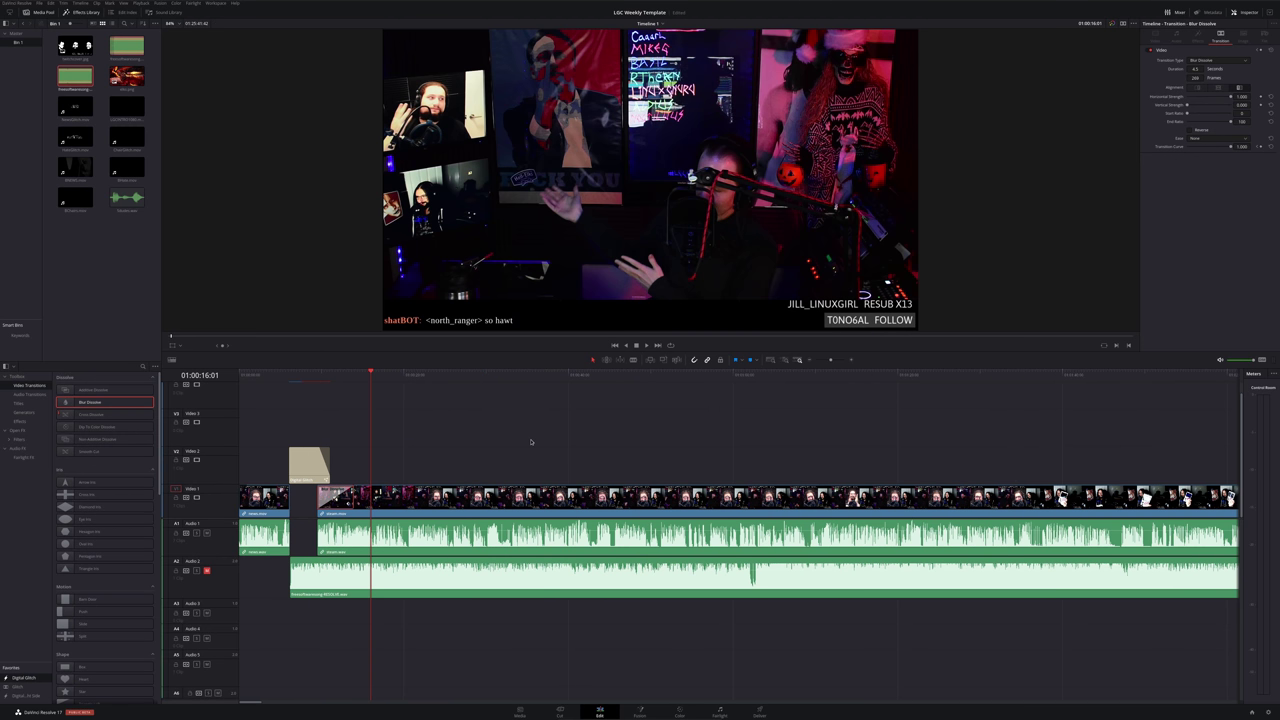
pyautogui.scroll(-2, 531, 442)
pyautogui.scroll(-2, 531, 442)
pyautogui.scroll(-2, 531, 442)
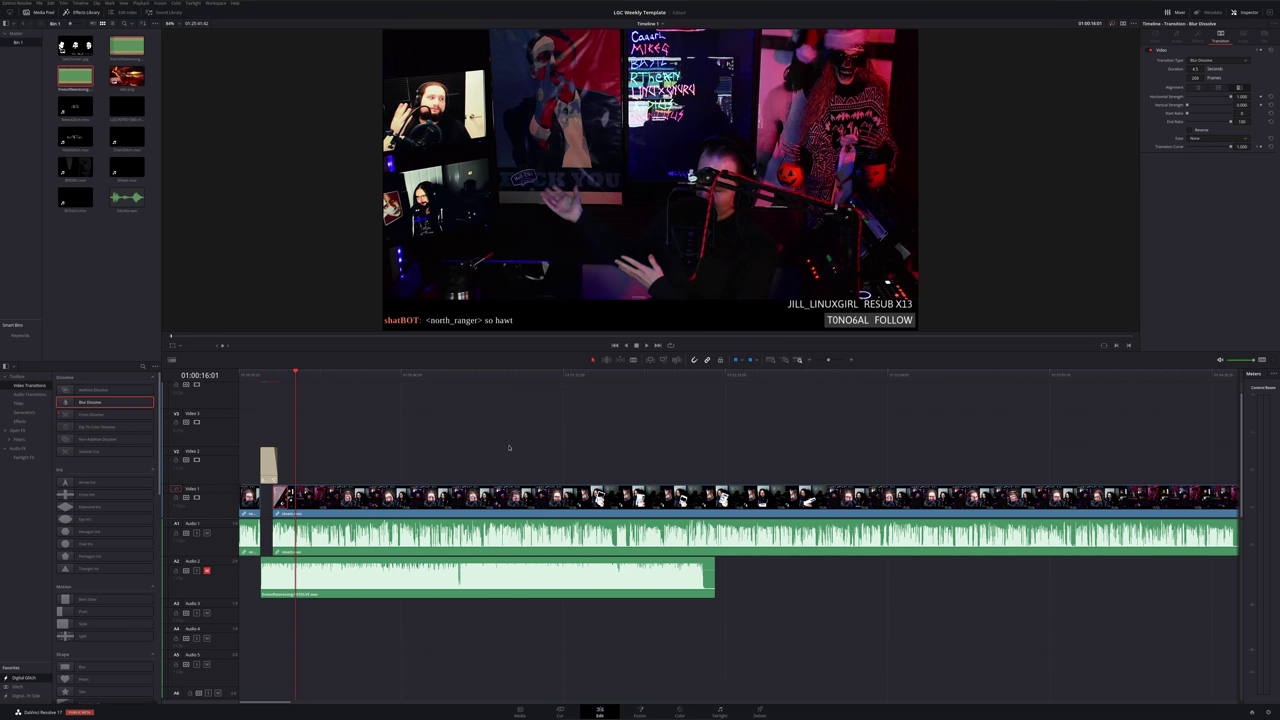
pyautogui.scroll(2, 500, 449)
pyautogui.scroll(2, 494, 450)
pyautogui.scroll(2, 493, 453)
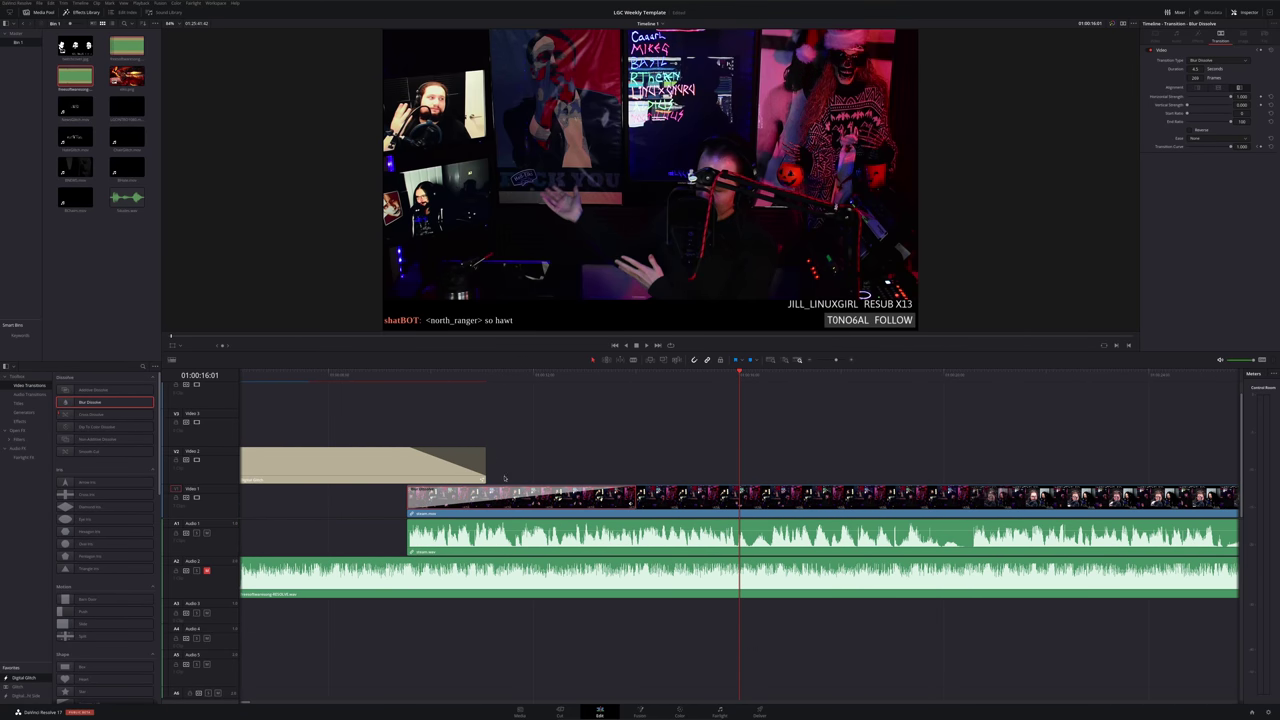
pyautogui.hscroll(-3, 541, 503)
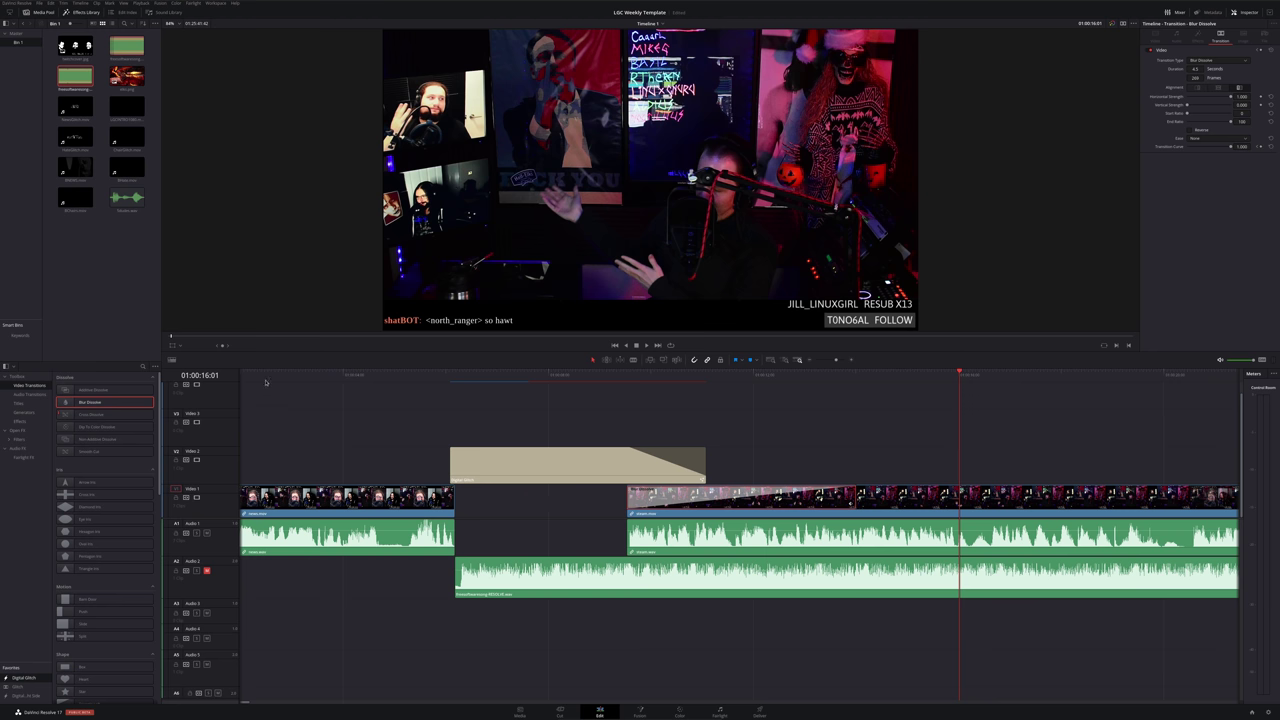
pyautogui.moveTo(390, 380); pyautogui.dragTo(297, 381)
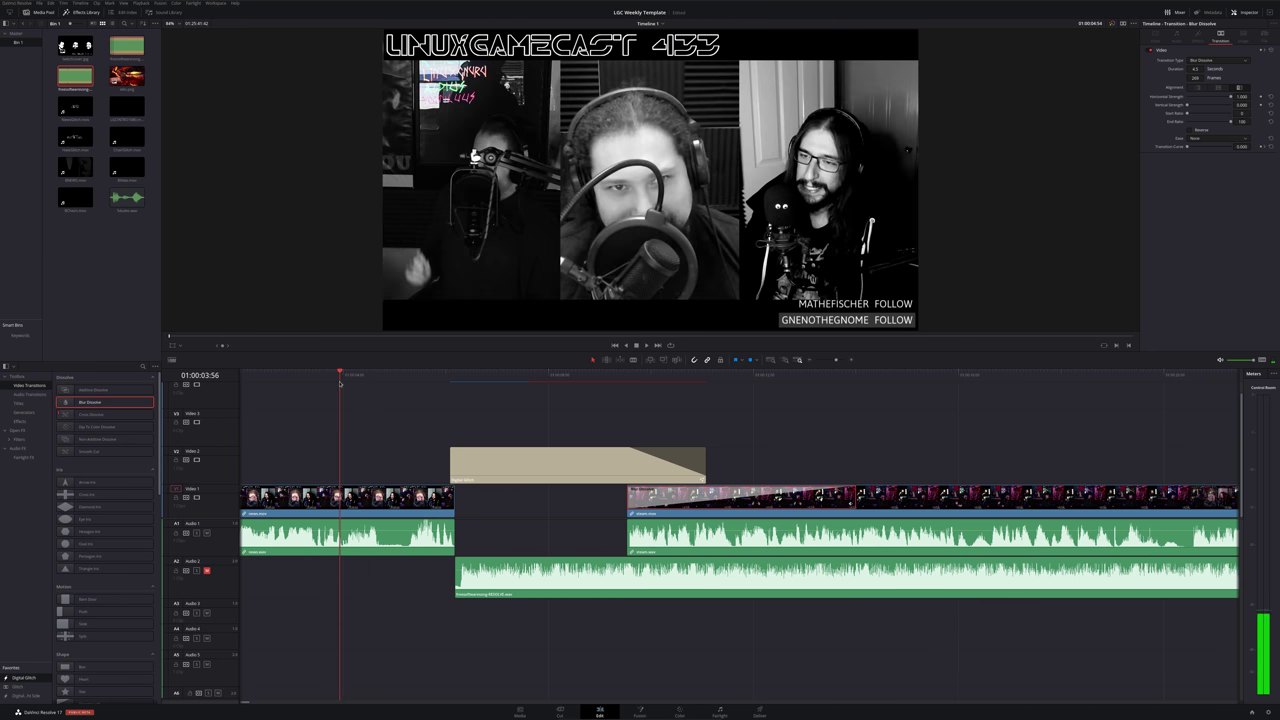
pyautogui.press('space')
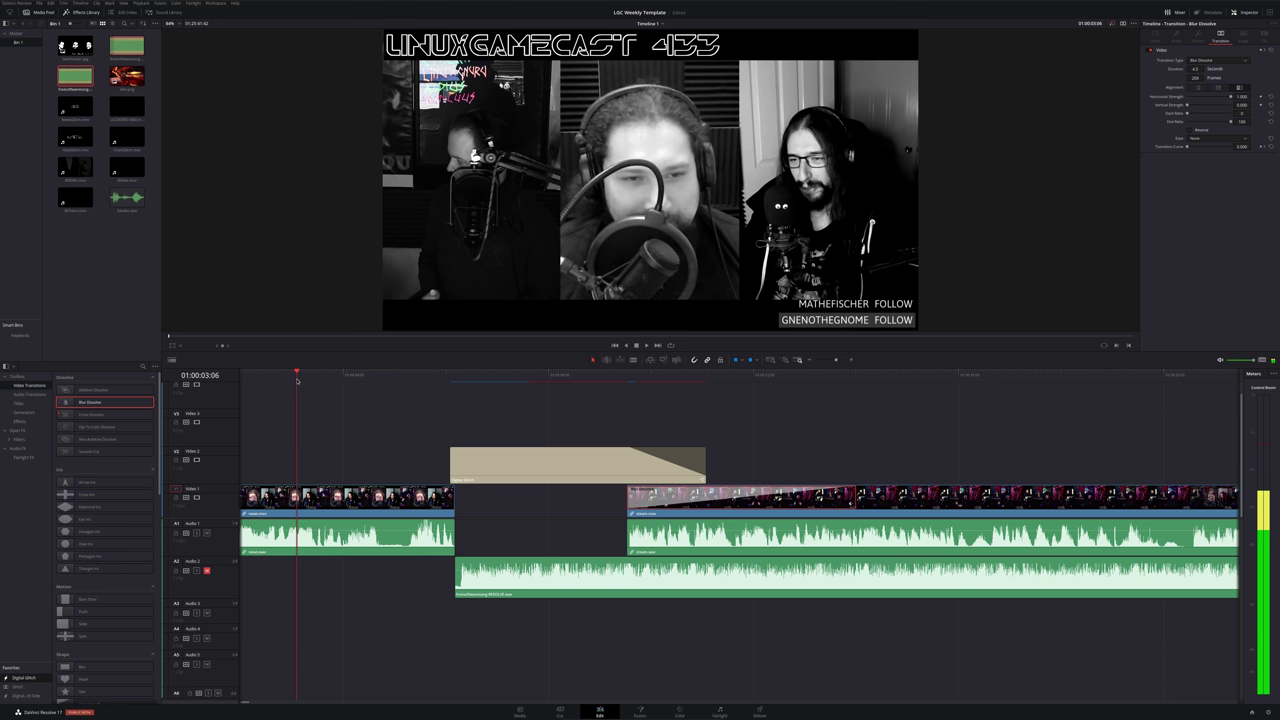
pyautogui.press('space')
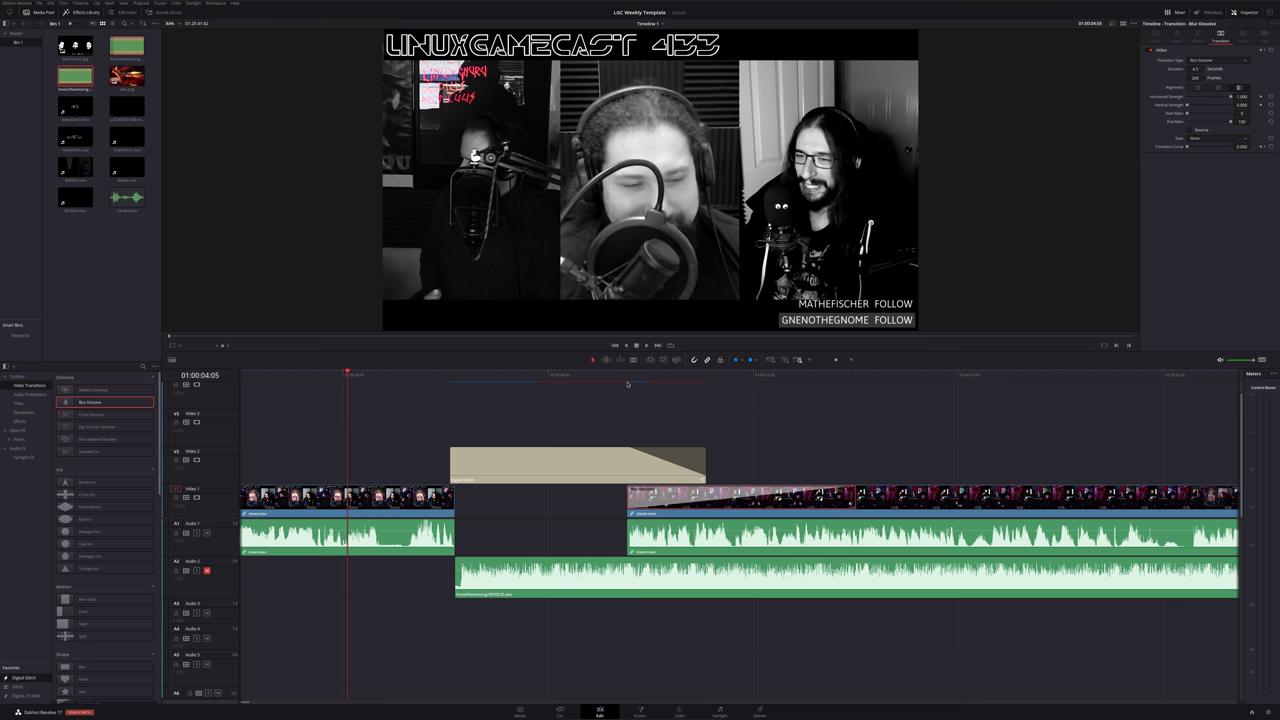
pyautogui.click(627, 383)
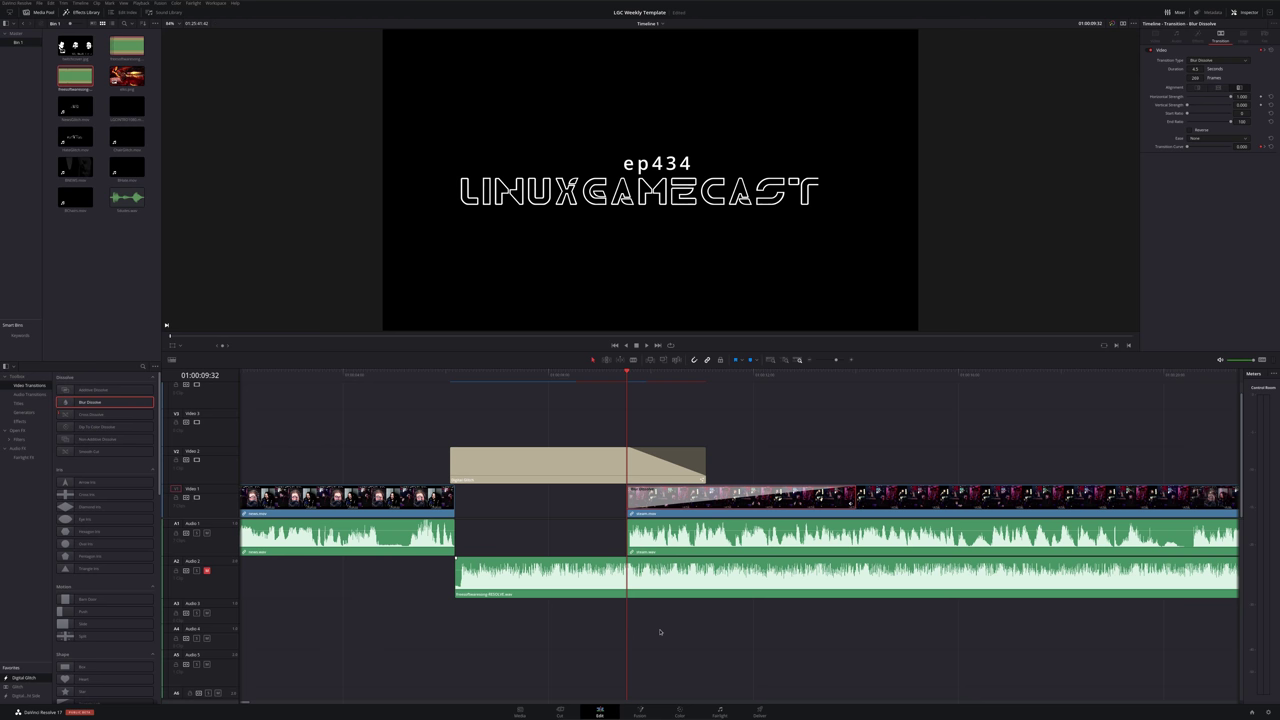
# Zoom in around the title and select the stream and music clips
pyautogui.hotkey('ctrl', '=')
pyautogui.hscroll(3, 660, 632)
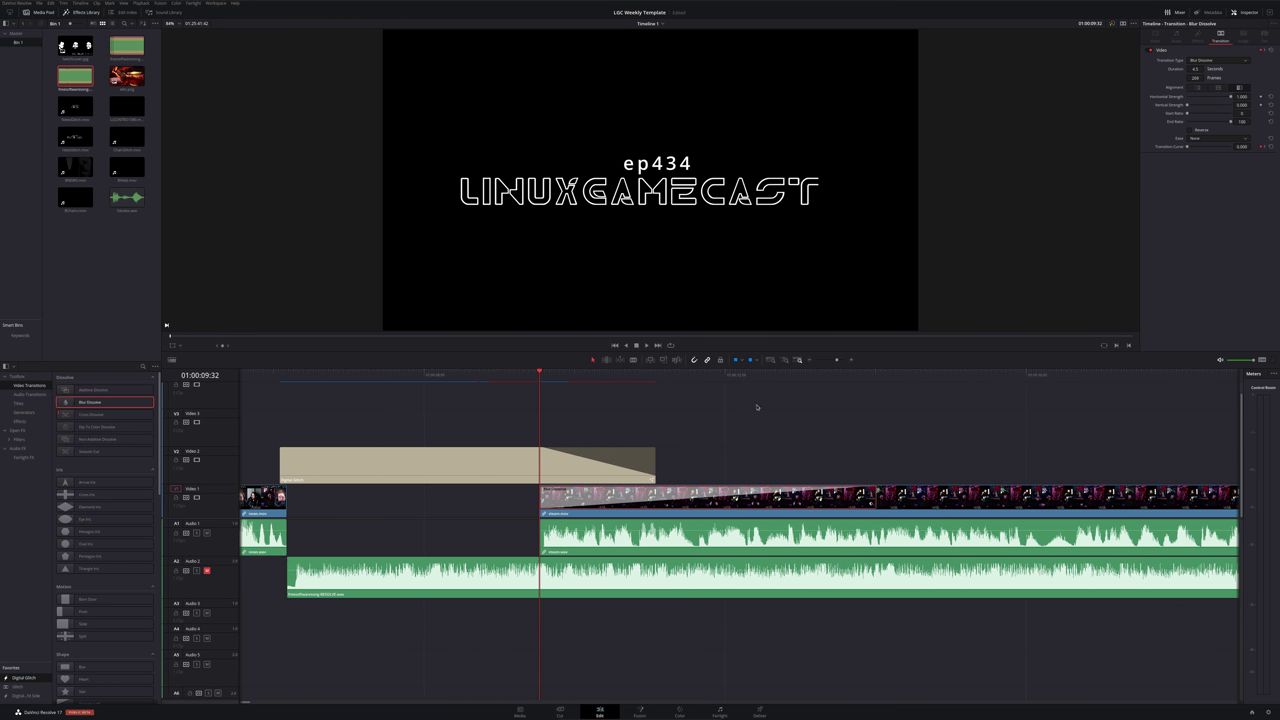
pyautogui.moveTo(757, 407)
pyautogui.mouseDown()
pyautogui.moveTo(967, 611)
pyautogui.moveTo(801, 428)
pyautogui.mouseUp()
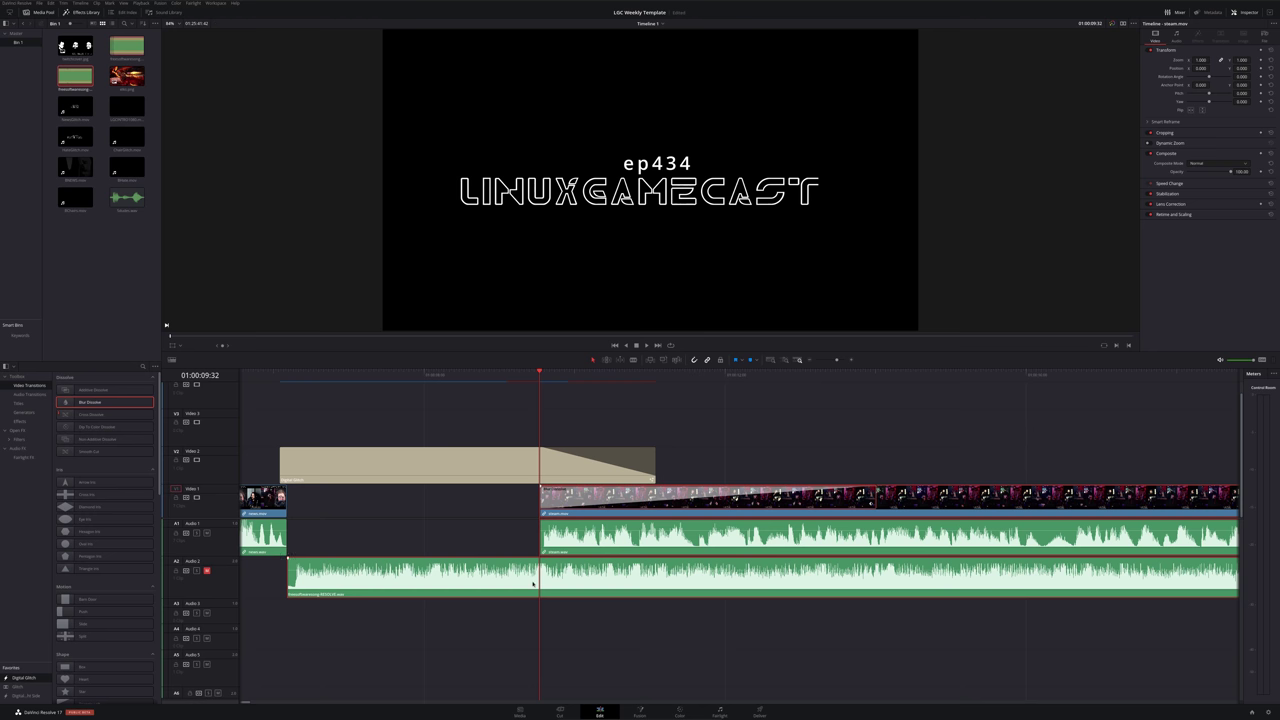
pyautogui.scroll(3, 537, 577)
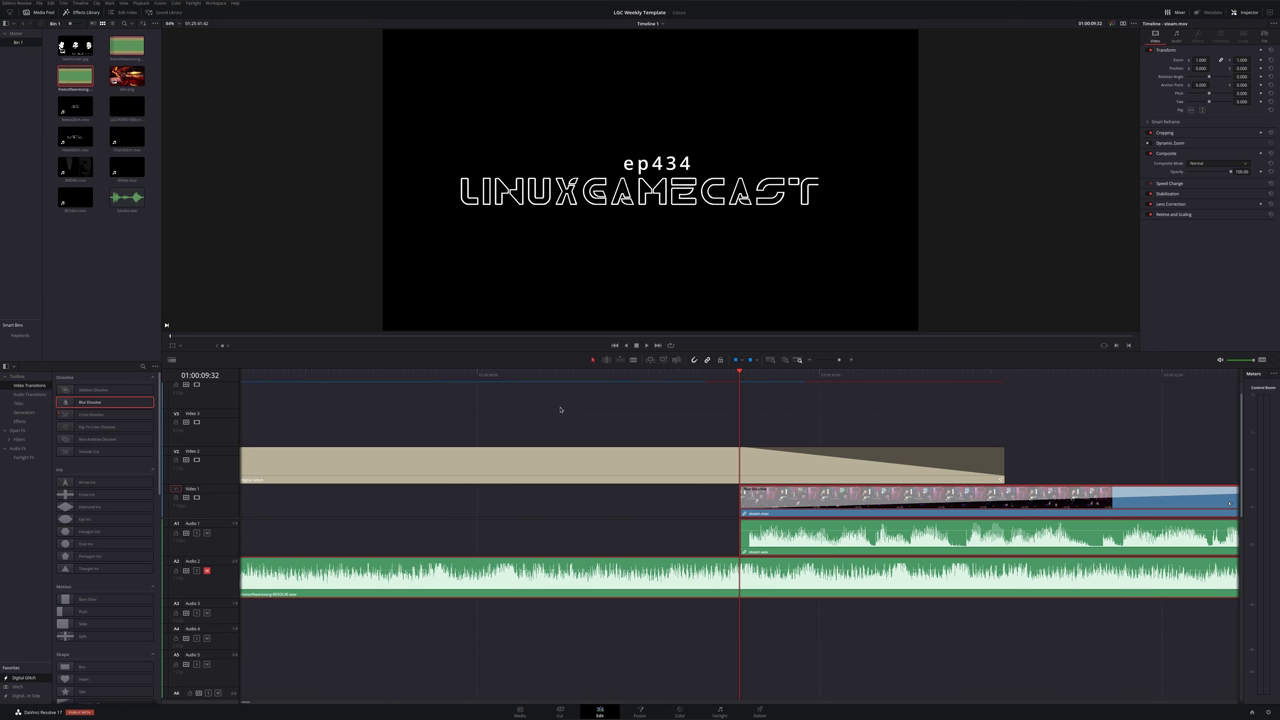
pyautogui.moveTo(585, 384); pyautogui.dragTo(582, 385)
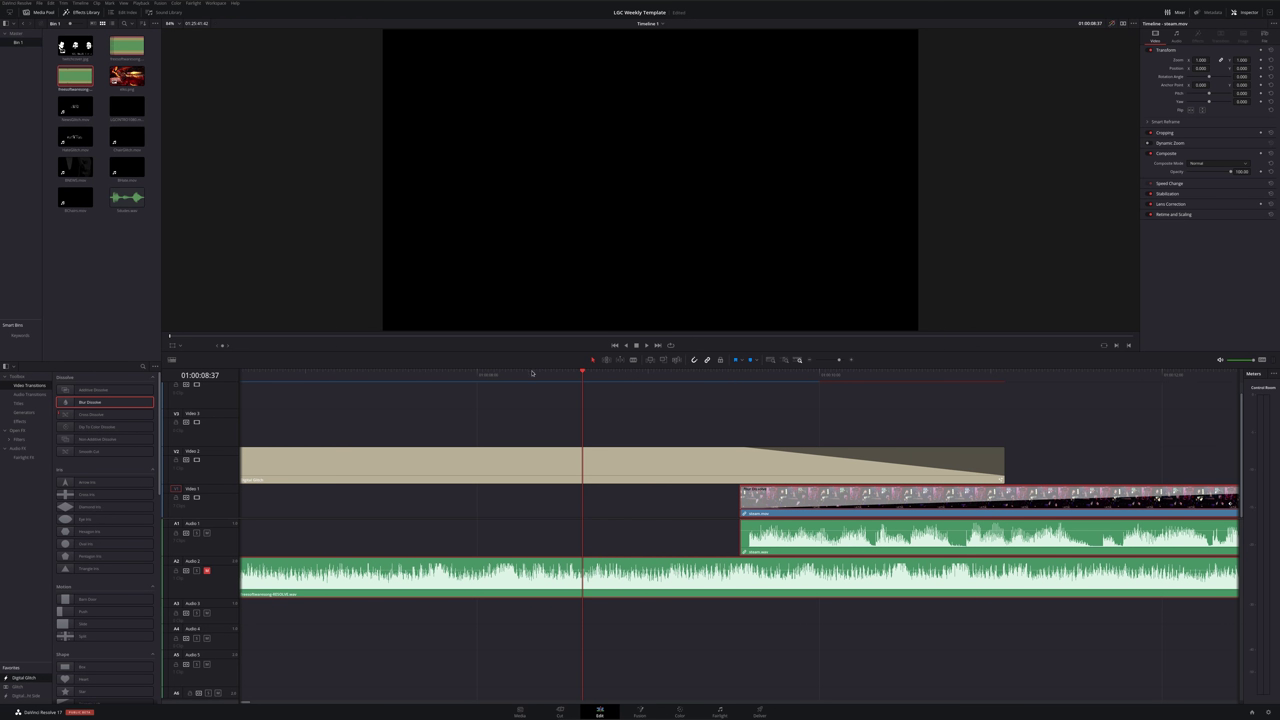
pyautogui.moveTo(440, 376); pyautogui.dragTo(508, 378)
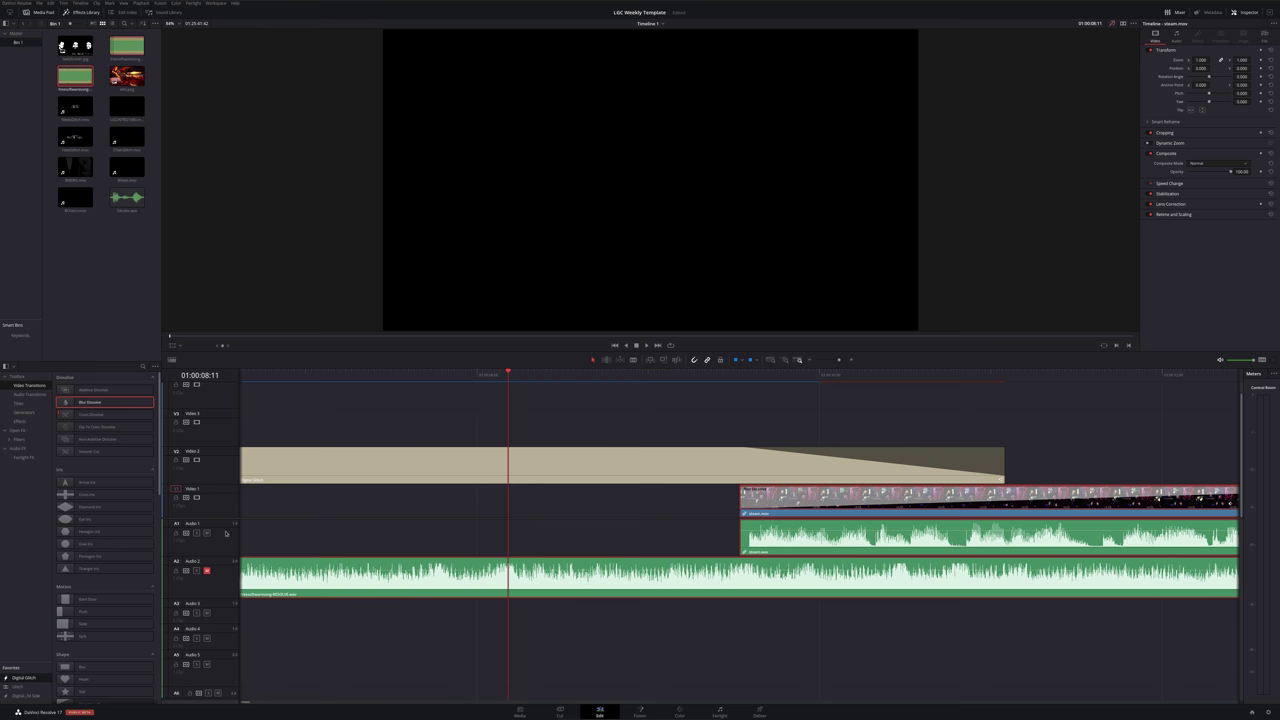
# Unmute the Audio 2 music bed and play through to hear it
pyautogui.click(206, 570)
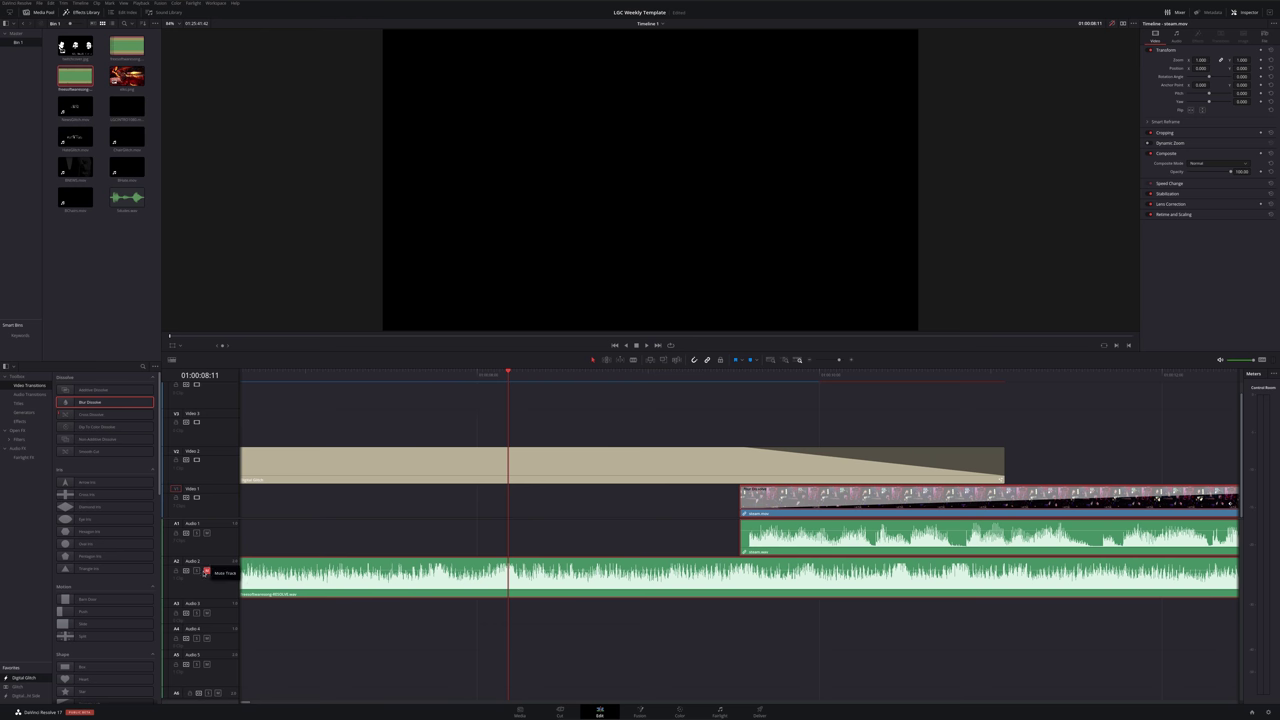
pyautogui.click(356, 381)
pyautogui.press('space')
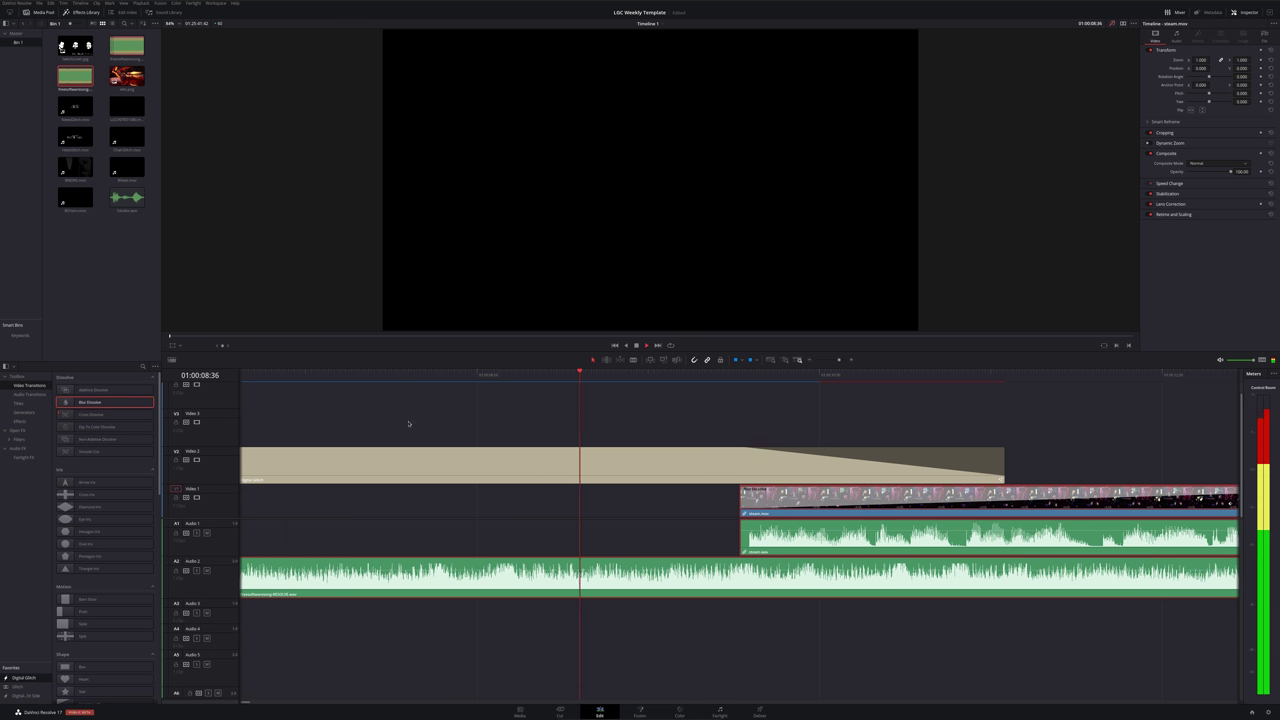
pyautogui.press('space')
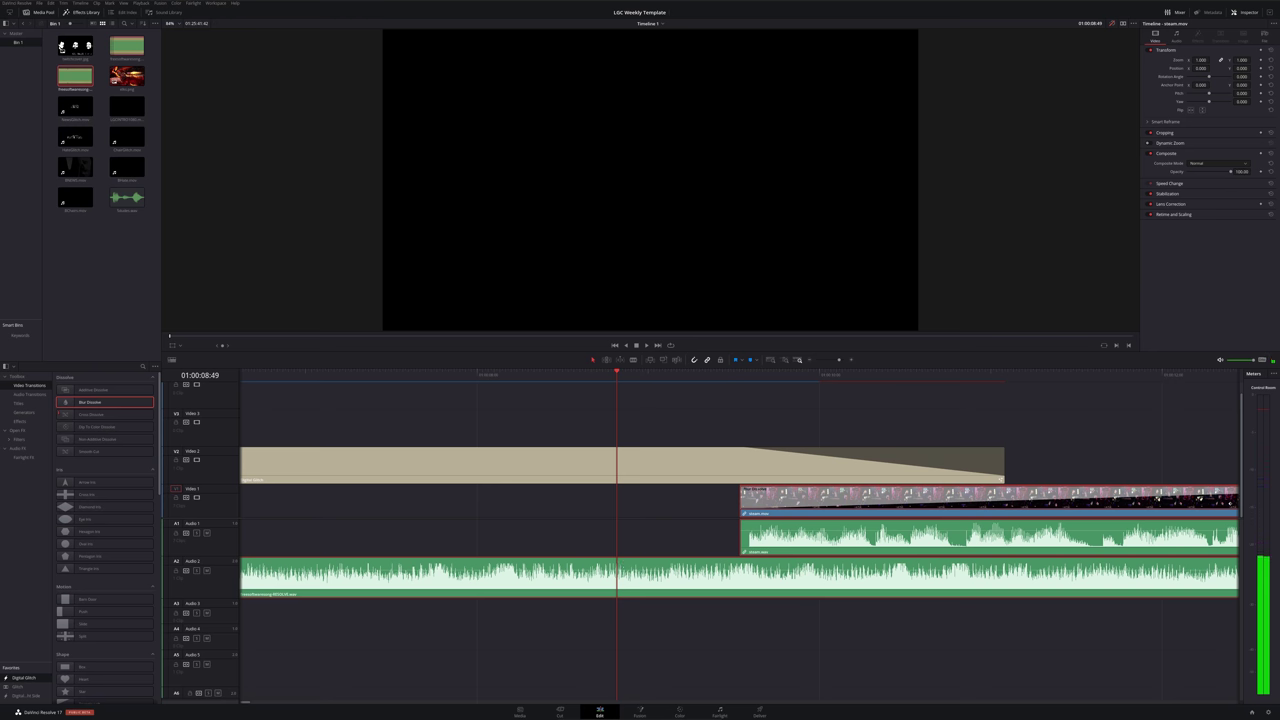
pyautogui.press('space')
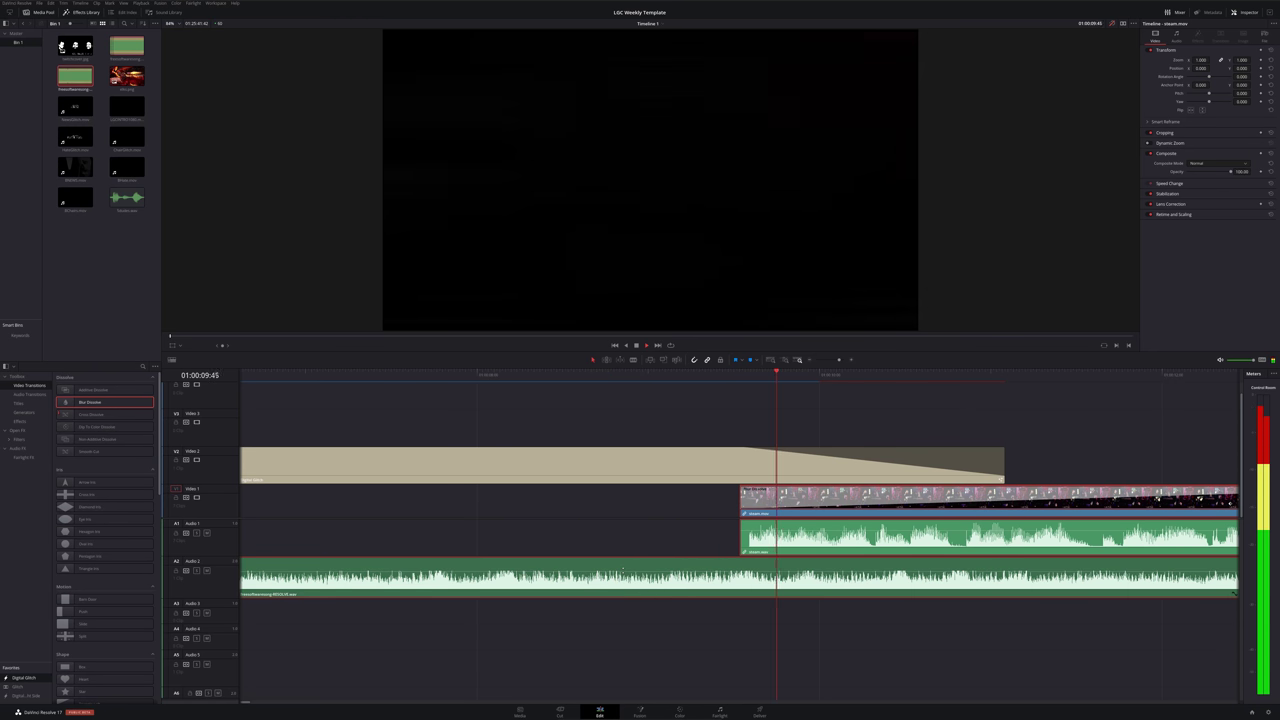
pyautogui.press('space')
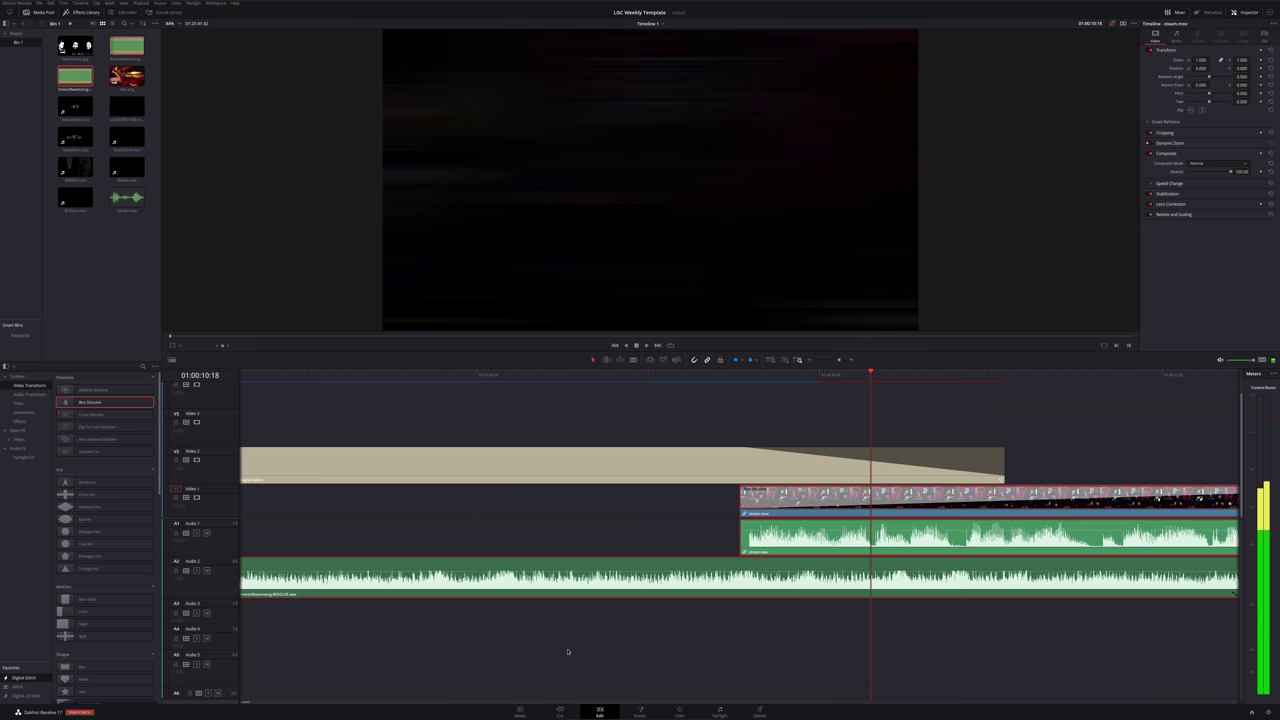
# Lower the music volume after the stream starts and add a volume keyframe
pyautogui.hscroll(3, 567, 652)
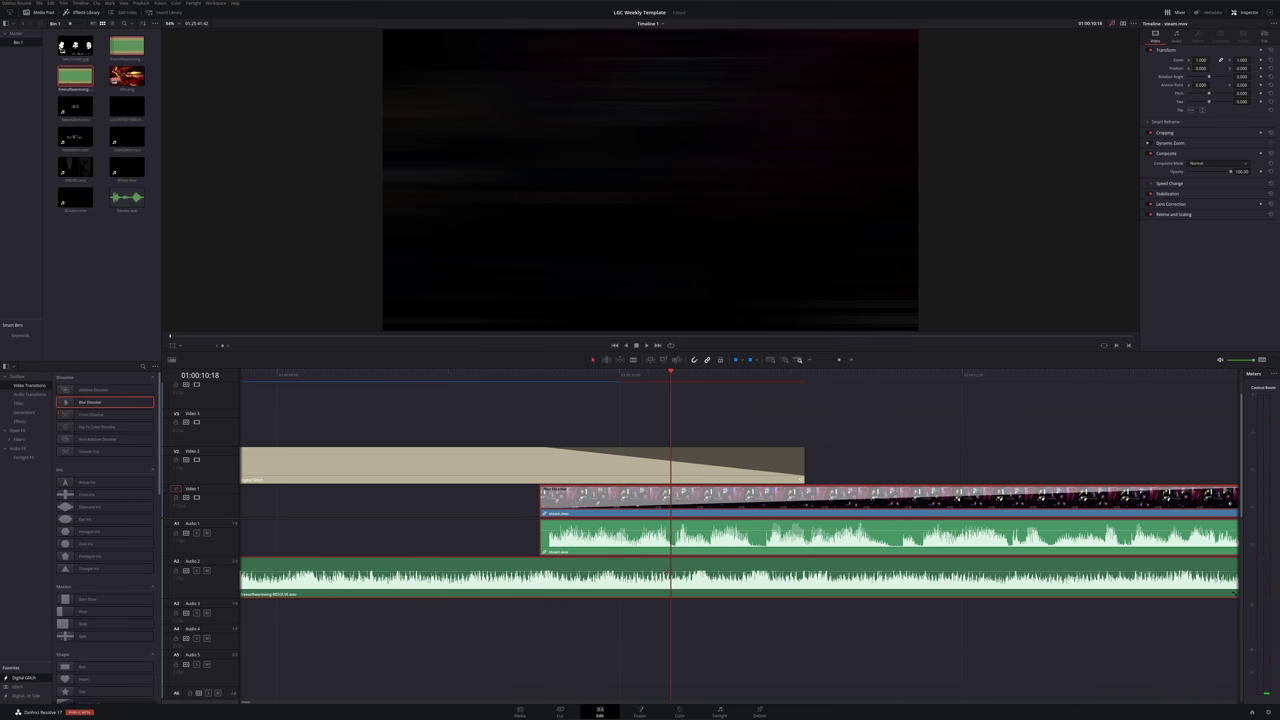
pyautogui.moveTo(686, 566); pyautogui.dragTo(686, 586)
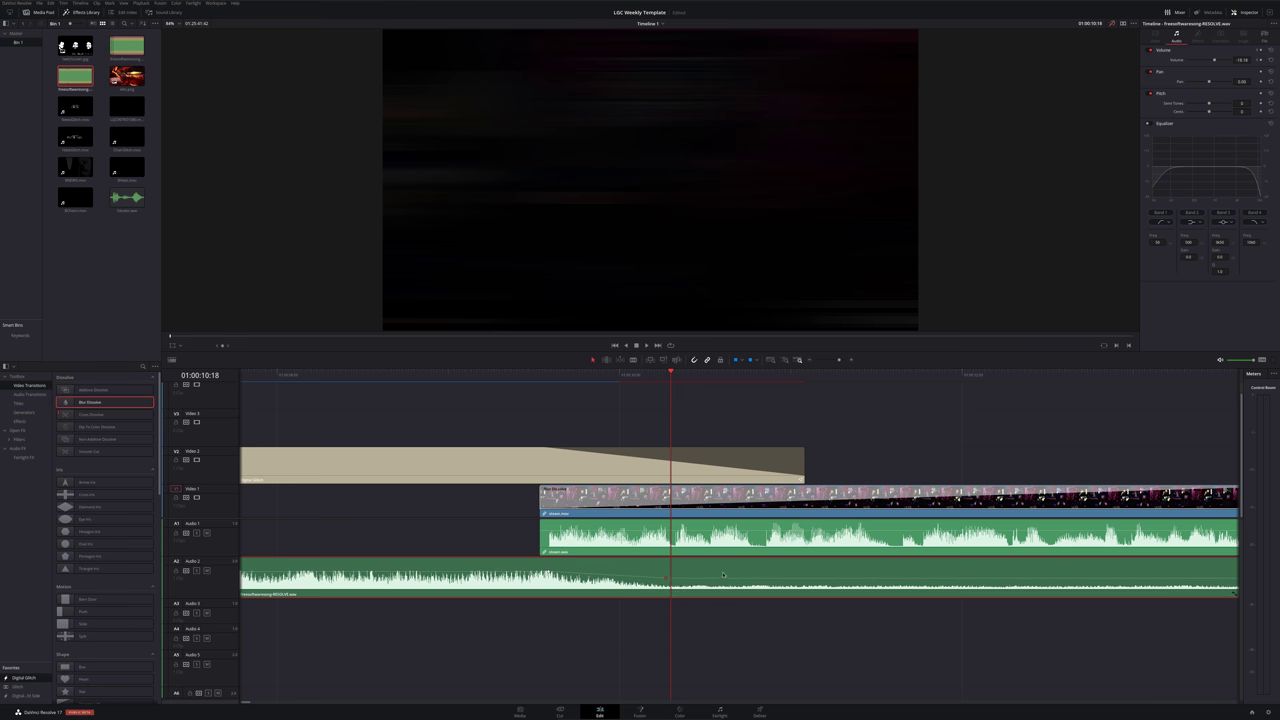
pyautogui.click(818, 580)
pyautogui.click(526, 379)
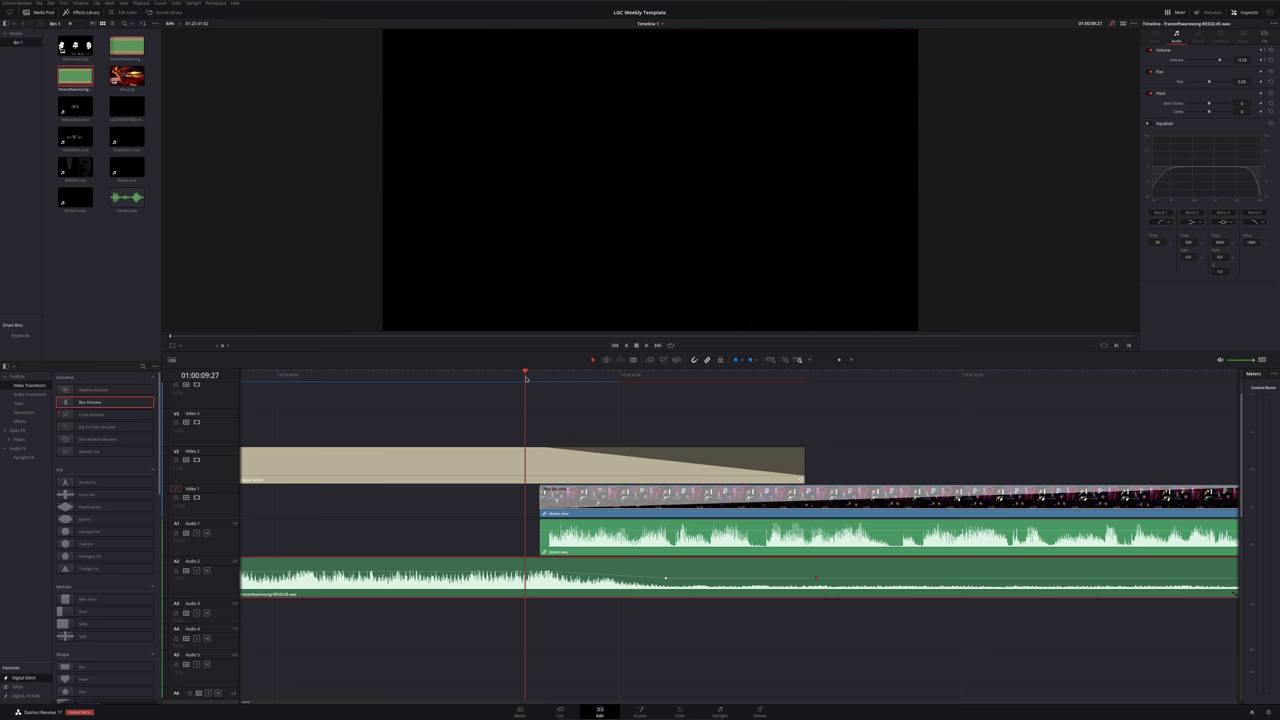
pyautogui.press('space')
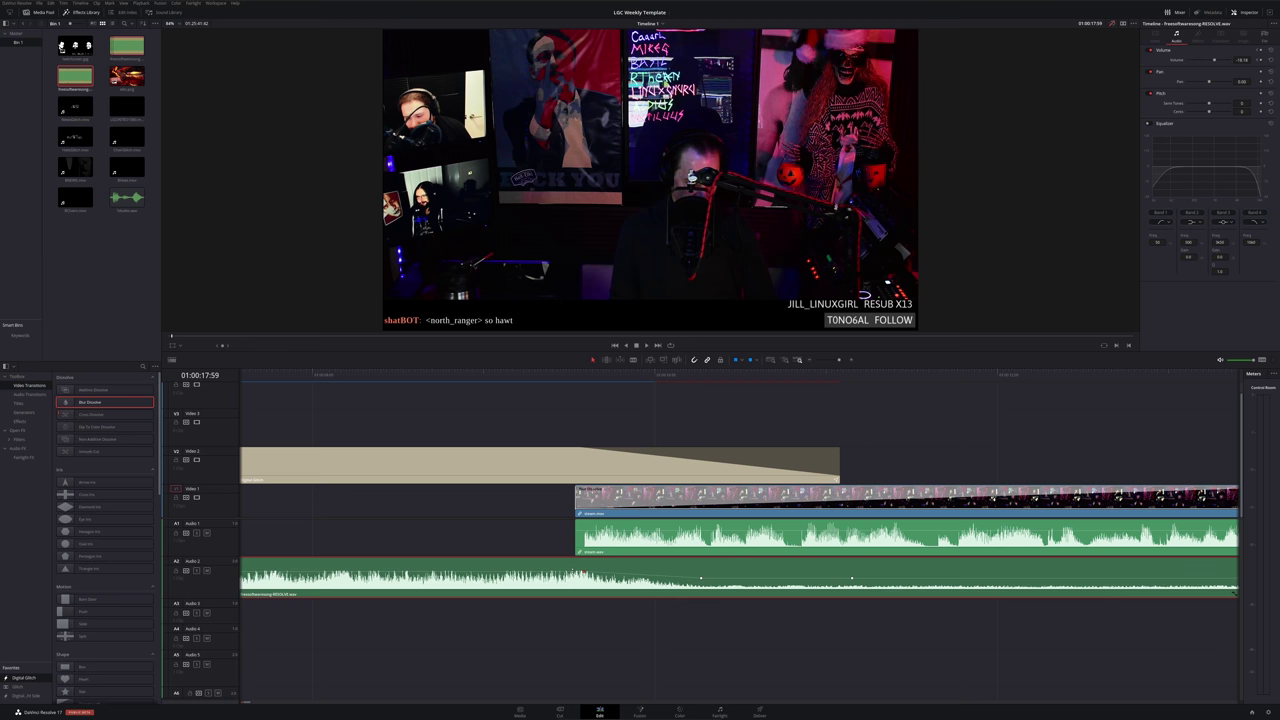
# Replay the music fade and add another keyframe to the Audio 2 volume line
pyautogui.click(507, 381)
pyautogui.press('space')
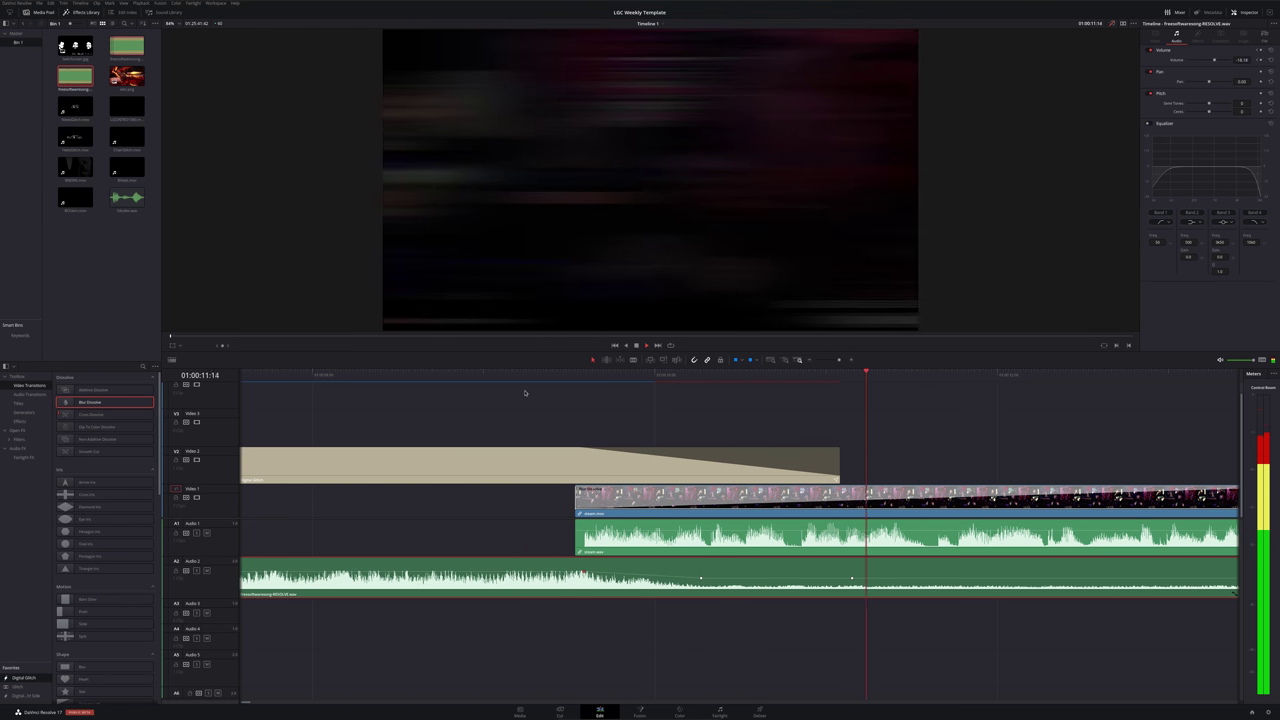
pyautogui.press('space')
pyautogui.hotkey('ctrl', '-')
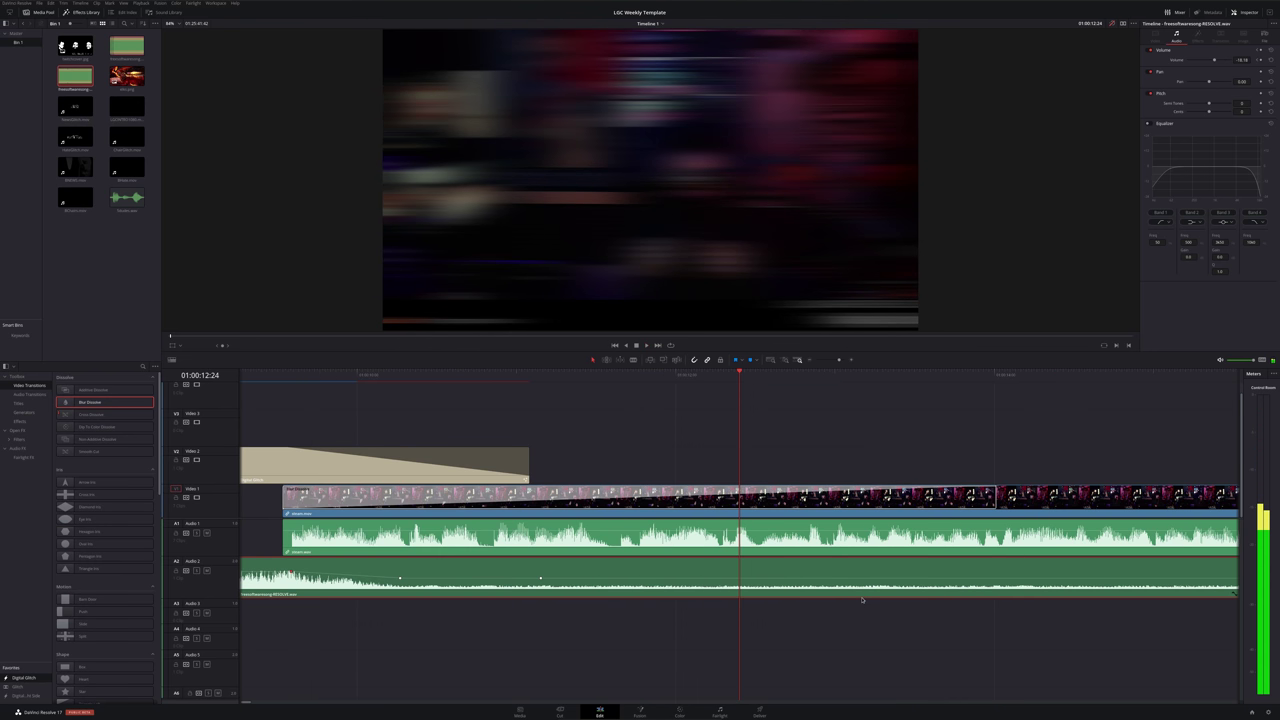
pyautogui.hscroll(3, 862, 599)
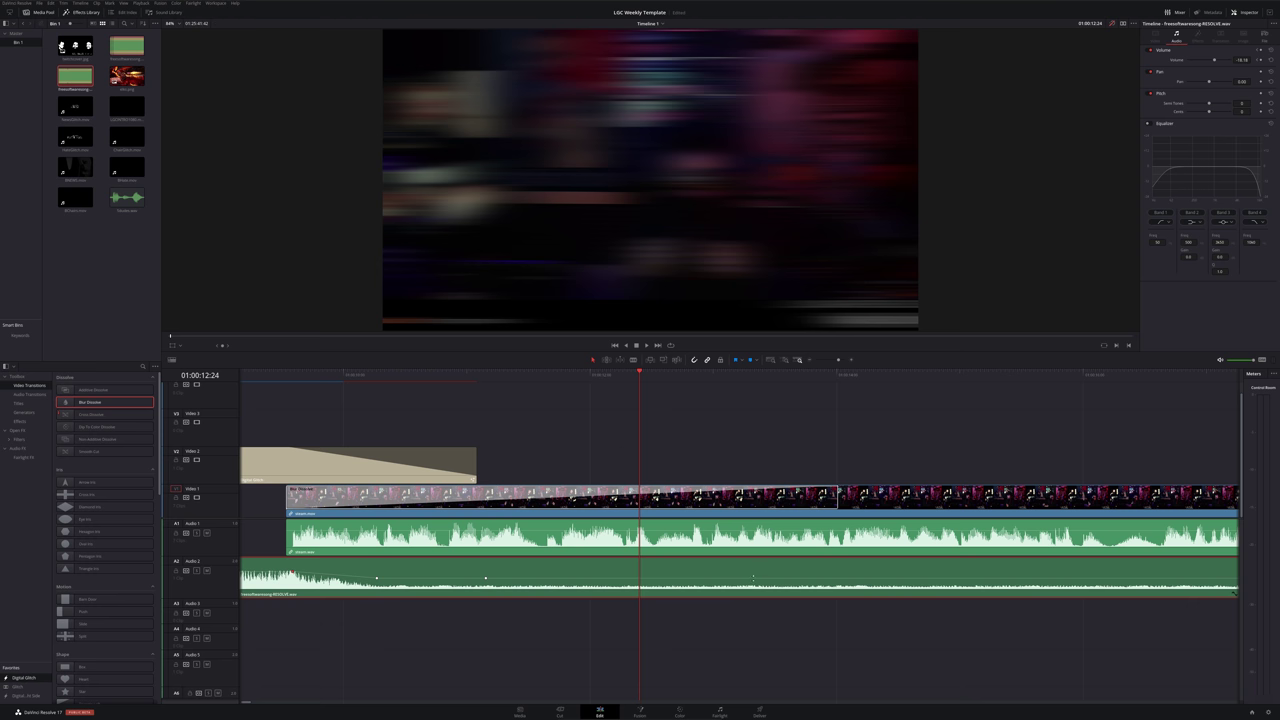
pyautogui.keyDown('alt'); pyautogui.click(753, 578); pyautogui.keyUp('alt')
# Check the adjusted dip, then drop elks.png onto Video 2 at 01:00:17:36
pyautogui.click(563, 383)
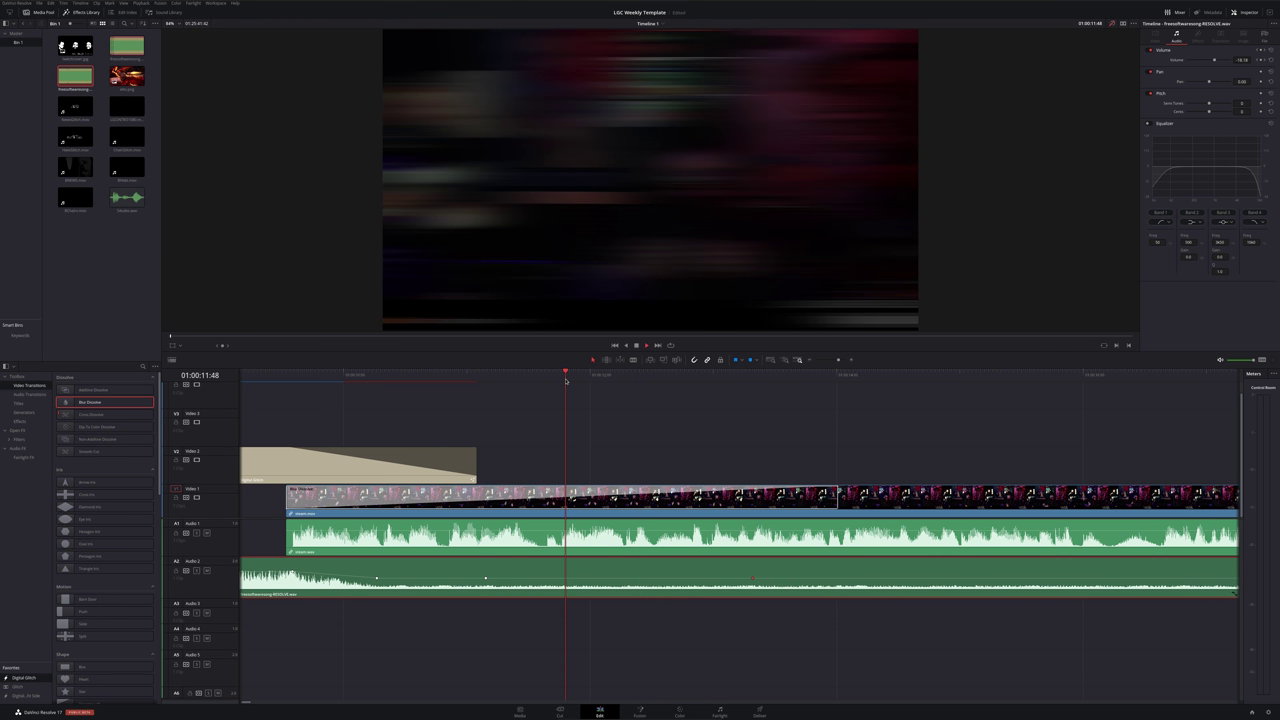
pyautogui.press('space')
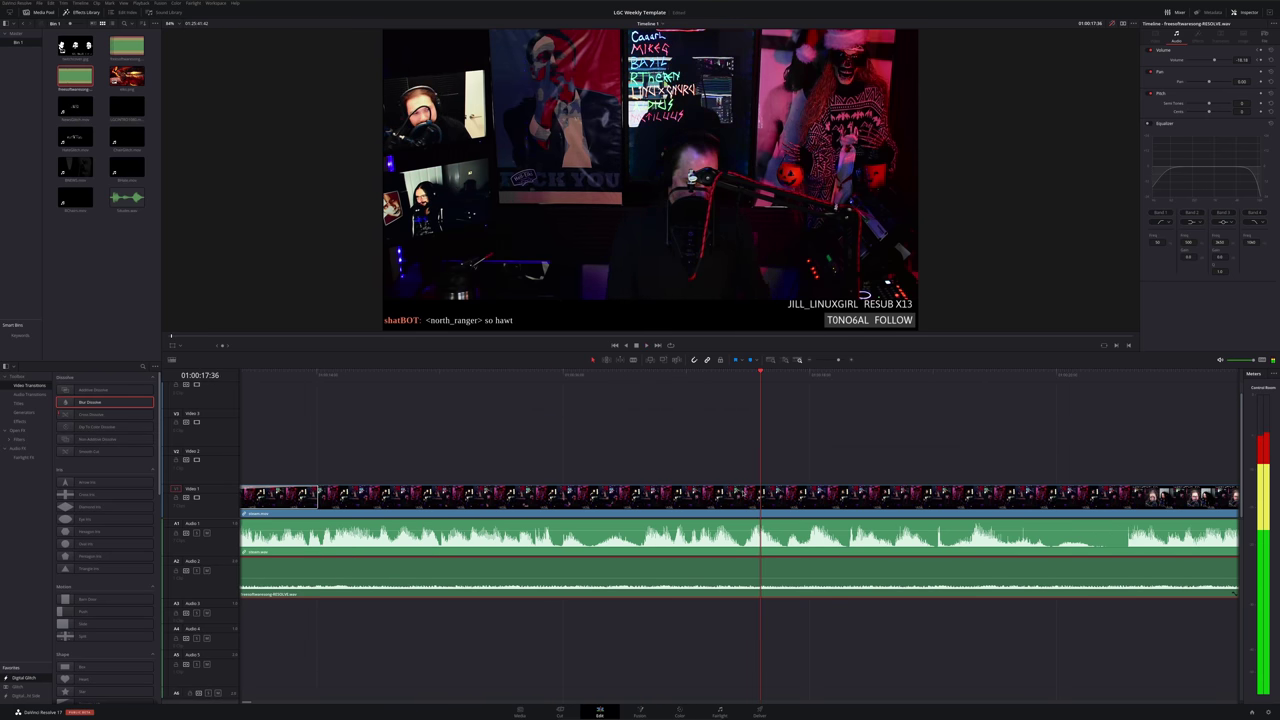
pyautogui.moveTo(127, 76)
pyautogui.mouseDown()
pyautogui.moveTo(780, 466)
pyautogui.moveTo(766, 466)
pyautogui.mouseUp()
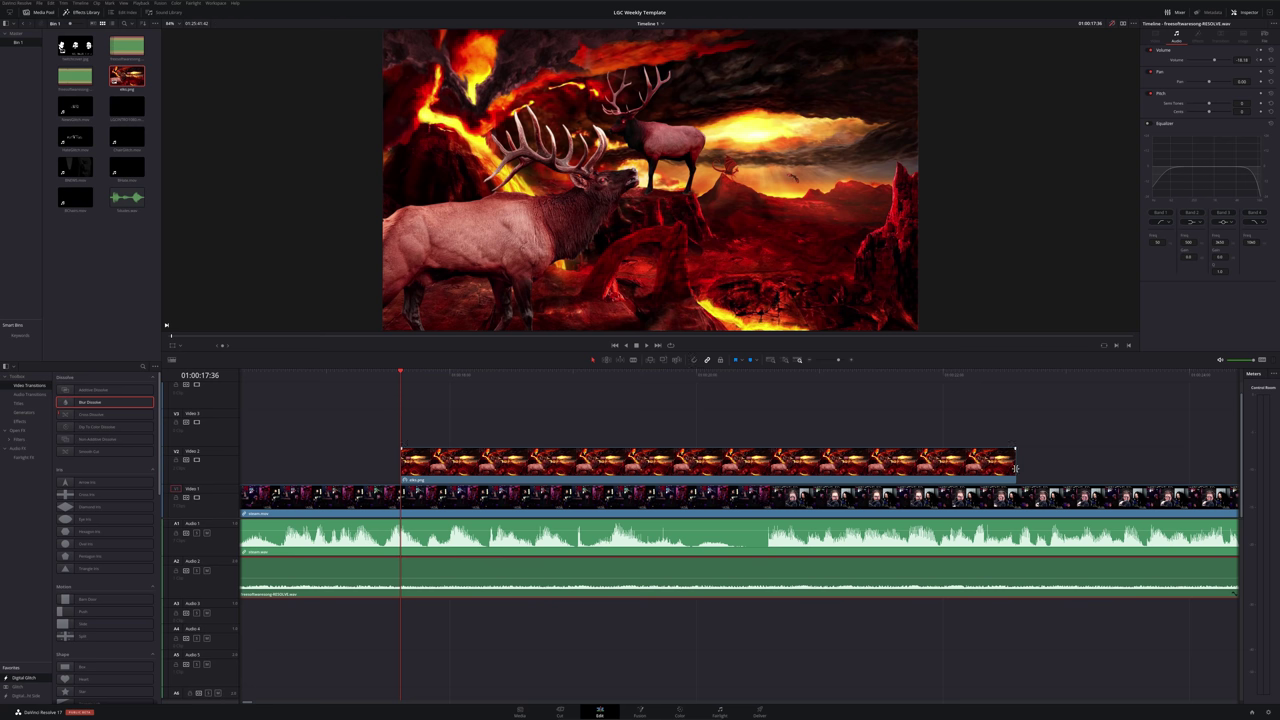
# Trim the elks.png clip's end back close to its start
pyautogui.moveTo(1015, 462); pyautogui.dragTo(398, 472)
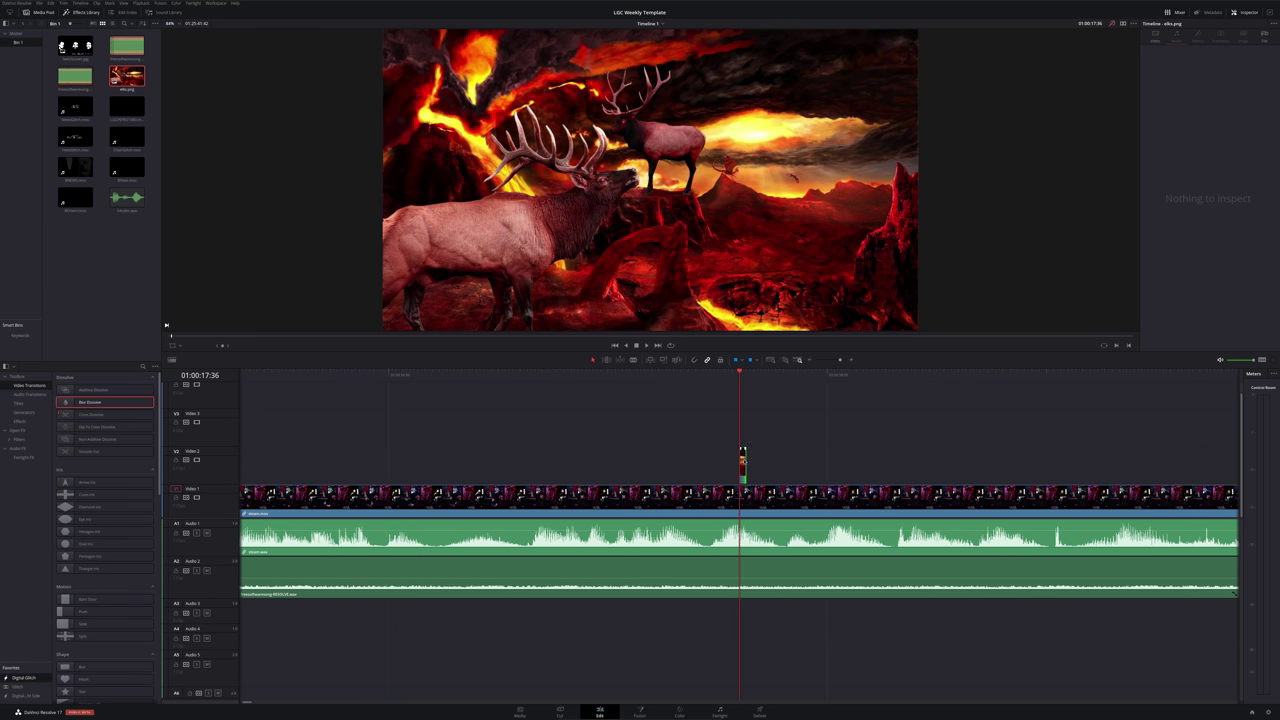
pyautogui.click(630, 372)
pyautogui.press('space')
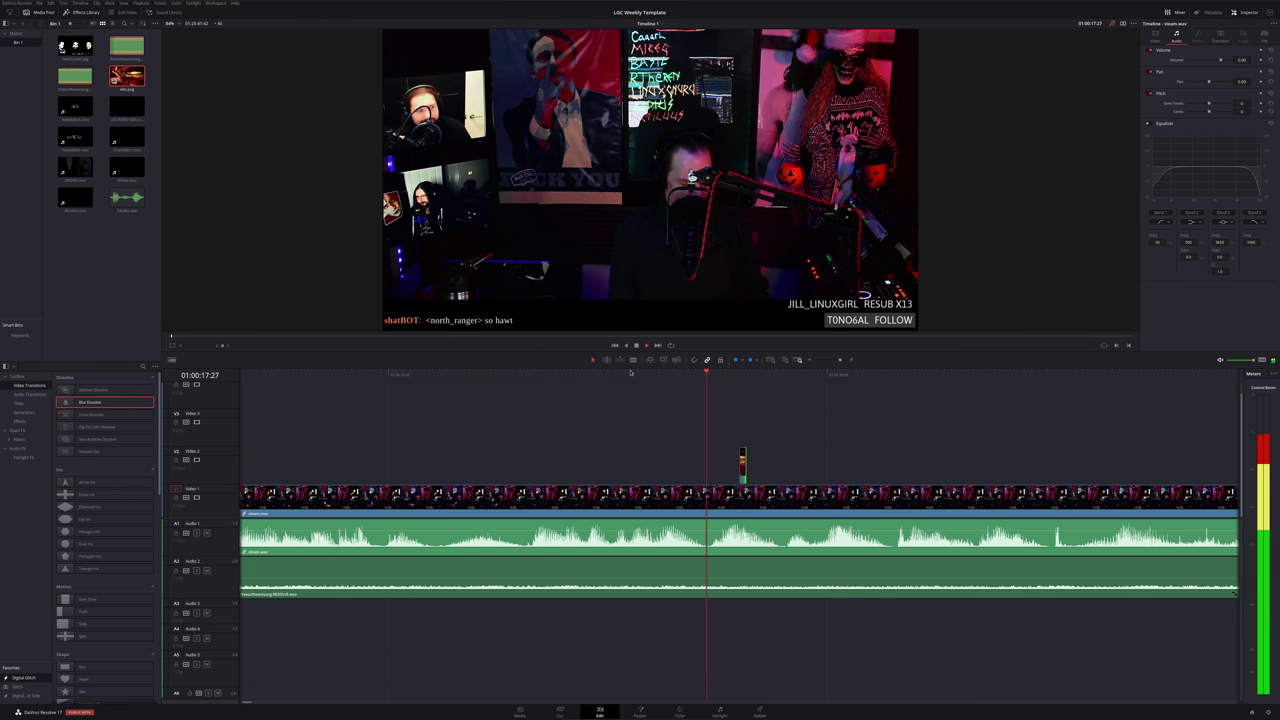
# Move the elks clip to the playhead near 01:00:17:35 and trim it to a few frames
pyautogui.click(626, 372)
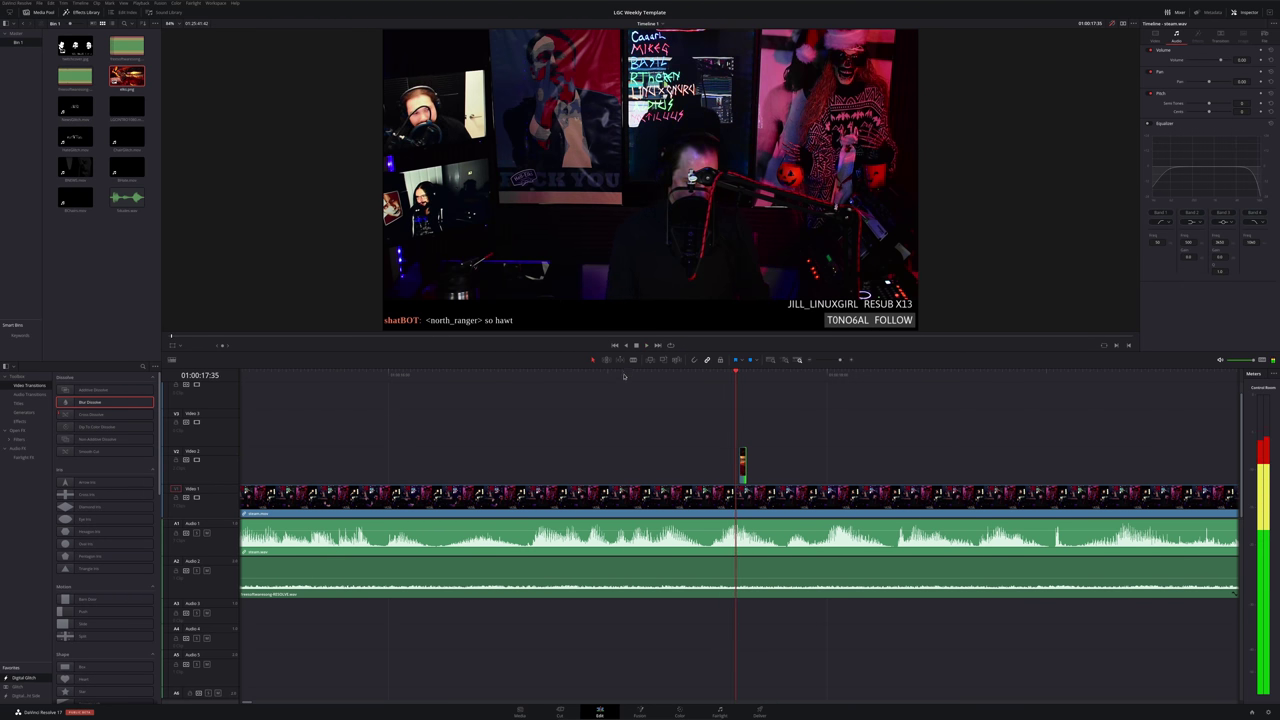
pyautogui.moveTo(742, 468); pyautogui.dragTo(738, 469)
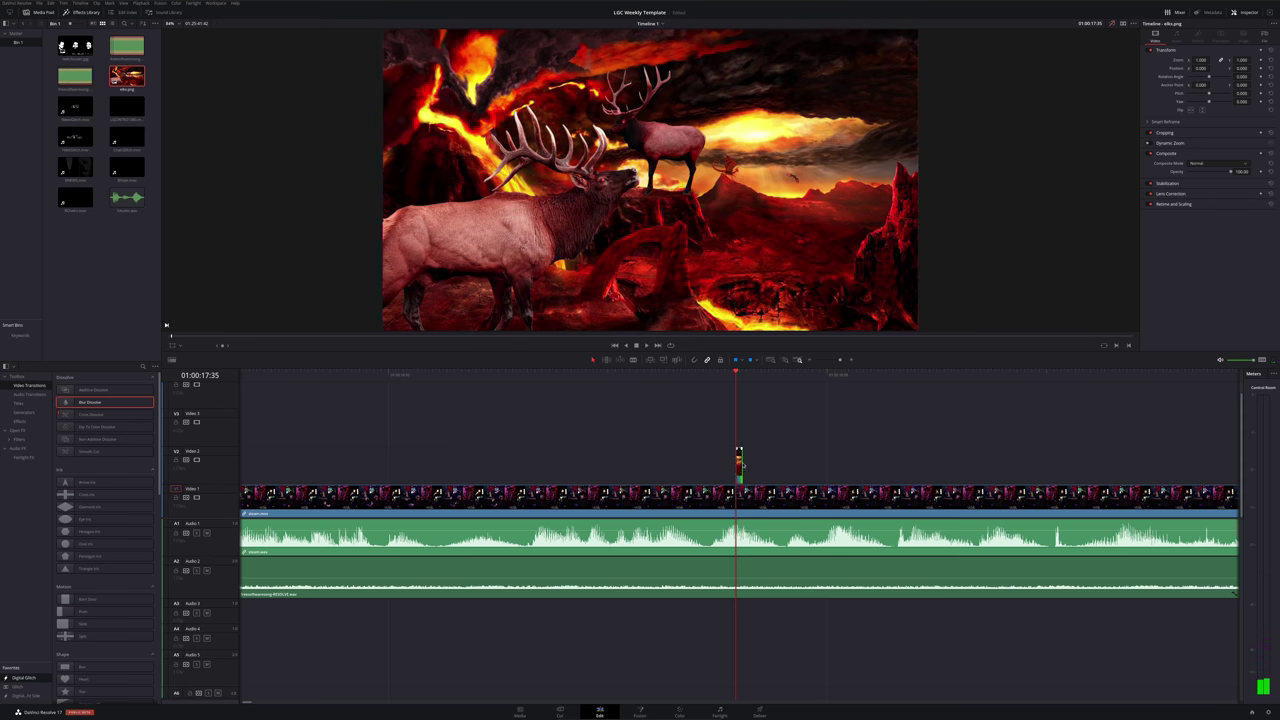
pyautogui.scroll(3, 733, 480)
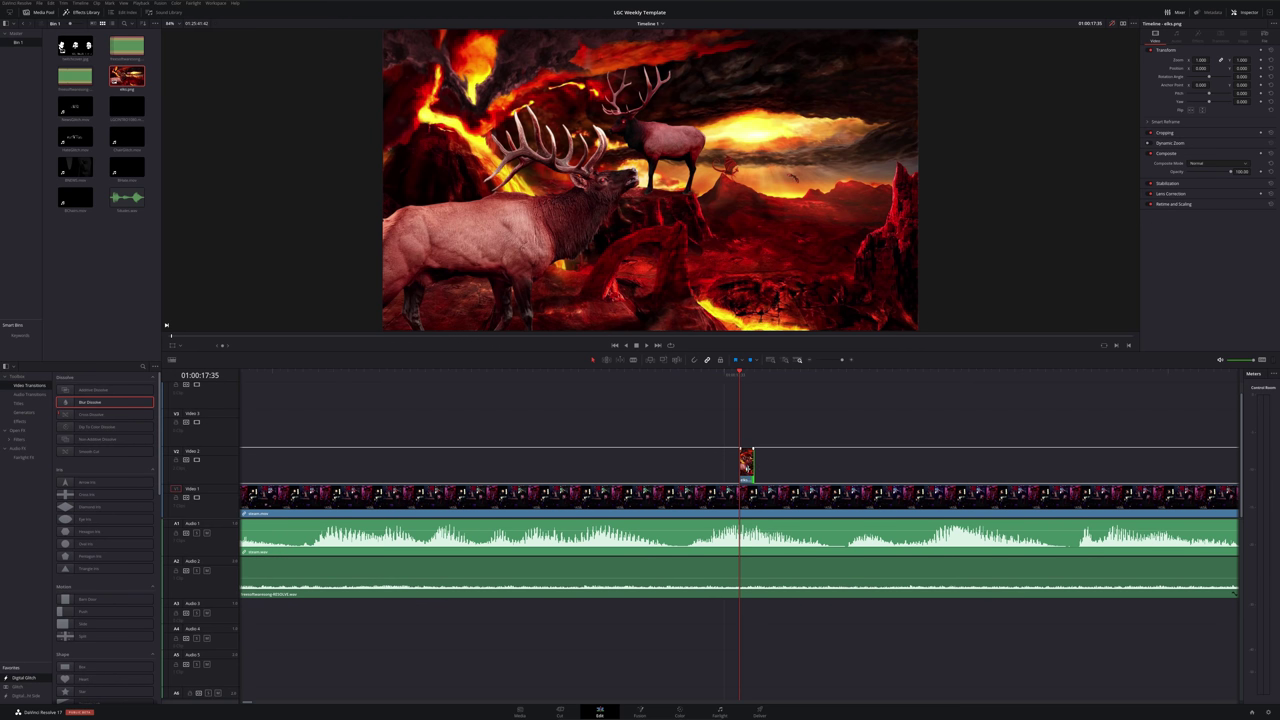
pyautogui.moveTo(753, 463); pyautogui.dragTo(746, 463)
pyautogui.scroll(-1, 648, 440)
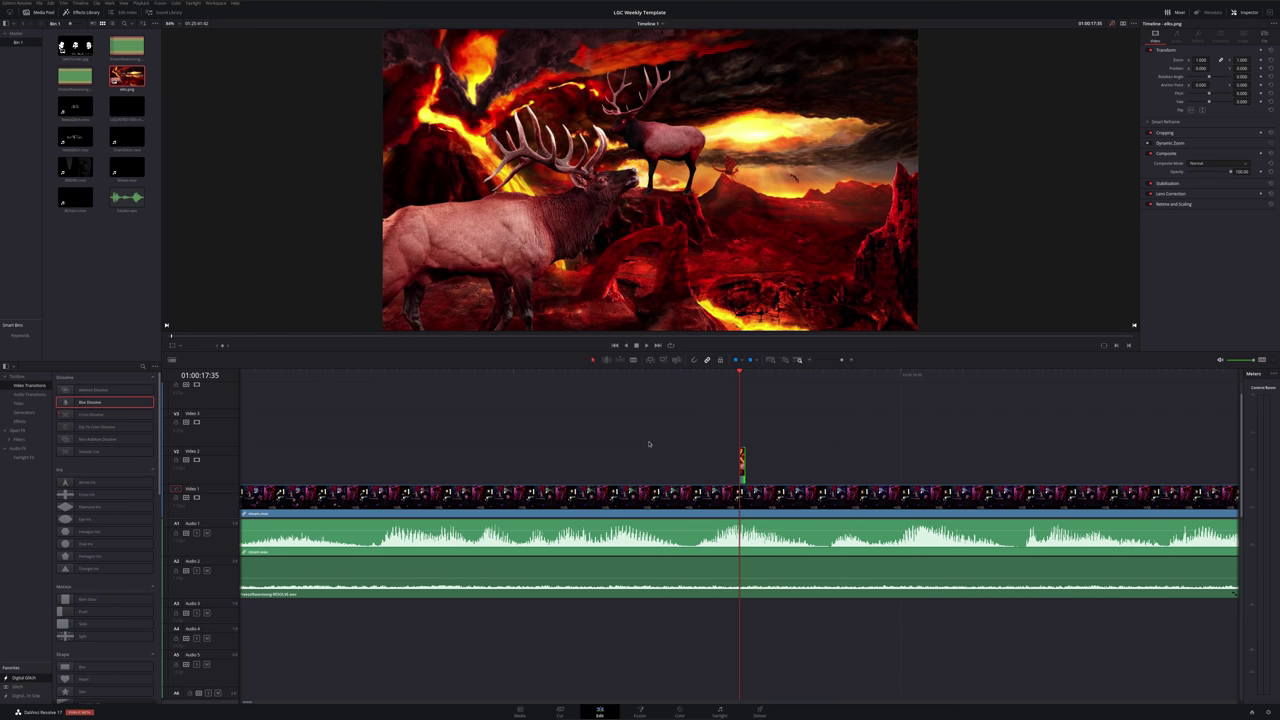
pyautogui.scroll(-1, 648, 441)
pyautogui.scroll(-1, 648, 442)
pyautogui.scroll(-1, 648, 443)
pyautogui.scroll(-2, 648, 443)
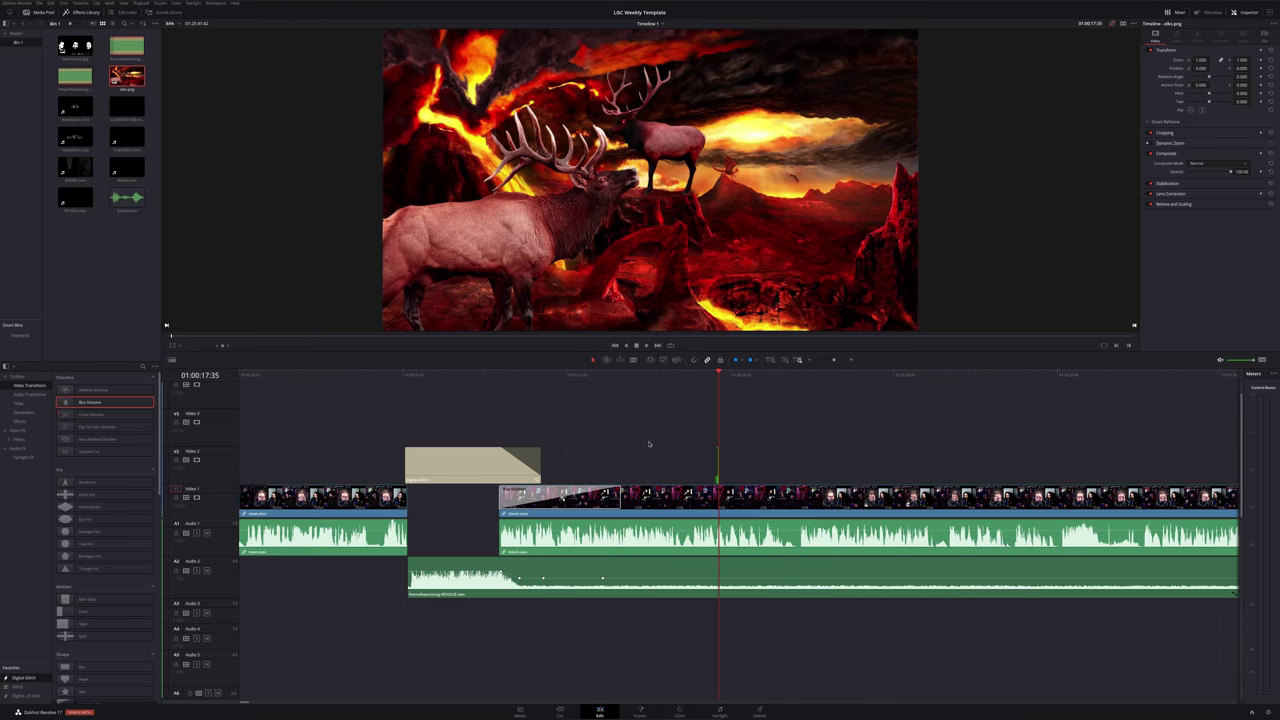
pyautogui.scroll(-1, 648, 443)
pyautogui.press('space')
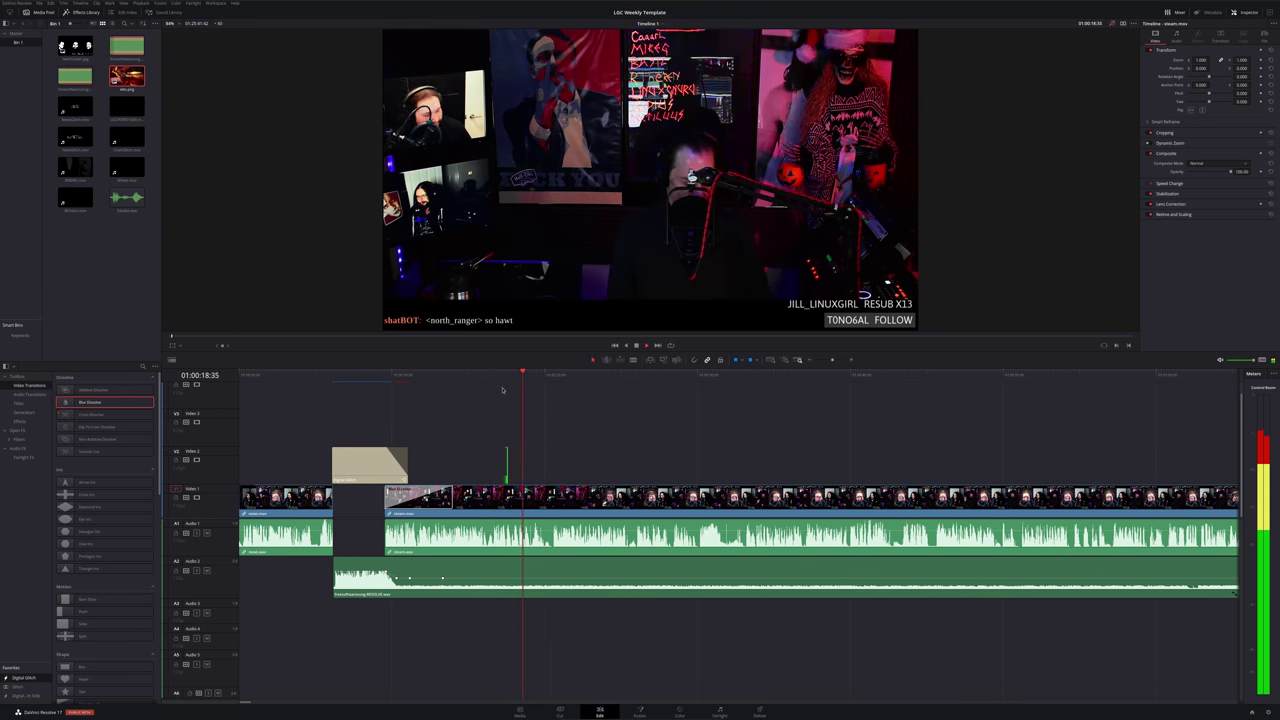
pyautogui.press('space')
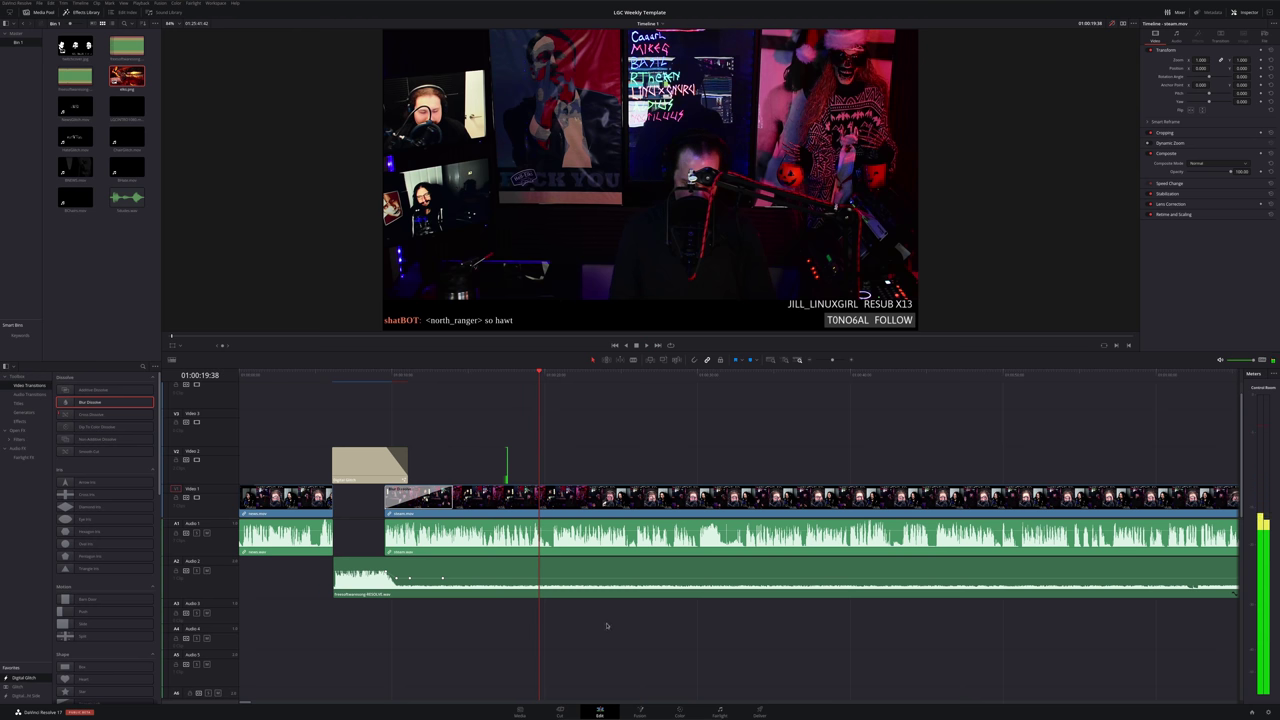
pyautogui.scroll(2, 644, 601)
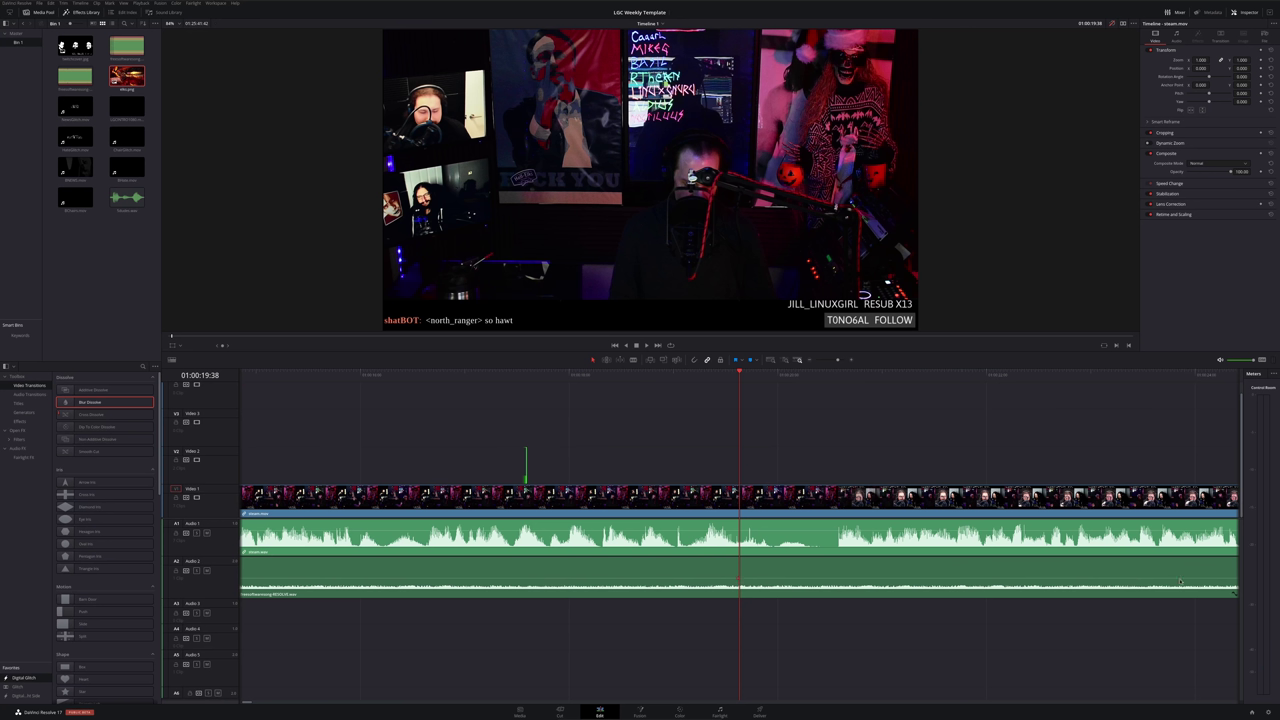
pyautogui.moveTo(1180, 578); pyautogui.dragTo(1183, 598)
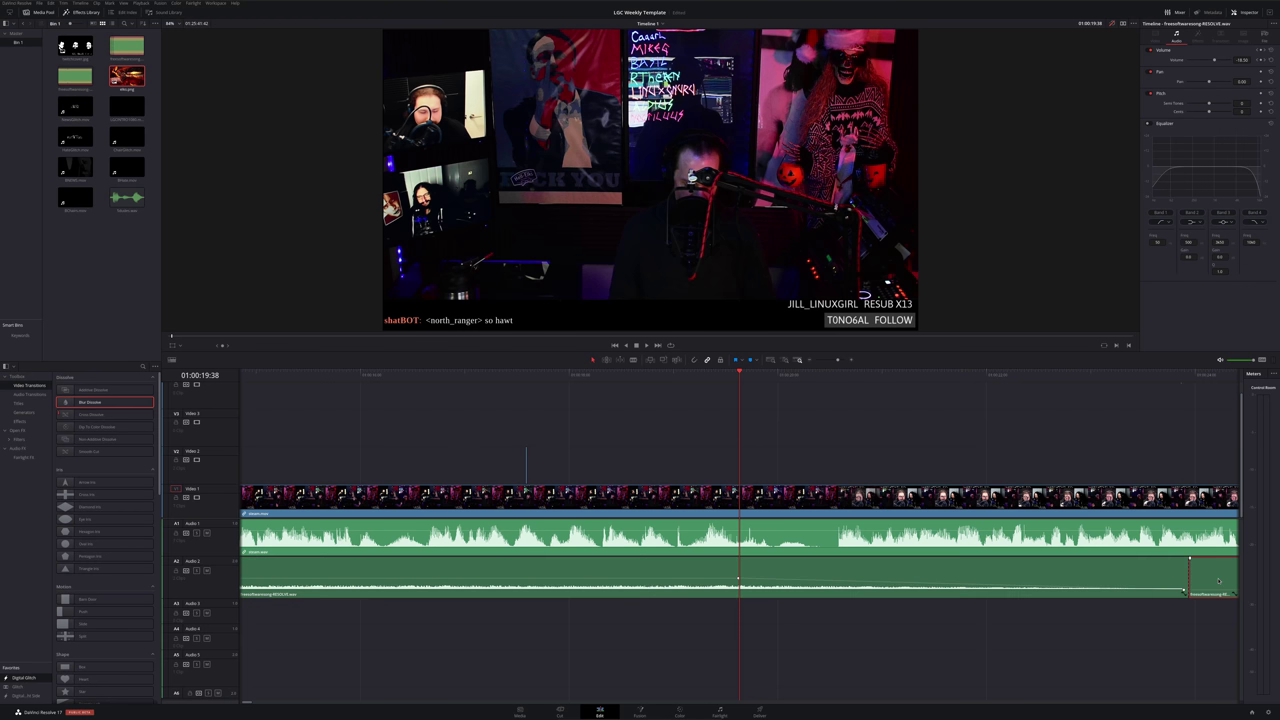
pyautogui.press('Delete')
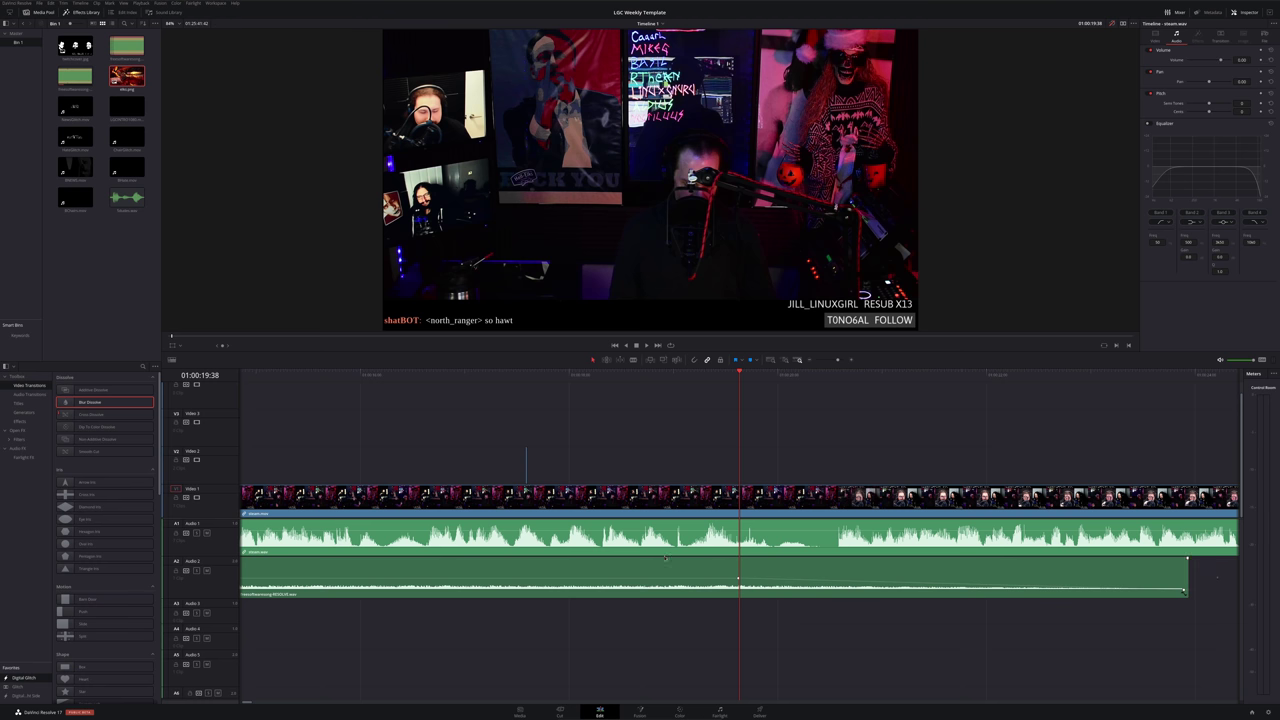
pyautogui.hotkey('ctrl', '-')
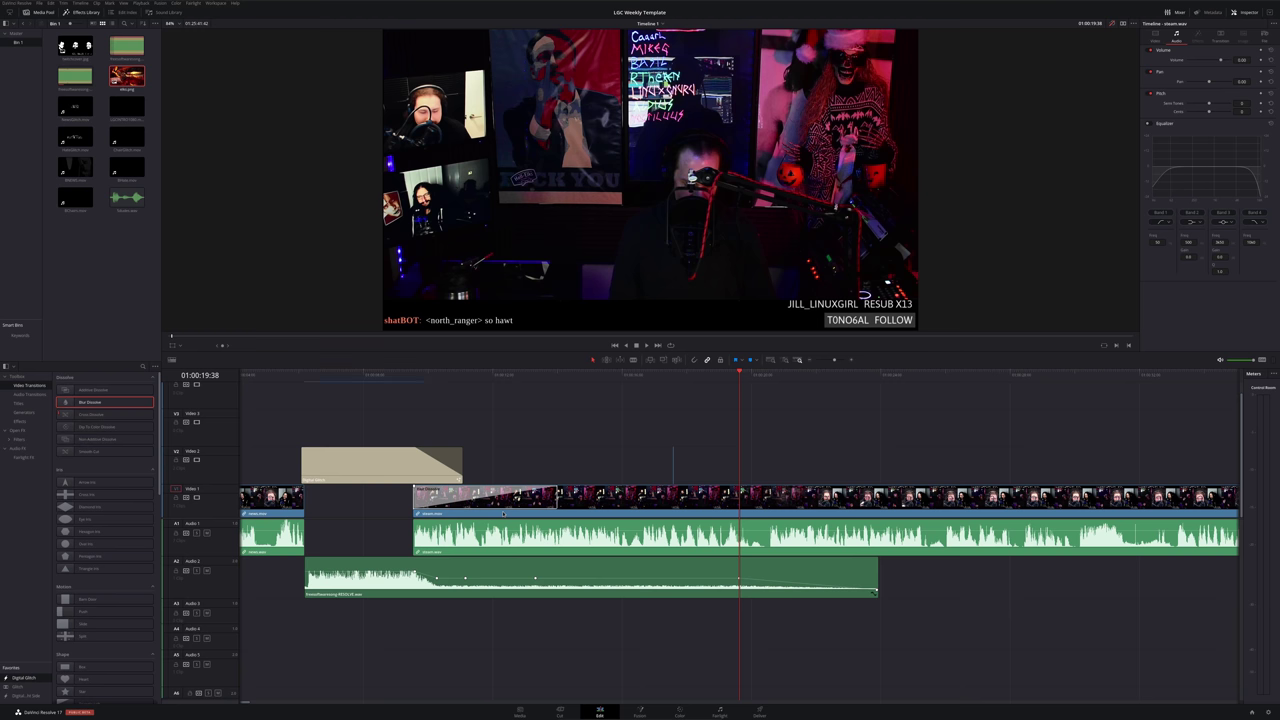
pyautogui.hotkey('ctrl', '-')
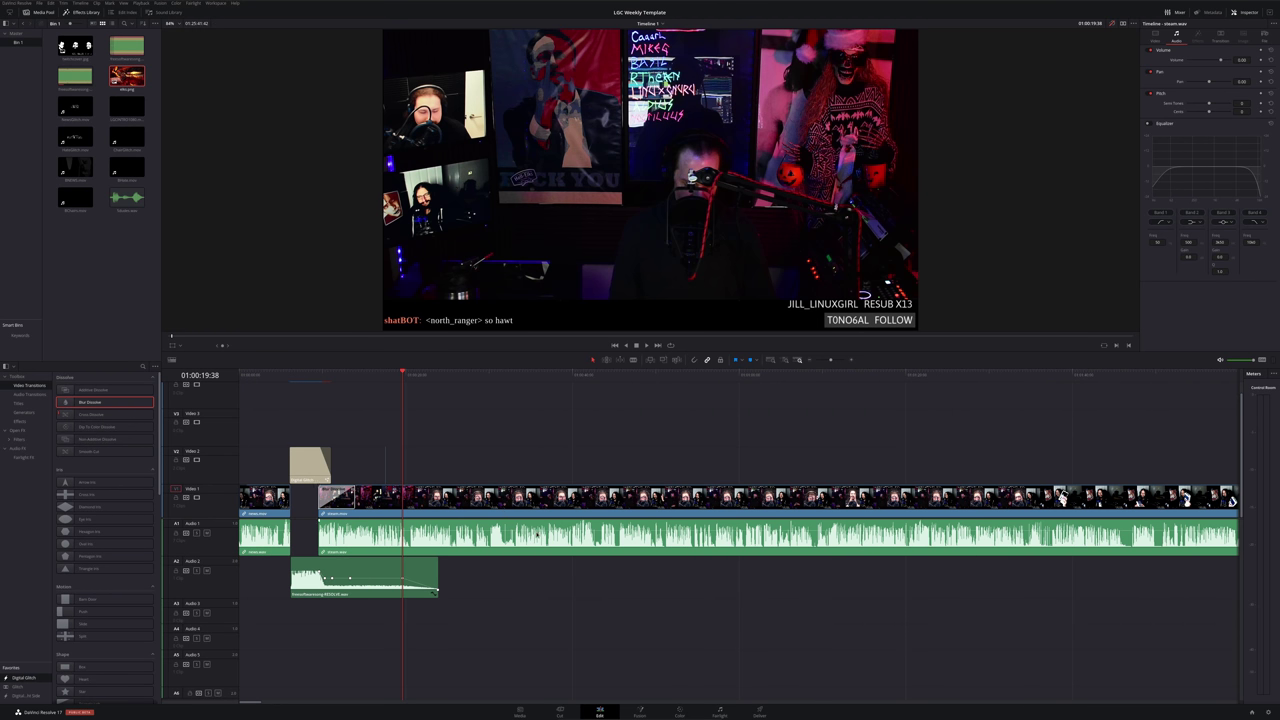
pyautogui.click(287, 378)
pyautogui.press('space')
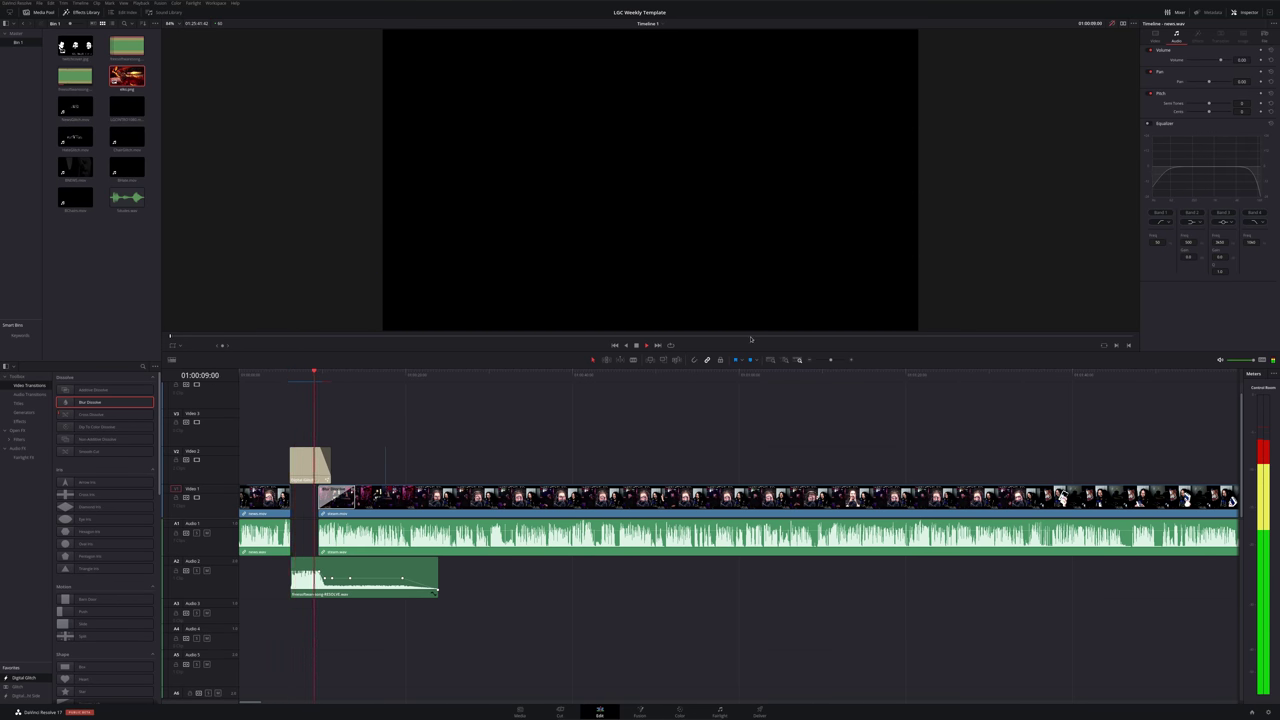
# Replay from about 01:00:06 into the stream, then select steam.wav on Audio 1
pyautogui.press('space')
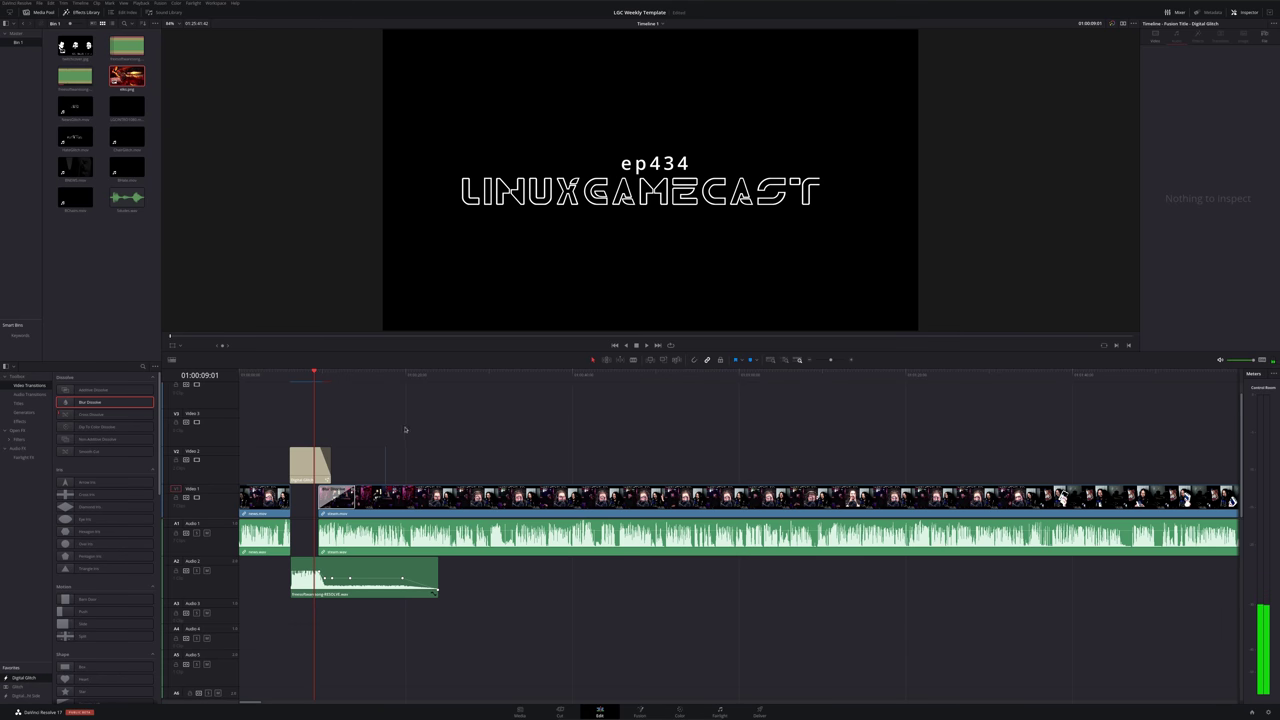
pyautogui.click(291, 376)
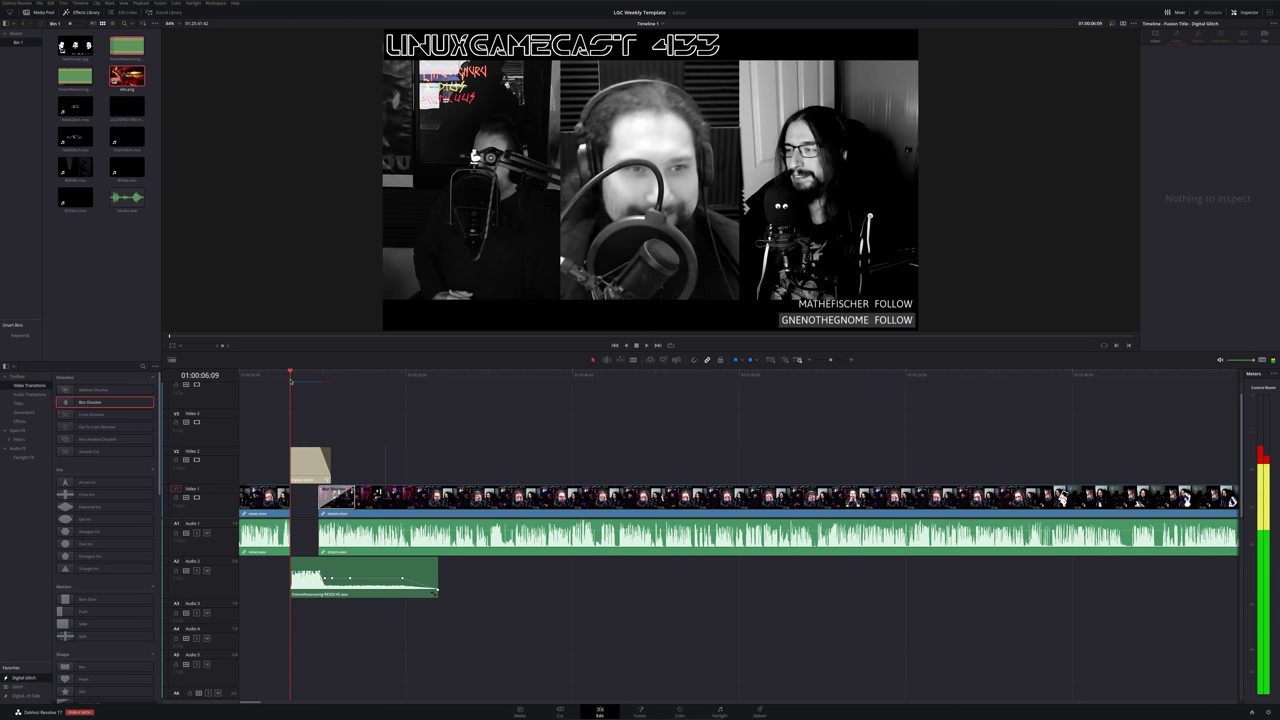
pyautogui.press('space')
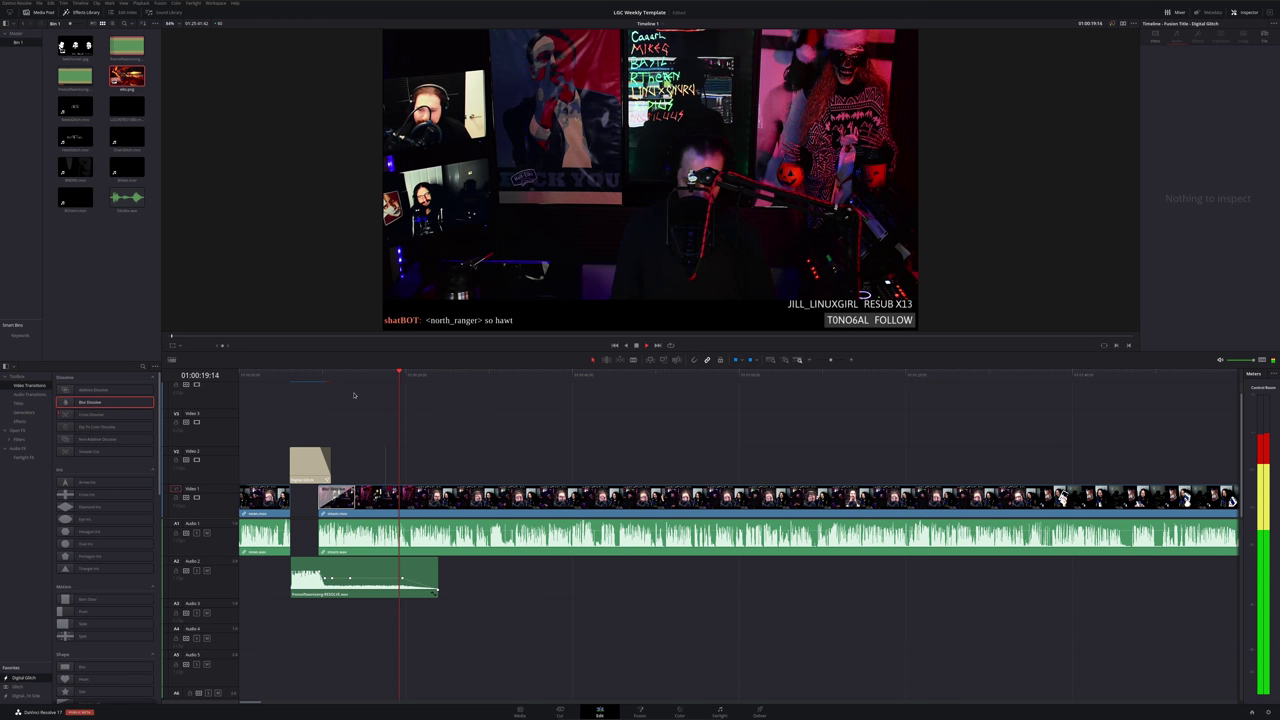
pyautogui.click(435, 517)
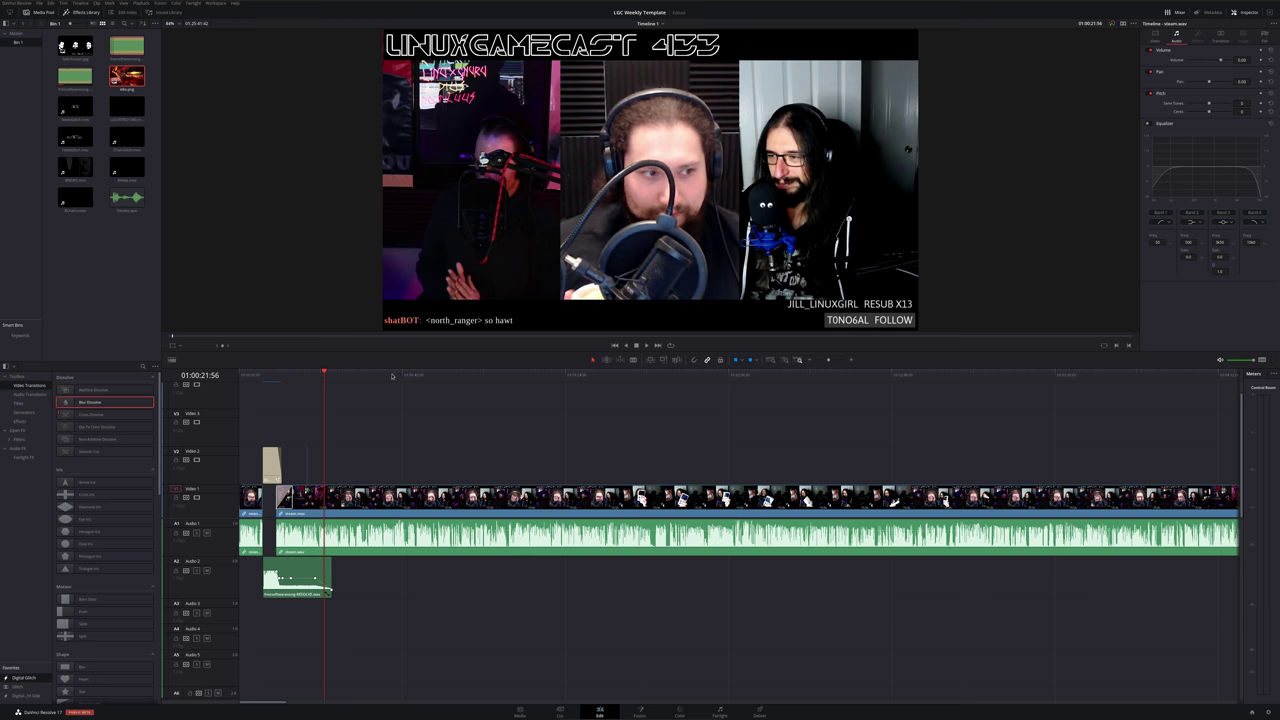
# Skim forward through the stream clip to around 01:11–01:12
pyautogui.click(392, 375)
pyautogui.moveTo(392, 376); pyautogui.dragTo(573, 373)
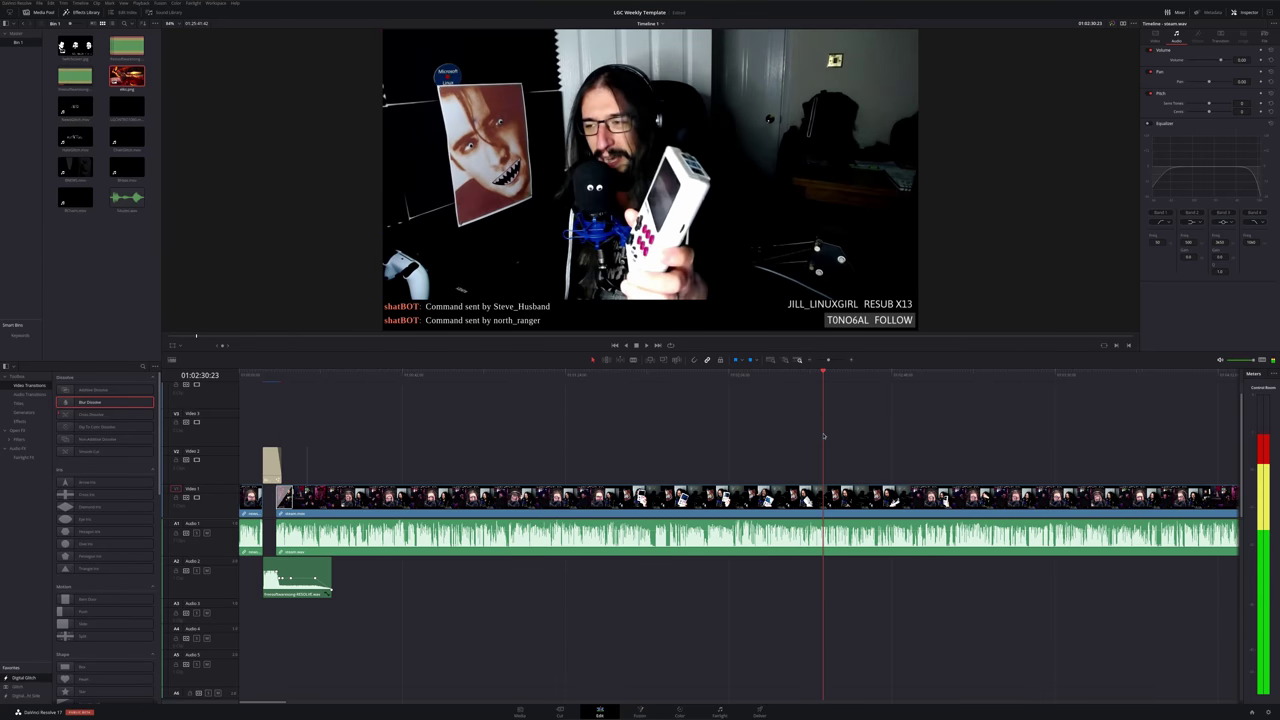
pyautogui.hotkey('ctrl', '-')
pyautogui.hotkey('ctrl', '-')
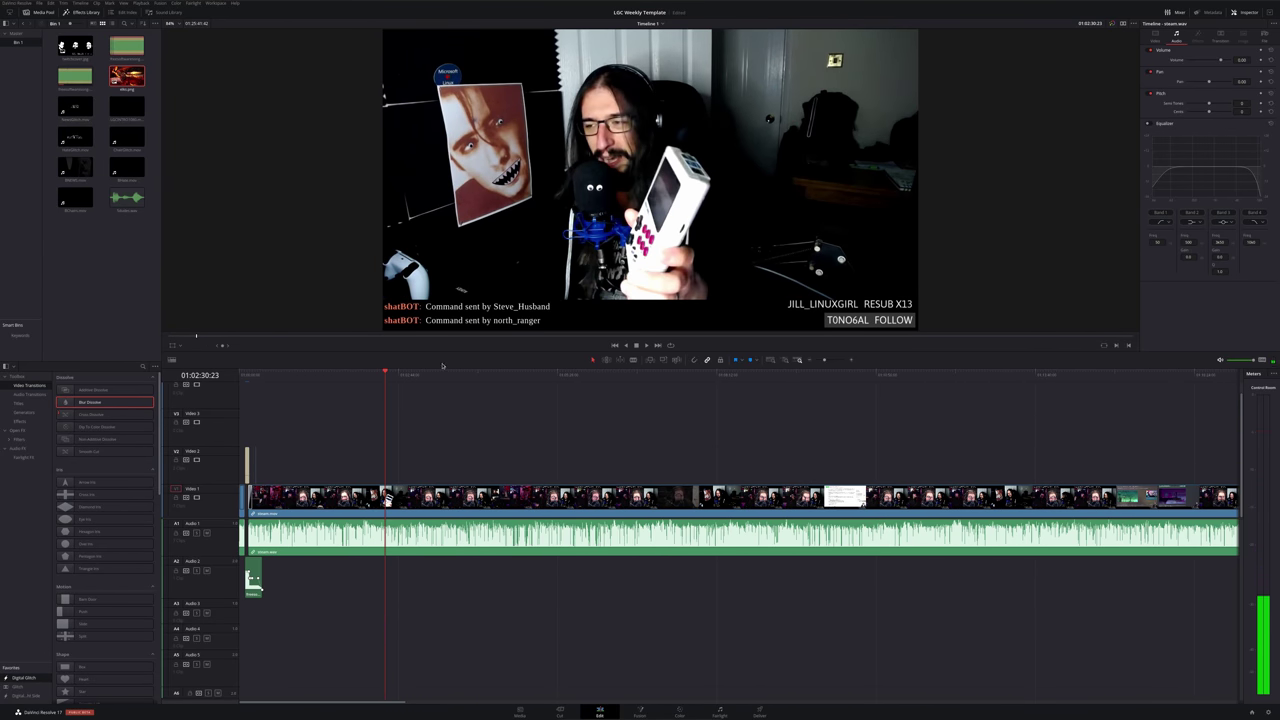
pyautogui.moveTo(443, 373); pyautogui.dragTo(900, 428)
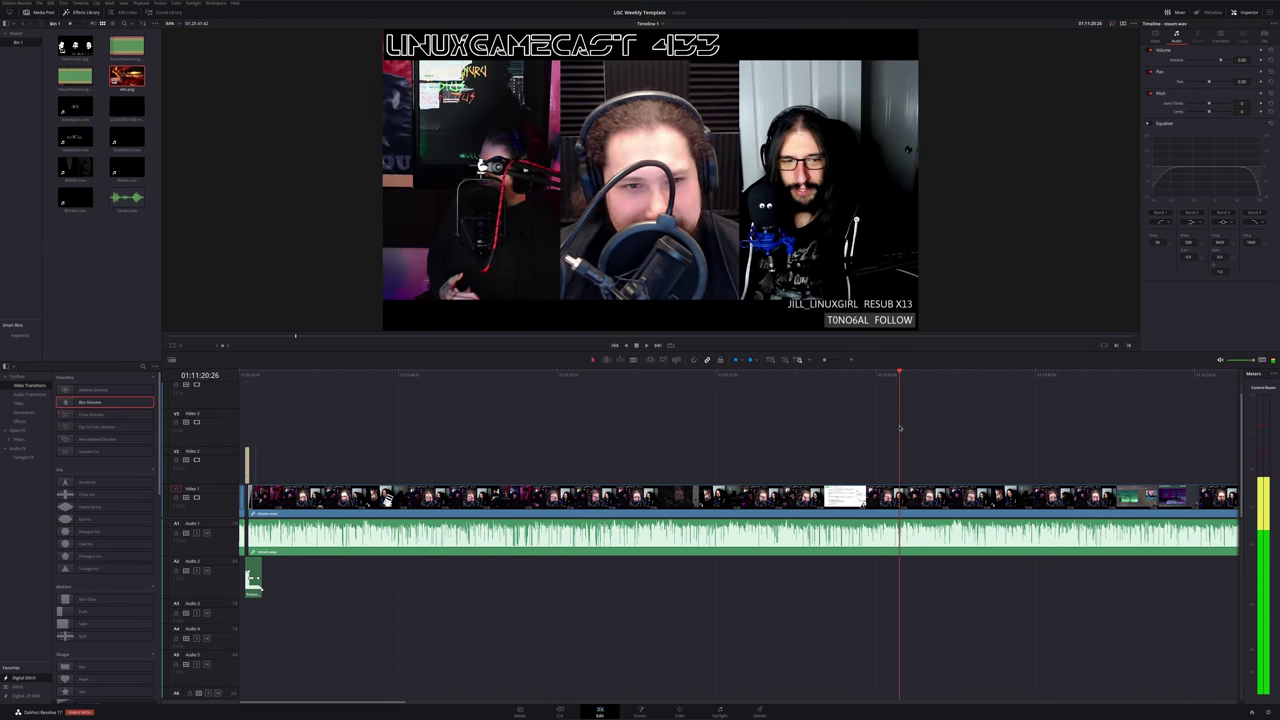
pyautogui.hscroll(1, 740, 500)
pyautogui.hscroll(5, 740, 500)
pyautogui.hscroll(4, 740, 500)
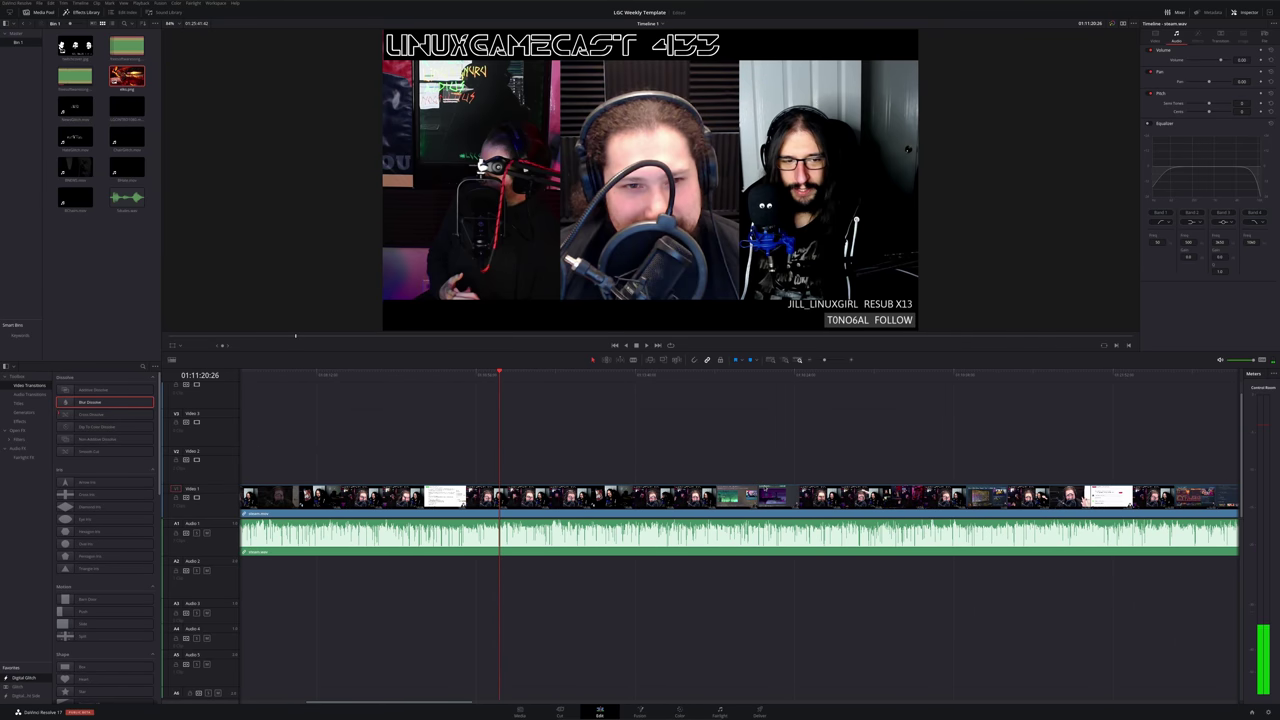
pyautogui.moveTo(568, 379)
pyautogui.mouseDown()
pyautogui.moveTo(549, 380)
pyautogui.moveTo(810, 411)
pyautogui.mouseUp()
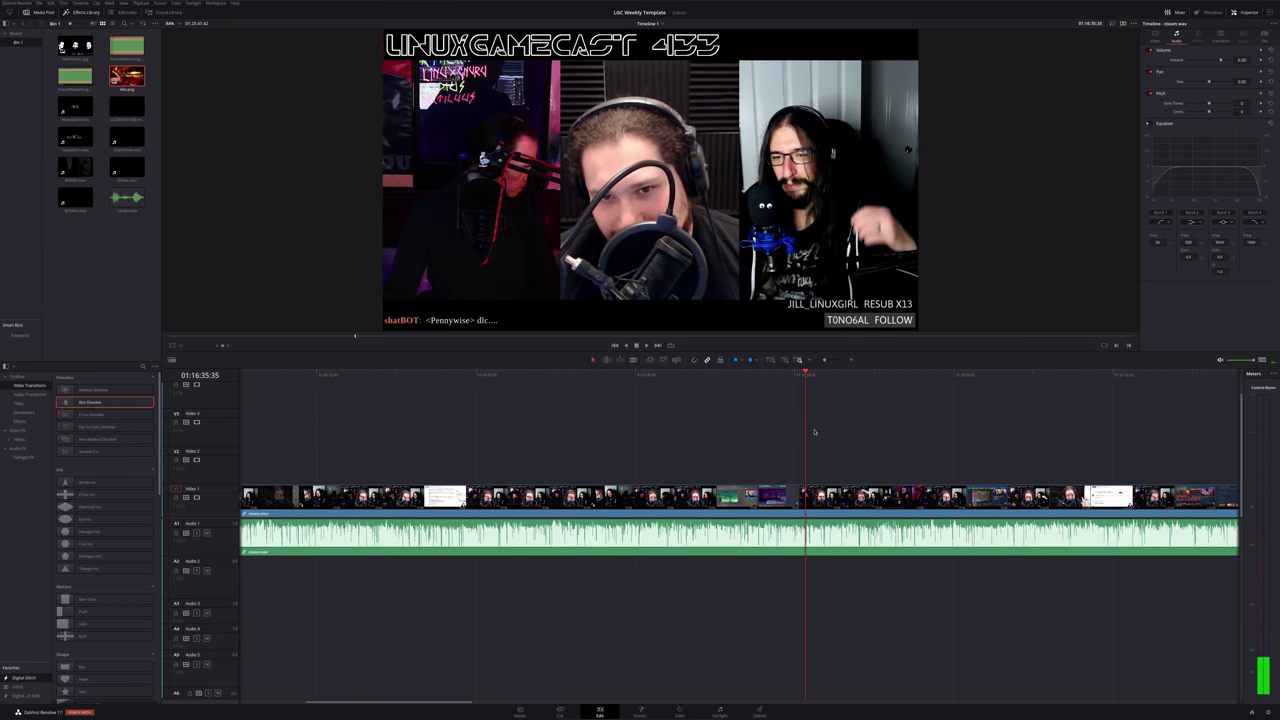
pyautogui.hscroll(2, 814, 432)
pyautogui.hscroll(8, 814, 432)
pyautogui.hscroll(-3, 814, 432)
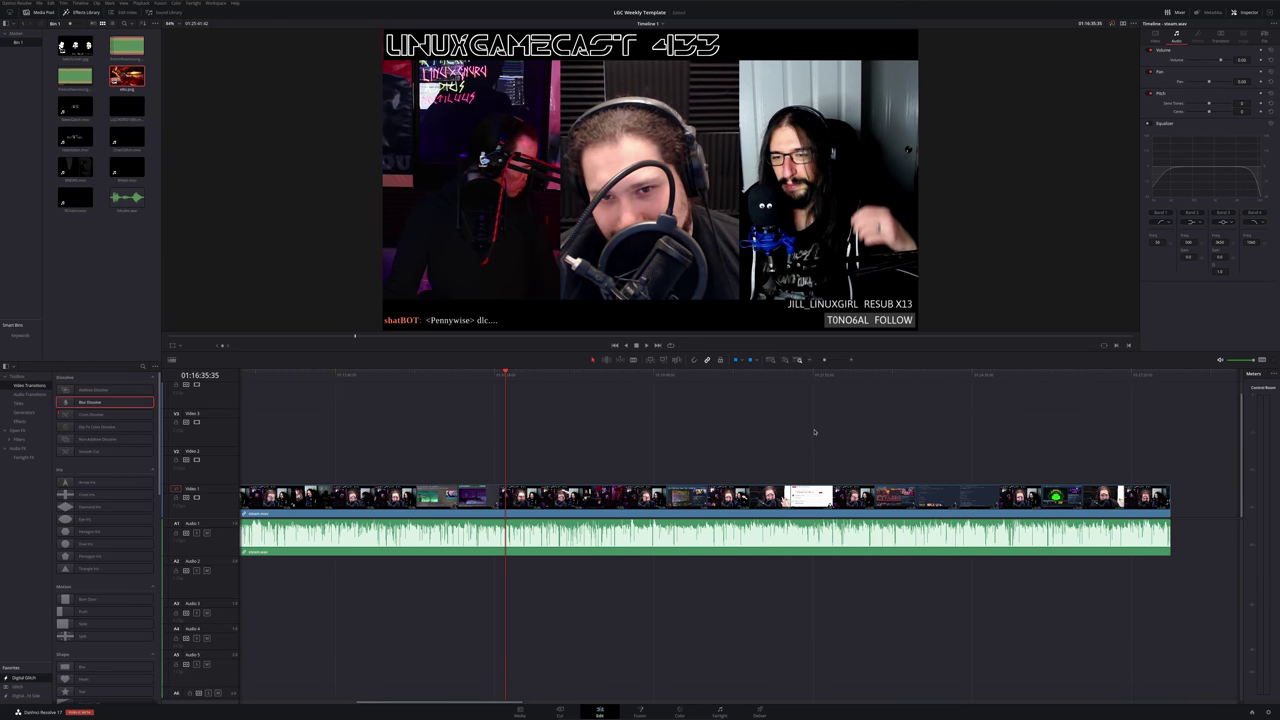
# Move to the stream's end and replay around 01:27:52 to find the cut point
pyautogui.moveTo(858, 374); pyautogui.dragTo(1115, 374)
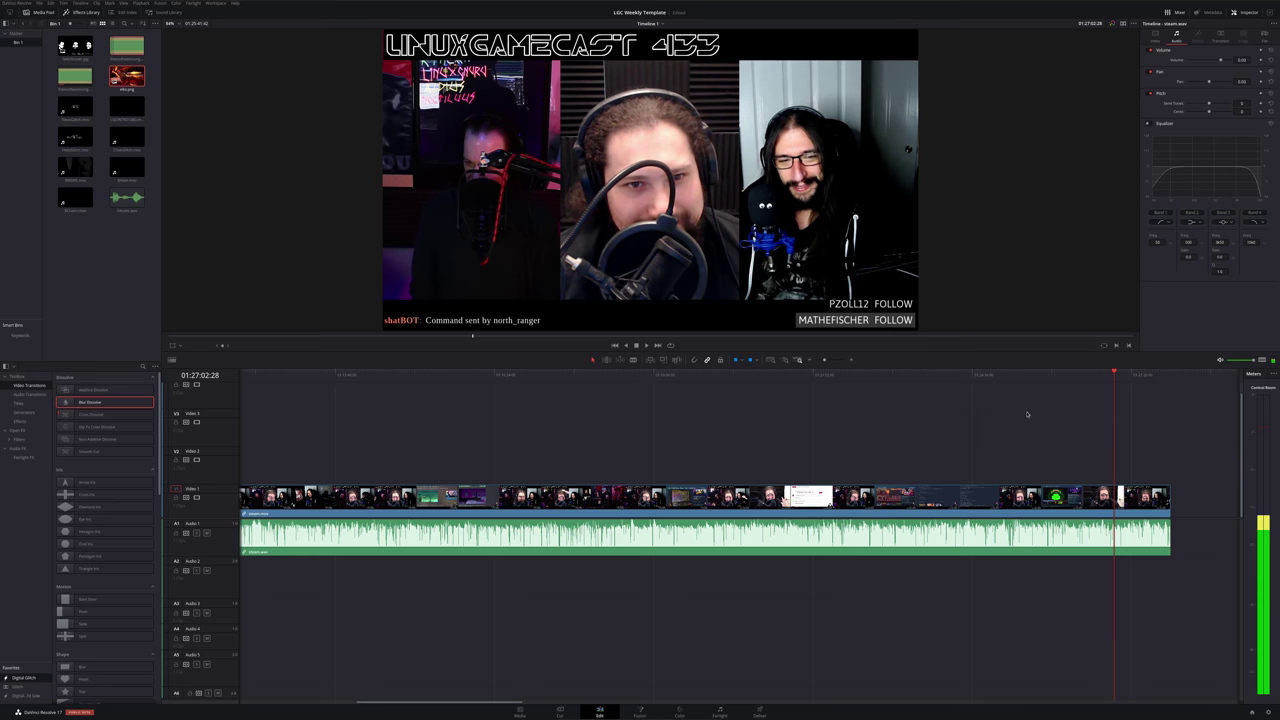
pyautogui.hscroll(5, 1027, 414)
pyautogui.hscroll(5, 998, 415)
pyautogui.moveTo(766, 375); pyautogui.dragTo(787, 378)
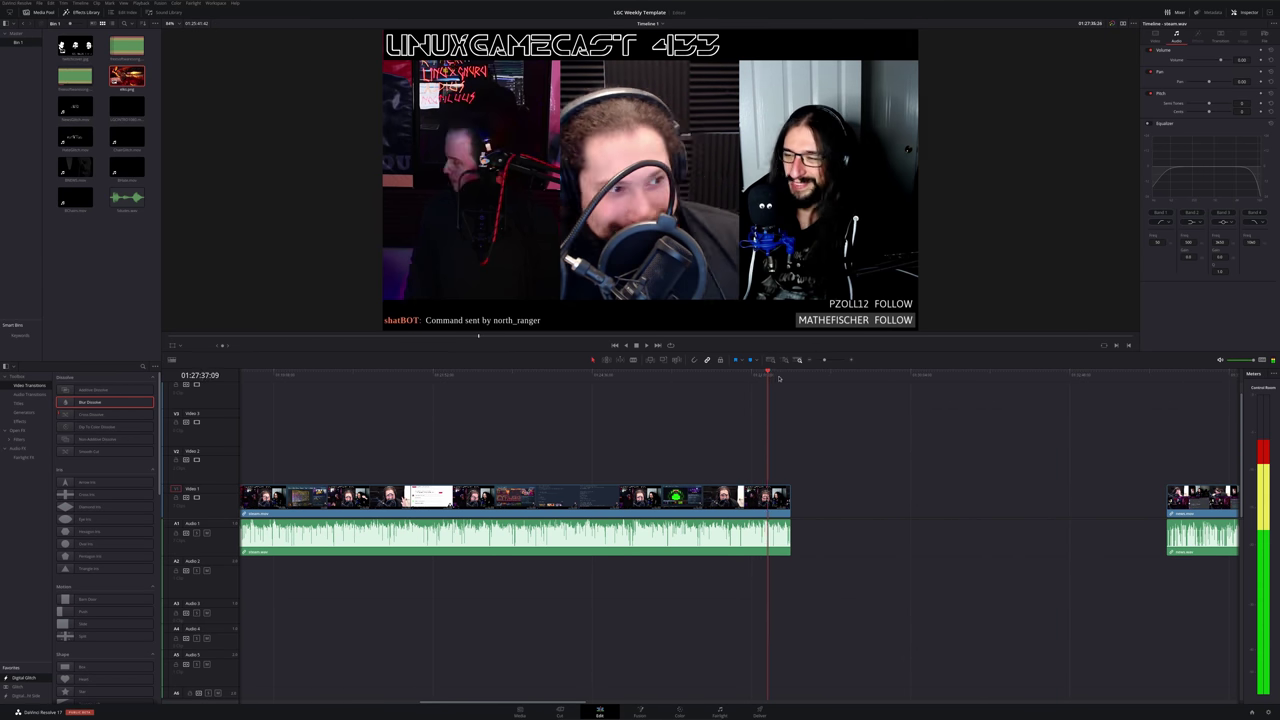
pyautogui.scroll(2, 815, 477)
pyautogui.scroll(1, 815, 477)
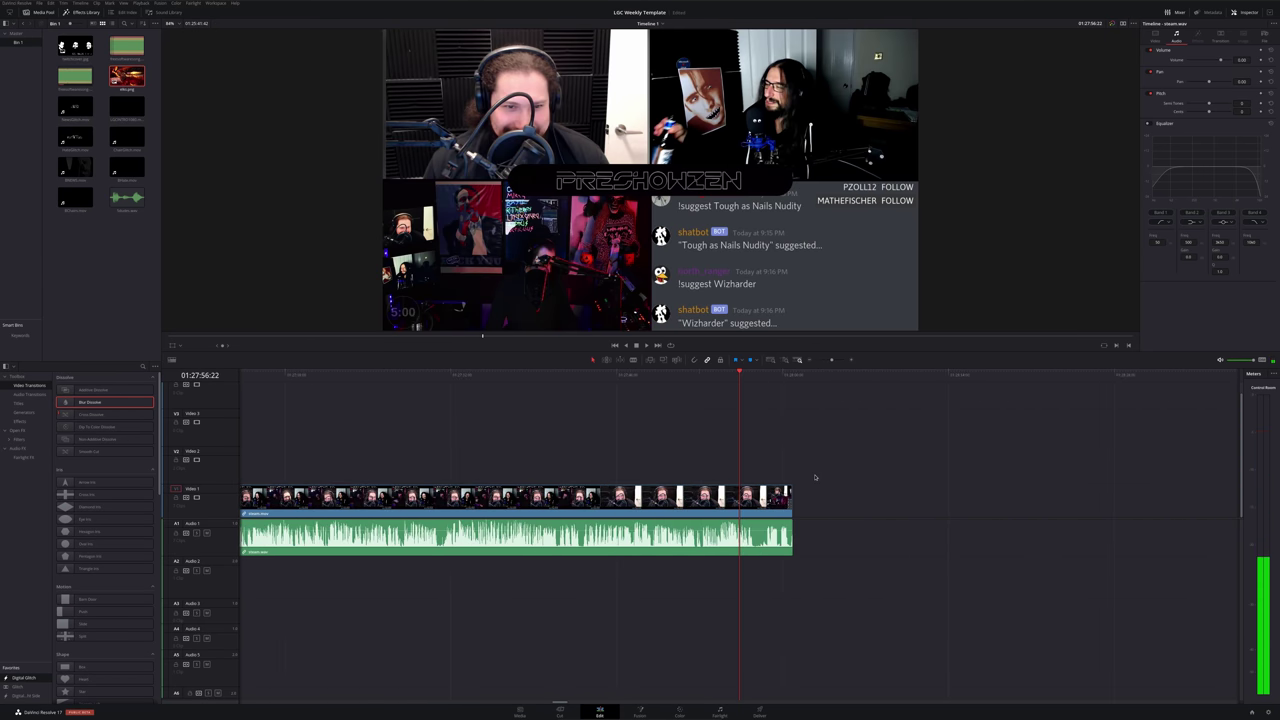
pyautogui.scroll(2, 815, 477)
pyautogui.moveTo(925, 376); pyautogui.dragTo(549, 380)
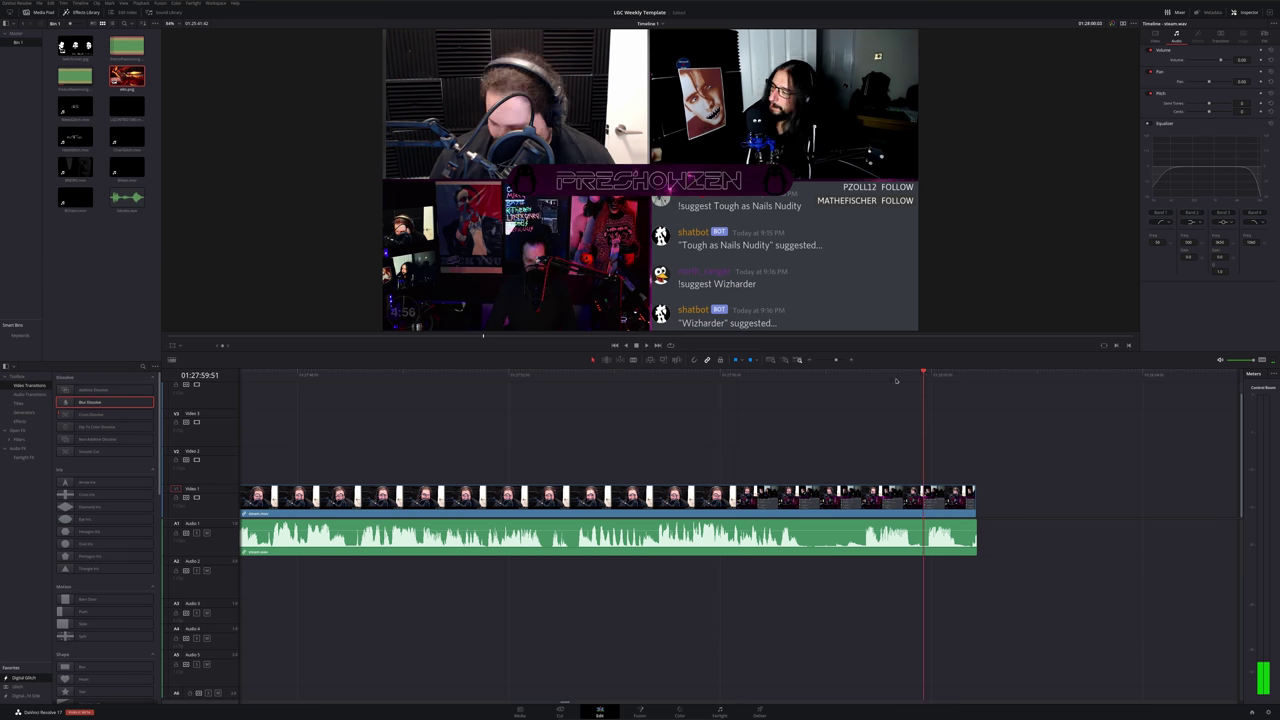
pyautogui.press('space')
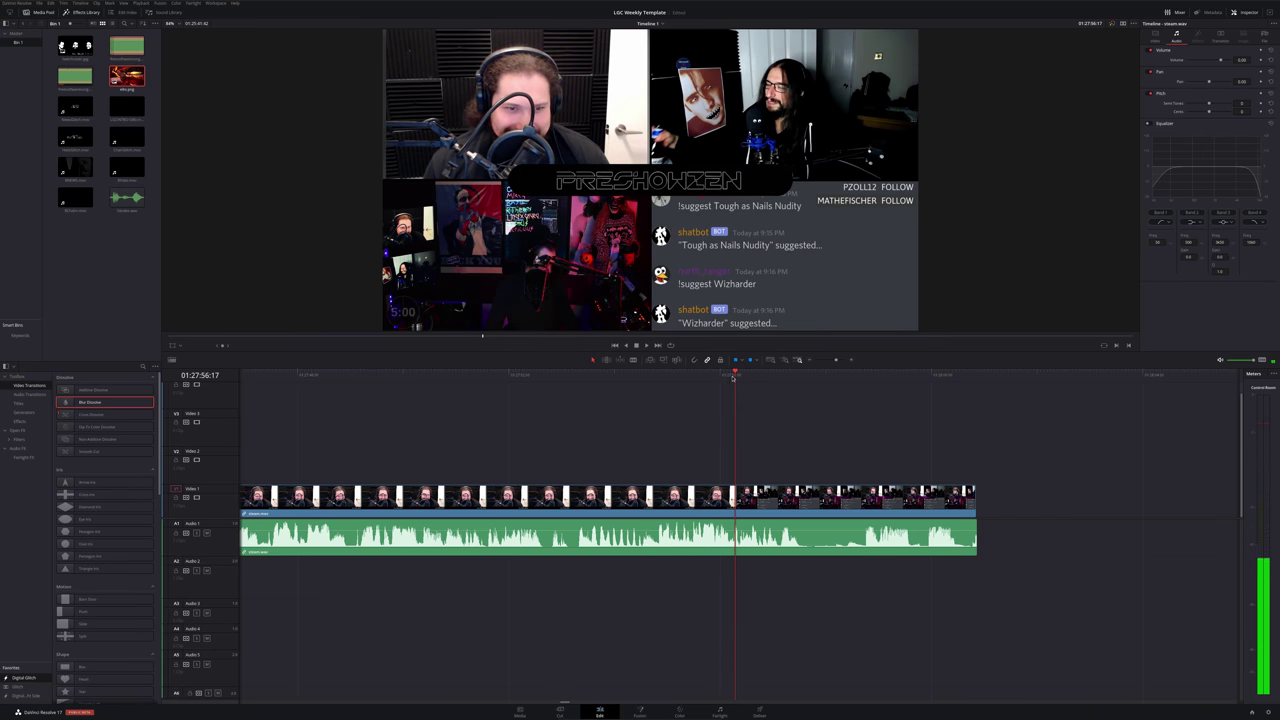
pyautogui.moveTo(733, 377); pyautogui.dragTo(459, 384)
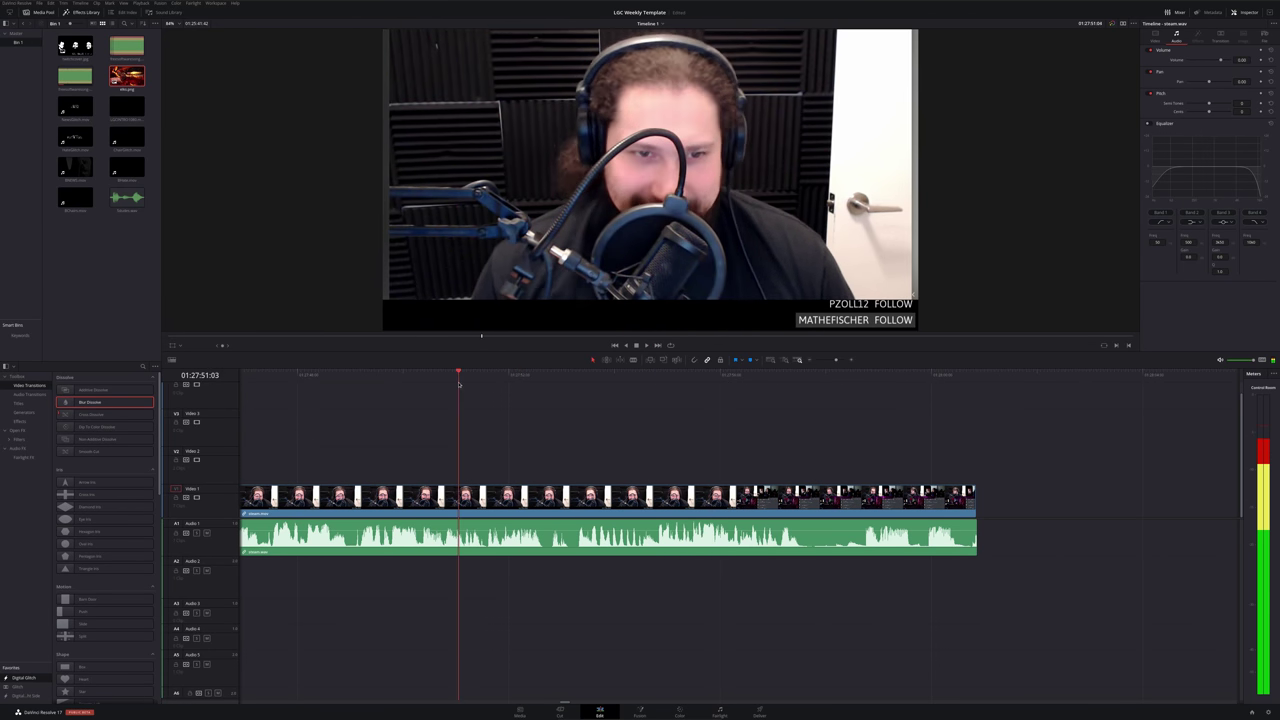
pyautogui.press('space')
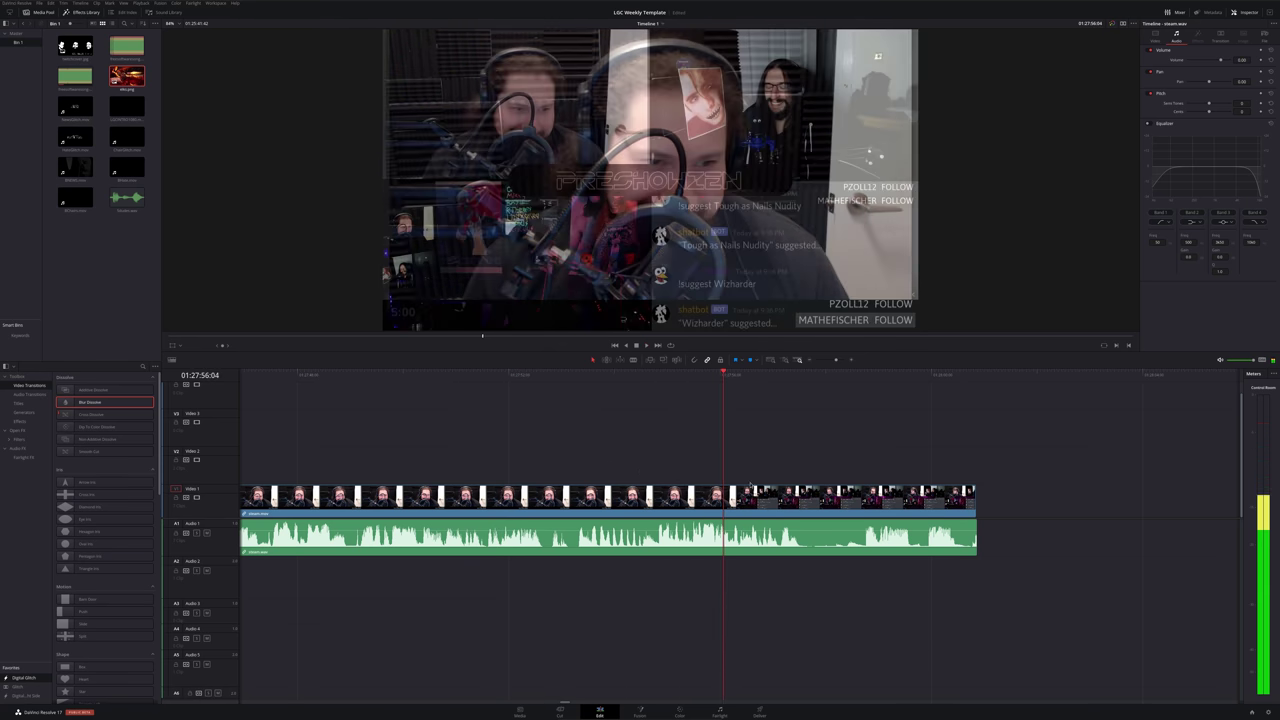
# Split V1/A1 at 01:27:56:04 and delete the stream after the cut
pyautogui.hotkey('ctrl', 'b')
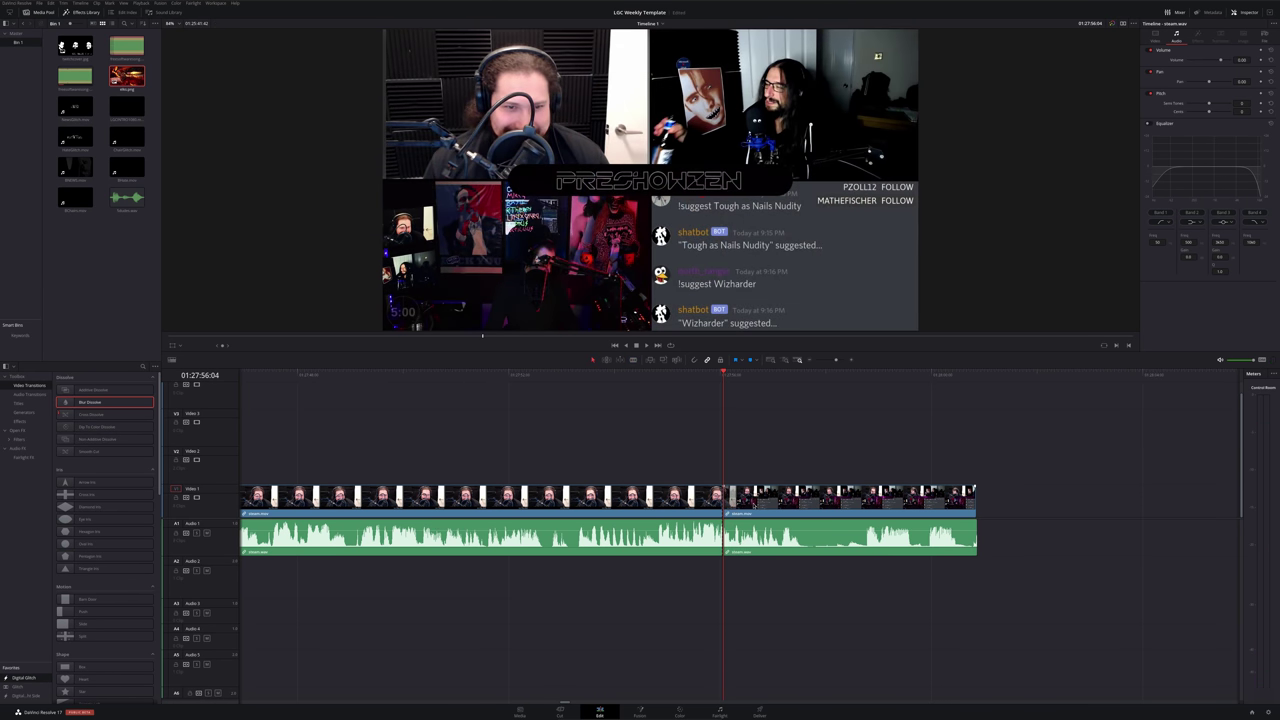
pyautogui.click(832, 514)
pyautogui.press('Delete')
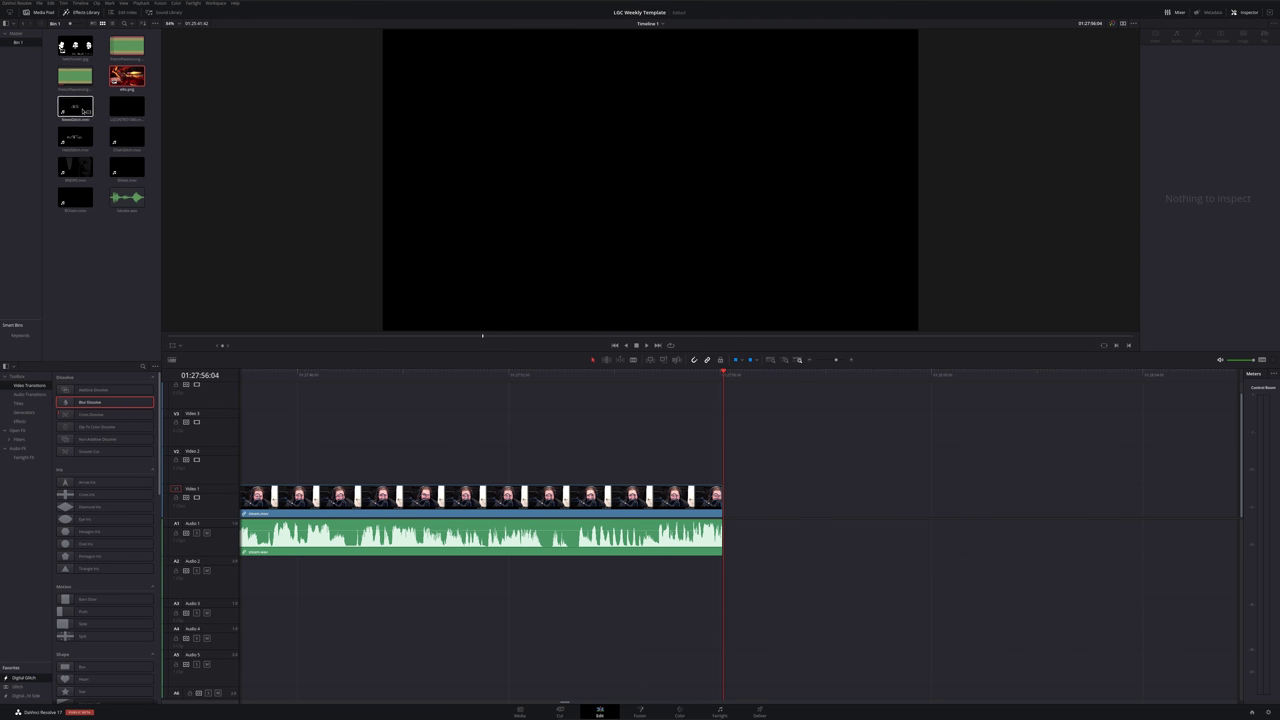
# Place NewsGlitch.mov on V2/A2 and slide it a few frames earlier to overlap the stream's end
pyautogui.moveTo(75, 107); pyautogui.dragTo(726, 465)
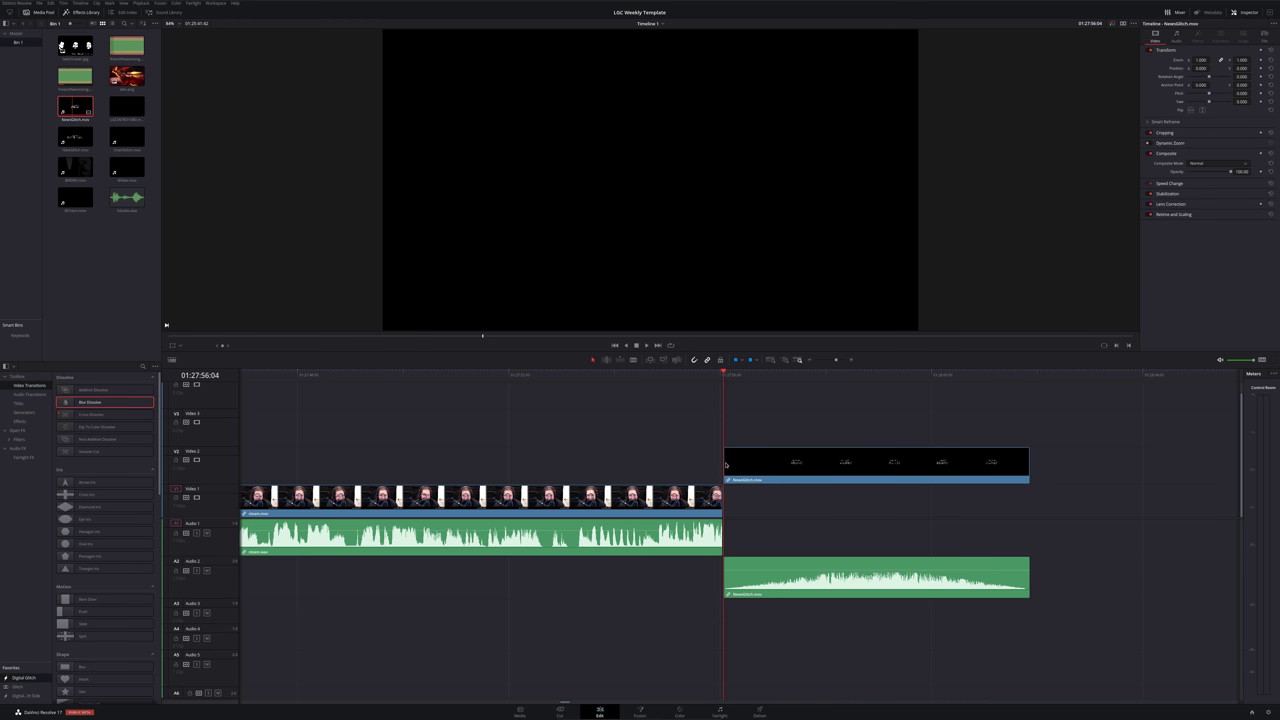
pyautogui.click(711, 371)
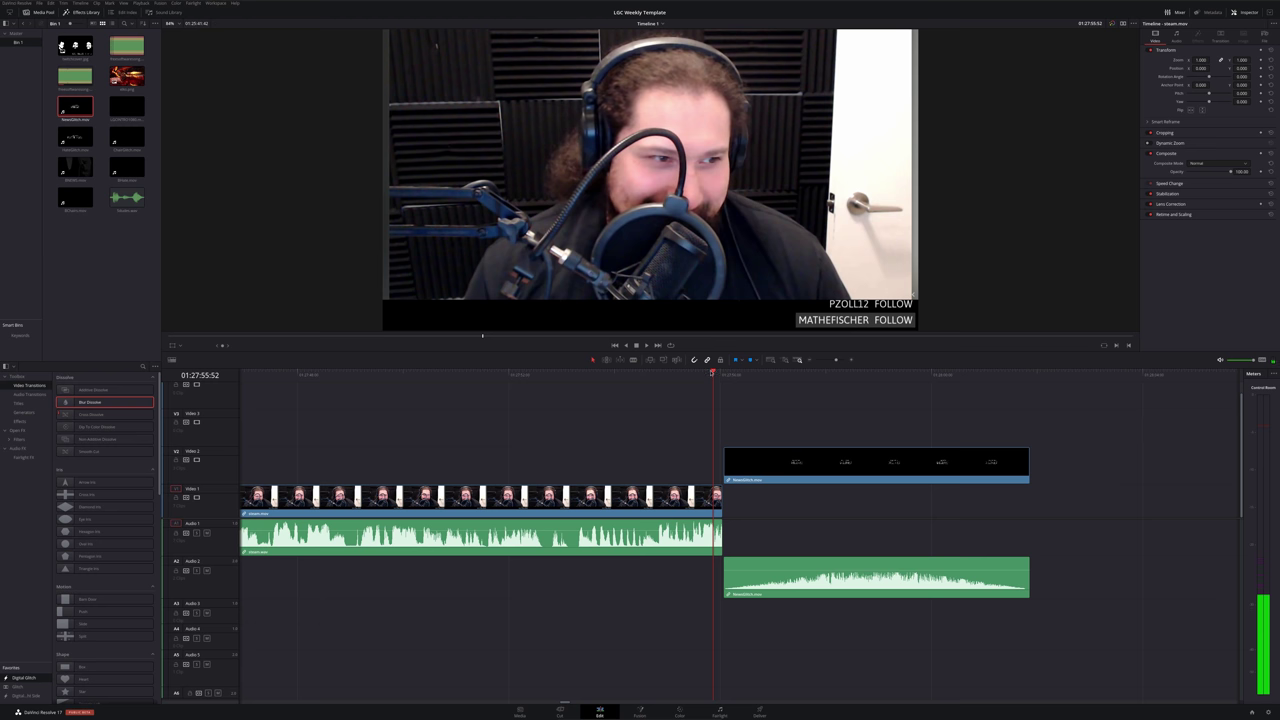
pyautogui.click(704, 374)
pyautogui.moveTo(822, 467); pyautogui.dragTo(806, 464)
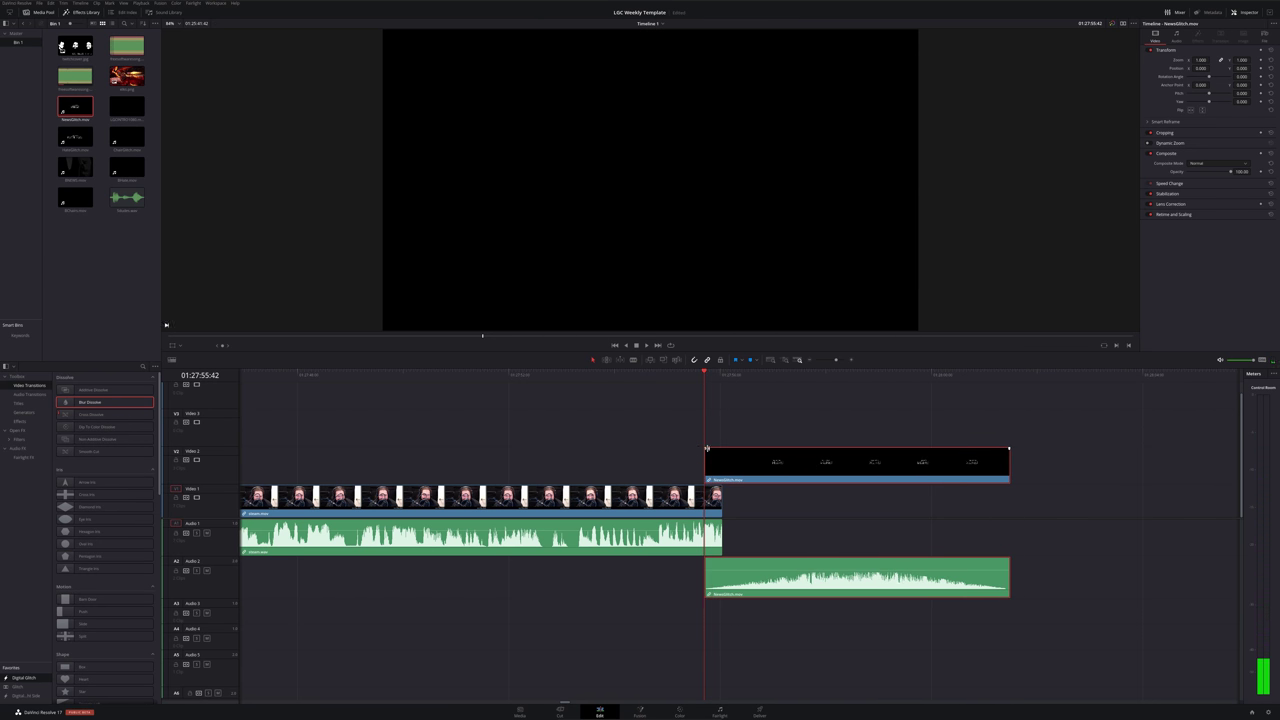
pyautogui.moveTo(707, 448); pyautogui.dragTo(698, 433)
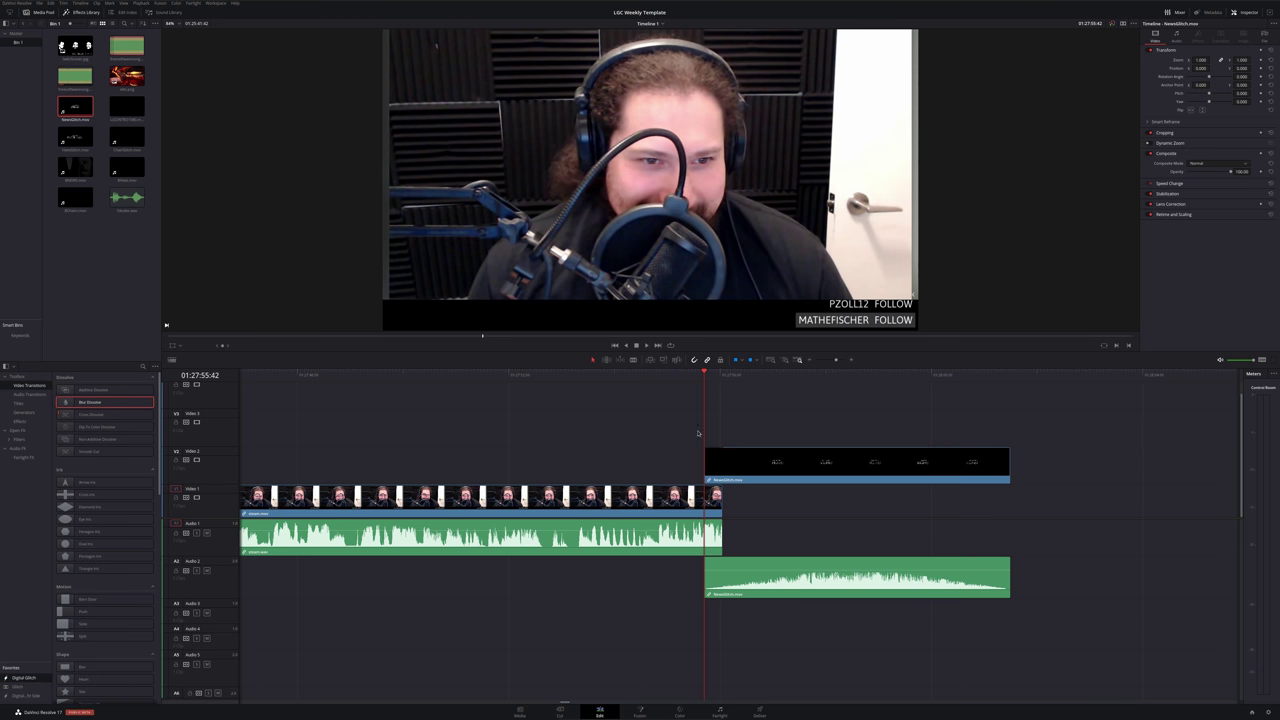
# Play the transition into the 'up next... NEWS' graphic twice to check it
pyautogui.click(669, 378)
pyautogui.press('space')
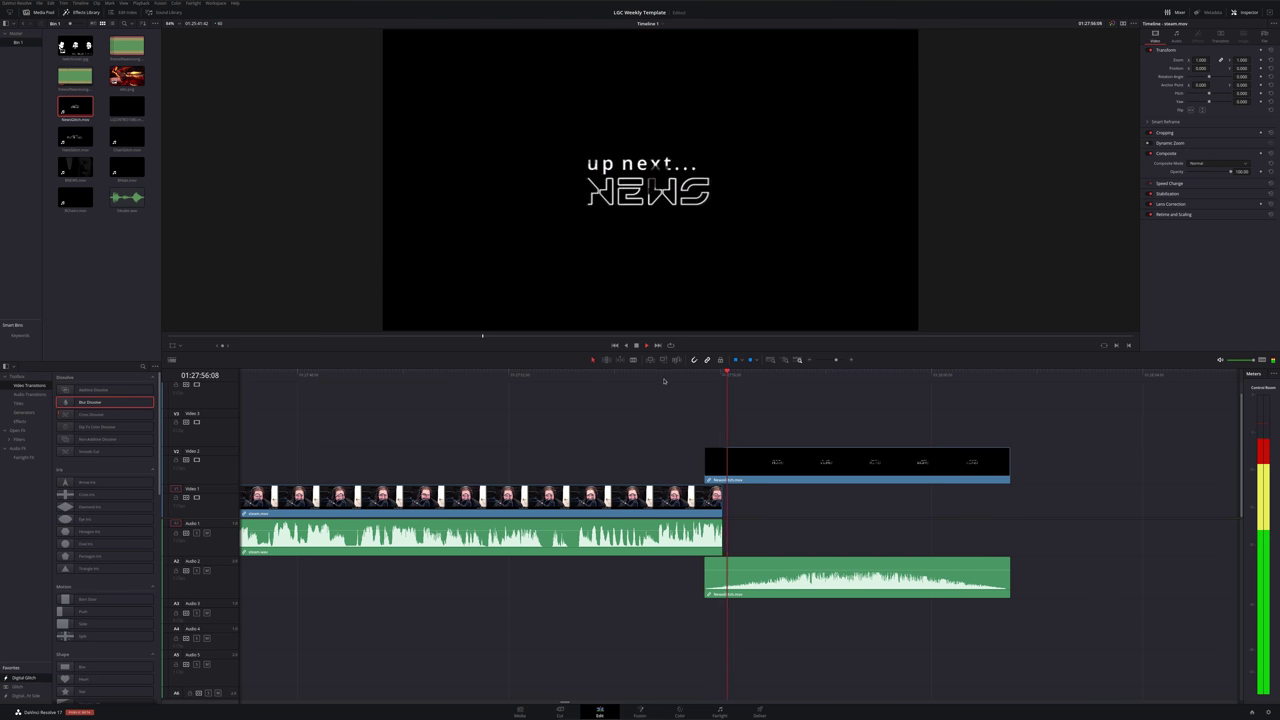
pyautogui.press('space')
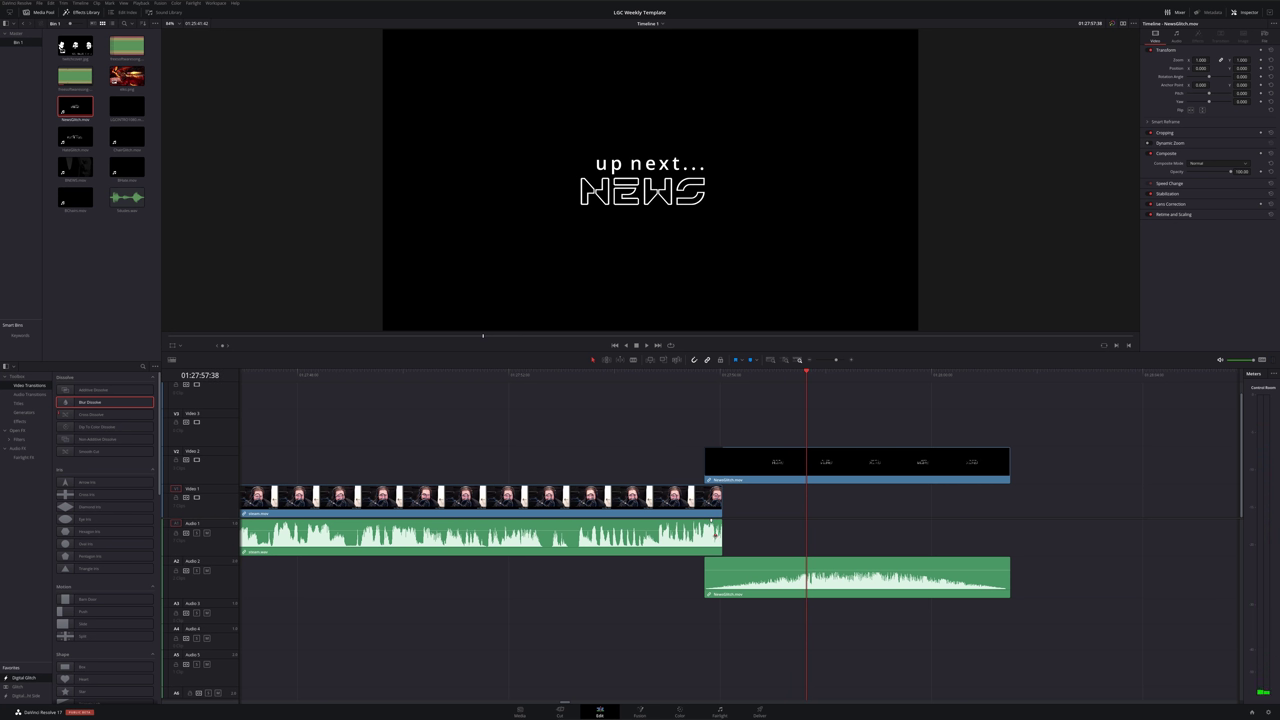
pyautogui.click(695, 379)
pyautogui.press('space')
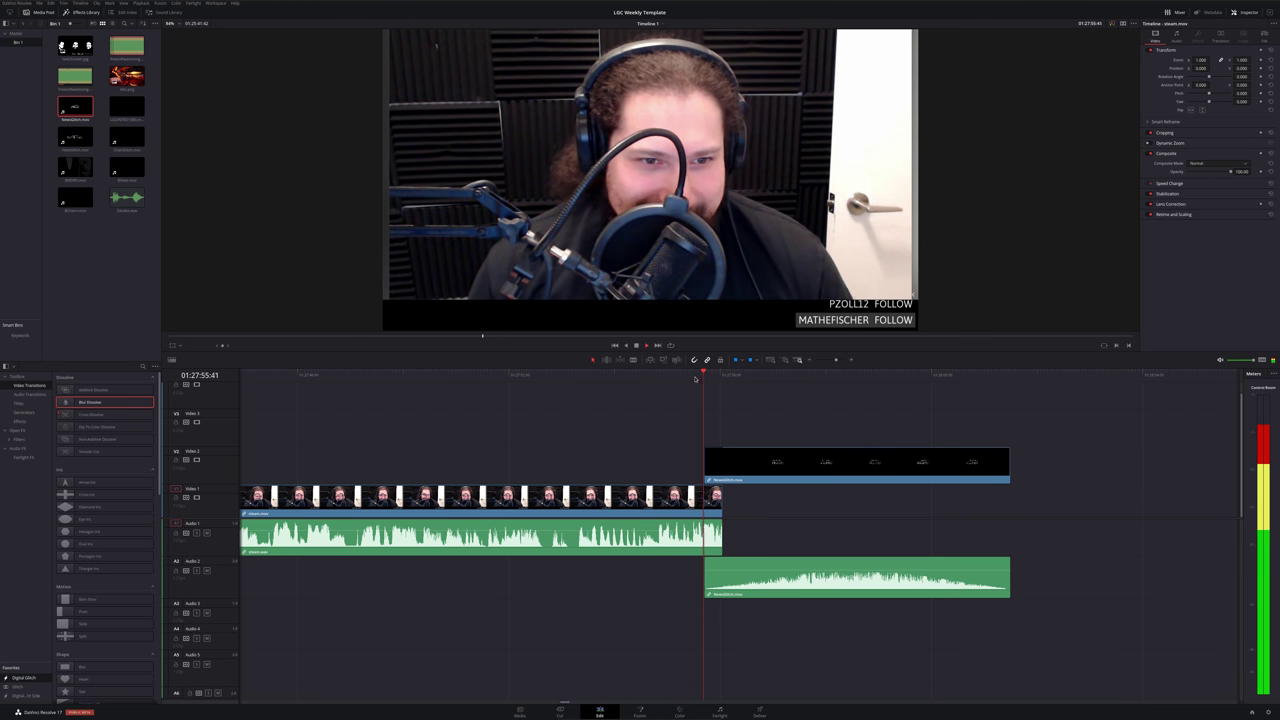
pyautogui.click(722, 481)
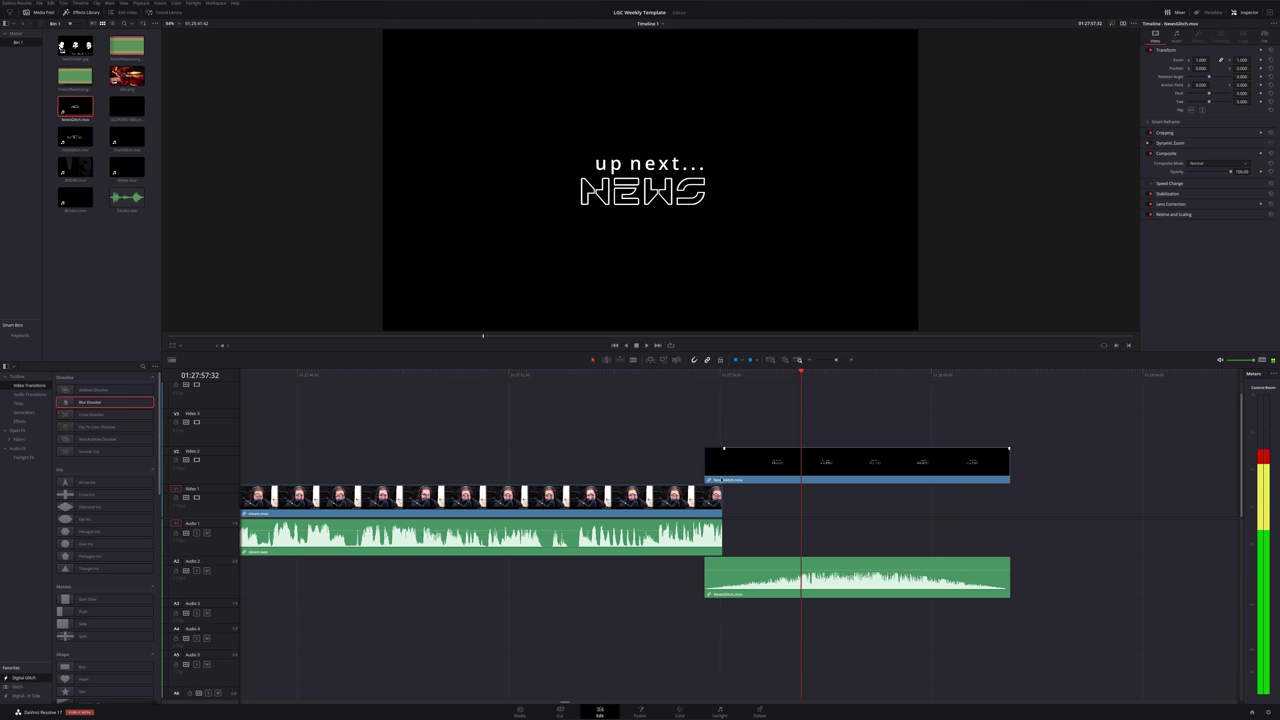
# Play the stream's closing moments from about 01:27:52 to find the cut point
pyautogui.moveTo(650, 376); pyautogui.dragTo(491, 377)
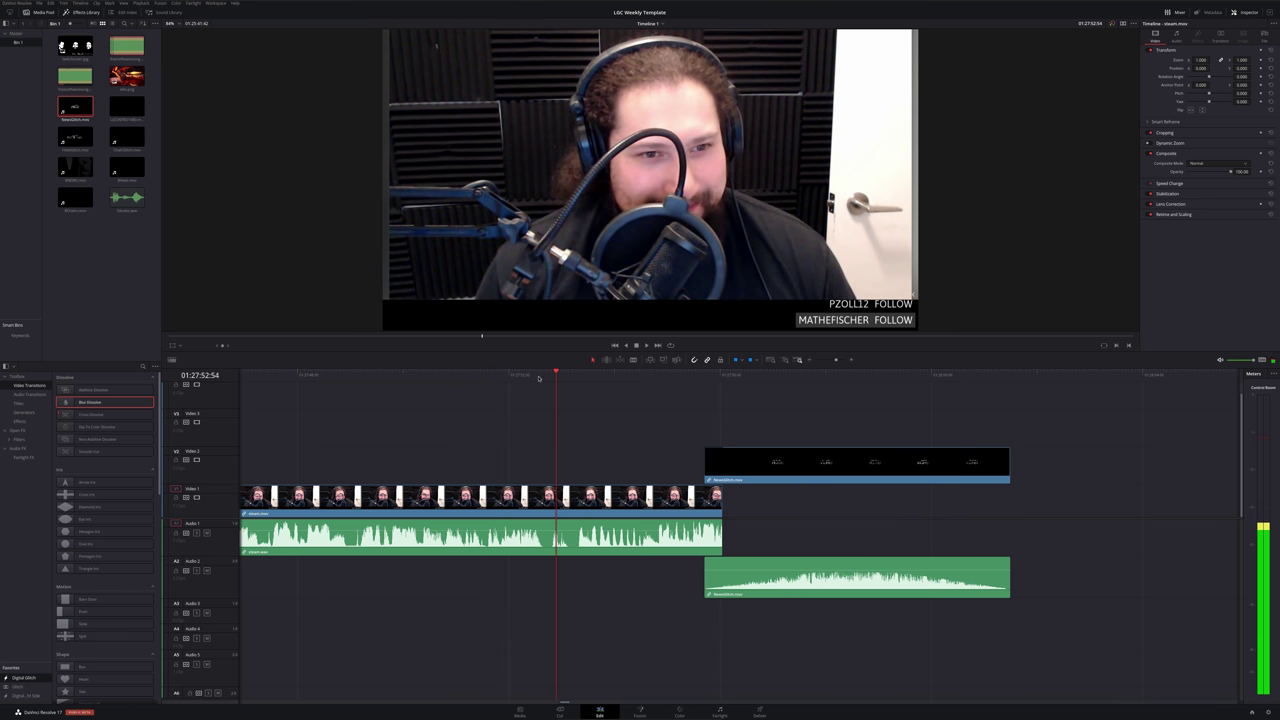
pyautogui.click(431, 378)
pyautogui.press('space')
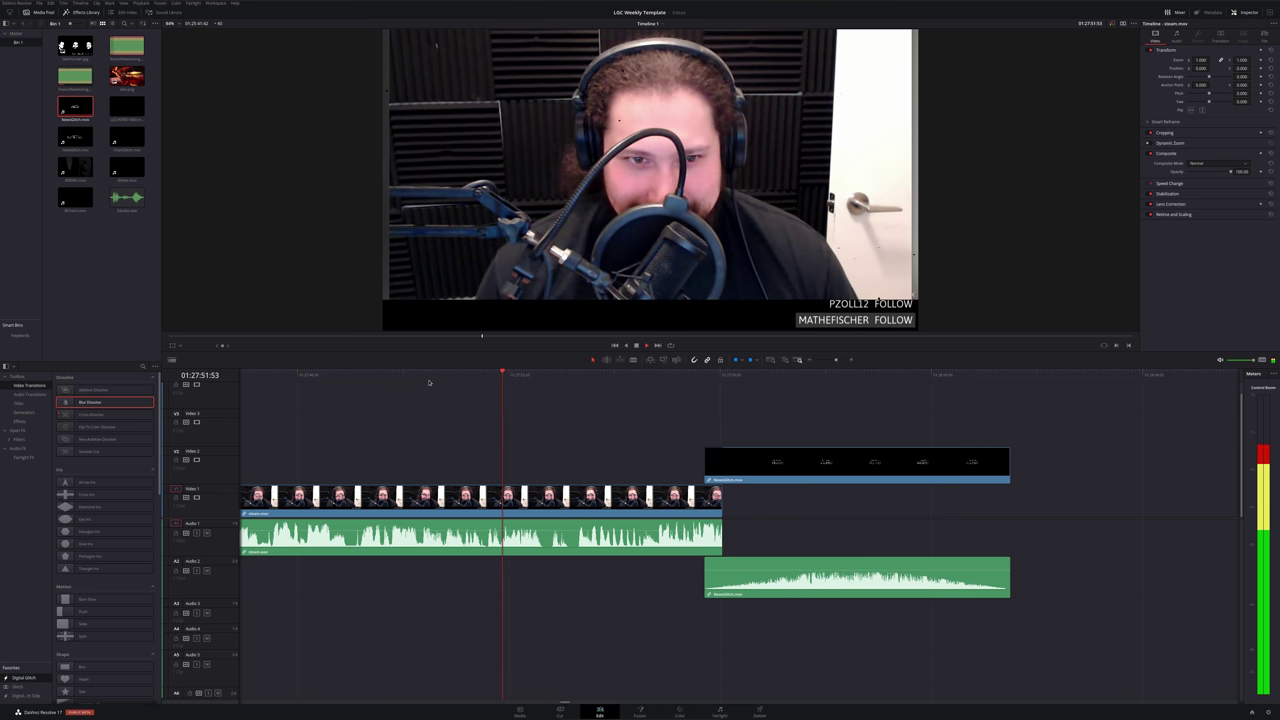
pyautogui.press('space')
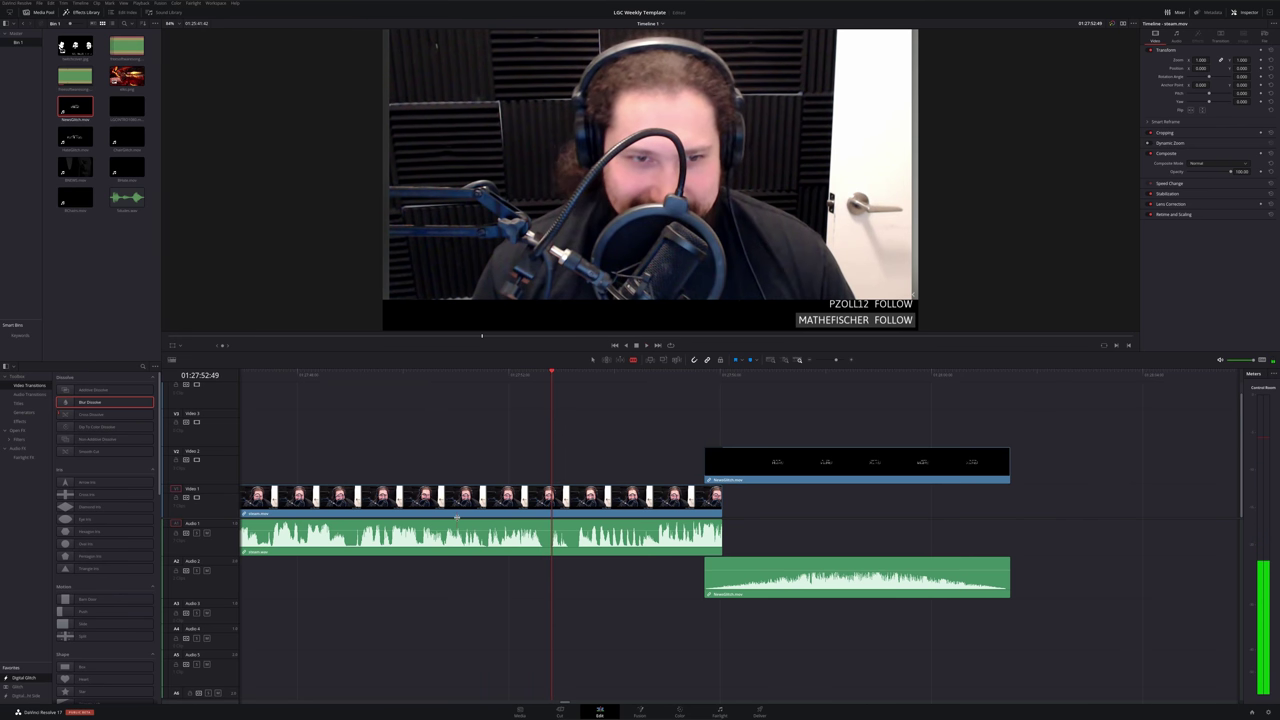
# Blade the stream clip at the playhead and delete the part after the cut
pyautogui.press('b')
pyautogui.click(556, 505)
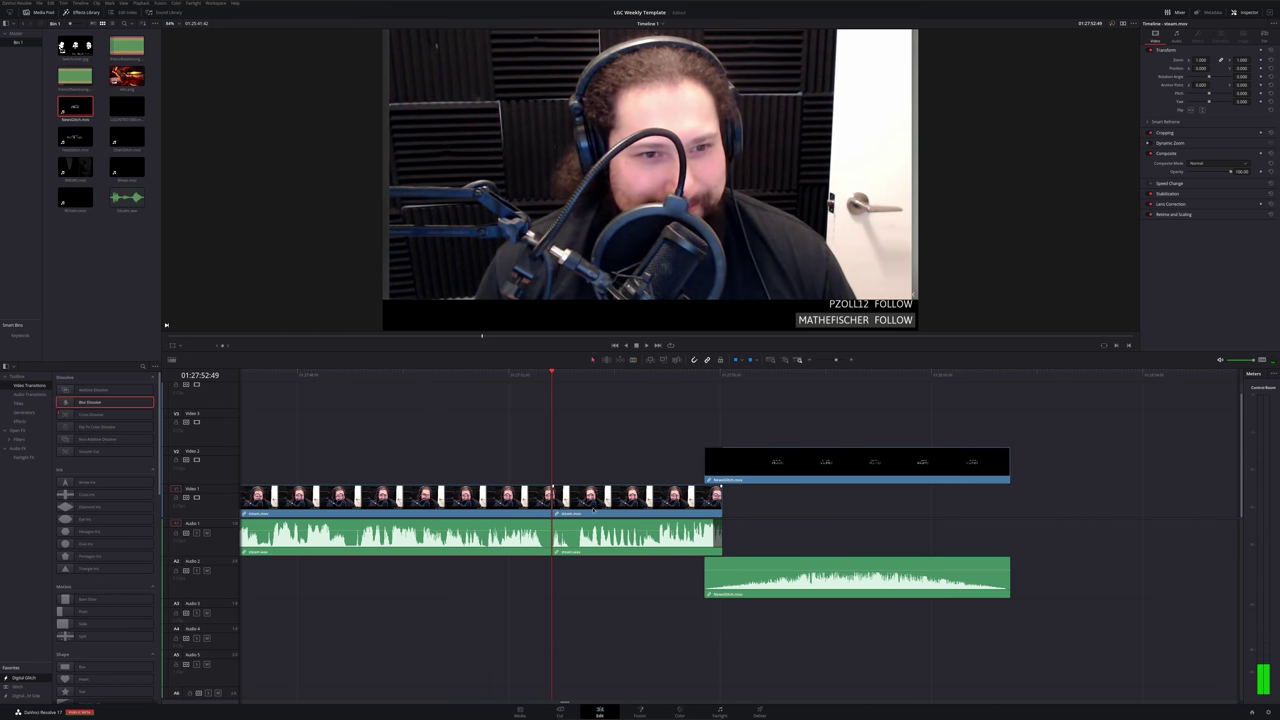
pyautogui.click(593, 510)
pyautogui.press('BackSpace')
# Slide the NewsGlitch video and audio back to start at the new cut, then play it
pyautogui.press('Left')
pyautogui.press('Left')
pyautogui.press('Left')
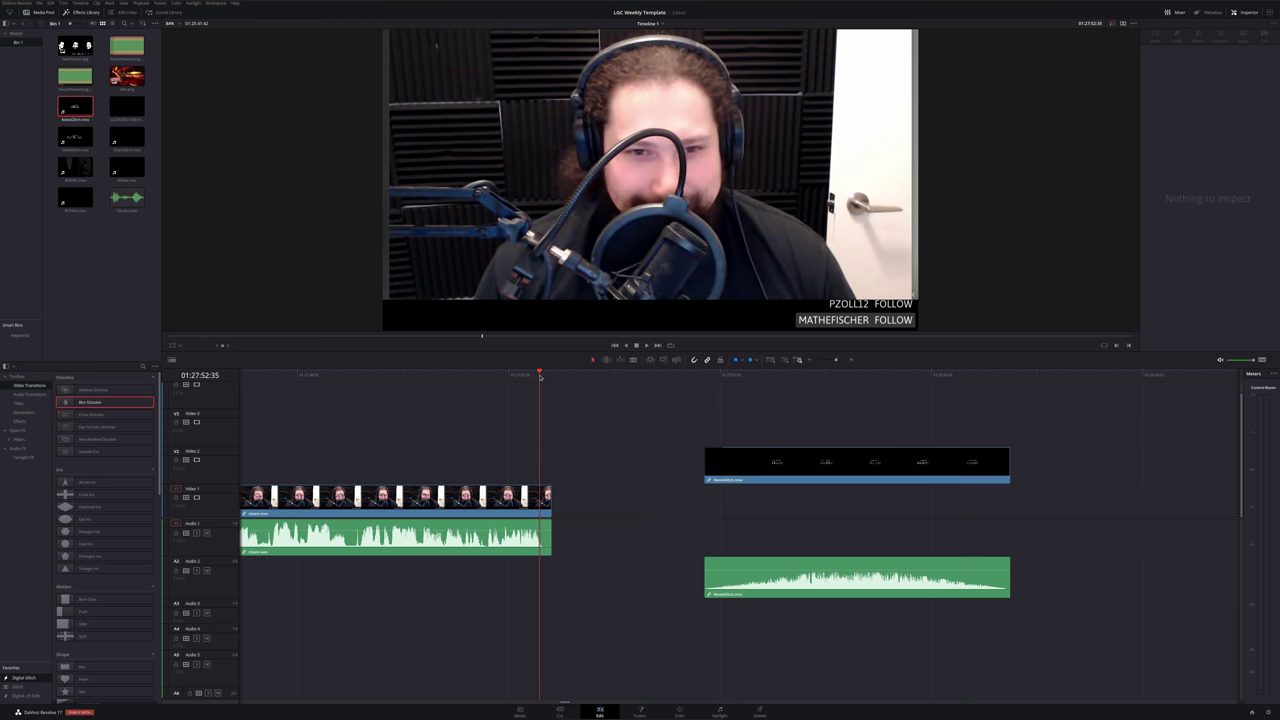
pyautogui.moveTo(633, 403); pyautogui.dragTo(824, 606)
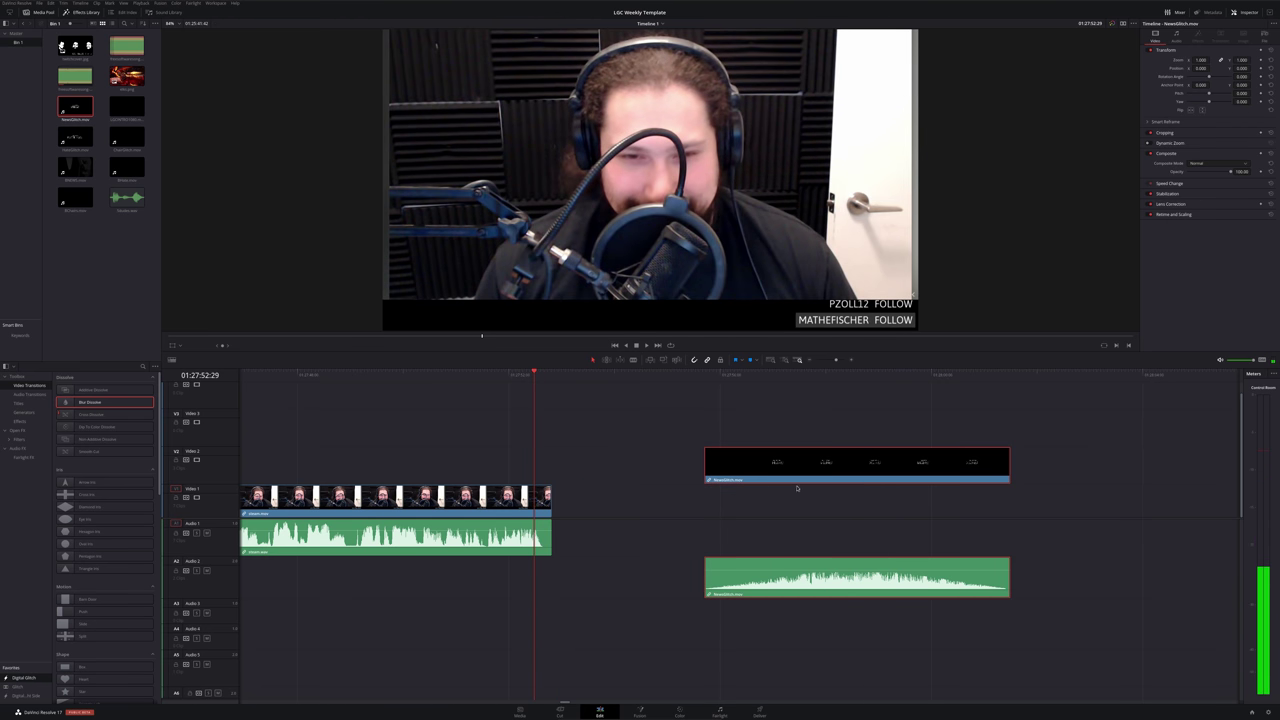
pyautogui.moveTo(809, 474); pyautogui.dragTo(638, 474)
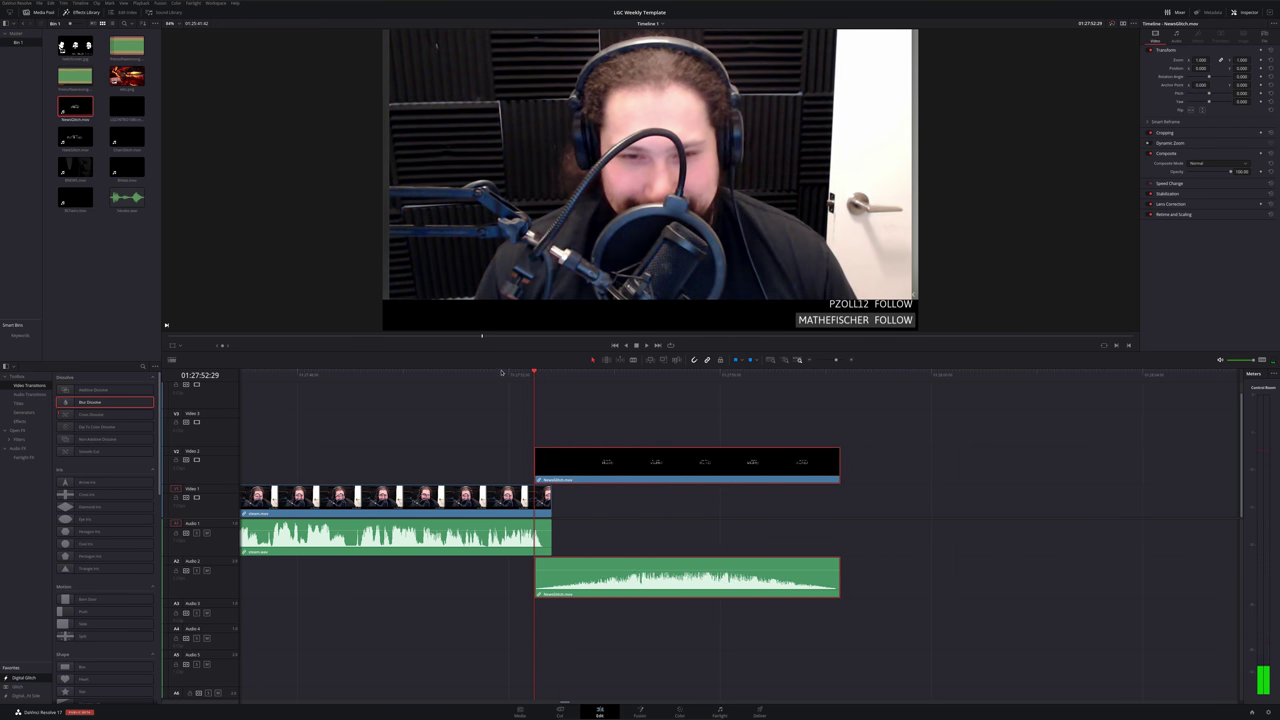
pyautogui.press('space')
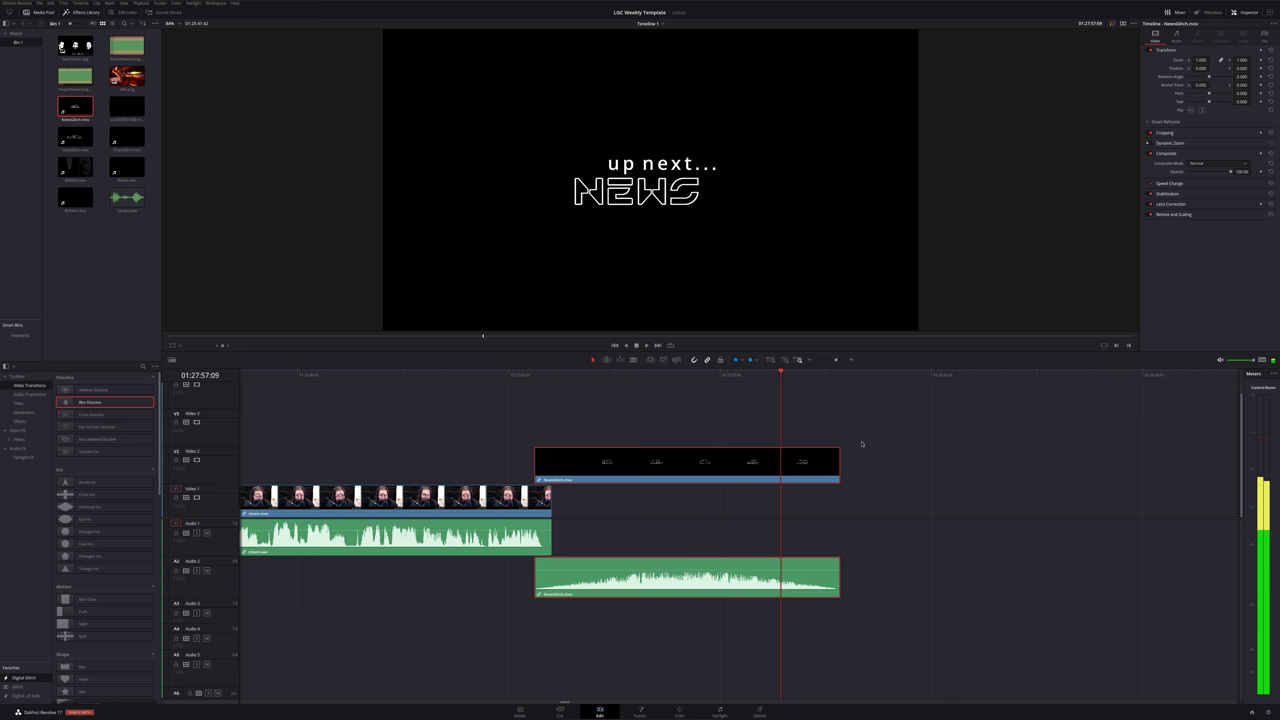
# Drag the news clip left to sit right after NewsGlitch, then scrub into the news footage
pyautogui.scroll(-3, 862, 445)
pyautogui.scroll(-2, 862, 450)
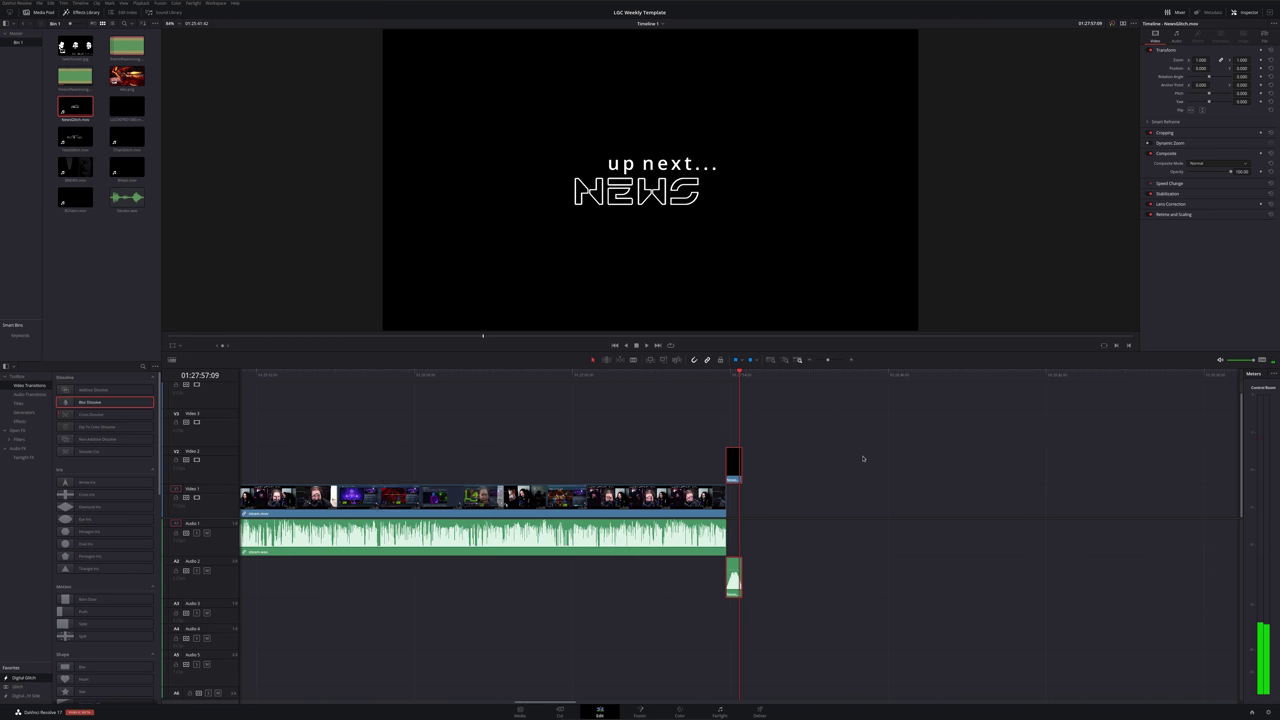
pyautogui.scroll(-2, 863, 459)
pyautogui.moveTo(1062, 531); pyautogui.dragTo(773, 531)
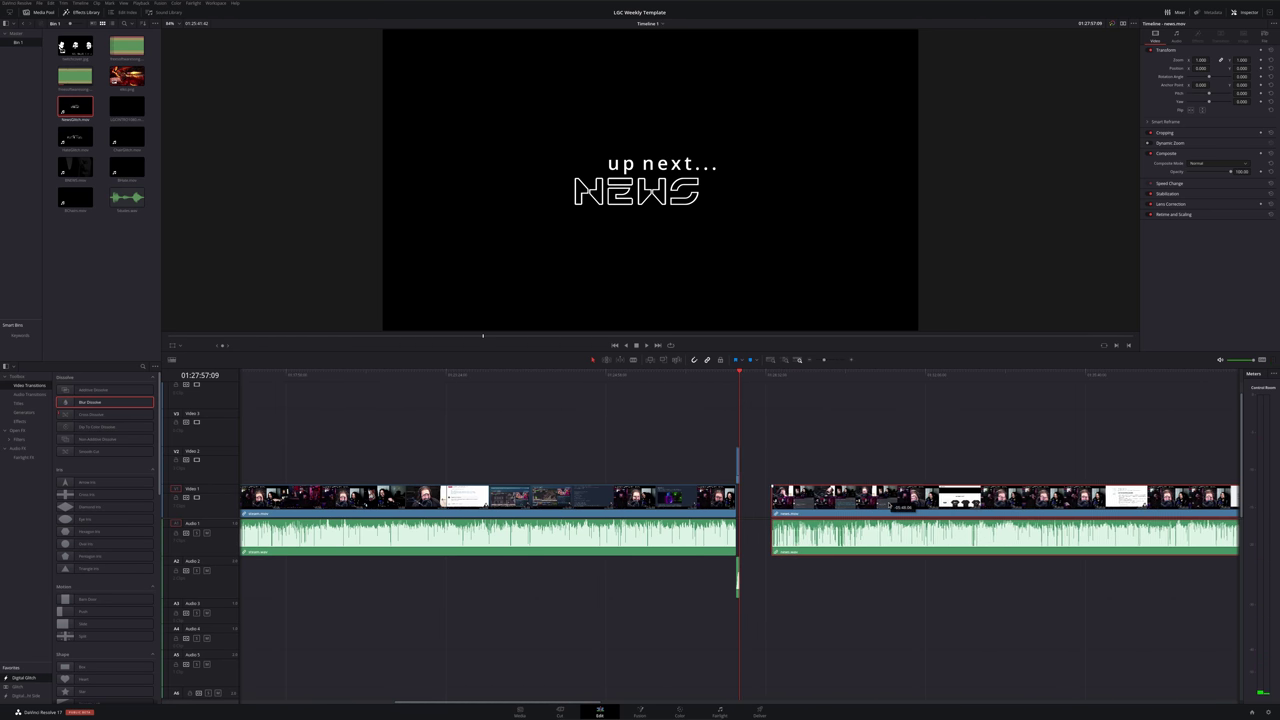
pyautogui.scroll(2, 773, 531)
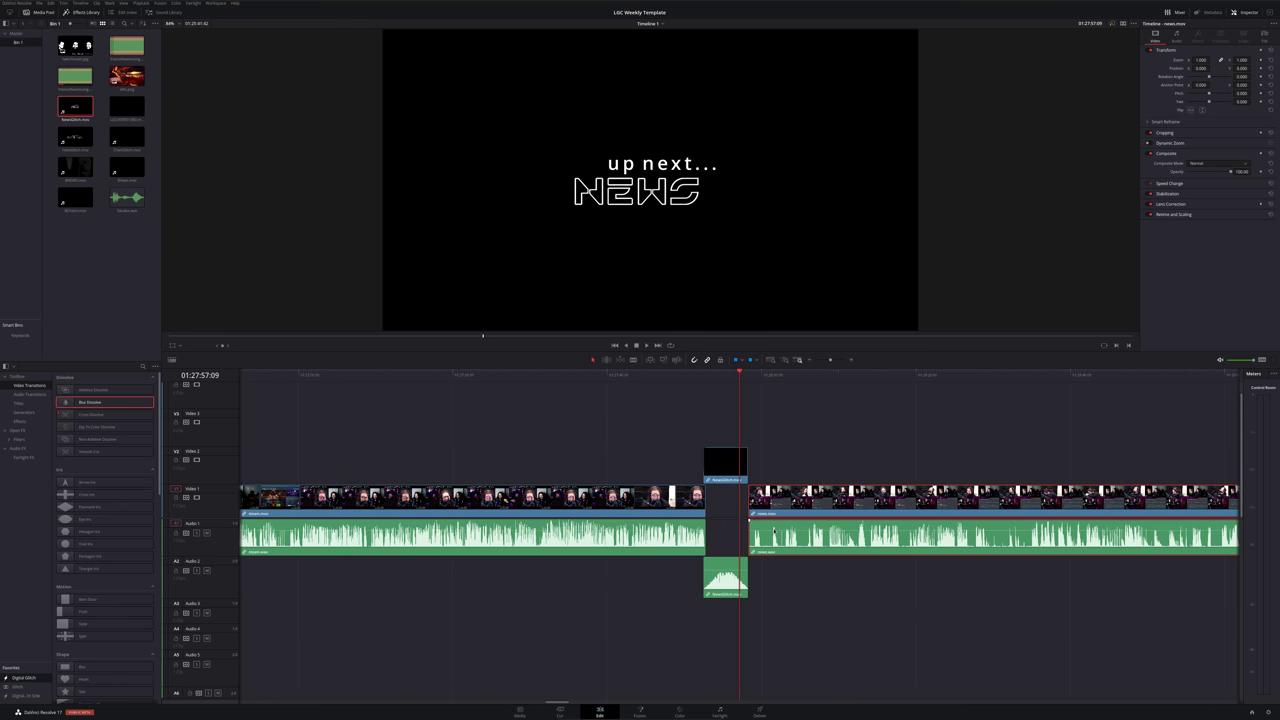
pyautogui.scroll(2, 773, 531)
pyautogui.scroll(-3, 935, 537)
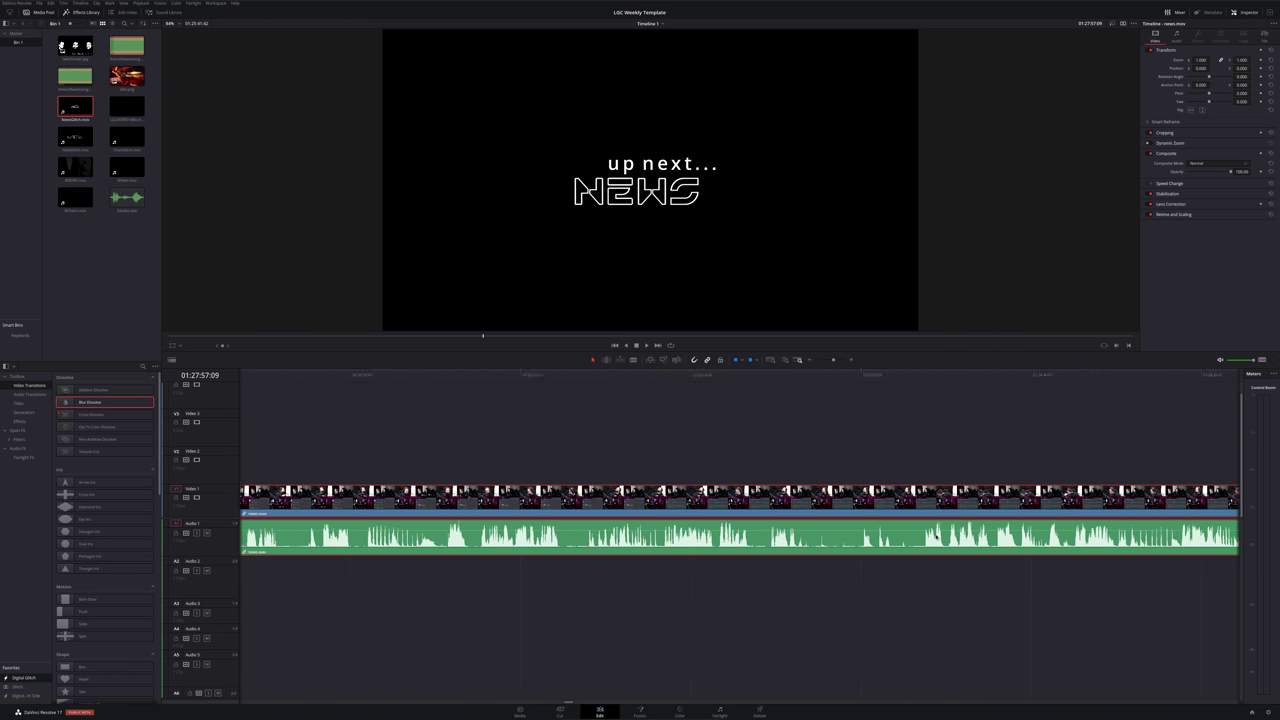
pyautogui.scroll(2, 935, 537)
pyautogui.scroll(-2, 935, 537)
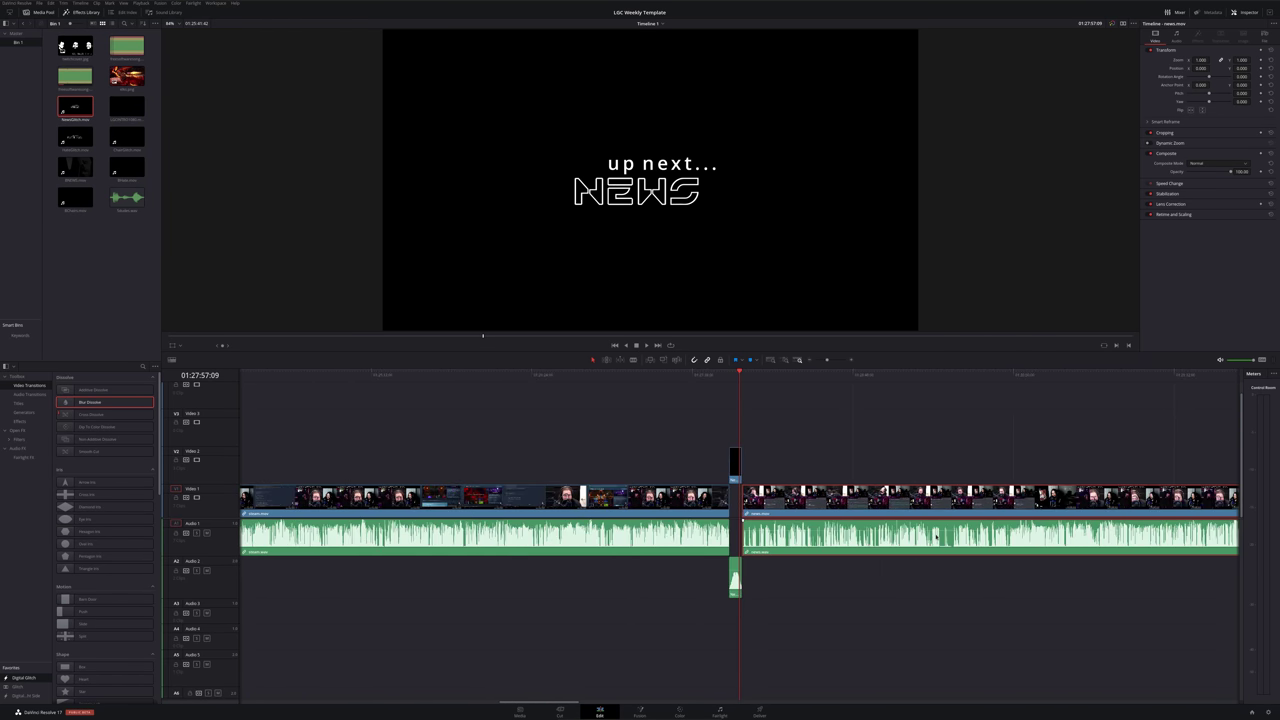
pyautogui.hscroll(5, 935, 537)
pyautogui.hscroll(-1, 935, 537)
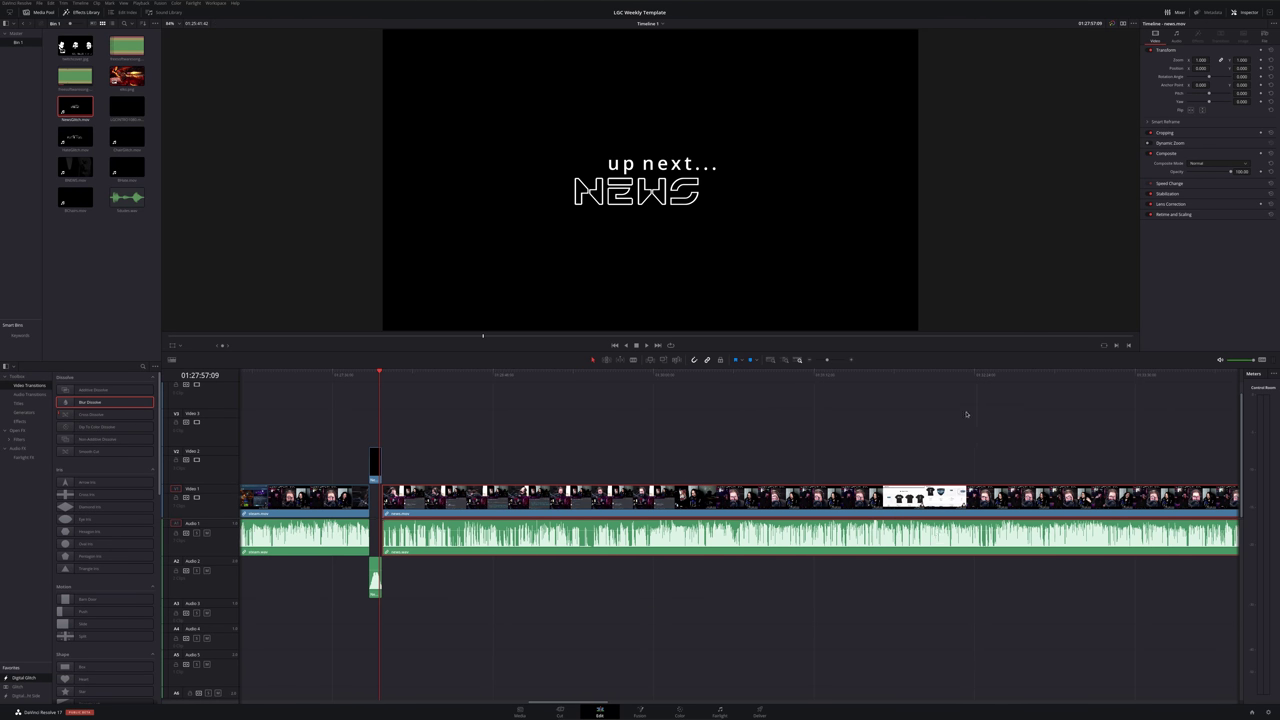
pyautogui.moveTo(945, 410)
pyautogui.mouseDown()
pyautogui.moveTo(715, 401)
pyautogui.moveTo(649, 413)
pyautogui.mouseUp()
# Play the start of the news segment and trim off the clip's opening stretch
pyautogui.scroll(3, 674, 475)
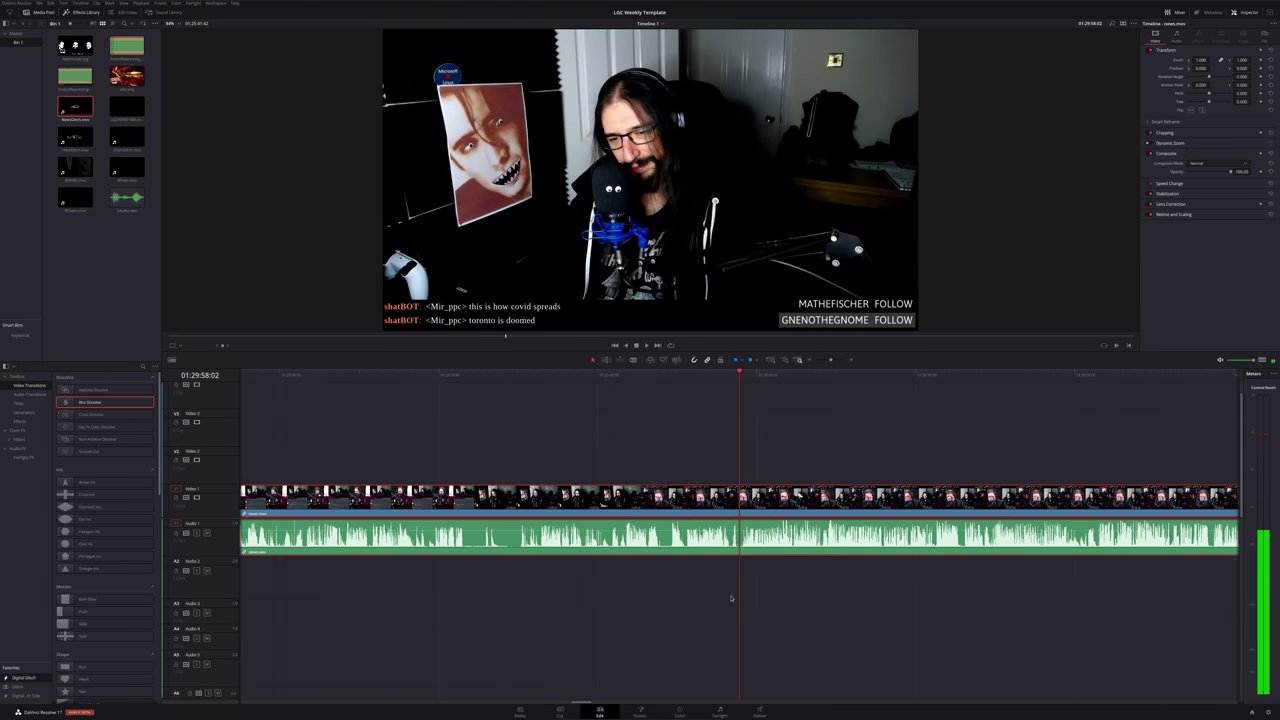
pyautogui.press('space')
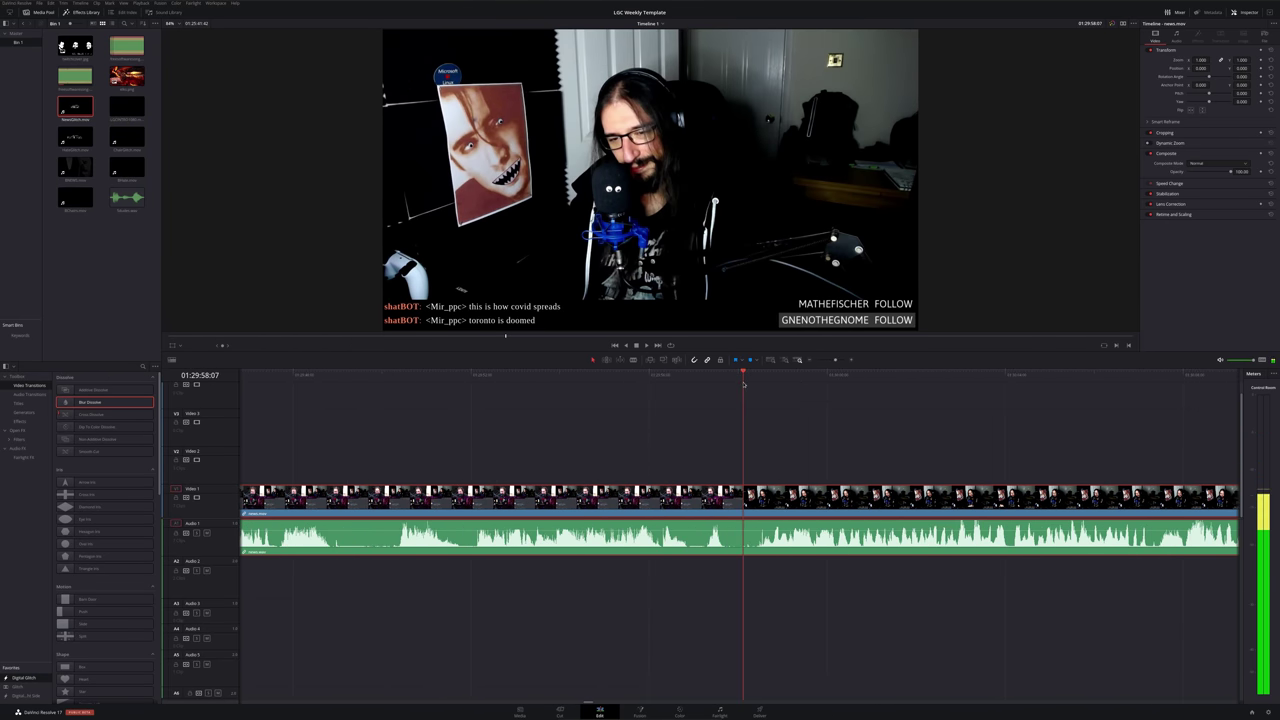
pyautogui.click(756, 385)
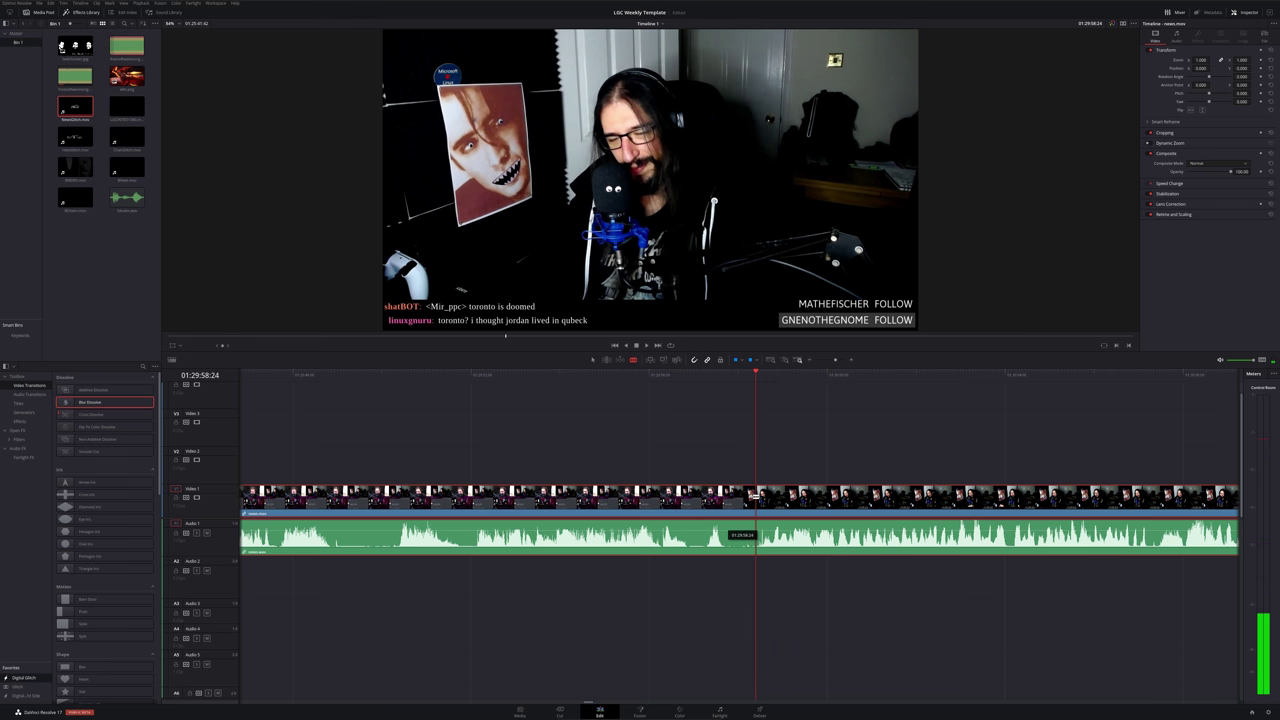
pyautogui.moveTo(749, 530); pyautogui.dragTo(708, 507)
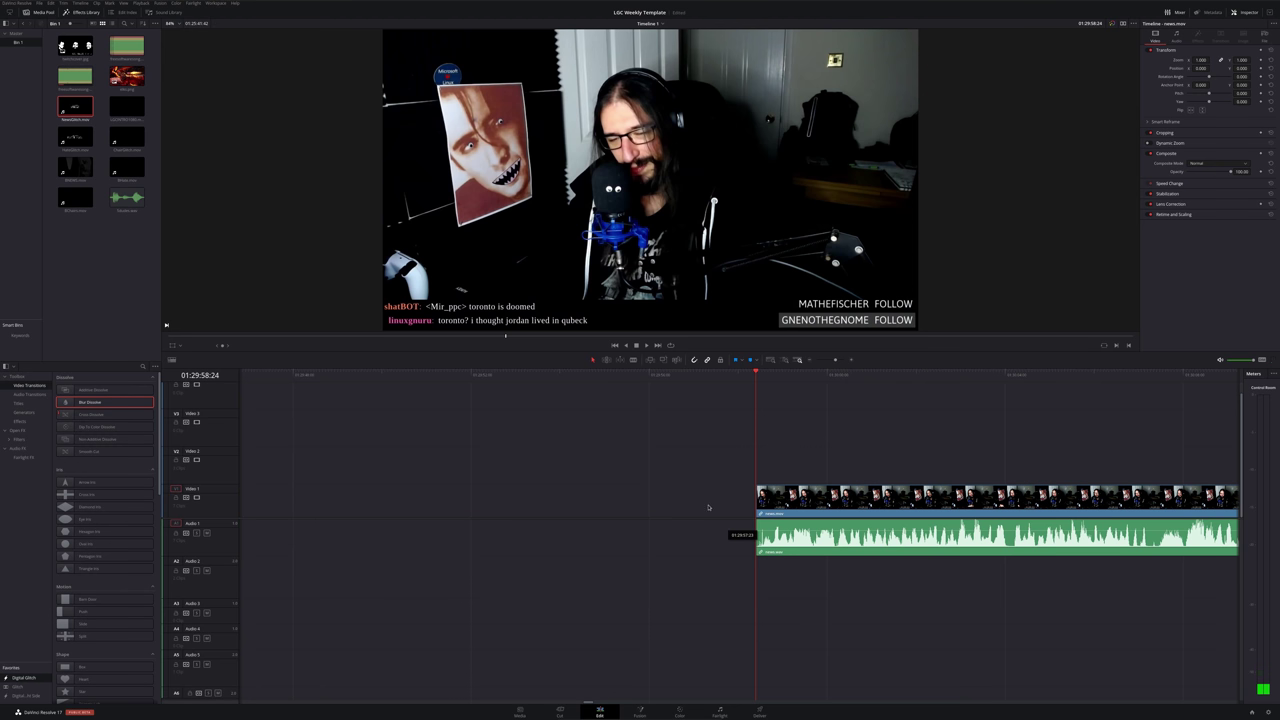
# Slide the trimmed news clip left so it butts against the end of NewsGlitch
pyautogui.click(548, 384)
pyautogui.moveTo(790, 498); pyautogui.dragTo(598, 496)
pyautogui.scroll(2, 560, 516)
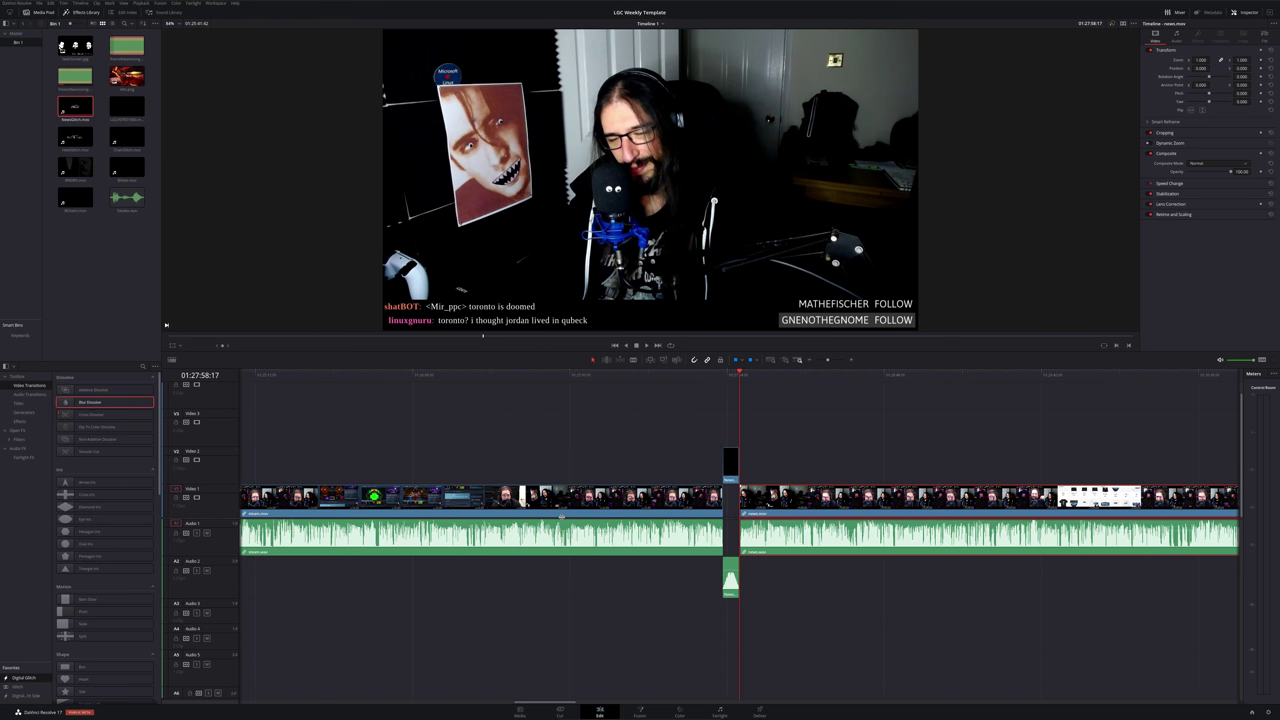
pyautogui.scroll(2, 562, 518)
pyautogui.scroll(2, 566, 520)
pyautogui.scroll(2, 572, 522)
pyautogui.scroll(2, 575, 523)
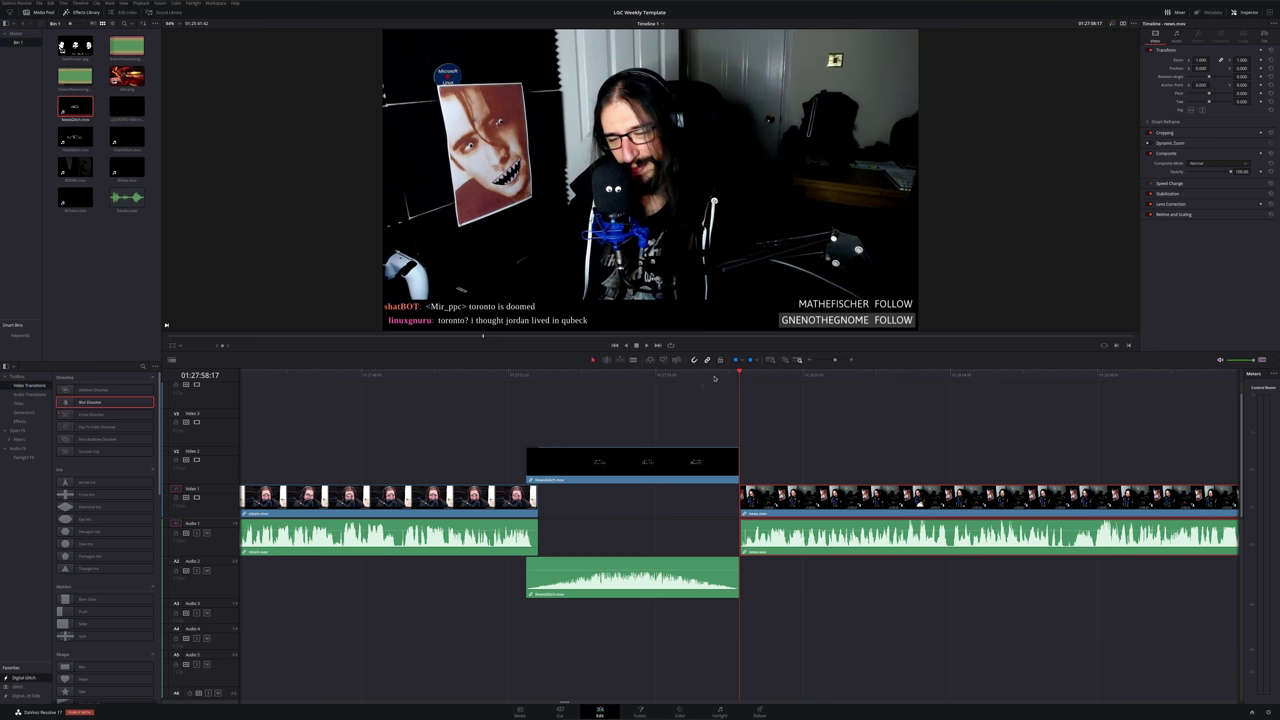
# Snap the news clip's start to 01:27:57:00, under the tail of NewsGlitch
pyautogui.moveTo(714, 378); pyautogui.dragTo(679, 382)
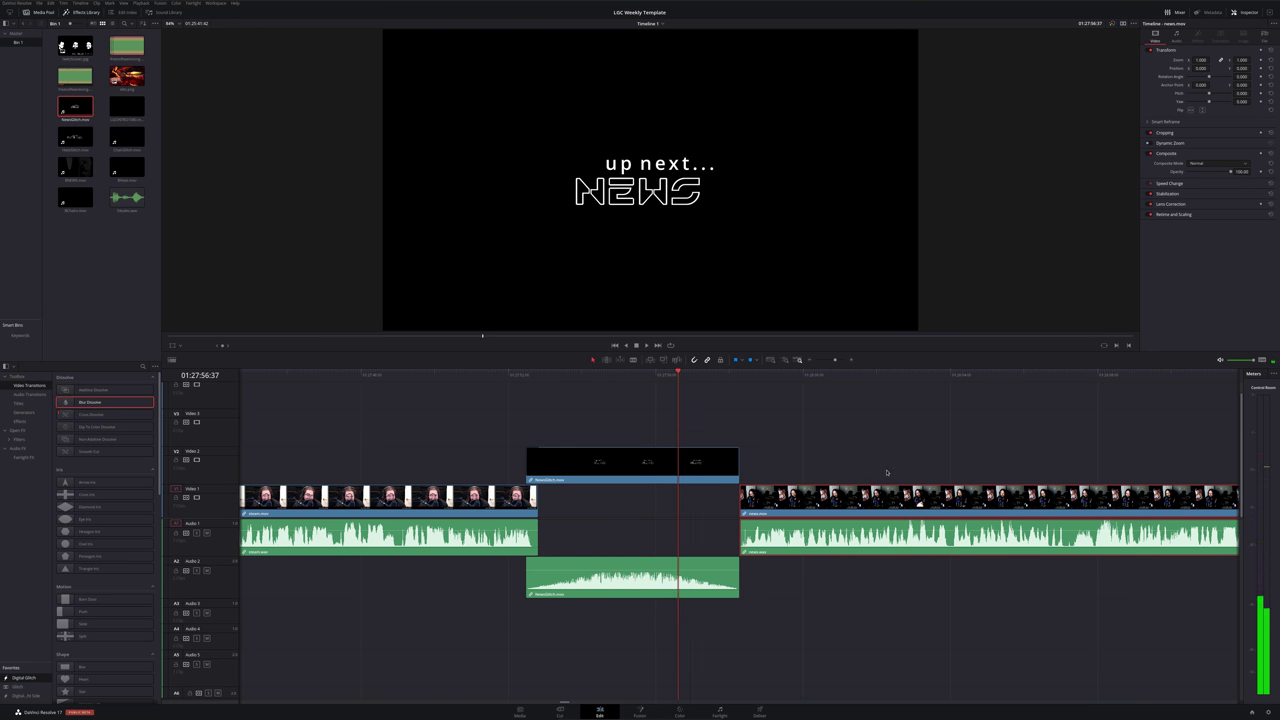
pyautogui.moveTo(918, 503); pyautogui.dragTo(850, 502)
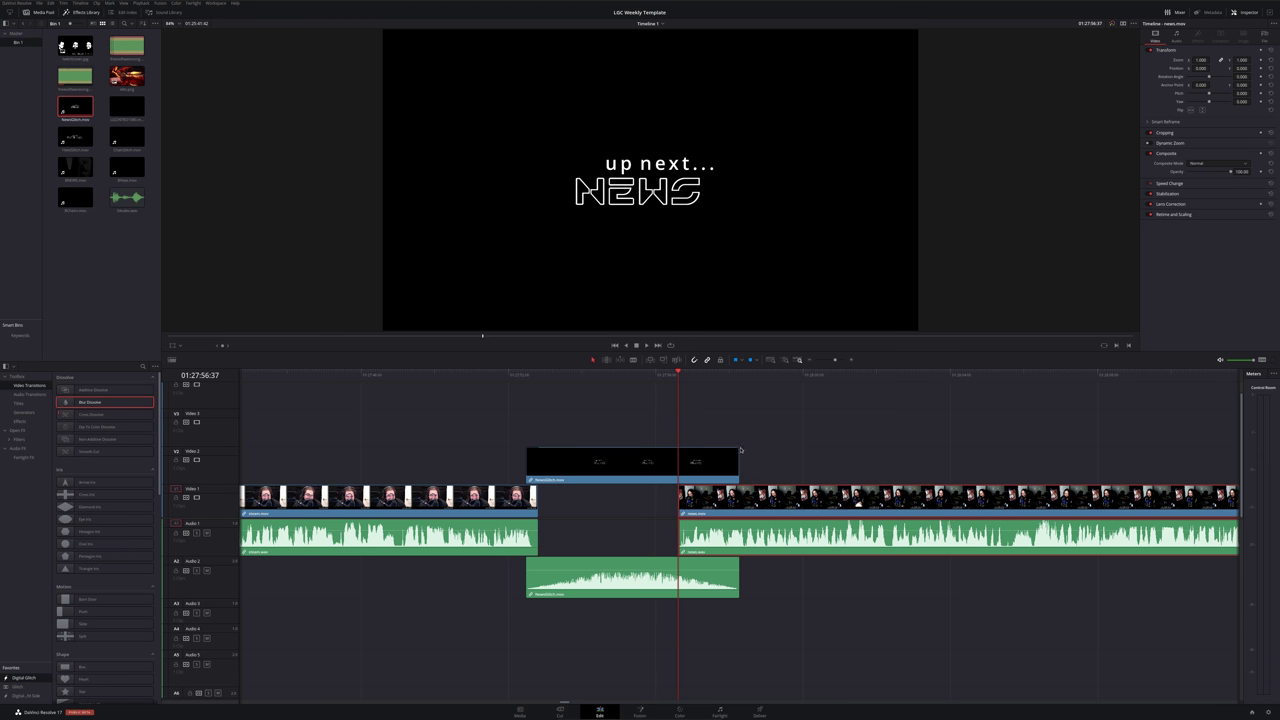
pyautogui.click(692, 376)
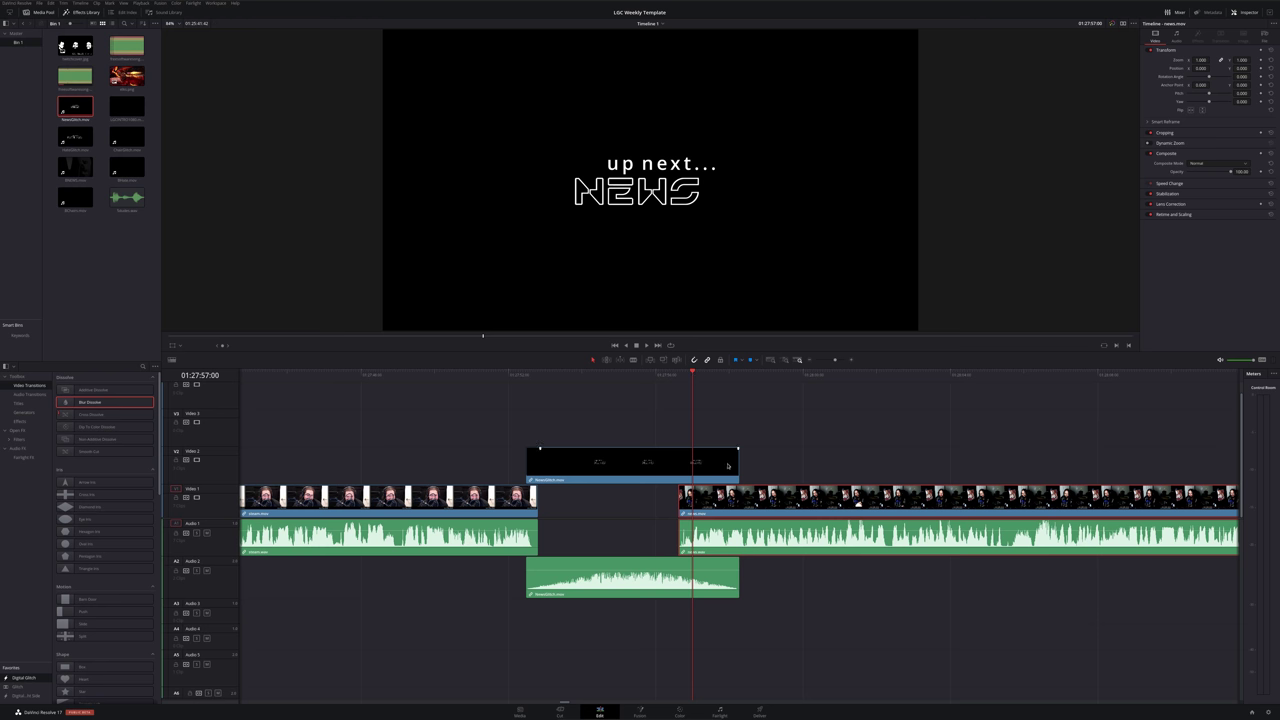
pyautogui.moveTo(679, 490); pyautogui.dragTo(693, 490)
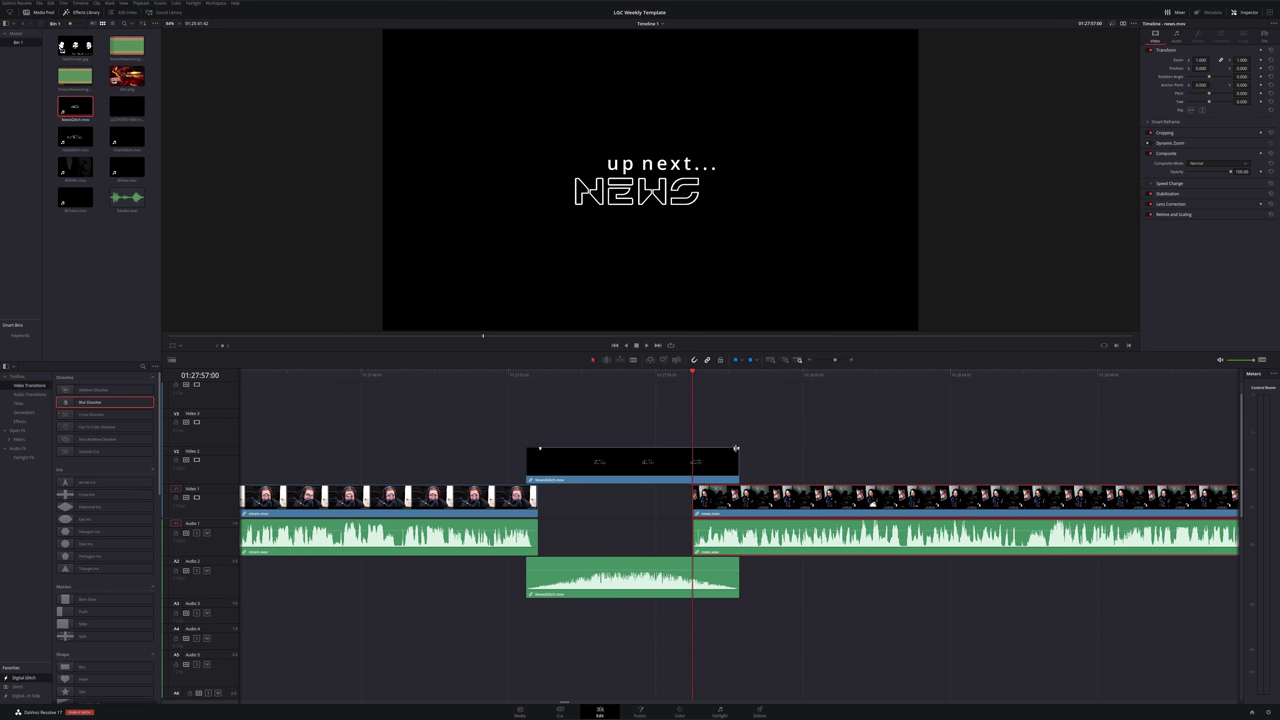
# Give the NewsGlitch clip a short fade-out and play the finished transition
pyautogui.moveTo(737, 449); pyautogui.dragTo(720, 450)
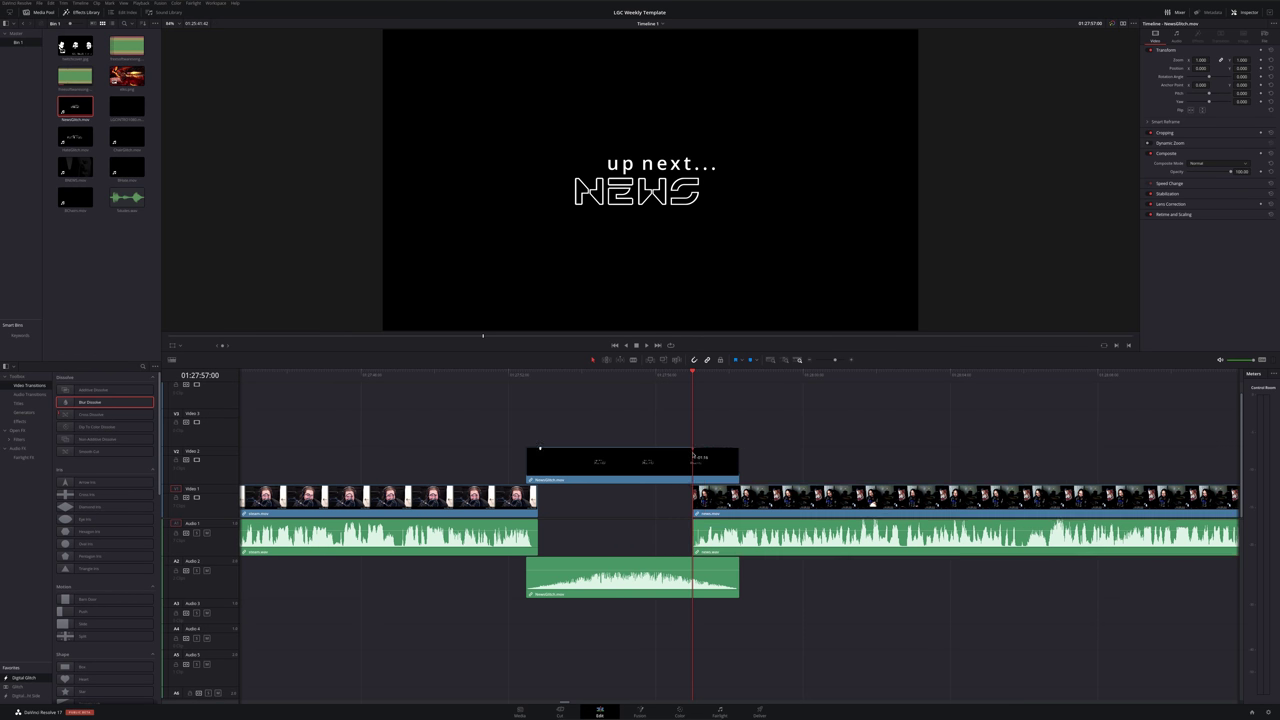
pyautogui.hotkey('ctrl', '-')
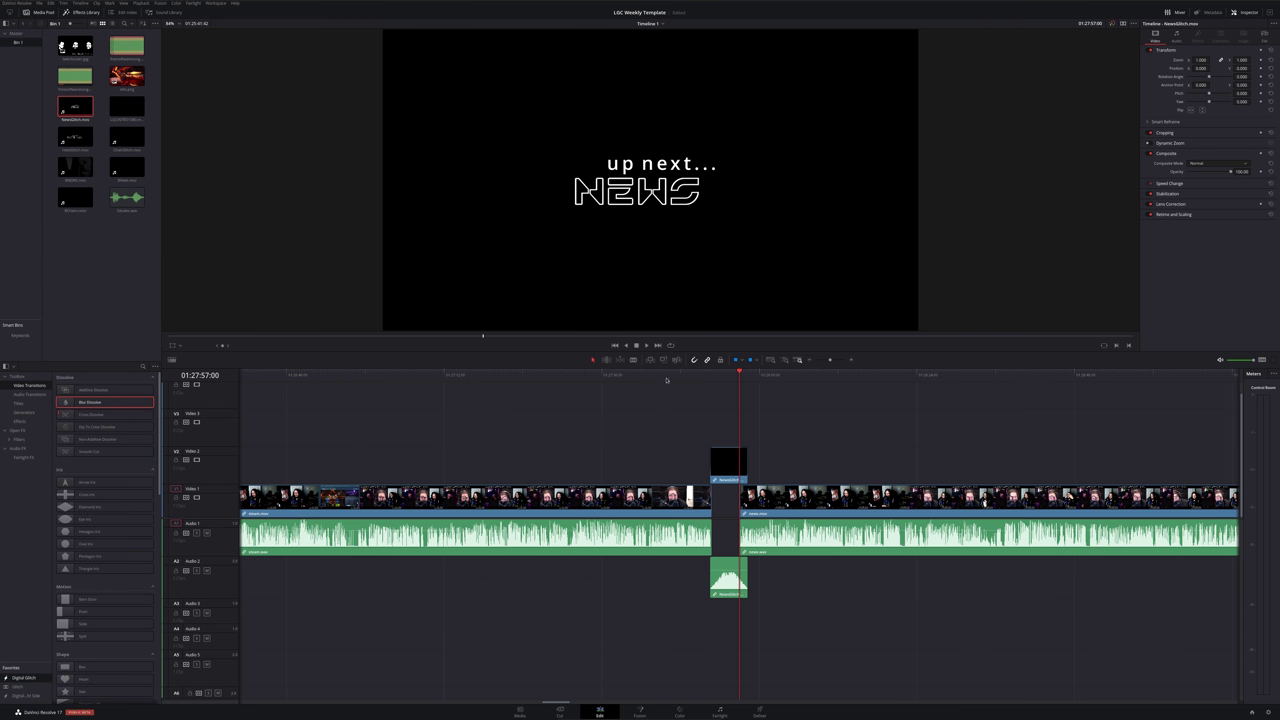
pyautogui.click(703, 377)
pyautogui.press('space')
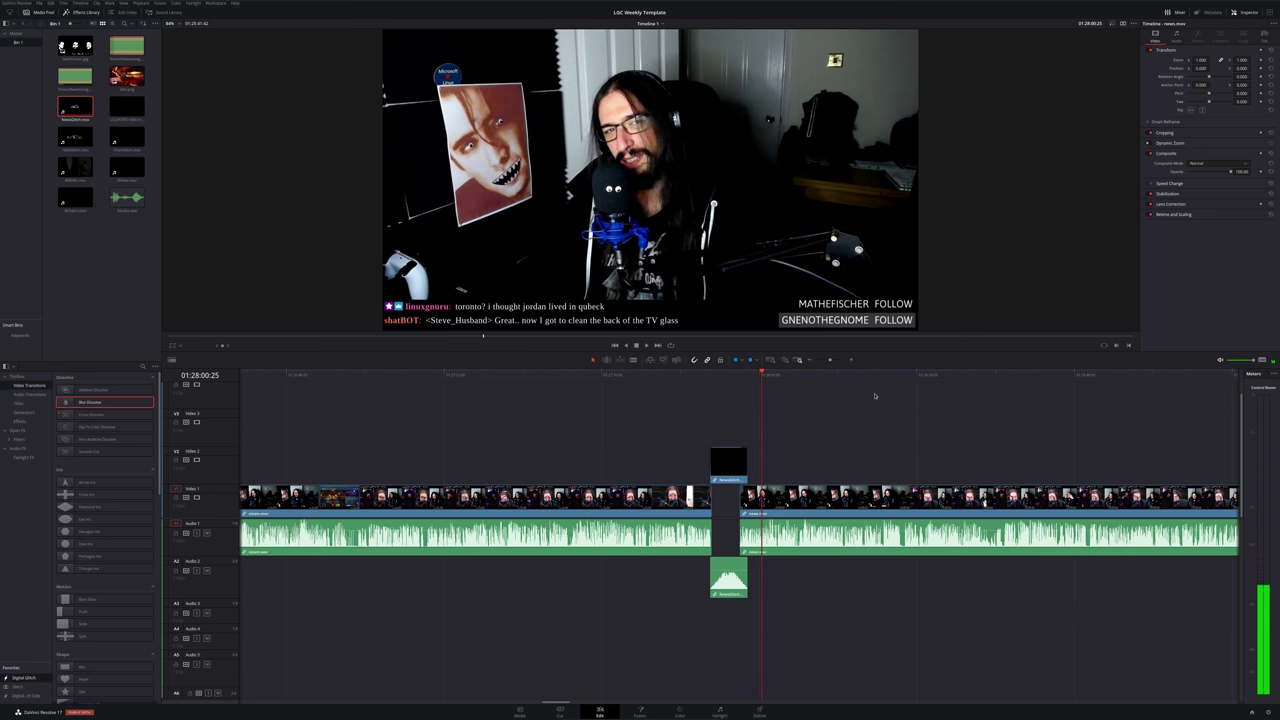
# Undo the last change, then move the three later clips and the Audio 5 clip left against the news clip
pyautogui.hotkey('ctrl', 'z')
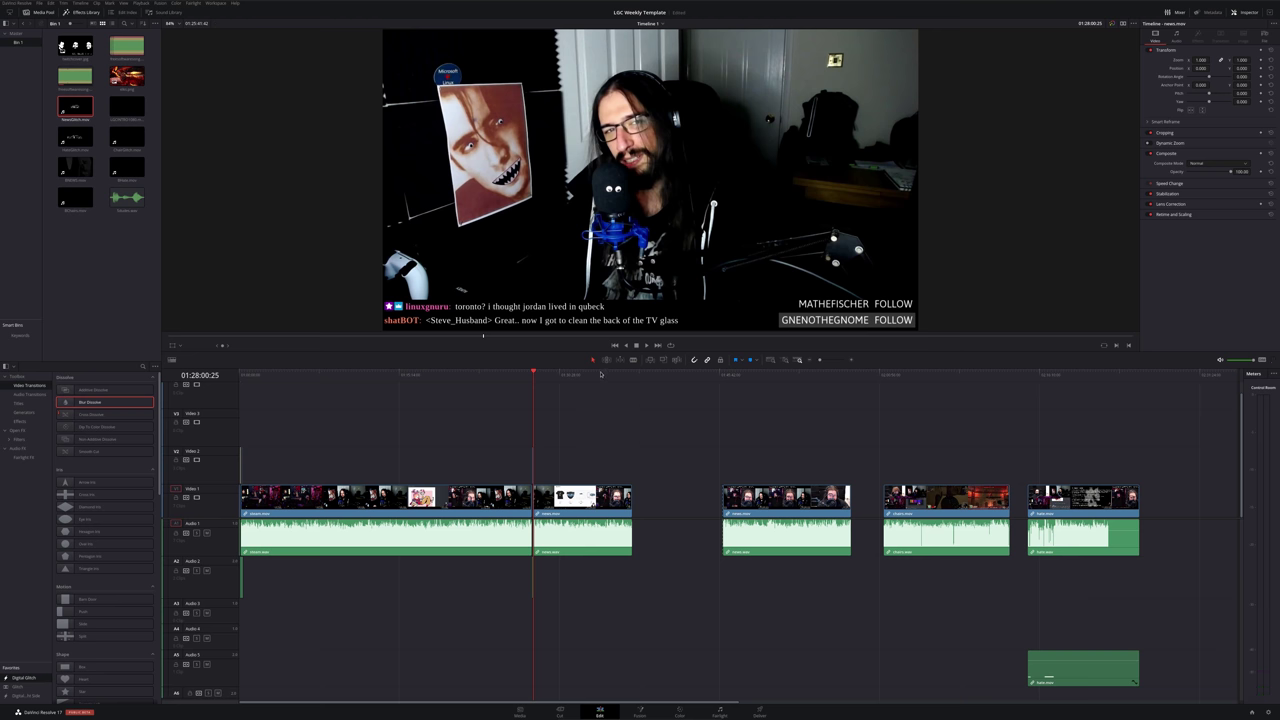
pyautogui.moveTo(601, 374); pyautogui.dragTo(632, 372)
pyautogui.moveTo(722, 456); pyautogui.dragTo(1186, 662)
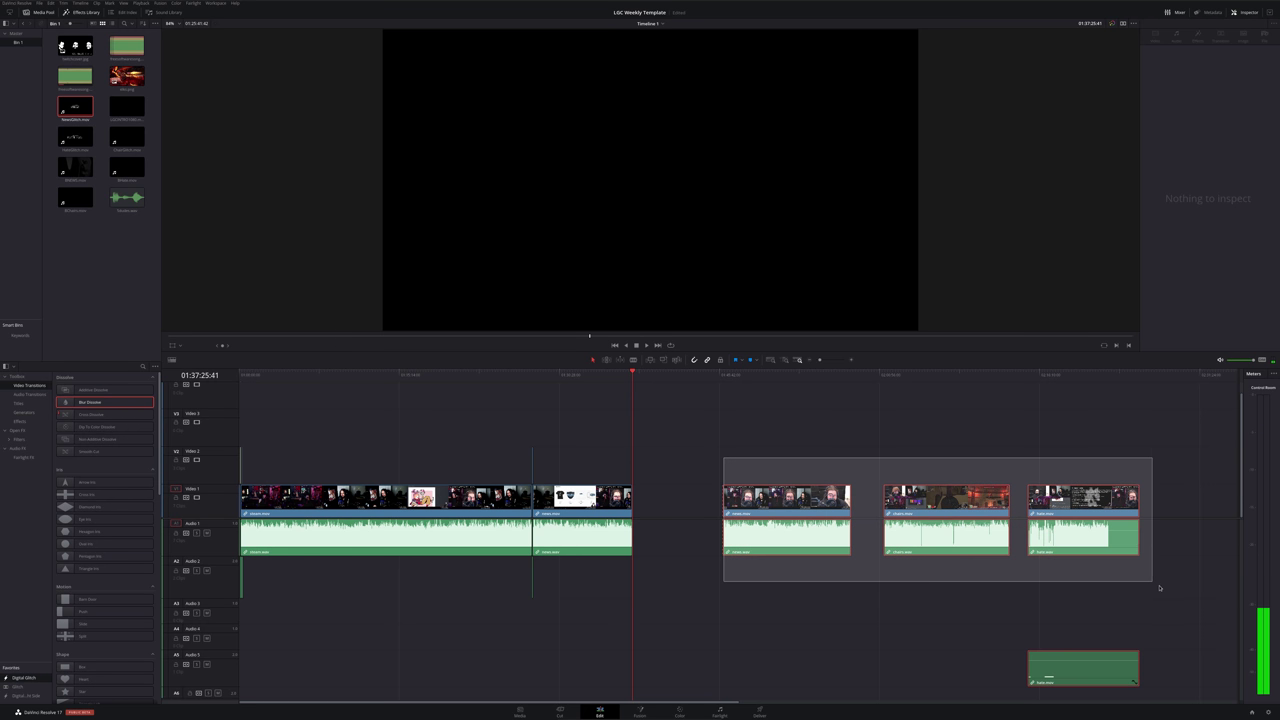
pyautogui.moveTo(1046, 512)
pyautogui.mouseDown()
pyautogui.moveTo(965, 524)
pyautogui.moveTo(995, 510)
pyautogui.mouseUp()
pyautogui.scroll(5, 882, 508)
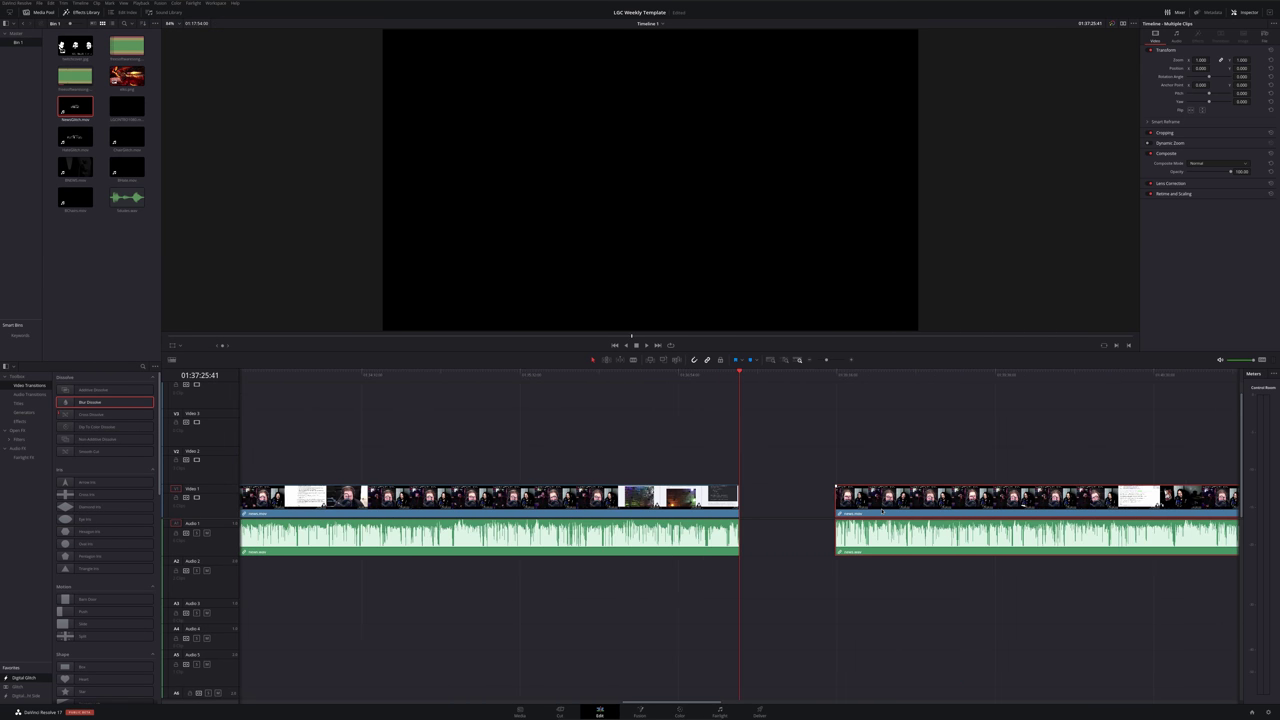
pyautogui.click(809, 494)
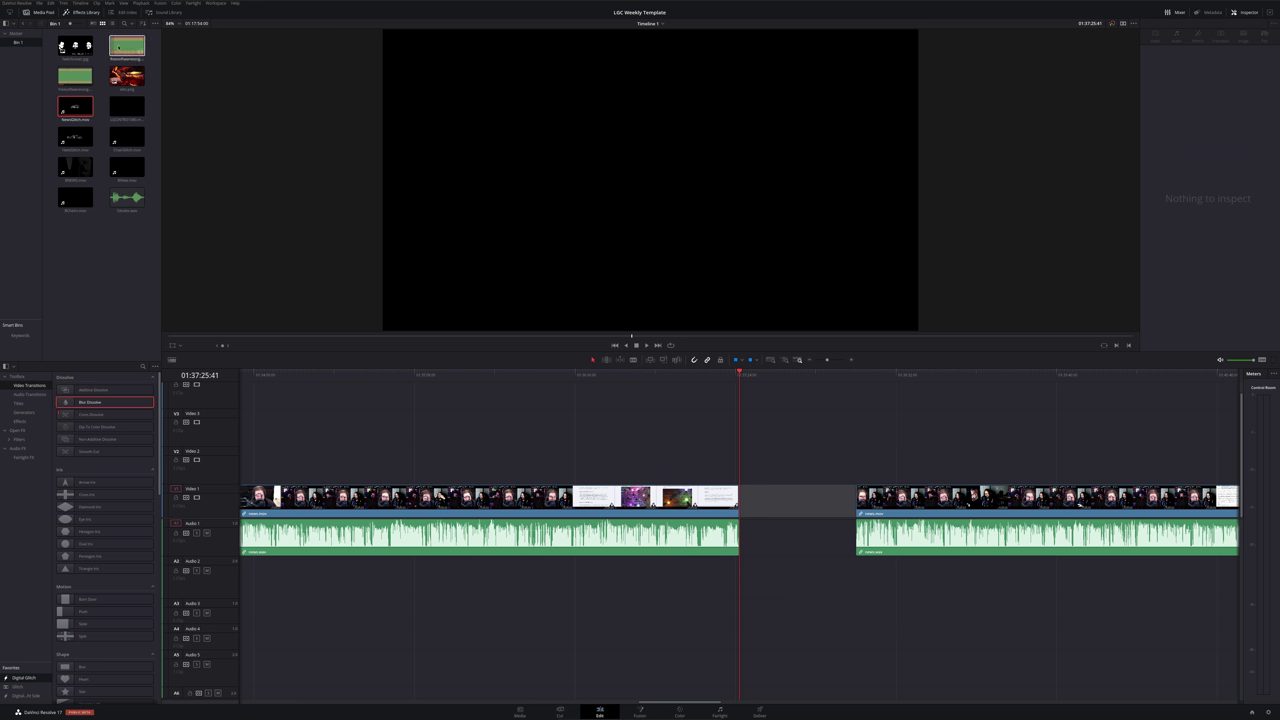
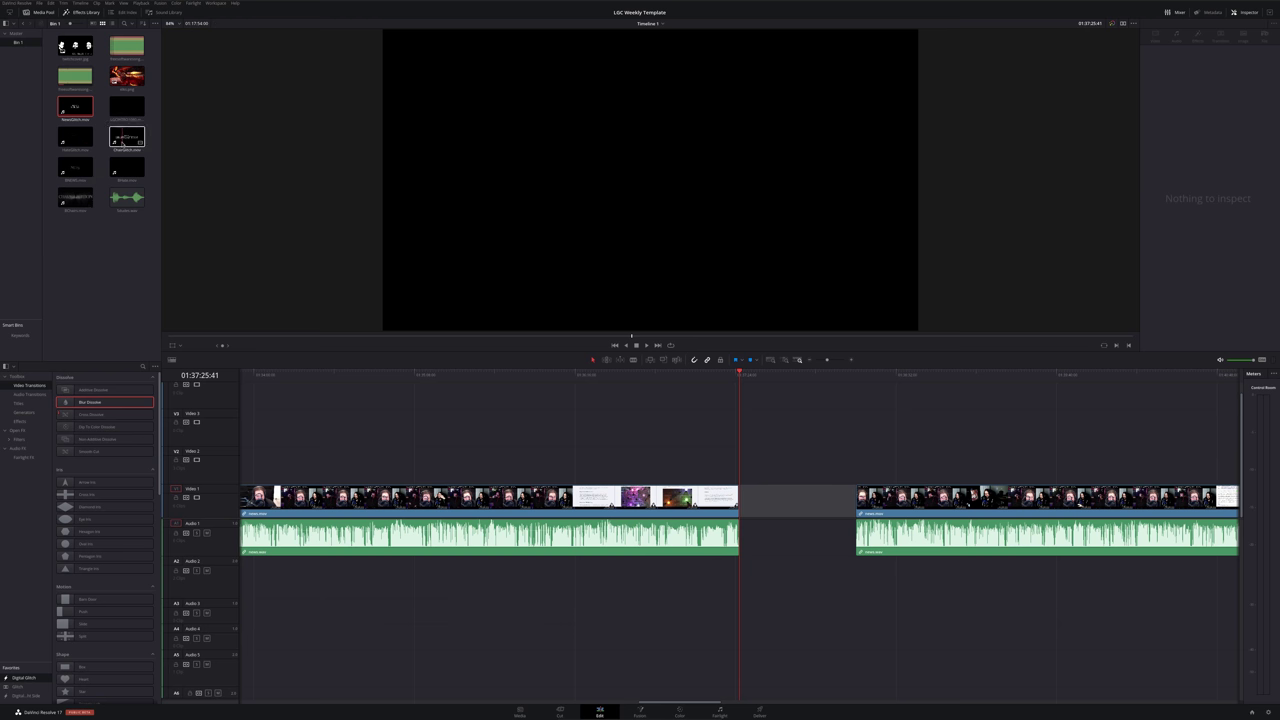
# Drop ChairGlitch.mov onto V2/A2 and trim the first episode clip's end to the playhead
pyautogui.moveTo(121, 138)
pyautogui.mouseDown()
pyautogui.moveTo(655, 372)
pyautogui.moveTo(752, 466)
pyautogui.mouseUp()
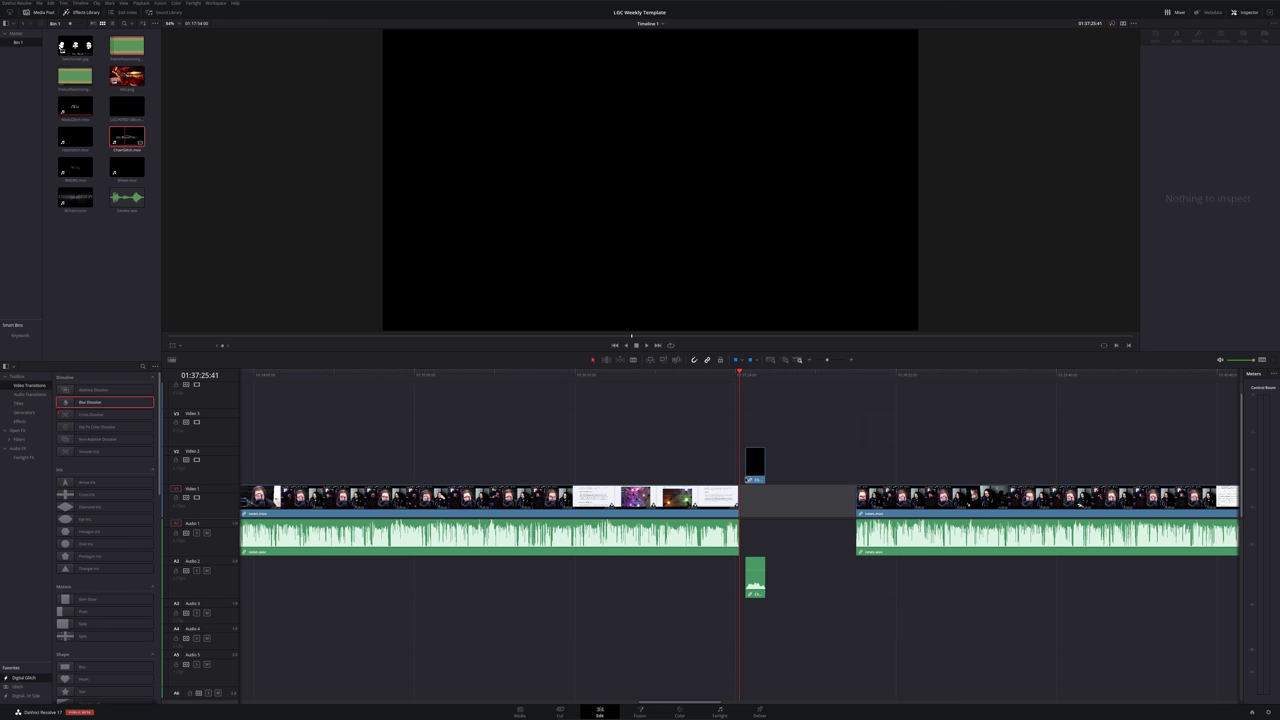
pyautogui.scroll(5, 768, 509)
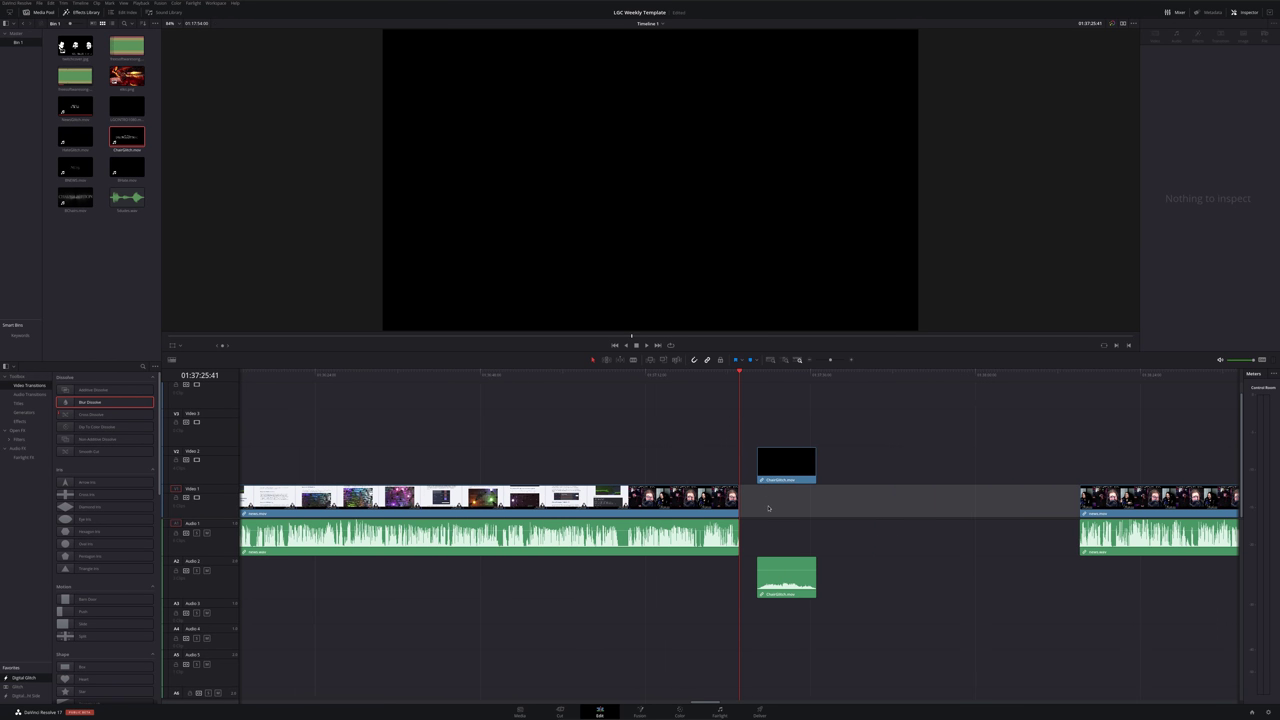
pyautogui.click(716, 380)
pyautogui.press('space')
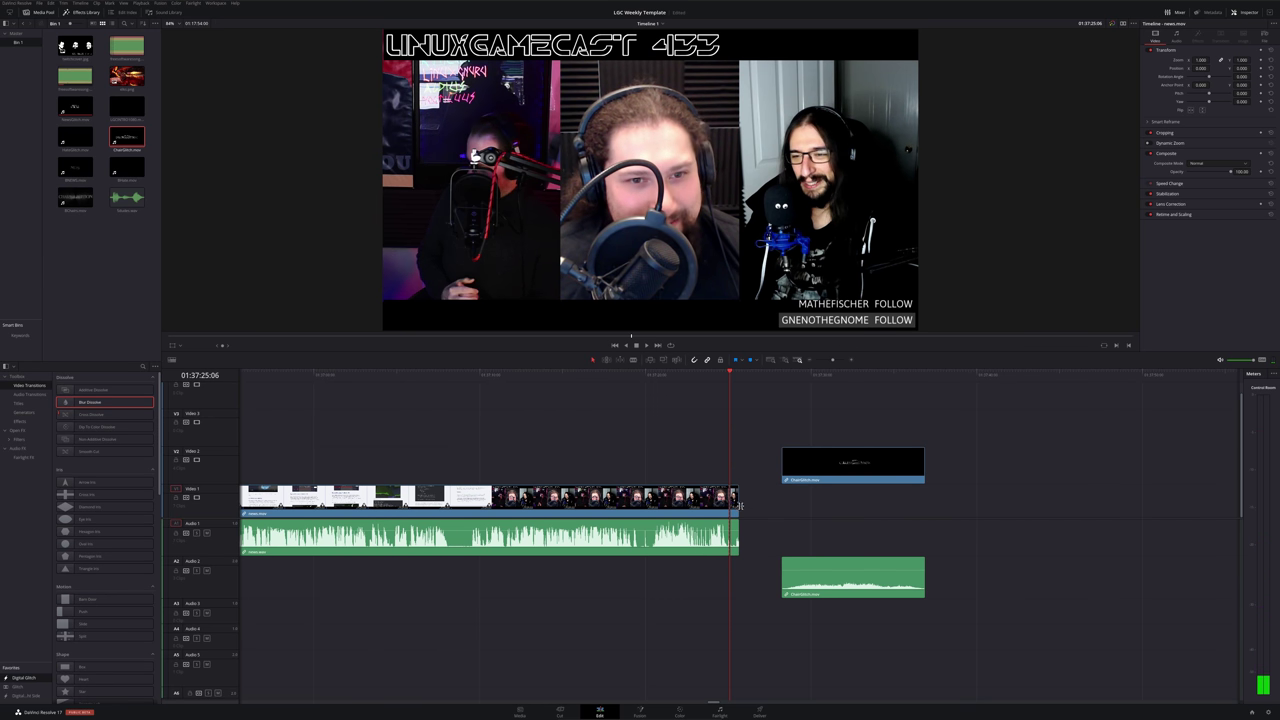
pyautogui.hotkey('shift', ']')
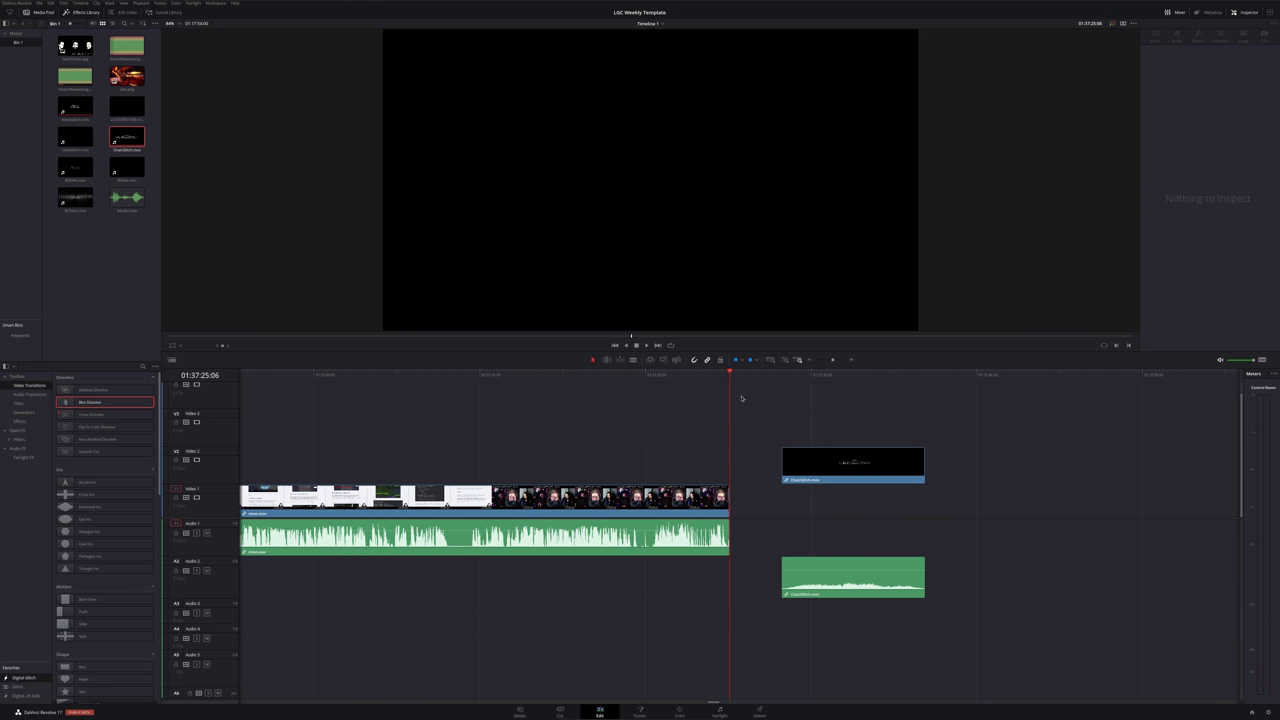
pyautogui.press('j')
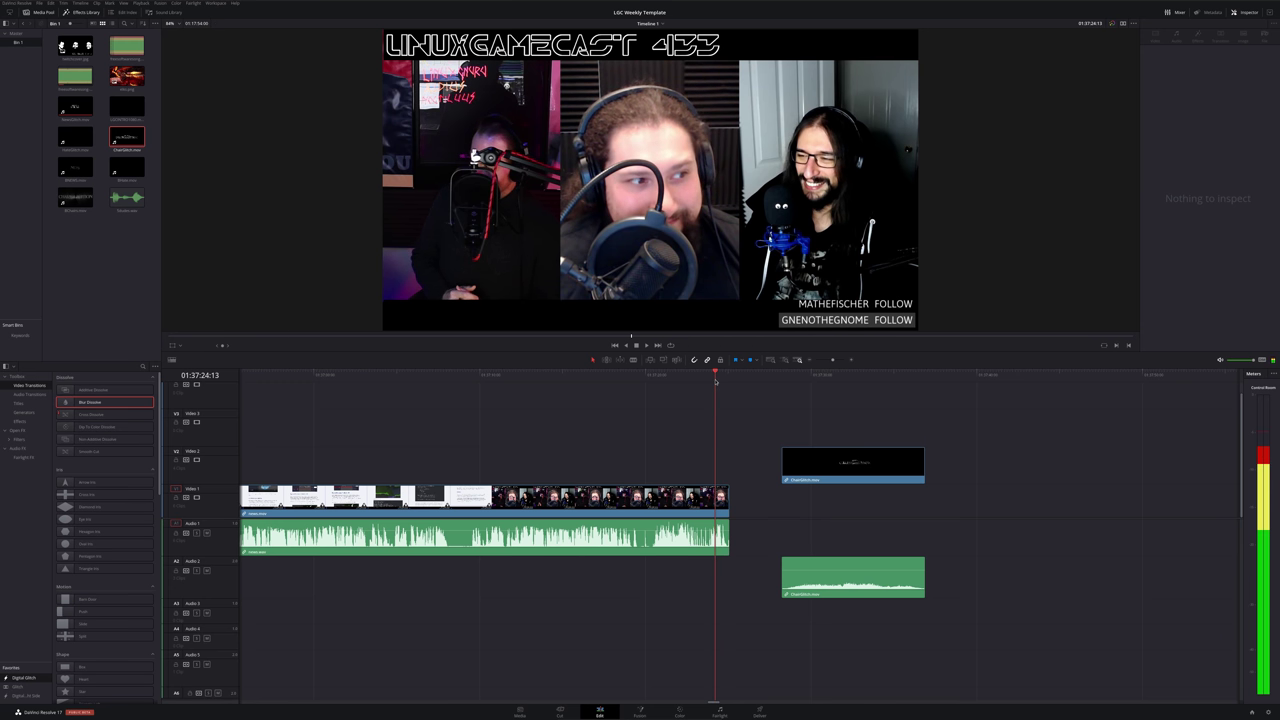
# Snap the ChairGlitch bumper to start at the playhead and play through the cut
pyautogui.moveTo(793, 462); pyautogui.dragTo(727, 460)
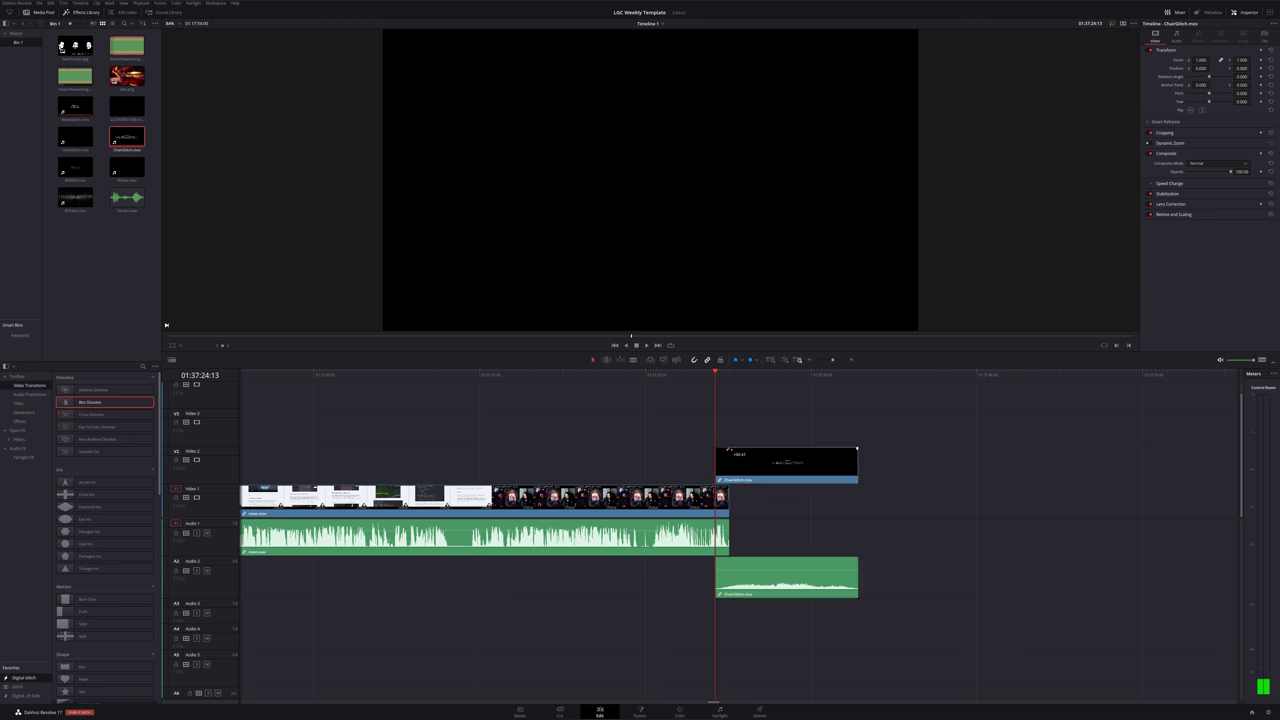
pyautogui.moveTo(715, 374); pyautogui.dragTo(707, 374)
pyautogui.press('space')
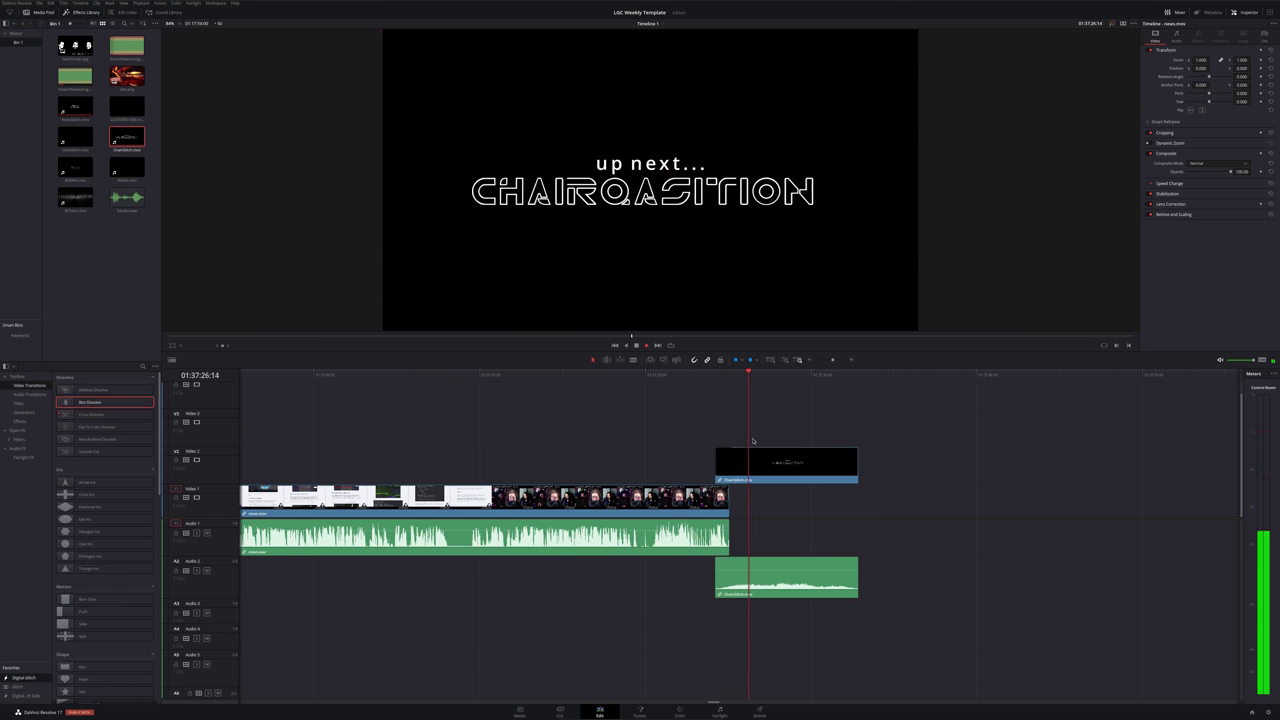
pyautogui.scroll(-2, 897, 463)
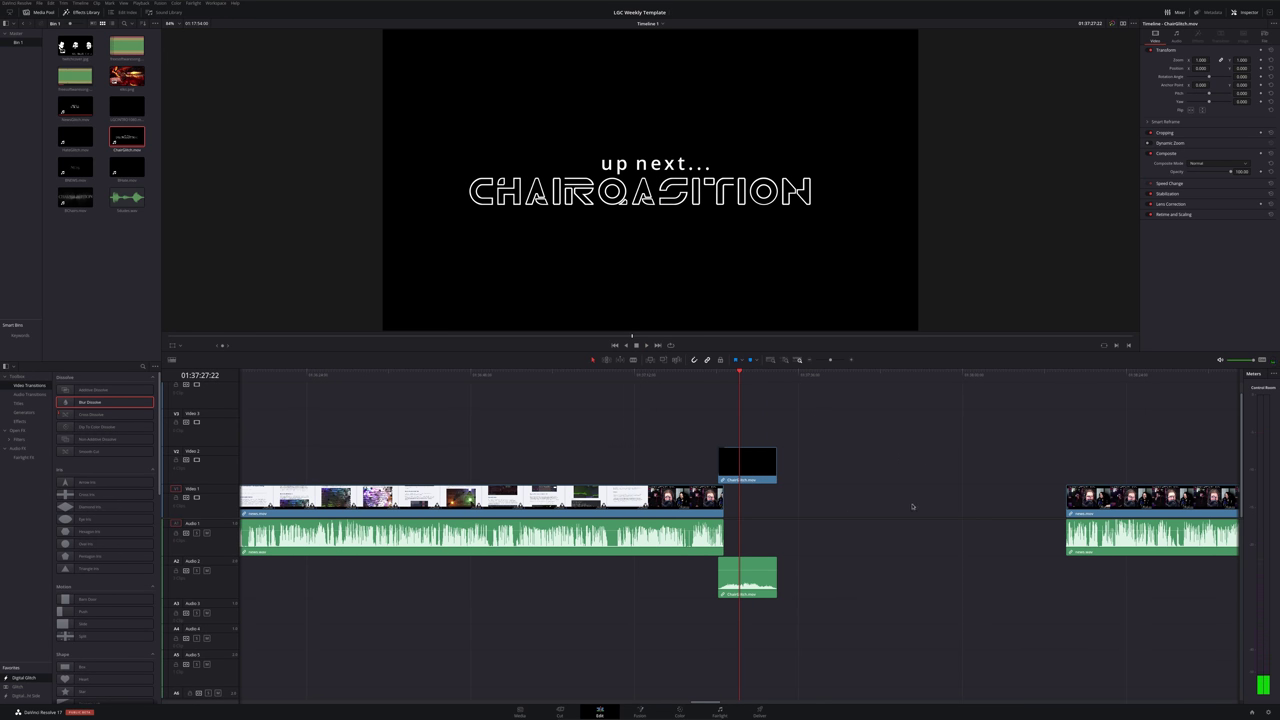
pyautogui.scroll(-1, 813, 508)
pyautogui.scroll(-1, 813, 508)
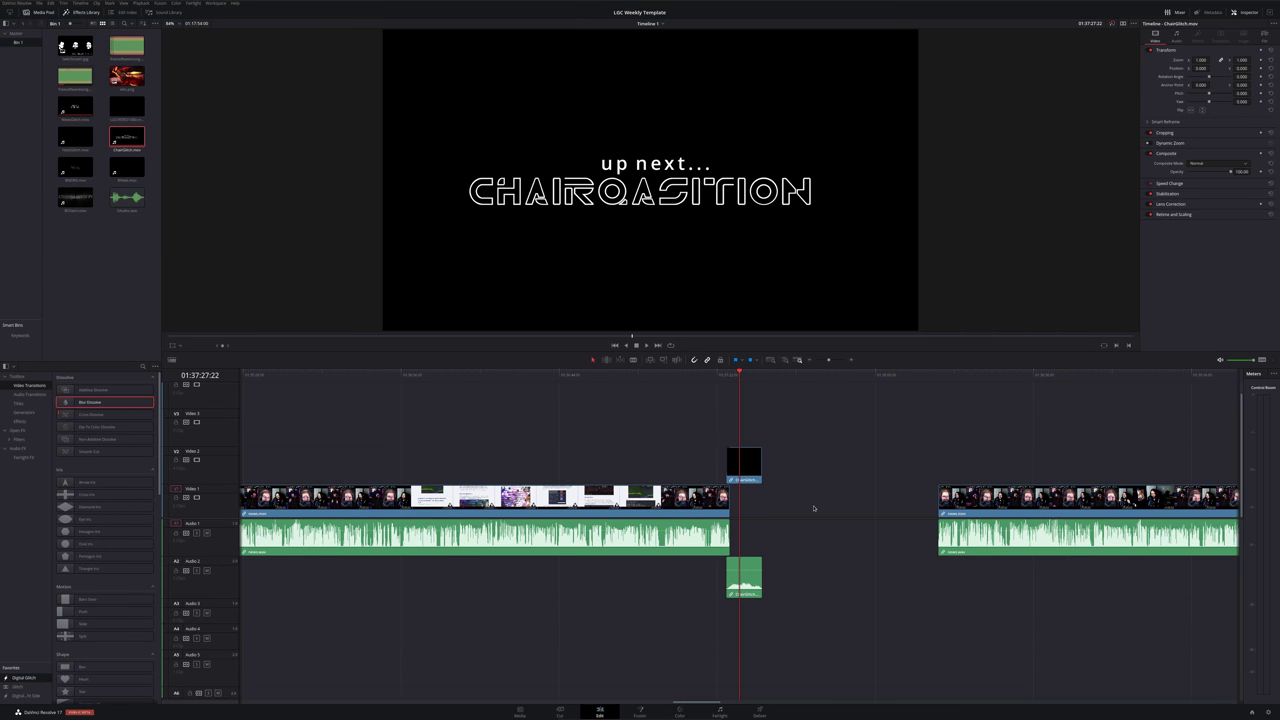
pyautogui.scroll(-1, 813, 508)
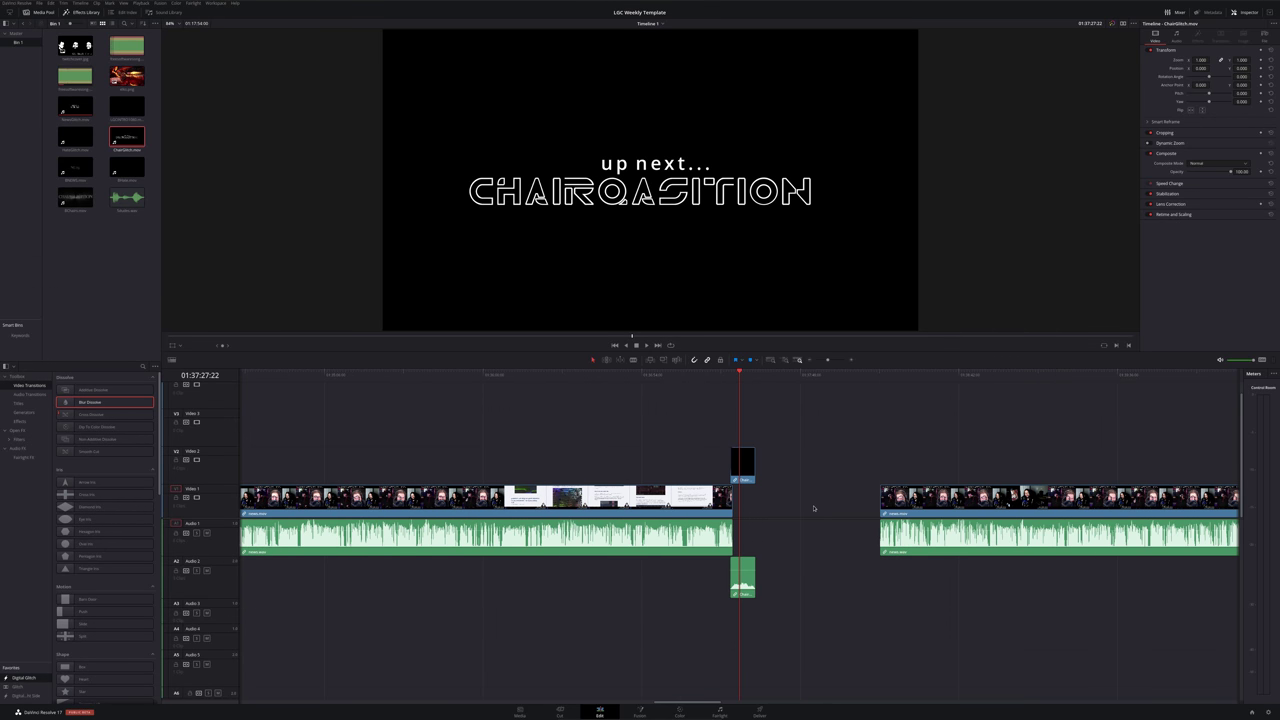
pyautogui.scroll(-1, 813, 508)
pyautogui.scroll(-1, 813, 508)
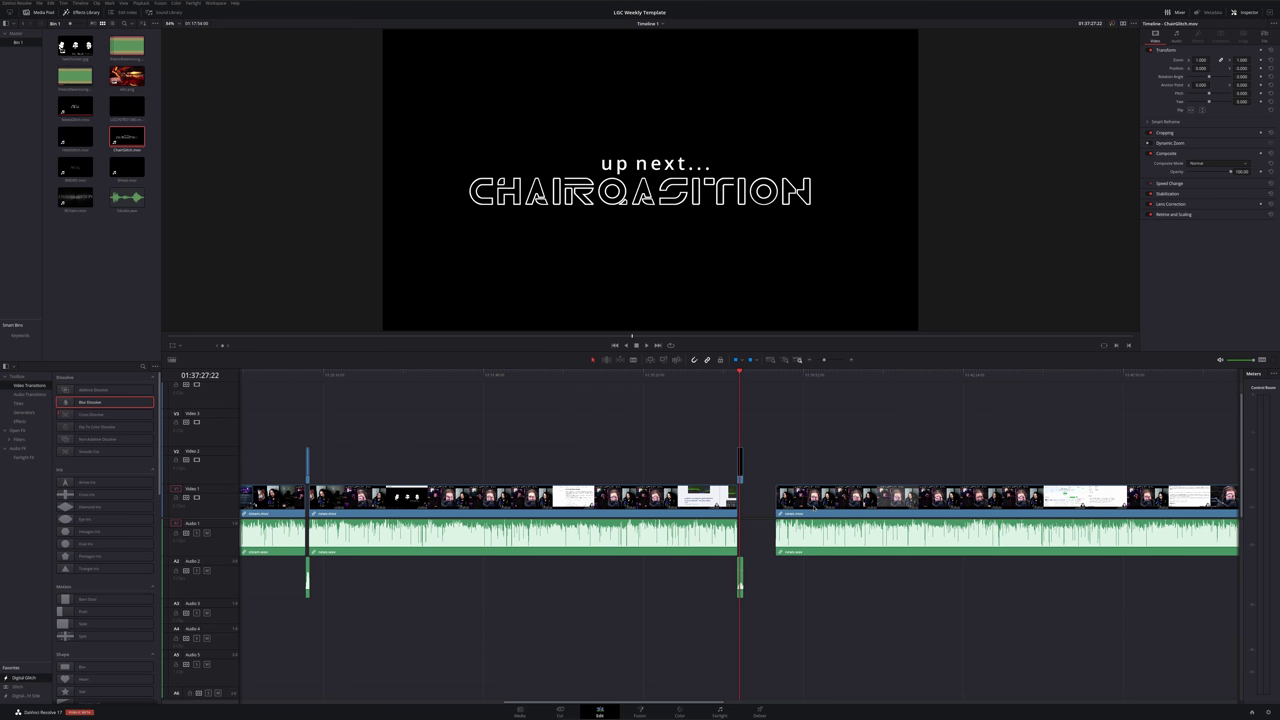
# Drag the short glitch bumper right into the later gap, nudge the middle clip left, and zoom in
pyautogui.scroll(-3, 813, 506)
pyautogui.scroll(3, 813, 506)
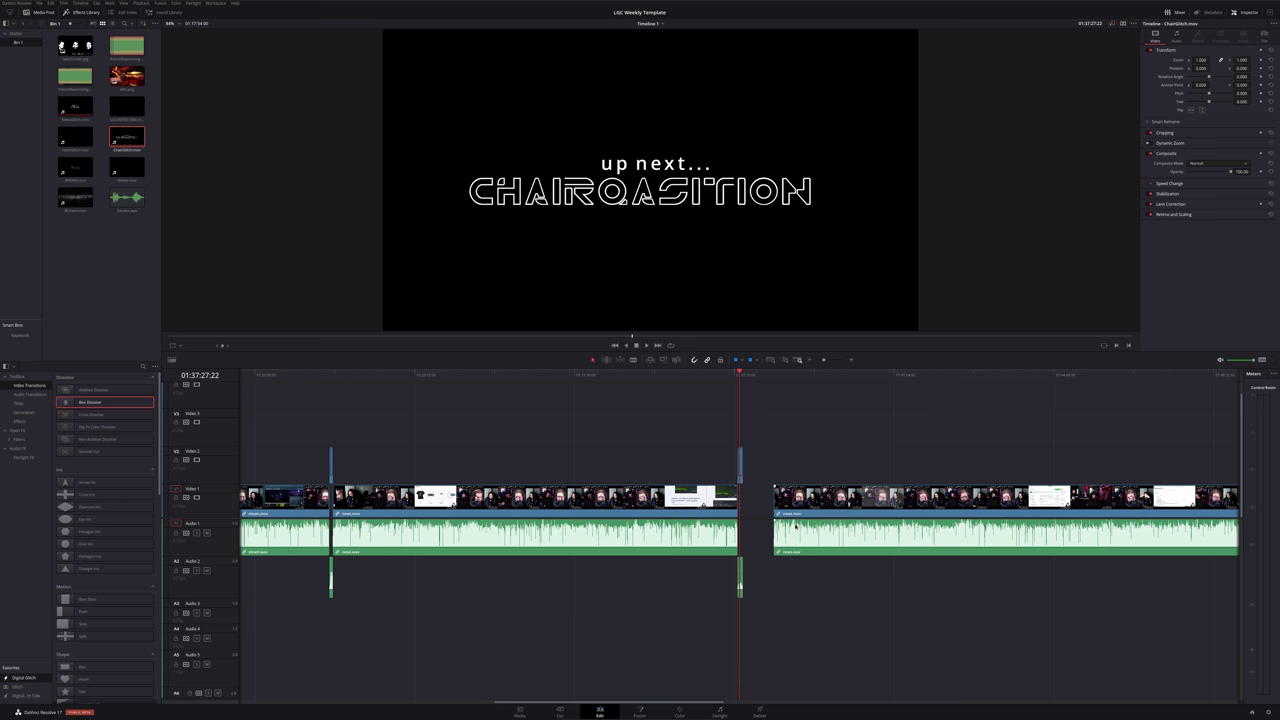
pyautogui.press('.')
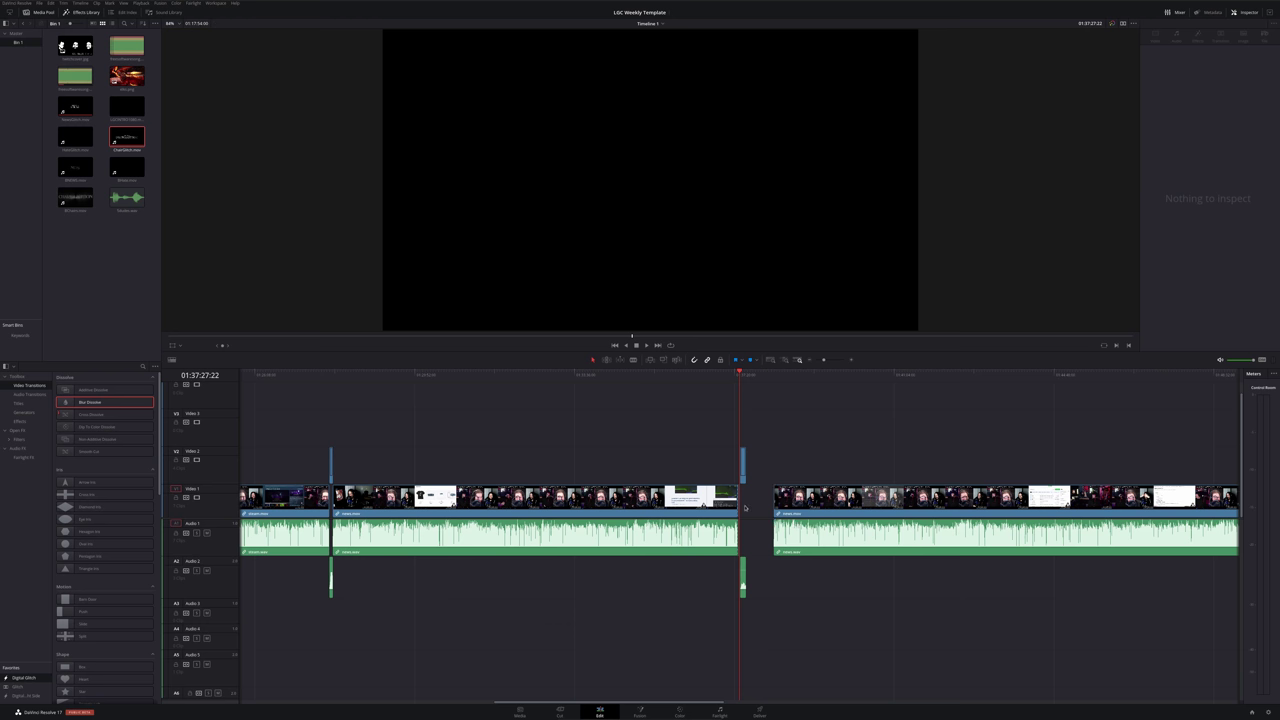
pyautogui.moveTo(742, 452); pyautogui.dragTo(1164, 452)
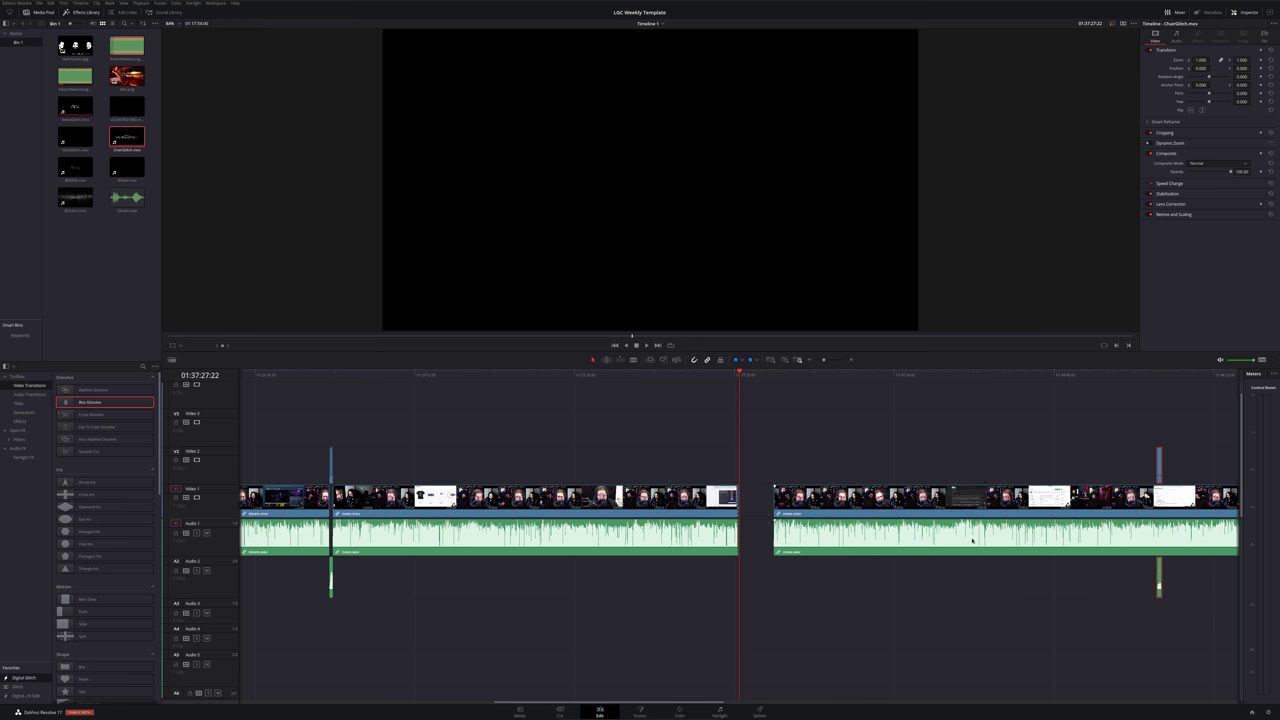
pyautogui.hscroll(5, 971, 540)
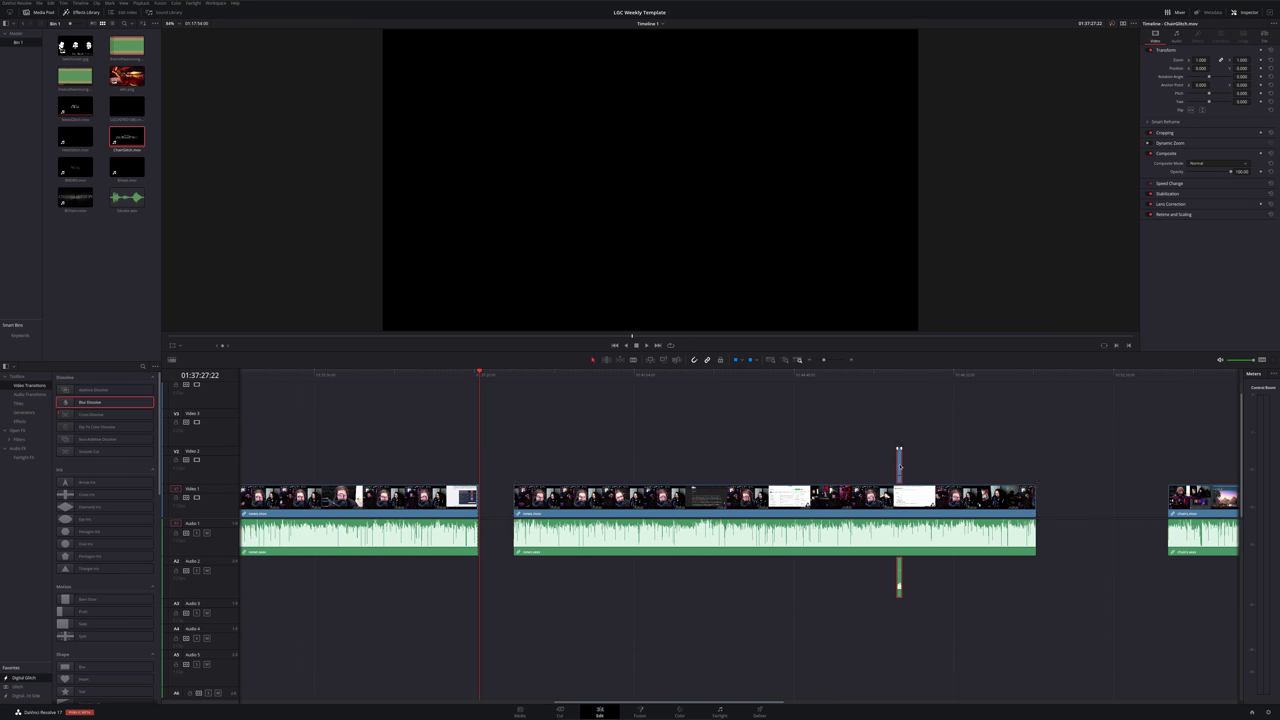
pyautogui.moveTo(899, 466); pyautogui.dragTo(1057, 466)
pyautogui.moveTo(700, 497); pyautogui.dragTo(680, 497)
pyautogui.hotkey('ctrl', '=')
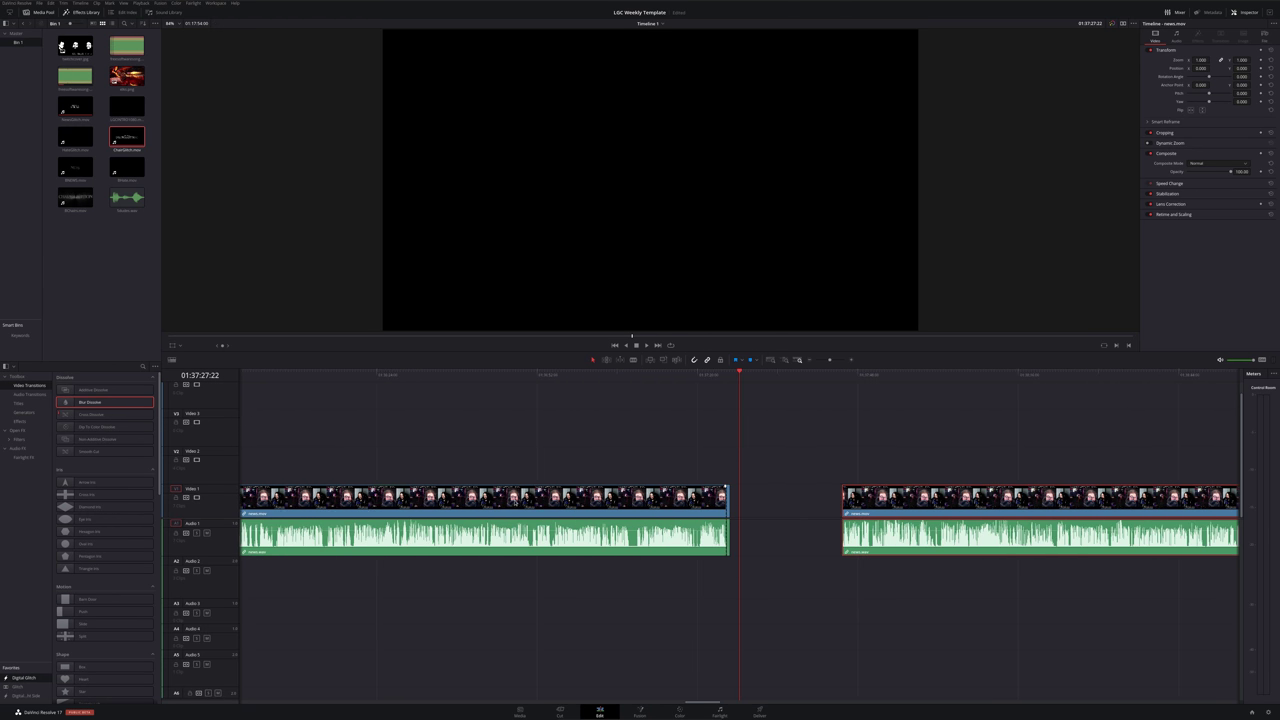
# Slide the right V1/A1 clip left to close the gap, then link all episode clips
pyautogui.hotkey('ctrl', '=')
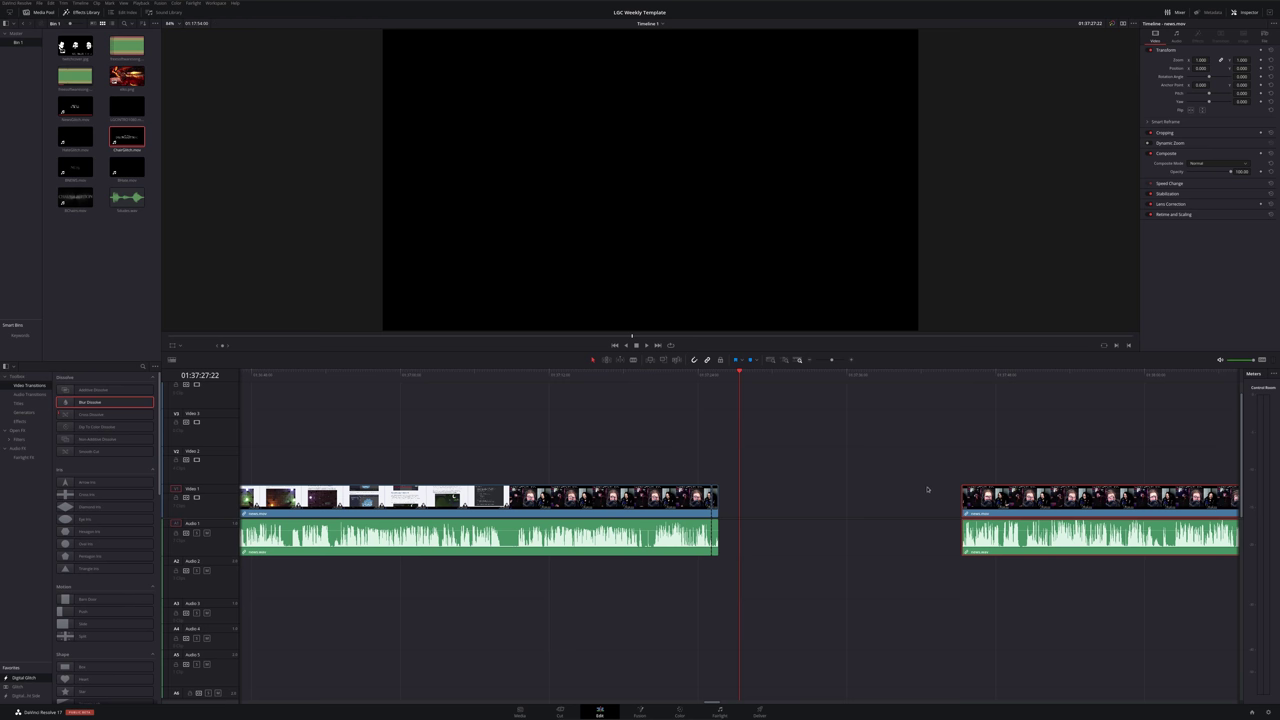
pyautogui.moveTo(970, 497); pyautogui.dragTo(726, 497)
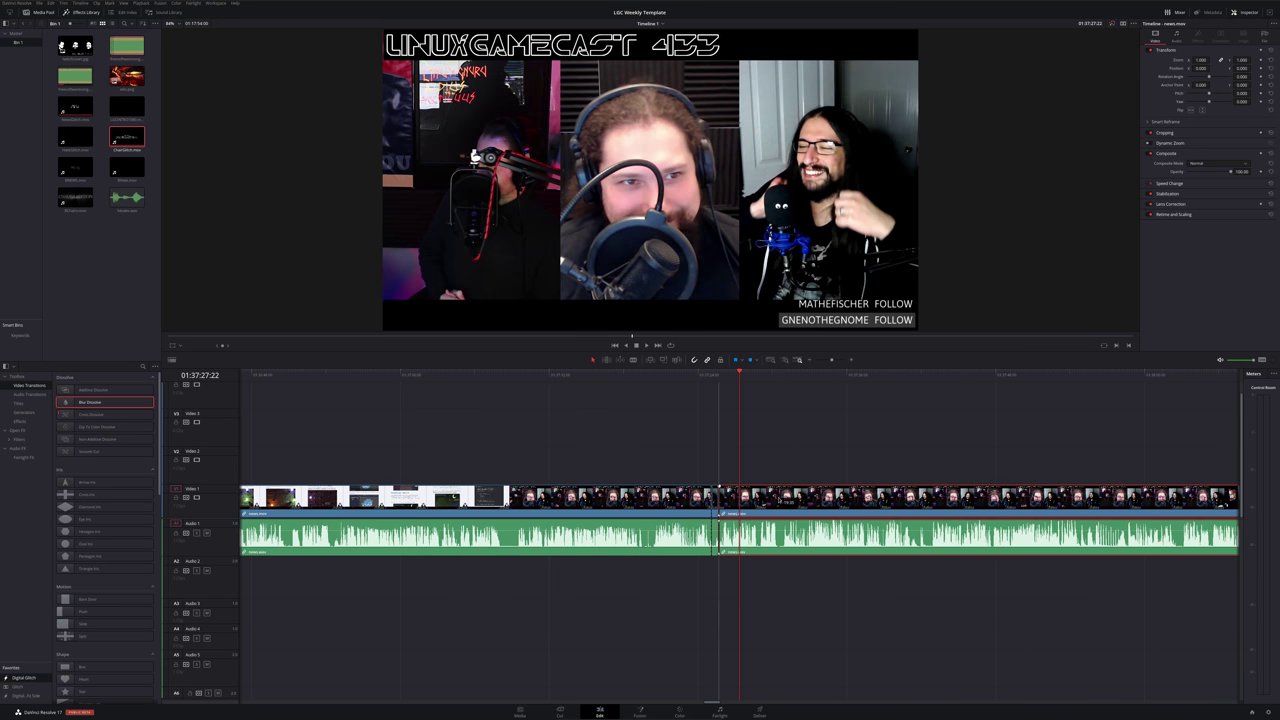
pyautogui.moveTo(800, 580); pyautogui.dragTo(583, 451)
pyautogui.rightClick(628, 505)
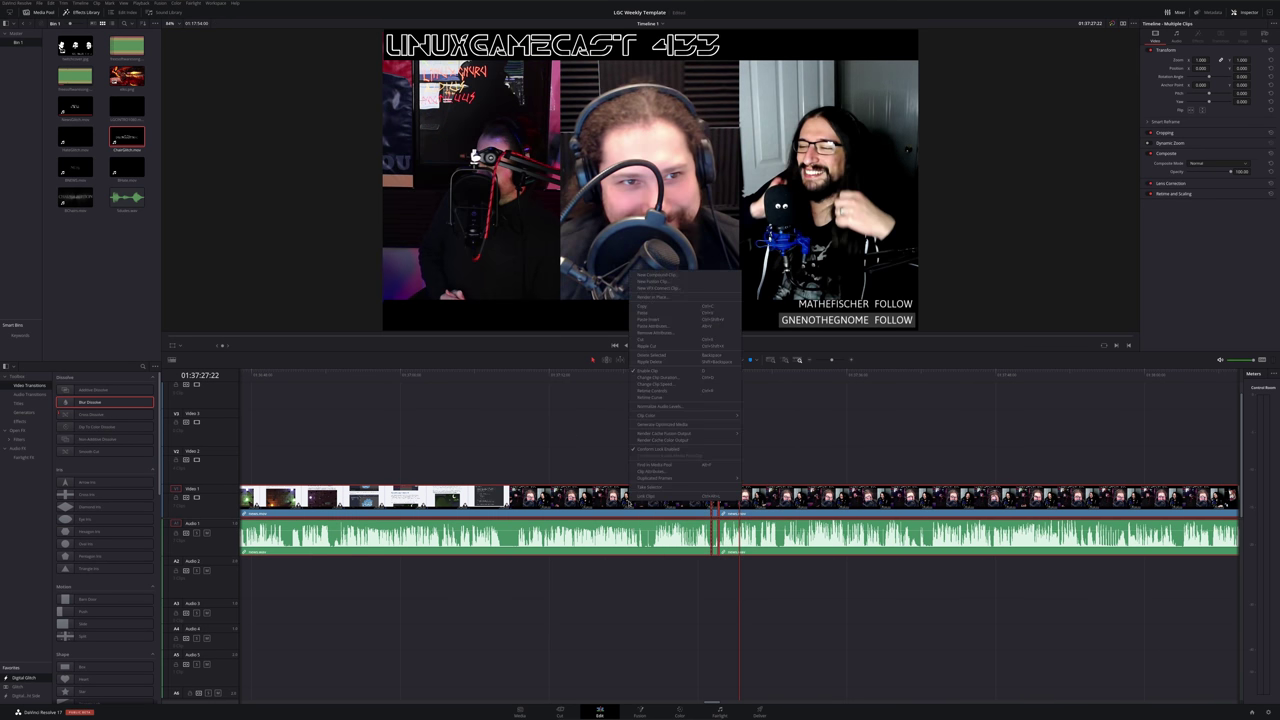
pyautogui.click(645, 496)
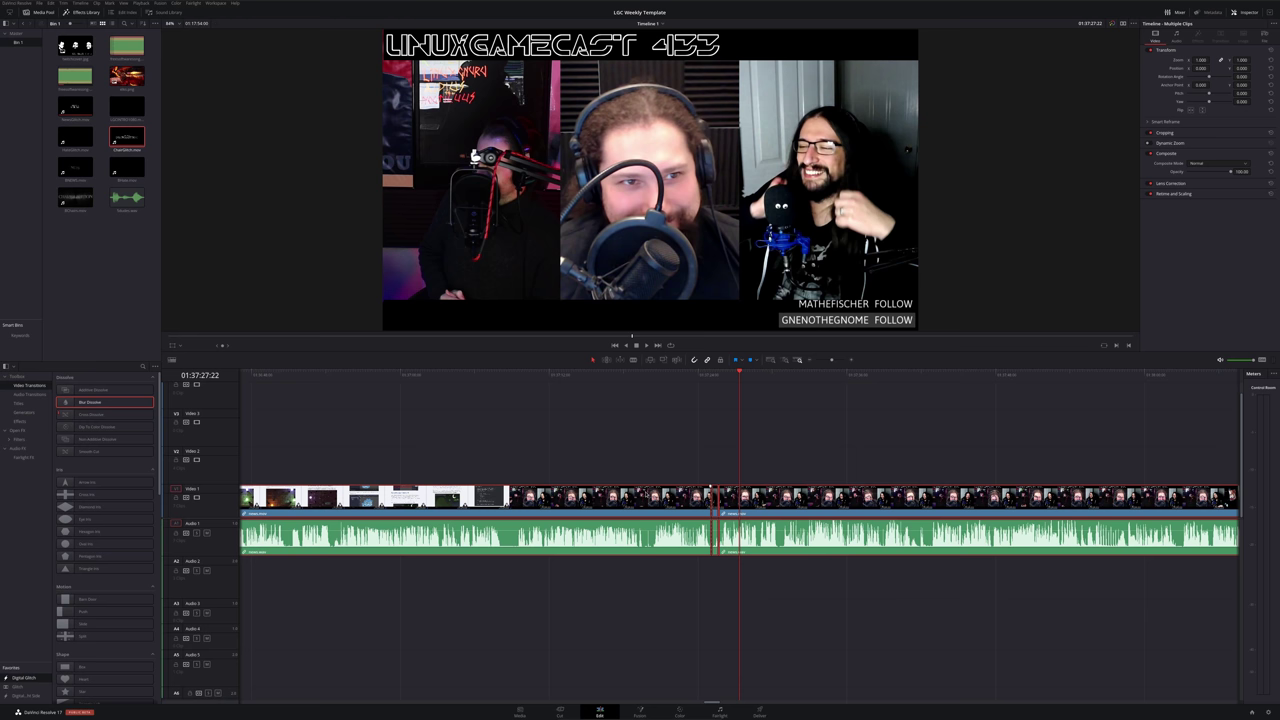
# Play back across the closed gap, then undo the last edit
pyautogui.click(703, 375)
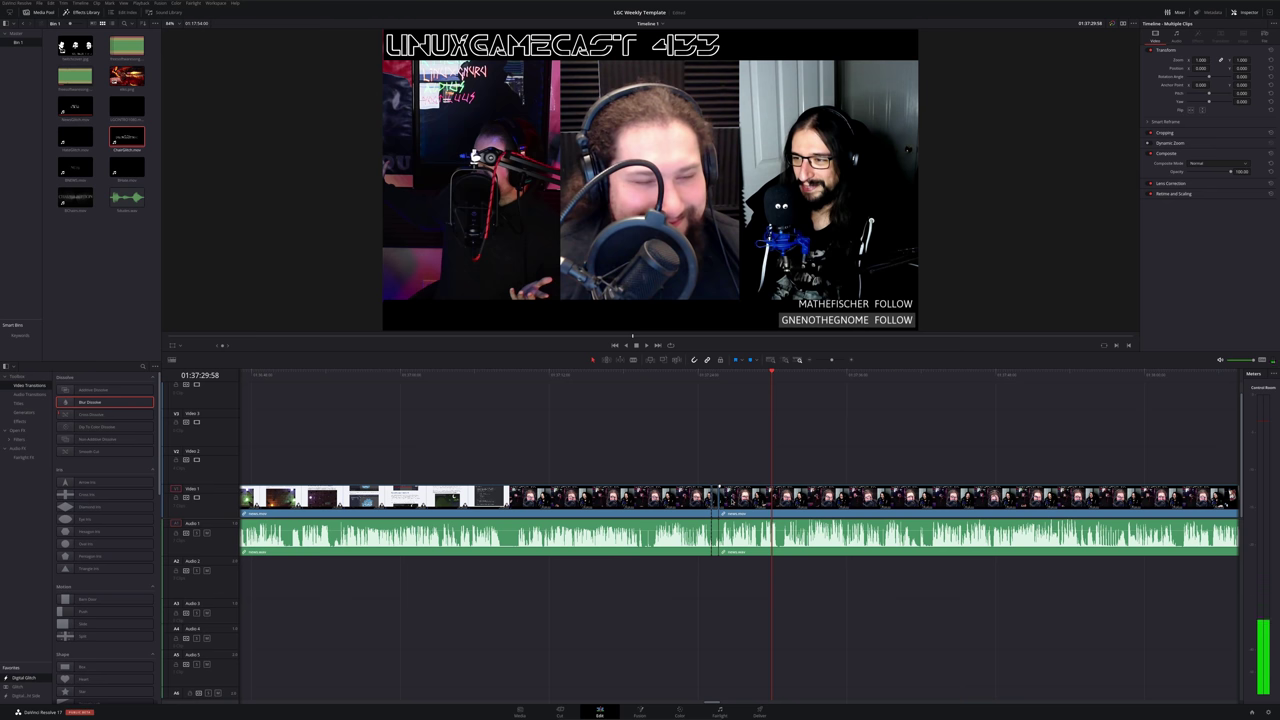
pyautogui.scroll(1, 736, 524)
pyautogui.scroll(1, 736, 524)
pyautogui.scroll(1, 730, 522)
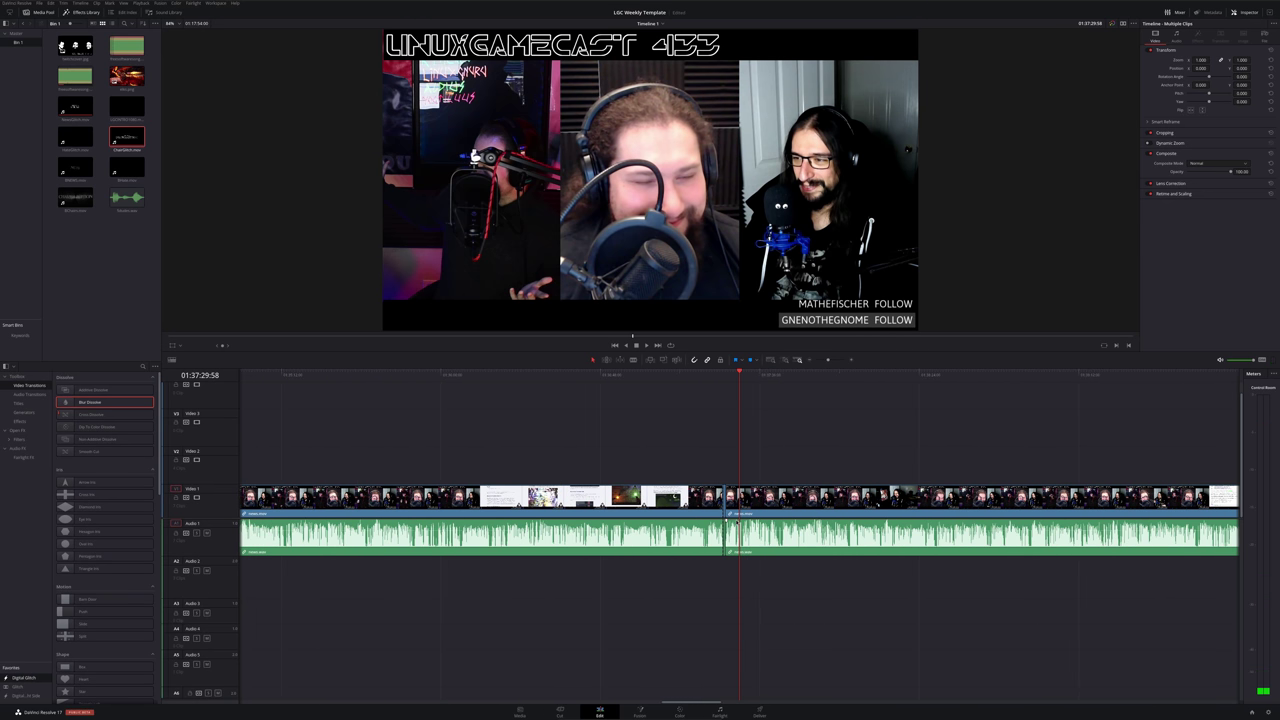
pyautogui.click(719, 373)
pyautogui.press('space')
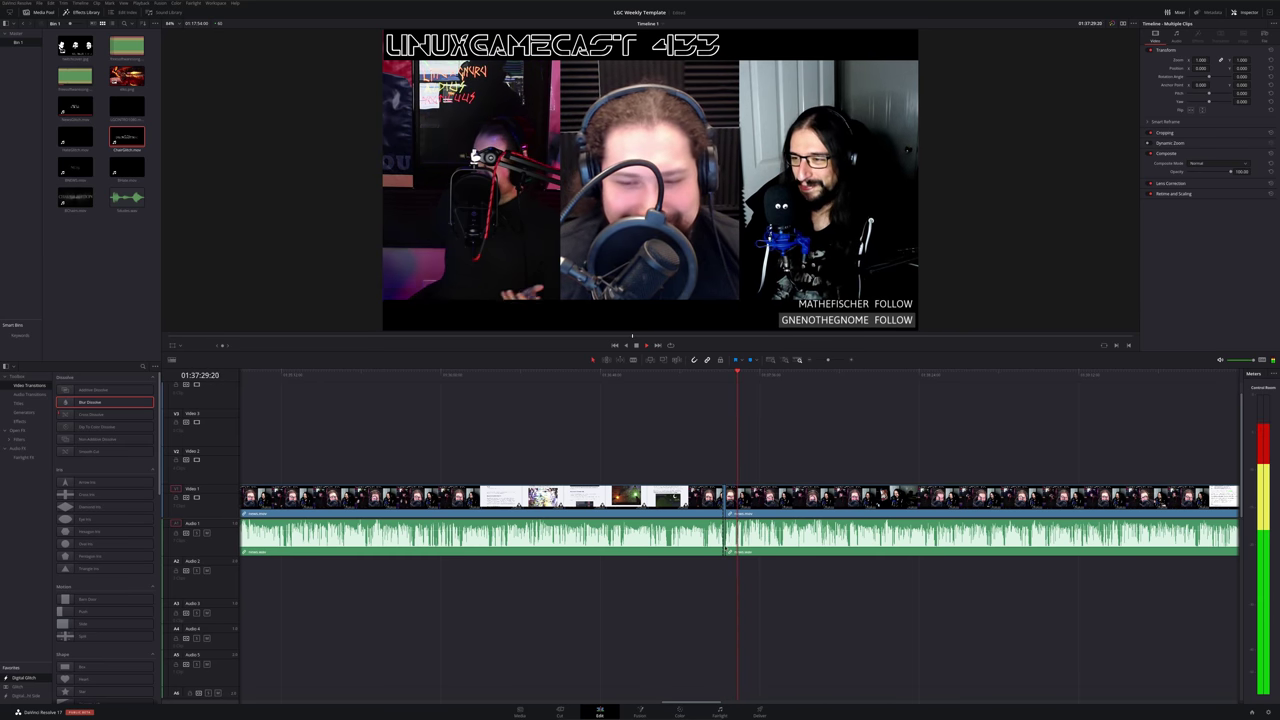
pyautogui.hotkey('ctrl', 'z')
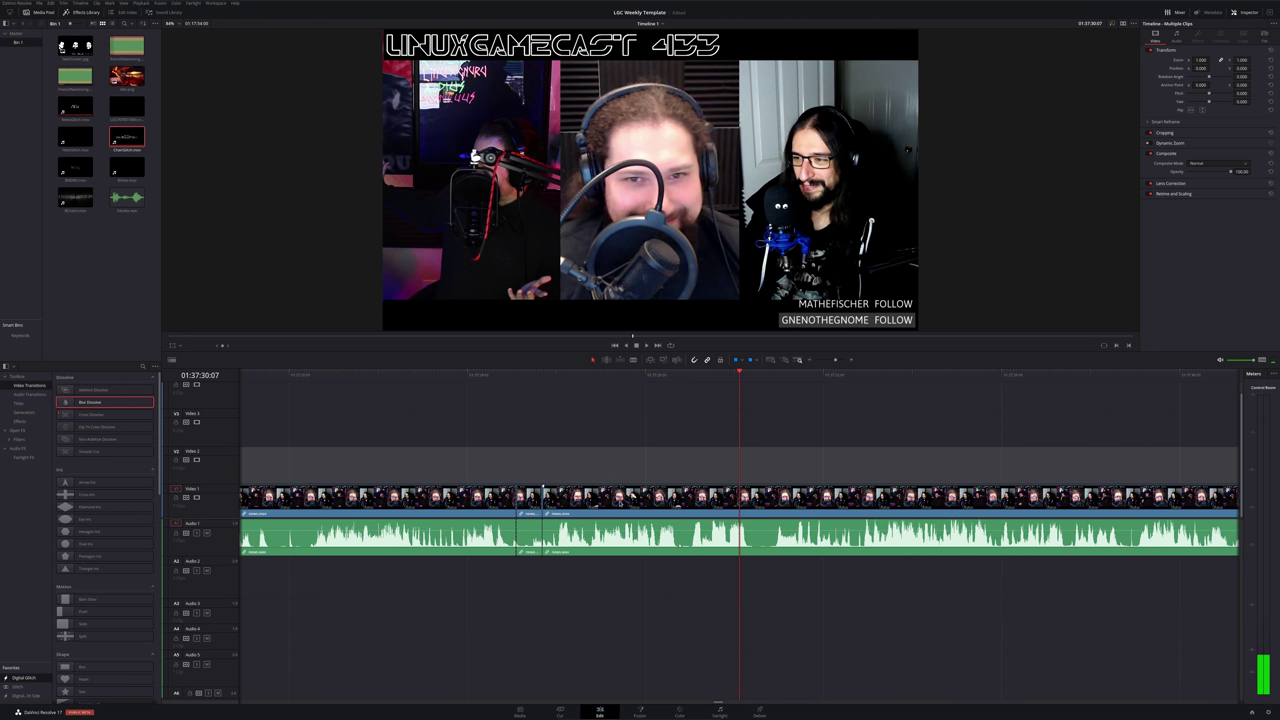
# Select the clips after the short Video 1 clip, move them right, then undo the last gap close
pyautogui.rightClick(619, 500)
pyautogui.click(624, 588)
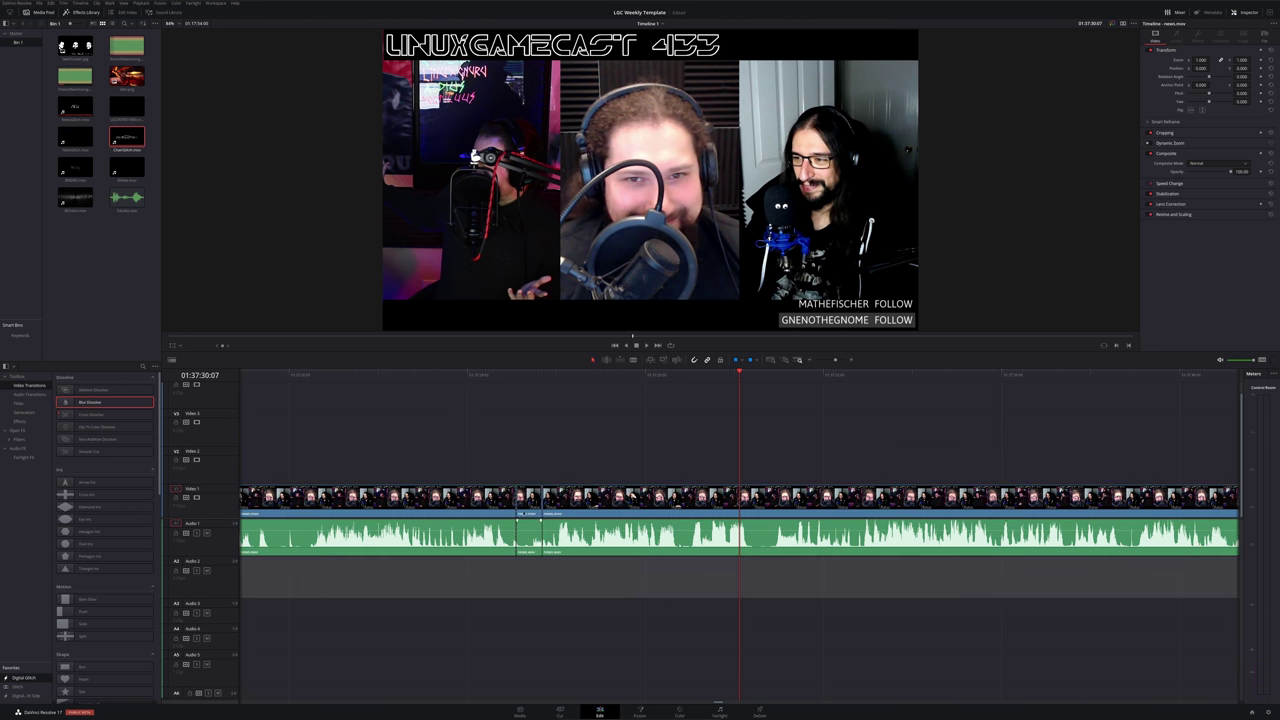
pyautogui.click(529, 500)
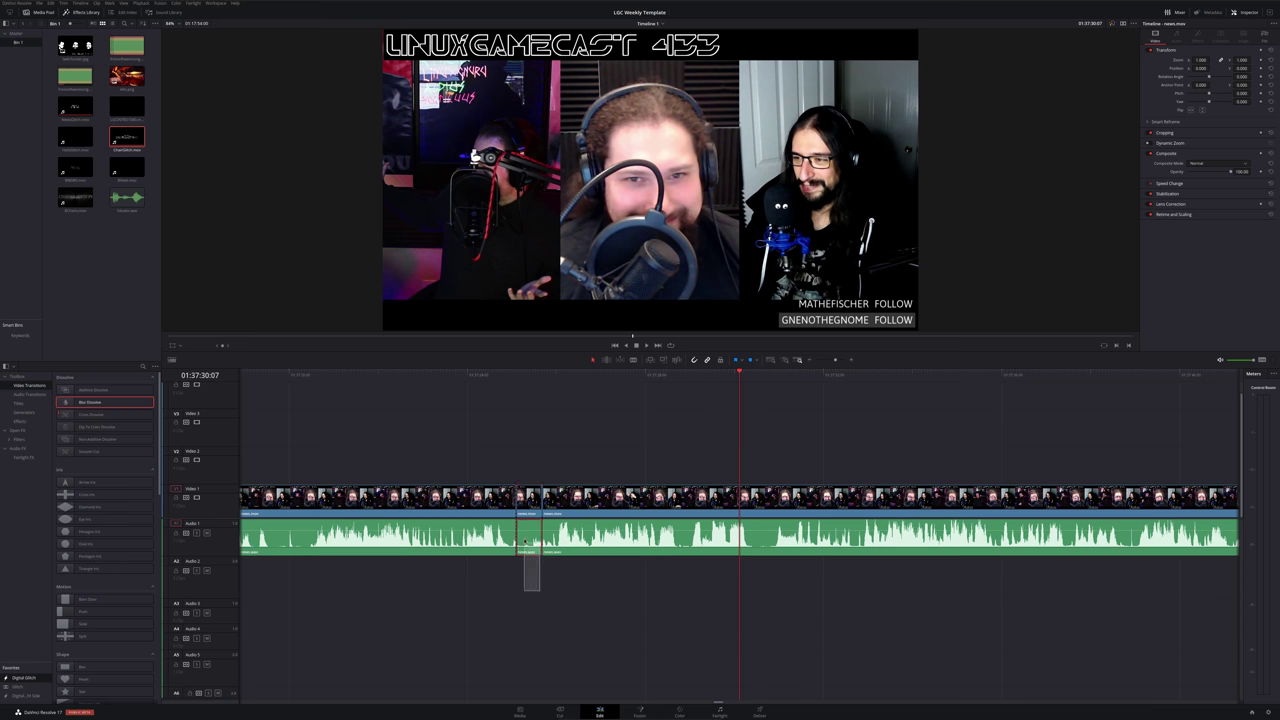
pyautogui.moveTo(588, 441); pyautogui.dragTo(688, 566)
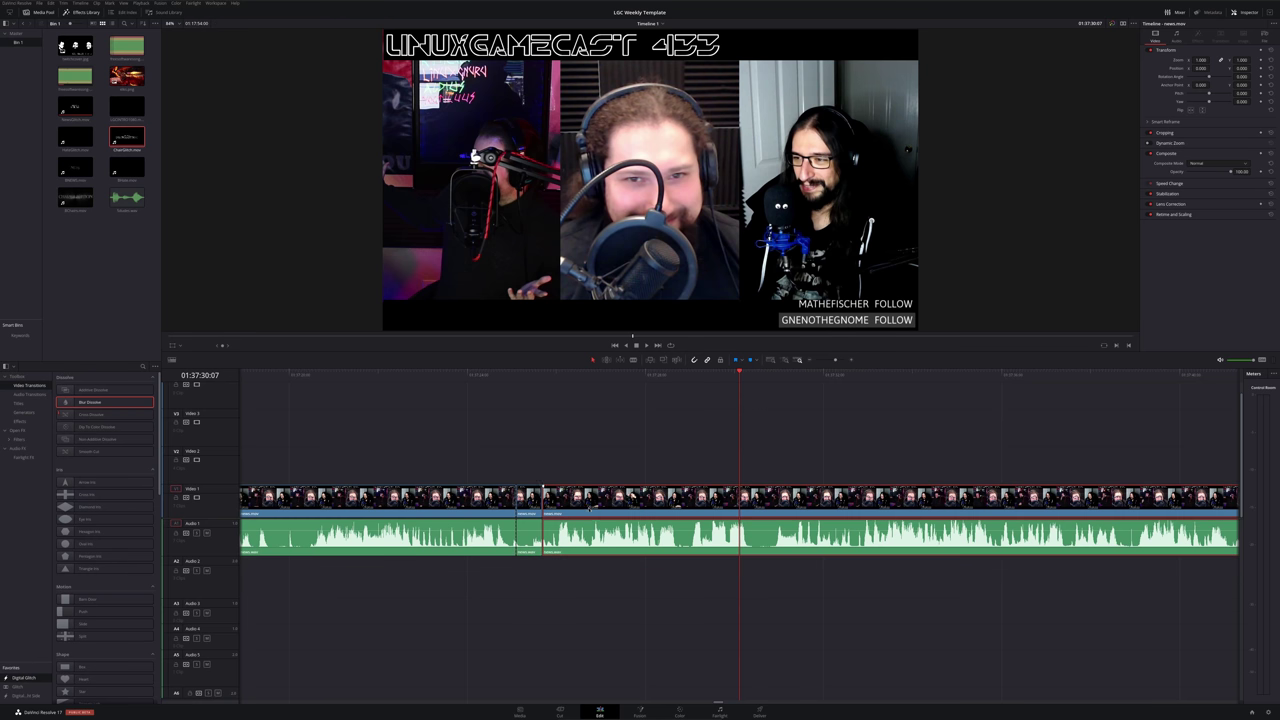
pyautogui.moveTo(587, 515)
pyautogui.mouseDown()
pyautogui.moveTo(645, 515)
pyautogui.moveTo(640, 527)
pyautogui.mouseUp()
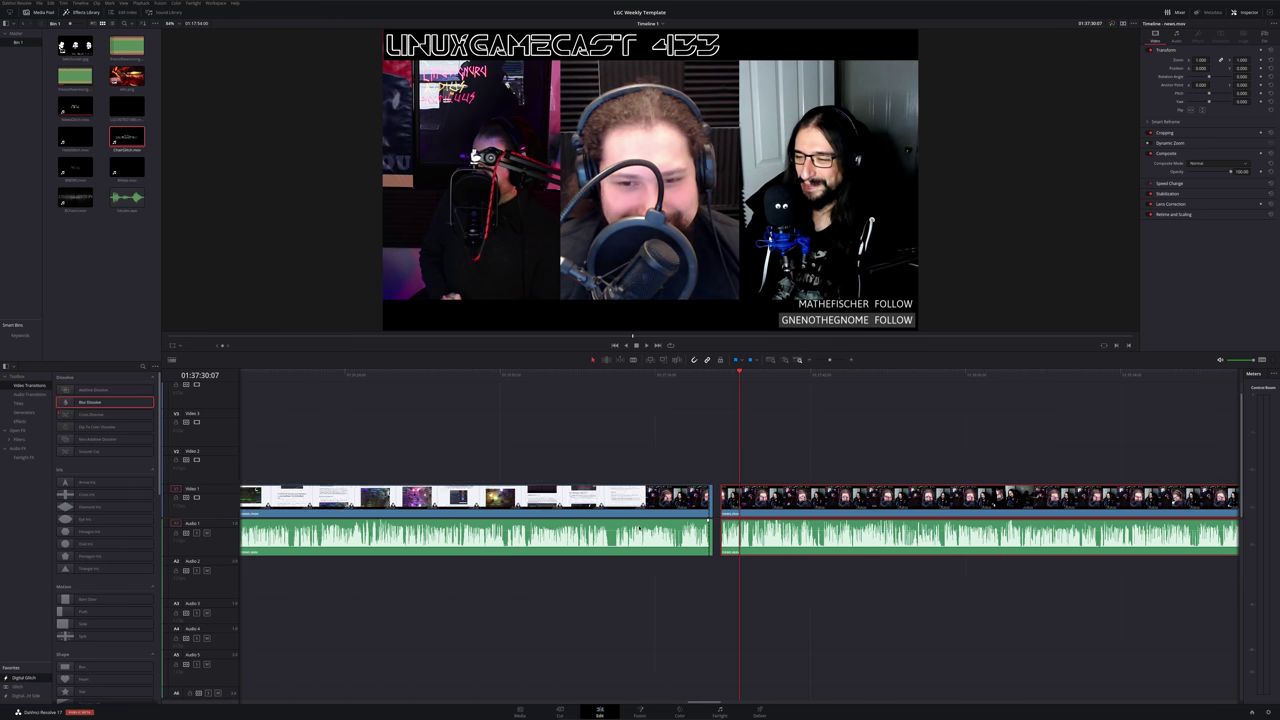
pyautogui.scroll(-5, 640, 527)
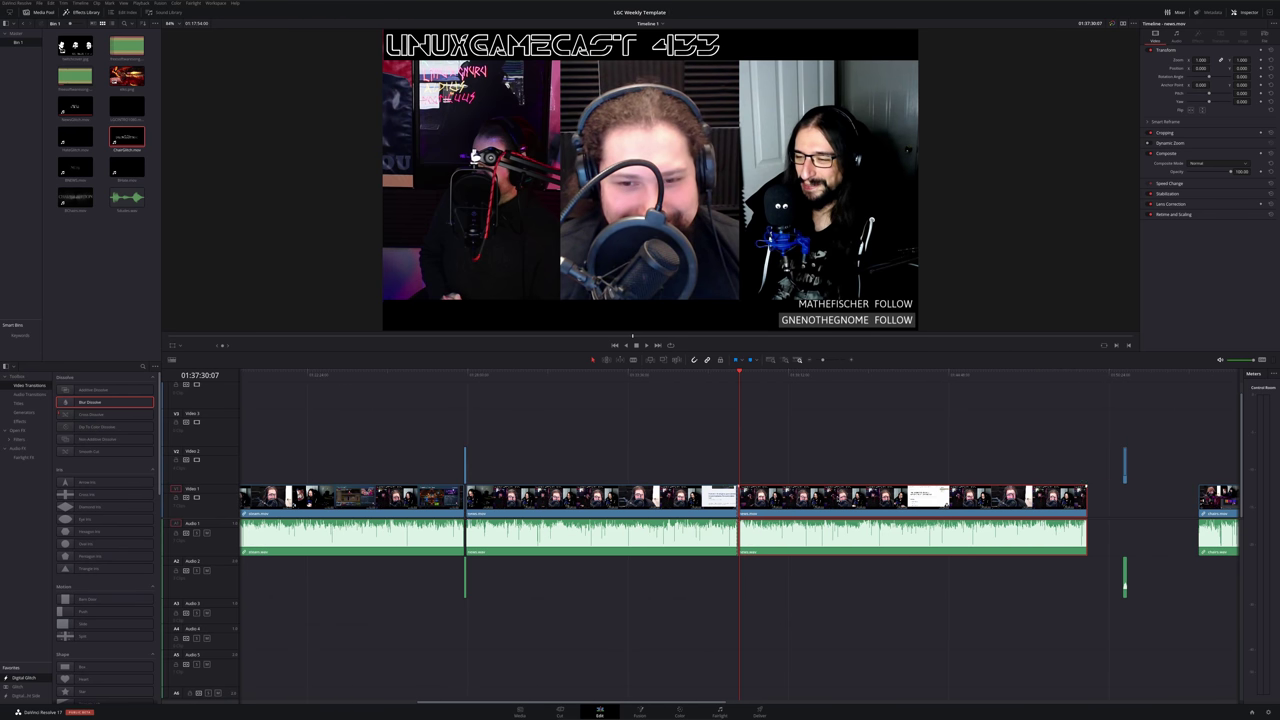
pyautogui.hotkey('ctrl', 'z')
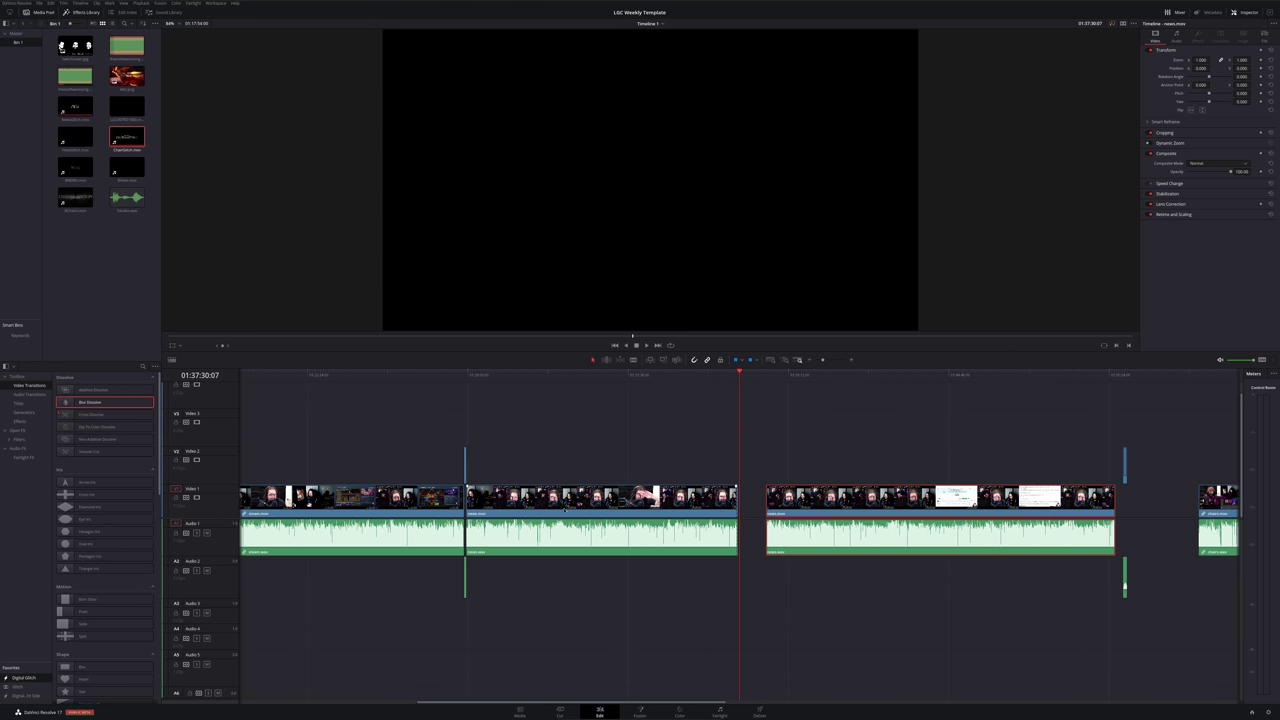
pyautogui.hscroll(-5, 565, 508)
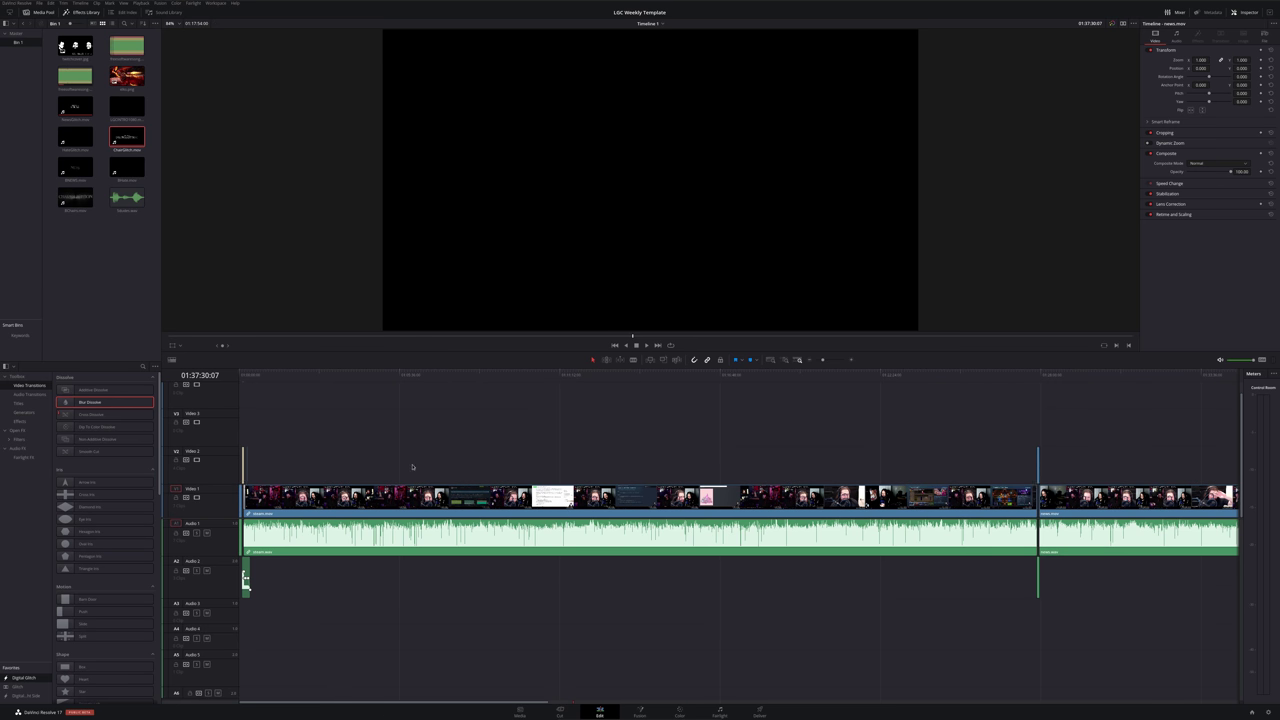
# Jump to the timeline start and copy the opening glitch bumper clip
pyautogui.press('Home')
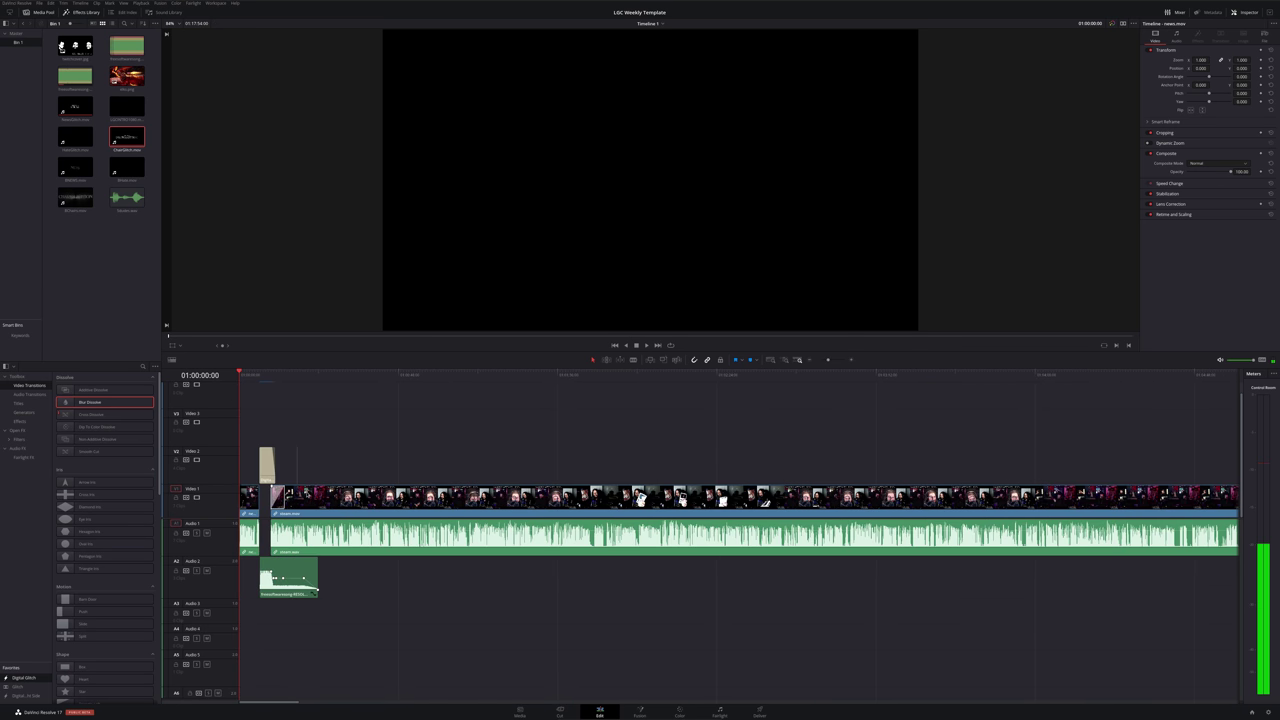
pyautogui.rightClick(266, 500)
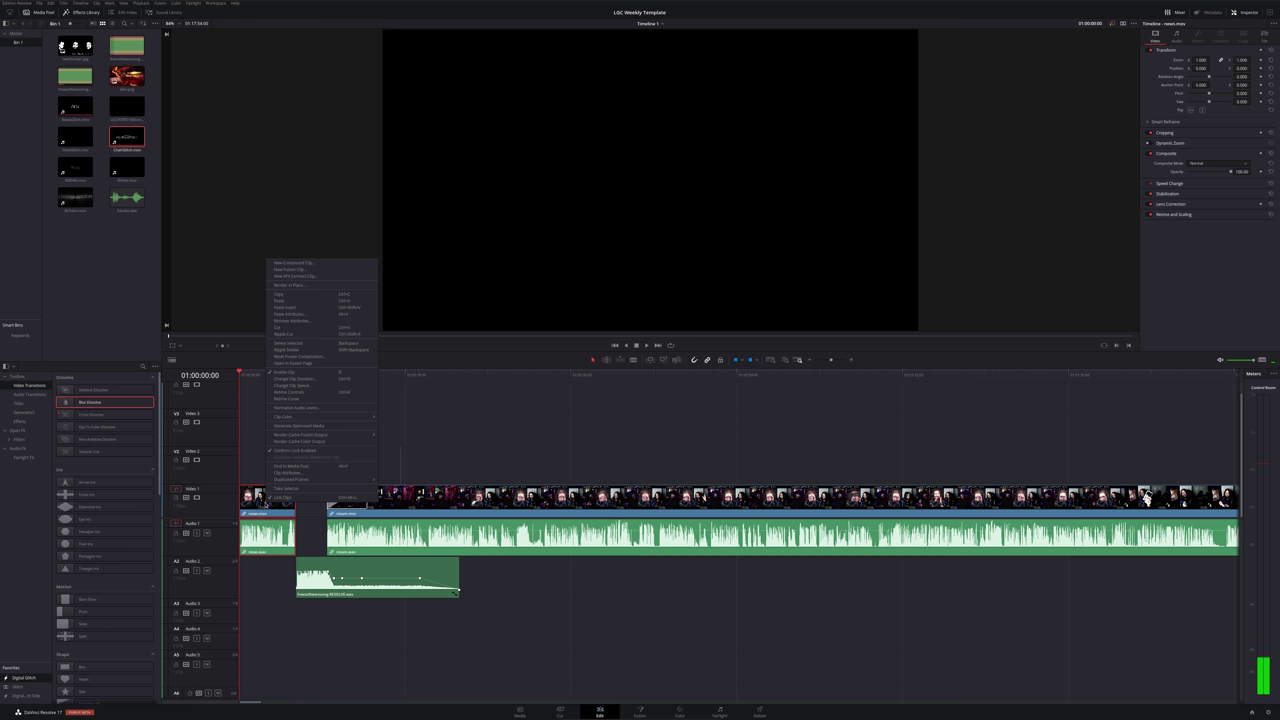
pyautogui.click(257, 480)
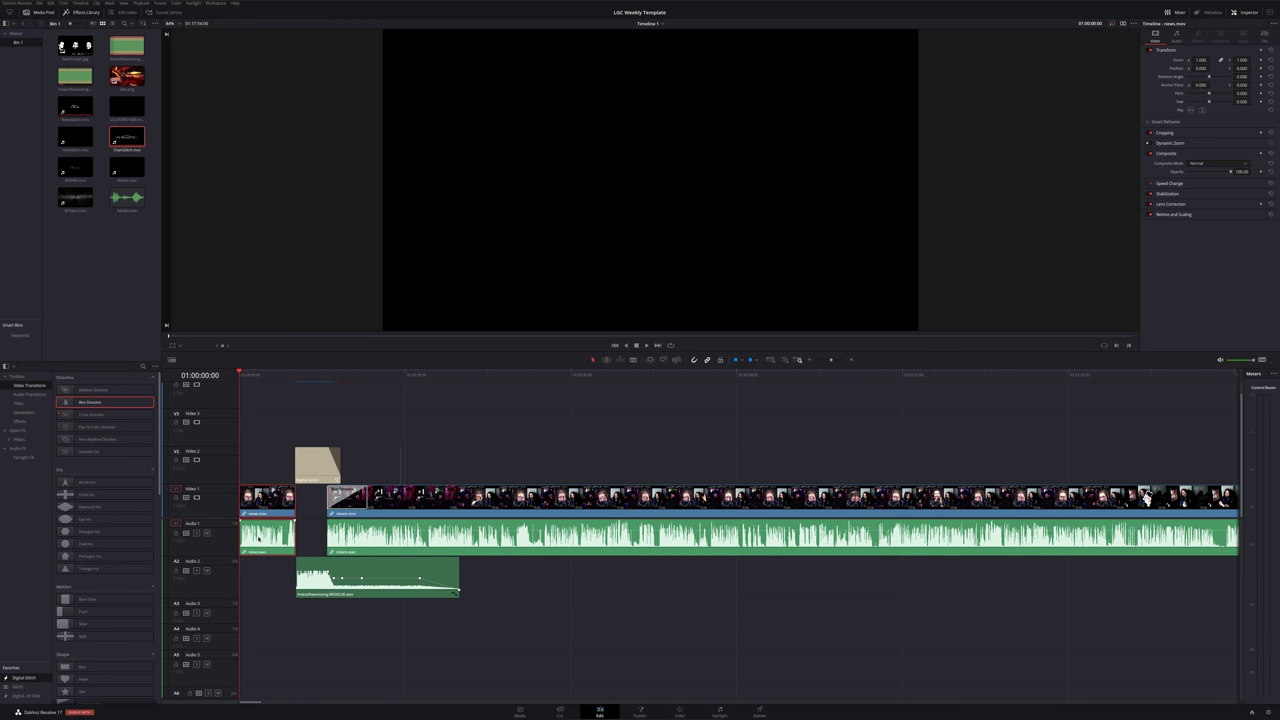
pyautogui.rightClick(264, 508)
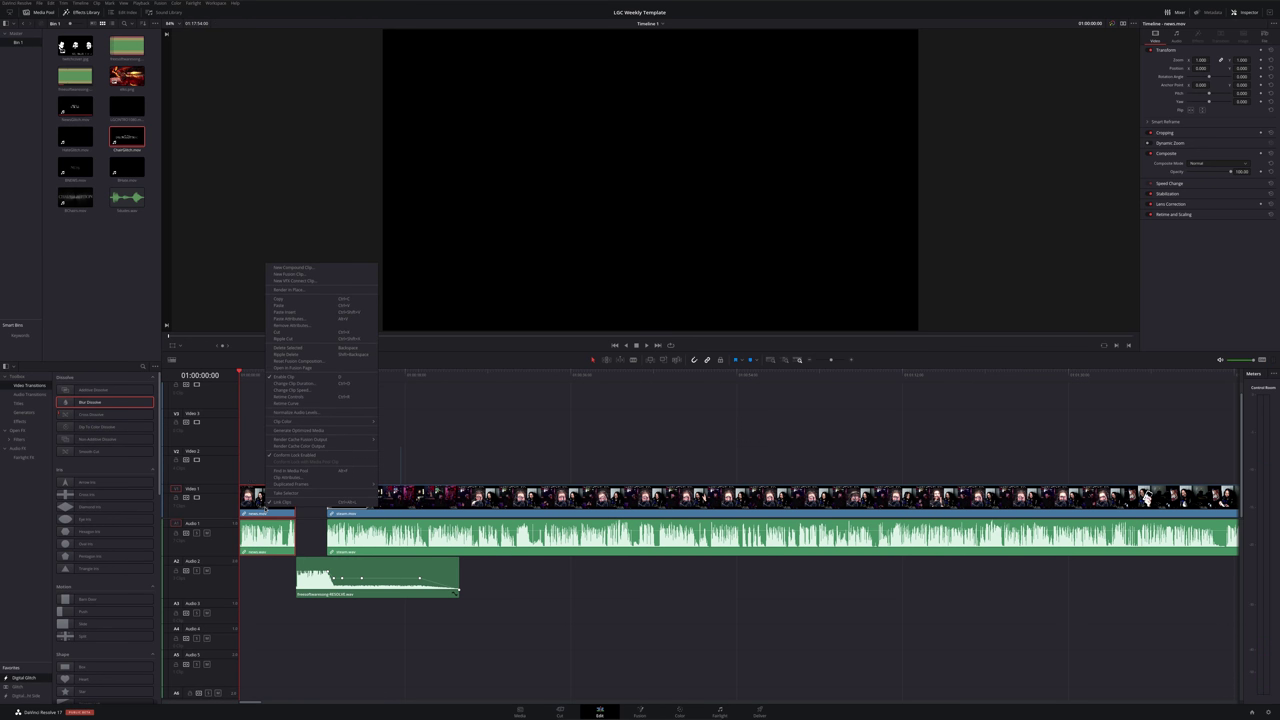
pyautogui.click(307, 301)
# Scroll along the timeline and place the playhead in the gap at 01:37:25:41
pyautogui.hscroll(3, 606, 514)
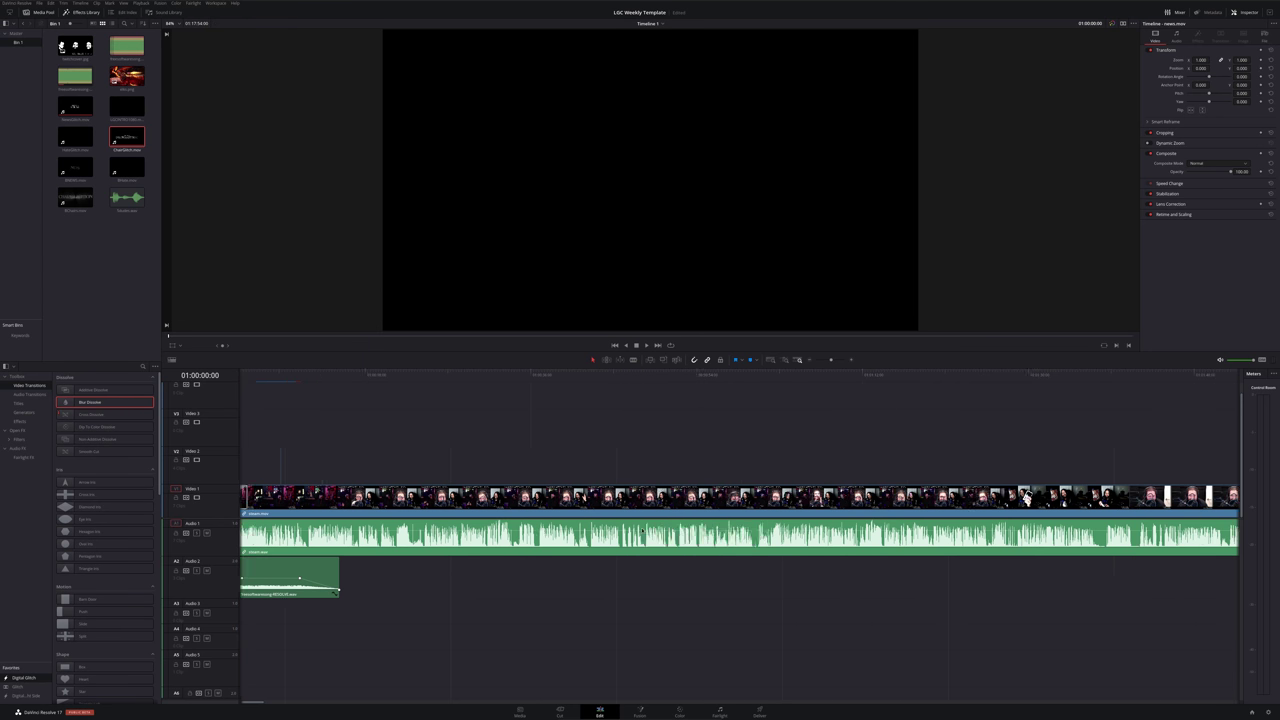
pyautogui.hscroll(3, 615, 518)
pyautogui.hscroll(3, 625, 522)
pyautogui.hscroll(3, 641, 530)
pyautogui.hscroll(3, 660, 515)
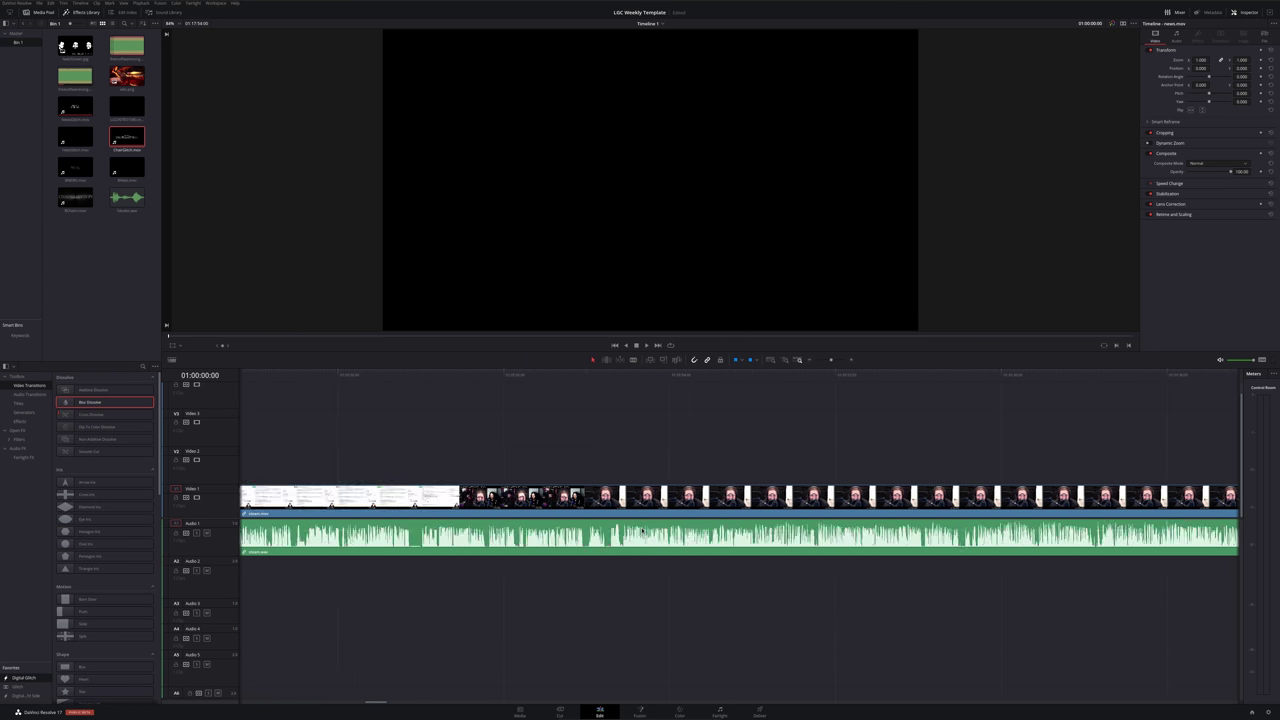
pyautogui.hscroll(3, 685, 500)
pyautogui.hscroll(3, 710, 485)
pyautogui.hscroll(3, 735, 465)
pyautogui.hscroll(-5, 740, 480)
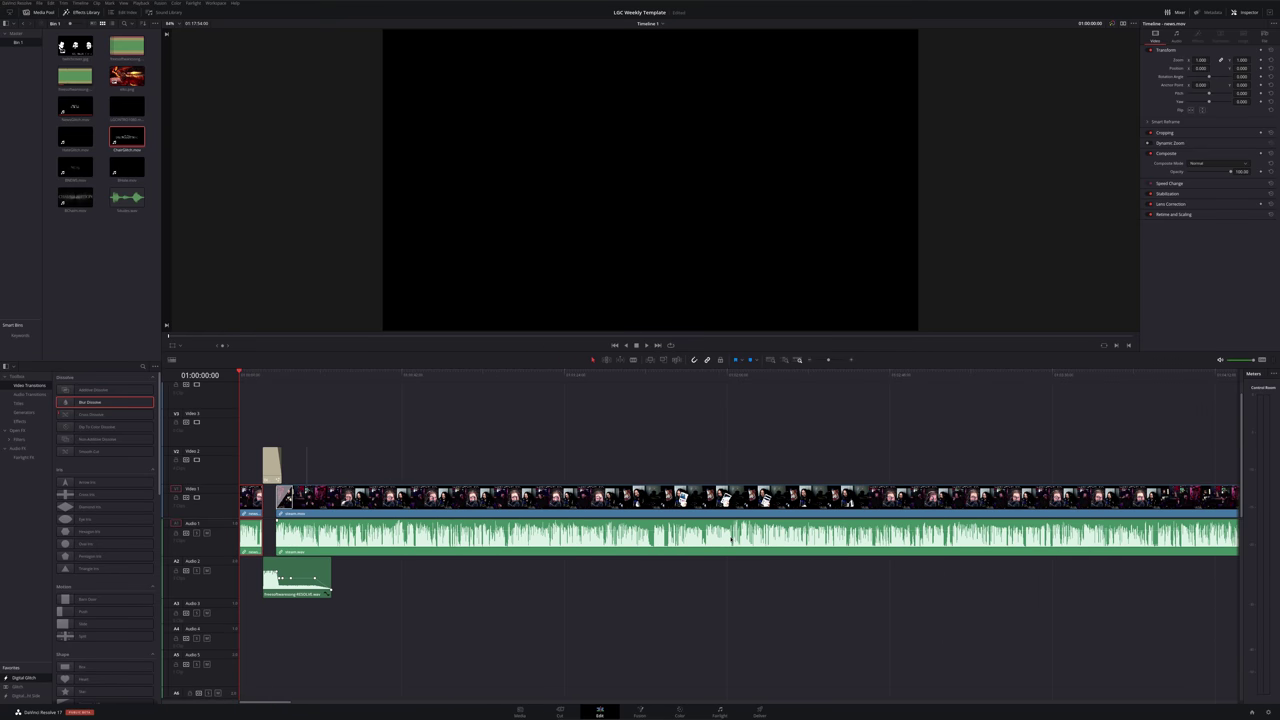
pyautogui.hscroll(-5, 735, 510)
pyautogui.scroll(-2, 730, 539)
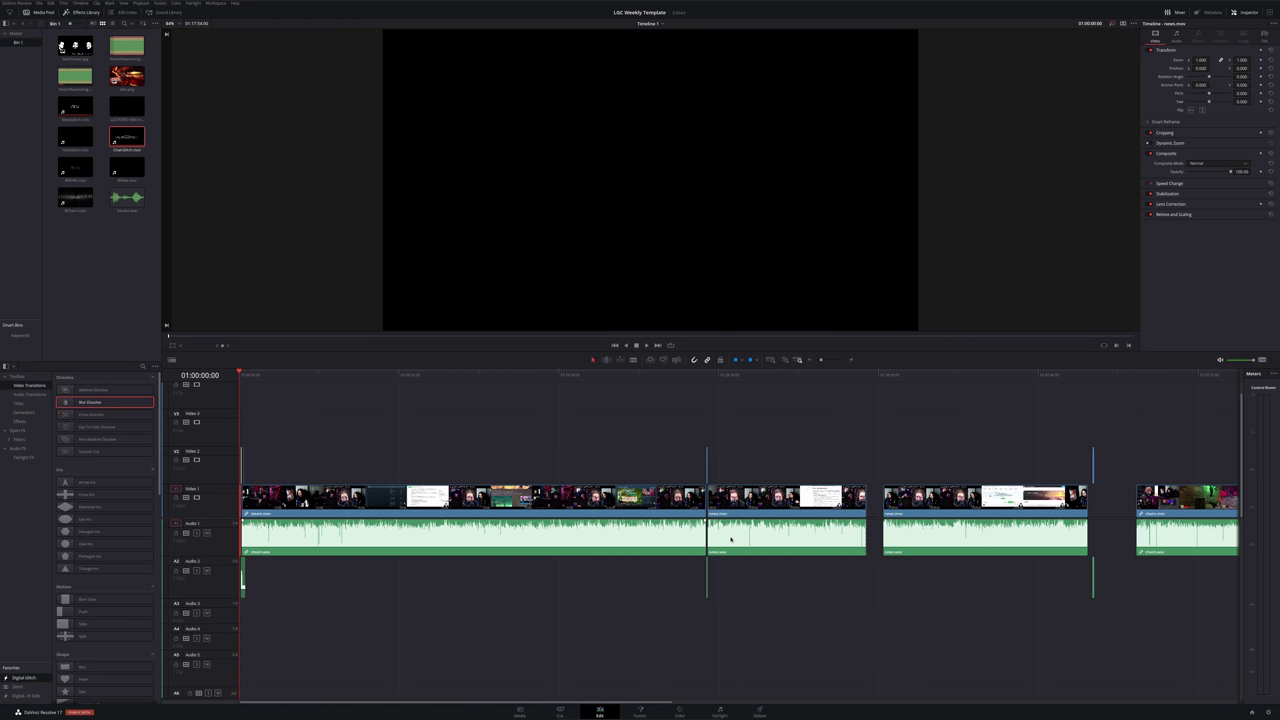
pyautogui.click(868, 377)
pyautogui.scroll(3, 872, 539)
# Paste the copied bumper into the gap at 01:37:25, preview it, and undo a stray edit
pyautogui.scroll(1, 860, 535)
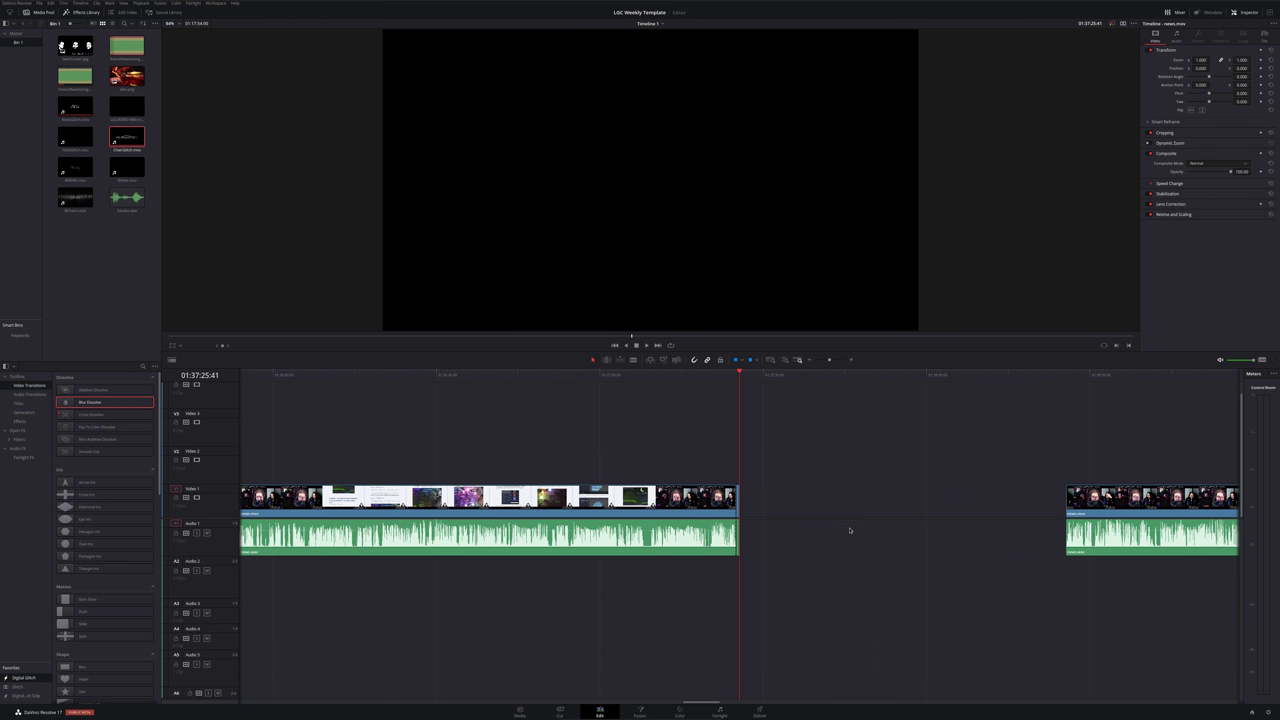
pyautogui.rightClick(797, 514)
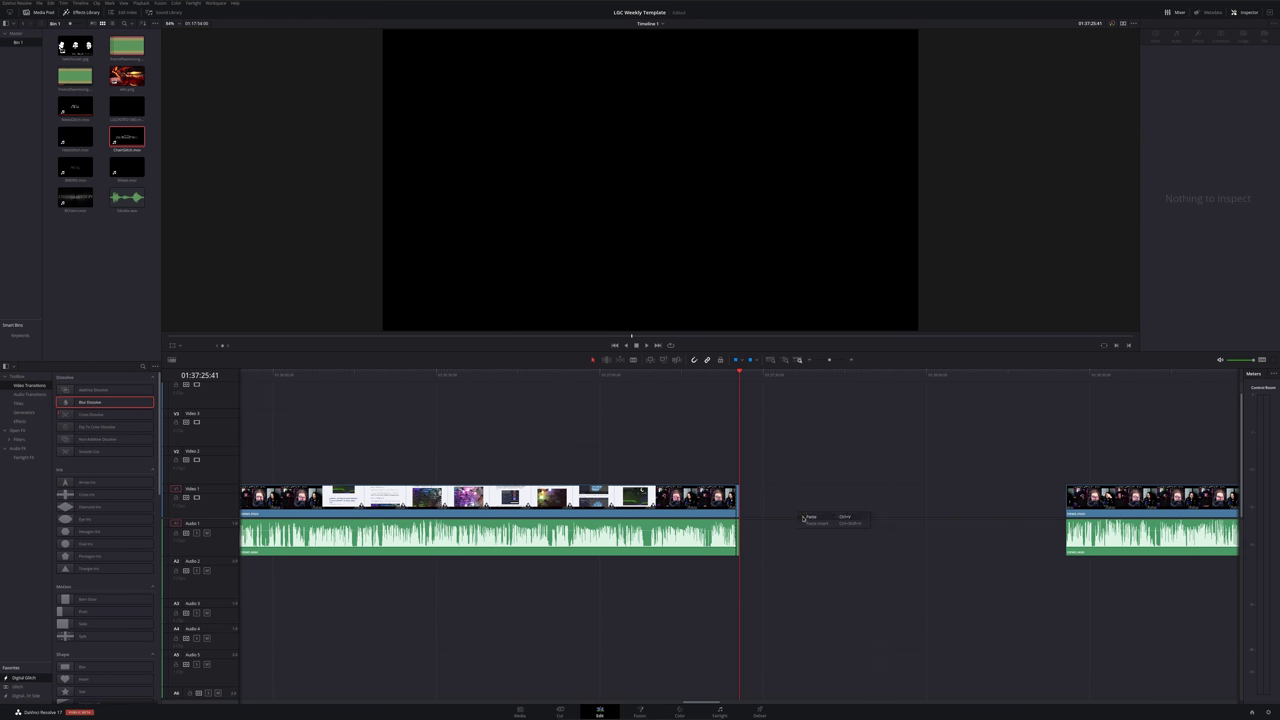
pyautogui.click(803, 517)
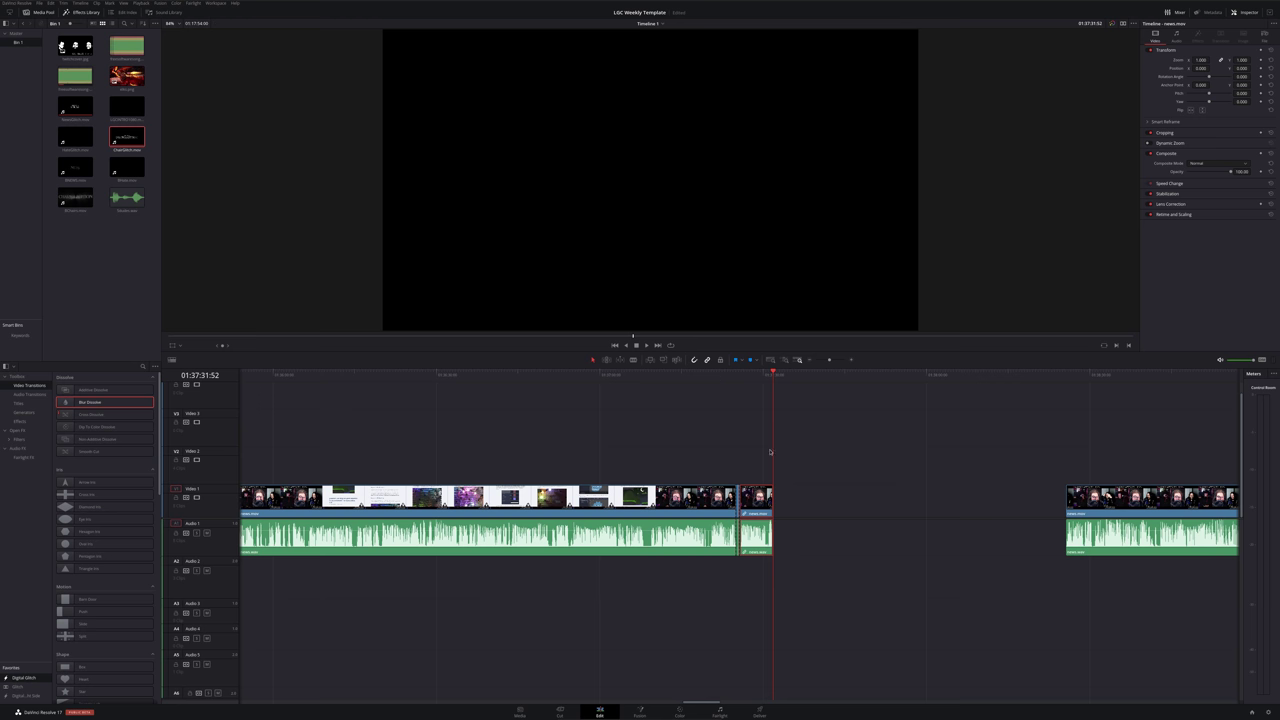
pyautogui.rightClick(766, 504)
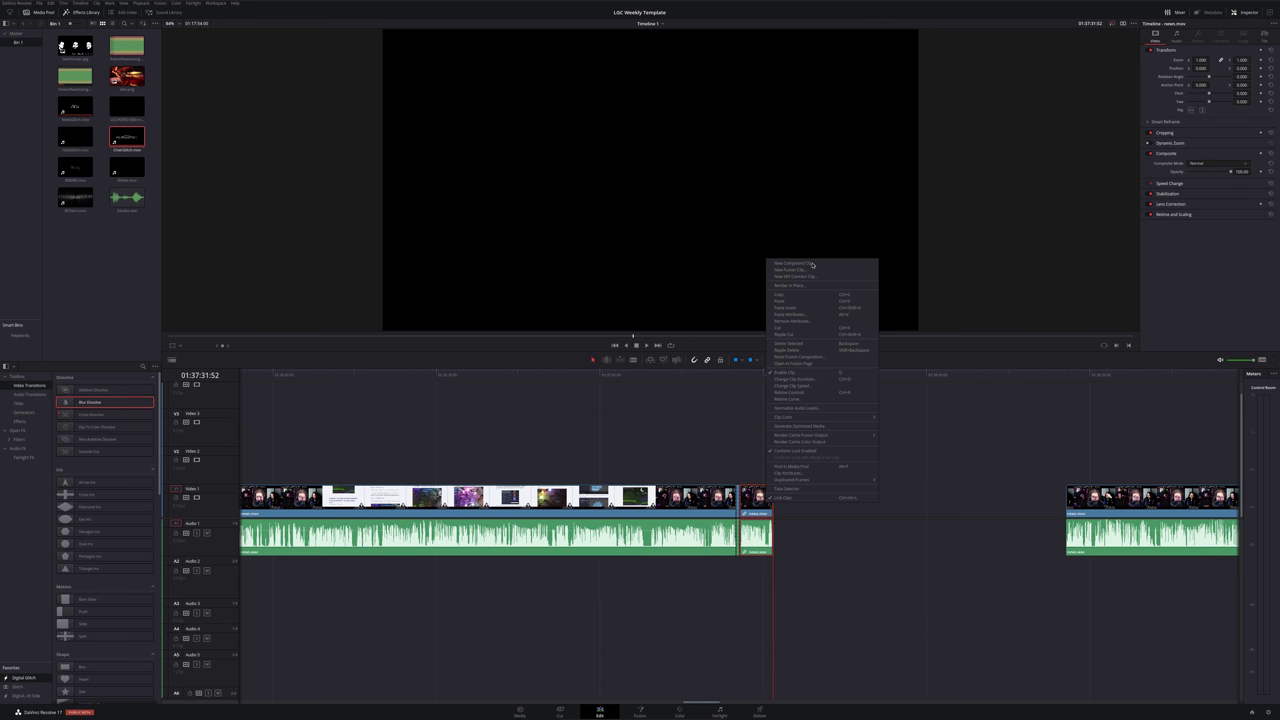
pyautogui.moveTo(751, 378); pyautogui.dragTo(726, 387)
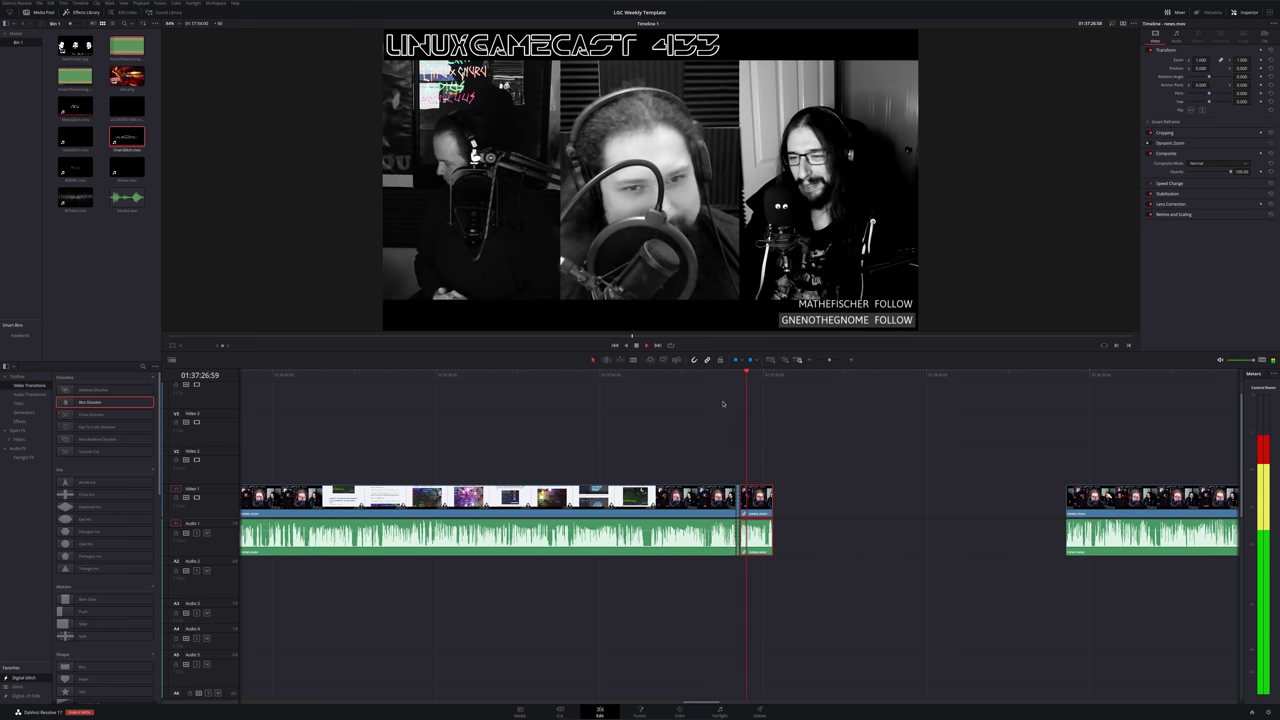
pyautogui.press('space')
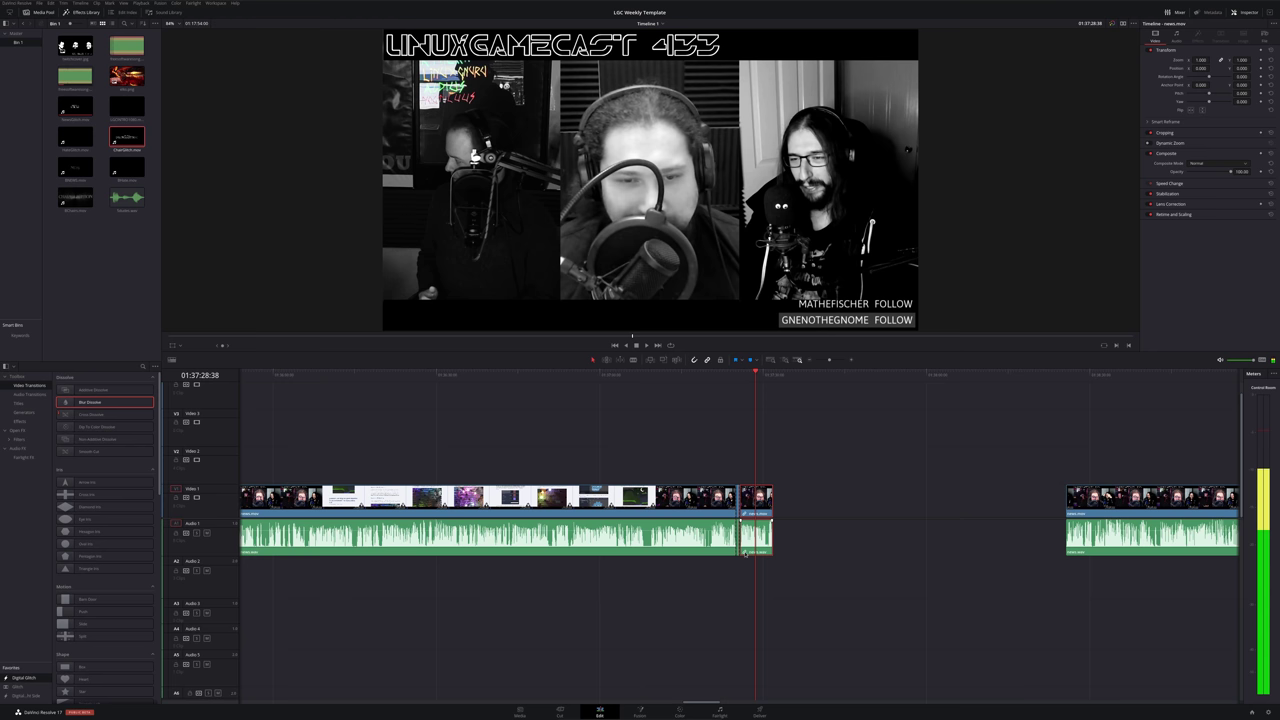
pyautogui.hotkey('ctrl', 'z')
pyautogui.hotkey('ctrl', 'z')
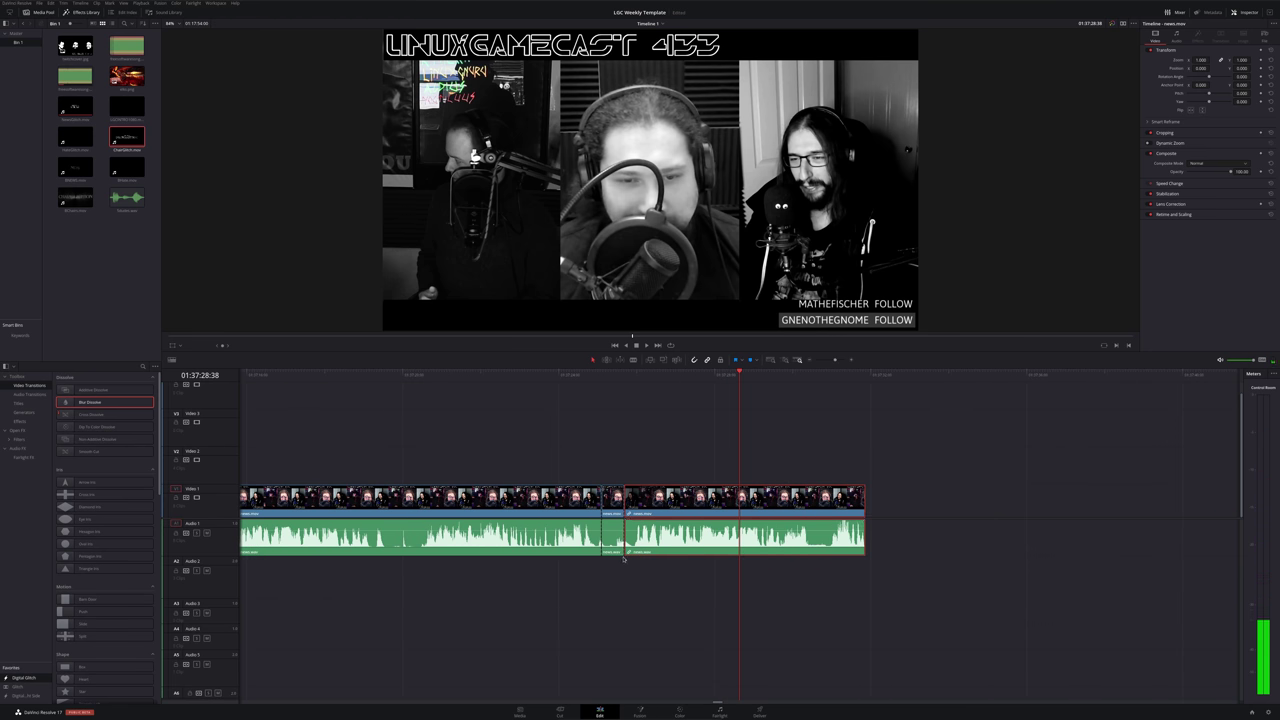
pyautogui.click(570, 375)
pyautogui.press('space')
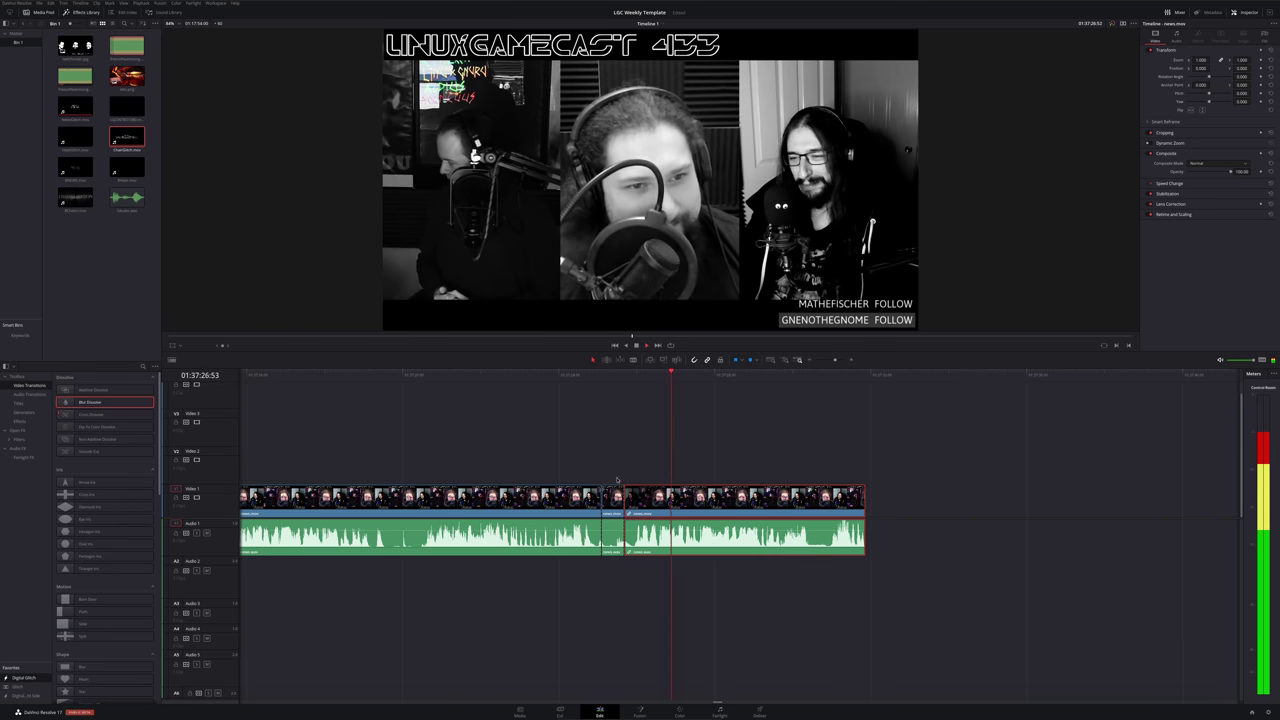
pyautogui.hotkey('ctrl', 'z')
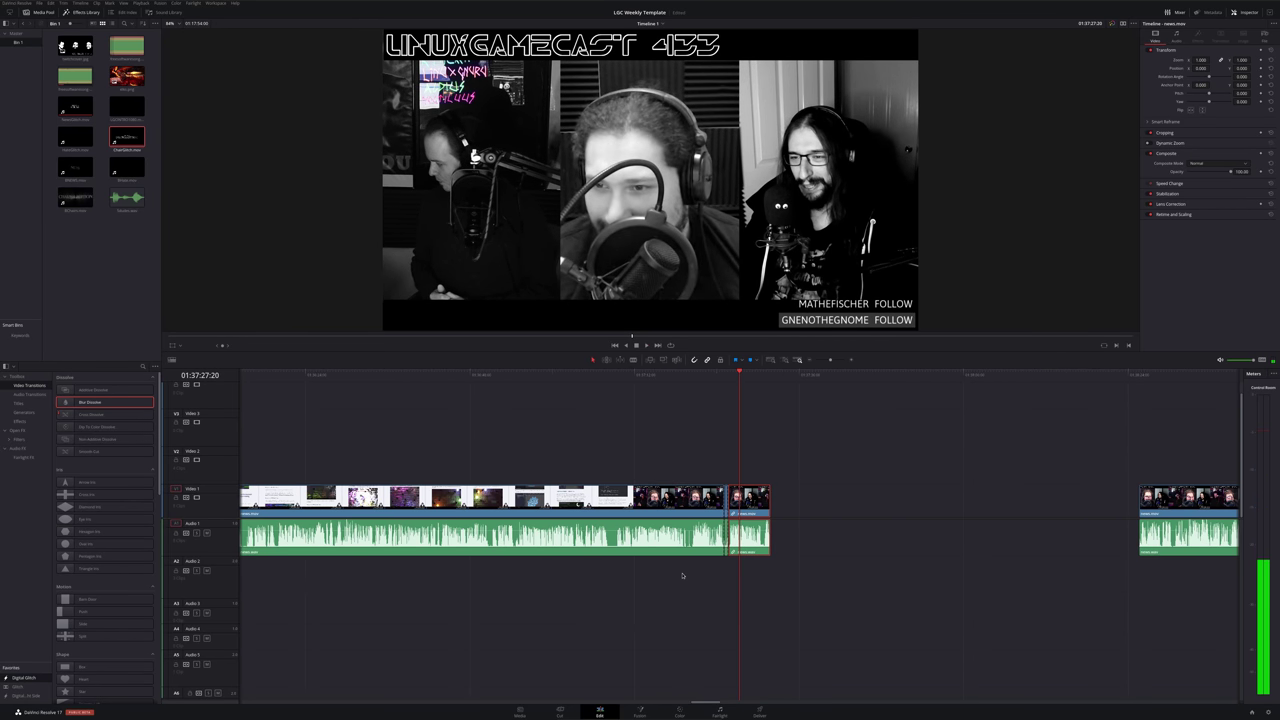
# Slide the right-hand news.mov clip left against the bumper and play back the join
pyautogui.moveTo(941, 464); pyautogui.dragTo(1165, 582)
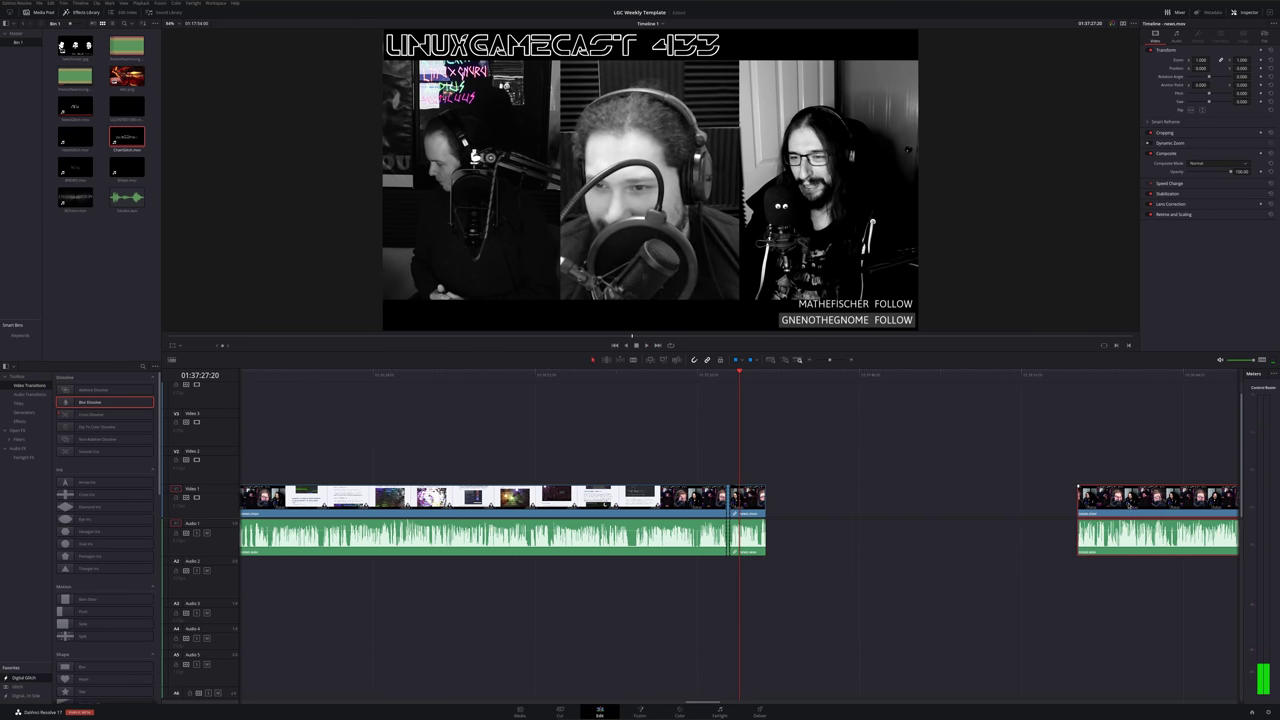
pyautogui.moveTo(1140, 522); pyautogui.dragTo(828, 522)
pyautogui.press('space')
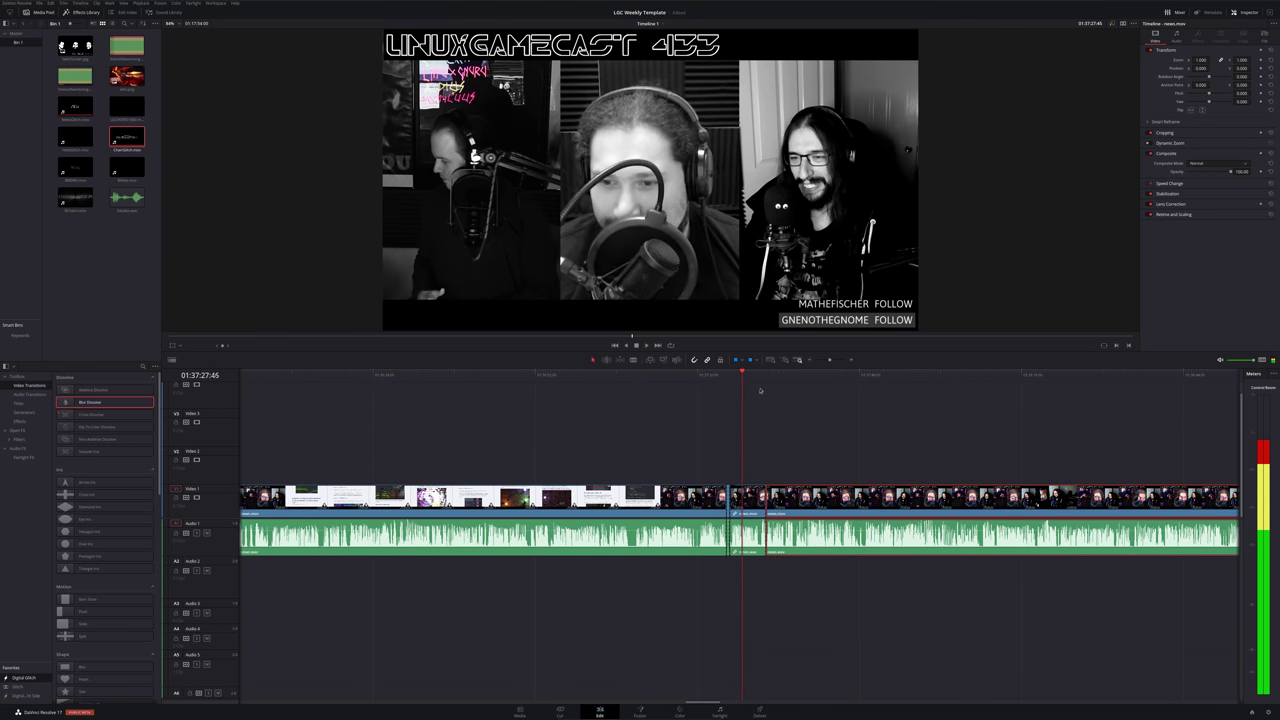
pyautogui.click(764, 377)
pyautogui.click(759, 377)
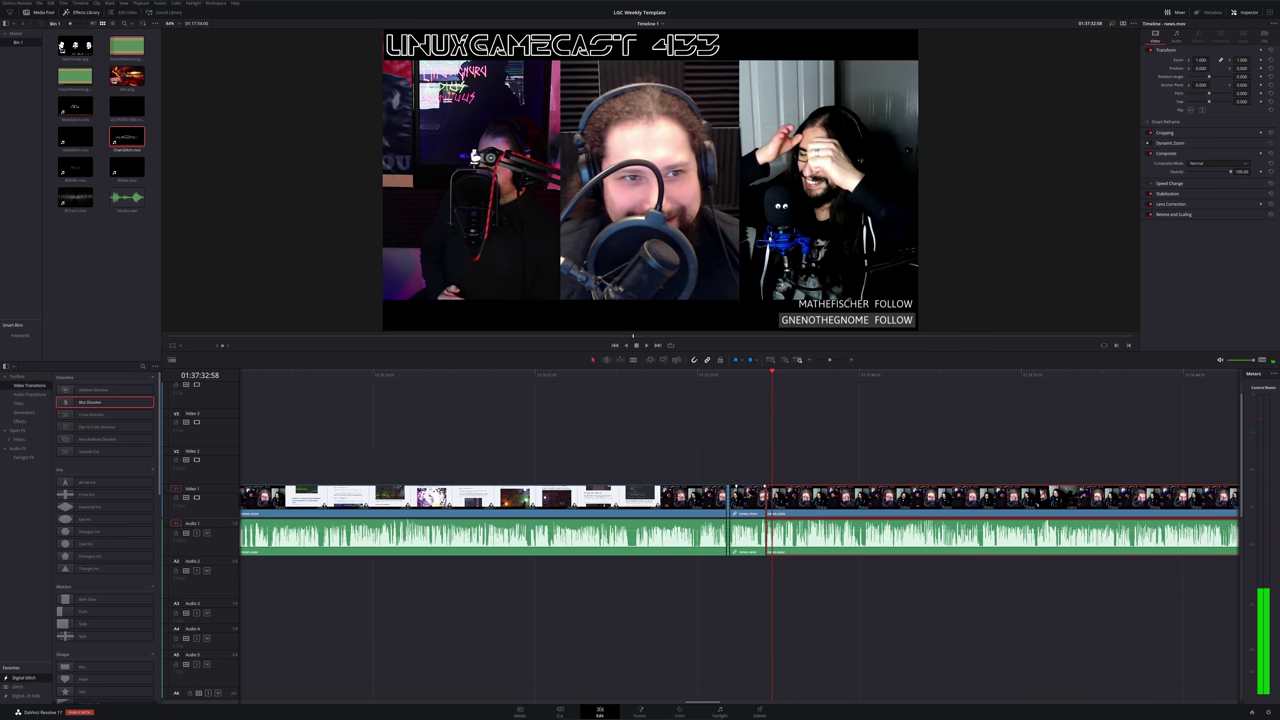
# Remove attributes from the short bumper clip and play back its section
pyautogui.rightClick(748, 496)
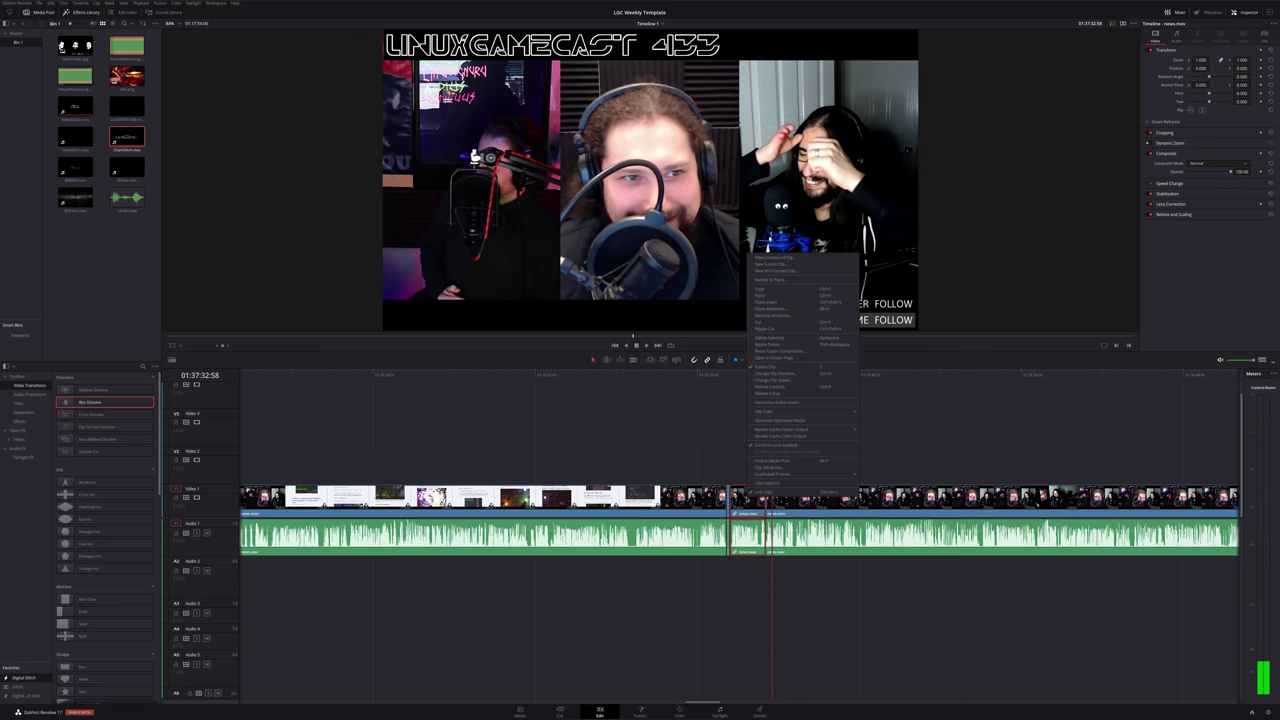
pyautogui.click(779, 315)
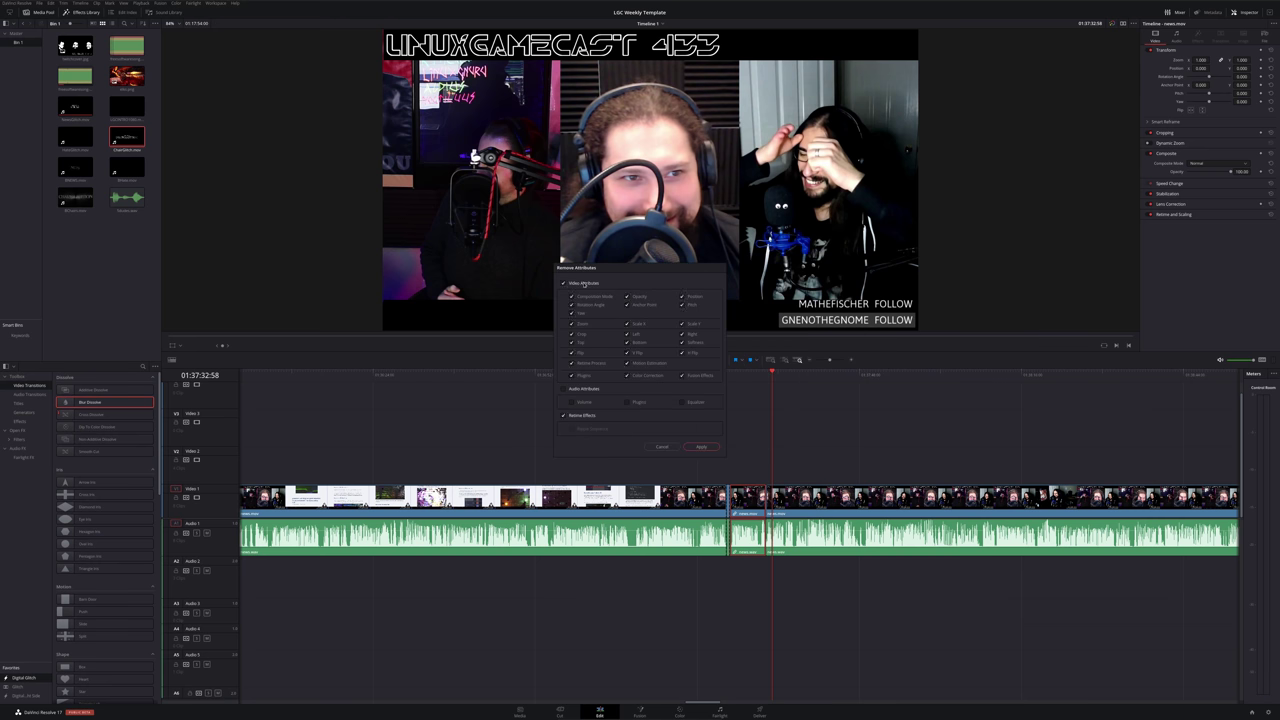
pyautogui.click(700, 447)
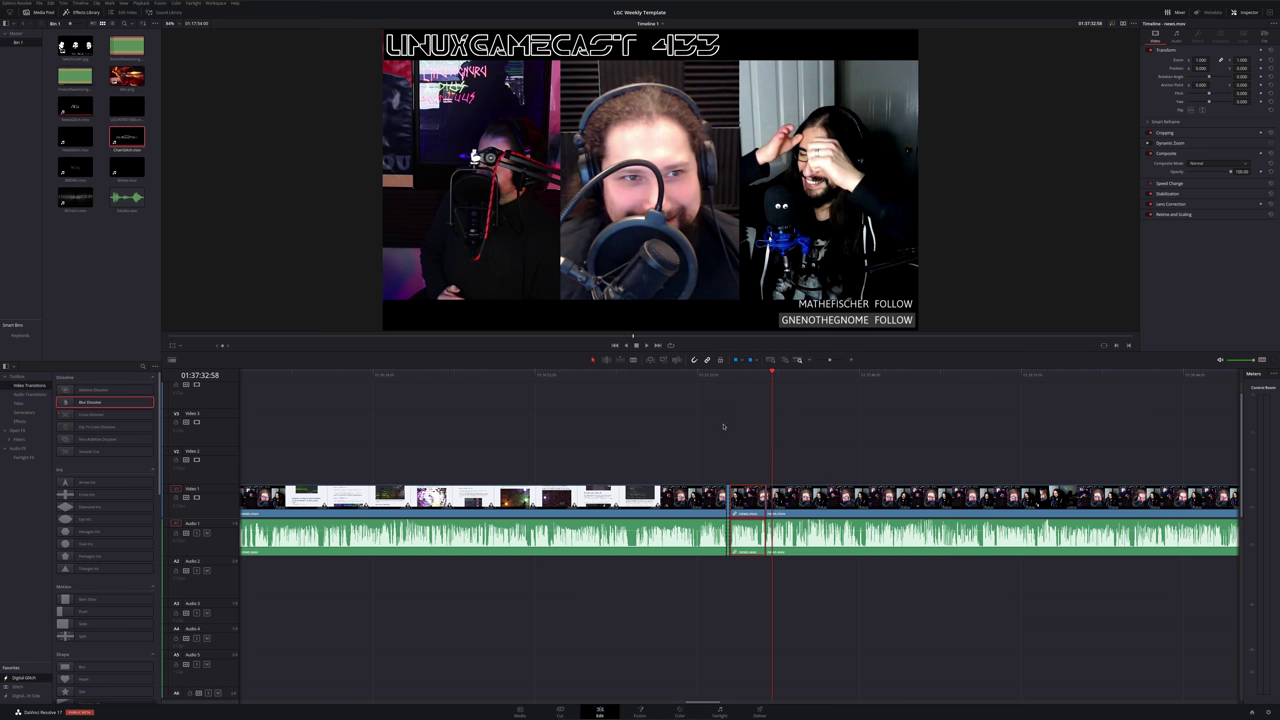
pyautogui.click(720, 381)
pyautogui.press('space')
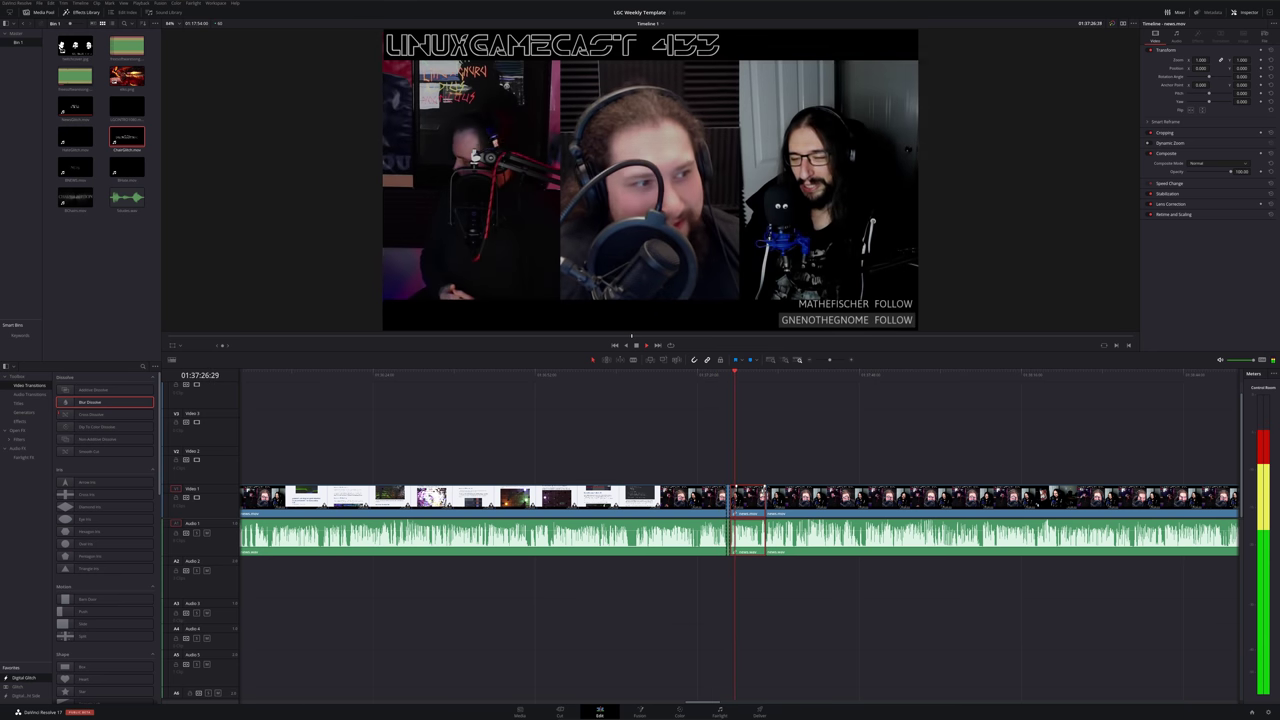
# Split the clip at the playhead, review the cut, and box-select all Video 1 and Audio 1 clips
pyautogui.scroll(3, 759, 536)
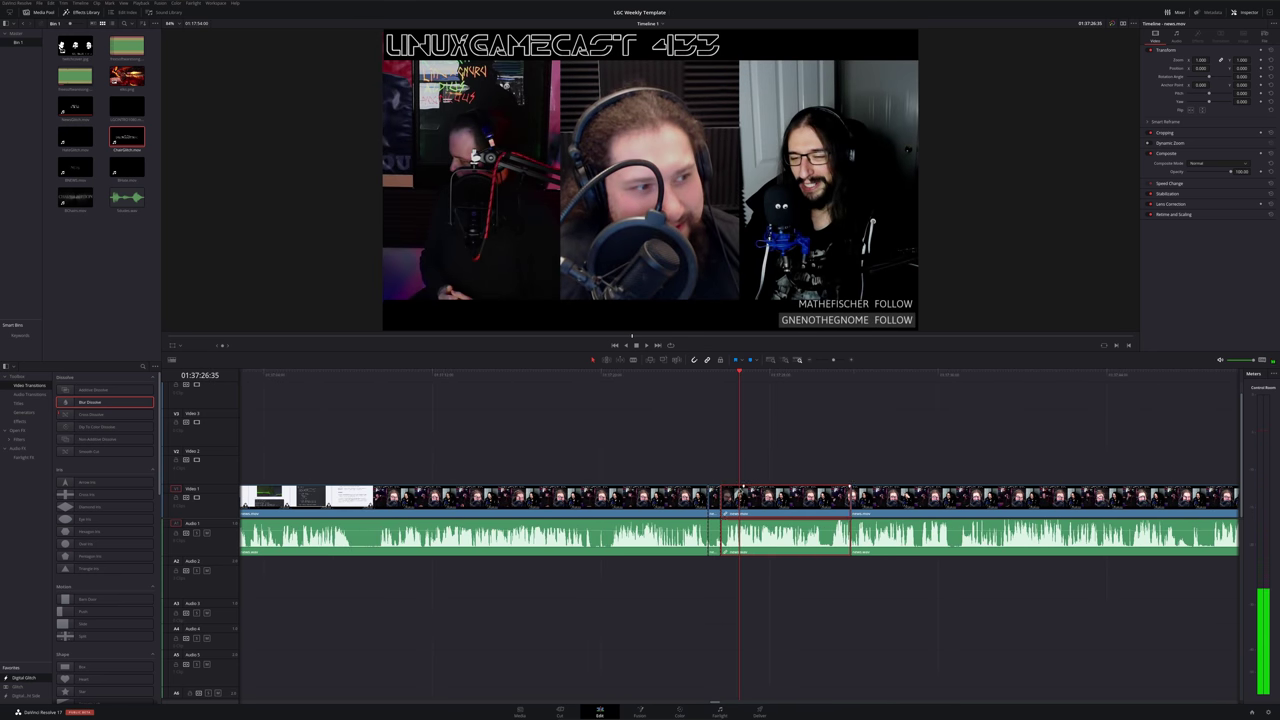
pyautogui.hotkey('ctrl', 'b')
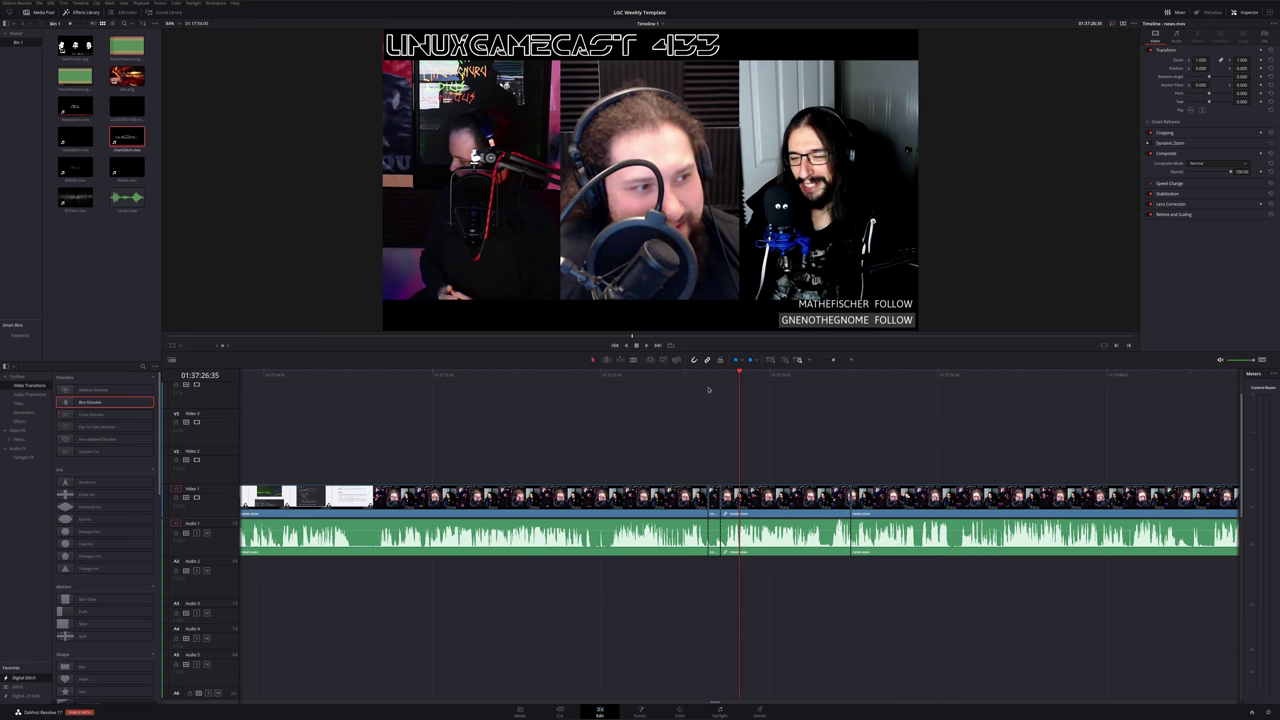
pyautogui.press('/')
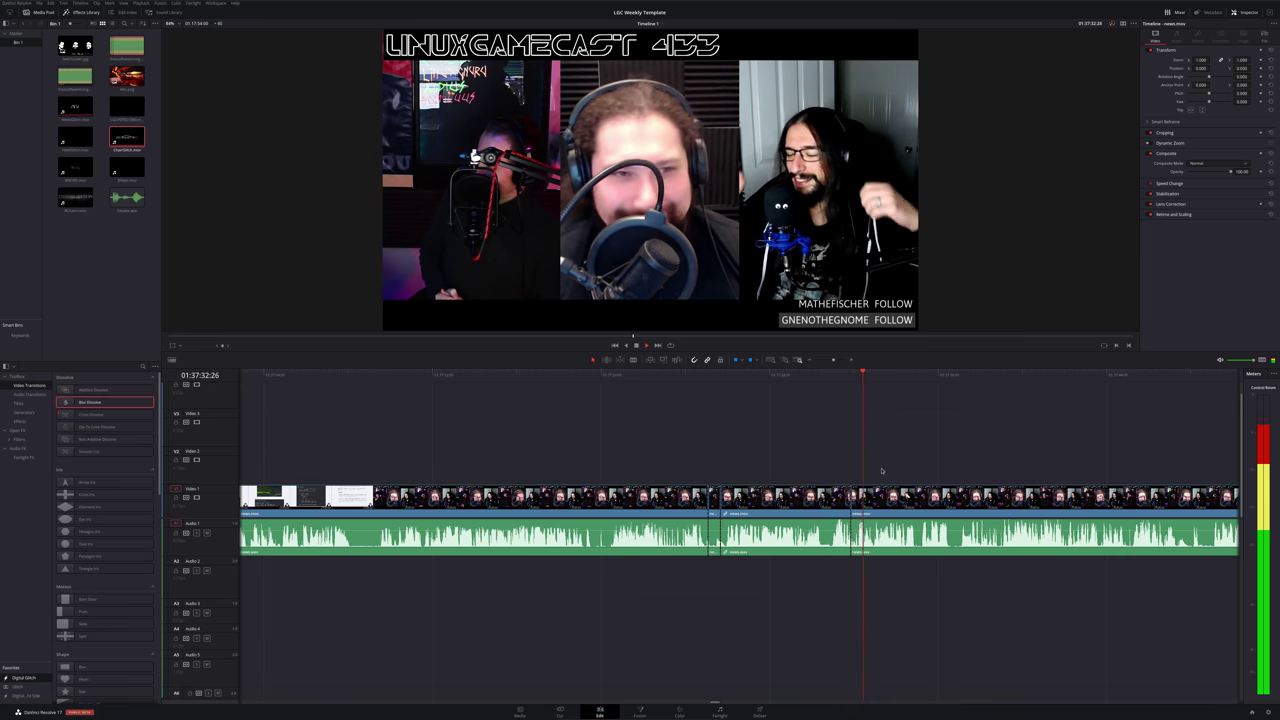
pyautogui.moveTo(966, 616); pyautogui.dragTo(574, 467)
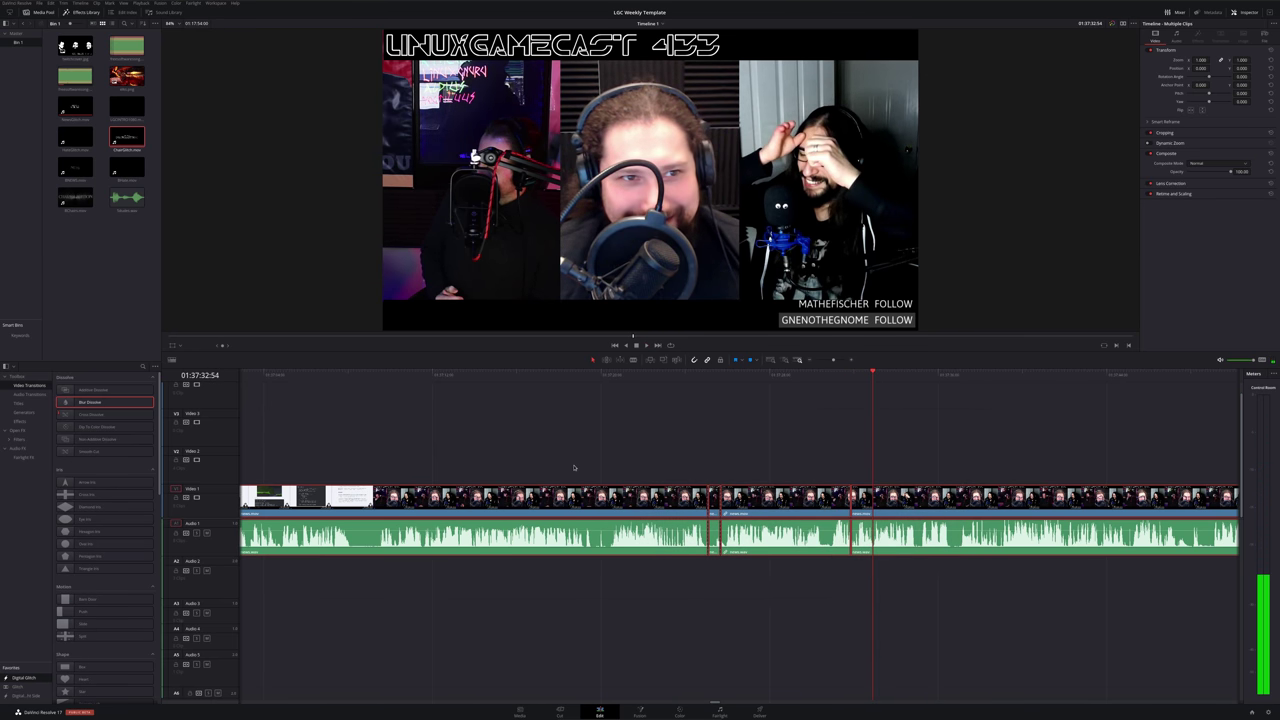
# Link the selected V1/A1 clips, then place the playhead near the webcam clip's end and zoom in
pyautogui.rightClick(606, 502)
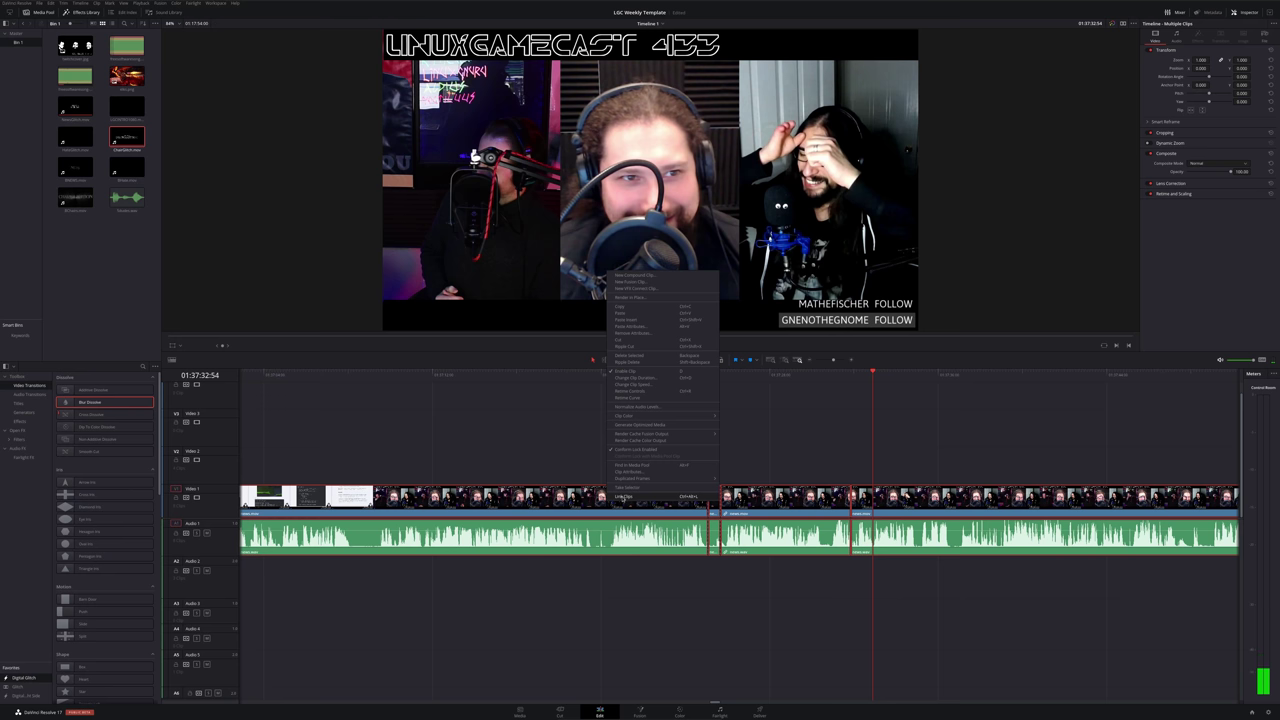
pyautogui.click(622, 496)
pyautogui.hscroll(3, 634, 591)
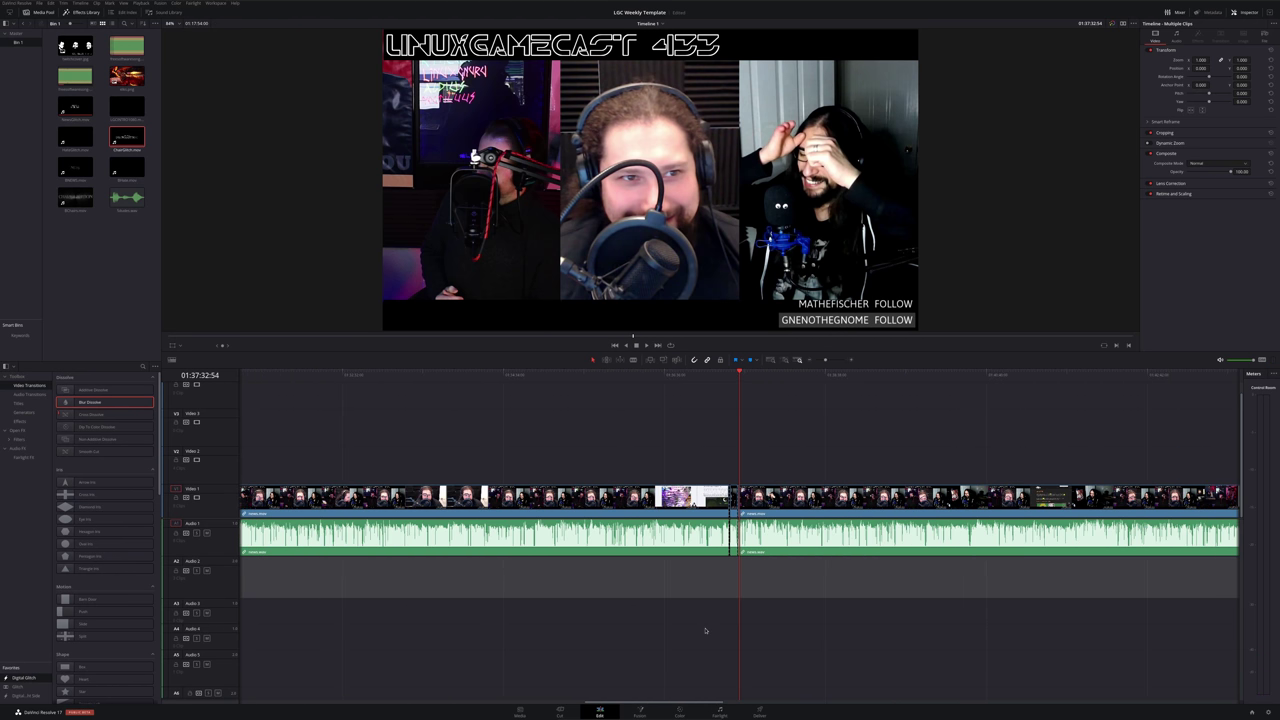
pyautogui.hscroll(3, 705, 630)
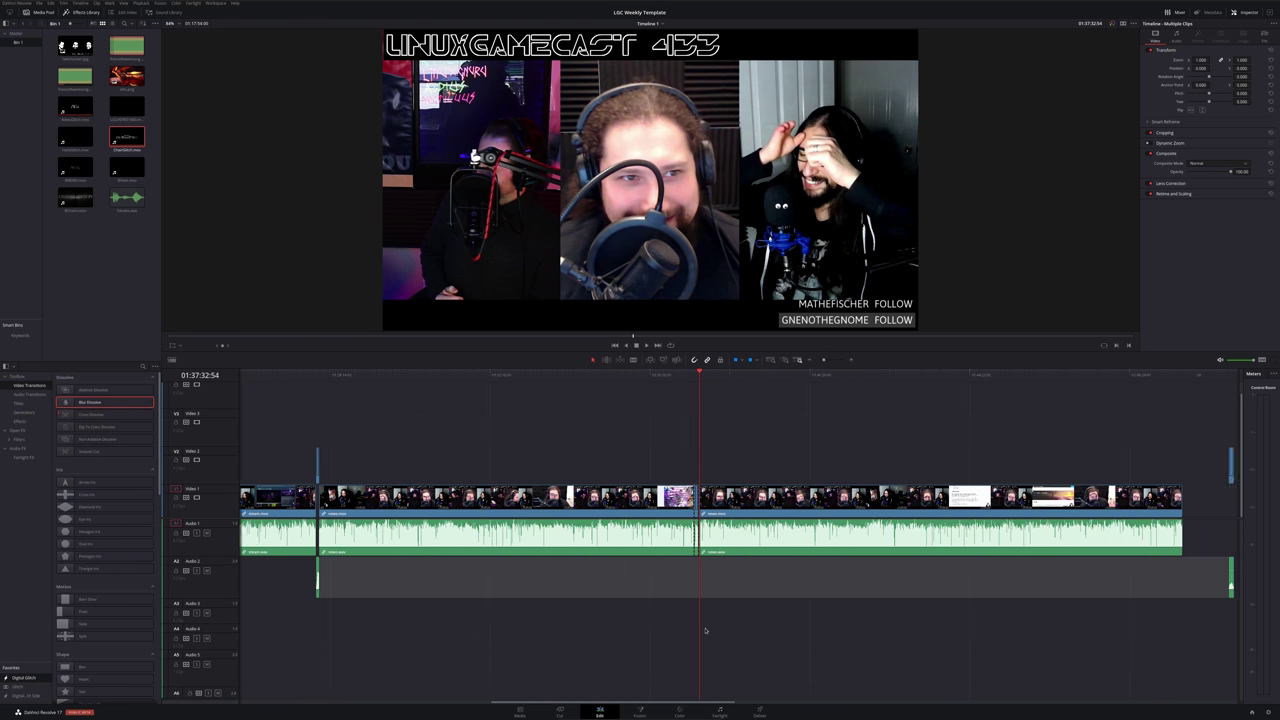
pyautogui.hscroll(3, 705, 630)
pyautogui.hscroll(2, 705, 630)
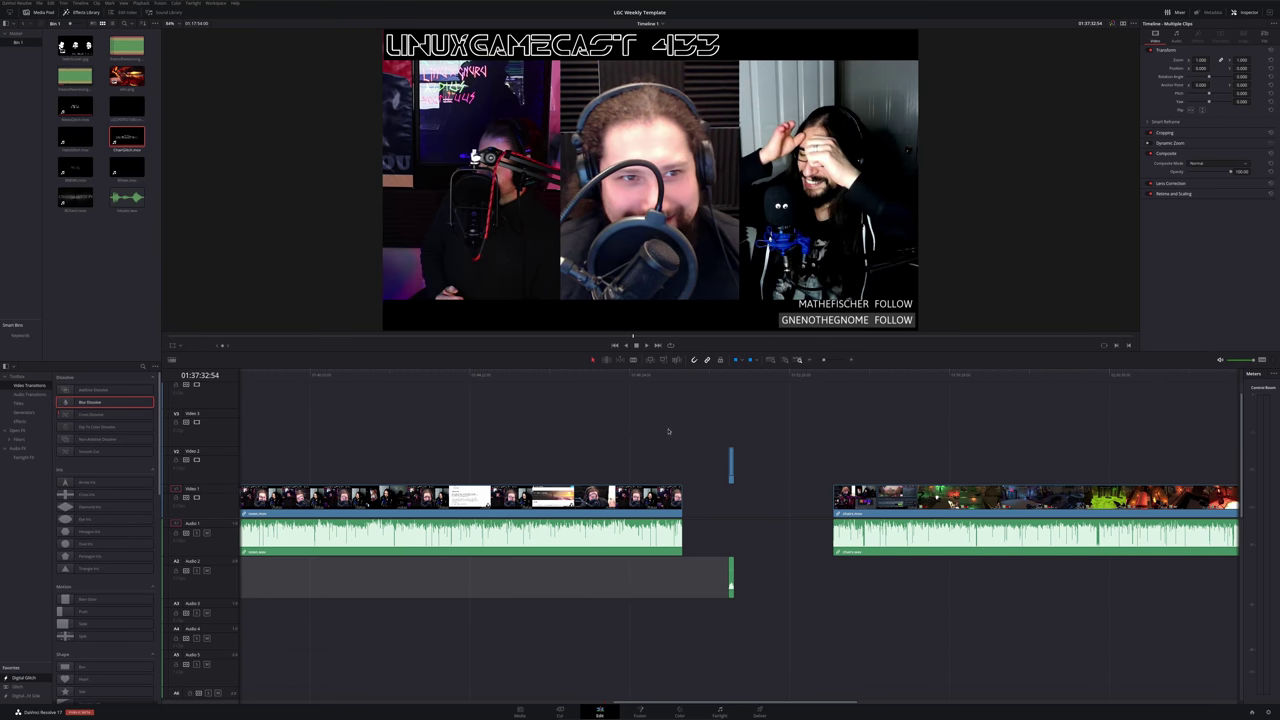
pyautogui.click(677, 379)
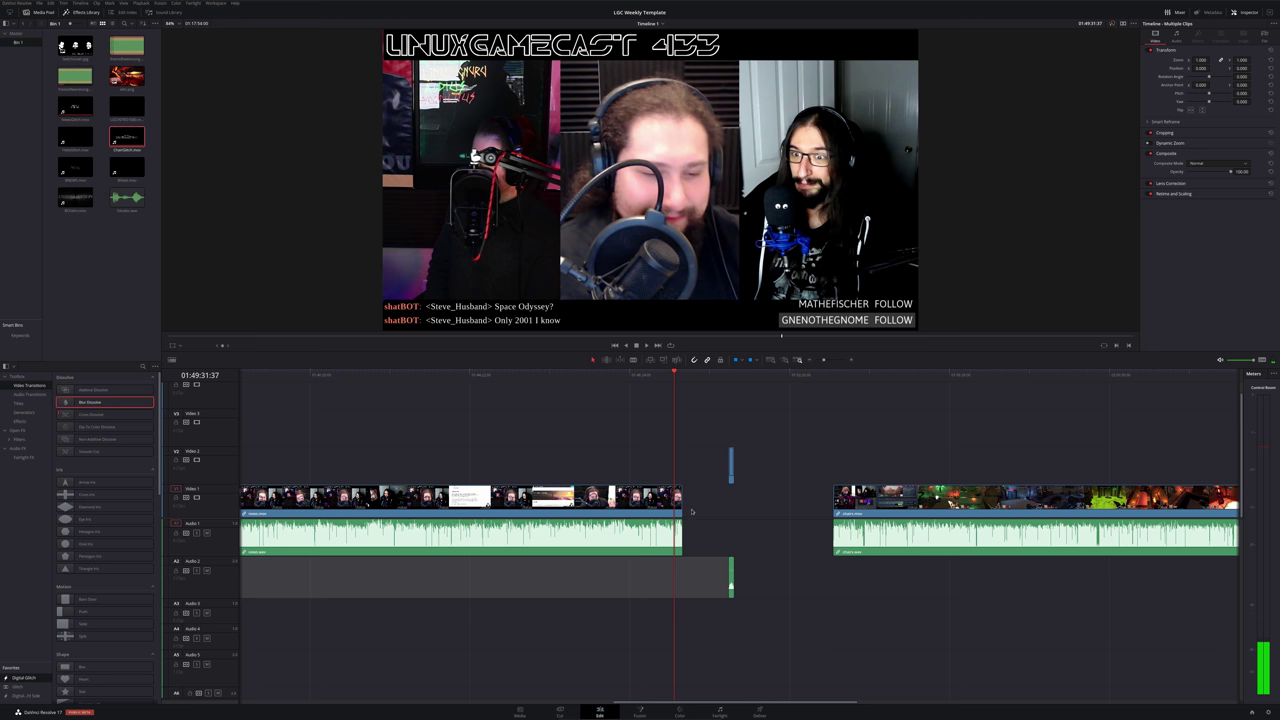
pyautogui.scroll(5, 694, 506)
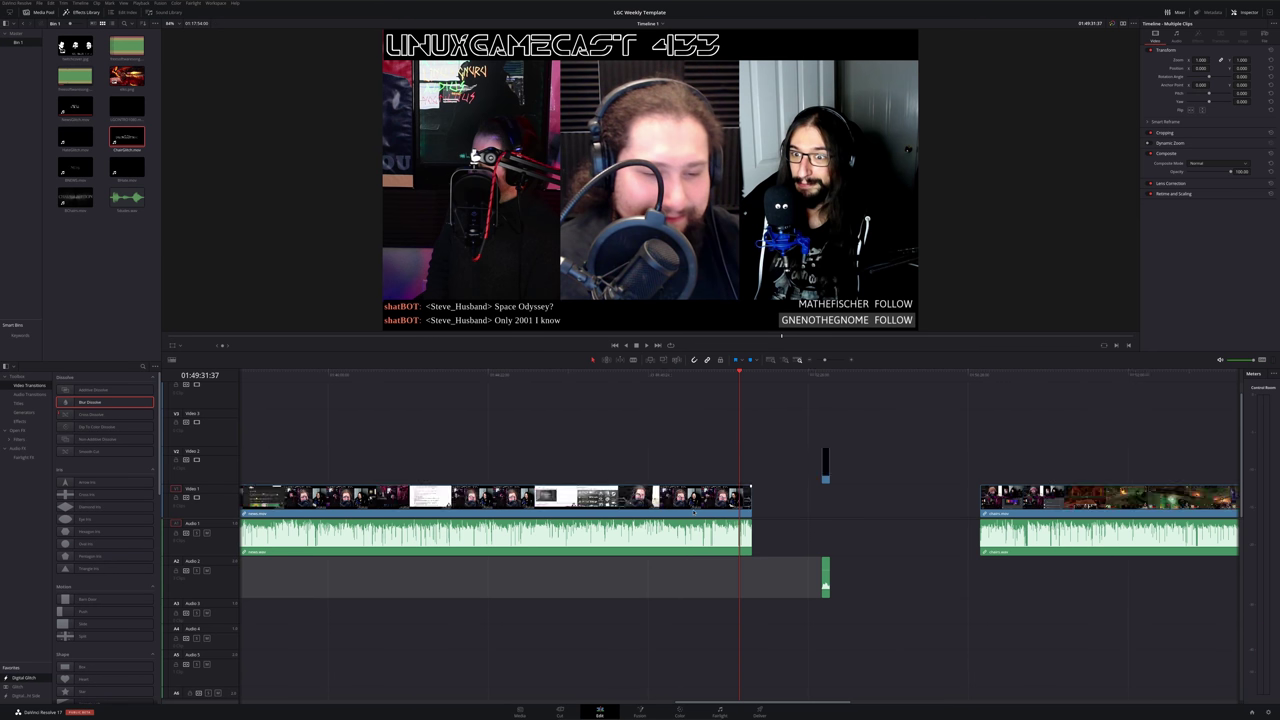
pyautogui.scroll(2, 694, 511)
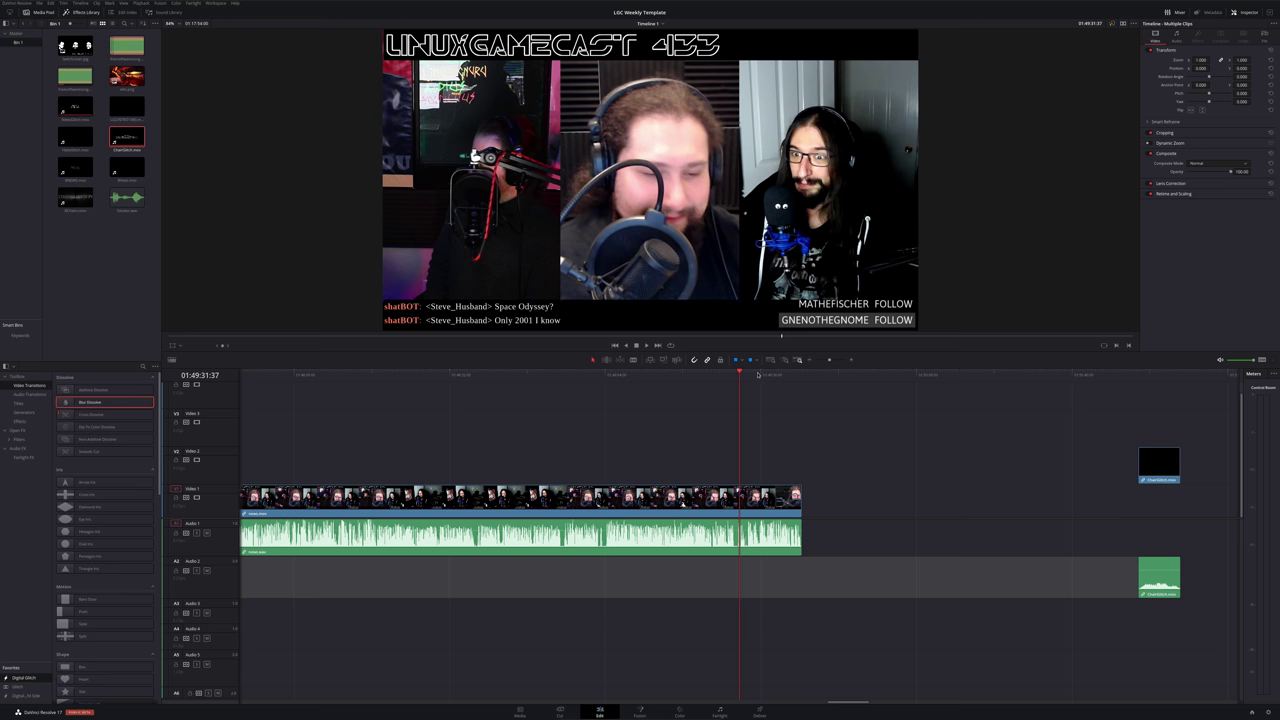
# Snap ChairGlitch.mov on V2/A2 to start where the webcam footage ends and preview its title
pyautogui.moveTo(758, 375); pyautogui.dragTo(793, 382)
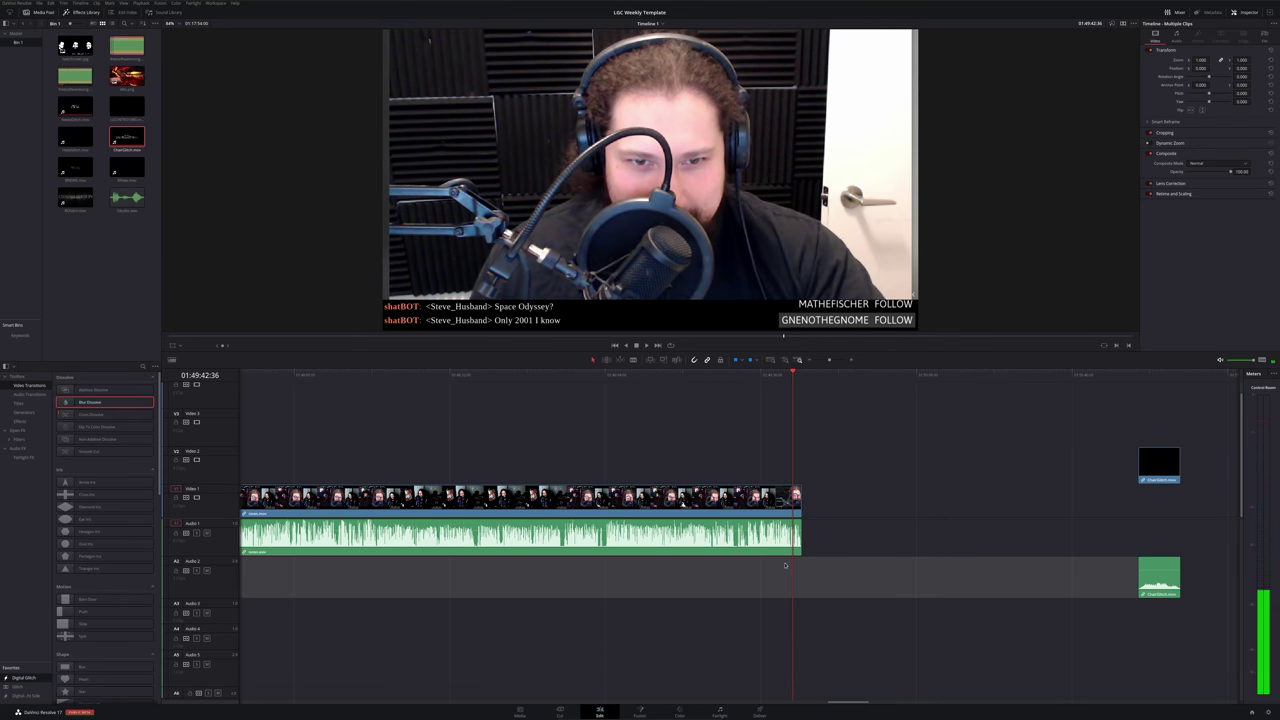
pyautogui.hotkey('ctrl', 'z')
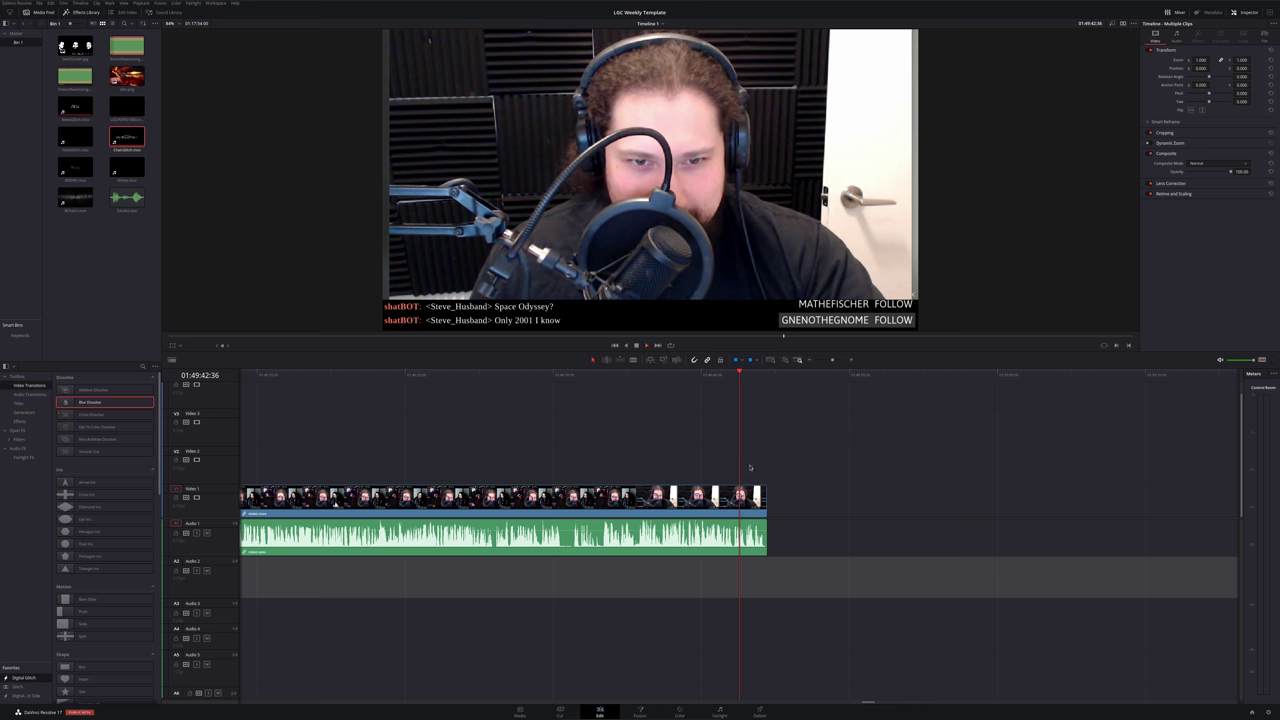
pyautogui.press('space')
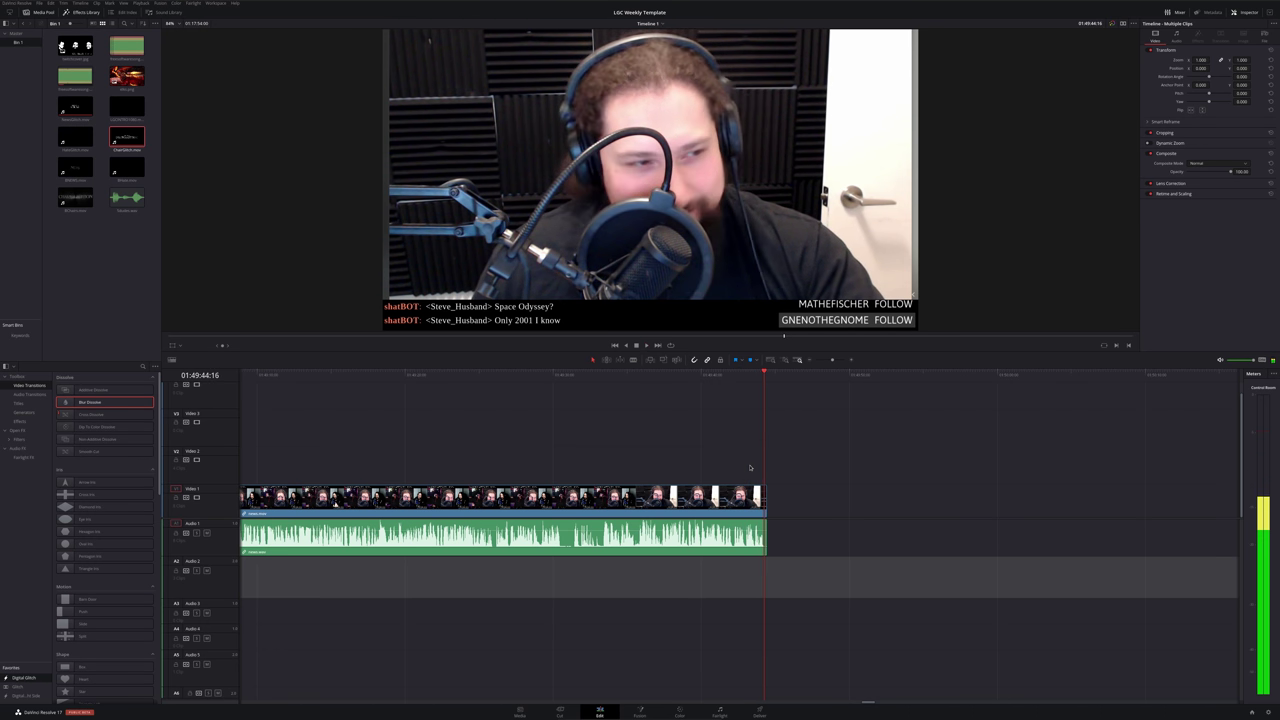
pyautogui.hotkey('ctrl', 'shift', 'z')
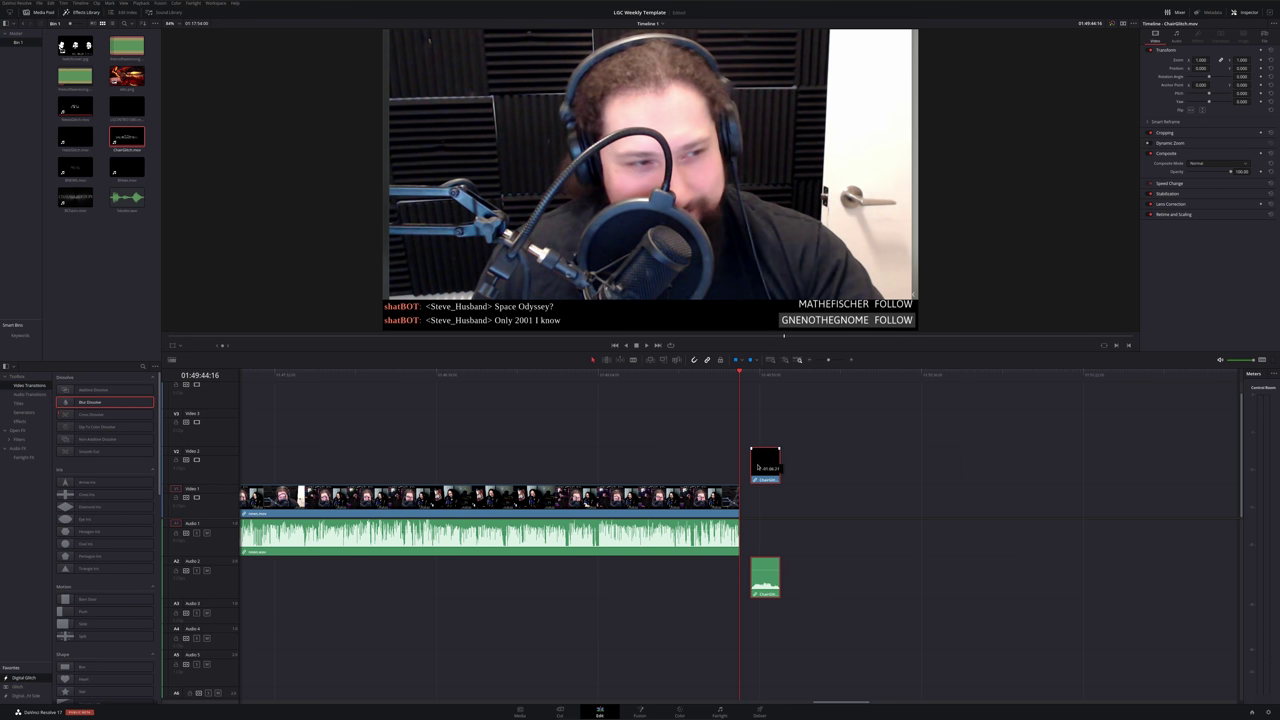
pyautogui.moveTo(991, 460); pyautogui.dragTo(747, 462)
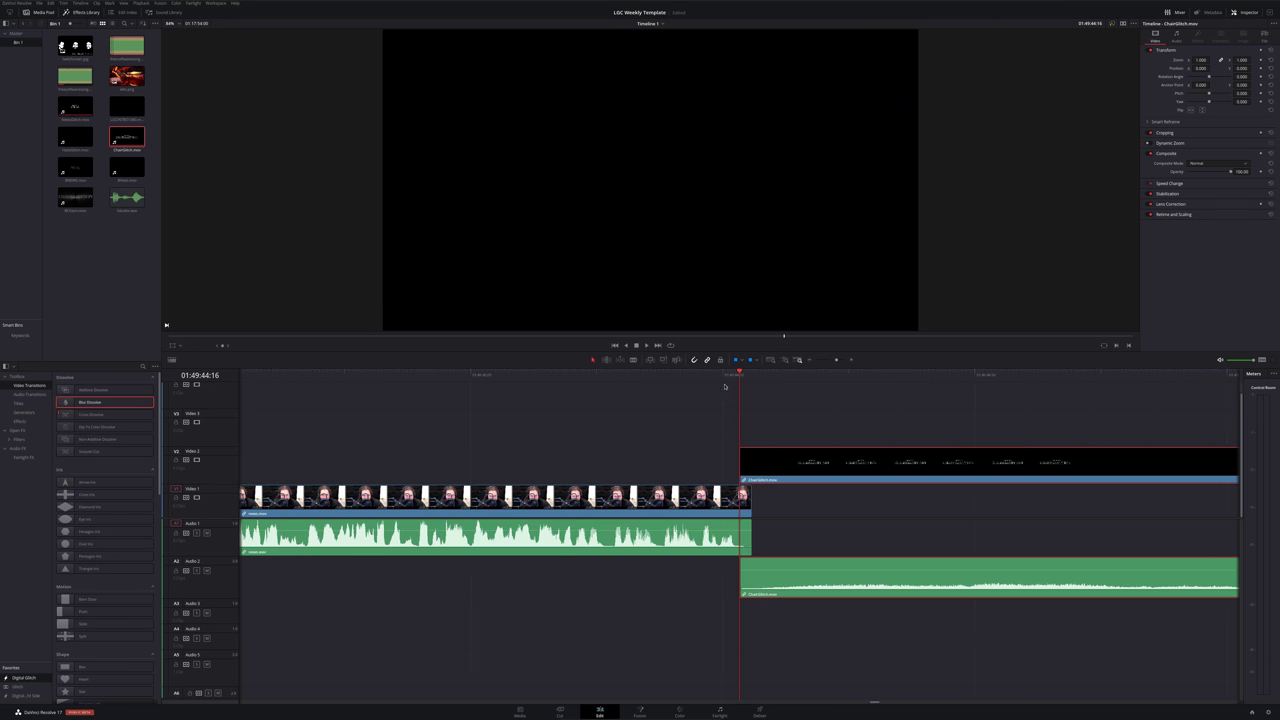
pyautogui.press('j')
pyautogui.moveTo(827, 465); pyautogui.dragTo(793, 466)
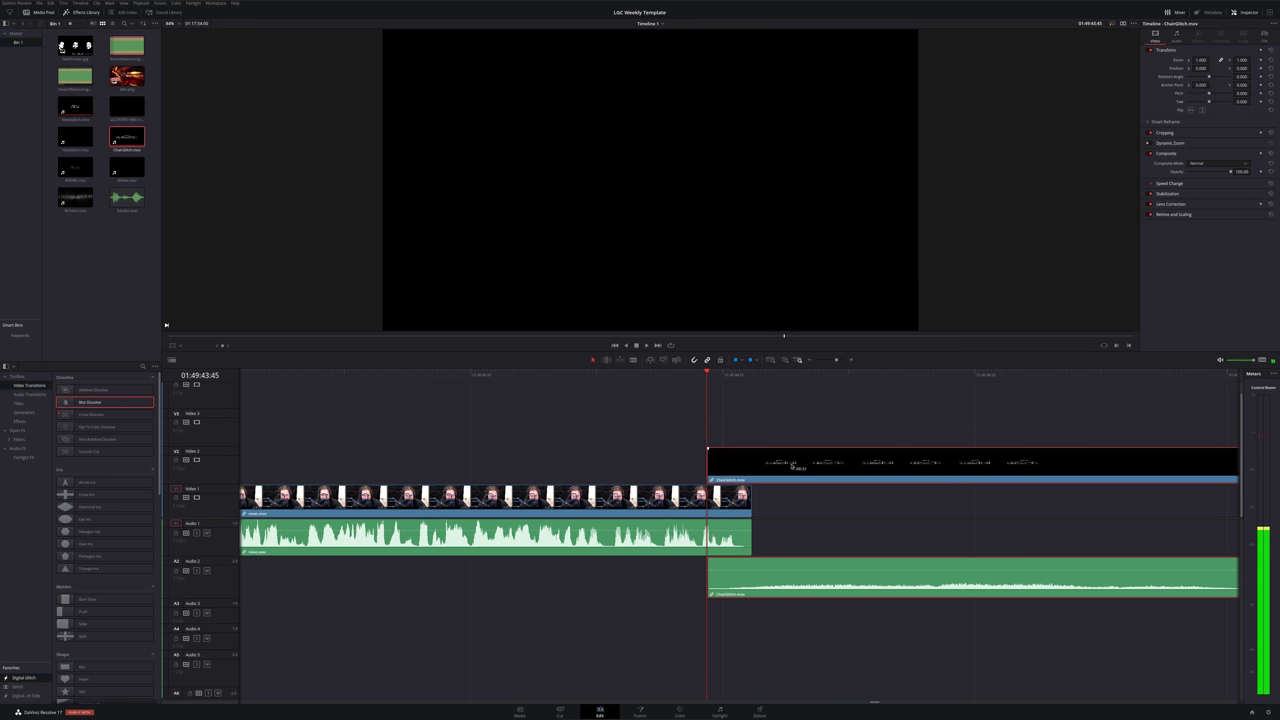
pyautogui.moveTo(708, 448); pyautogui.dragTo(757, 453)
pyautogui.press('space')
pyautogui.scroll(-5, 754, 458)
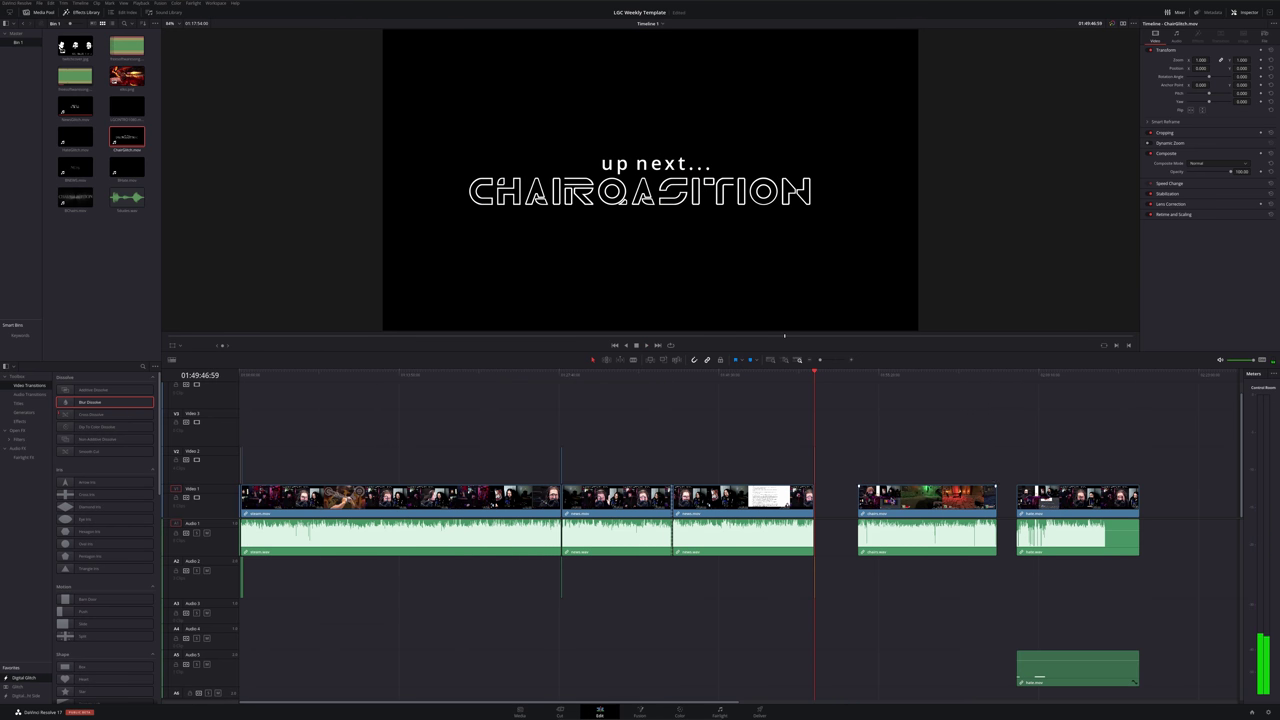
# Move chairs.mov to the playhead and delete its unwanted opening part
pyautogui.moveTo(893, 500); pyautogui.dragTo(859, 512)
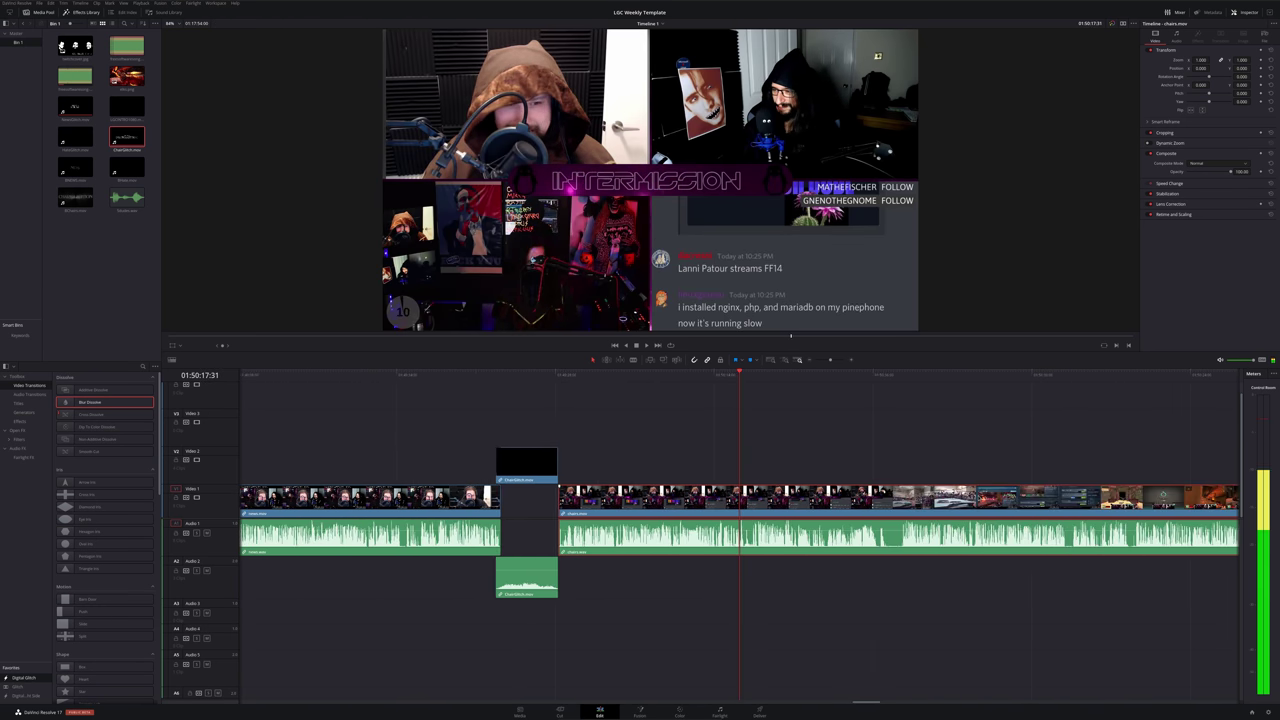
pyautogui.moveTo(934, 378); pyautogui.dragTo(900, 380)
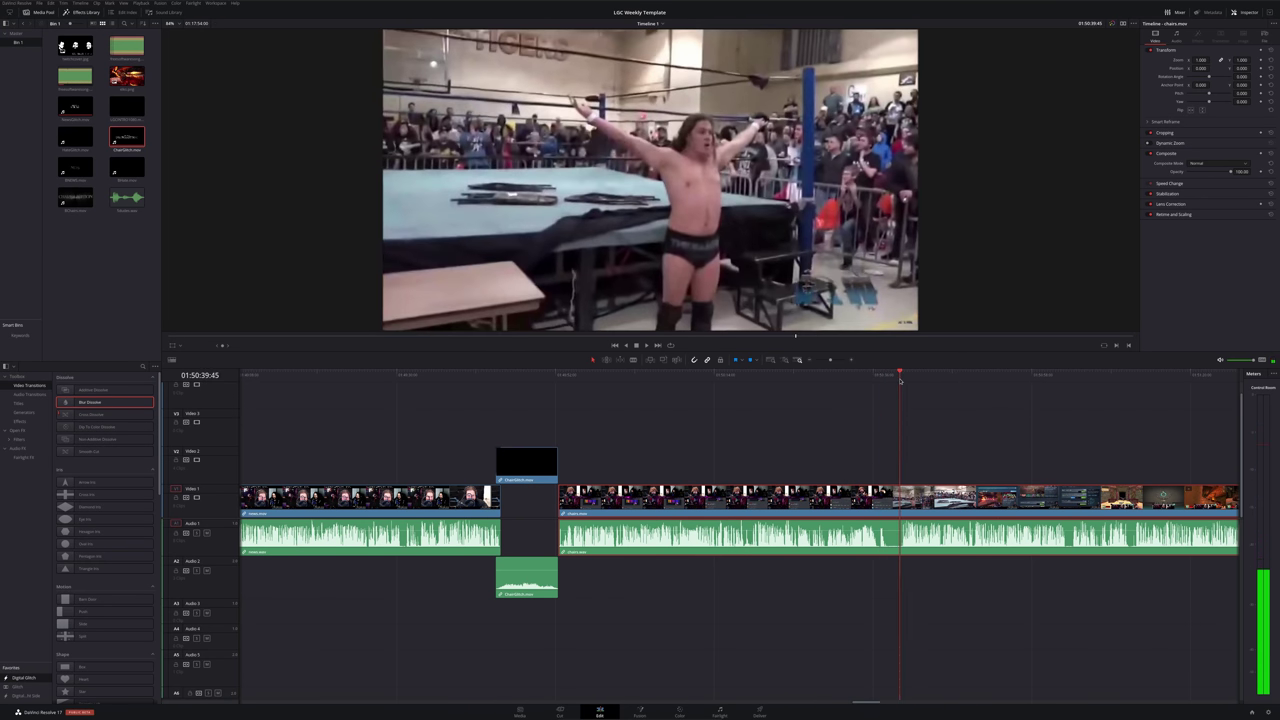
pyautogui.click(870, 535)
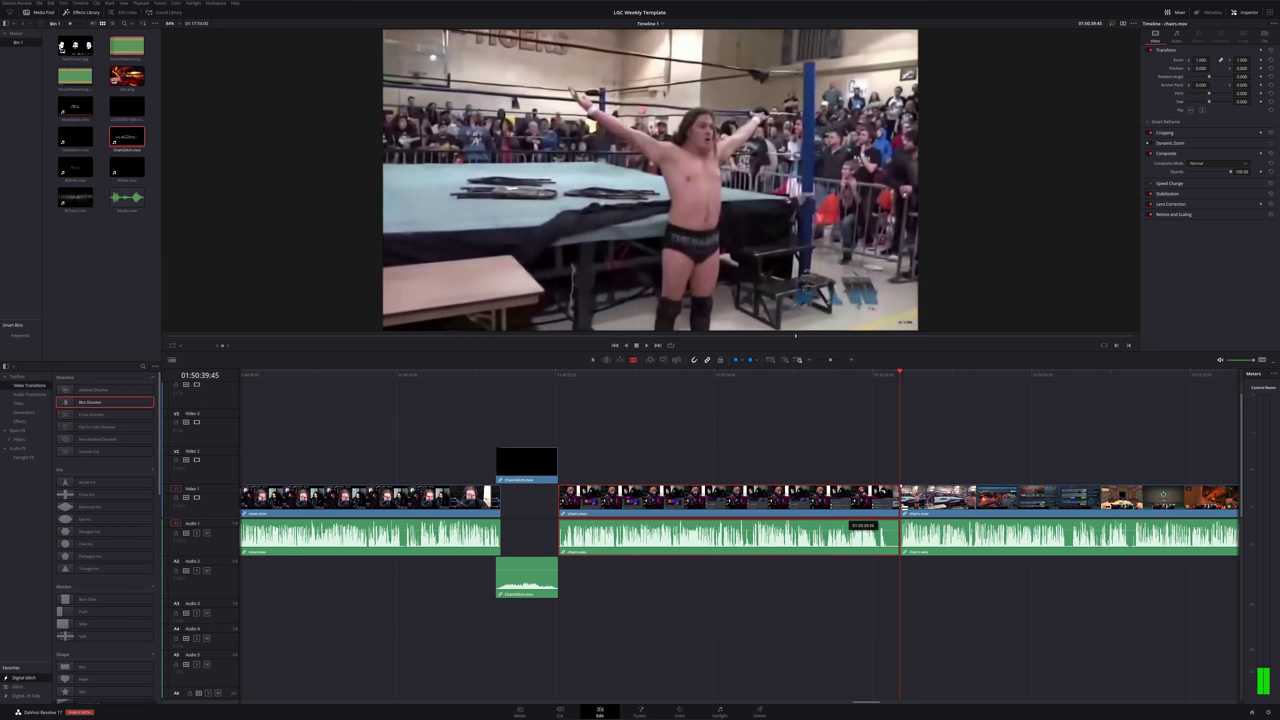
pyautogui.press('BackSpace')
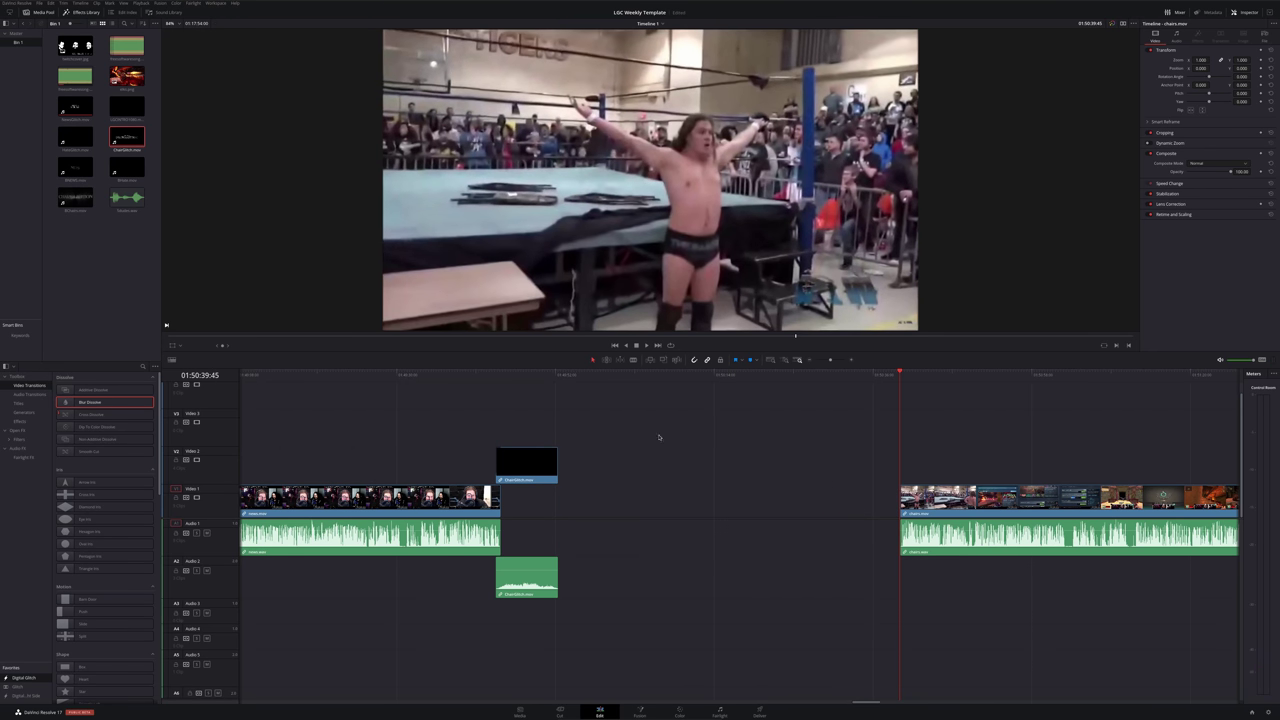
# Close the gap after the ChairGlitch bumper, shorten the bumper's end, and play into the gameplay footage
pyautogui.moveTo(554, 378); pyautogui.dragTo(539, 391)
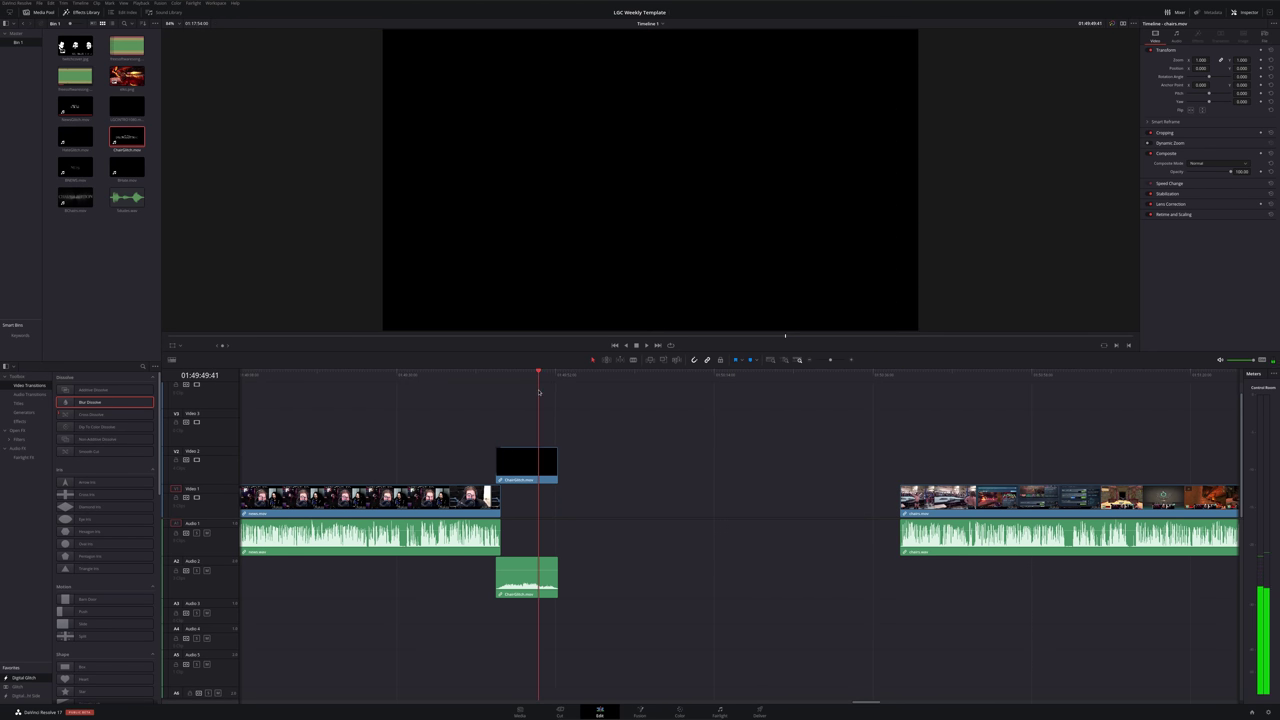
pyautogui.moveTo(1000, 497); pyautogui.dragTo(640, 497)
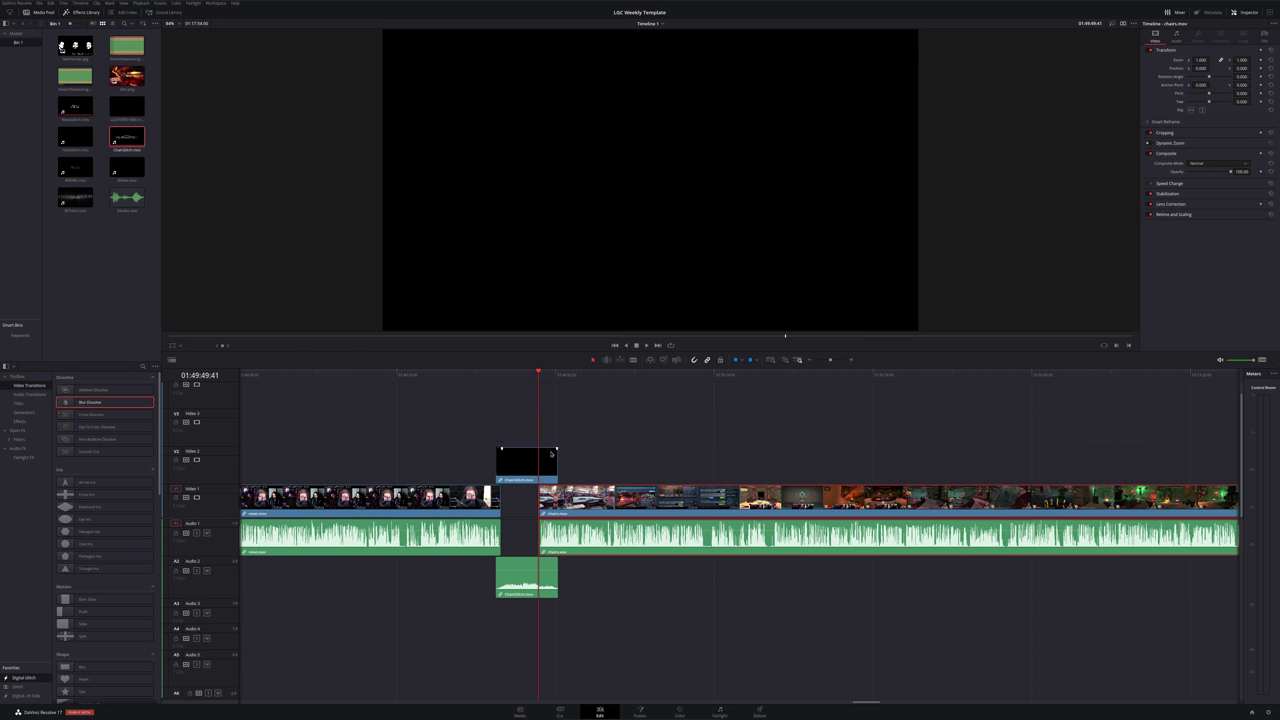
pyautogui.moveTo(557, 450); pyautogui.dragTo(544, 450)
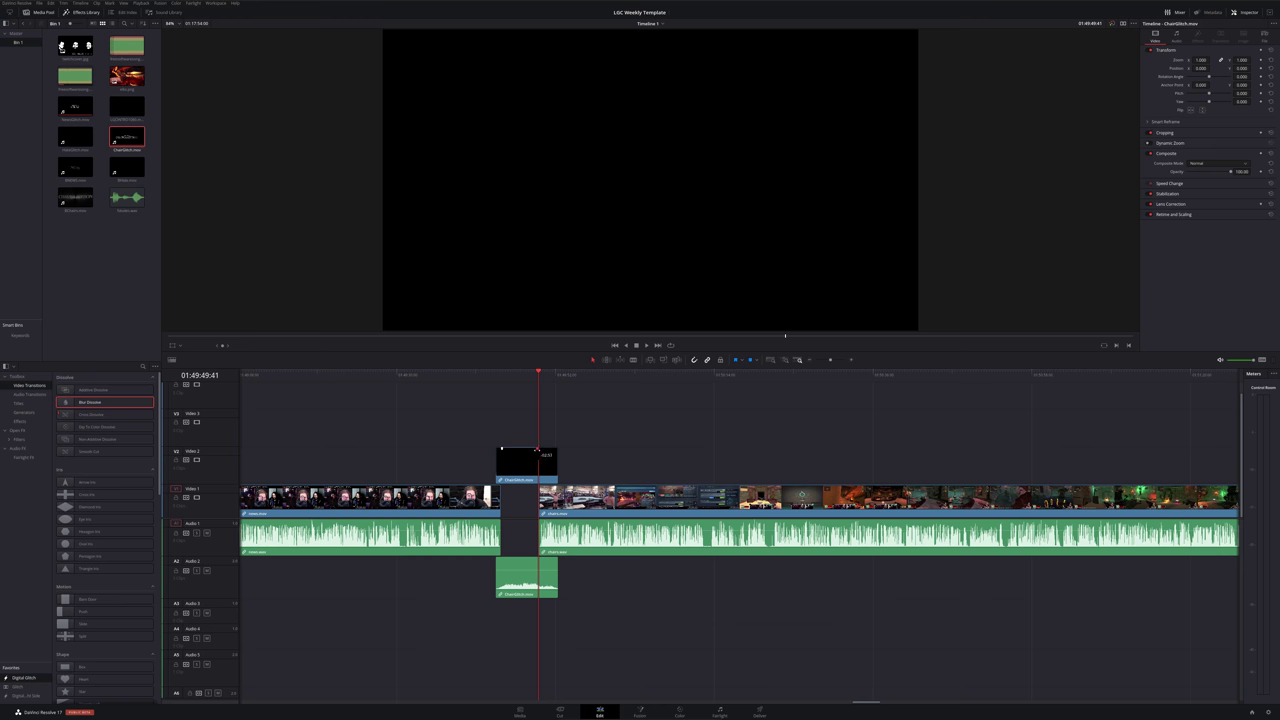
pyautogui.press('space')
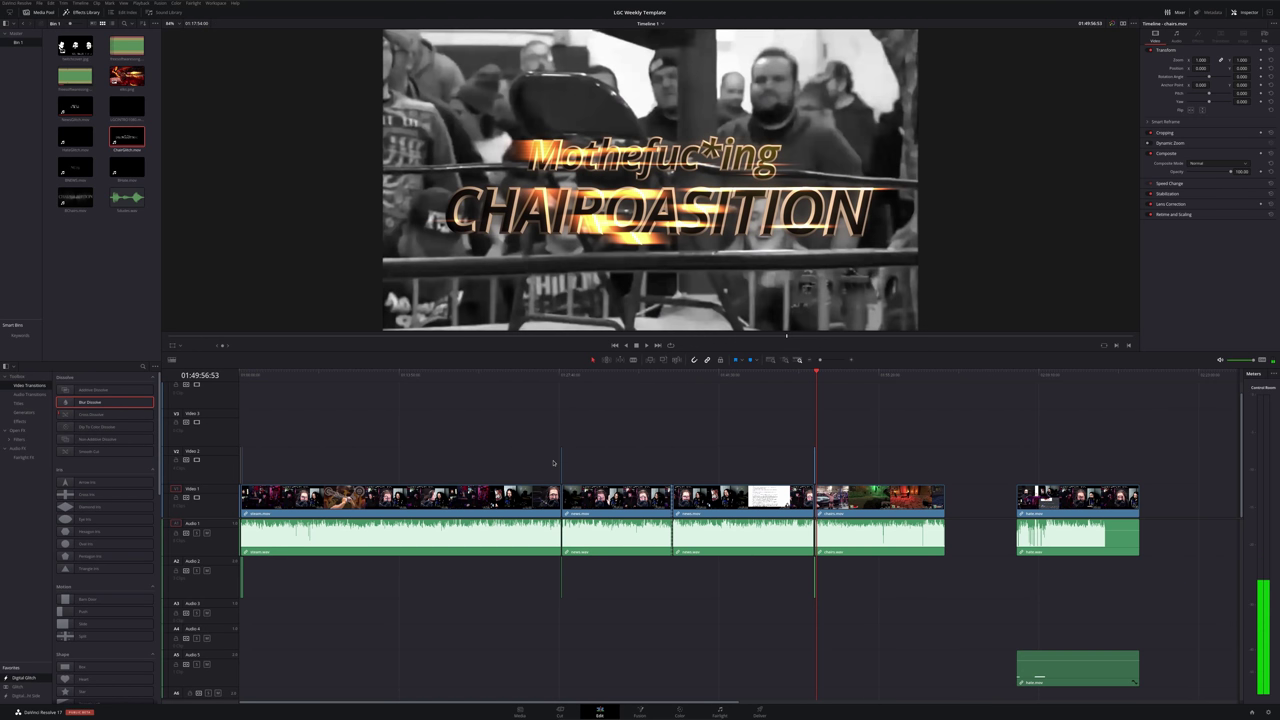
pyautogui.moveTo(862, 378); pyautogui.dragTo(922, 376)
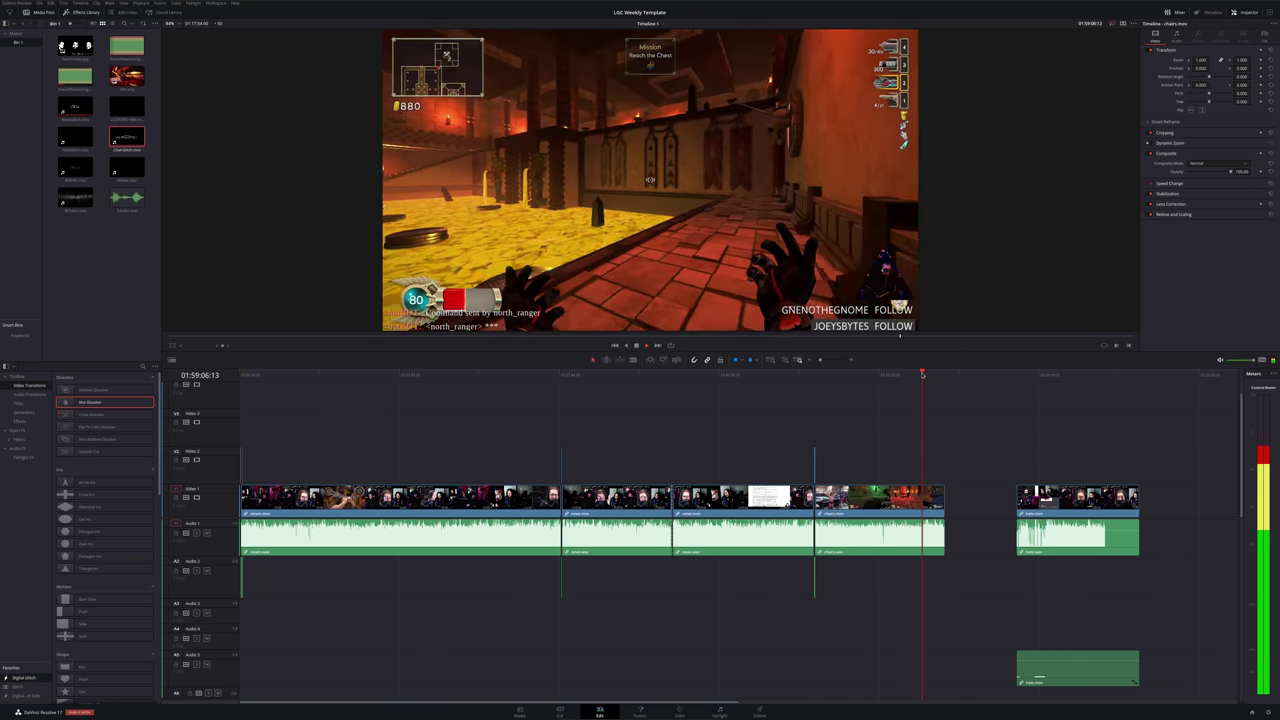
pyautogui.moveTo(922, 376)
pyautogui.mouseDown()
pyautogui.moveTo(847, 374)
pyautogui.moveTo(944, 378)
pyautogui.mouseUp()
# Slide the last clip and its A5 music earlier, then place Bitrate.mov at the playhead
pyautogui.scroll(4, 1011, 515)
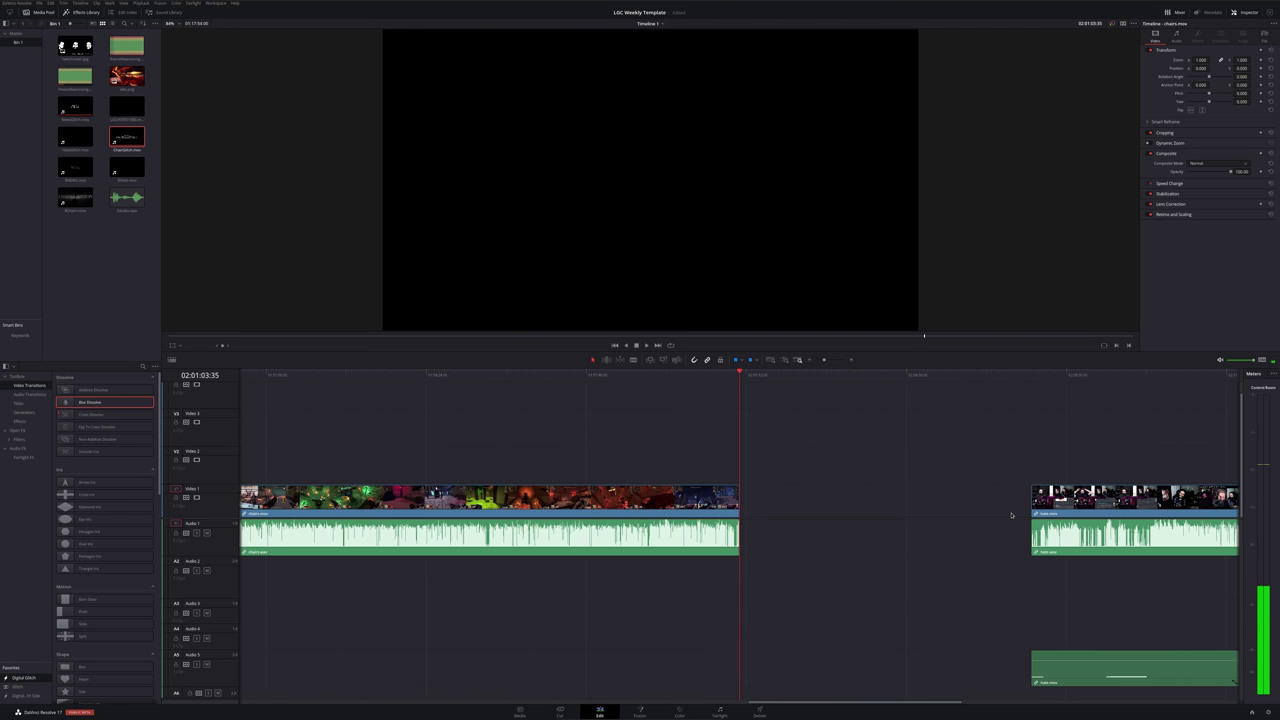
pyautogui.click(1035, 495)
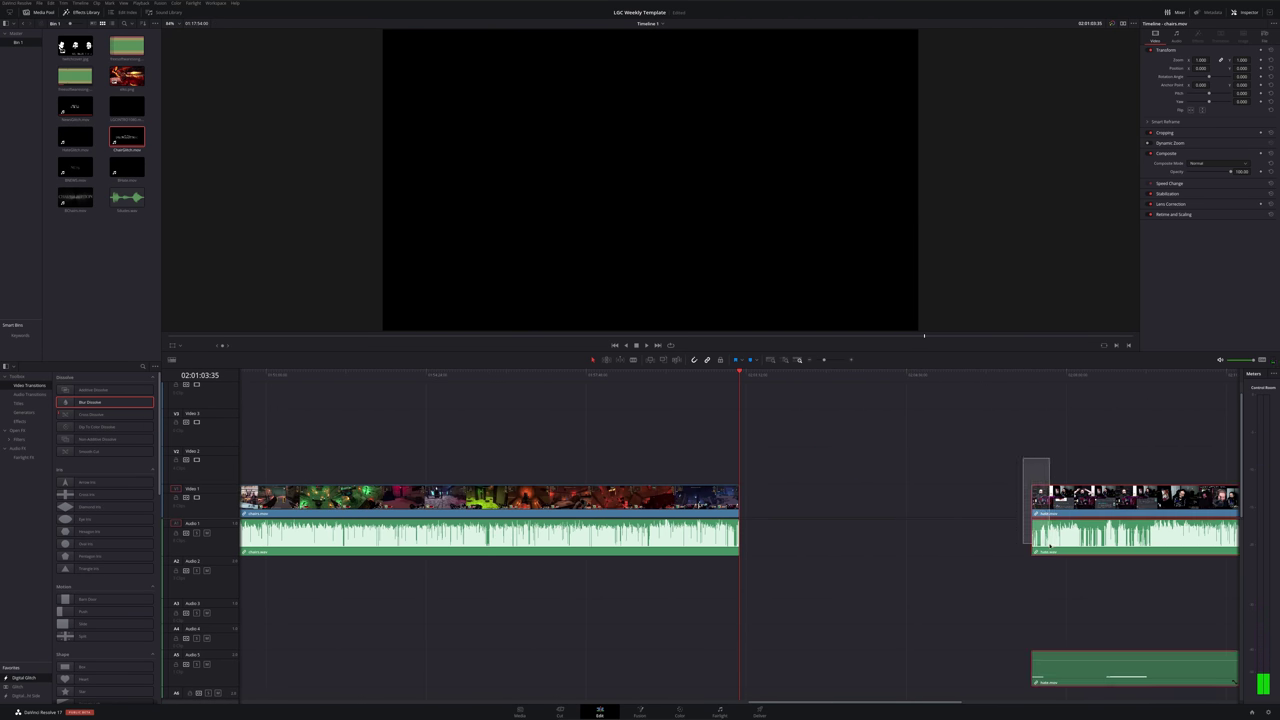
pyautogui.moveTo(1055, 509); pyautogui.dragTo(971, 509)
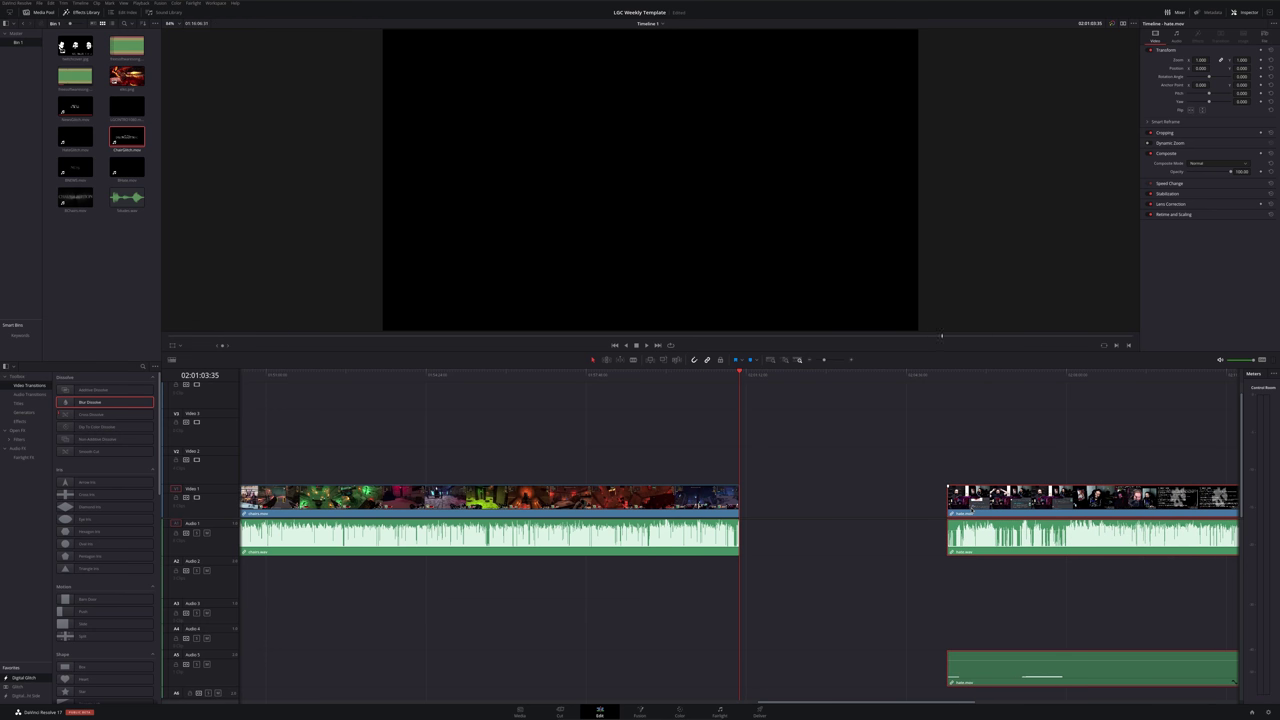
pyautogui.moveTo(532, 6)
pyautogui.moveTo(114, 171)
pyautogui.mouseDown()
pyautogui.moveTo(757, 452)
pyautogui.moveTo(745, 452)
pyautogui.mouseUp()
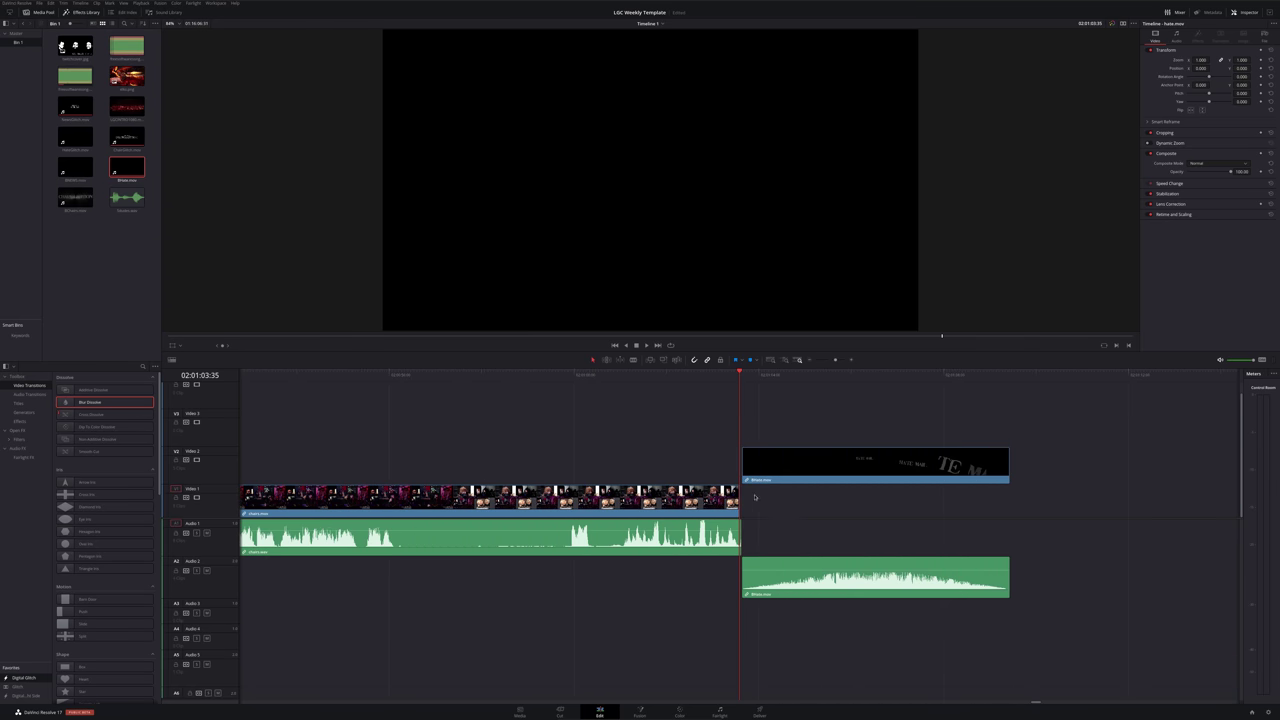
# Split the chairs.mov footage at the playhead and delete its leftover tail
pyautogui.moveTo(371, 385); pyautogui.dragTo(297, 390)
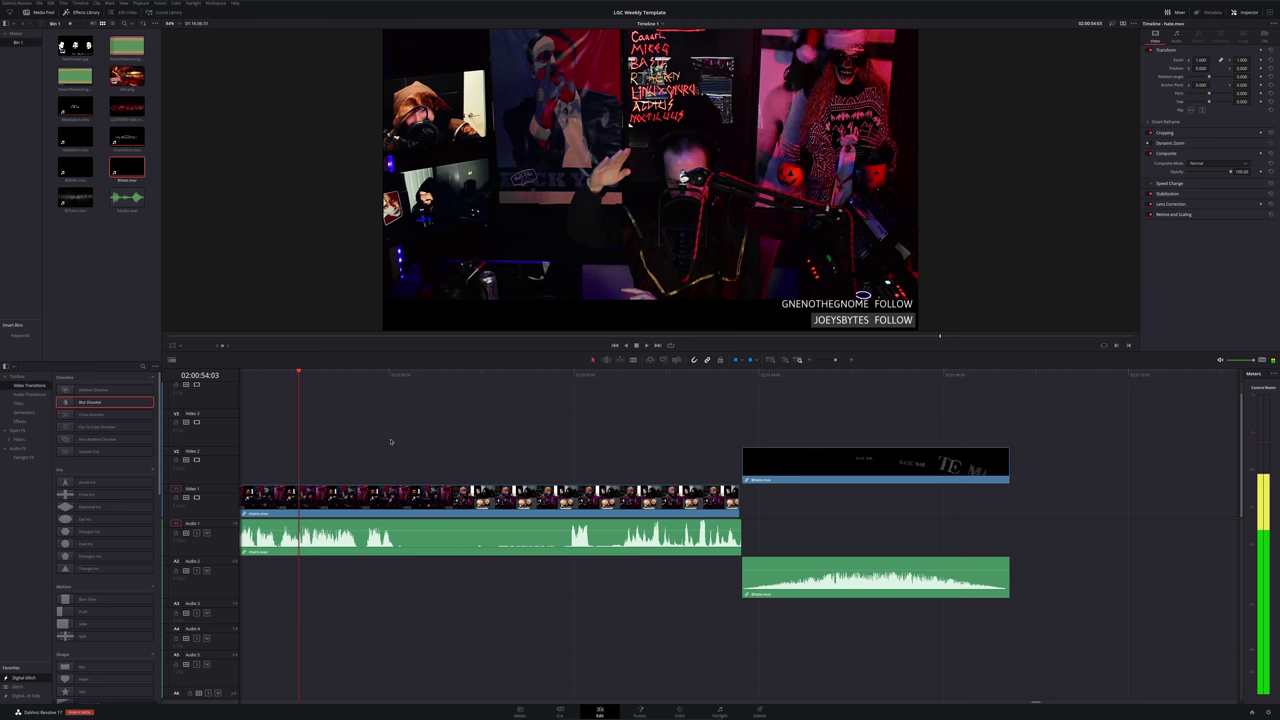
pyautogui.hscroll(-2, 391, 442)
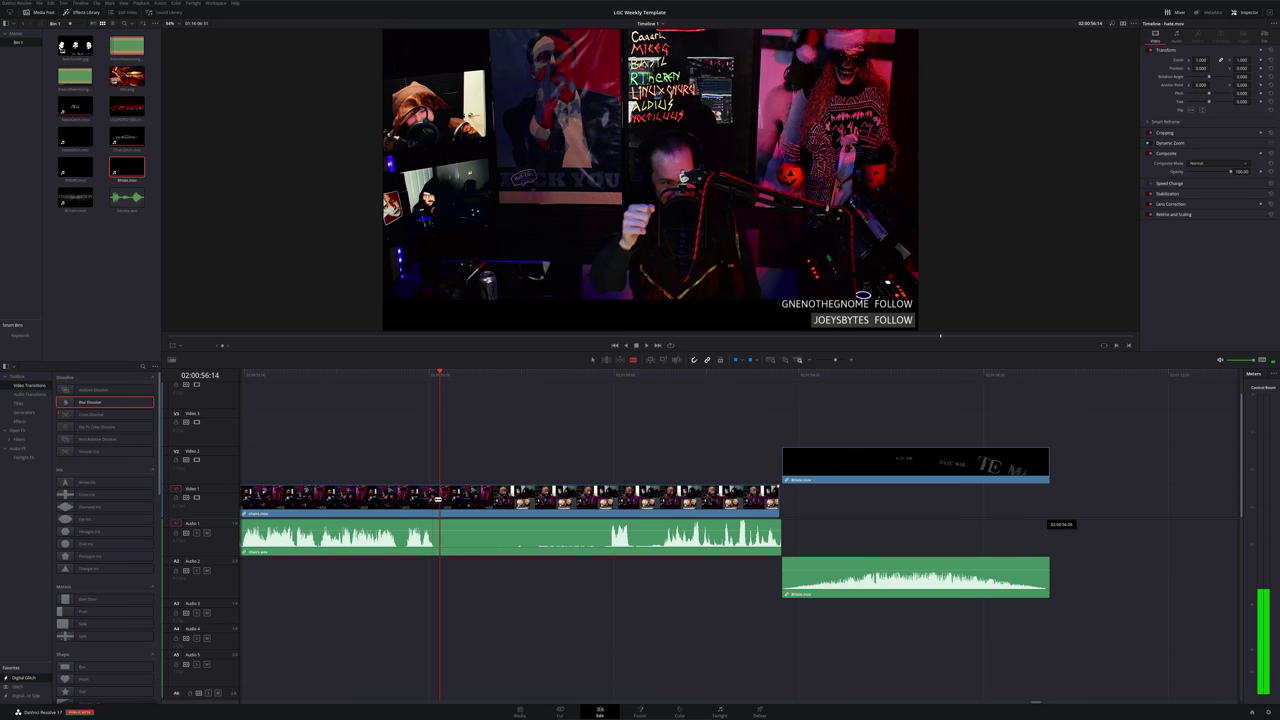
pyautogui.hotkey('ctrl', 'b')
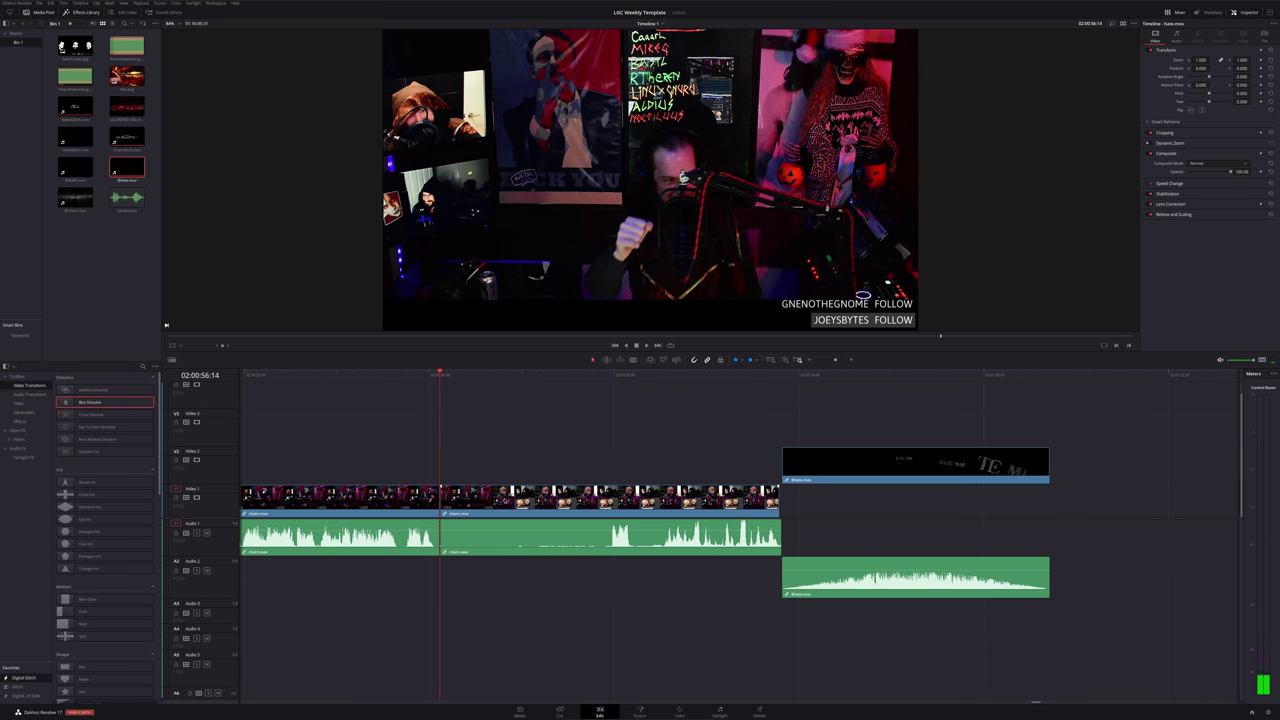
pyautogui.click(504, 497)
pyautogui.press('Delete')
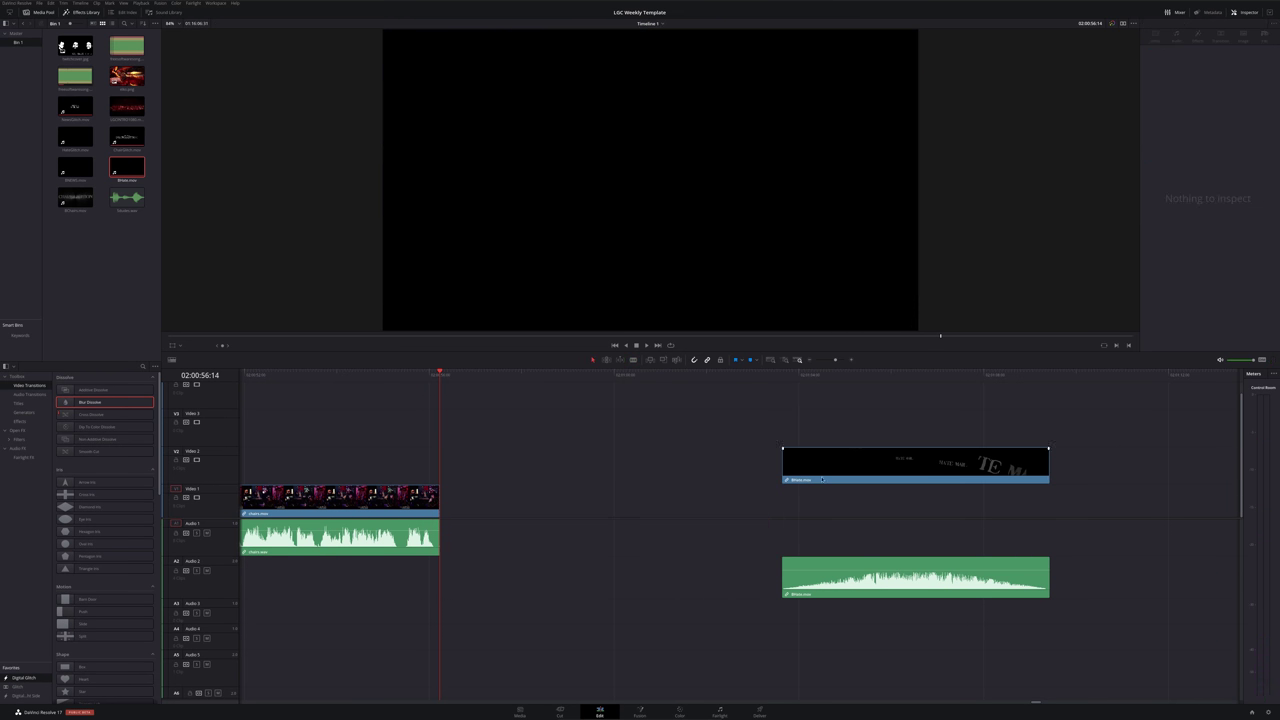
# Move the bumper to the chairs footage's new end, then delete the old Hate Mail bumper and audio
pyautogui.moveTo(428, 375); pyautogui.dragTo(409, 377)
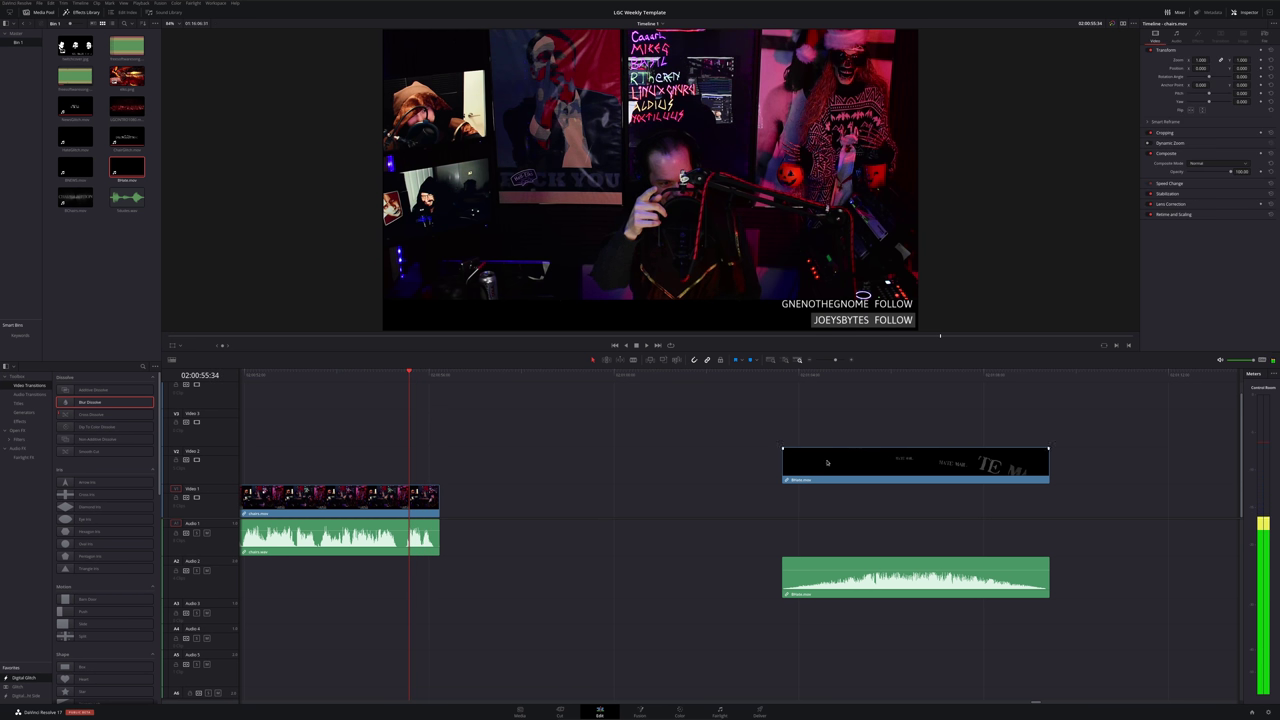
pyautogui.moveTo(827, 462); pyautogui.dragTo(457, 476)
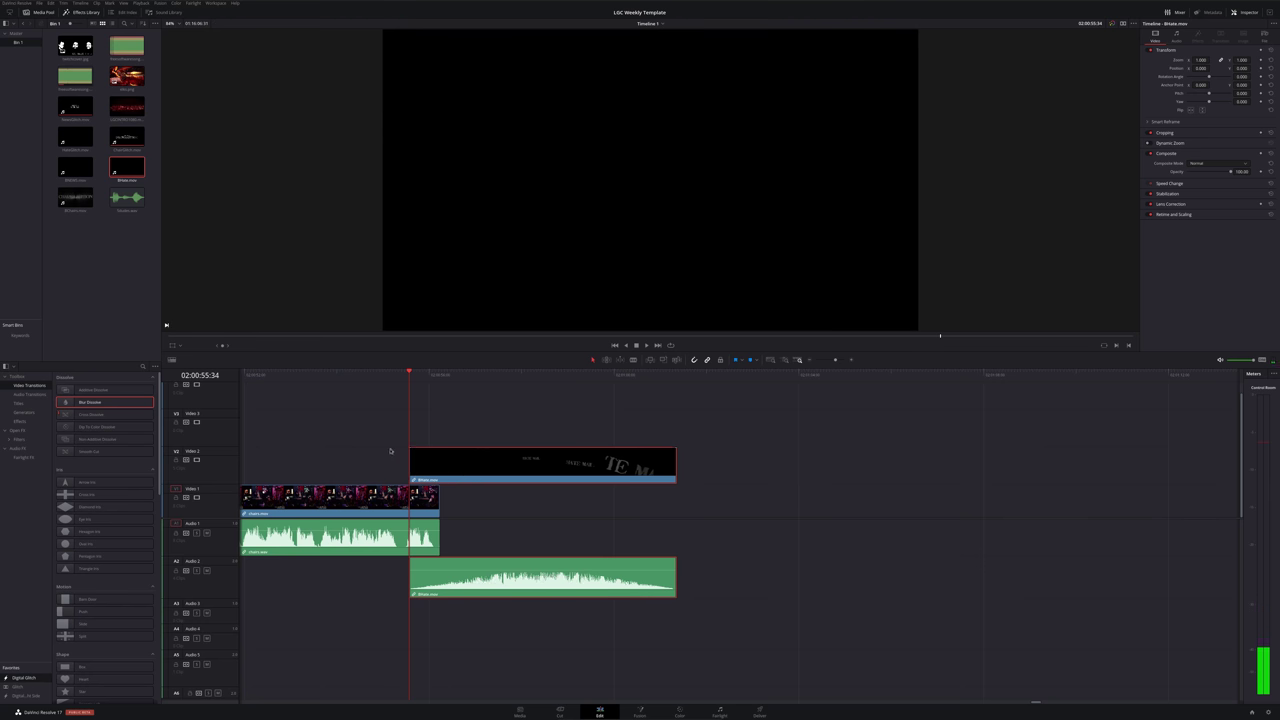
pyautogui.moveTo(410, 449); pyautogui.dragTo(445, 453)
pyautogui.hotkey('ctrl', '-')
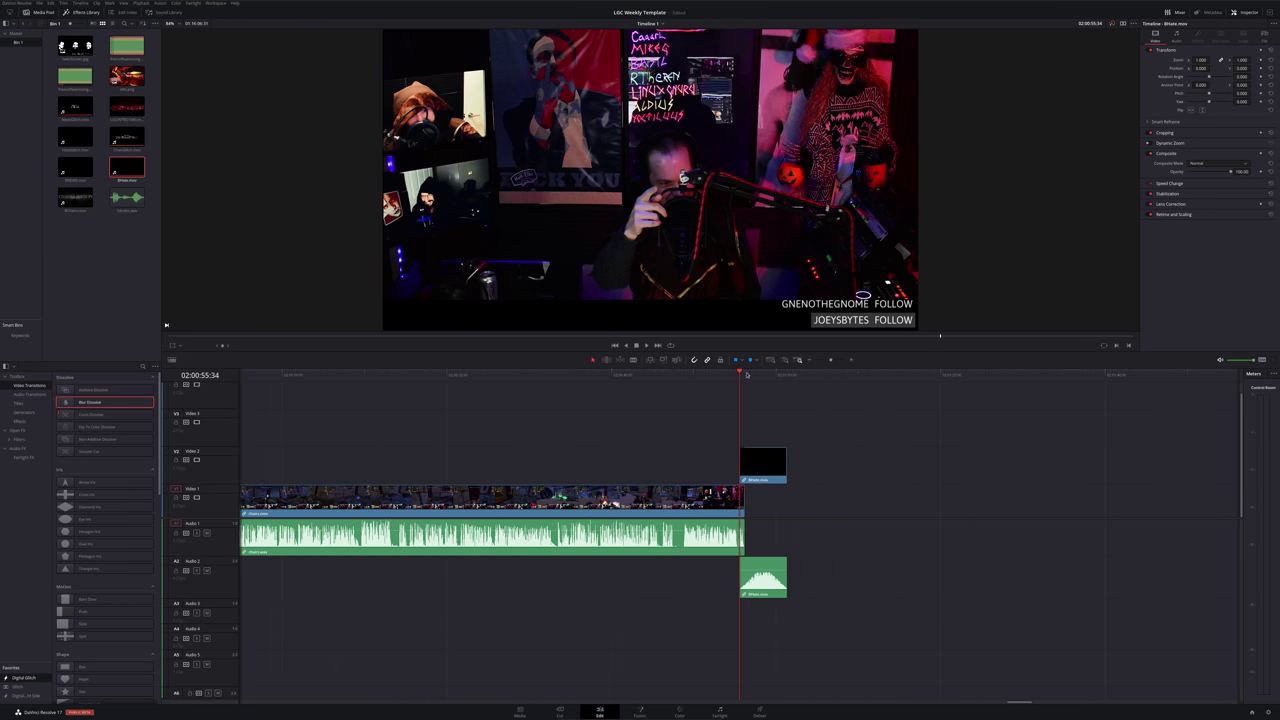
pyautogui.press('space')
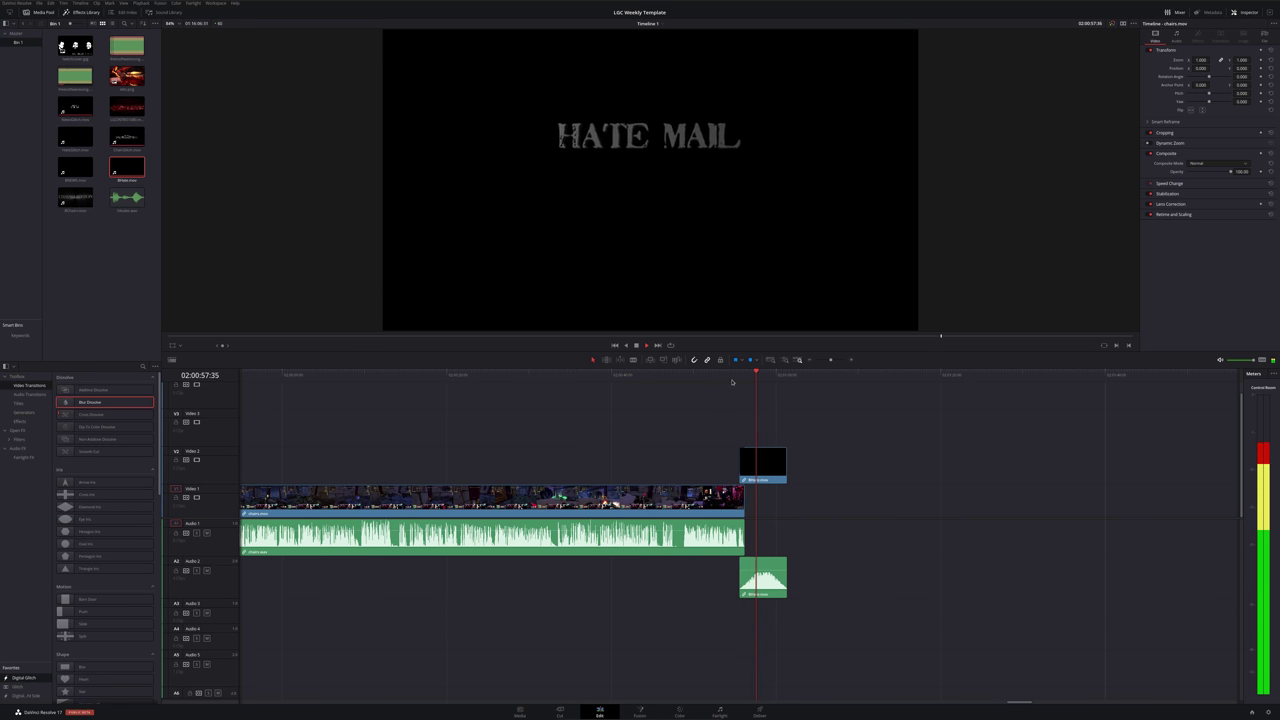
pyautogui.click(775, 467)
pyautogui.press('Delete')
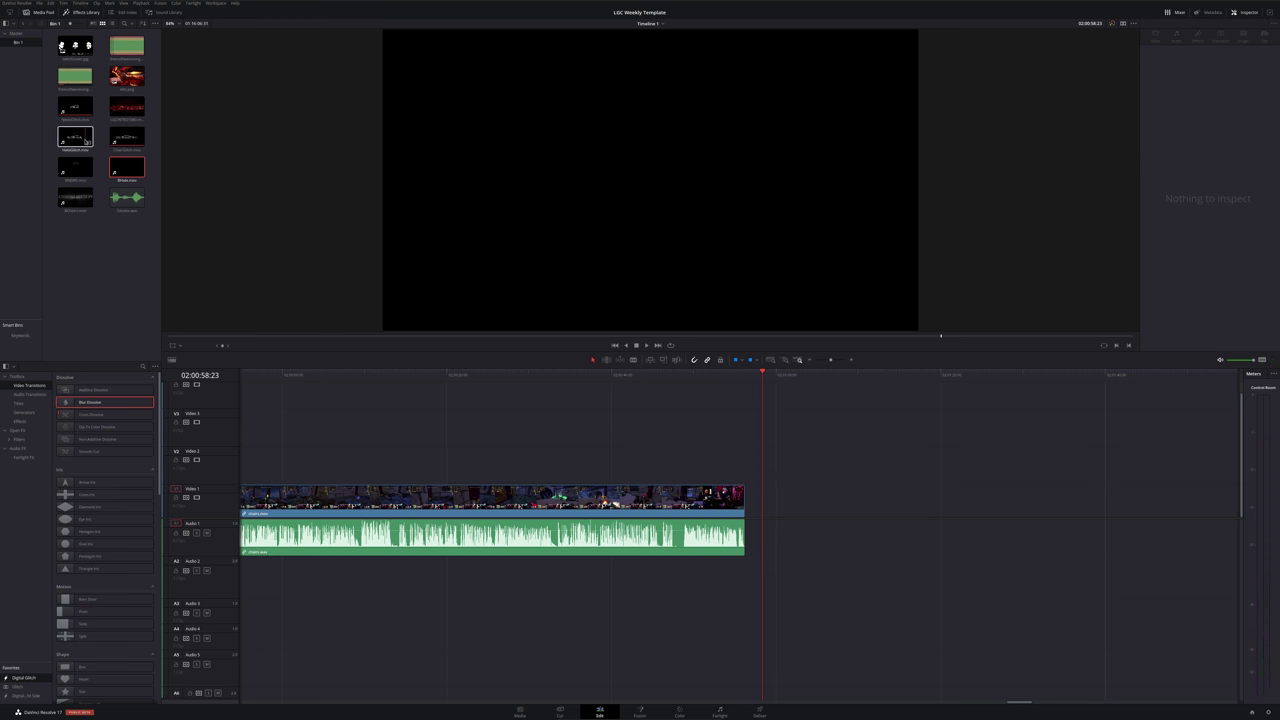
# Place HateGlitch.mov on V2/A2 starting about three seconds before chairs.mov ends, and preview it
pyautogui.moveTo(75, 137); pyautogui.dragTo(760, 460)
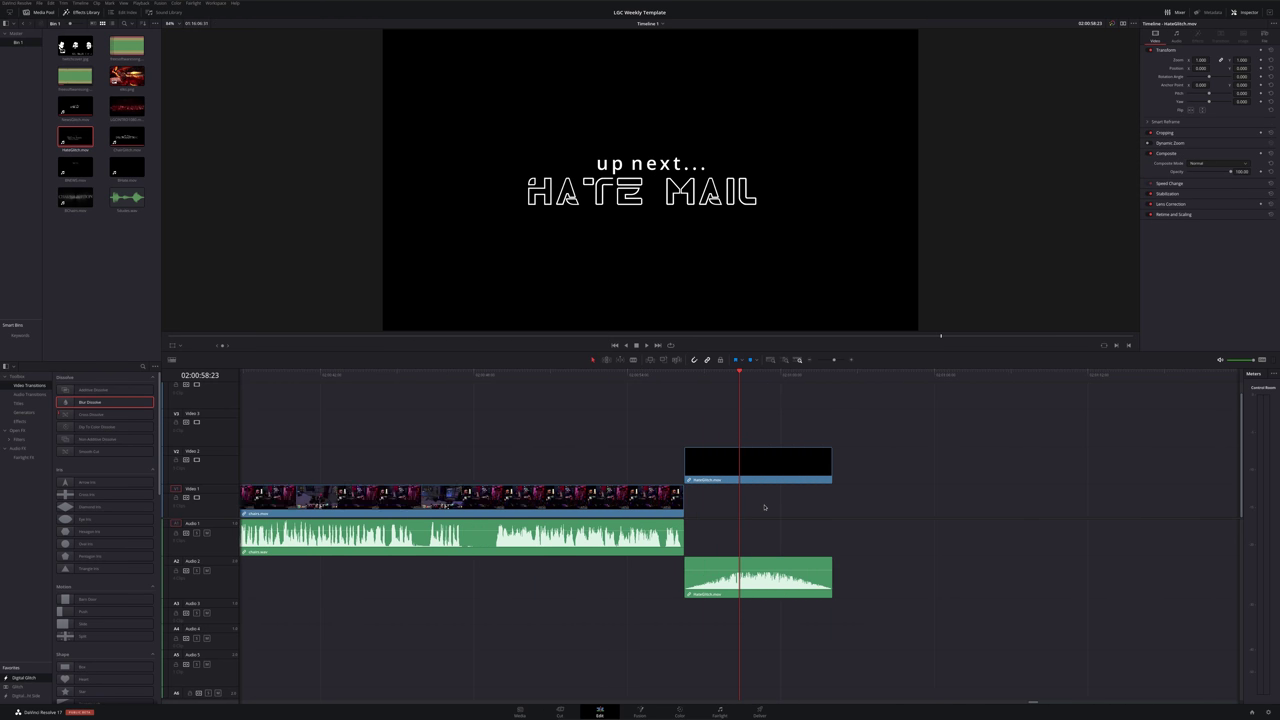
pyautogui.press('j')
pyautogui.press('k')
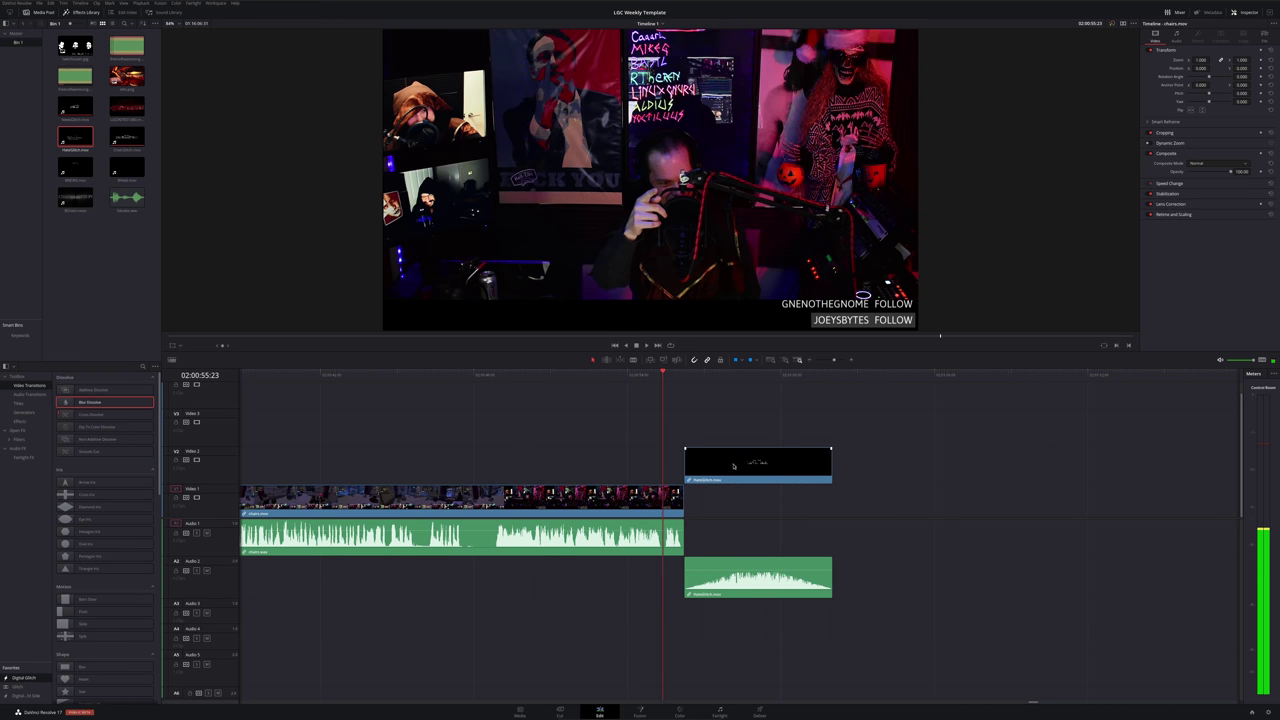
pyautogui.moveTo(733, 465); pyautogui.dragTo(677, 451)
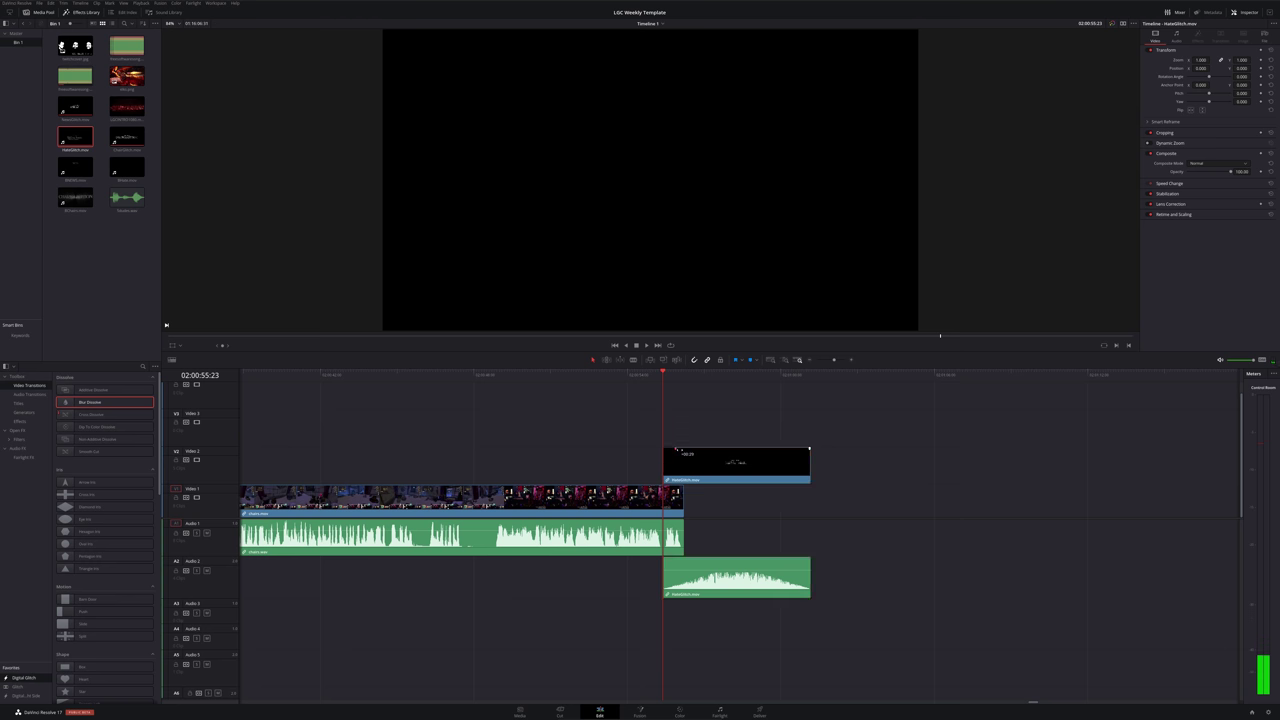
pyautogui.press('space')
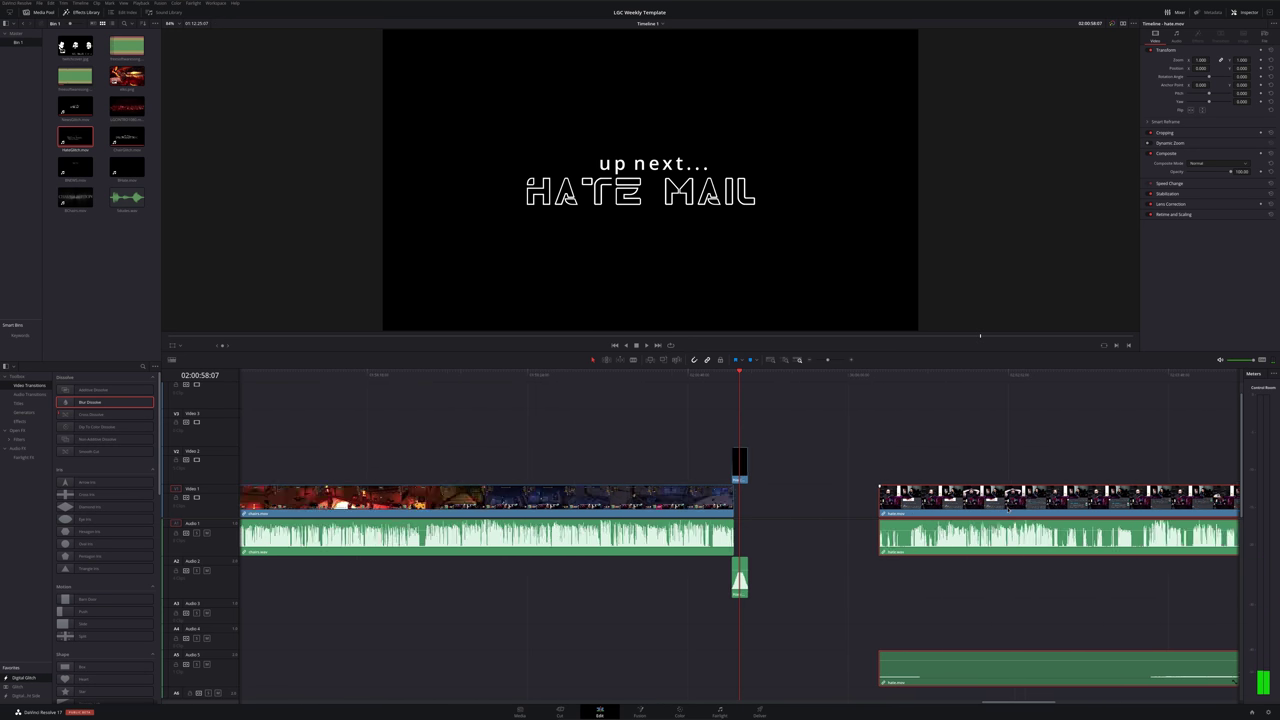
pyautogui.scroll(2, 918, 472)
pyautogui.scroll(3, 918, 472)
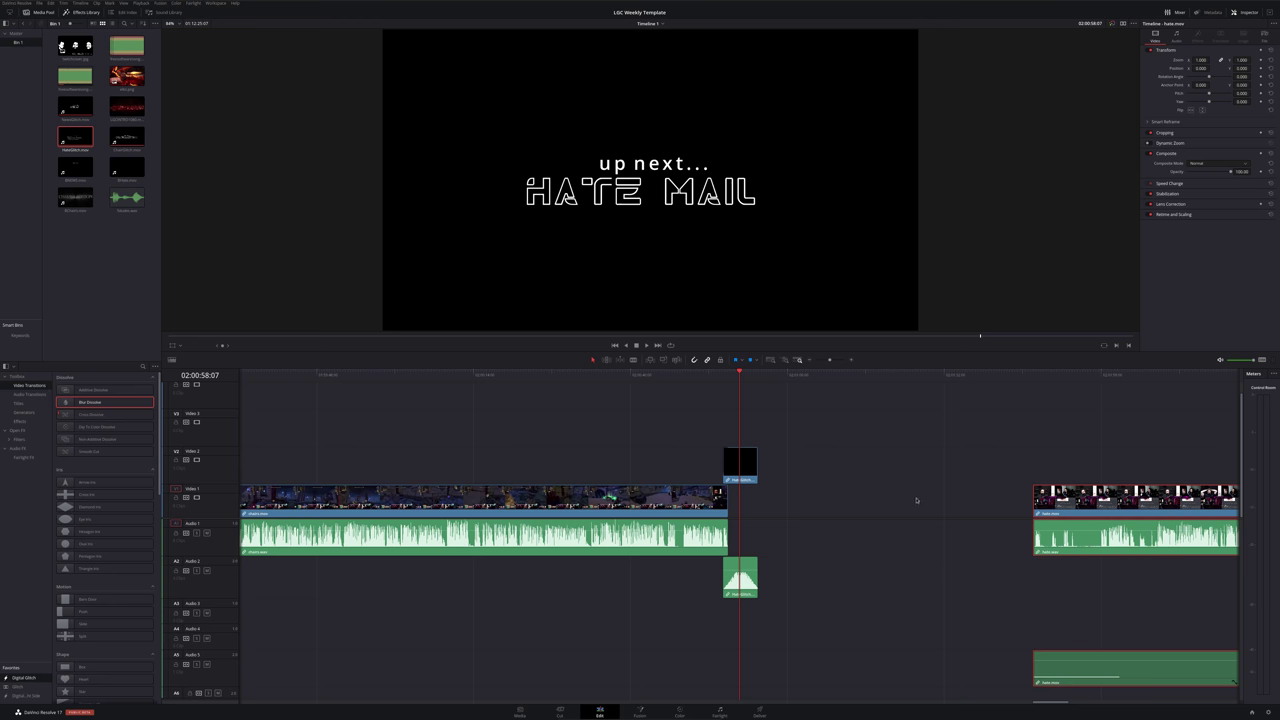
pyautogui.hscroll(3, 916, 500)
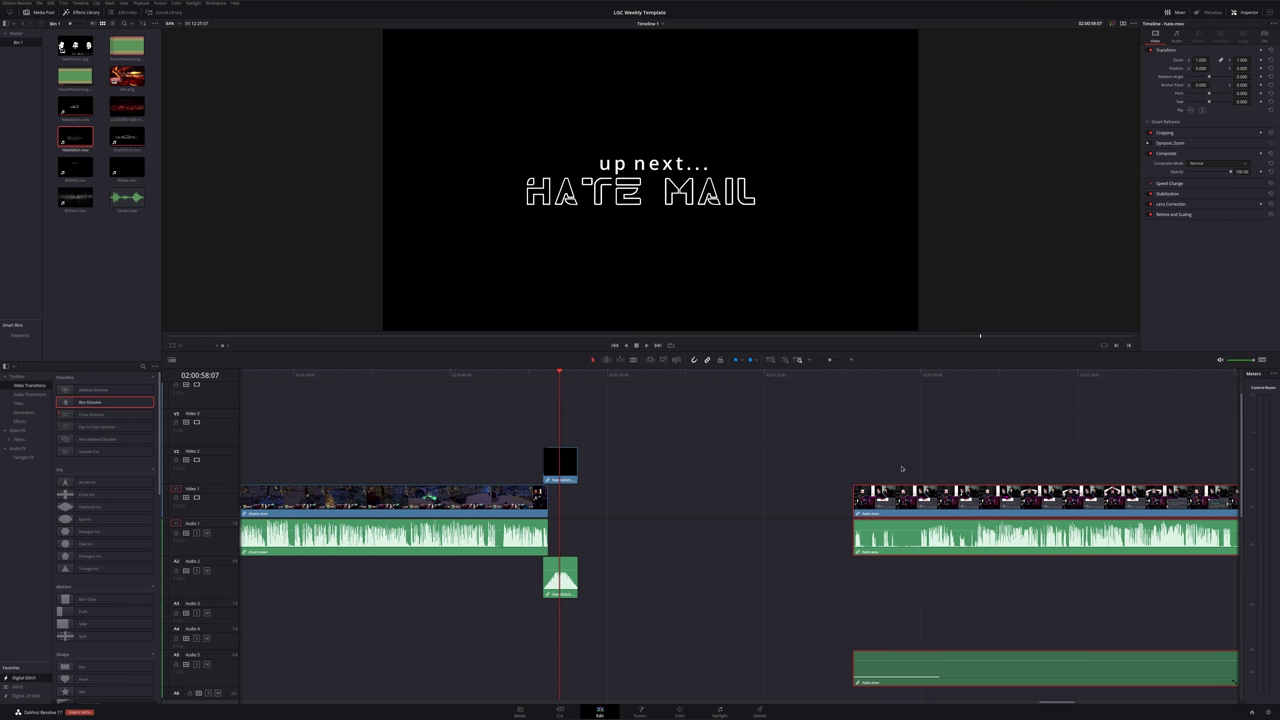
# Blade all tracks where the intermission ends and delete the intermission part before the cut
pyautogui.moveTo(894, 378); pyautogui.dragTo(1045, 393)
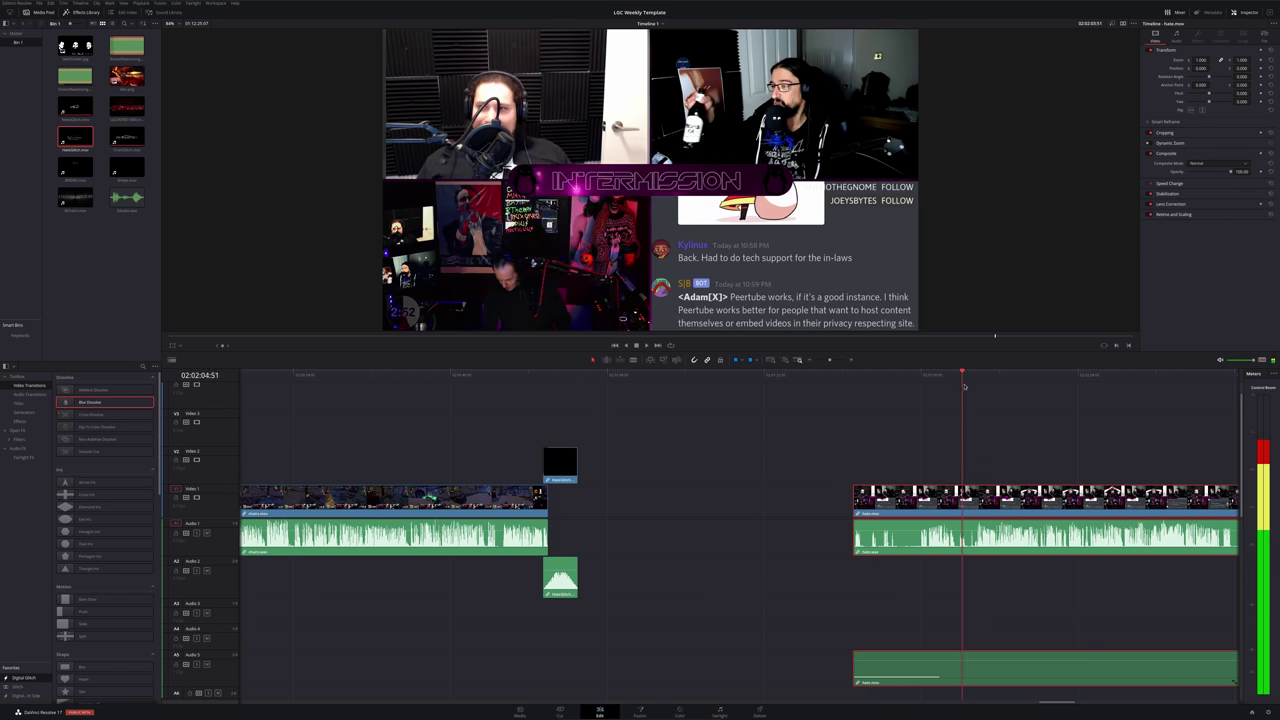
pyautogui.hscroll(3, 1040, 398)
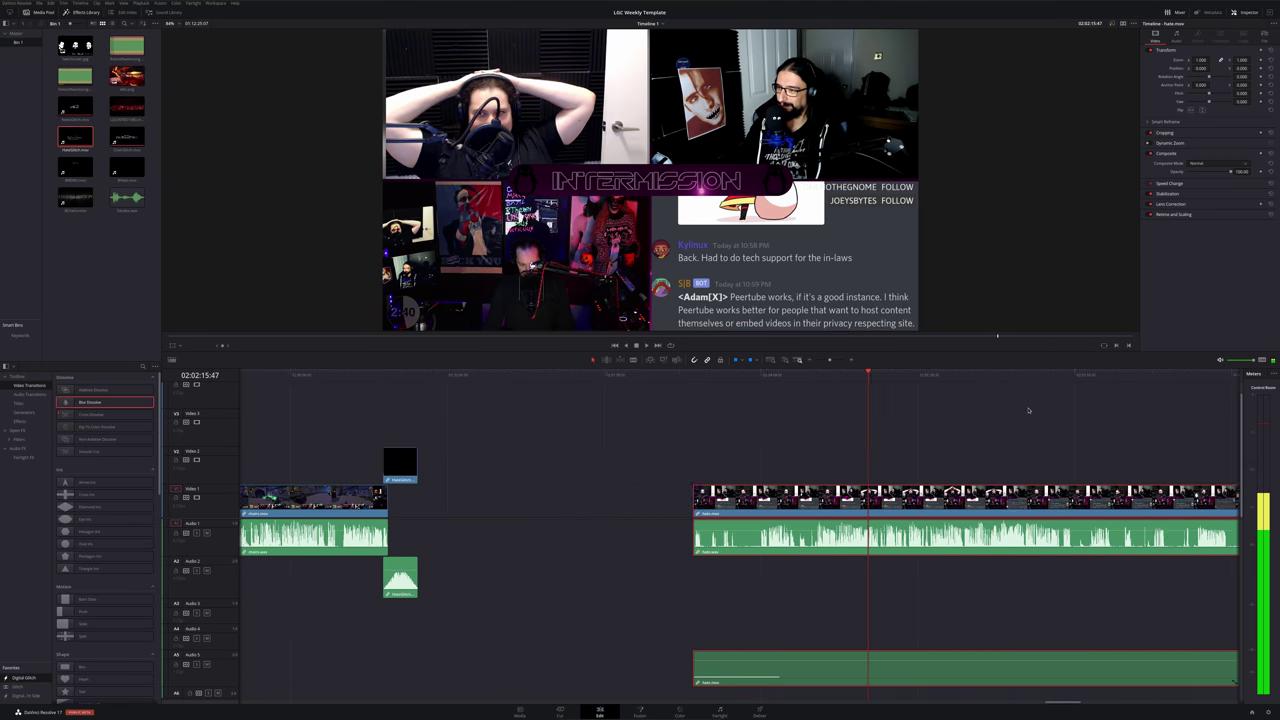
pyautogui.hscroll(3, 1030, 405)
pyautogui.moveTo(1166, 377); pyautogui.dragTo(1185, 377)
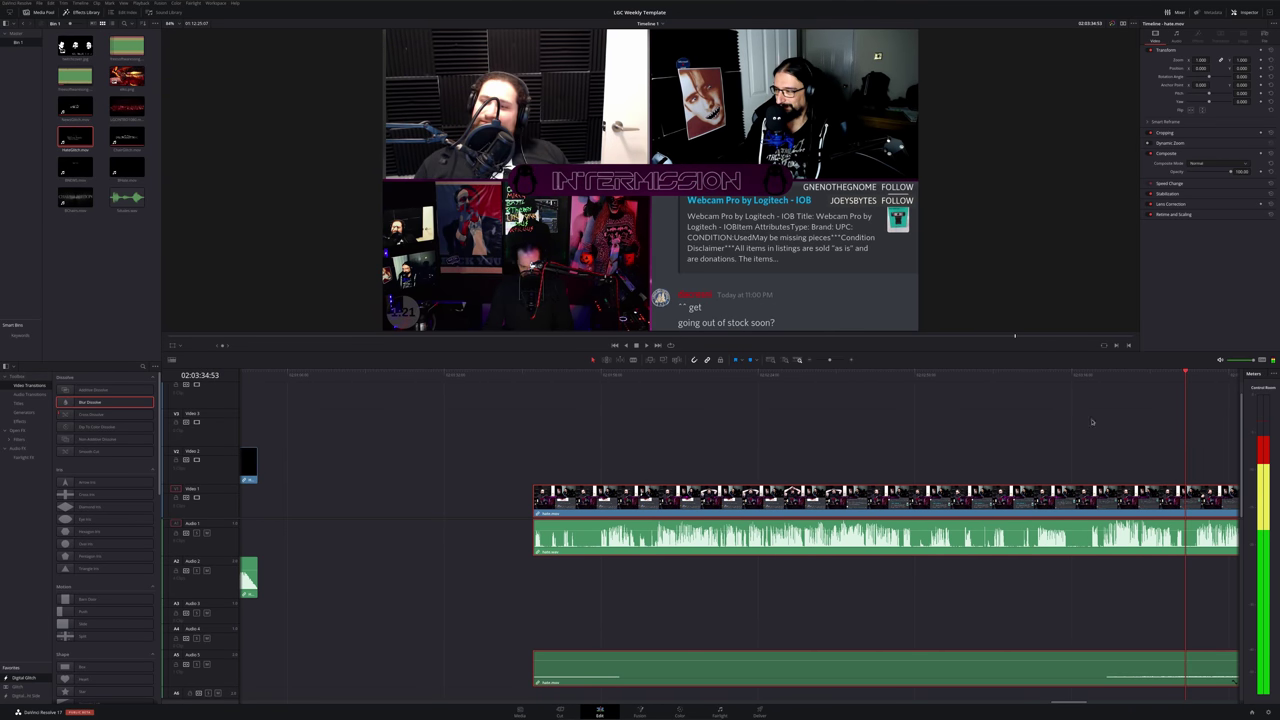
pyautogui.hscroll(9, 927, 460)
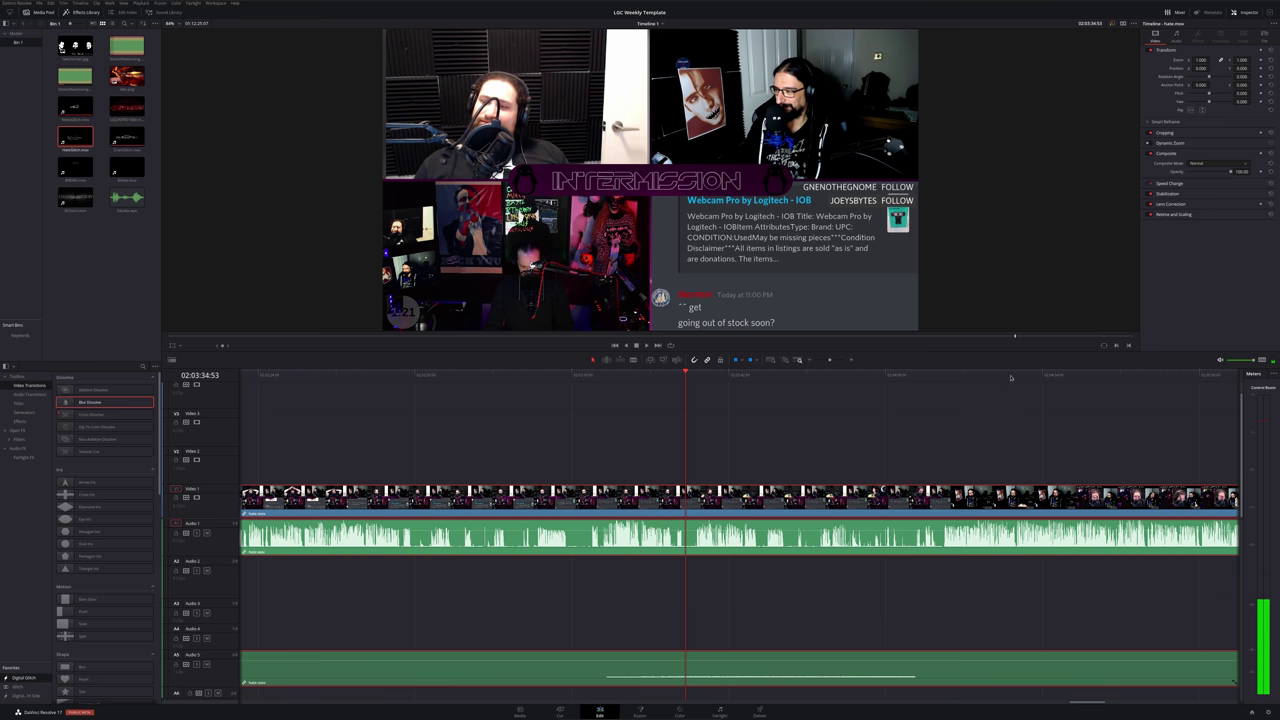
pyautogui.moveTo(1010, 378); pyautogui.dragTo(941, 394)
pyautogui.press('b')
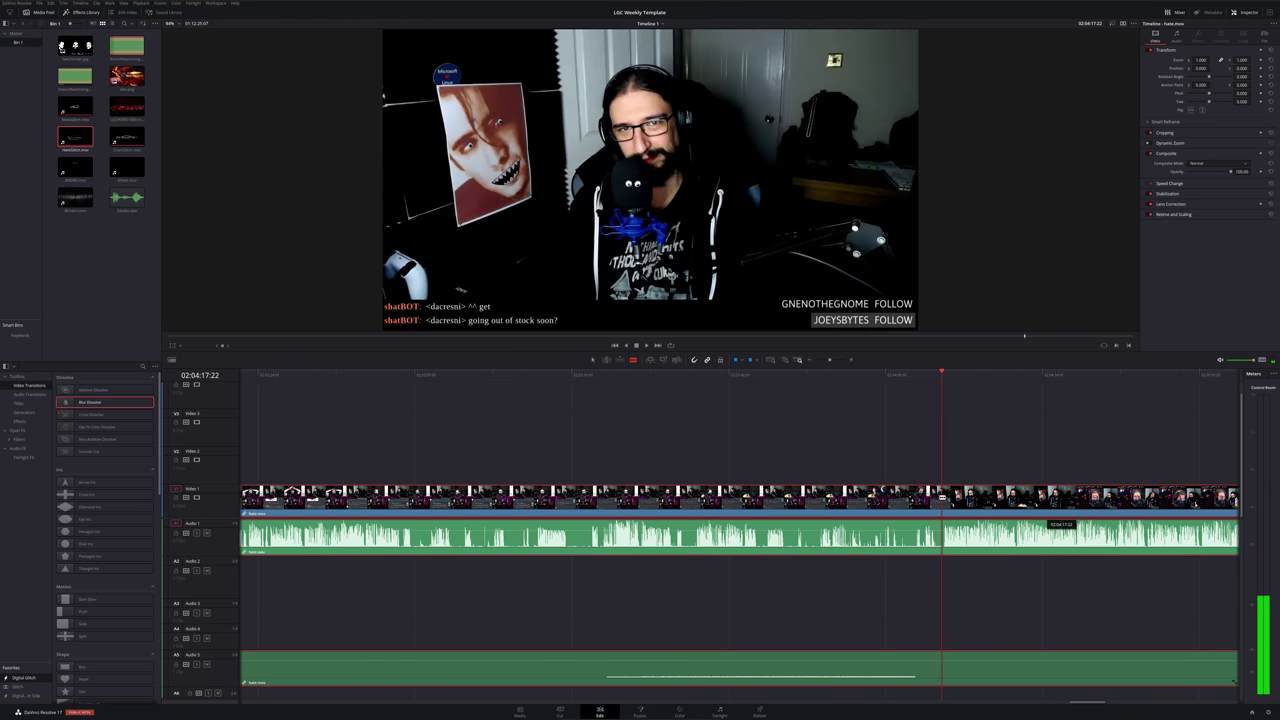
pyautogui.click(941, 497)
pyautogui.press('a')
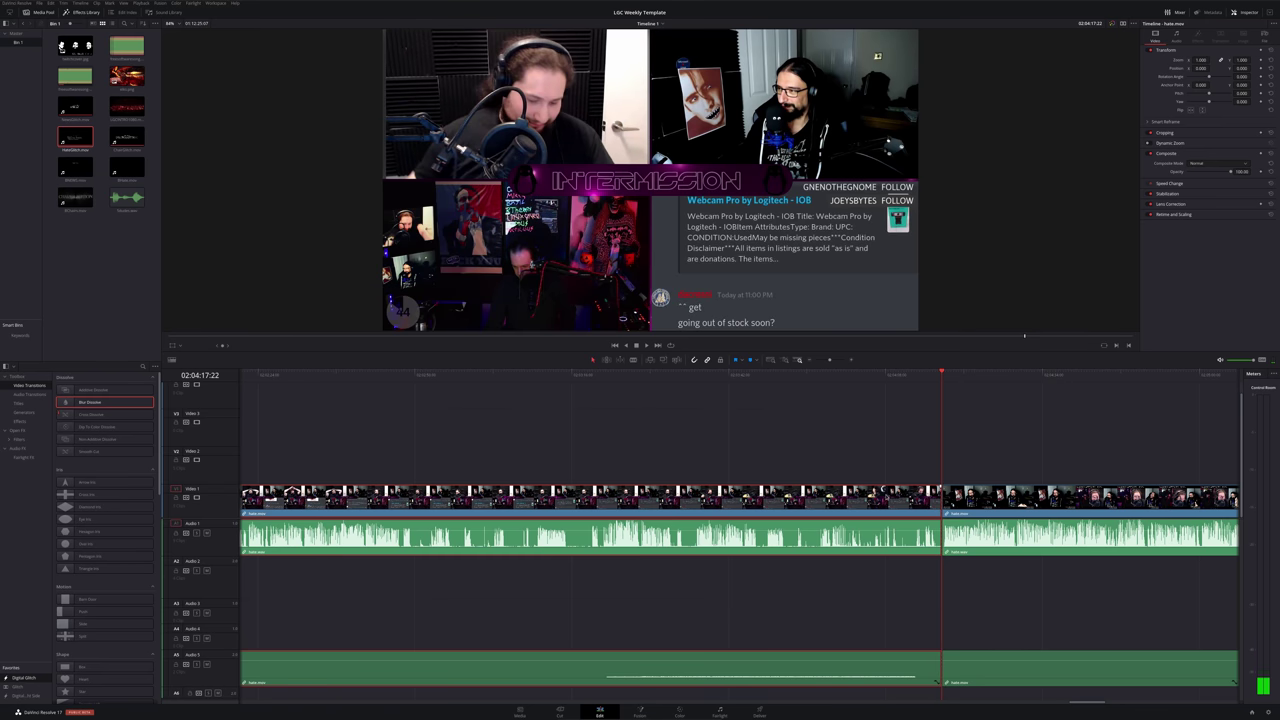
pyautogui.press('Delete')
# Slide hate.mov and its music left to butt against the HateGlitch bumper, then check the join
pyautogui.moveTo(943, 488); pyautogui.dragTo(285, 488)
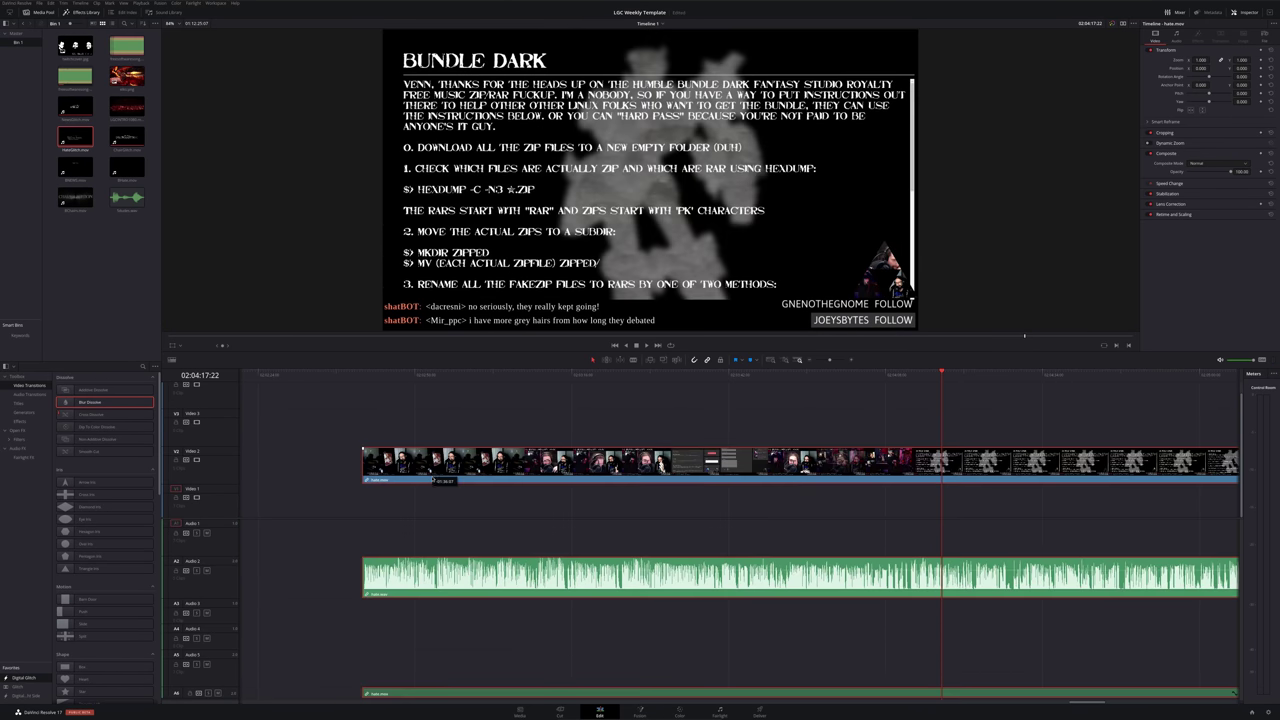
pyautogui.hotkey('ctrl', 'z')
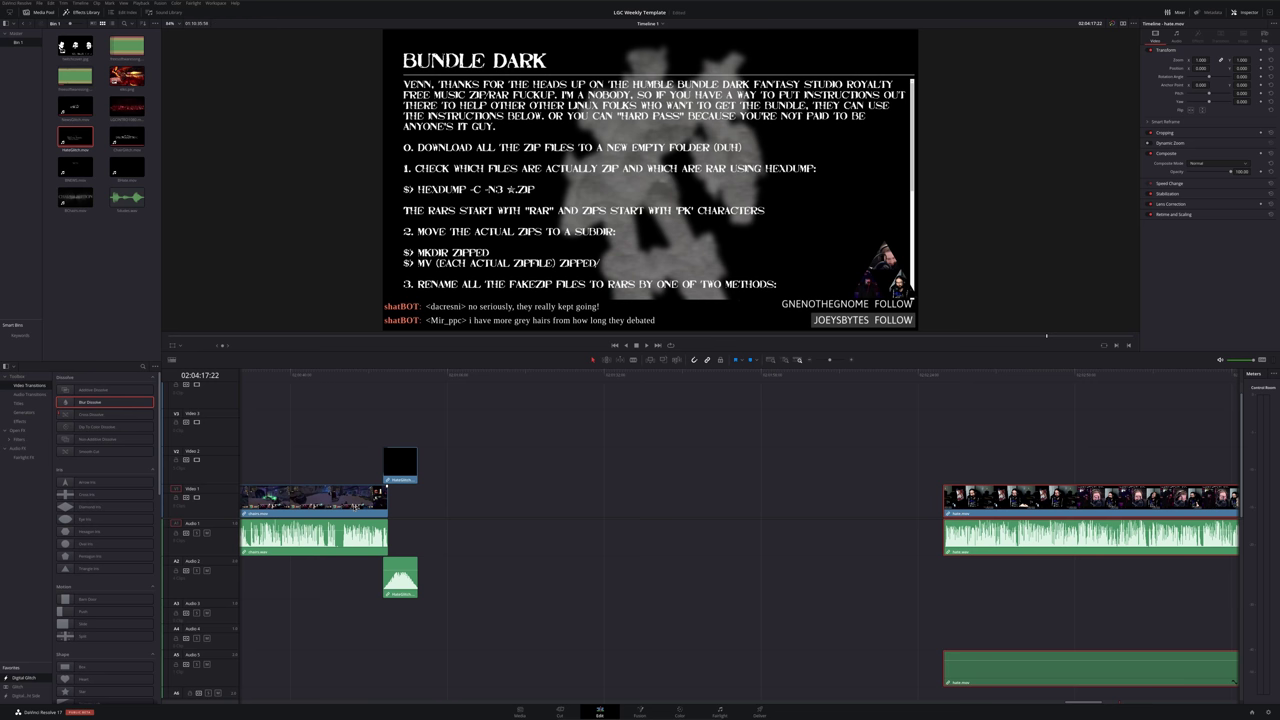
pyautogui.moveTo(1000, 515); pyautogui.dragTo(468, 520)
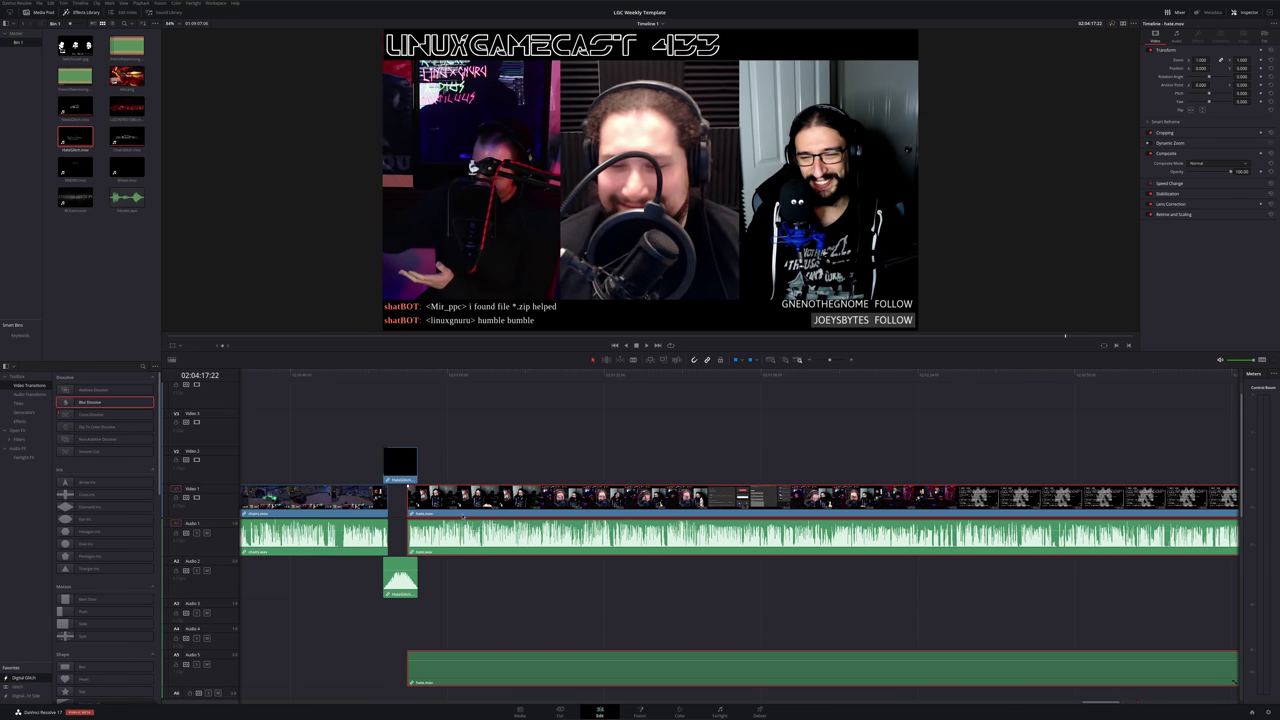
pyautogui.hotkey('ctrl', '=')
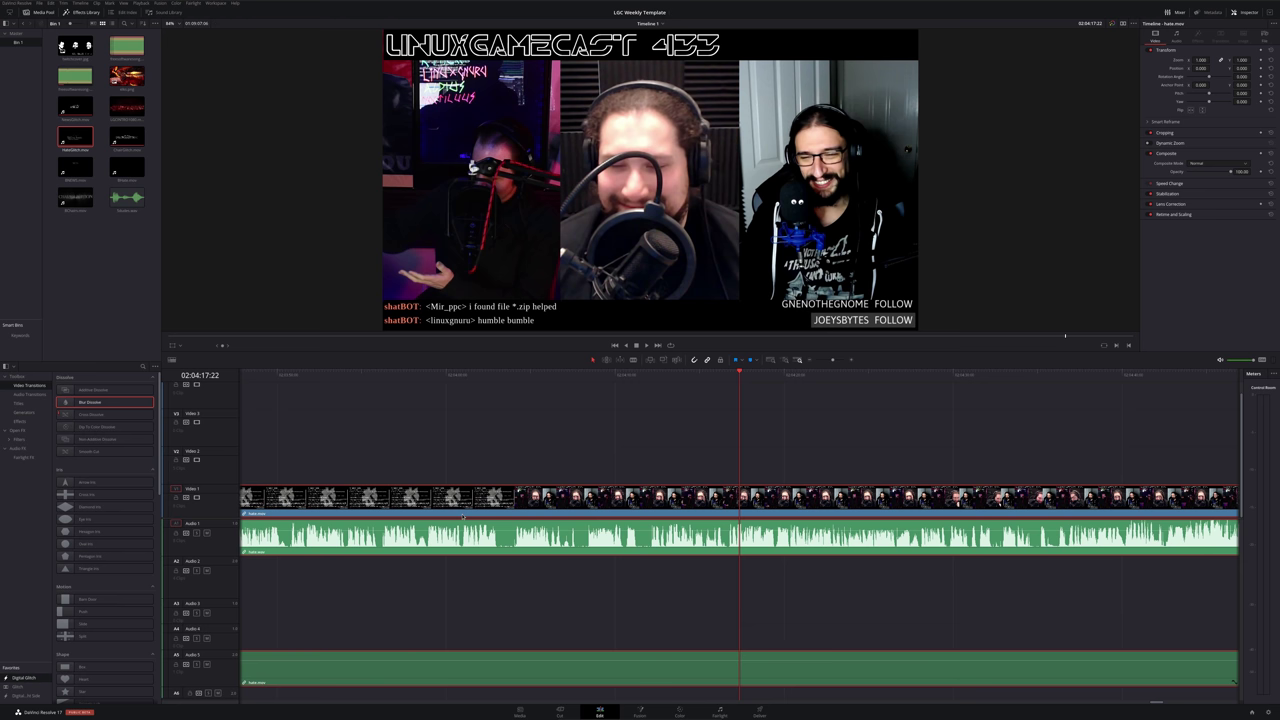
pyautogui.moveTo(690, 373); pyautogui.dragTo(636, 379)
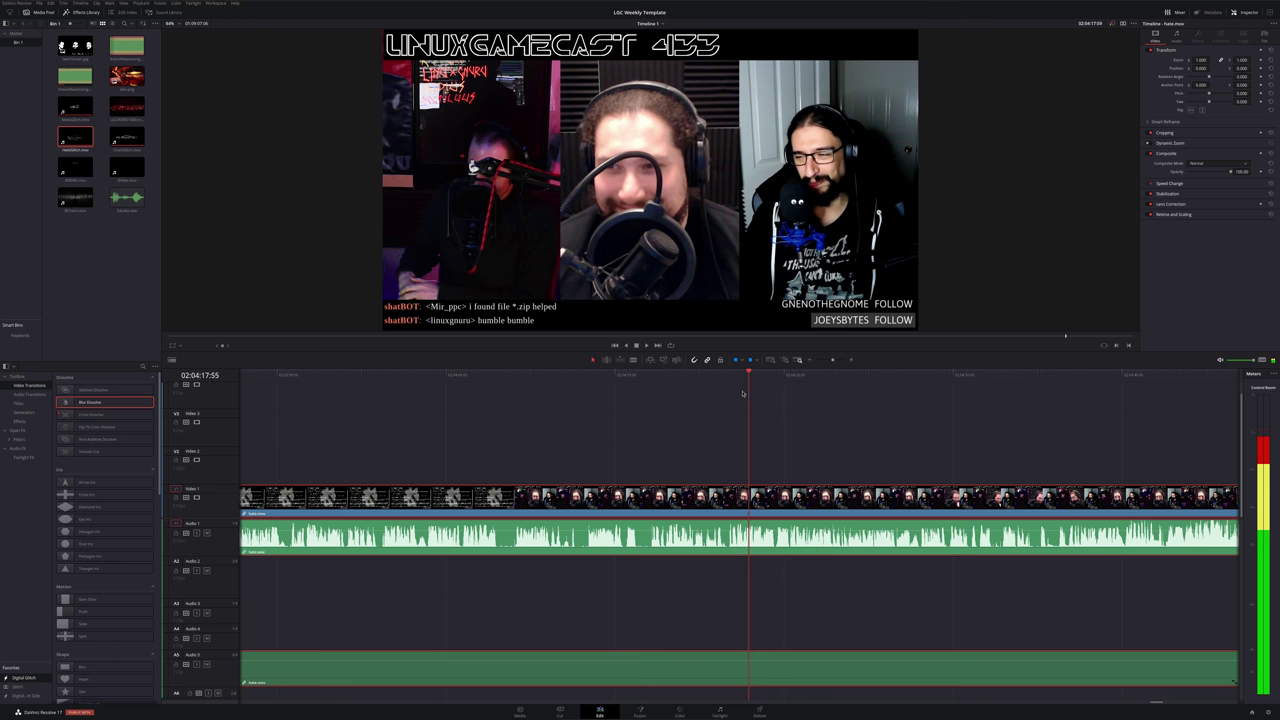
pyautogui.hotkey('ctrl', '-')
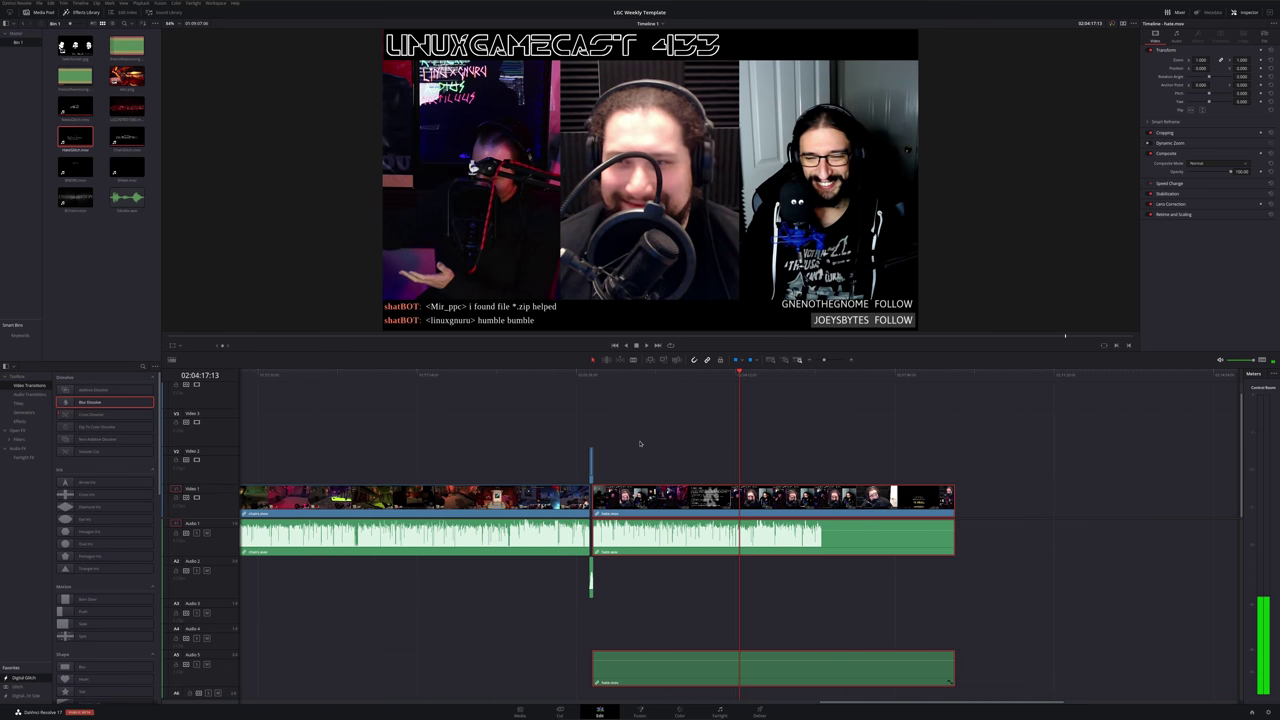
# Add a fade-out ending around 01:06 to the HateGlitch bumper and play it back
pyautogui.moveTo(632, 374); pyautogui.dragTo(592, 377)
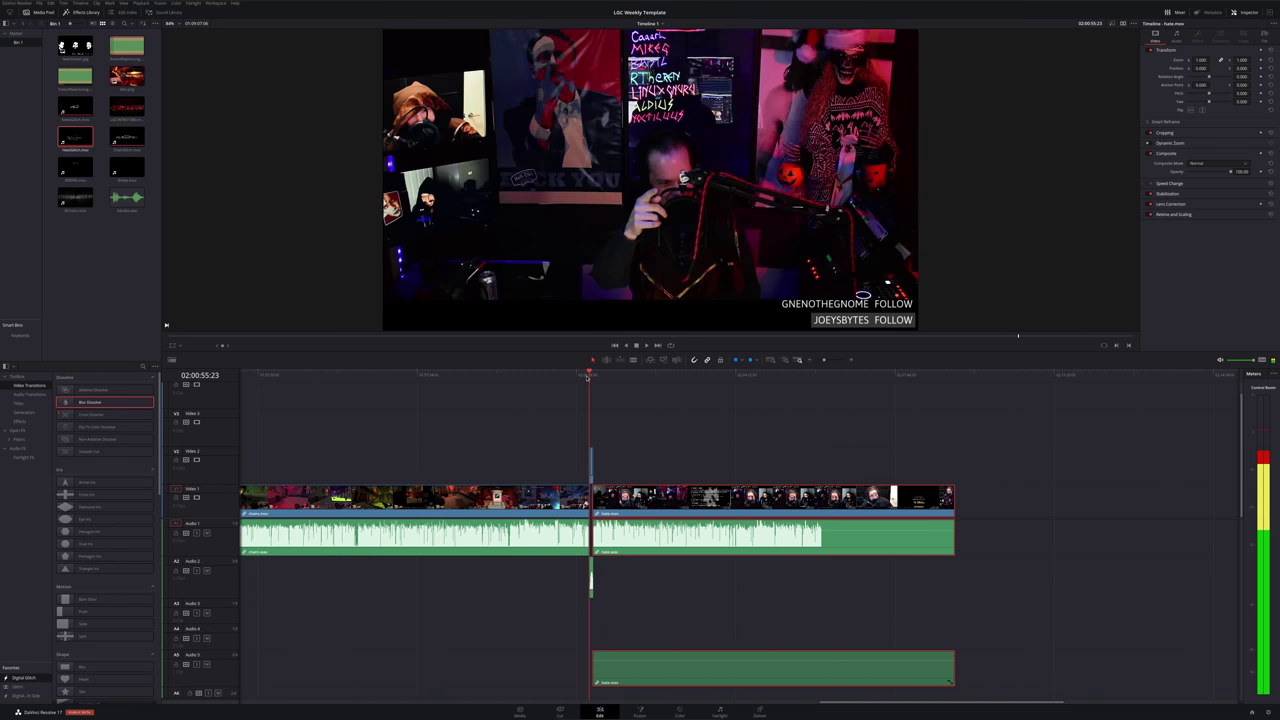
pyautogui.hotkey('ctrl', '=')
pyautogui.hotkey('ctrl', '=')
pyautogui.hotkey('ctrl', '=')
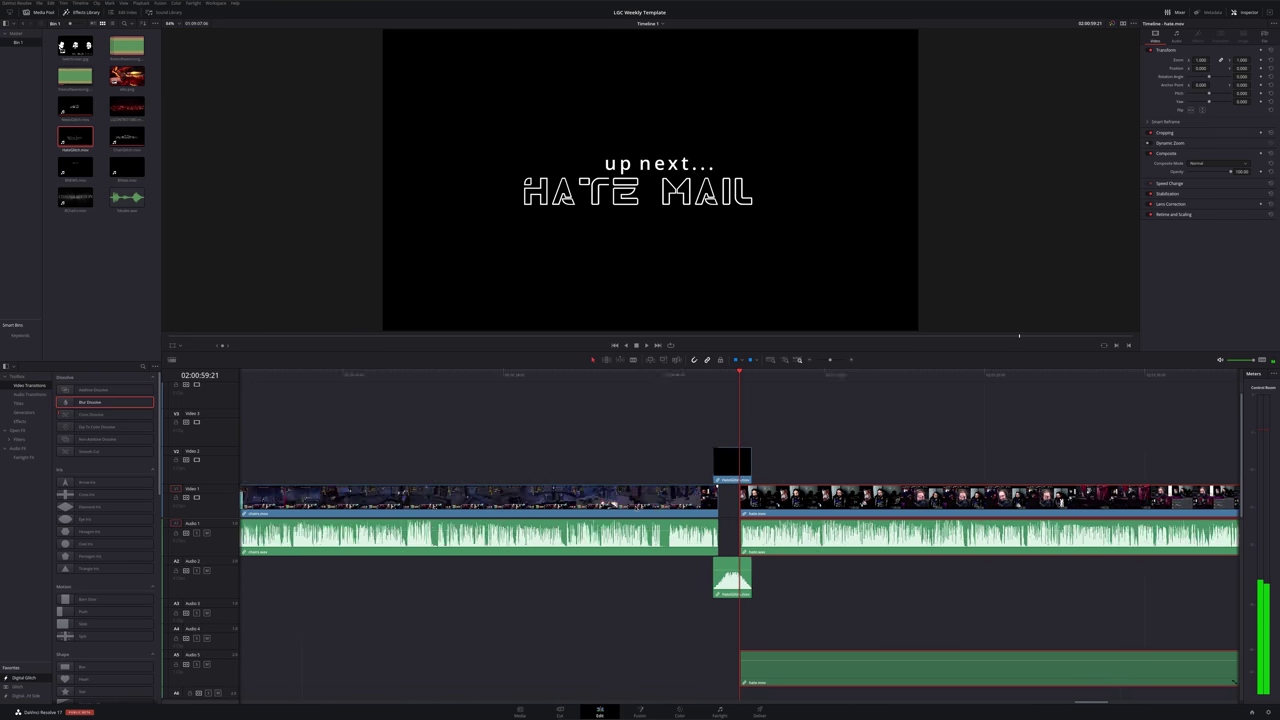
pyautogui.hotkey('ctrl', '=')
pyautogui.hotkey('ctrl', '=')
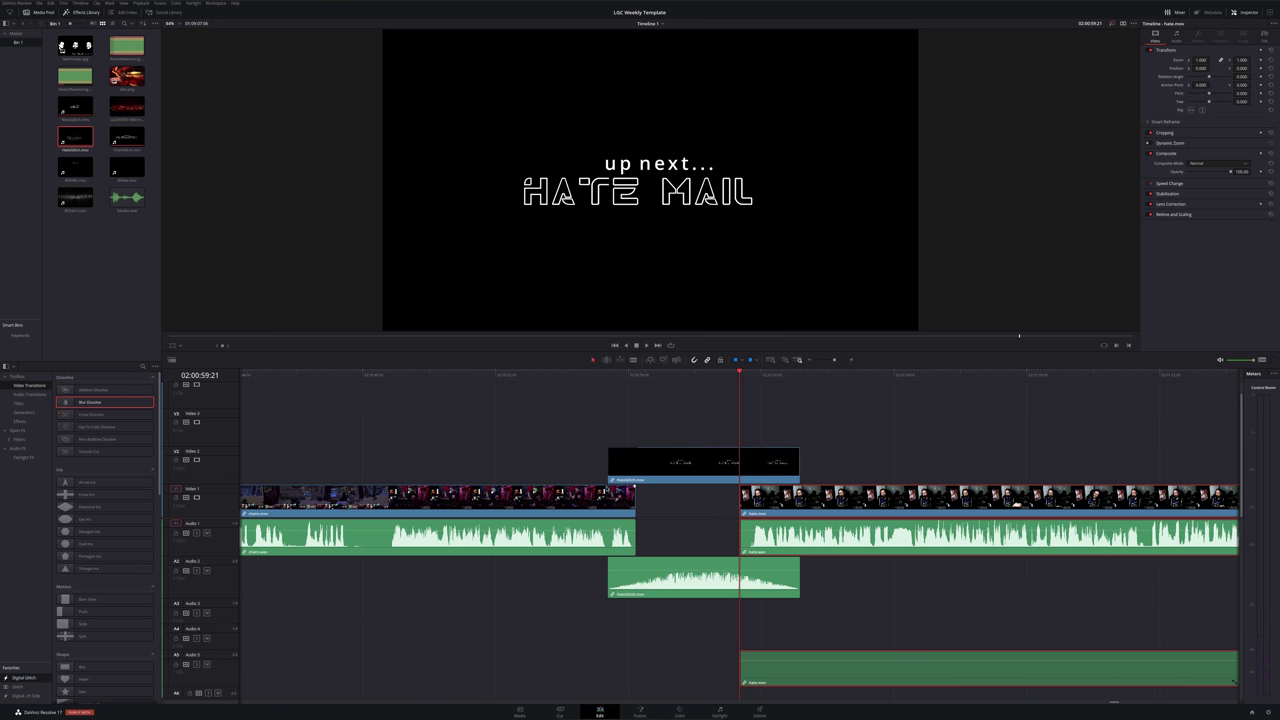
pyautogui.moveTo(799, 448); pyautogui.dragTo(763, 449)
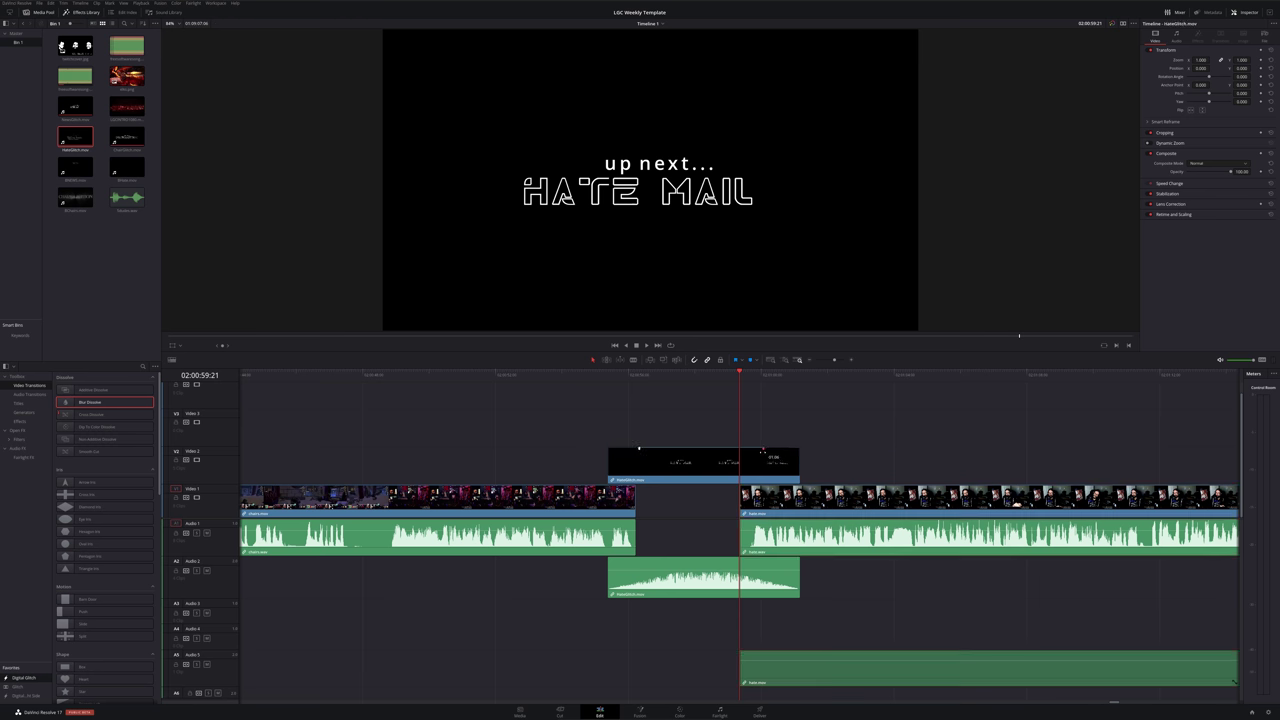
pyautogui.press('space')
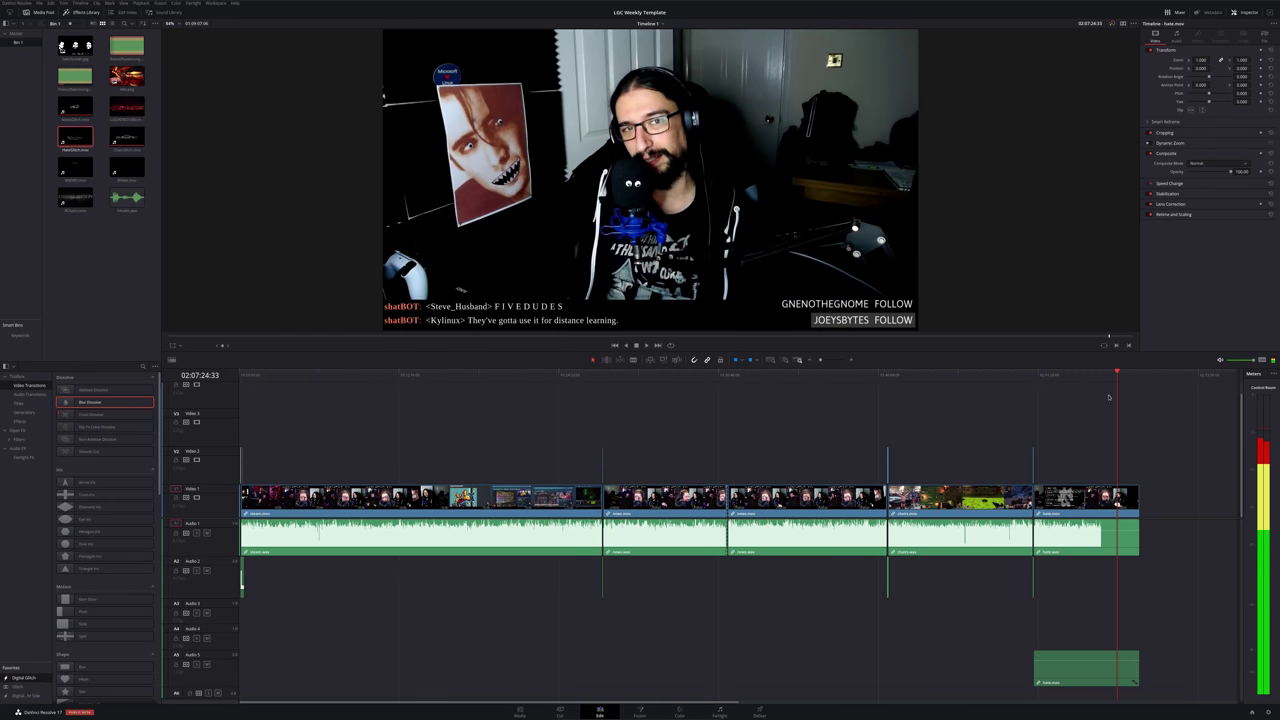
# Scrub toward the episode's end to the 'DEATH NOTES' credits and the three-person shot
pyautogui.scroll(1, 996, 482)
pyautogui.moveTo(806, 390); pyautogui.dragTo(738, 383)
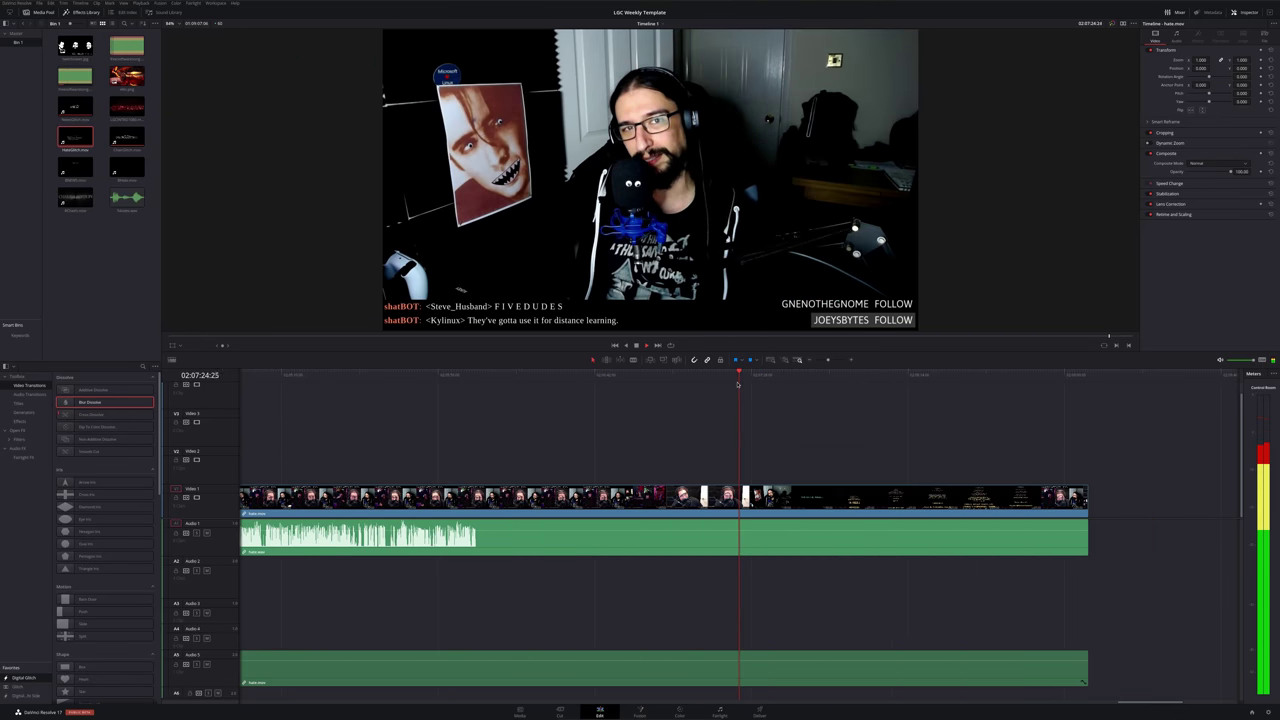
pyautogui.click(790, 381)
# Play through the ending after the credits to locate the cut point
pyautogui.moveTo(800, 381); pyautogui.dragTo(1045, 400)
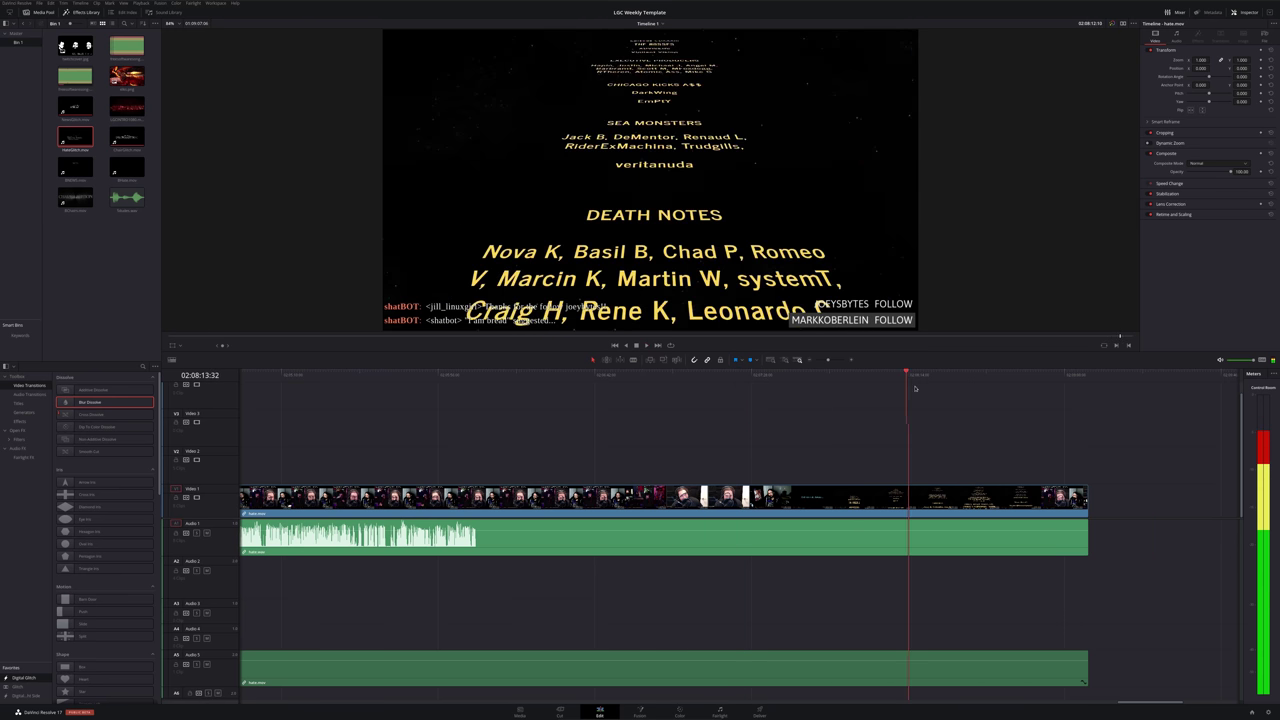
pyautogui.press('space')
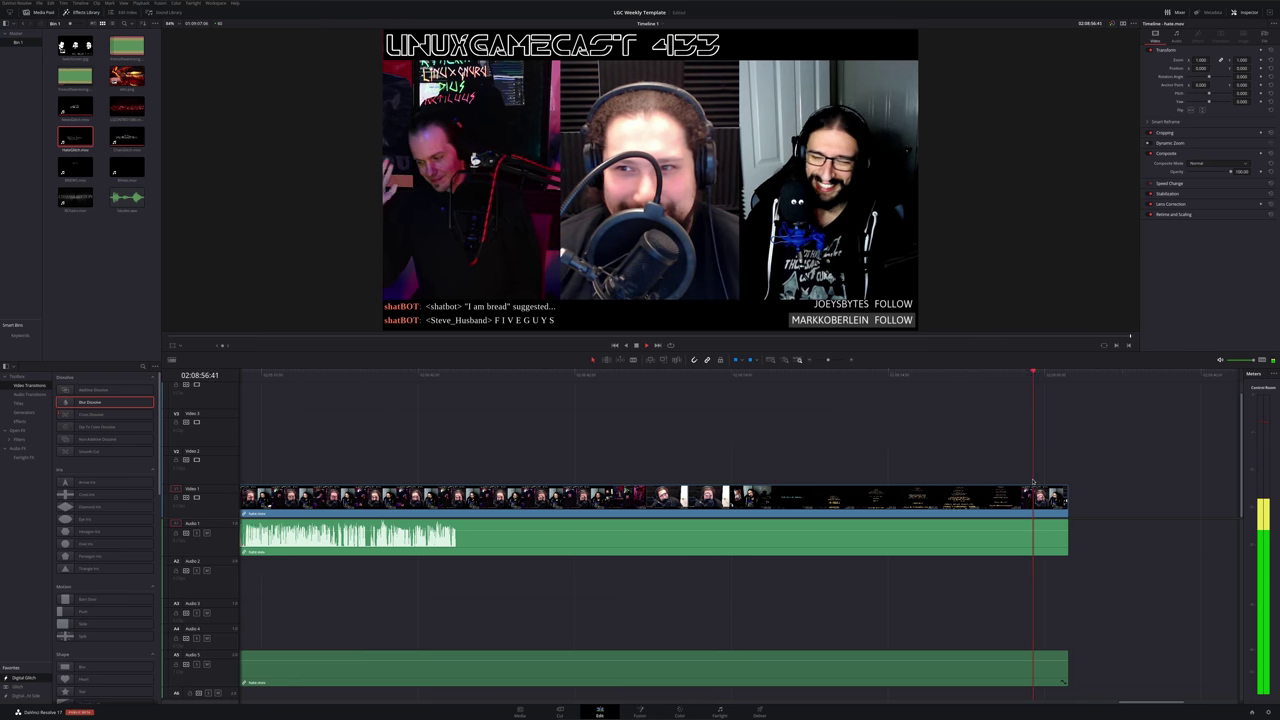
pyautogui.hscroll(5, 1033, 485)
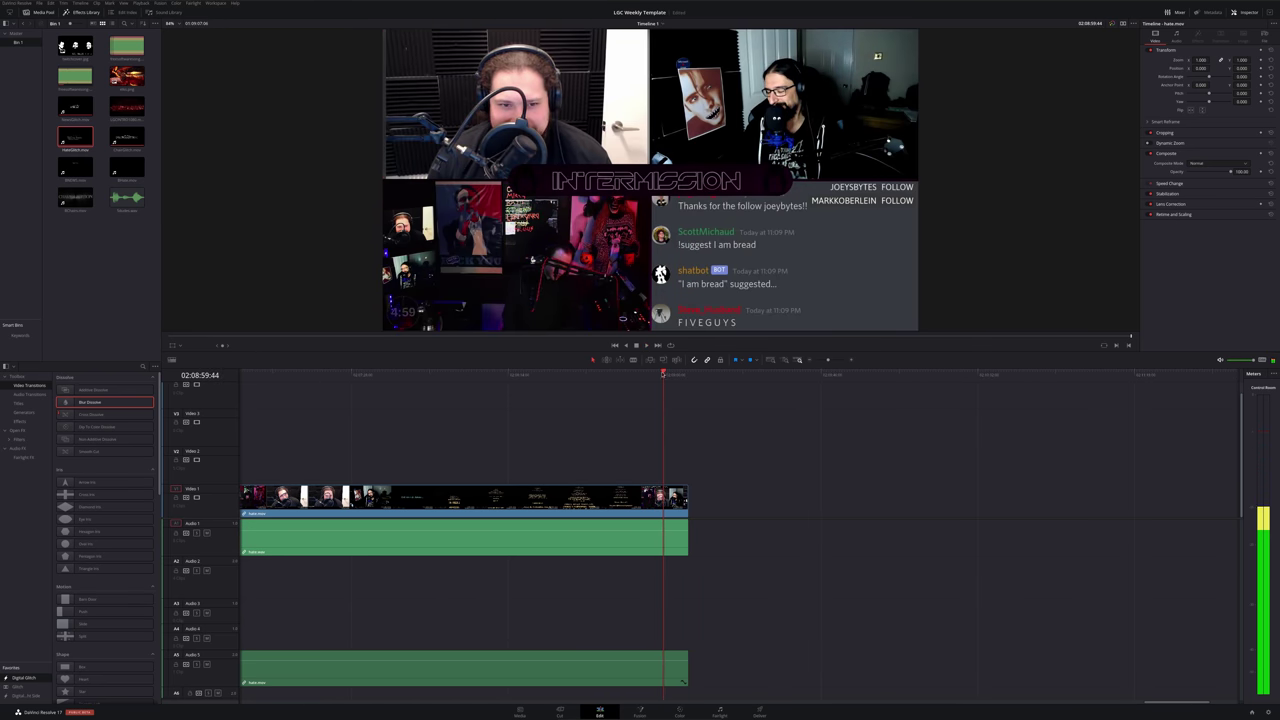
pyautogui.press('Up')
pyautogui.scroll(2, 788, 558)
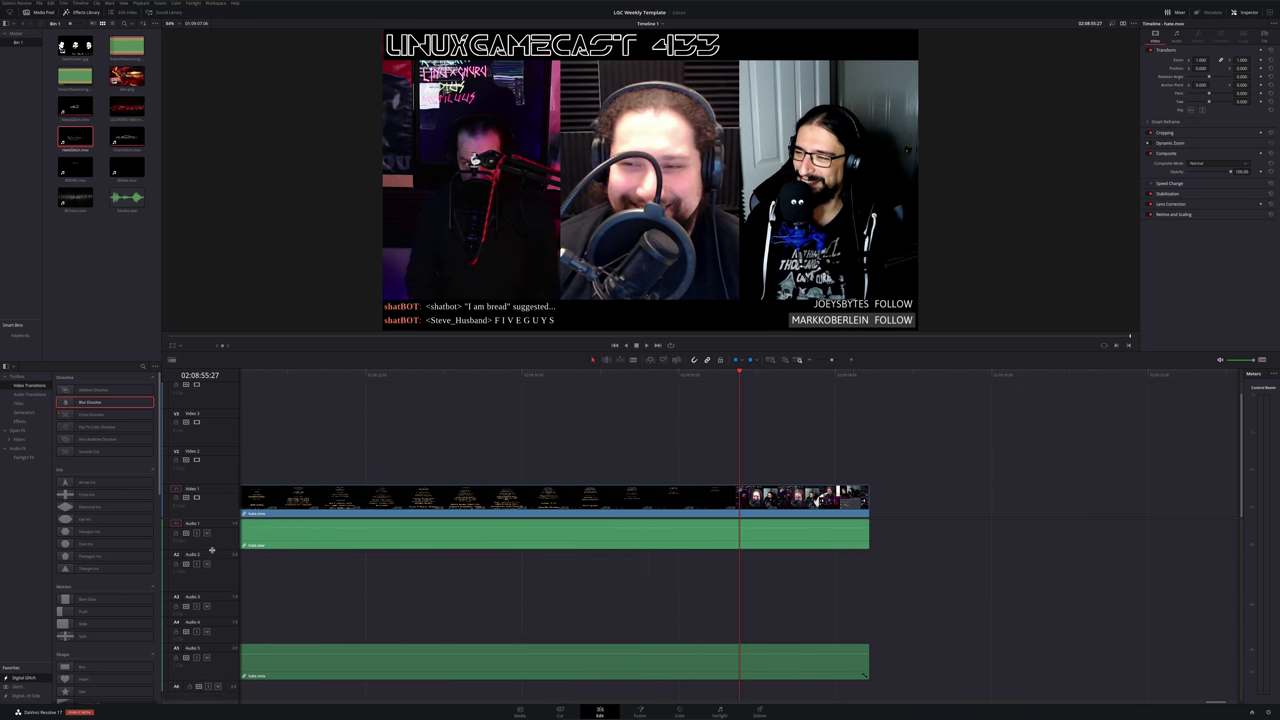
pyautogui.moveTo(213, 554); pyautogui.dragTo(212, 553)
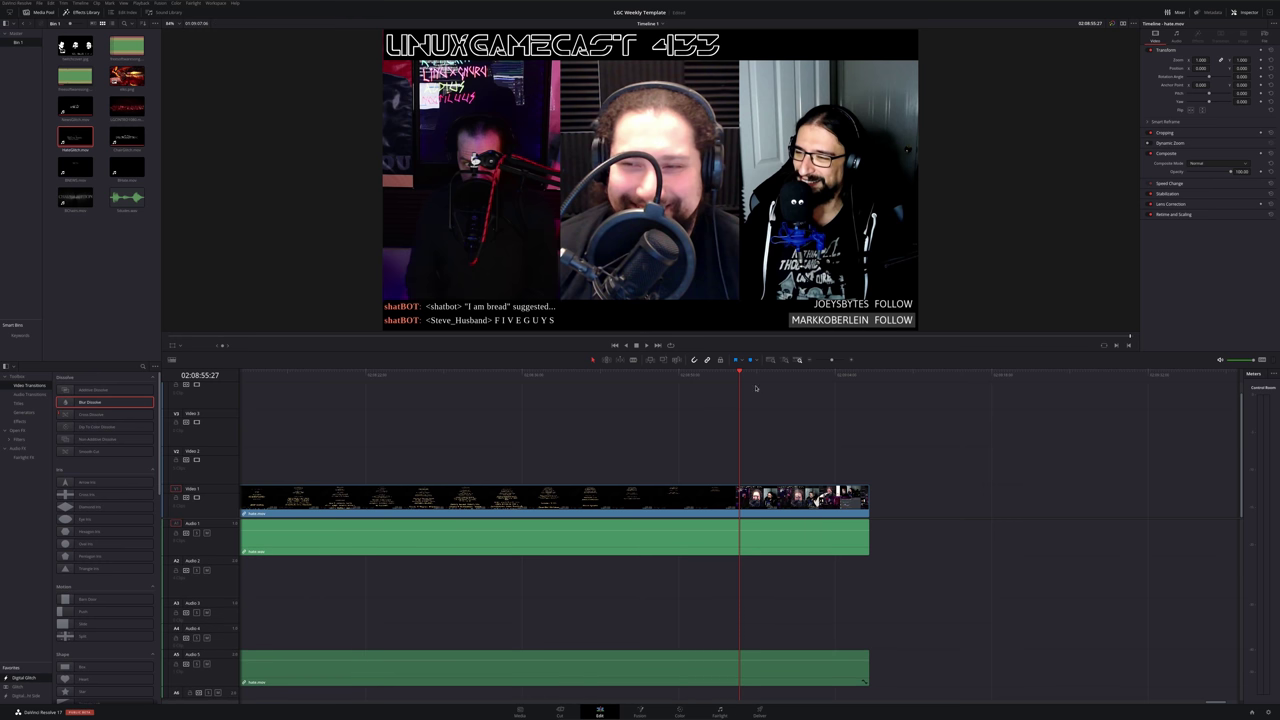
pyautogui.press('space')
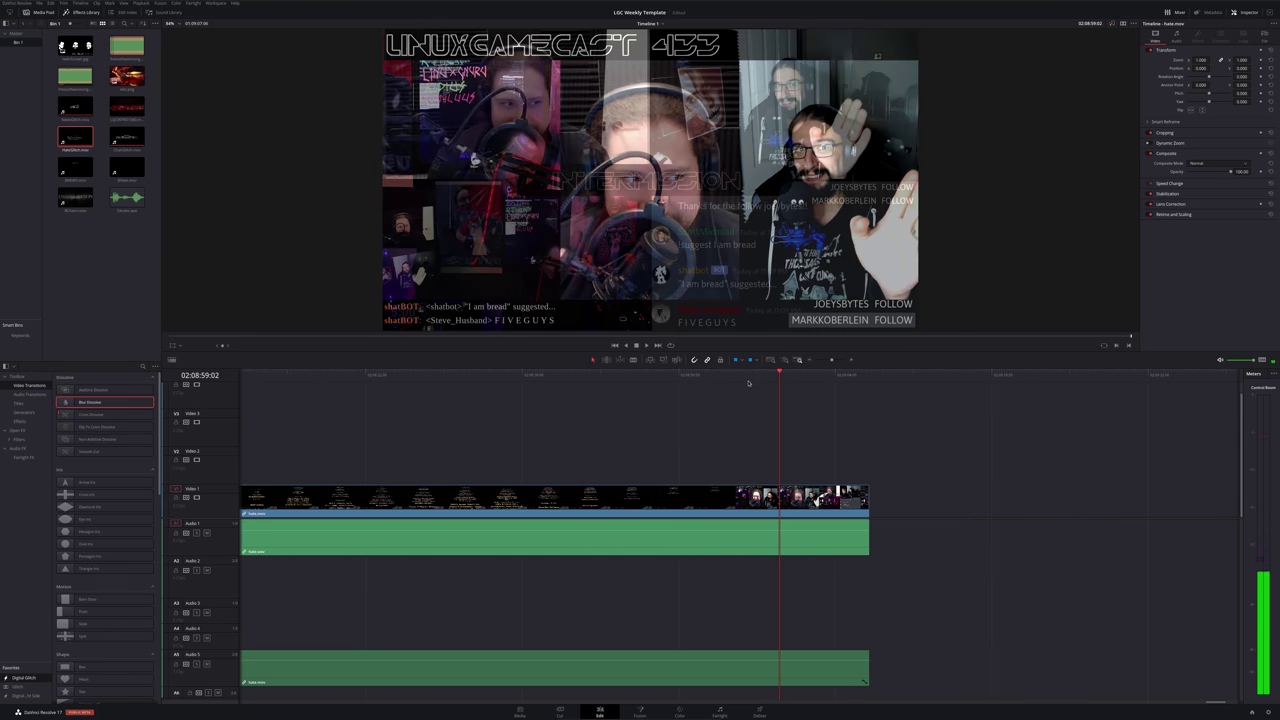
# With the Blade tool, cut the hate.mov footage and audio at 02:08:59
pyautogui.press('b')
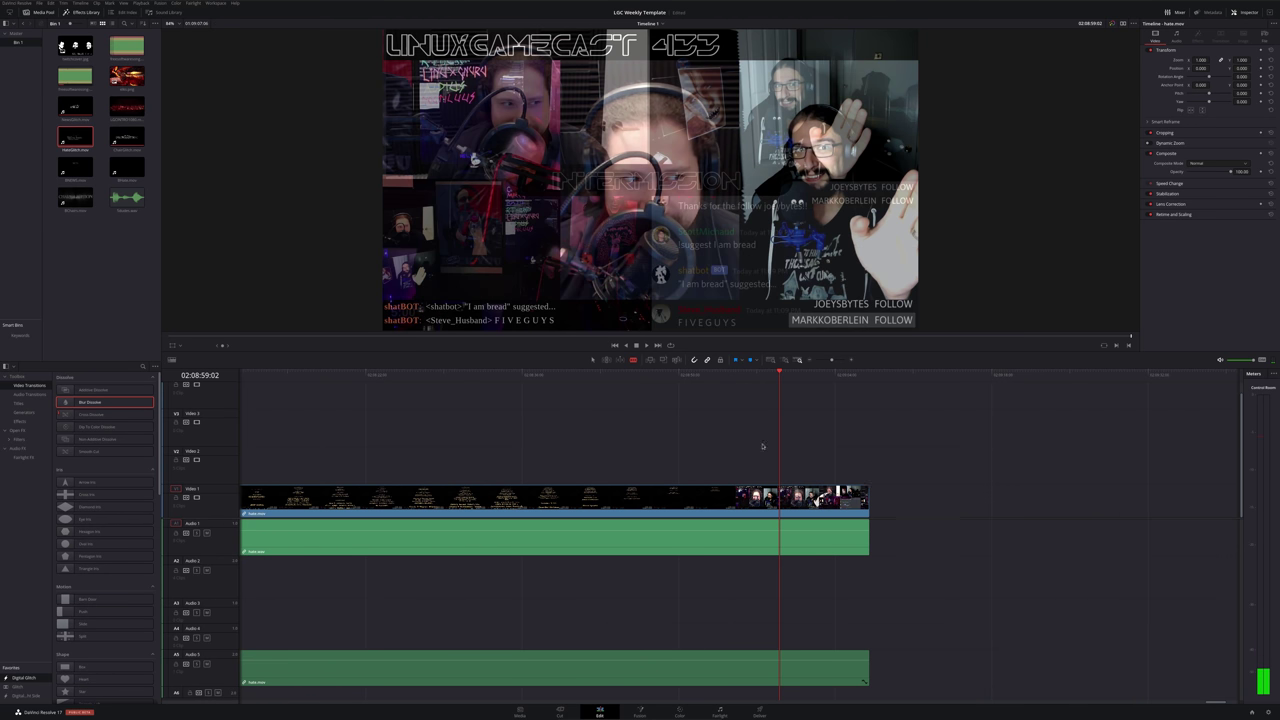
pyautogui.press('space')
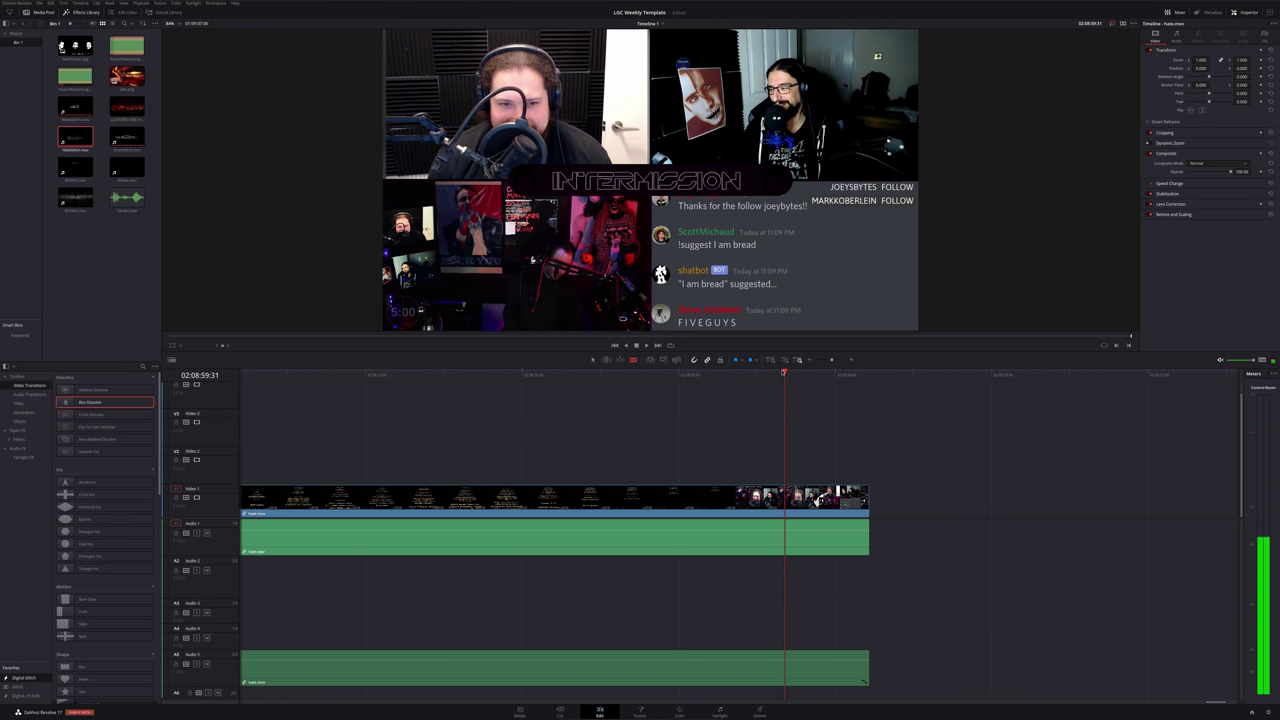
pyautogui.click(779, 375)
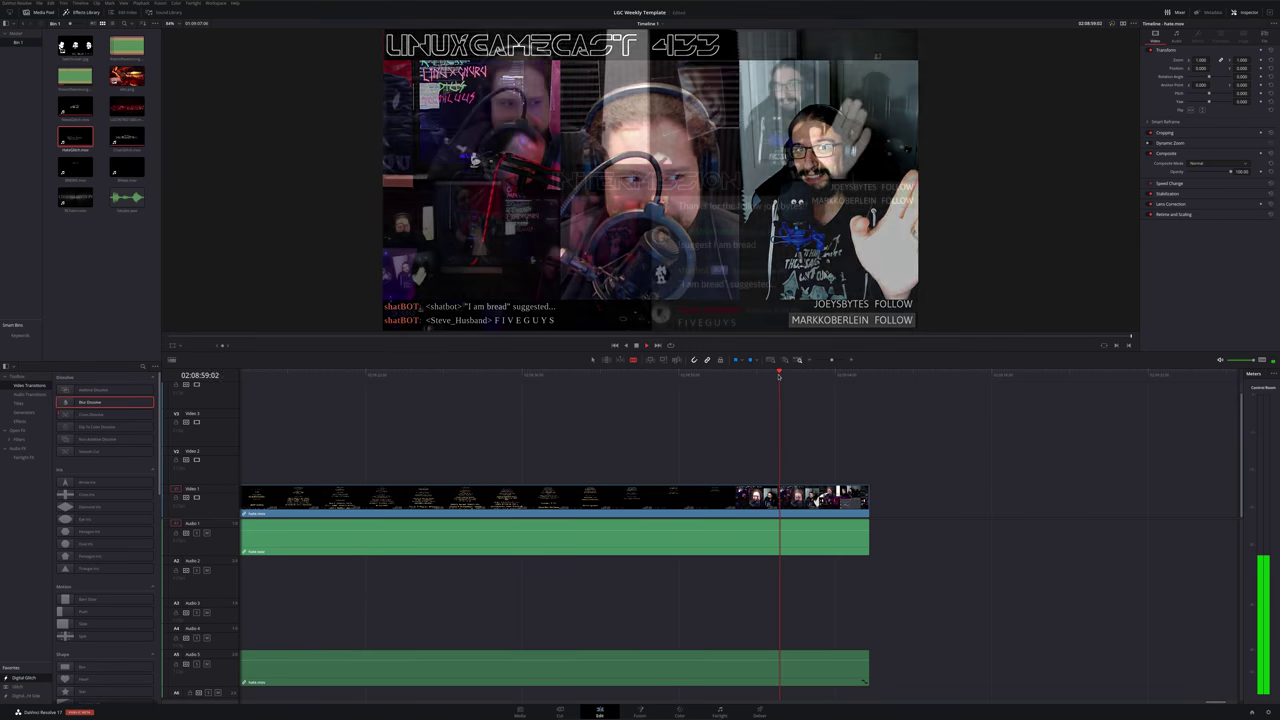
pyautogui.click(778, 376)
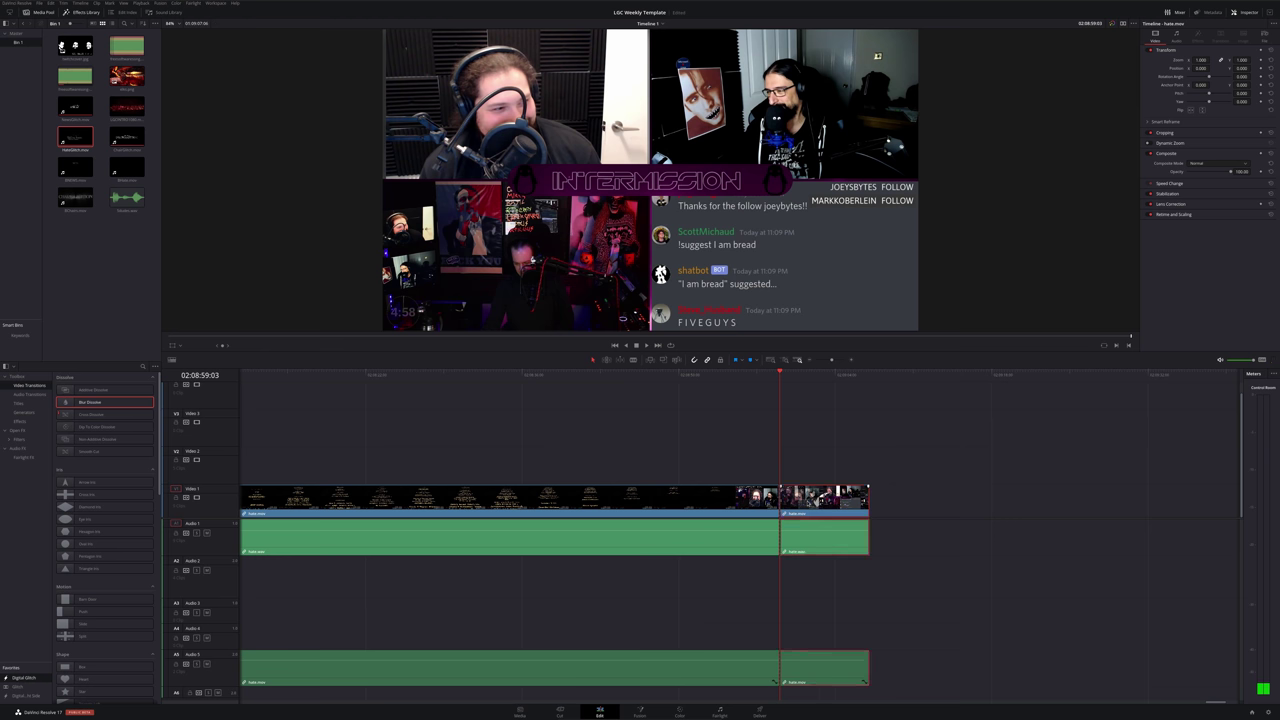
# Delete the footage after 02:08:59 and place twitchcover.jpg on V2 starting about three seconds earlier
pyautogui.press('Delete')
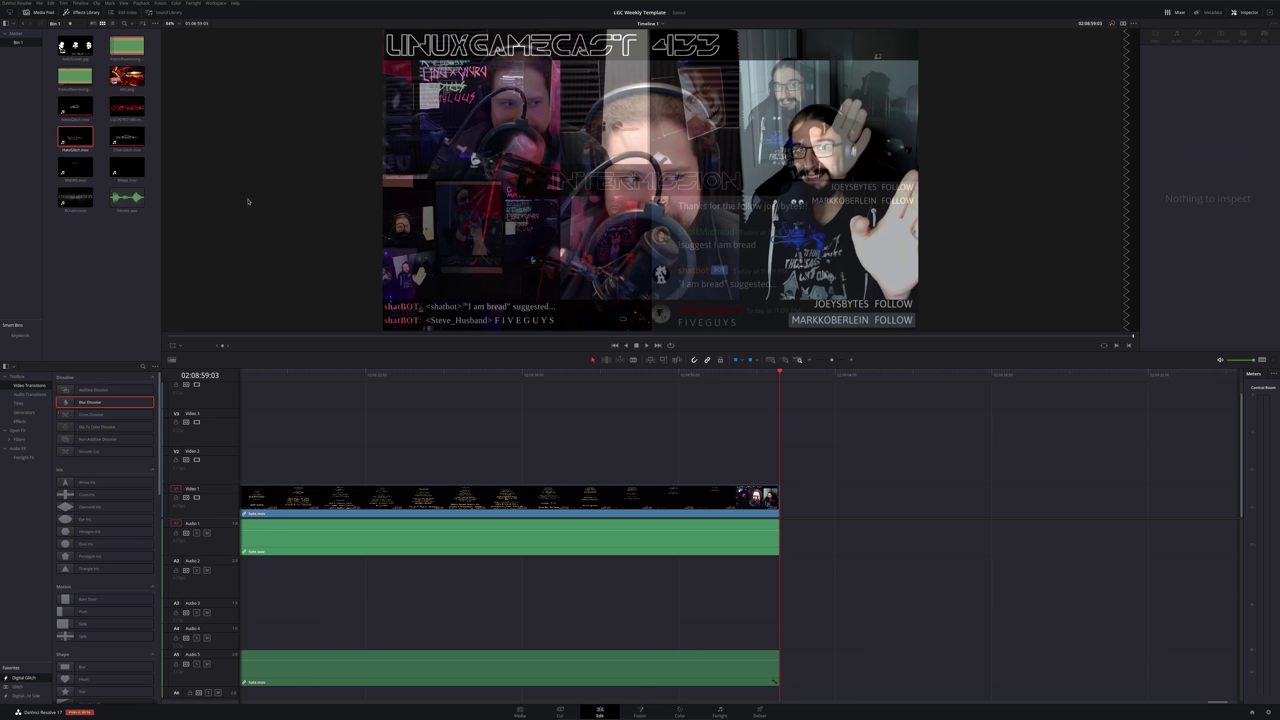
pyautogui.moveTo(60, 47); pyautogui.dragTo(883, 465)
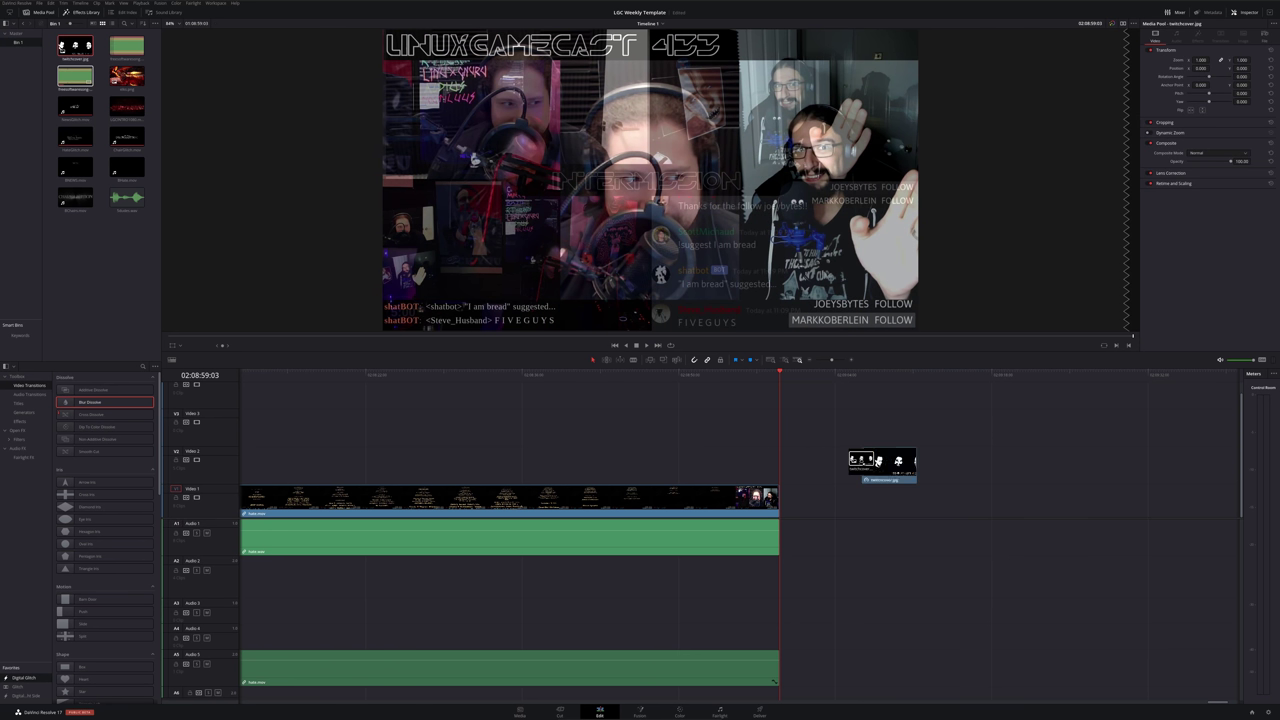
pyautogui.click(673, 376)
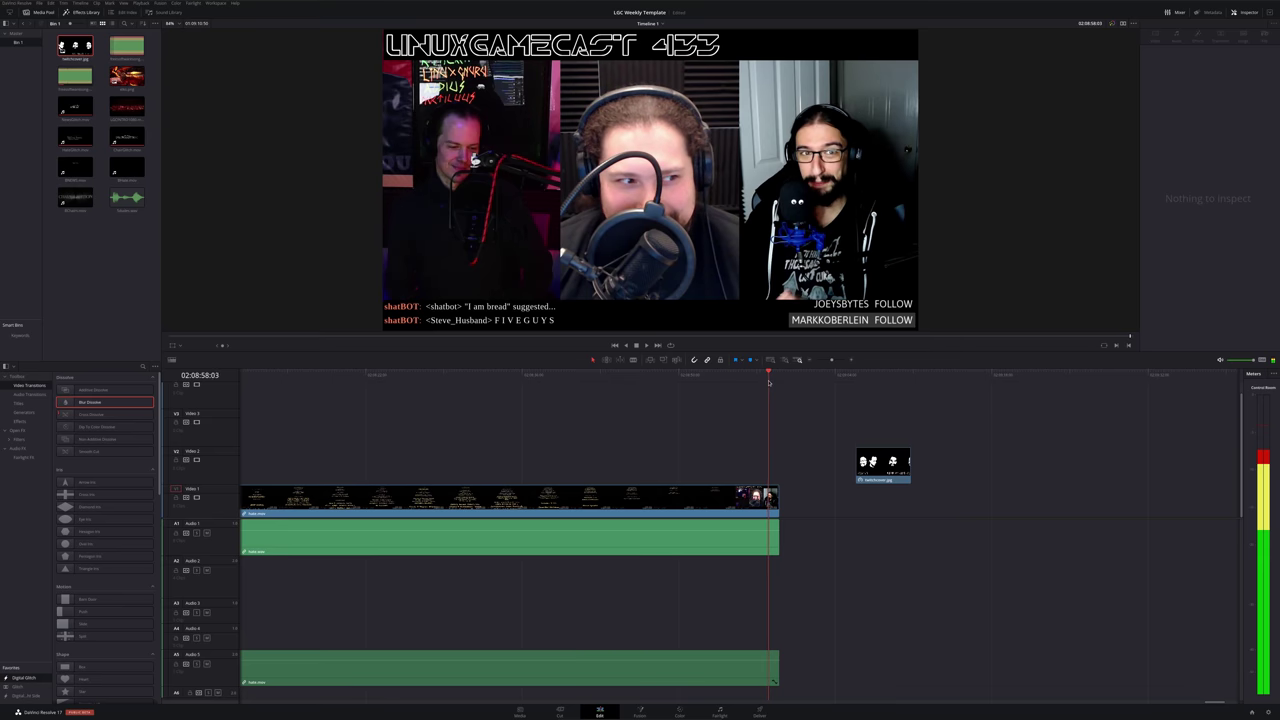
pyautogui.moveTo(673, 380); pyautogui.dragTo(747, 376)
pyautogui.click(880, 468)
pyautogui.moveTo(879, 469); pyautogui.dragTo(773, 462)
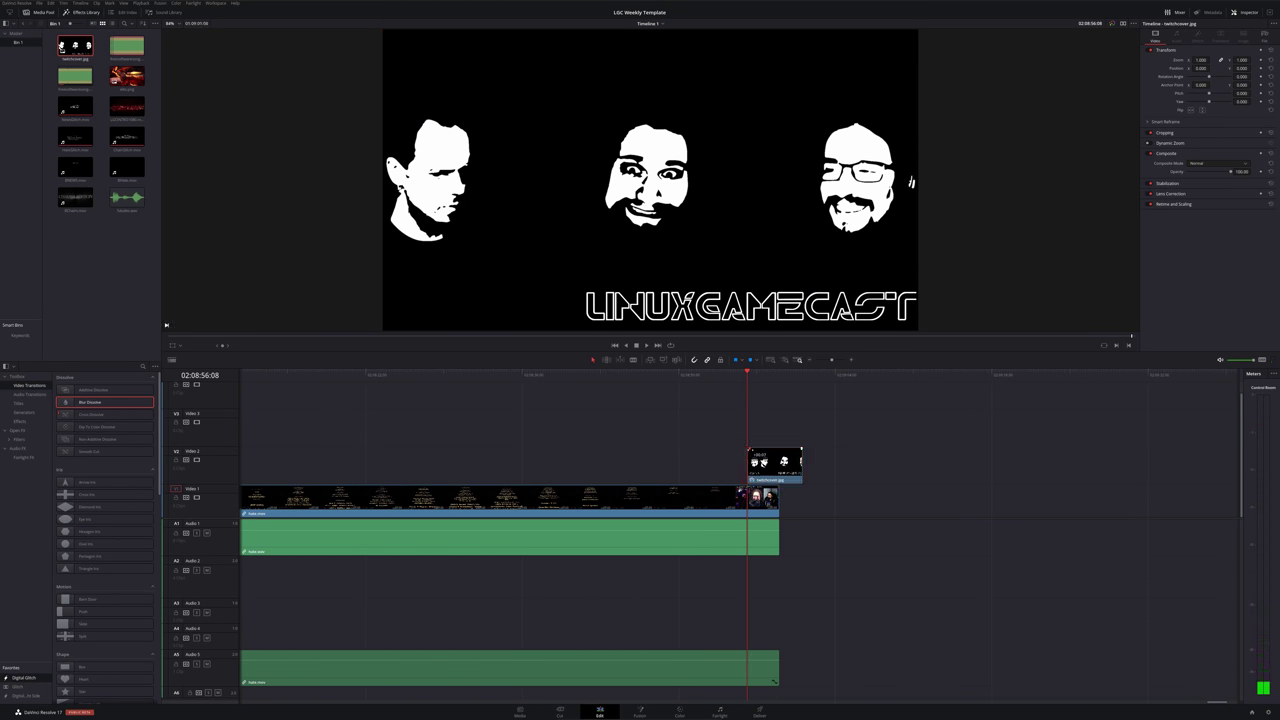
pyautogui.moveTo(773, 462); pyautogui.dragTo(851, 461)
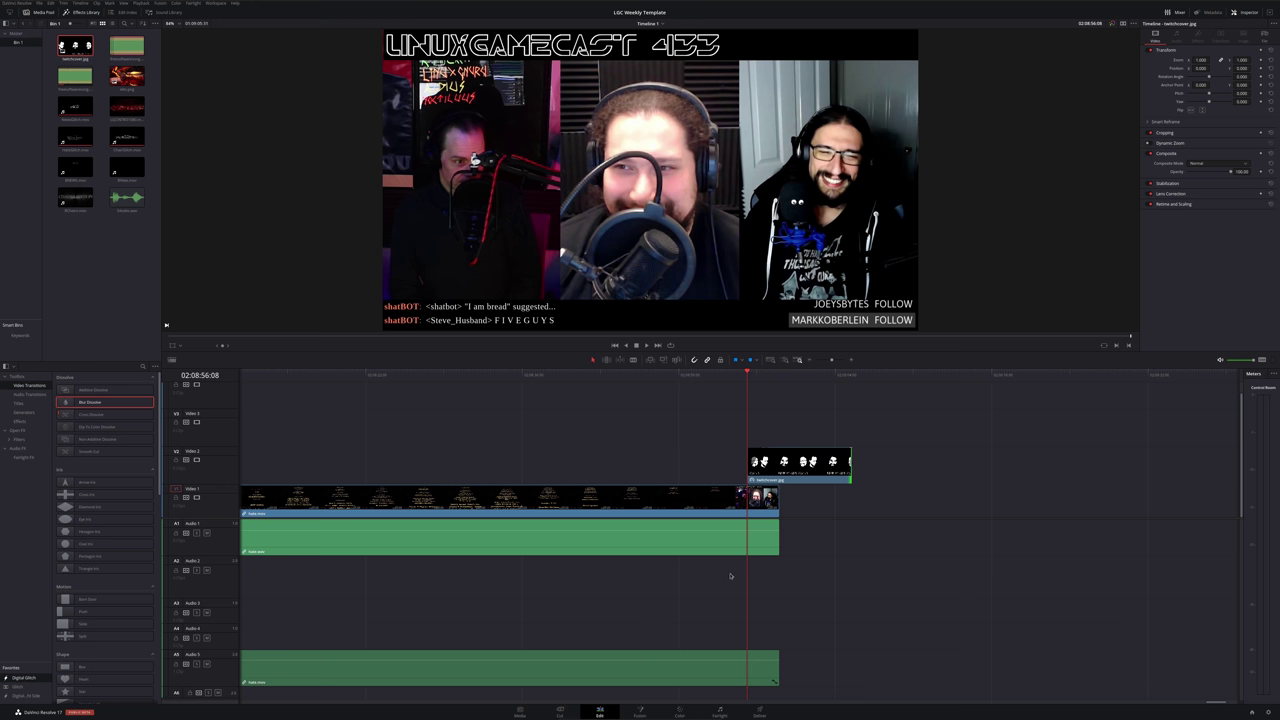
# Unlink and delete the long Audio 5 clip, then drop the music file onto A5 near the ending
pyautogui.scroll(-5, 730, 576)
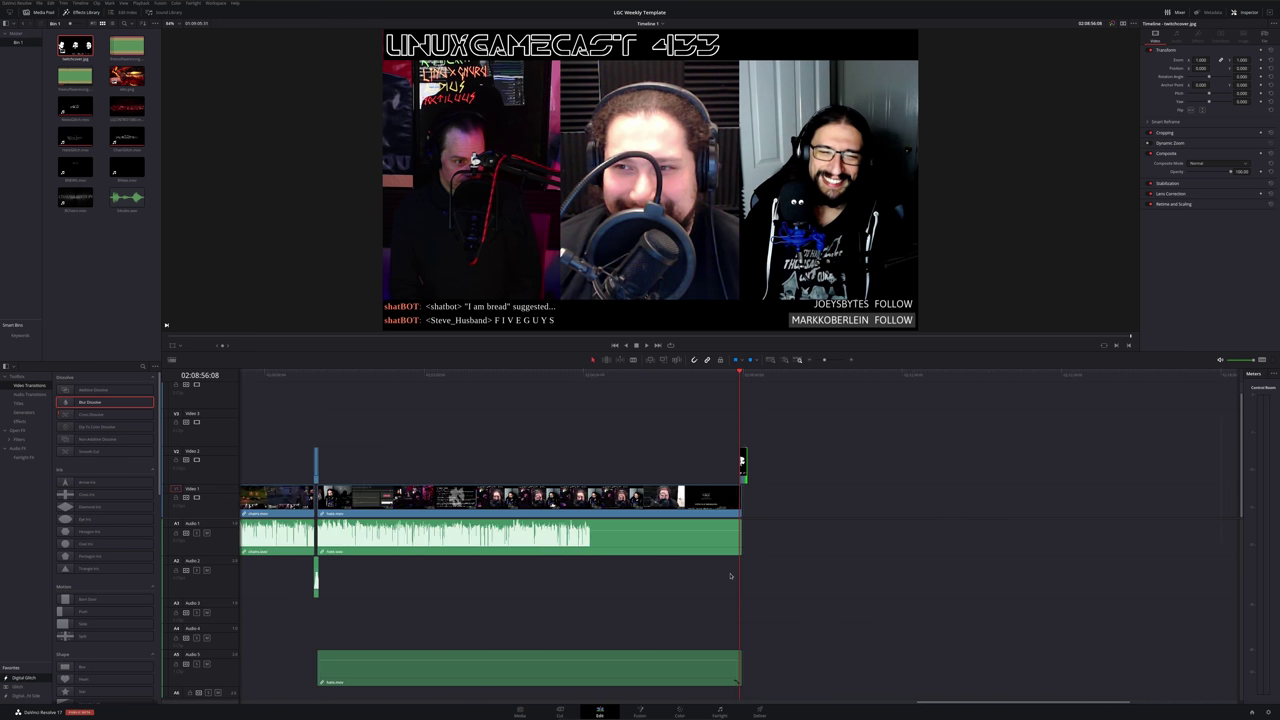
pyautogui.hscroll(-2, 730, 576)
pyautogui.hscroll(-2, 730, 576)
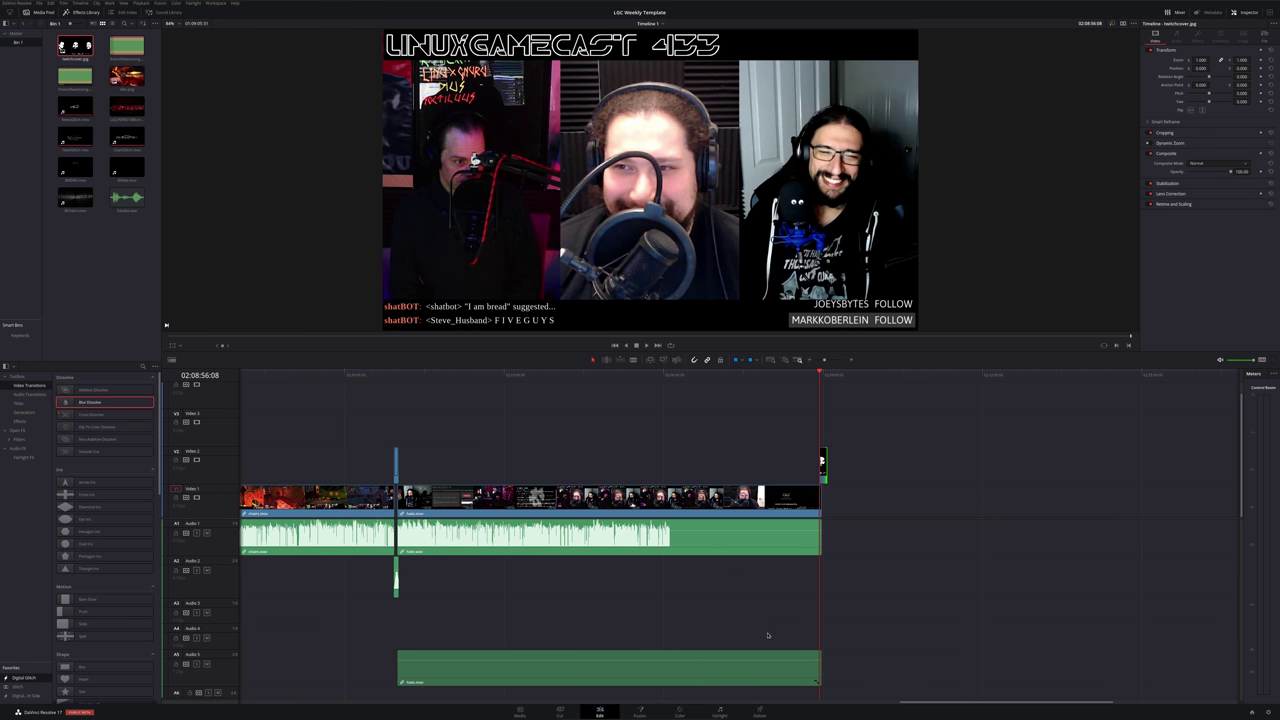
pyautogui.moveTo(803, 377); pyautogui.dragTo(679, 392)
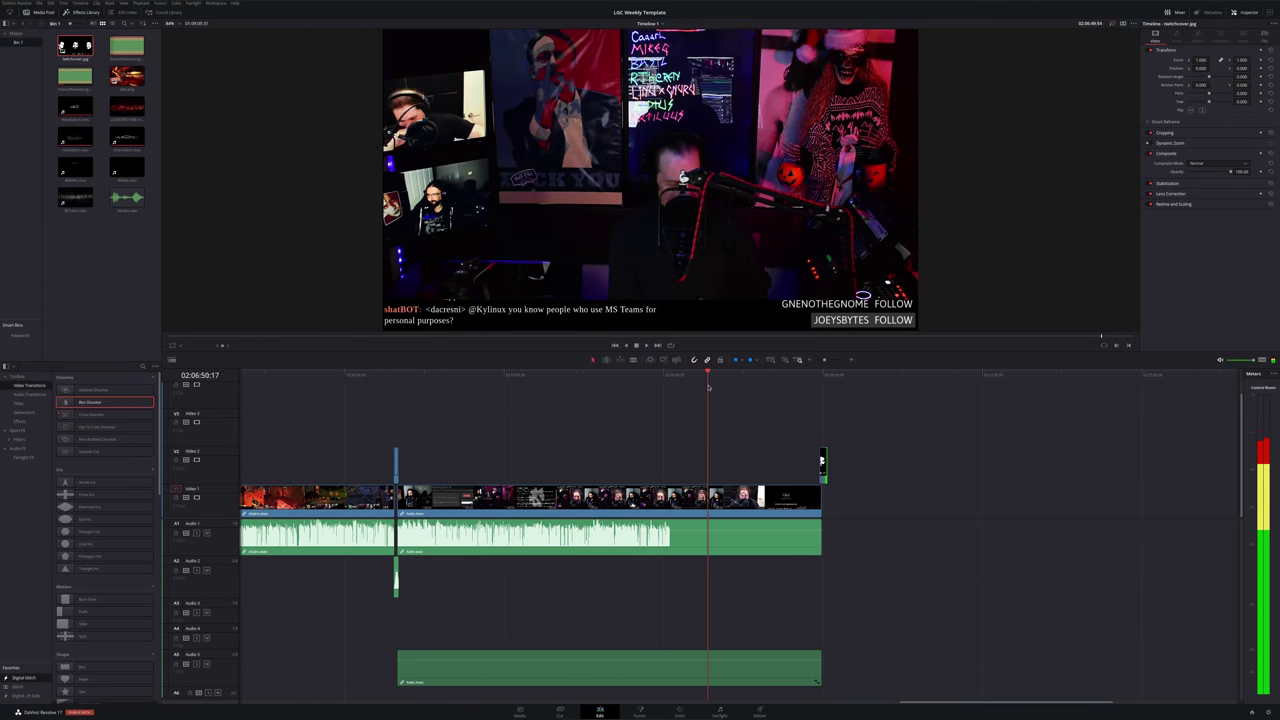
pyautogui.press('space')
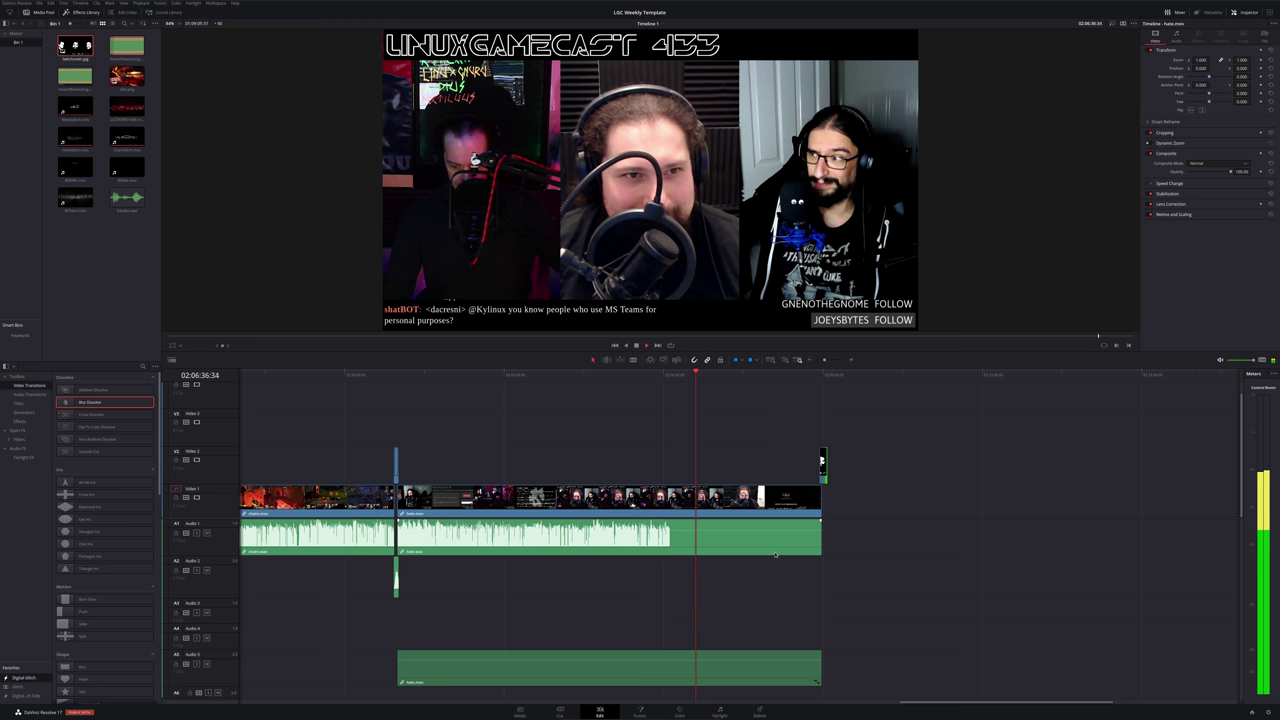
pyautogui.click(760, 673)
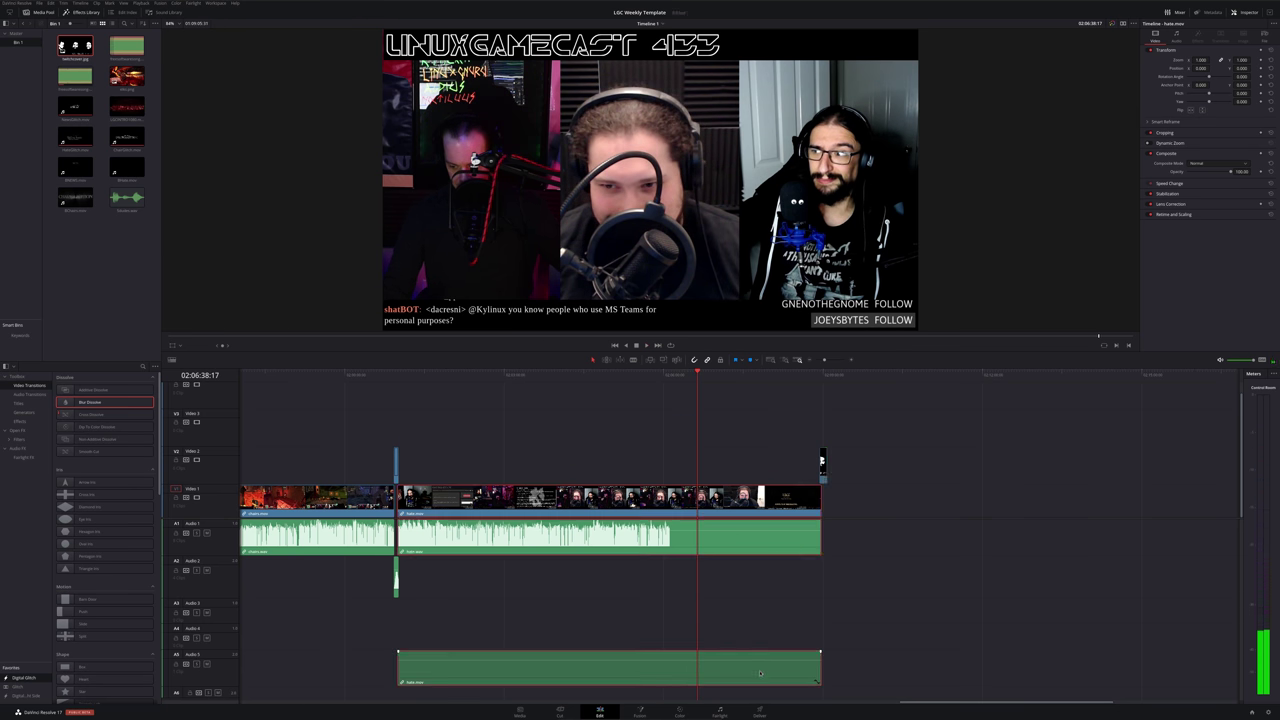
pyautogui.rightClick(741, 667)
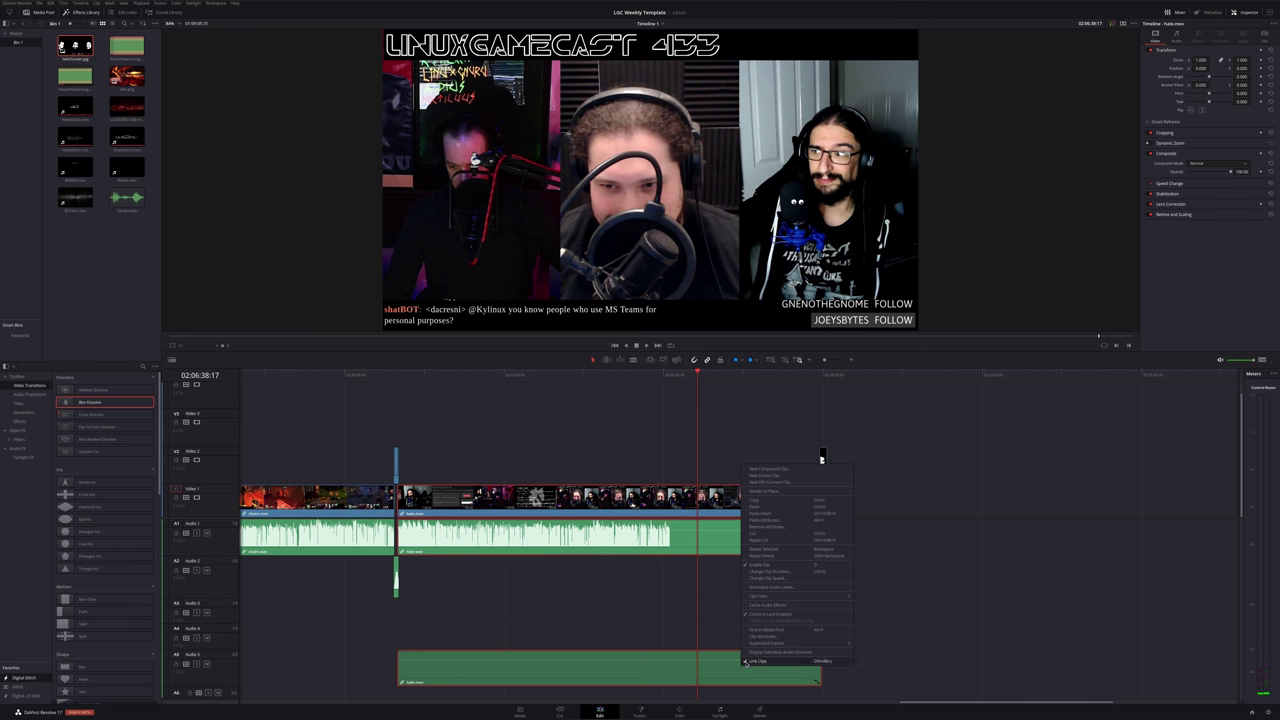
pyautogui.click(756, 661)
pyautogui.press('Delete')
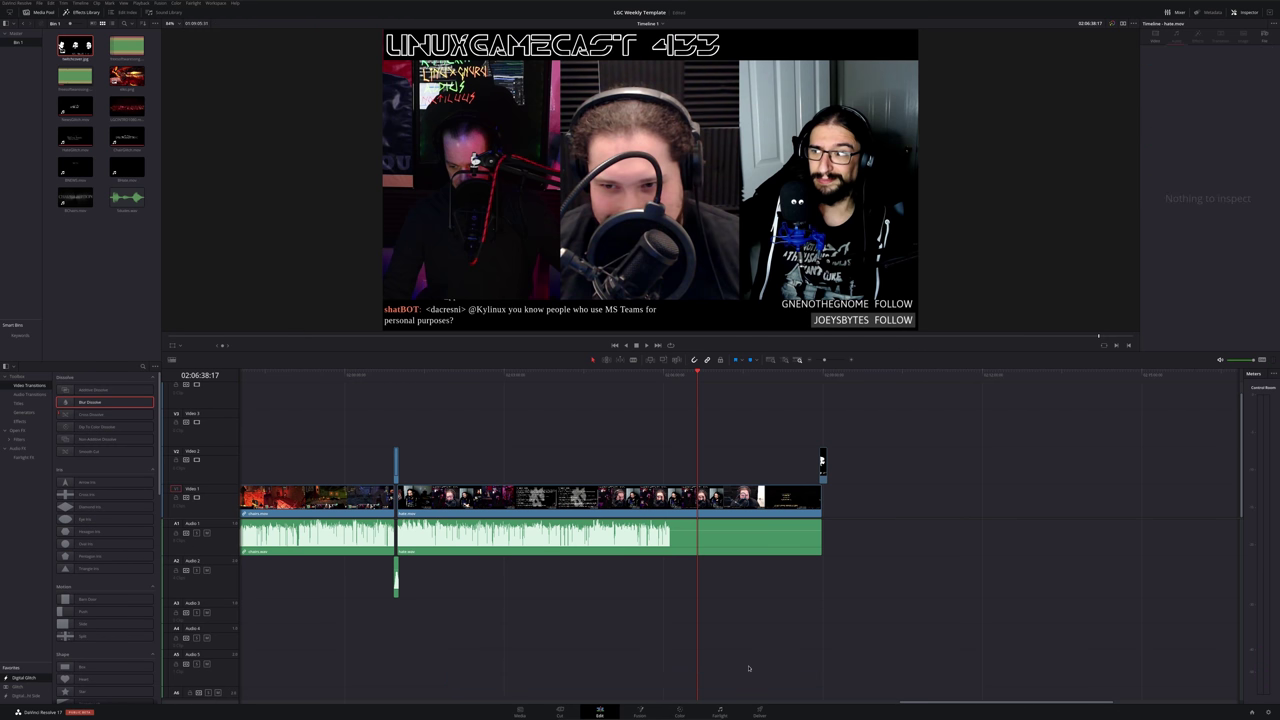
pyautogui.moveTo(127, 46)
pyautogui.mouseDown()
pyautogui.moveTo(617, 582)
pyautogui.moveTo(712, 663)
pyautogui.mouseUp()
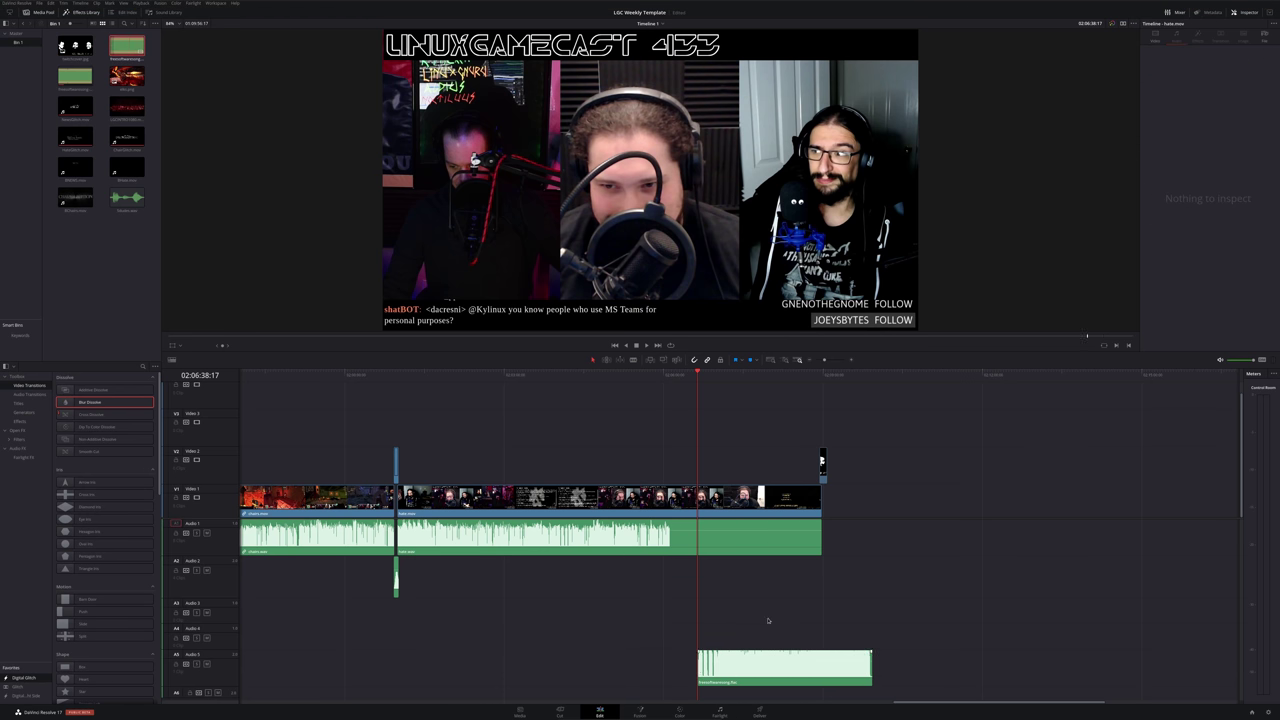
# Lower the Audio 5 music bed's volume so it sits under the ending, and replay it
pyautogui.press('space')
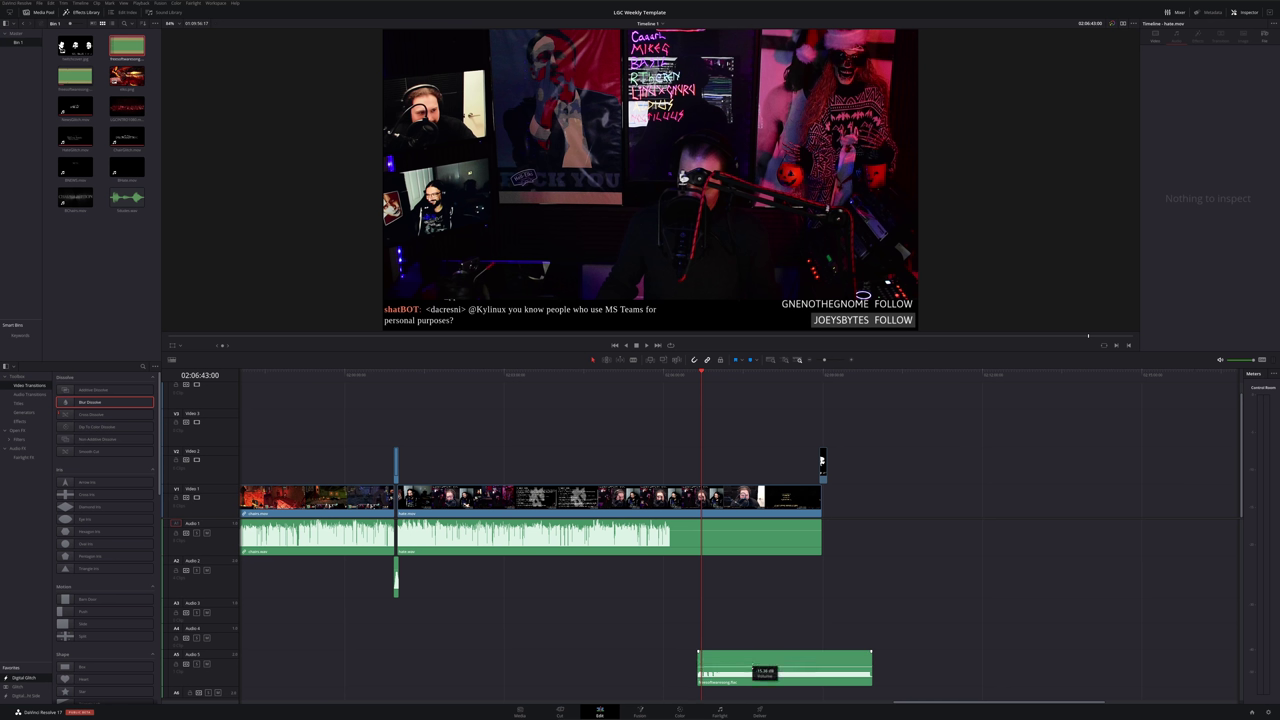
pyautogui.press('space')
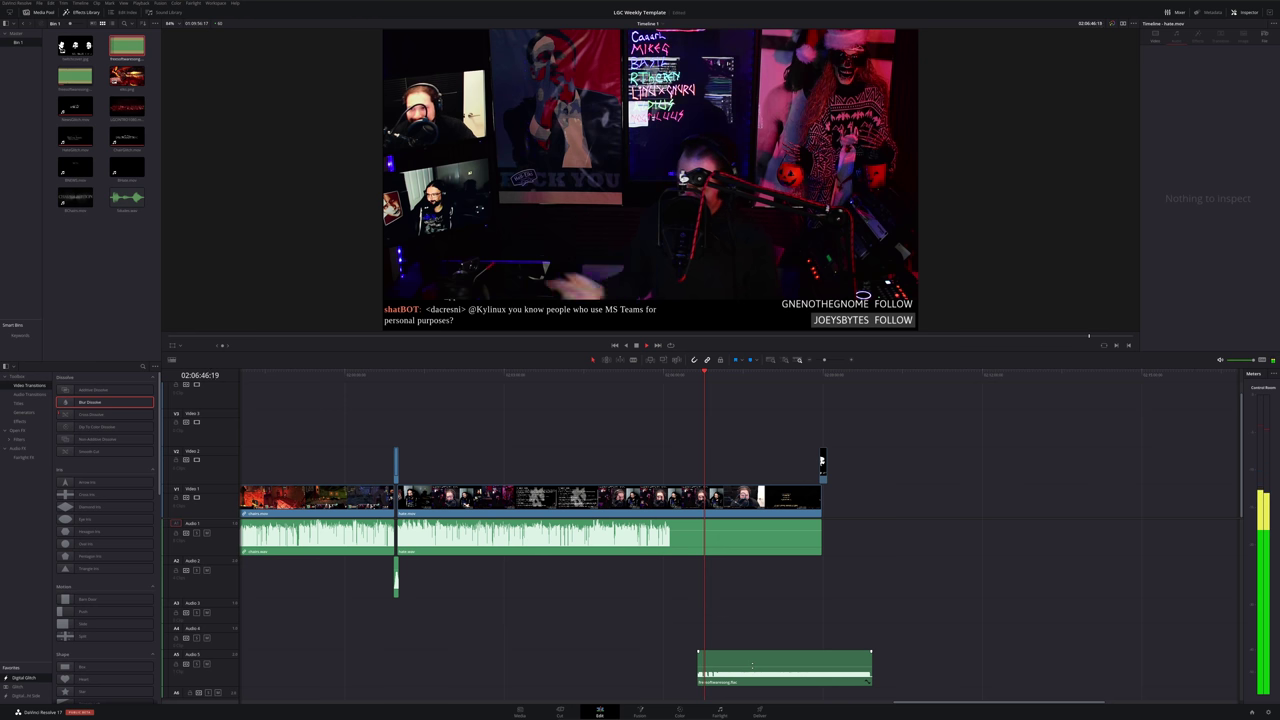
pyautogui.click(752, 664)
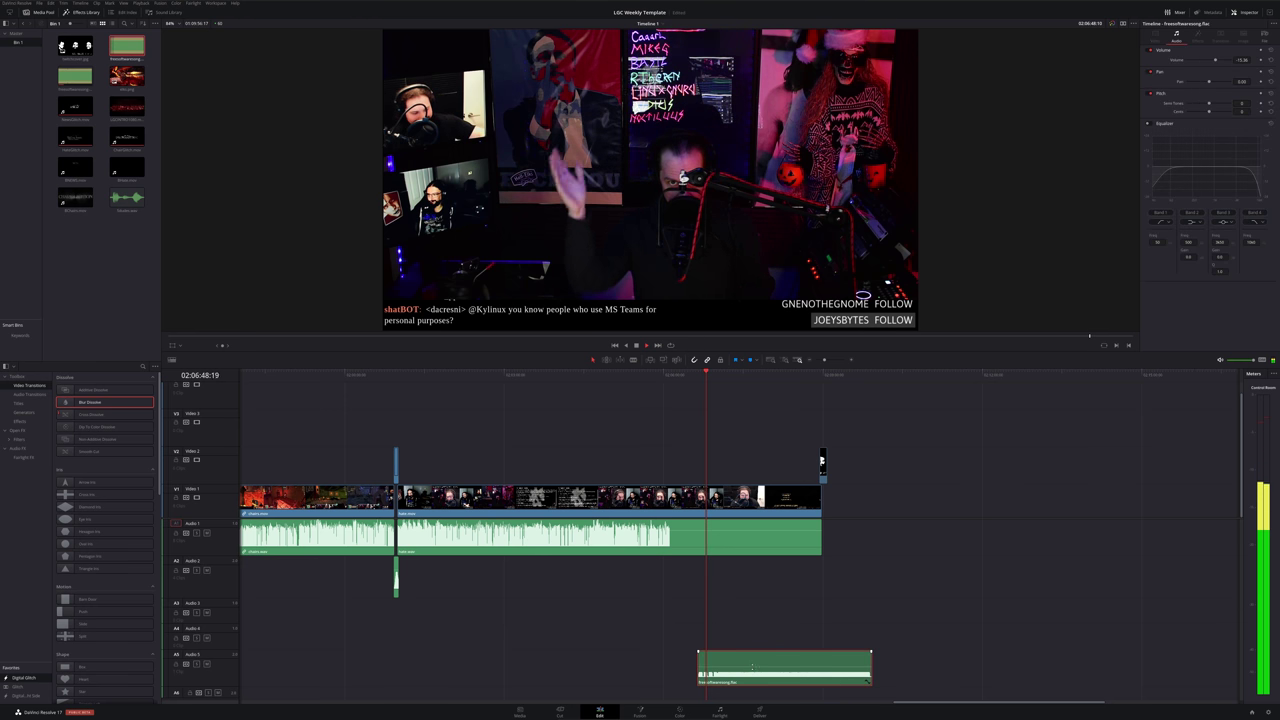
pyautogui.moveTo(752, 665); pyautogui.dragTo(752, 669)
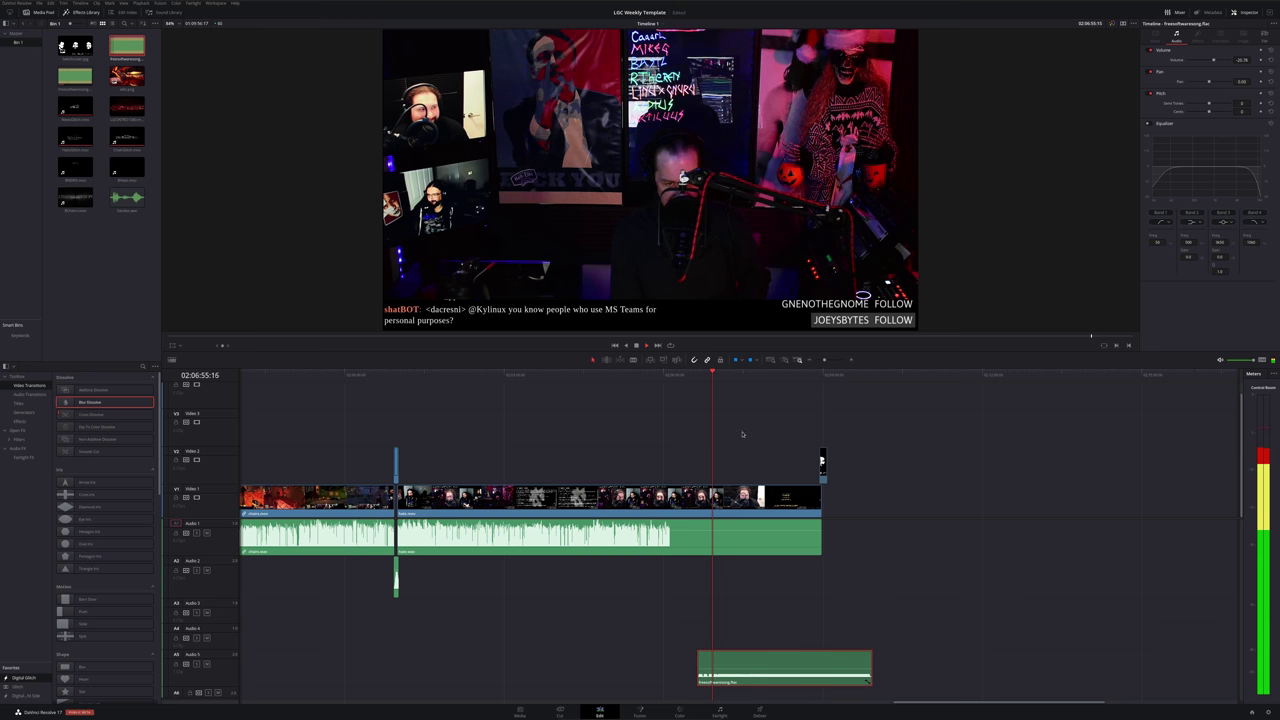
pyautogui.click(695, 377)
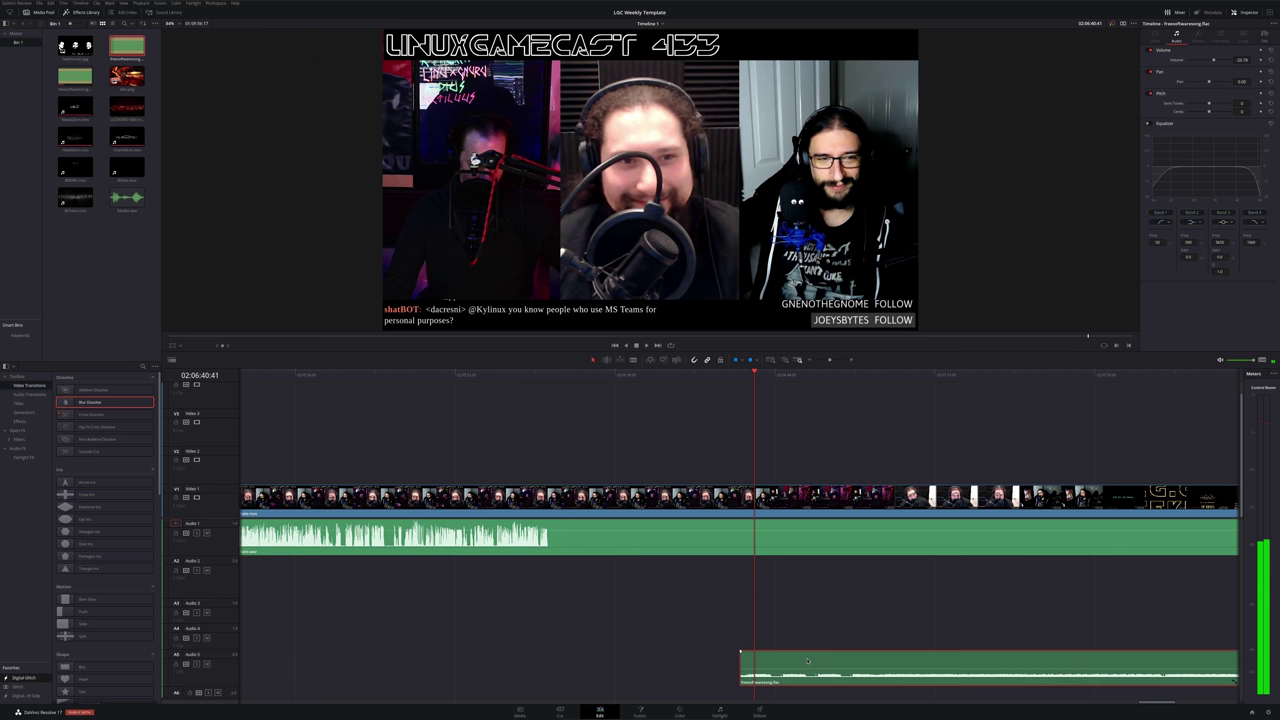
# Nudge the Audio 5 music bed slightly later, replay it, then jump to the closing credits
pyautogui.moveTo(808, 660); pyautogui.dragTo(822, 659)
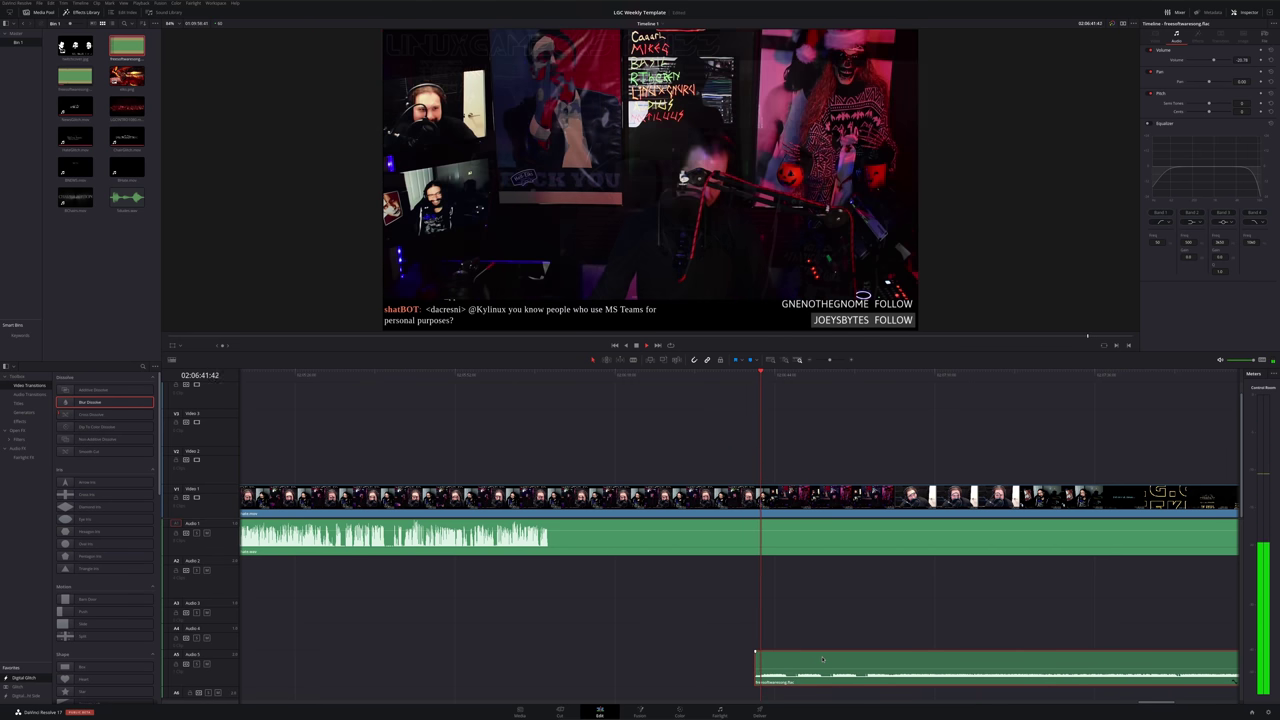
pyautogui.moveTo(820, 665); pyautogui.dragTo(828, 665)
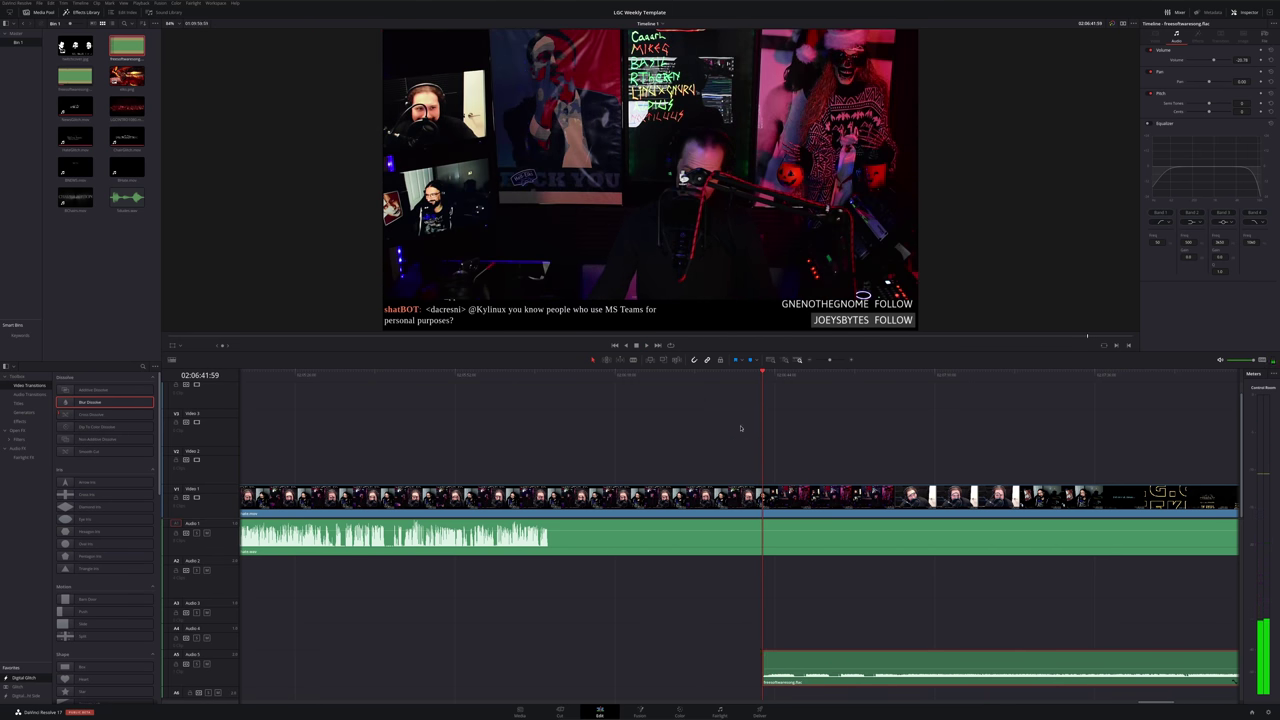
pyautogui.press('/')
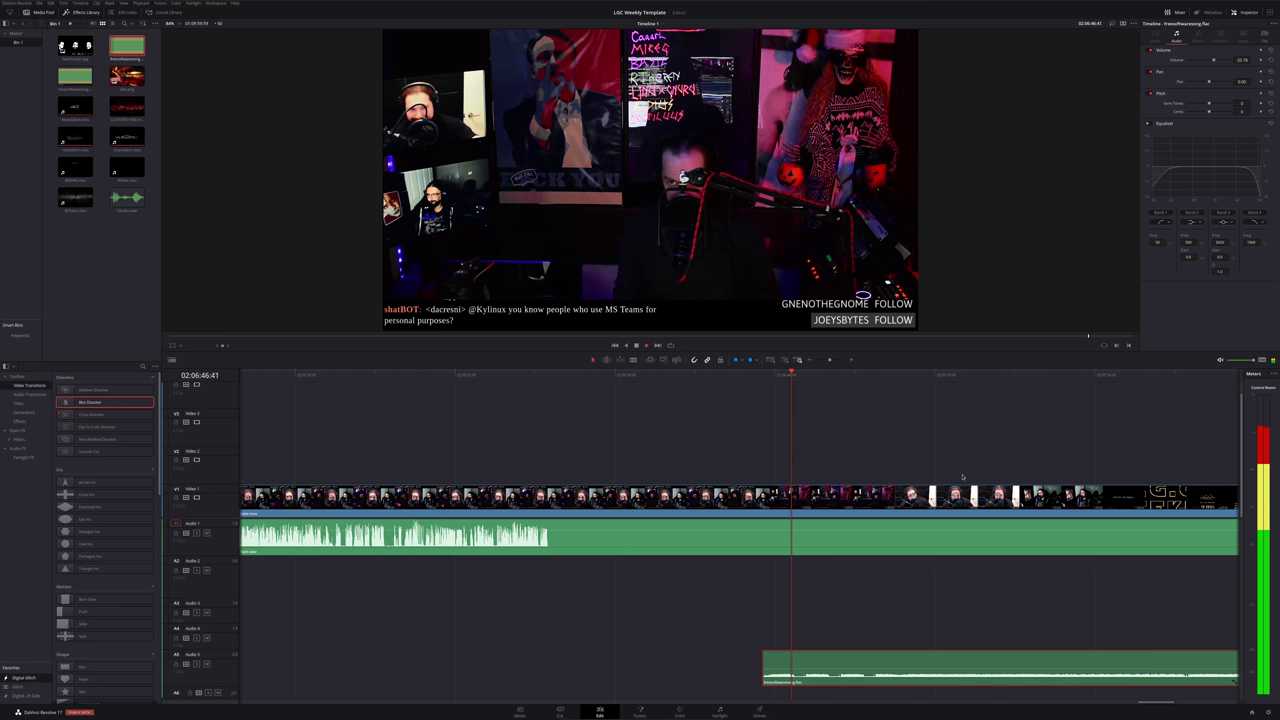
pyautogui.hscroll(2, 820, 584)
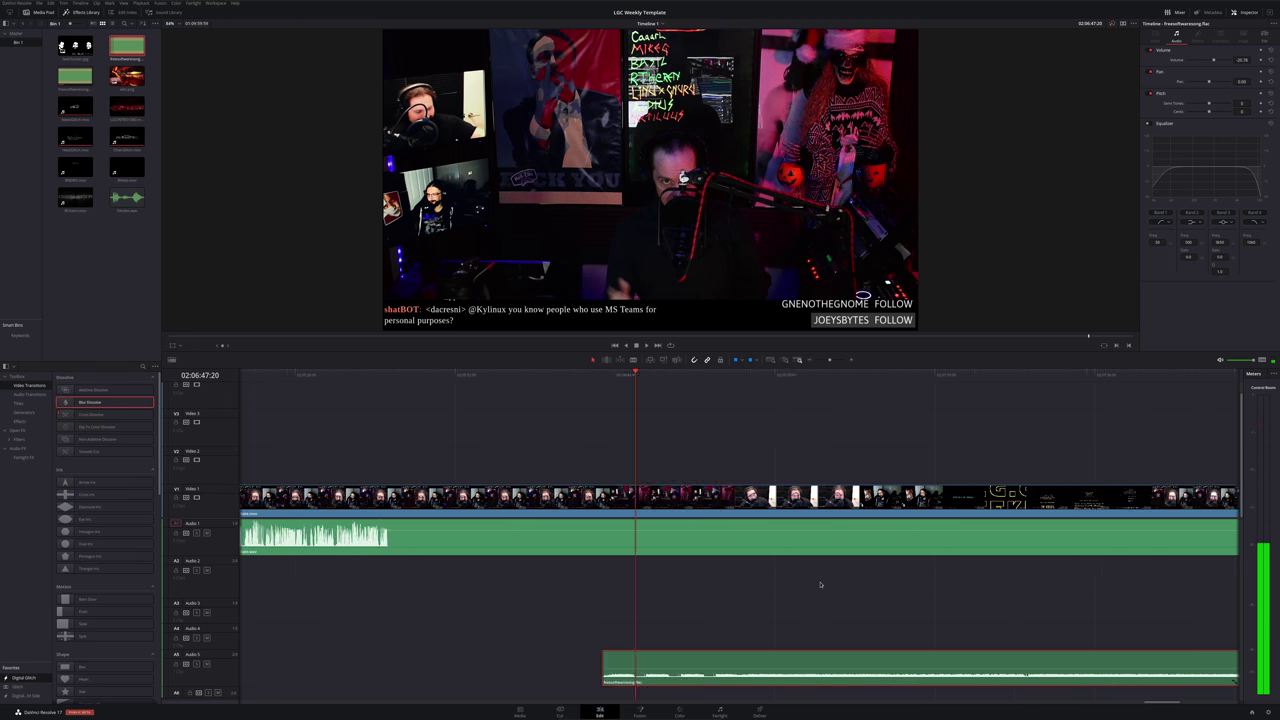
pyautogui.hscroll(4, 820, 584)
pyautogui.click(798, 378)
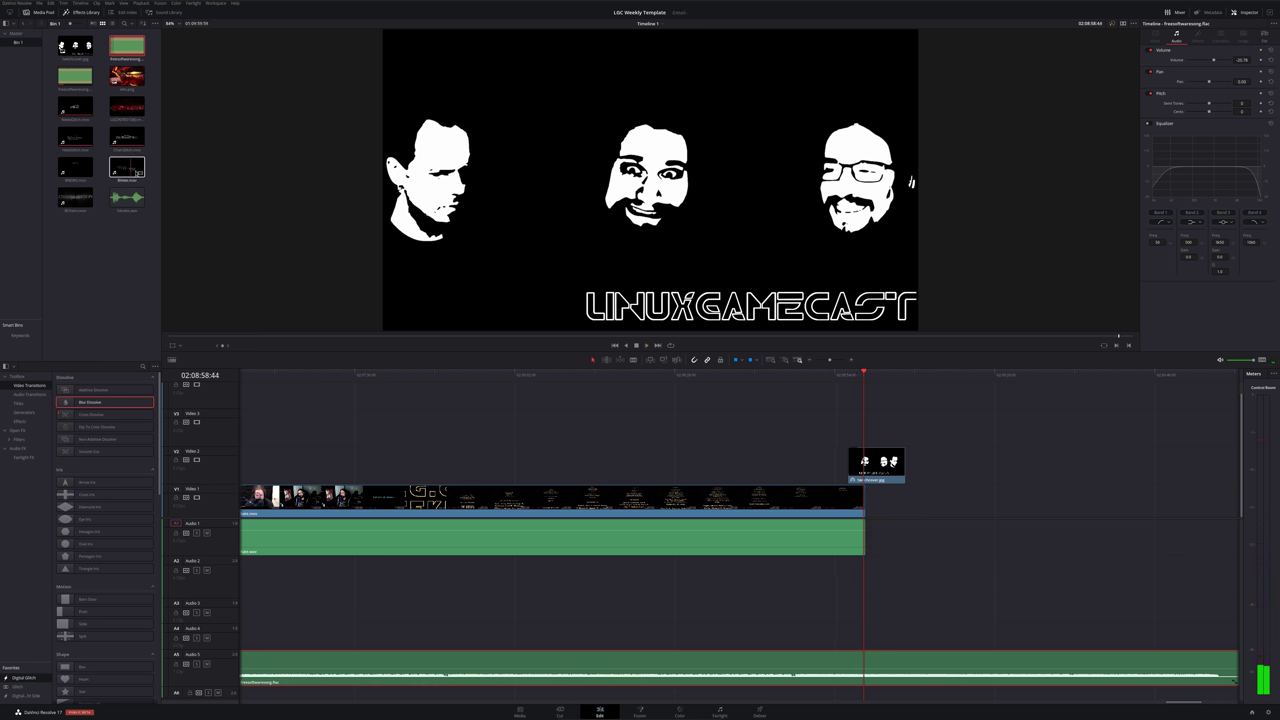
# Place 5ducks.wav on Audio 1 right after the episode's end and play the new ending
pyautogui.click(127, 200)
pyautogui.moveTo(127, 200); pyautogui.dragTo(895, 535)
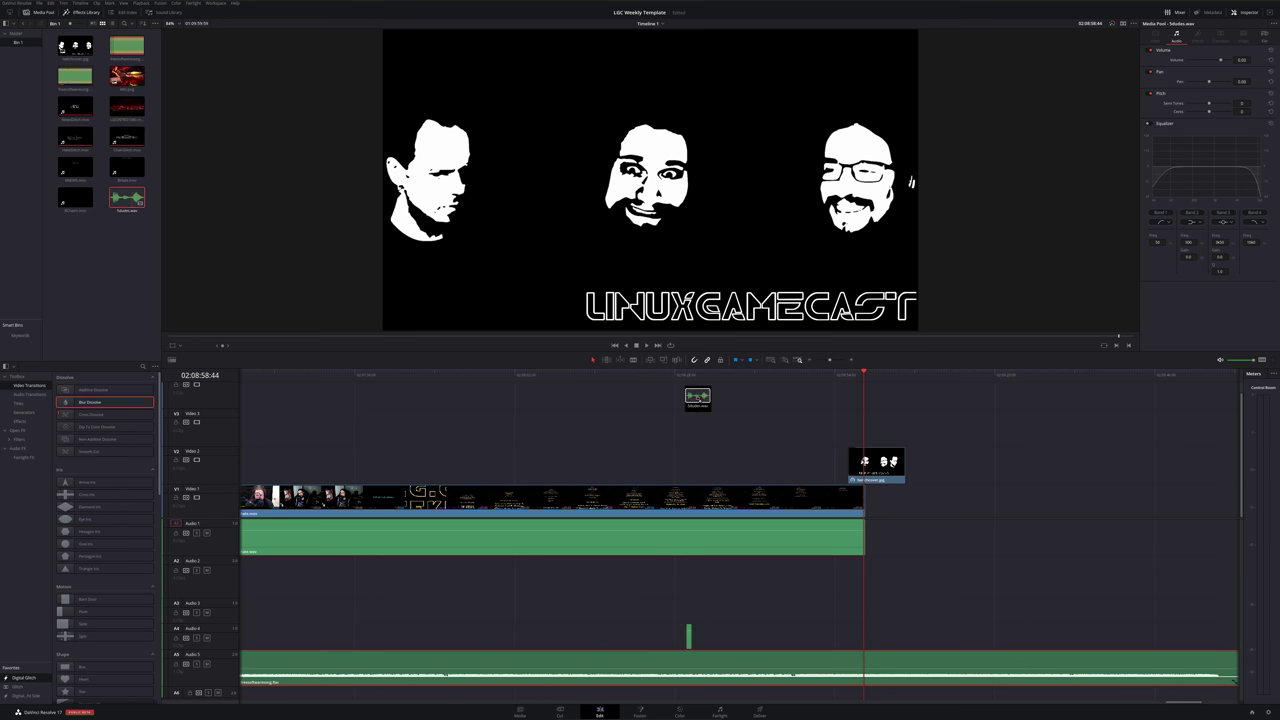
pyautogui.hotkey('ctrl', '=')
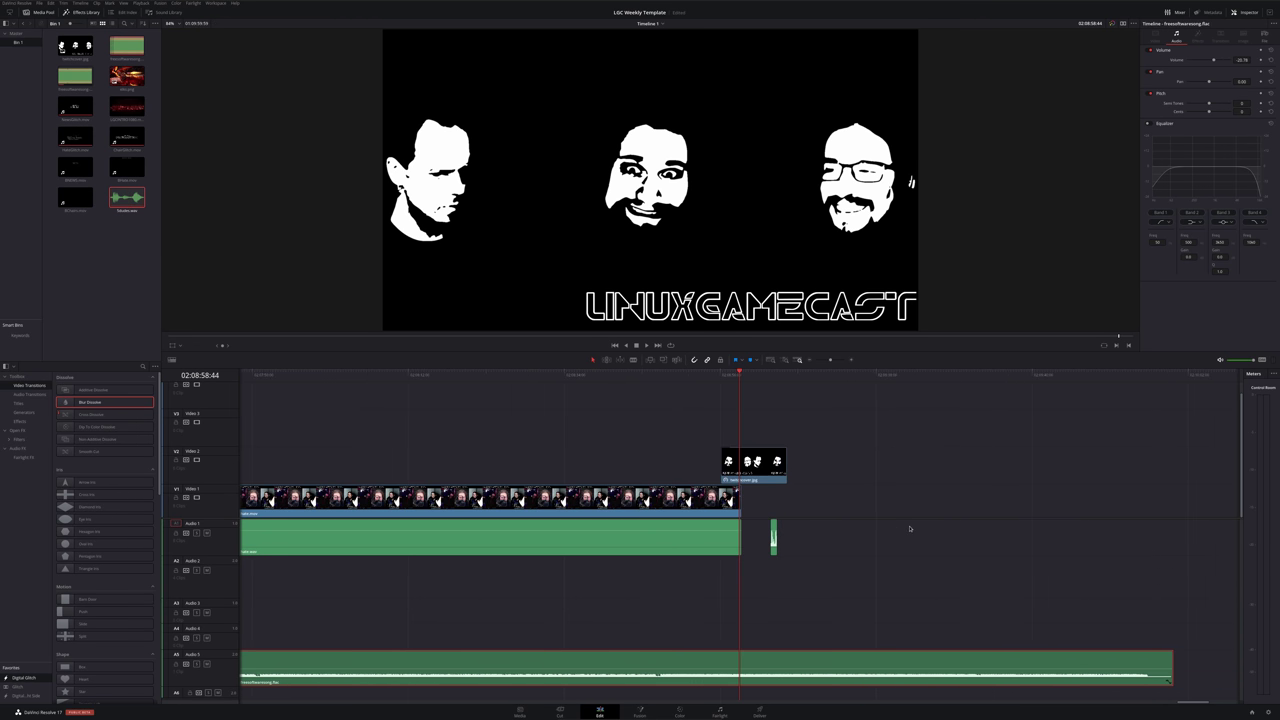
pyautogui.hotkey('ctrl', '=')
pyautogui.hotkey('ctrl', '=')
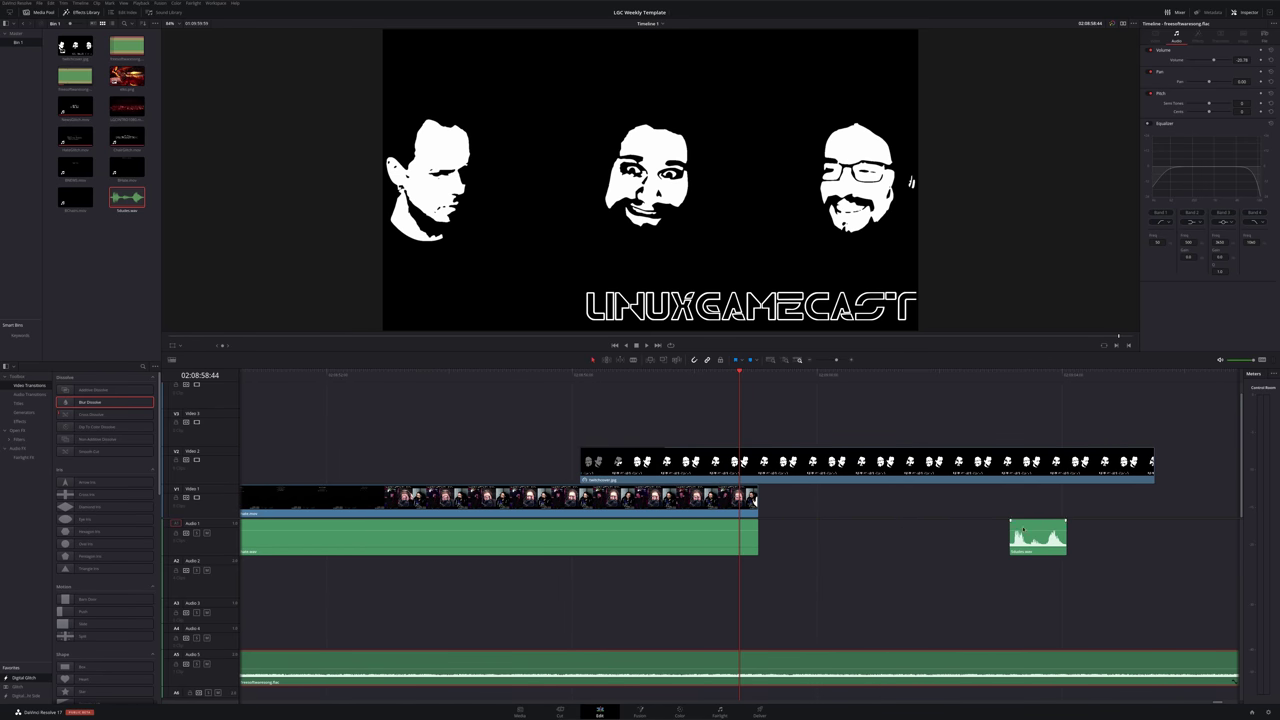
pyautogui.moveTo(1023, 530); pyautogui.dragTo(893, 541)
pyautogui.press('space')
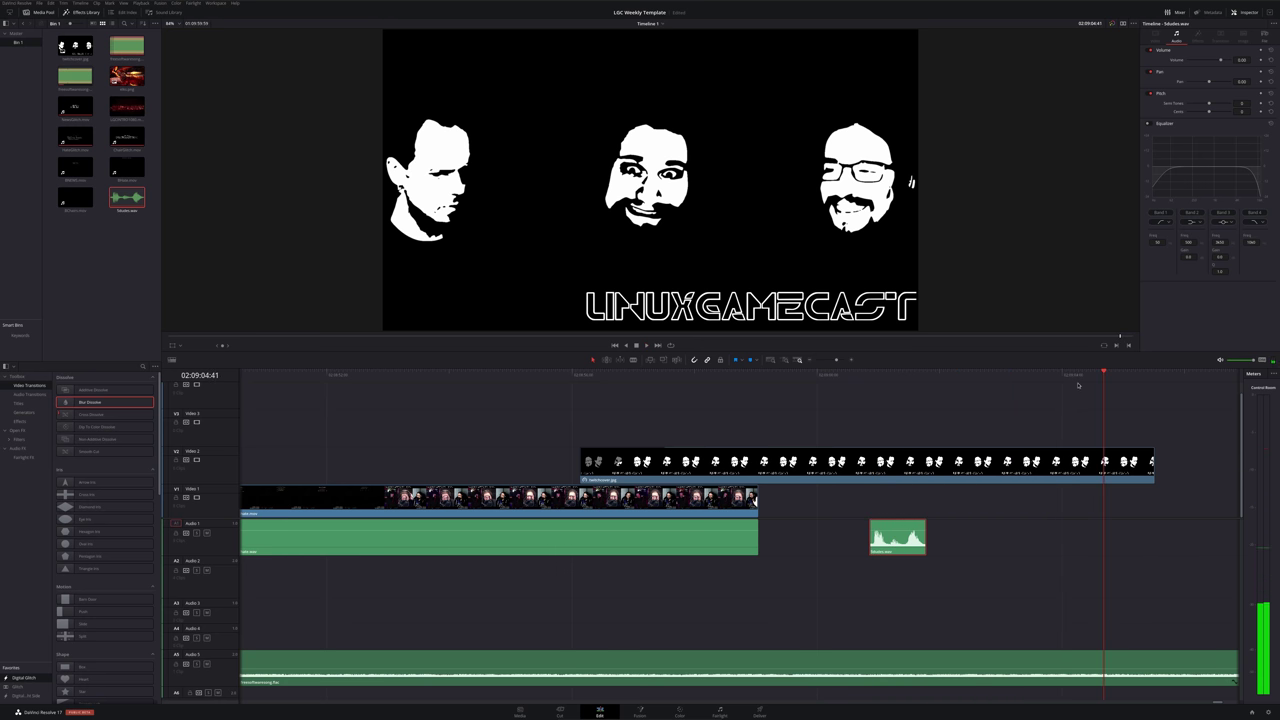
# Split the music bed at the cover image's end, delete the remainder, and fade it out
pyautogui.moveTo(1112, 378); pyautogui.dragTo(1154, 376)
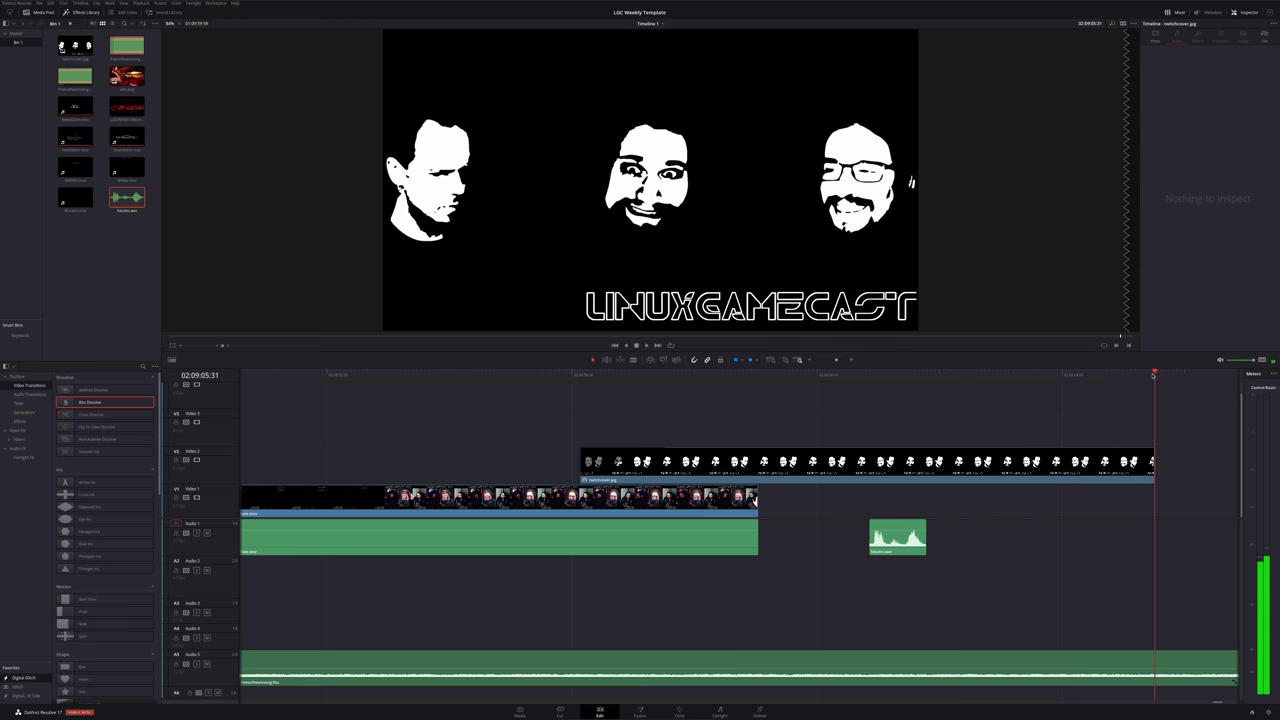
pyautogui.hotkey('ctrl', 'b')
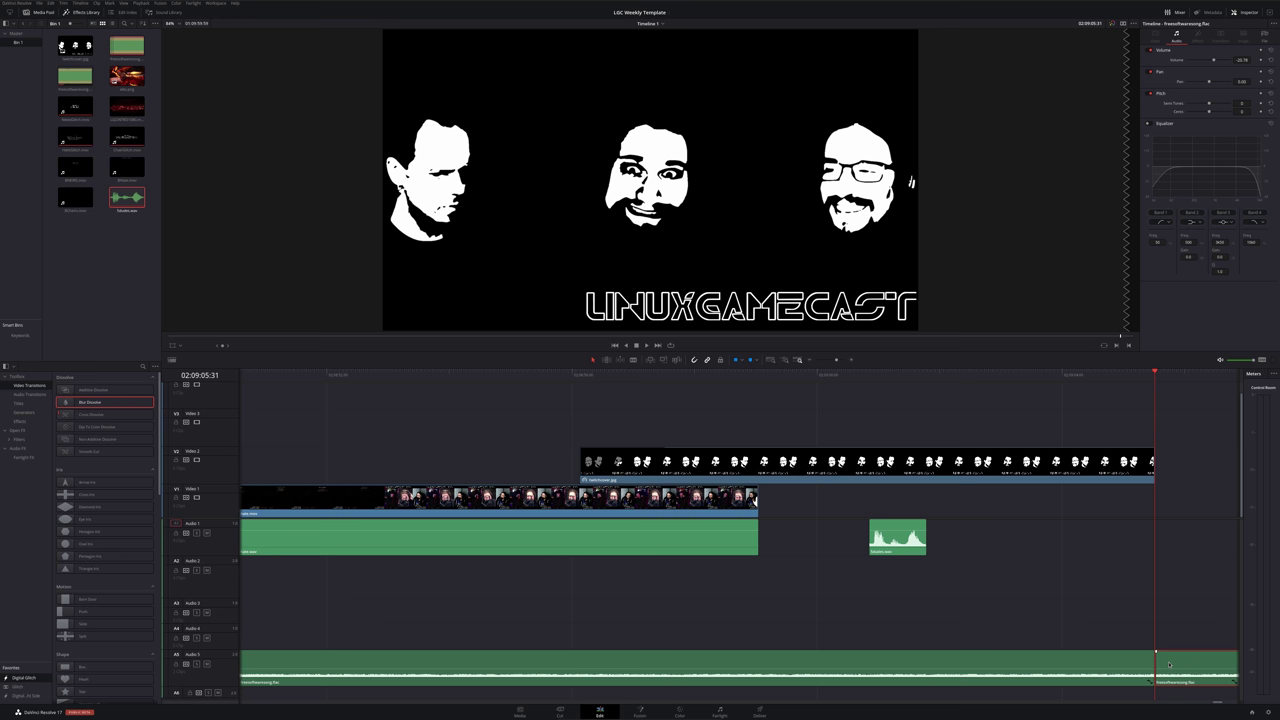
pyautogui.press('Delete')
pyautogui.moveTo(1148, 652); pyautogui.dragTo(944, 649)
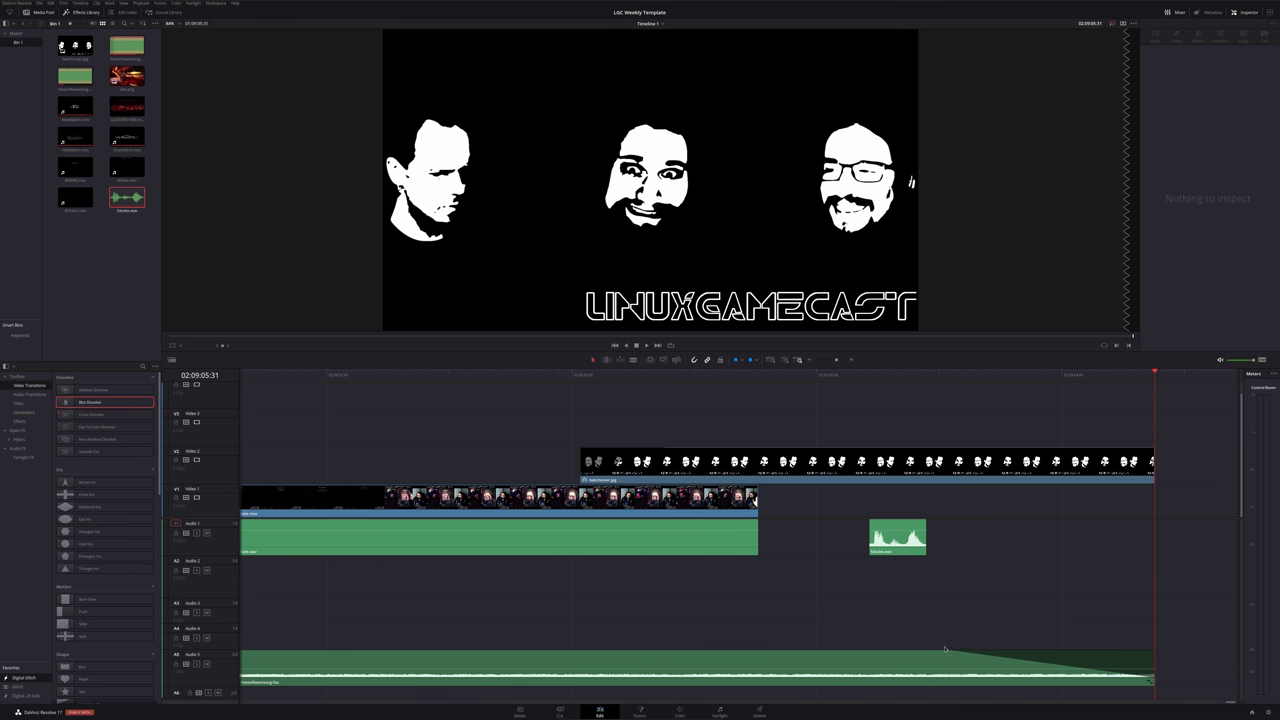
# Play back the fade-out, then return to the start of the timeline
pyautogui.click(724, 394)
pyautogui.press('space')
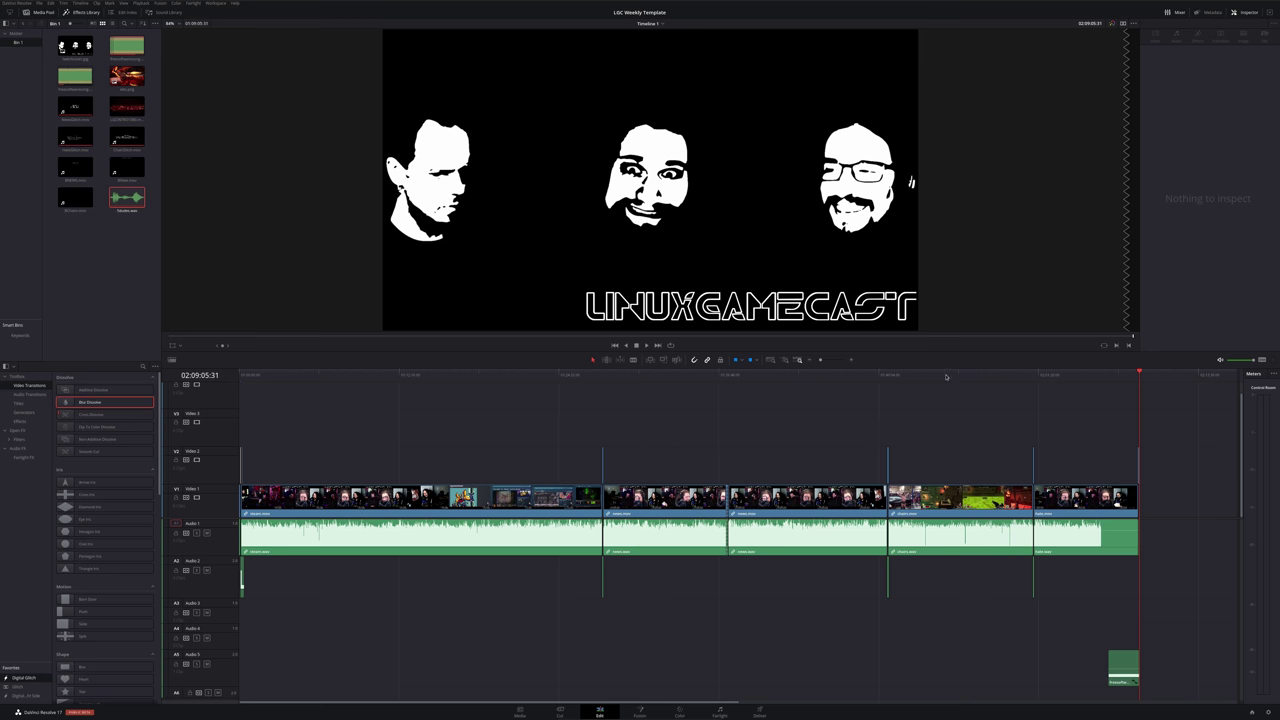
pyautogui.click(830, 374)
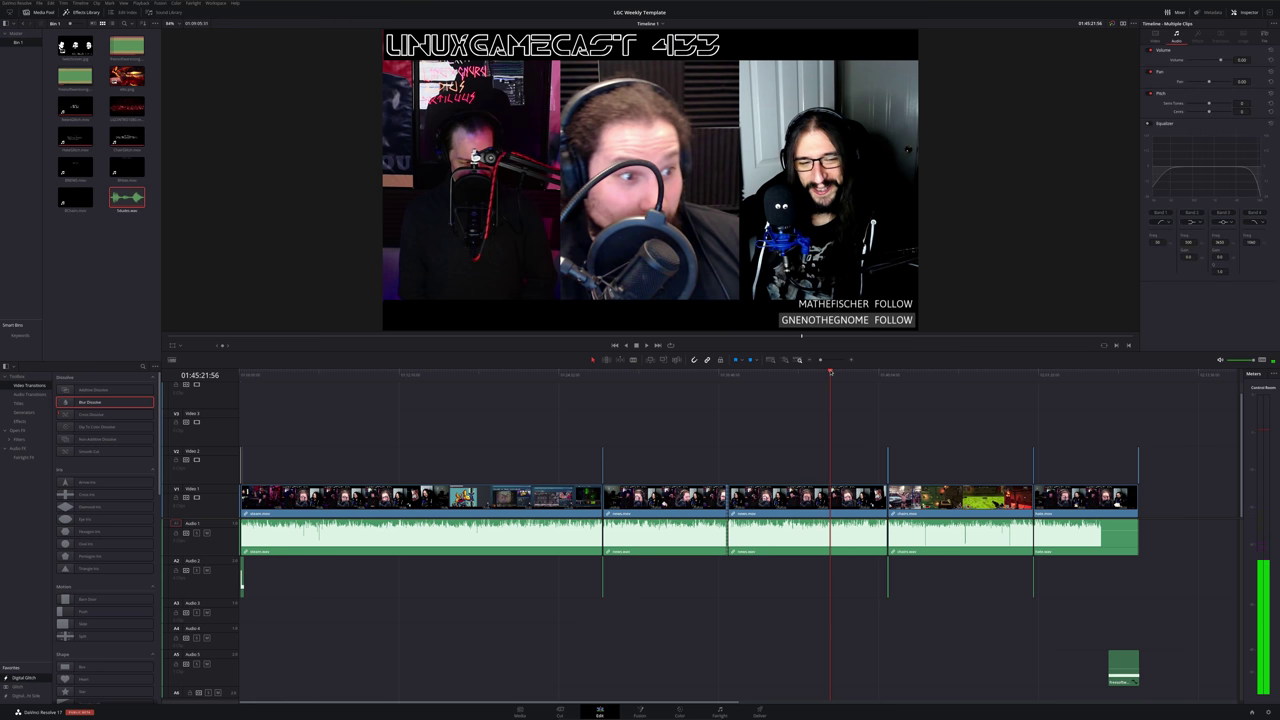
pyautogui.click(534, 376)
pyautogui.press('Home')
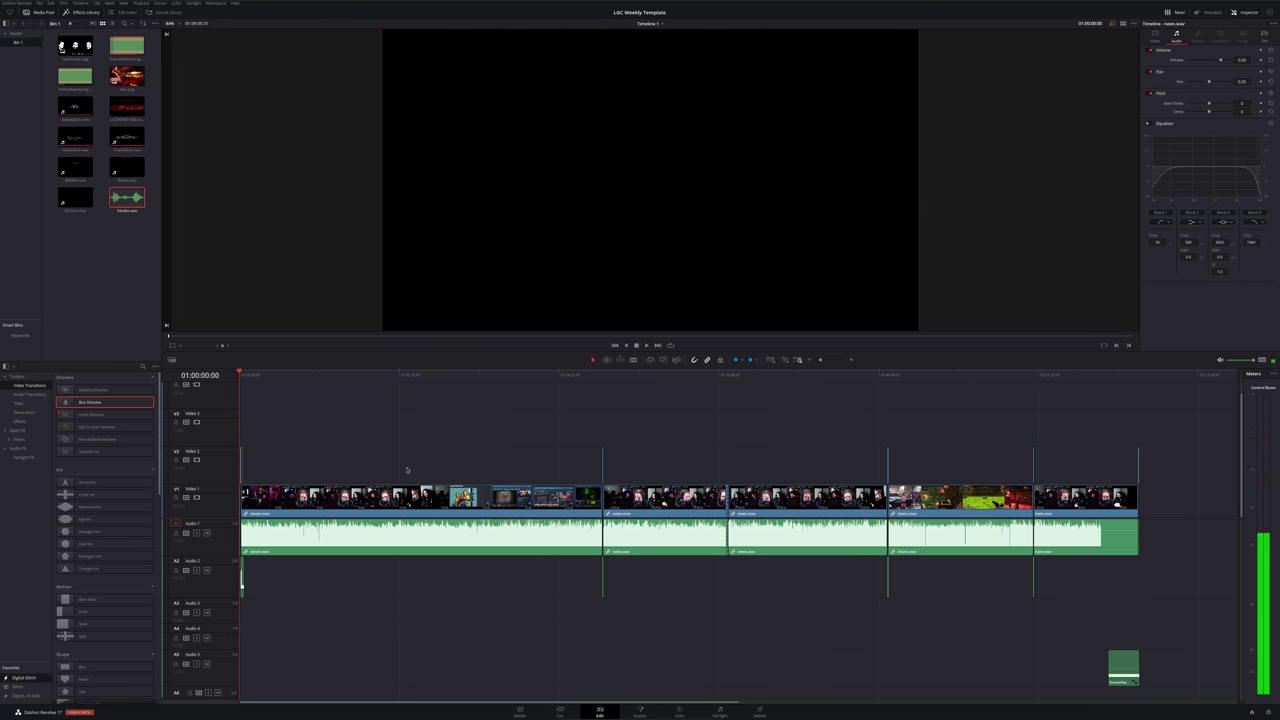
# Shorten the Blur Dissolve after the opening title and replay it from just before
pyautogui.scroll(3, 407, 470)
pyautogui.scroll(3, 407, 470)
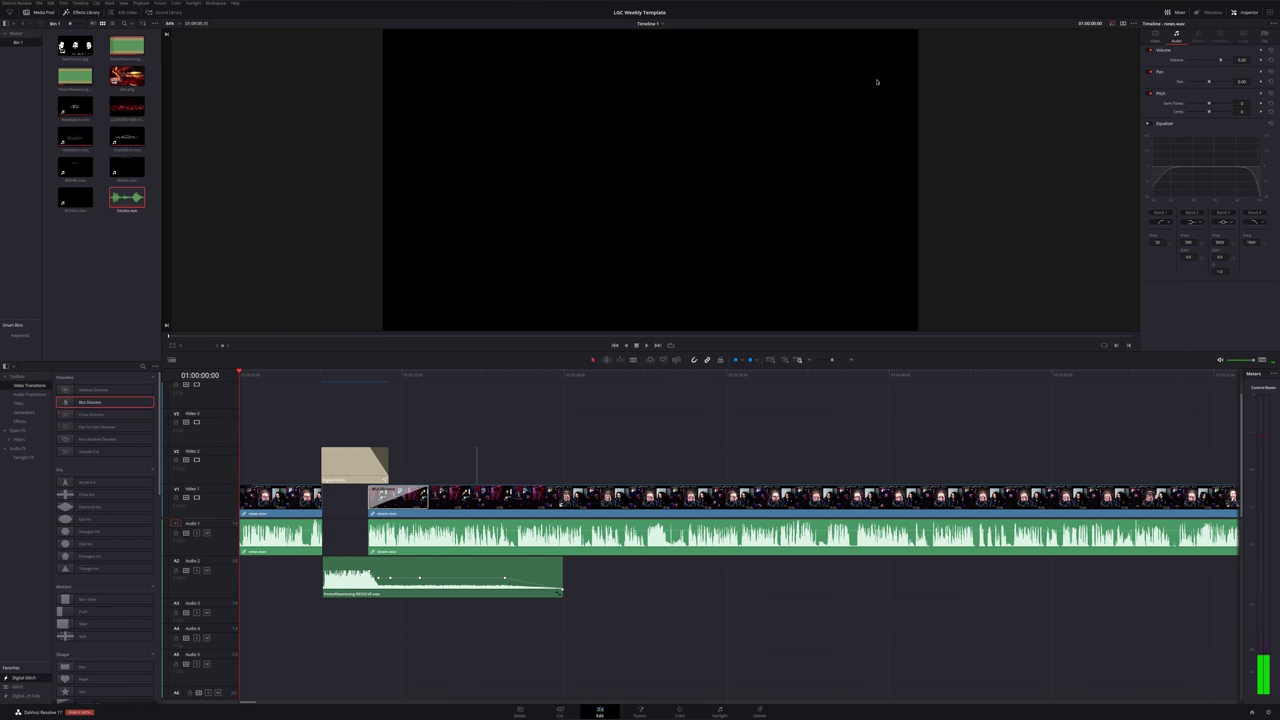
pyautogui.press('space')
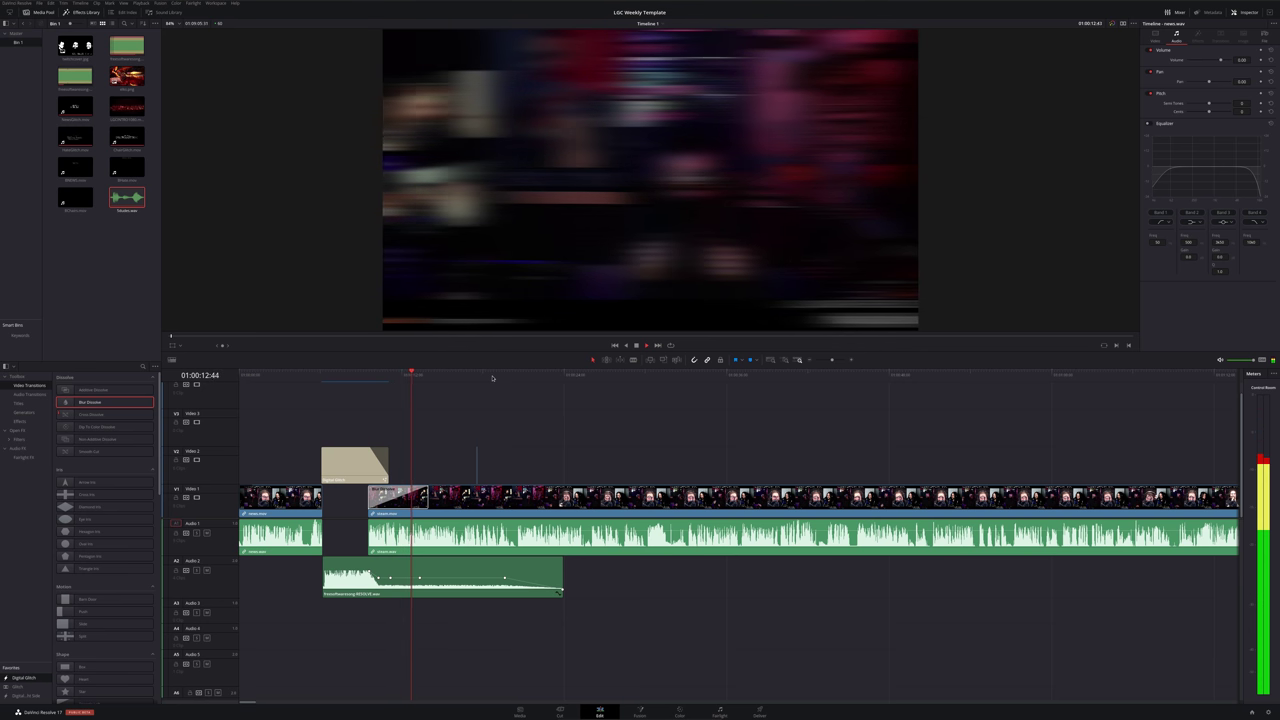
pyautogui.press('space')
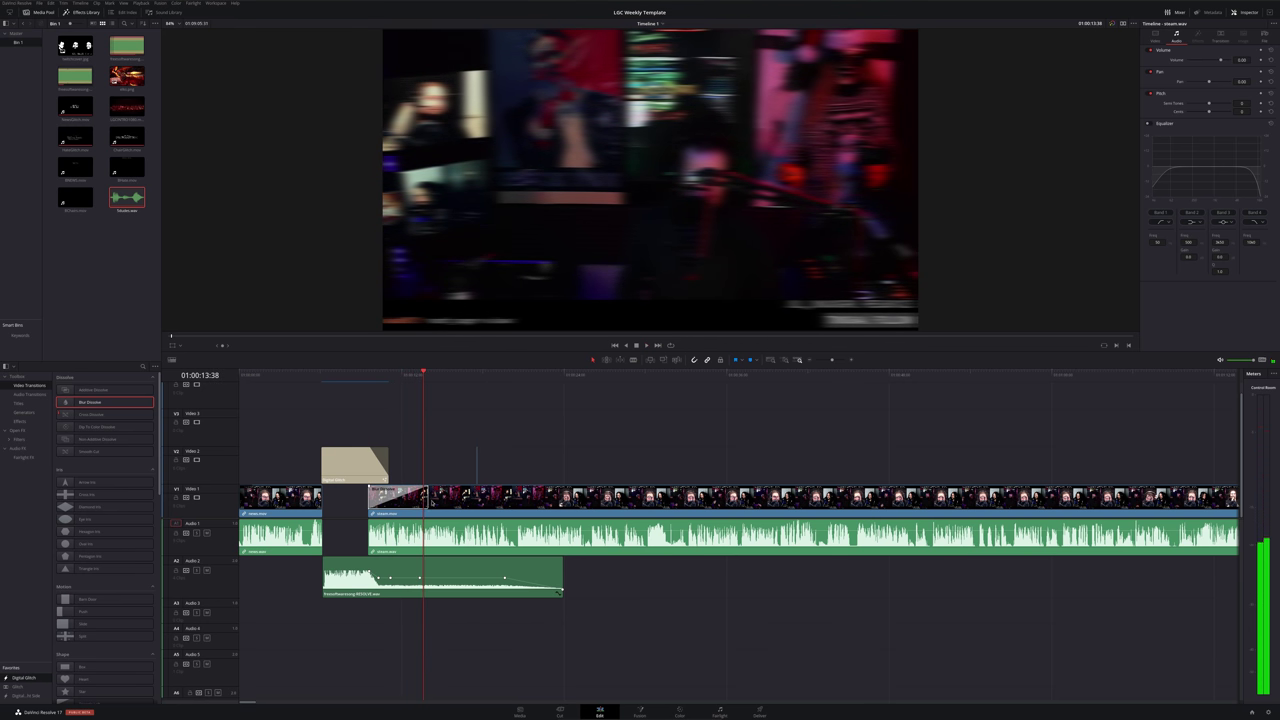
pyautogui.moveTo(425, 497); pyautogui.dragTo(400, 497)
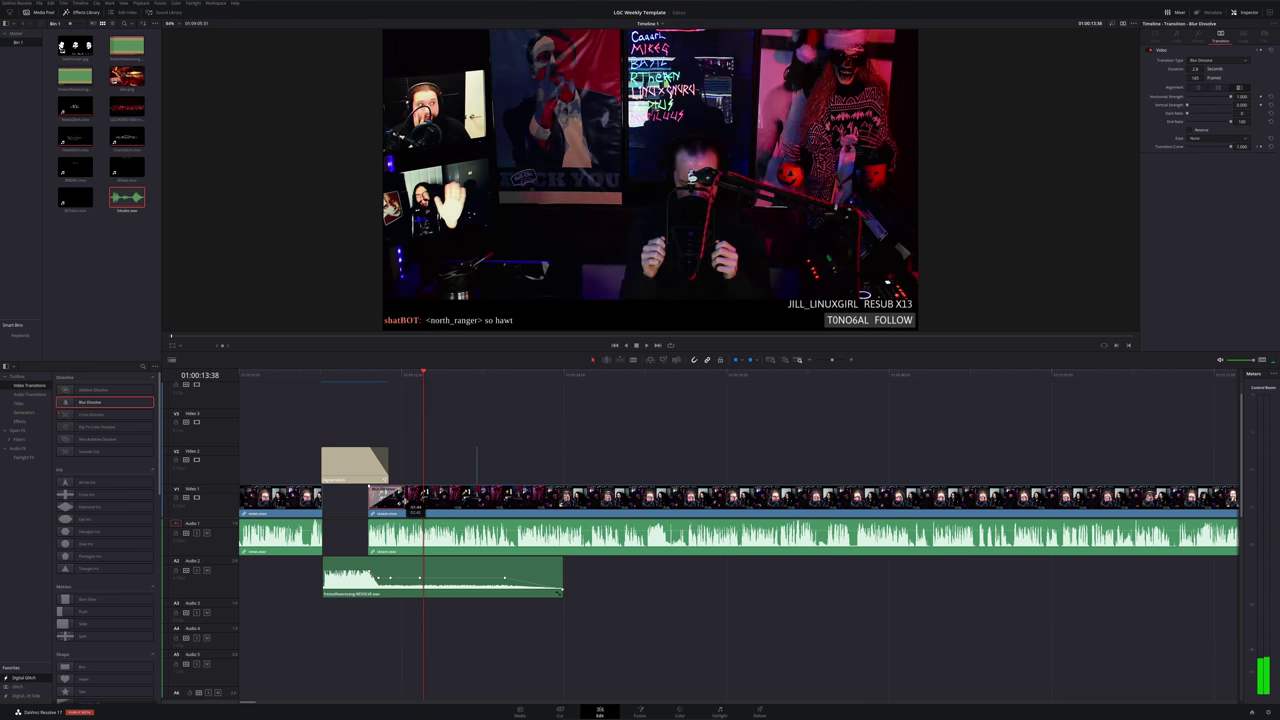
pyautogui.click(351, 377)
pyautogui.press('space')
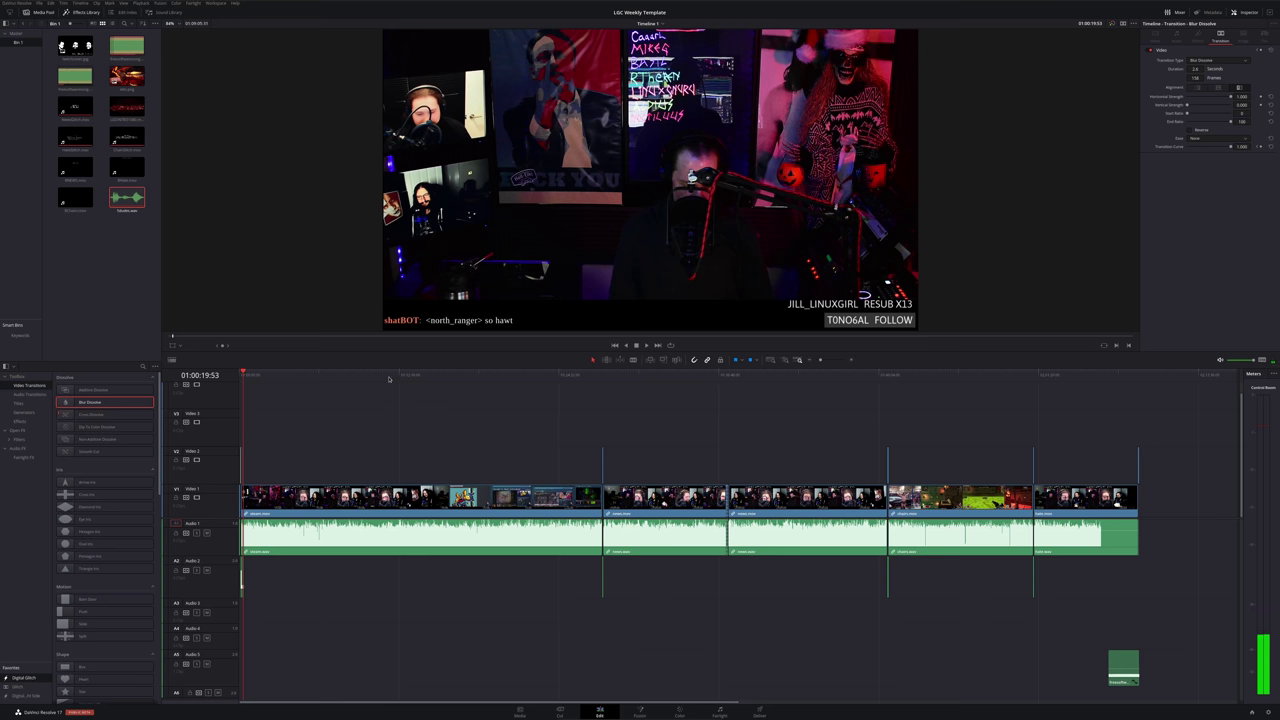
# Spot-check five points from the 433 section to the end, then enlarge the preview viewer
pyautogui.click(514, 378)
pyautogui.click(709, 380)
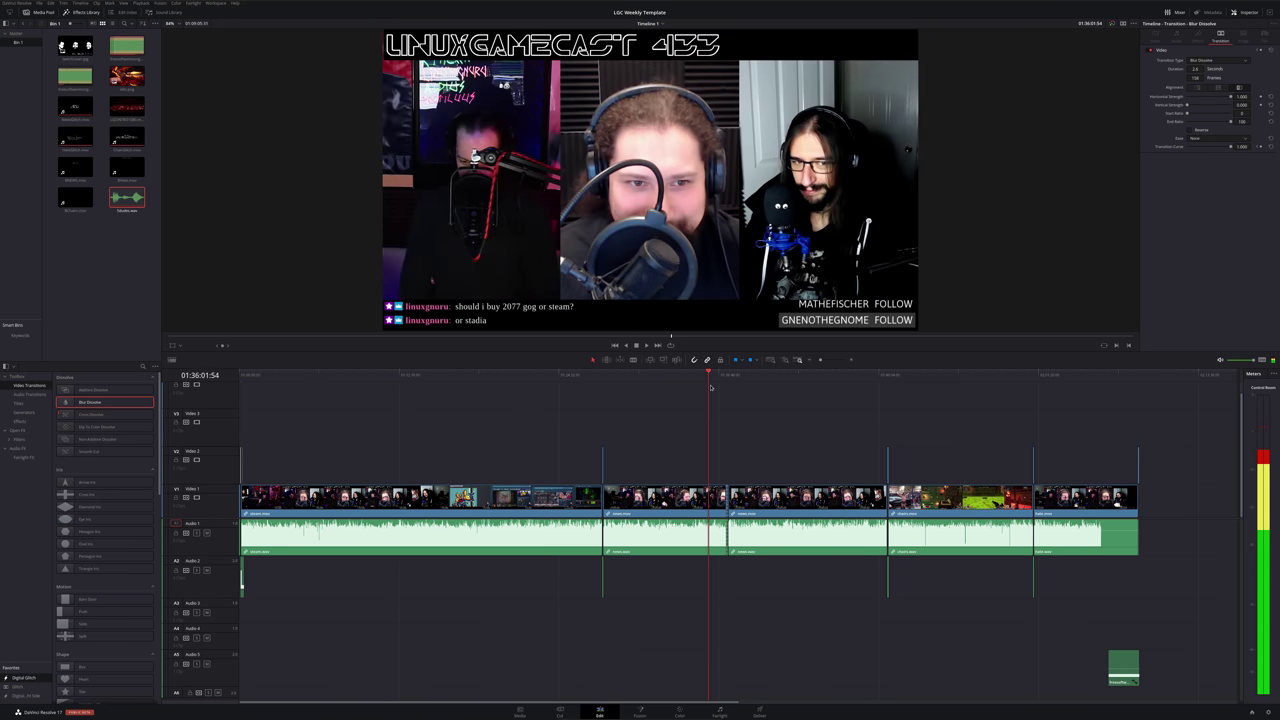
pyautogui.click(863, 378)
pyautogui.click(986, 379)
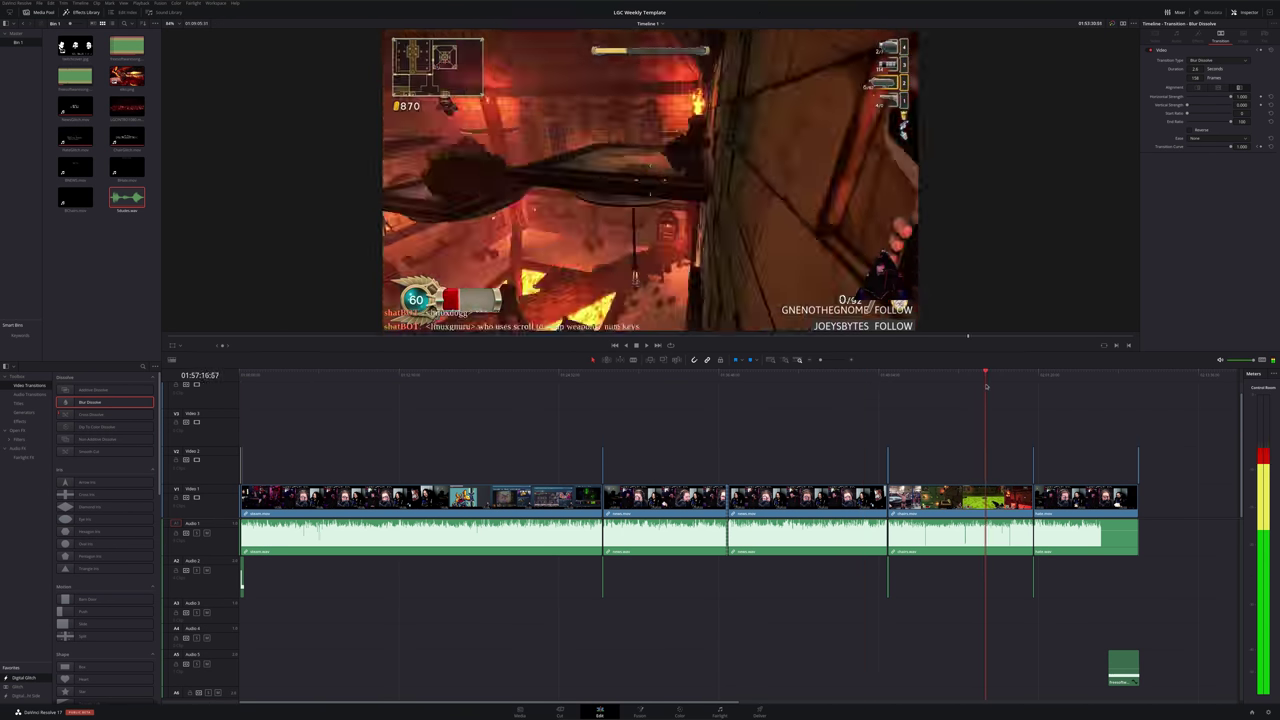
pyautogui.click(1108, 379)
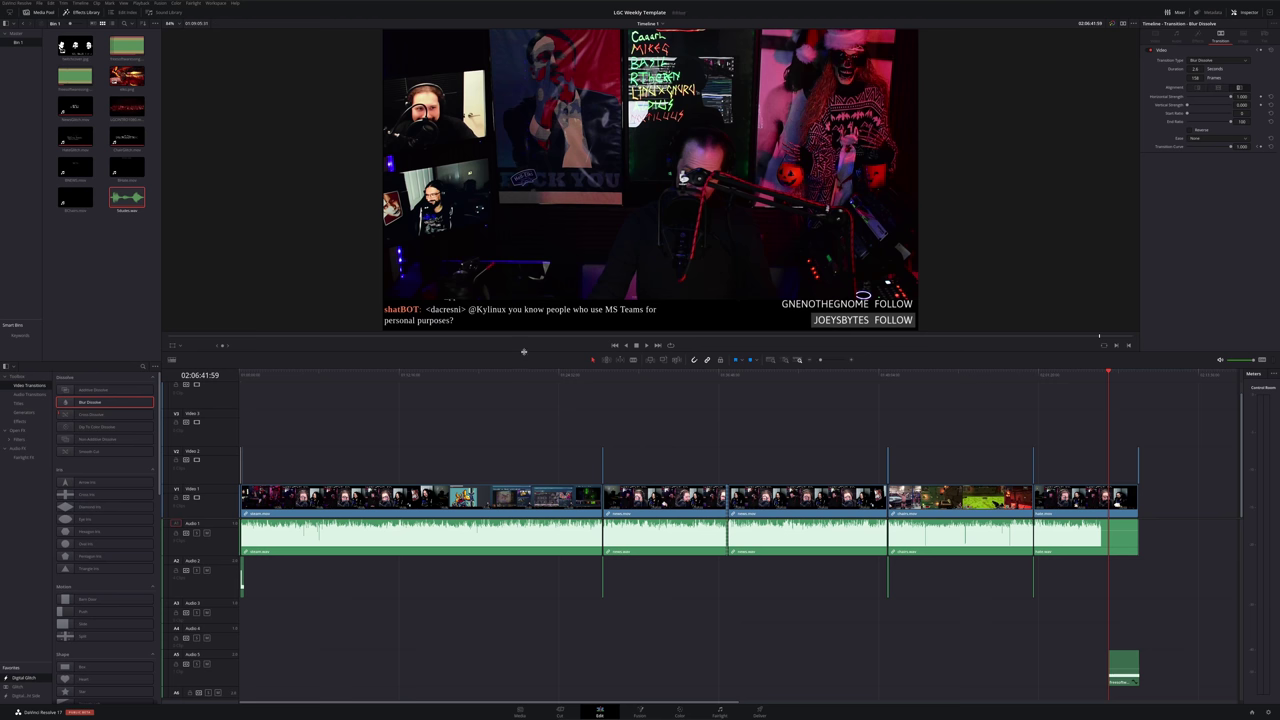
pyautogui.moveTo(523, 351); pyautogui.dragTo(525, 415)
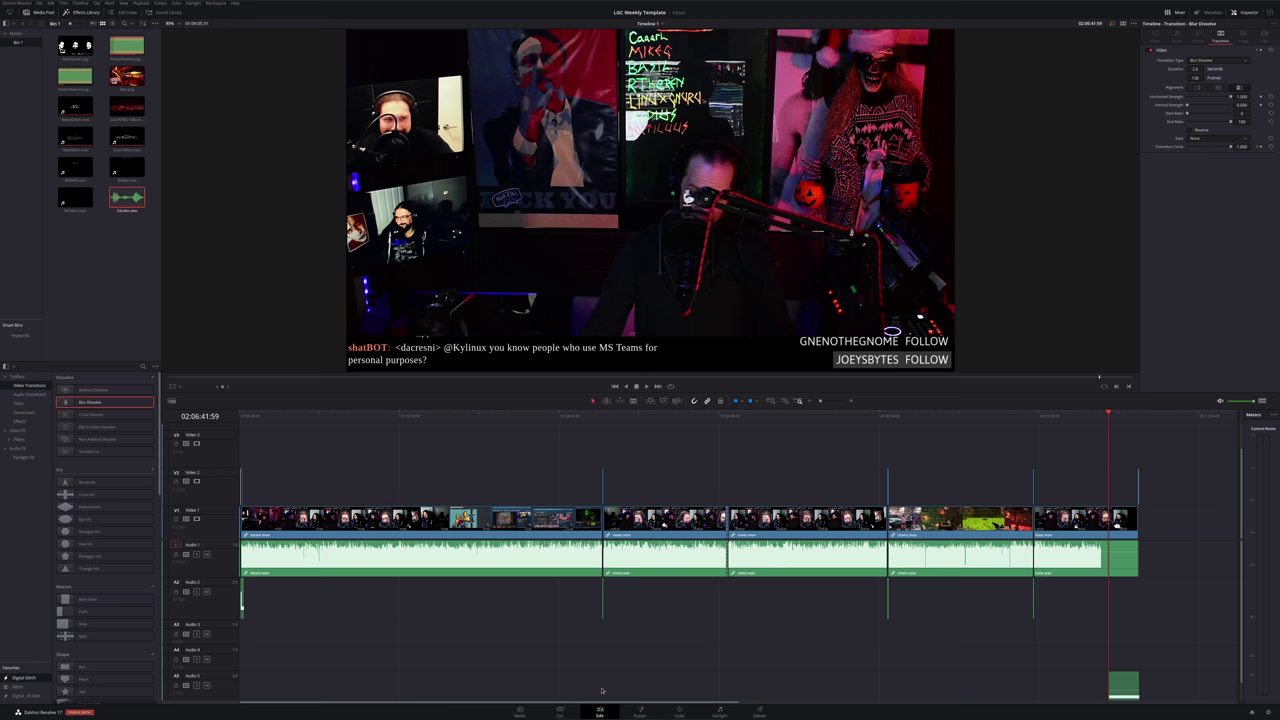
pyautogui.click(759, 713)
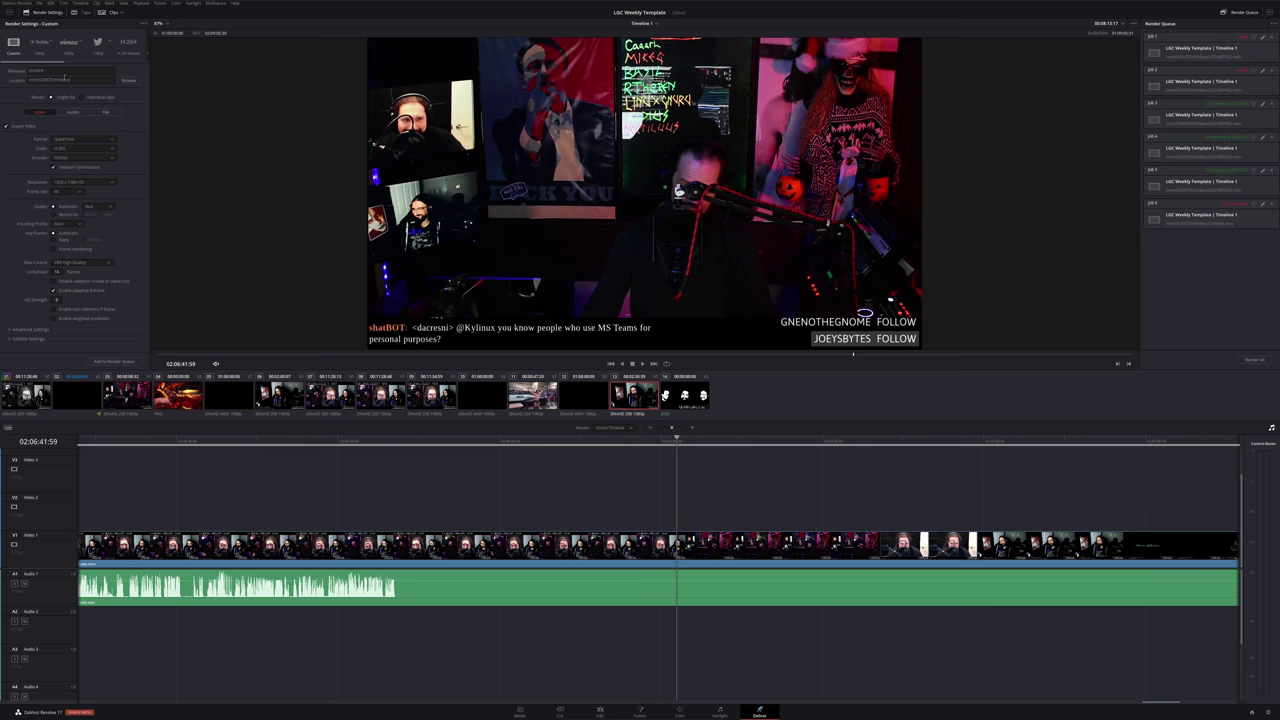
pyautogui.click(128, 81)
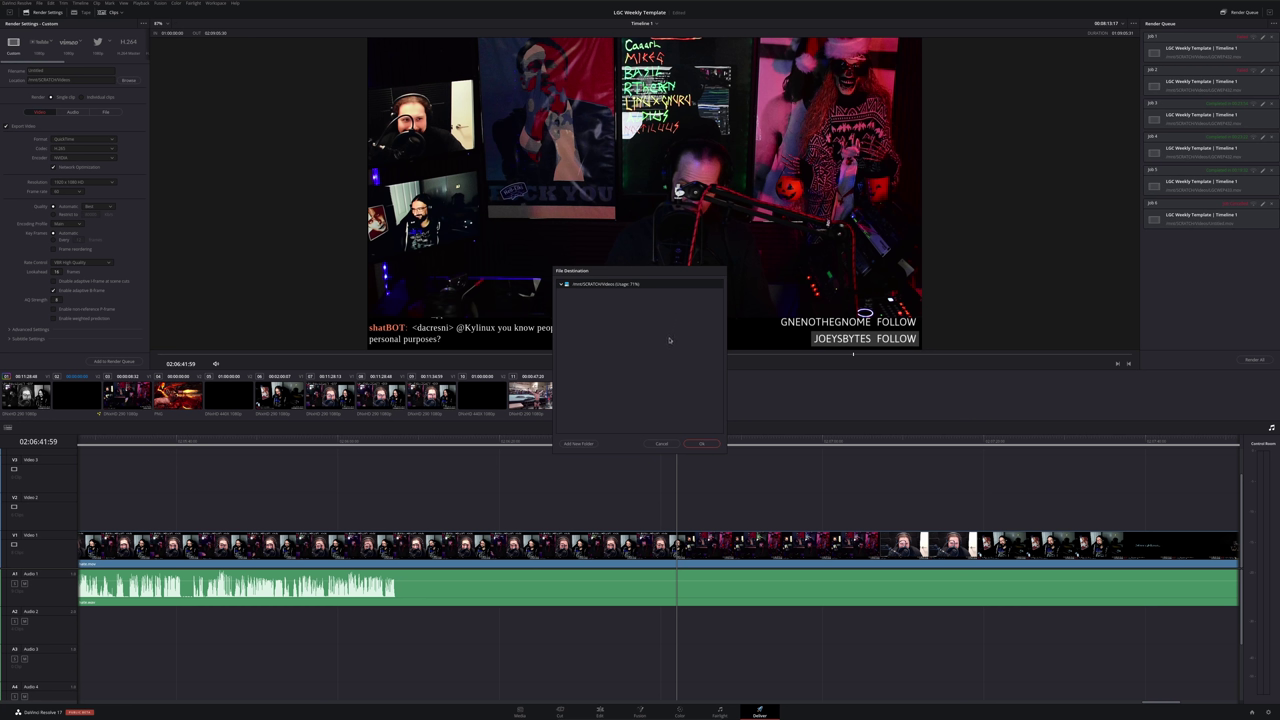
pyautogui.click(673, 446)
pyautogui.click(1199, 48)
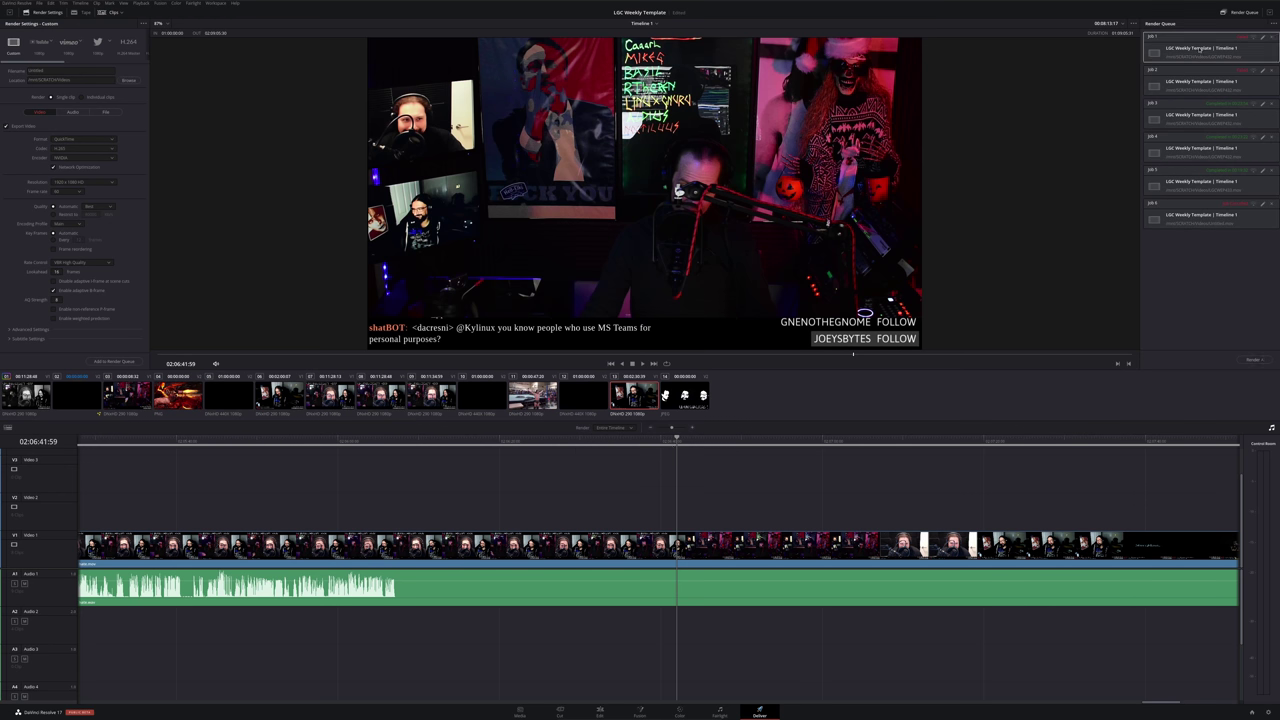
pyautogui.click(1196, 82)
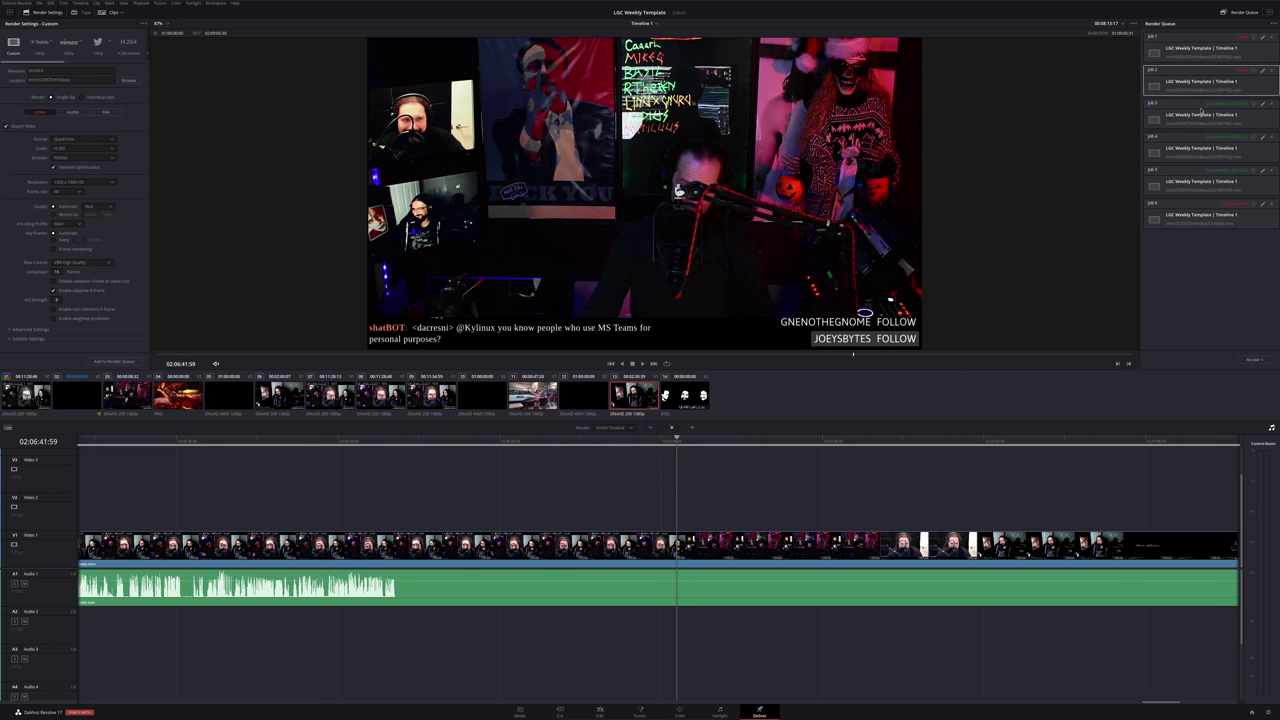
pyautogui.click(1201, 111)
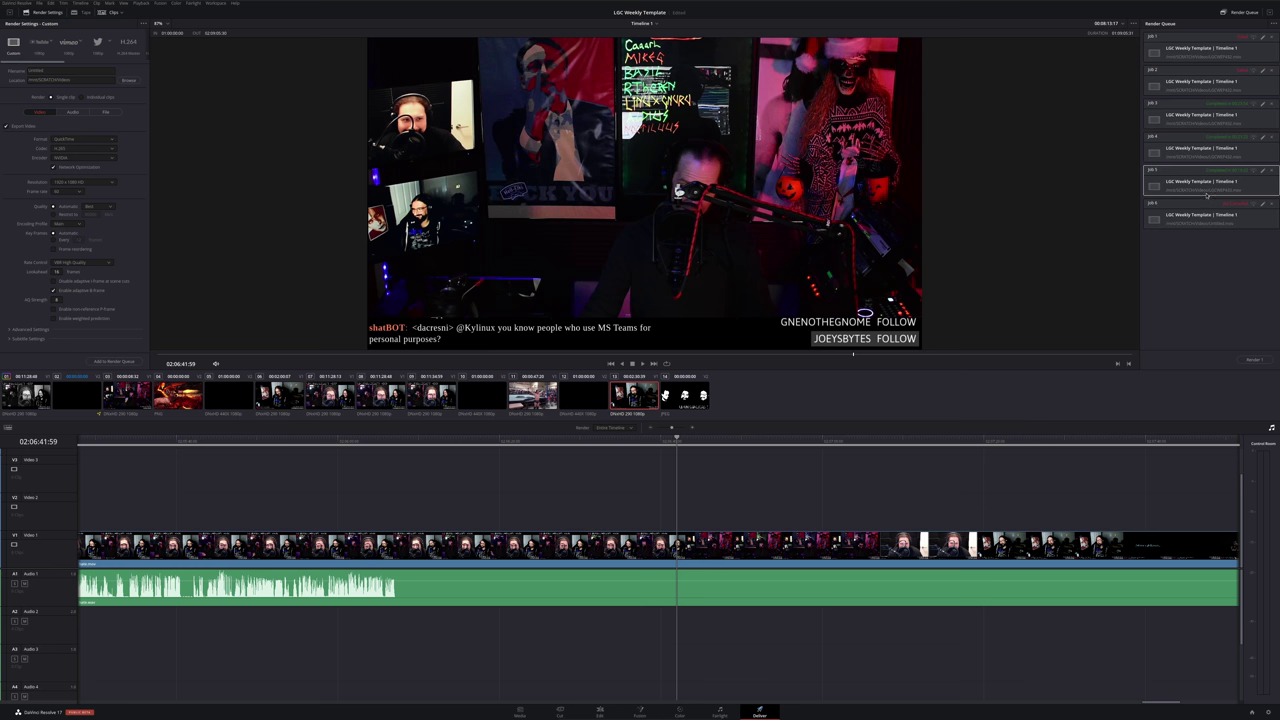
pyautogui.click(722, 518)
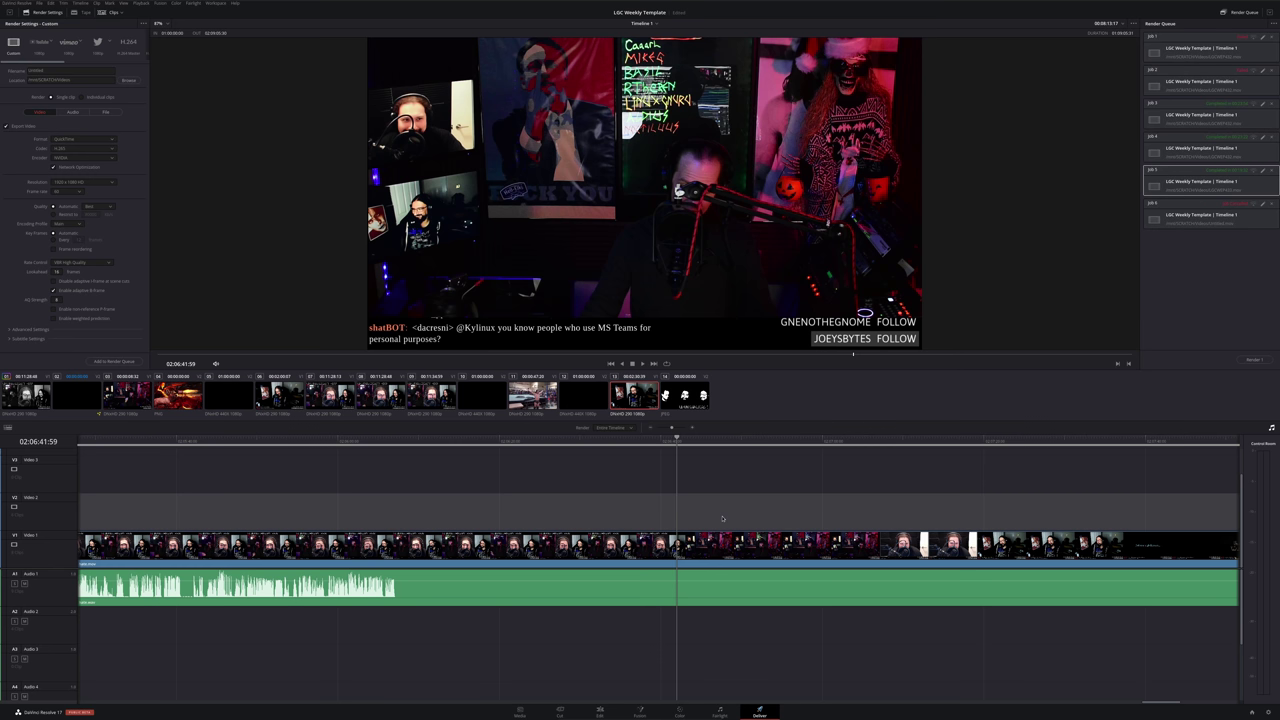
pyautogui.scroll(-2, 722, 518)
pyautogui.scroll(-2, 722, 518)
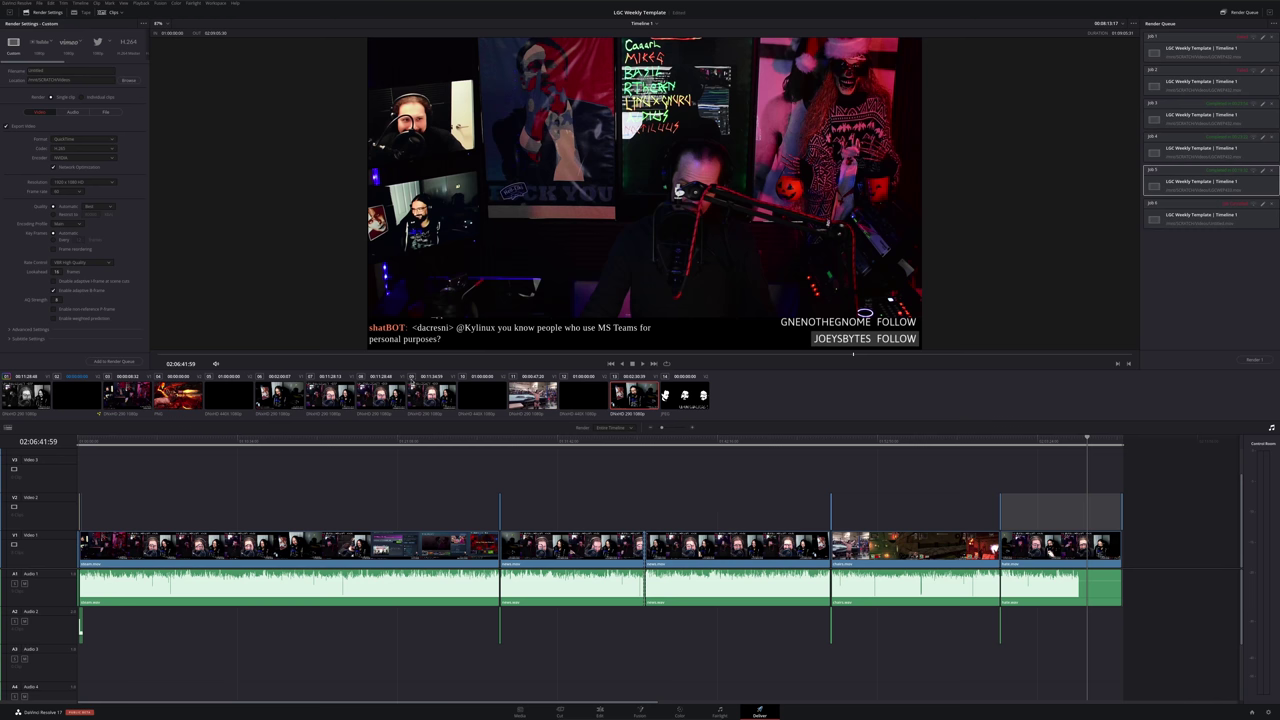
pyautogui.press('Up')
pyautogui.press('Up')
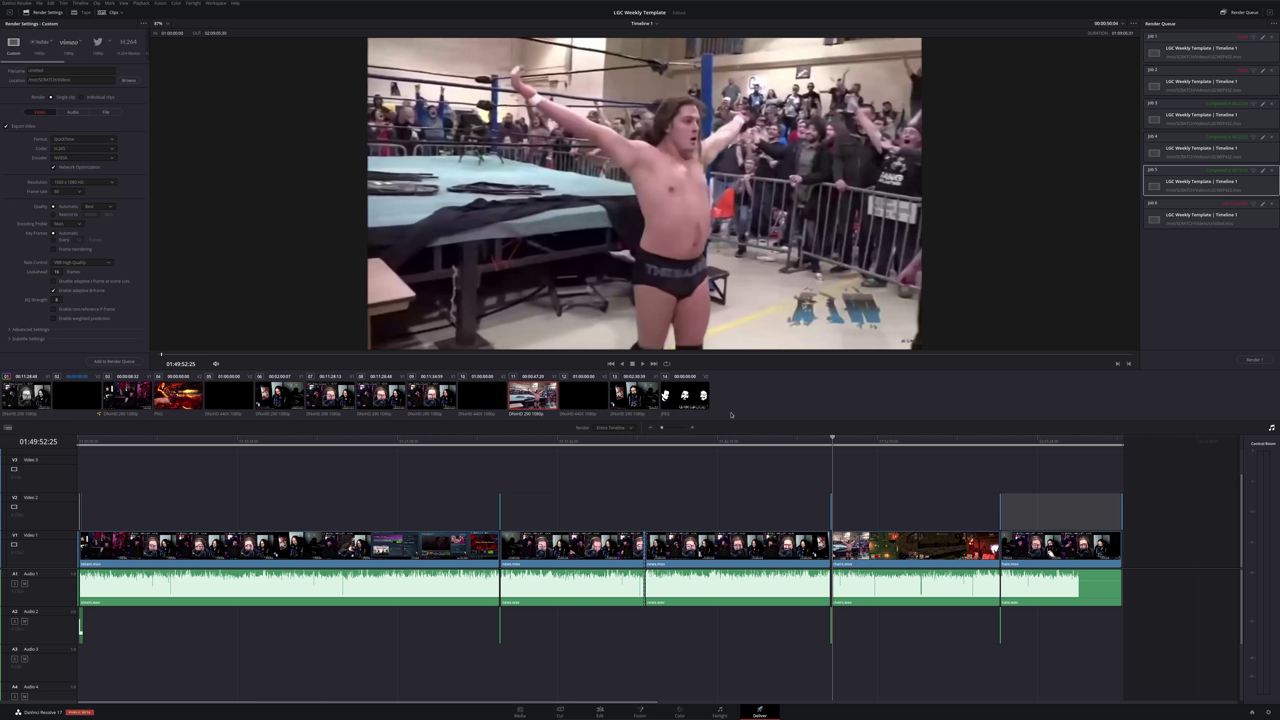
pyautogui.click(32, 400)
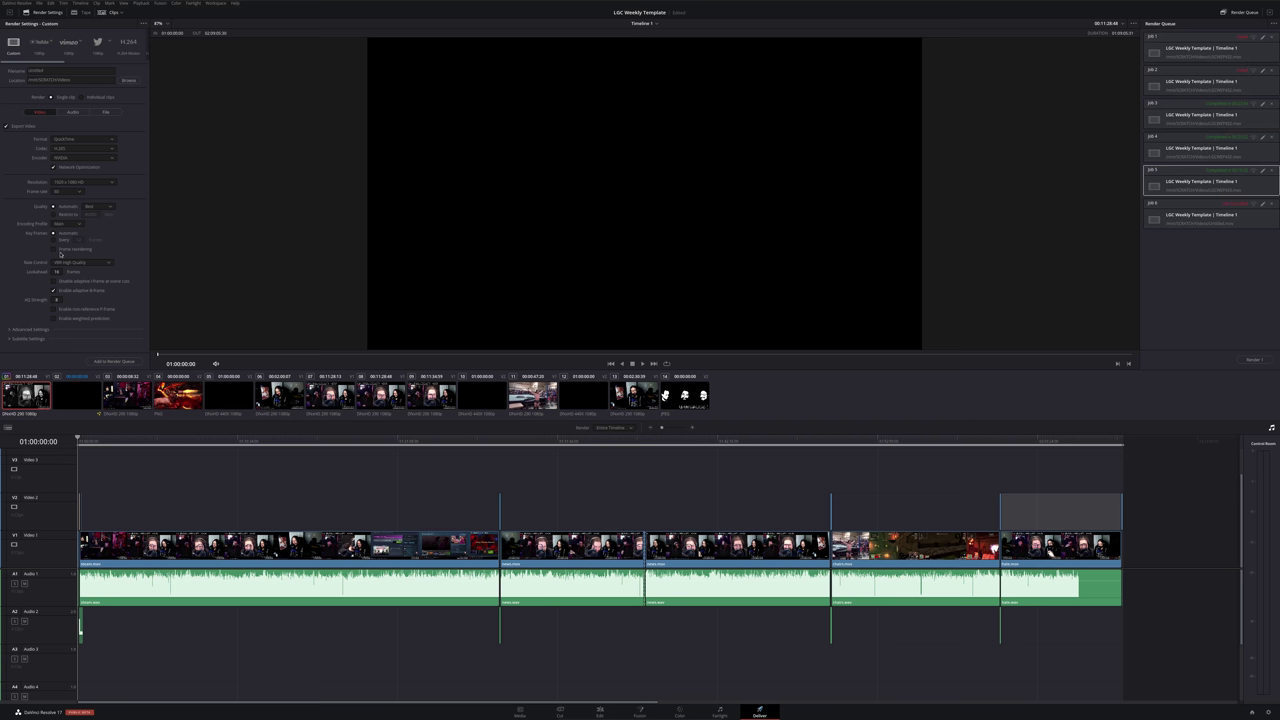
# Set render audio to Linear PCM on Main 1 (Stereo), then return to the Video settings
pyautogui.click(64, 112)
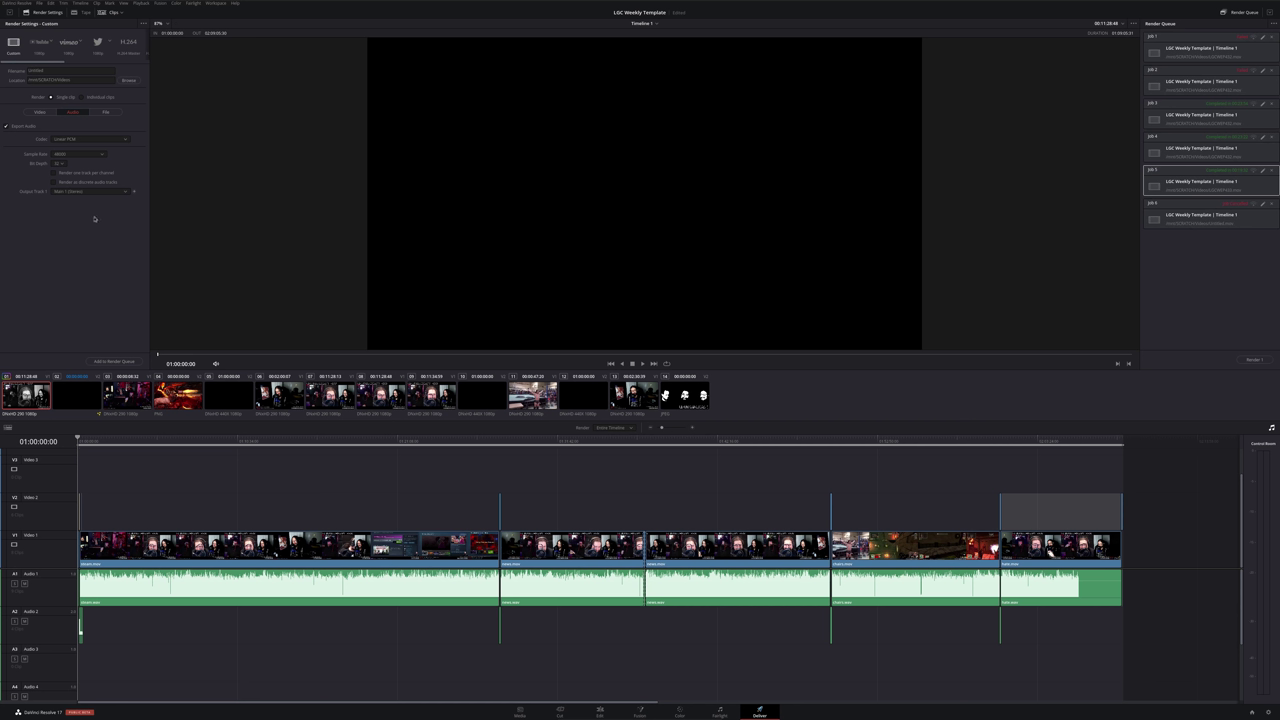
pyautogui.click(87, 140)
pyautogui.click(83, 149)
pyautogui.click(91, 192)
pyautogui.click(88, 195)
pyautogui.moveTo(47, 64)
pyautogui.mouseDown()
pyautogui.moveTo(133, 64)
pyautogui.moveTo(33, 74)
pyautogui.mouseUp()
pyautogui.click(40, 112)
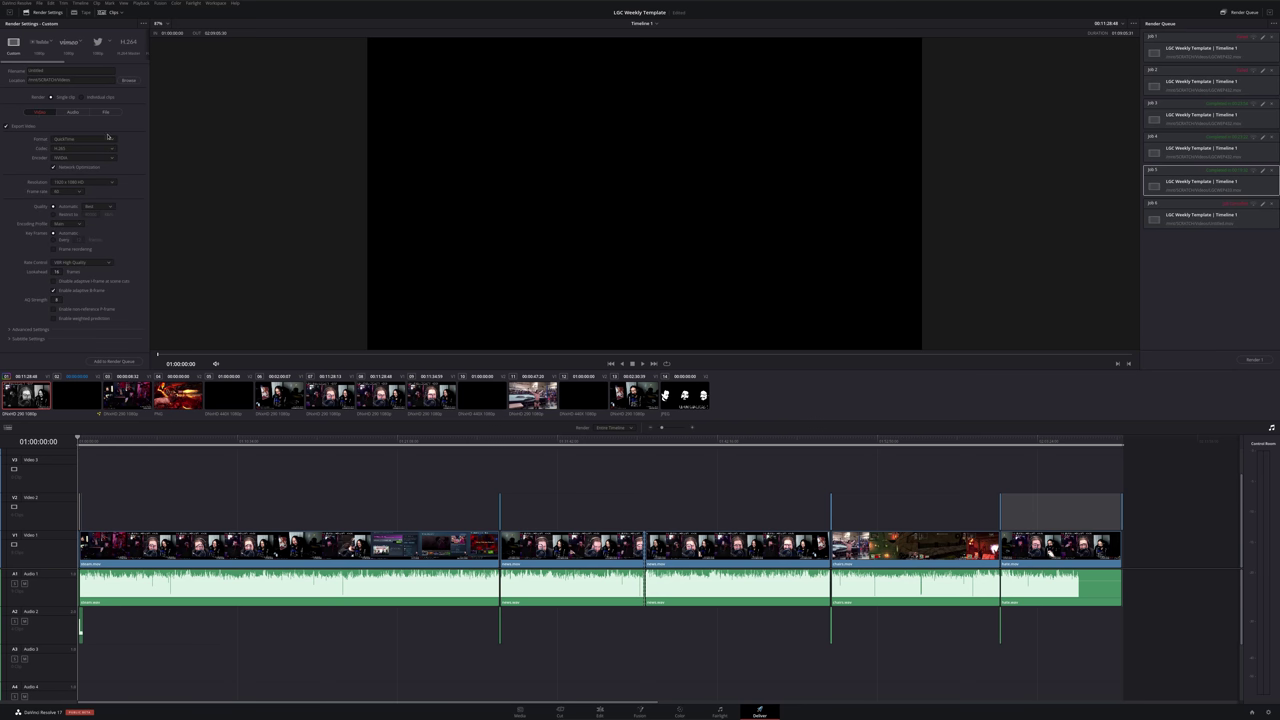
pyautogui.moveTo(898, 442); pyautogui.dragTo(781, 440)
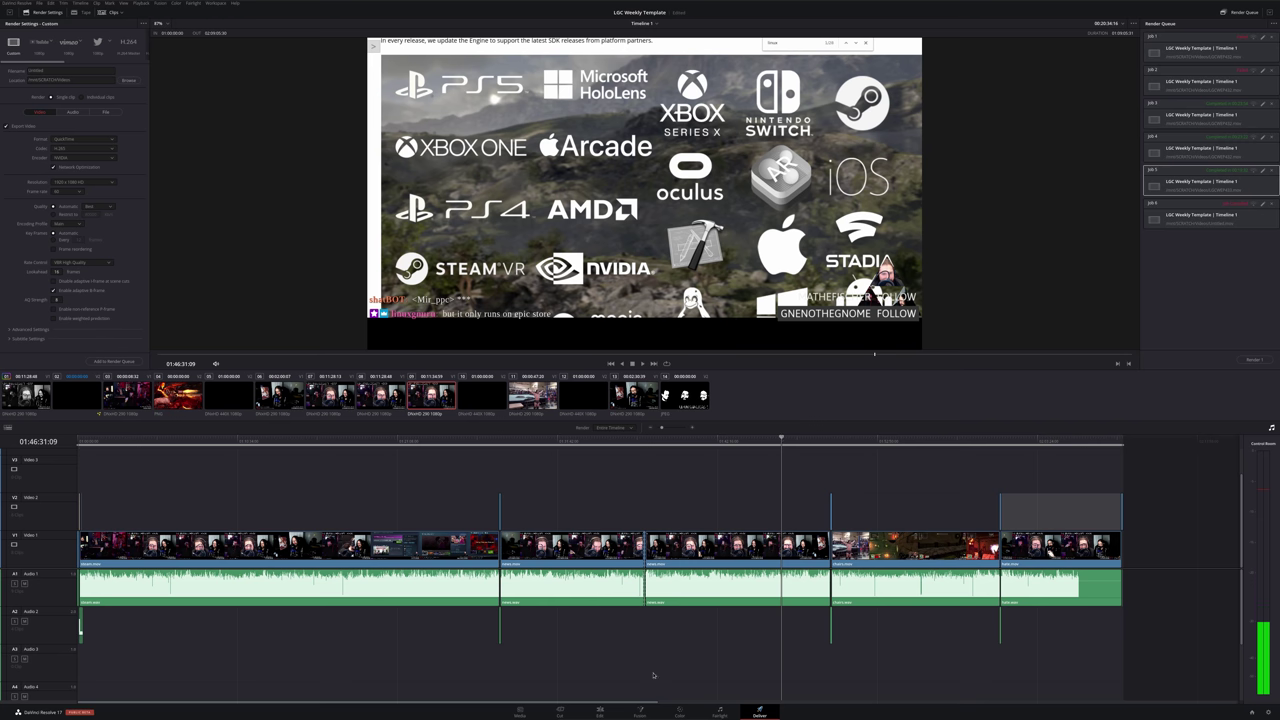
# Switch between the Cut and Edit pages, scrub the Cut timeline, and settle on Edit
pyautogui.click(600, 712)
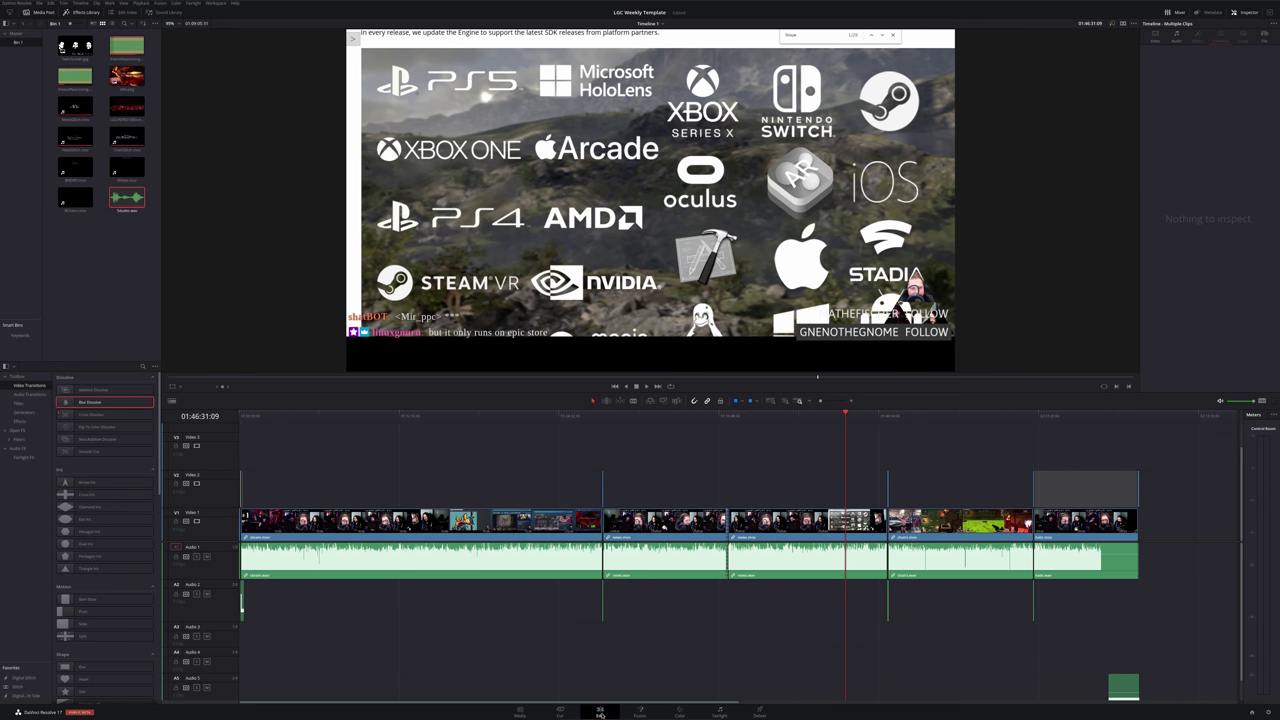
pyautogui.click(559, 712)
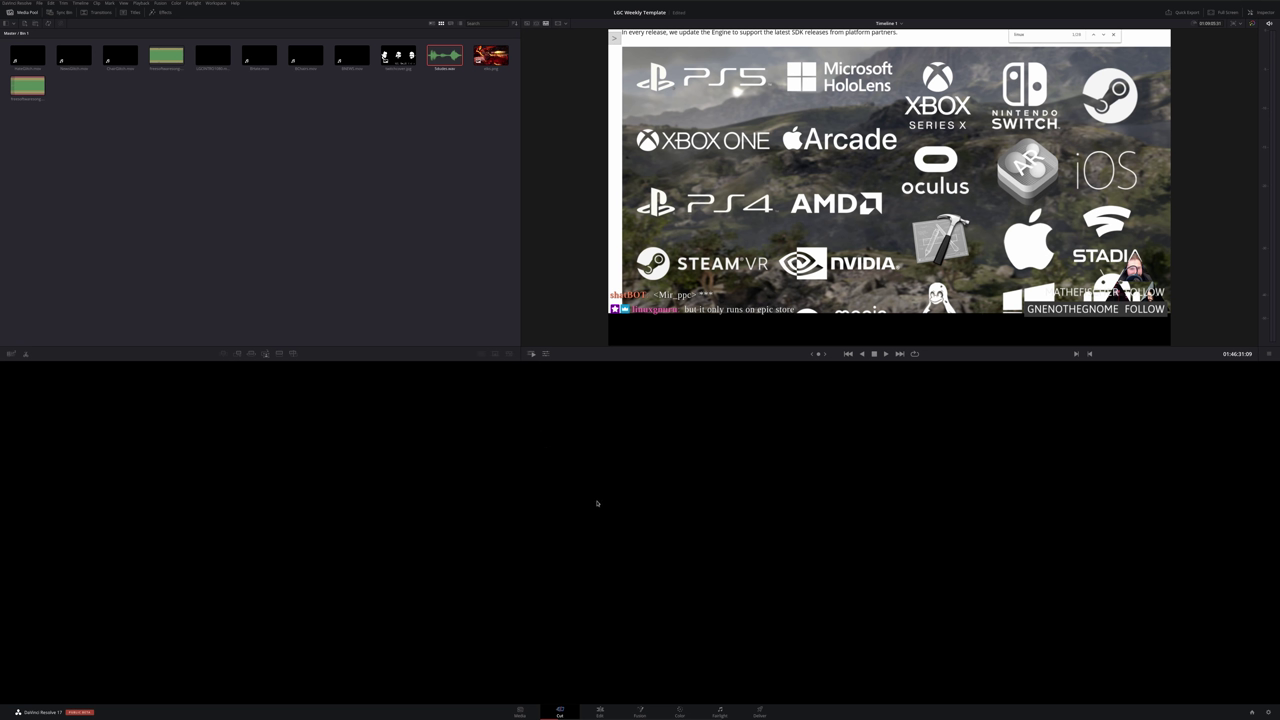
pyautogui.click(599, 712)
pyautogui.click(571, 713)
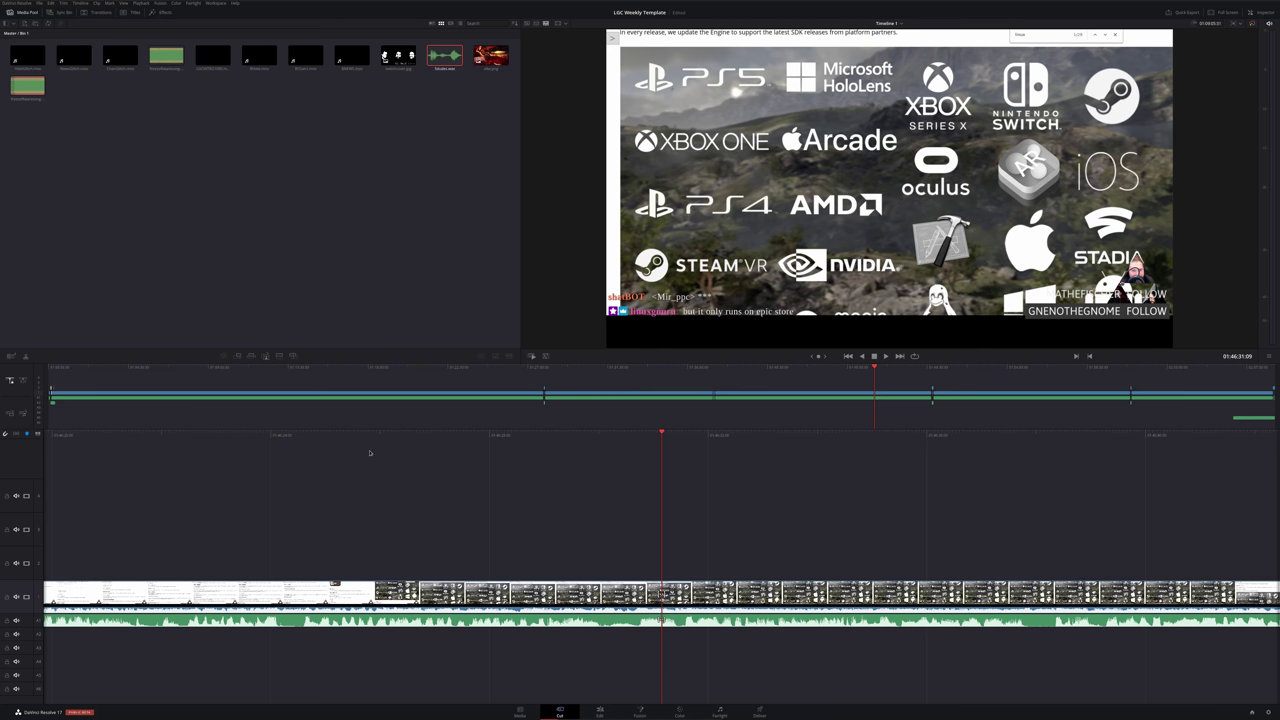
pyautogui.moveTo(388, 382)
pyautogui.mouseDown()
pyautogui.moveTo(251, 377)
pyautogui.moveTo(1106, 428)
pyautogui.mouseUp()
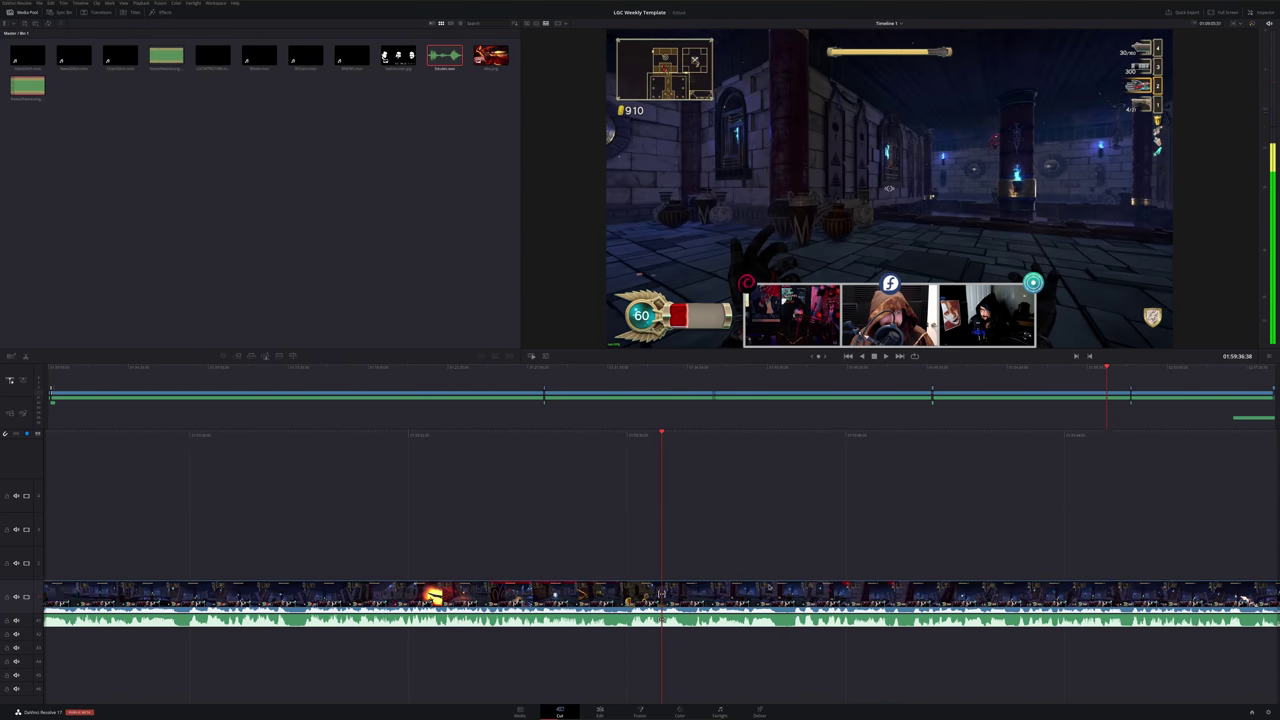
pyautogui.click(600, 712)
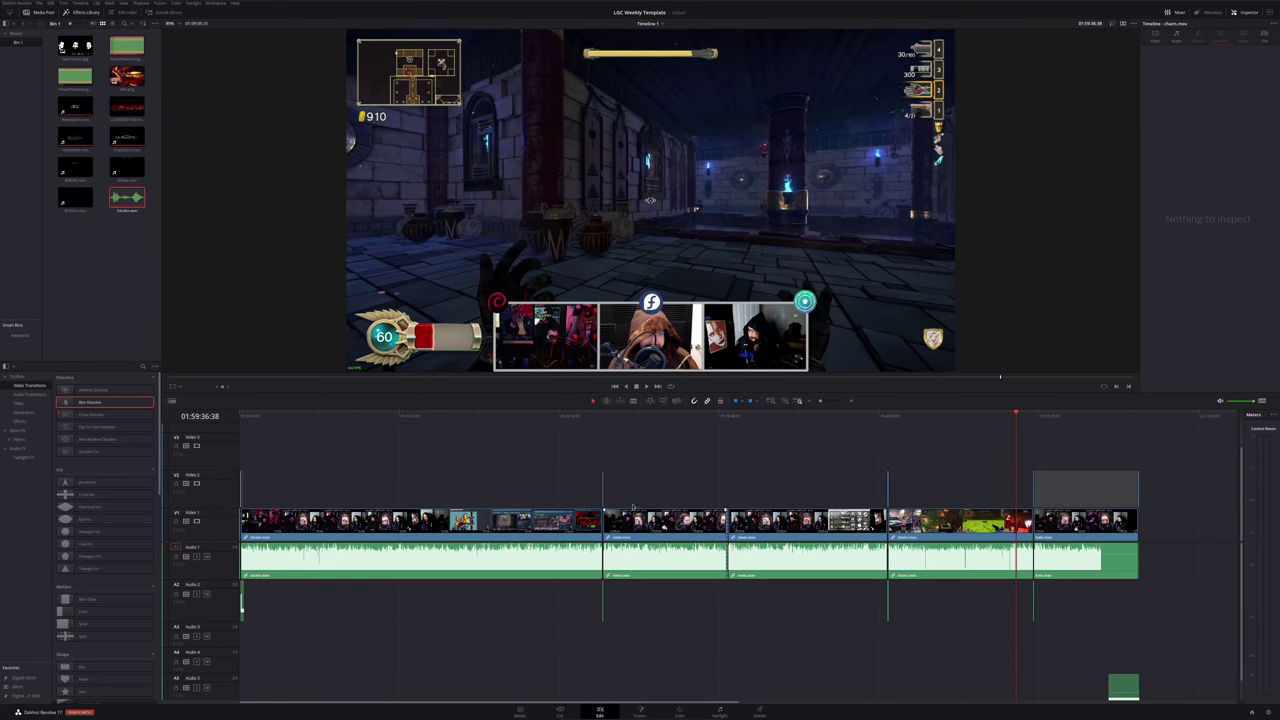
# Select the Blur Dissolve on steam.mov at the webcam scene, then go to Deliver
pyautogui.moveTo(466, 415); pyautogui.dragTo(363, 415)
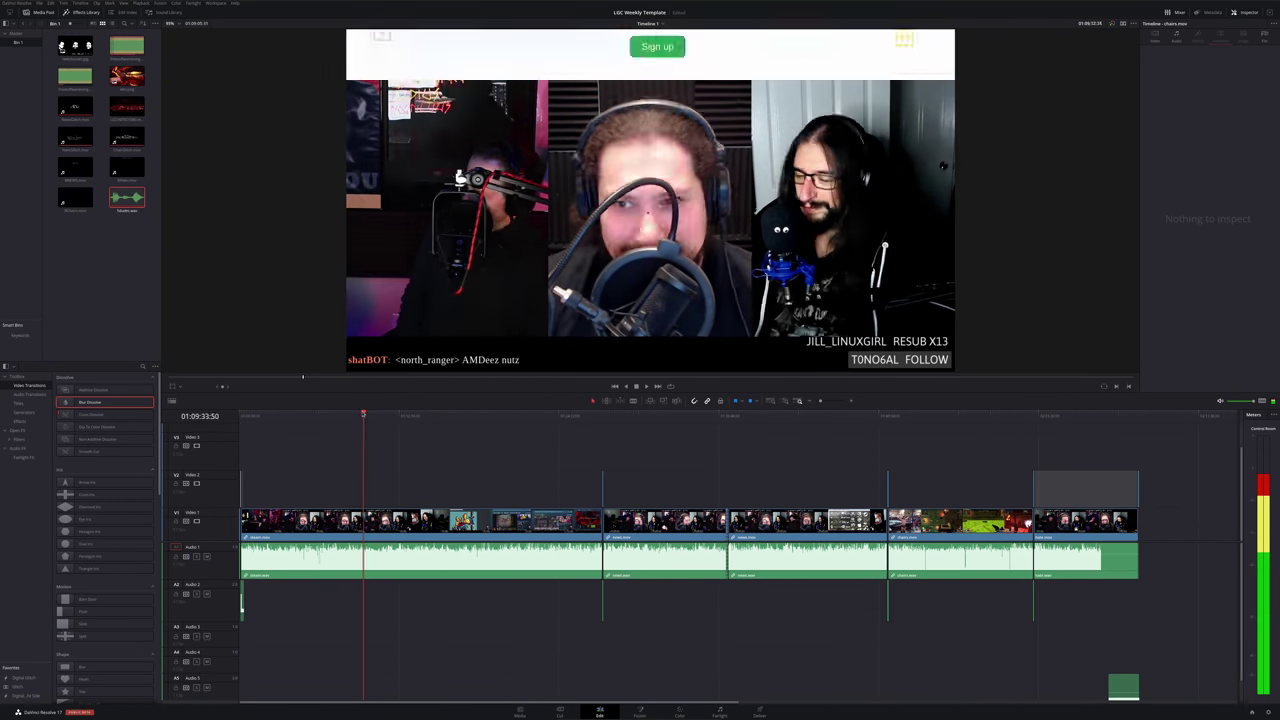
pyautogui.hotkey('ctrl', 't')
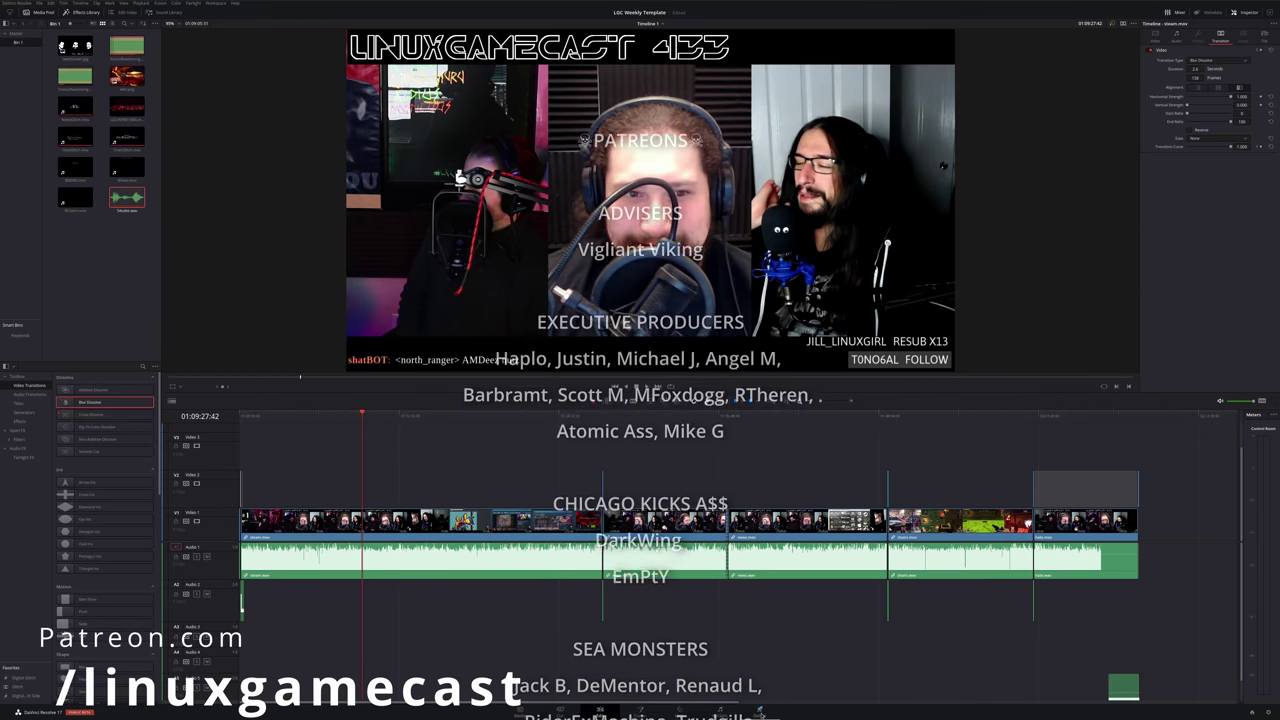
pyautogui.click(760, 712)
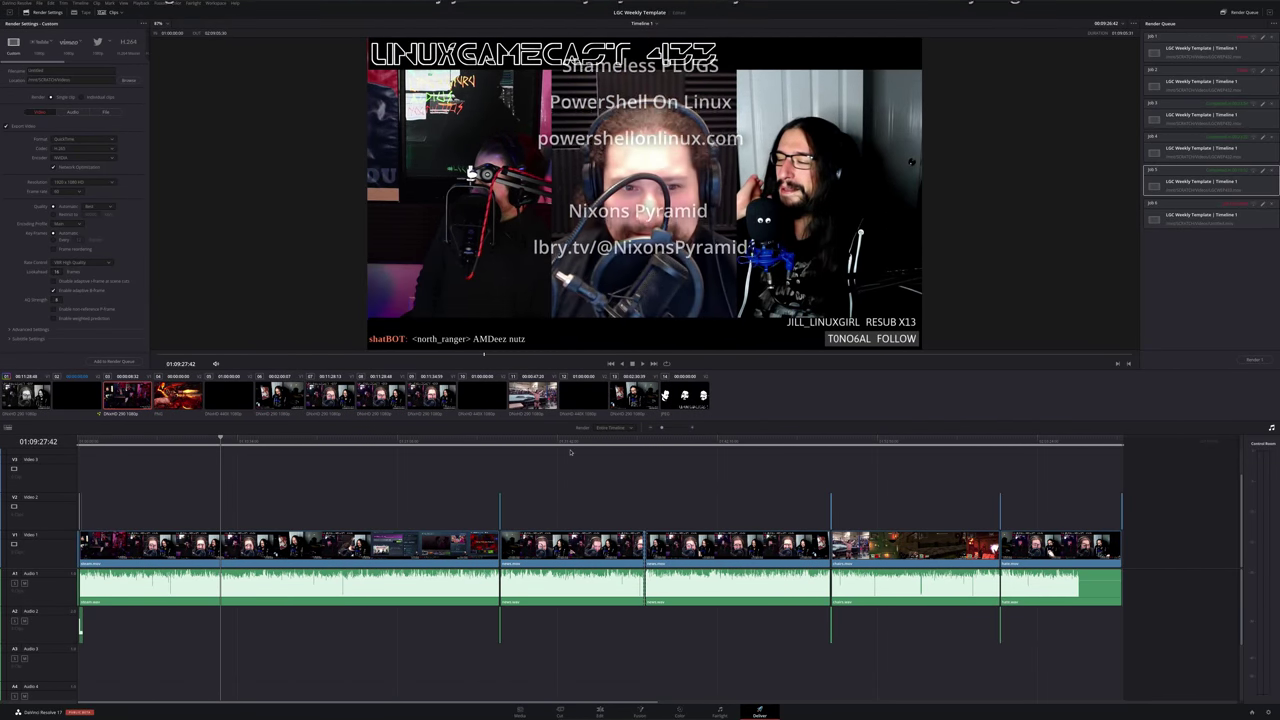
# Jump to 01:38:35:36 on Deliver, then on Edit check sections through 01:45:11:12
pyautogui.click(655, 442)
pyautogui.click(661, 445)
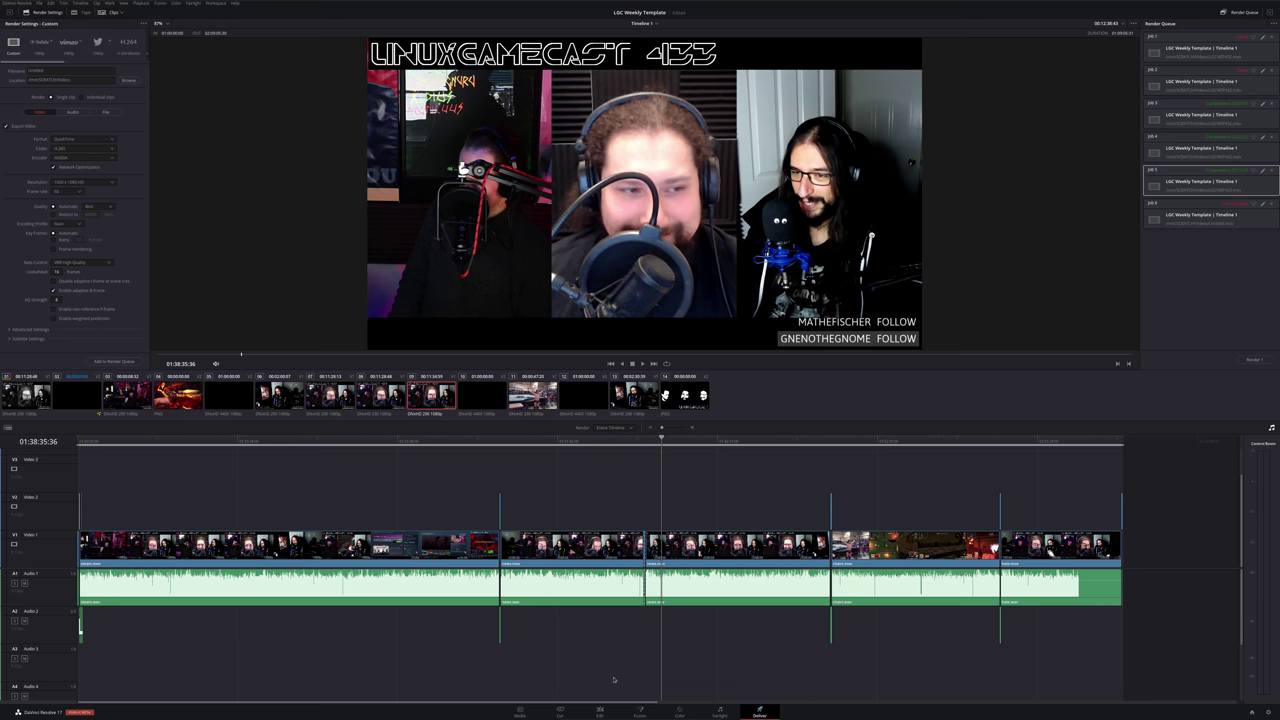
pyautogui.click(601, 710)
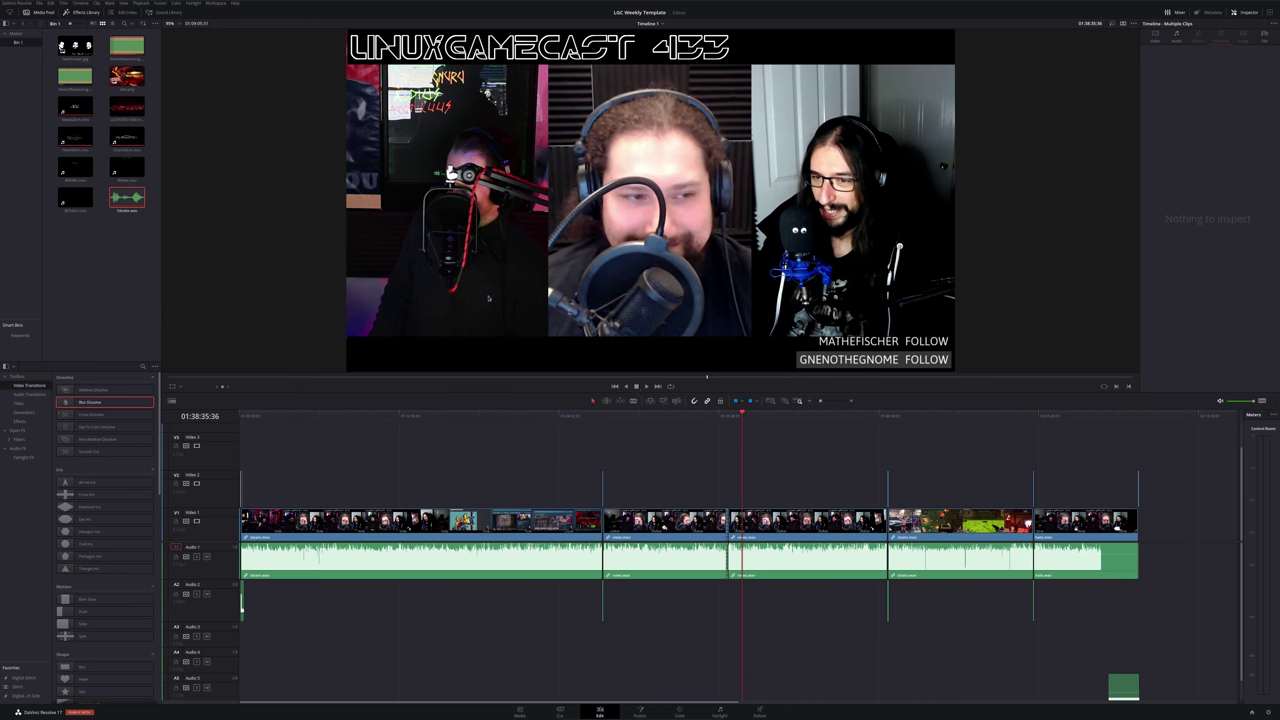
pyautogui.moveTo(461, 411); pyautogui.dragTo(437, 416)
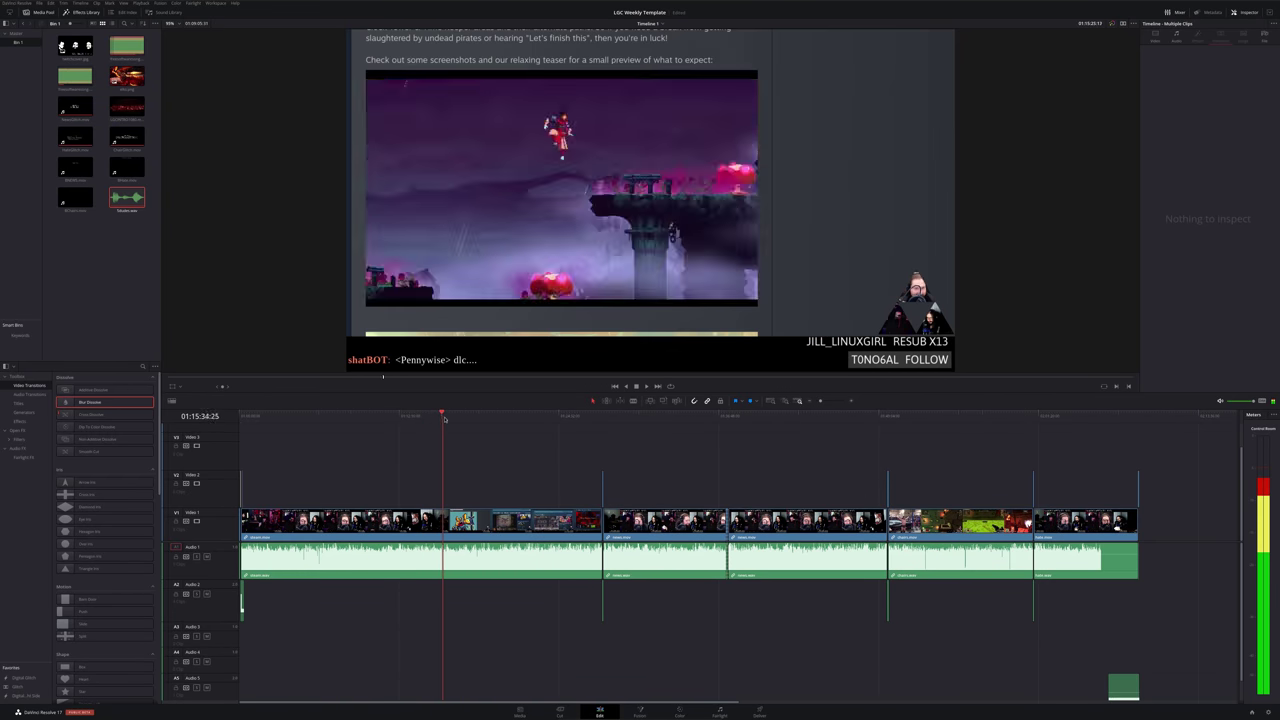
pyautogui.moveTo(437, 416); pyautogui.dragTo(527, 427)
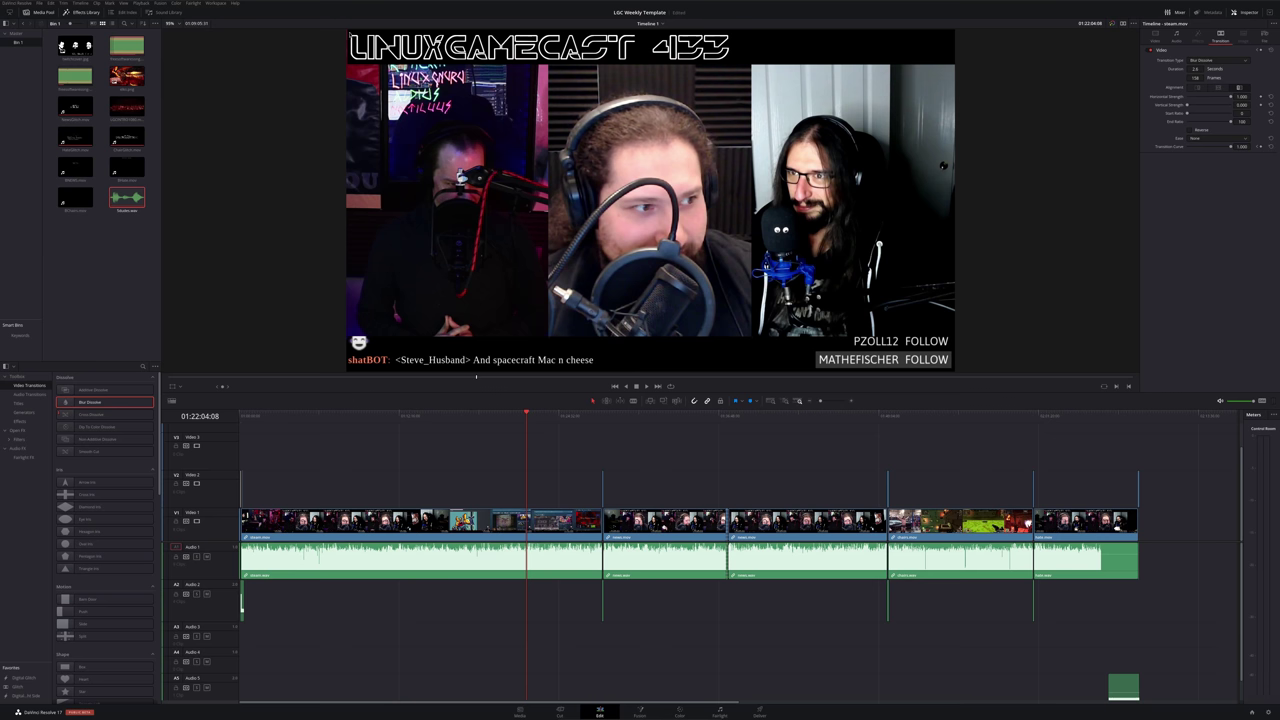
pyautogui.click(657, 419)
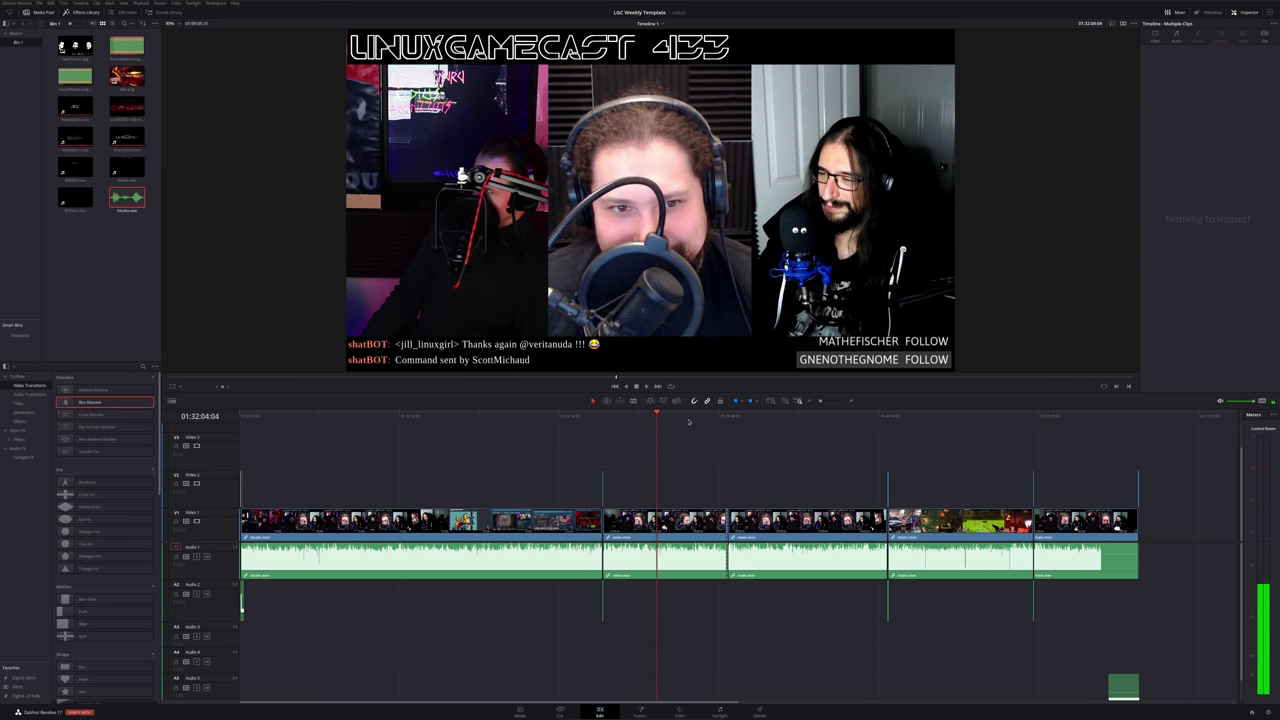
pyautogui.click(827, 417)
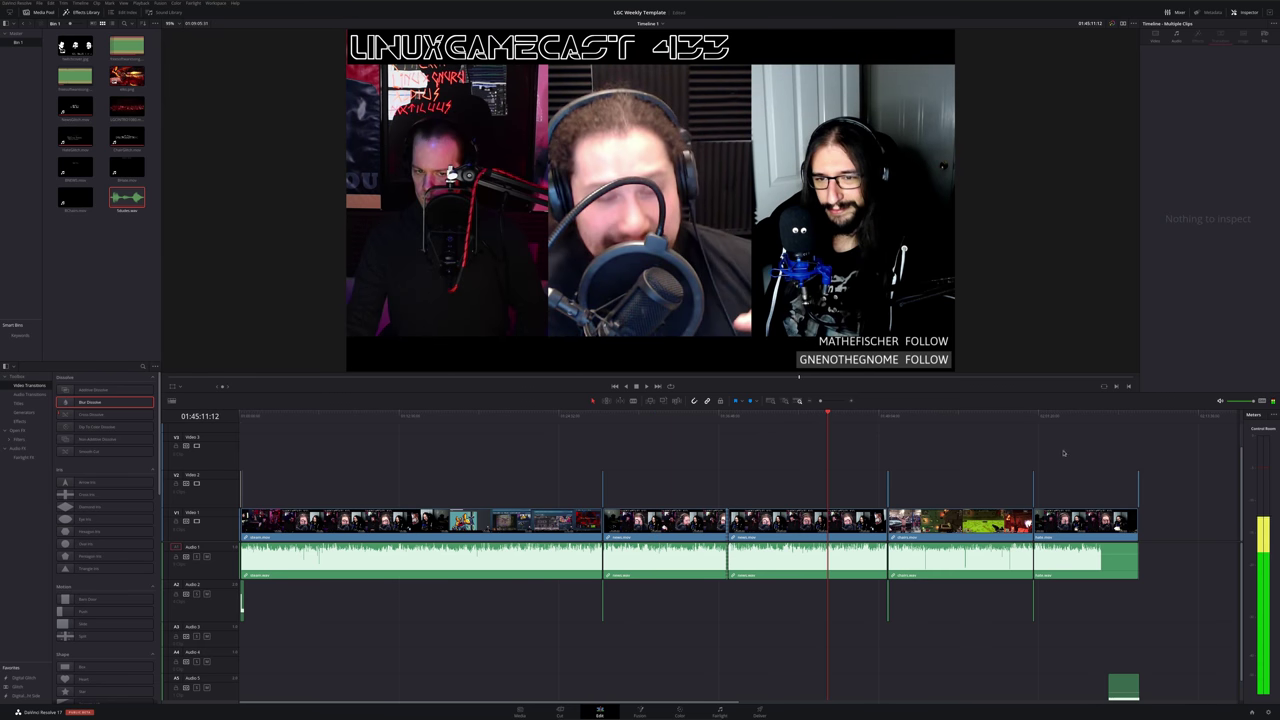